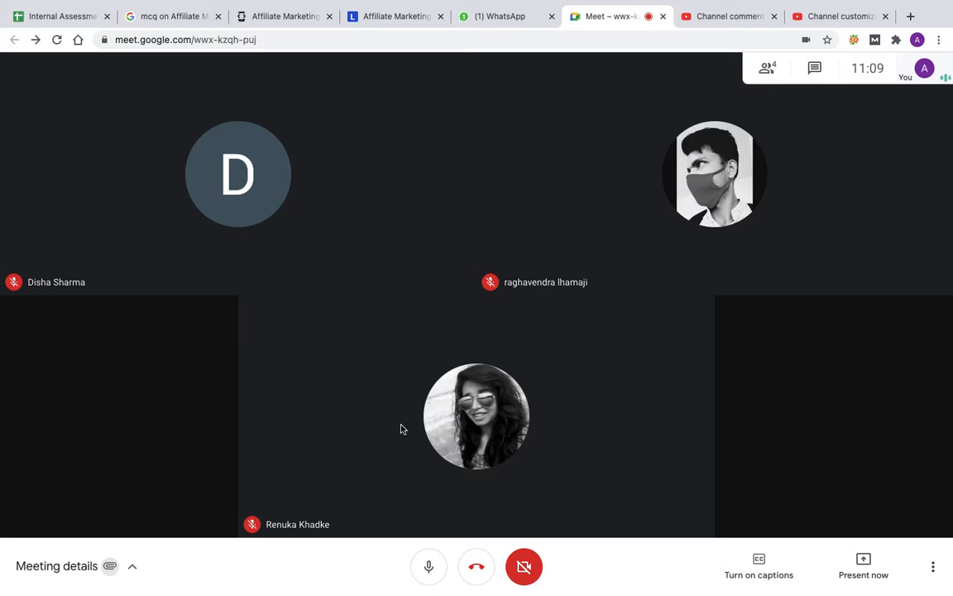
Step: Open the Radical Tech March Batch spreadsheet in a new browser tab and show its Search Ads sheet
click(910, 16)
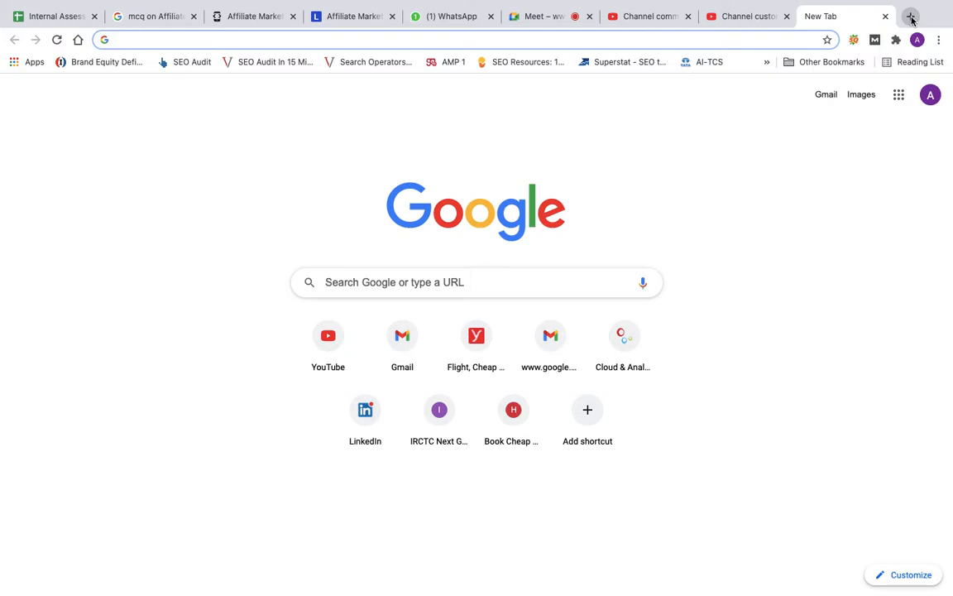
text(radical)
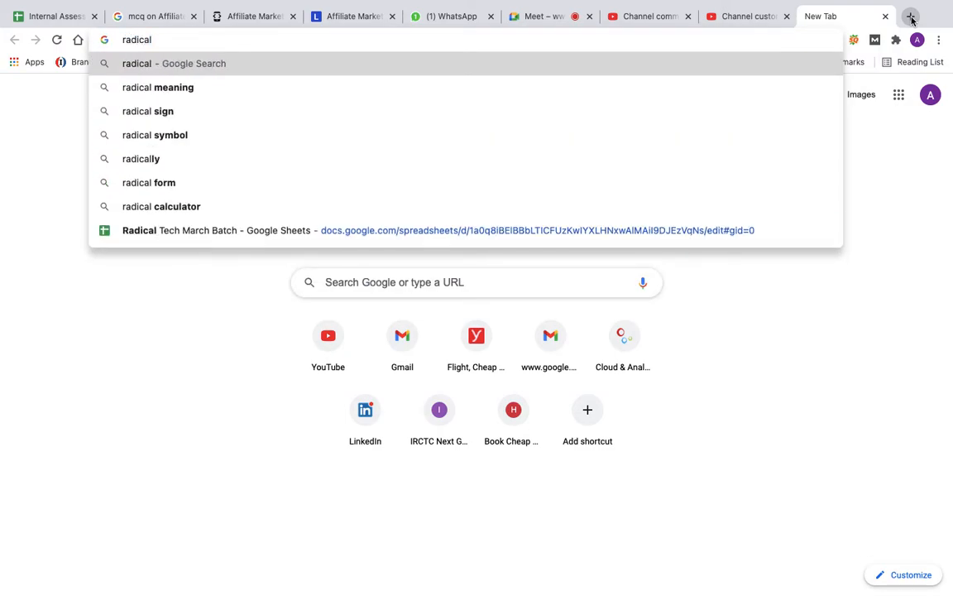
click(314, 231)
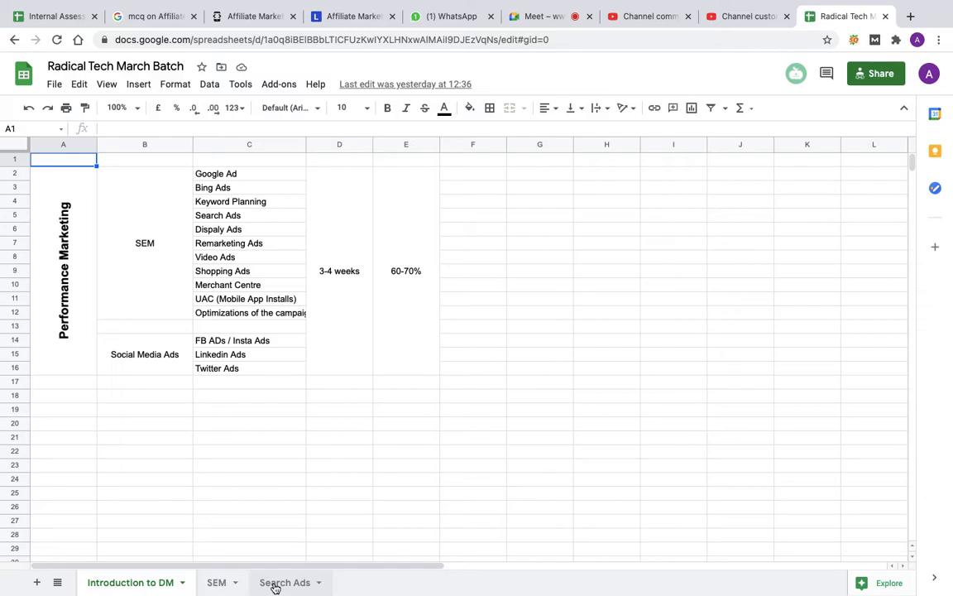
click(275, 584)
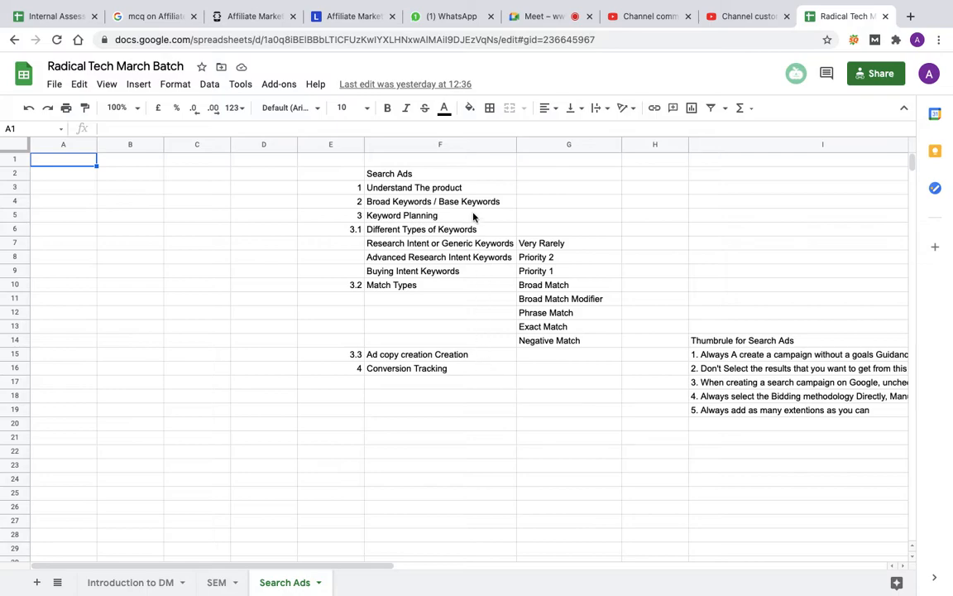
Step: Highlight cells G3 to G14 beside the Search Ads outline to review the keyword priorities and match types
drag(533, 190, 539, 235)
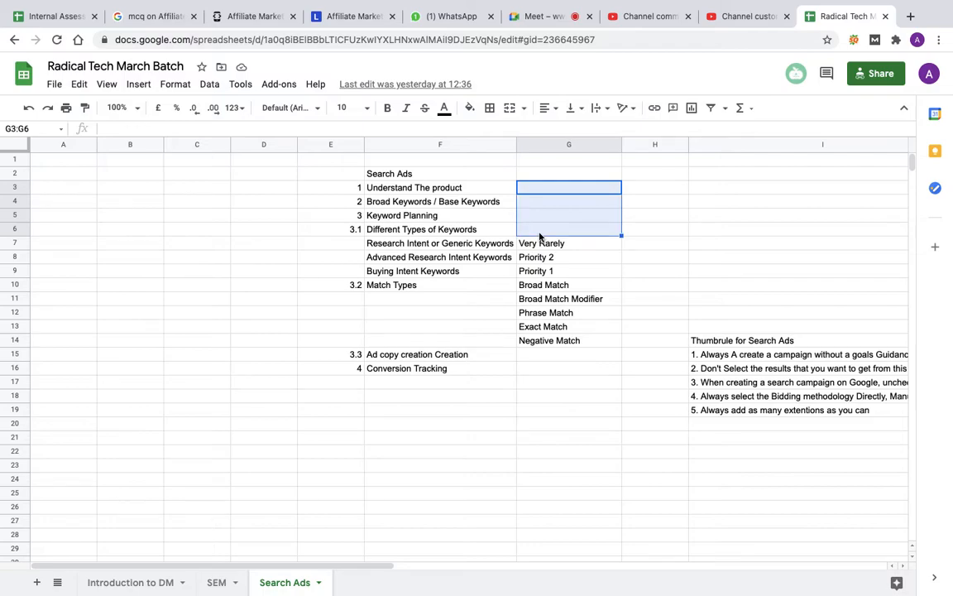
click(620, 247)
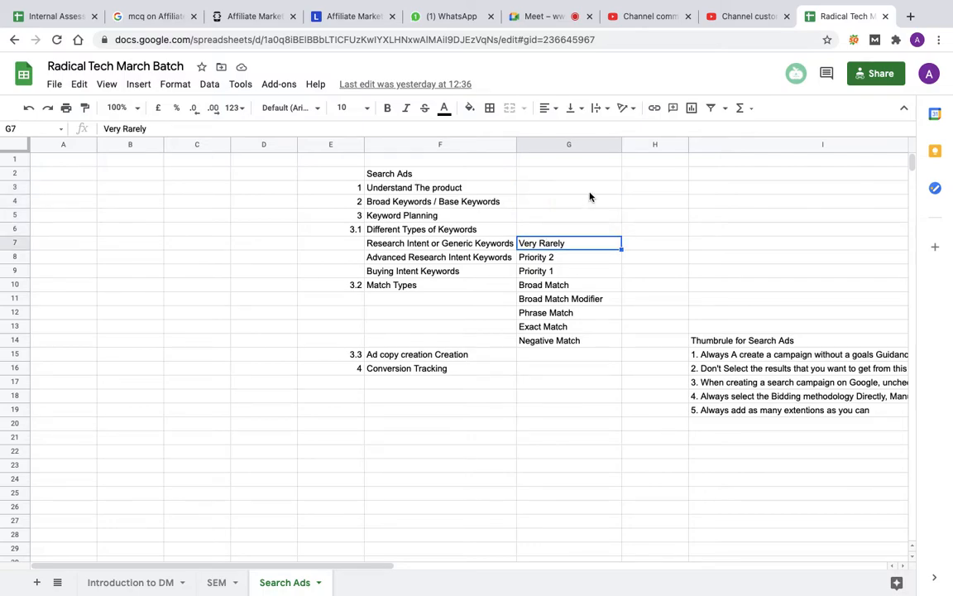
drag(589, 189, 575, 341)
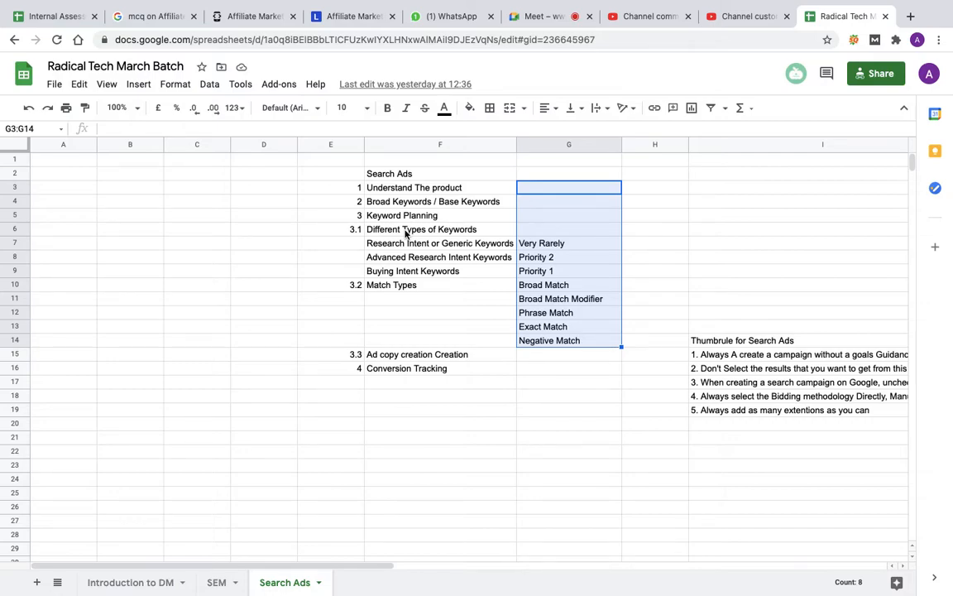
Step: Enter "Six Sigma" in cell A53, in the empty area below the ad group keyword list
scroll(429, 477, down, 3)
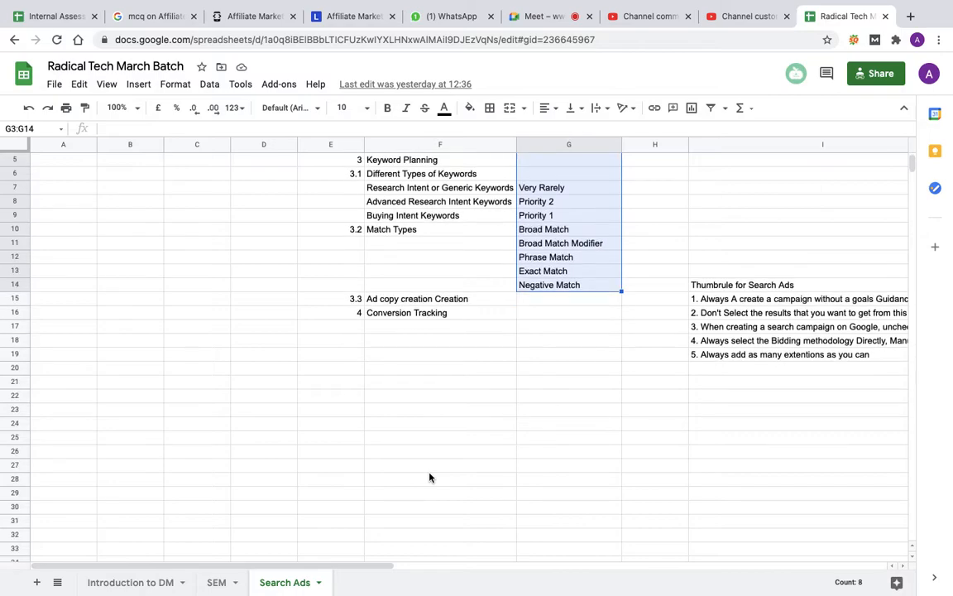
scroll(430, 477, down, 18)
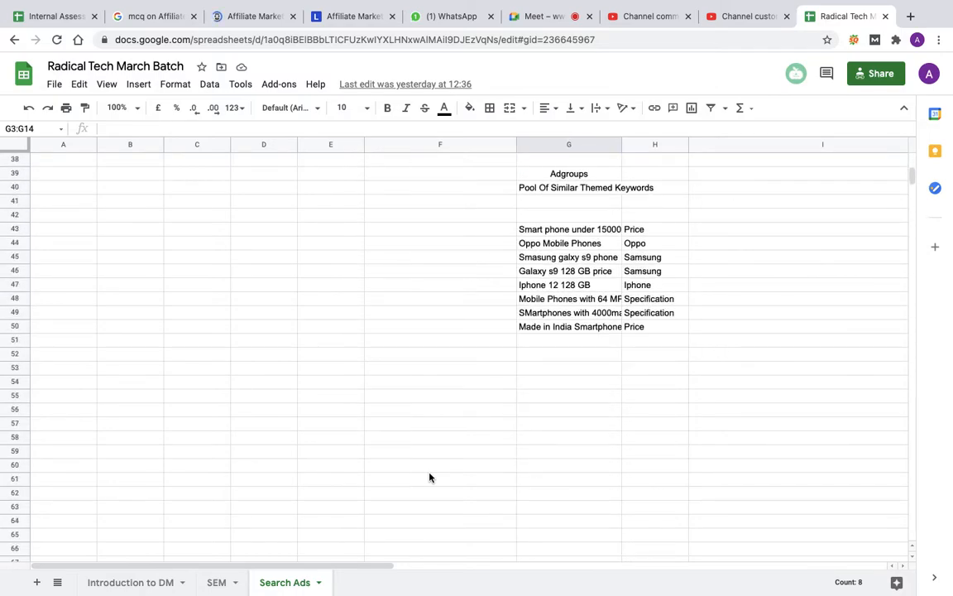
scroll(429, 477, down, 1)
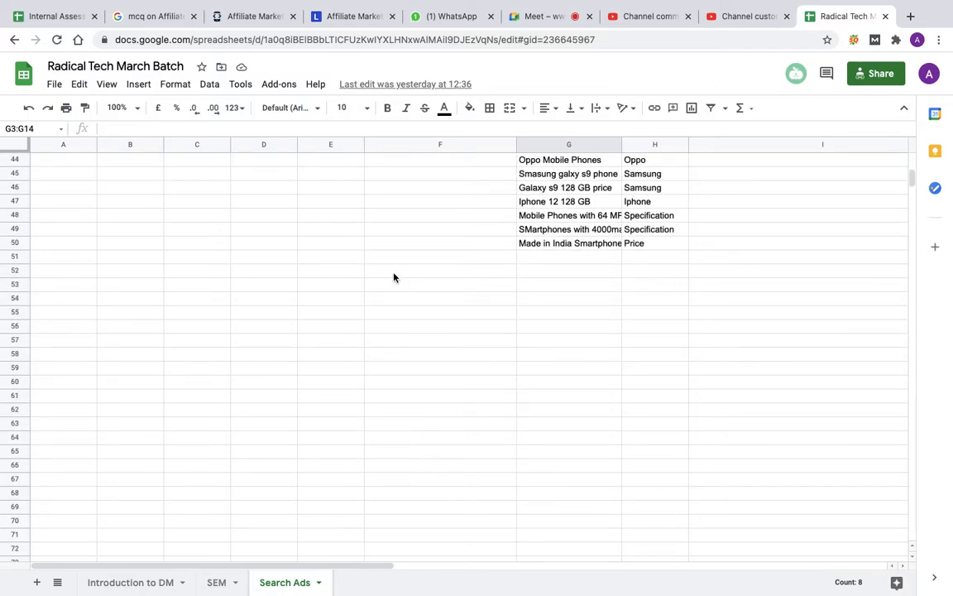
click(69, 289)
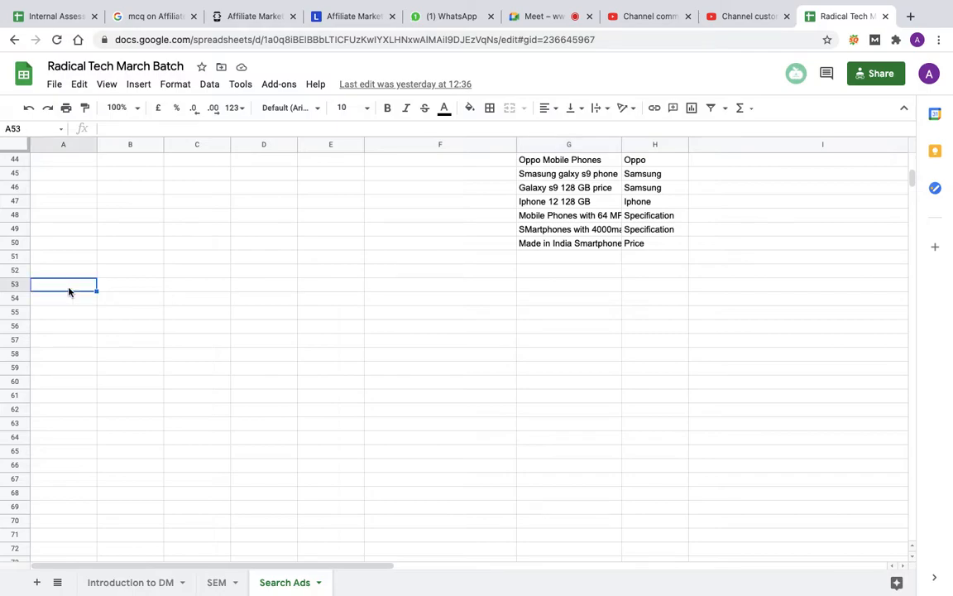
text(Six Sigma)
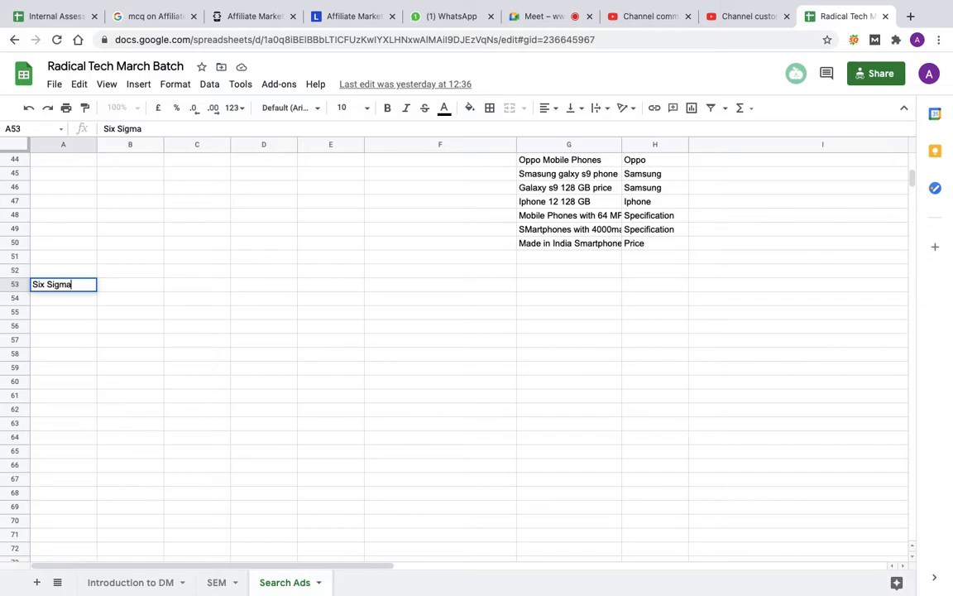
key(Return)
Step: Switch to the Google Meet call and present the entire screen to the participants
scroll(298, 323, up, 10)
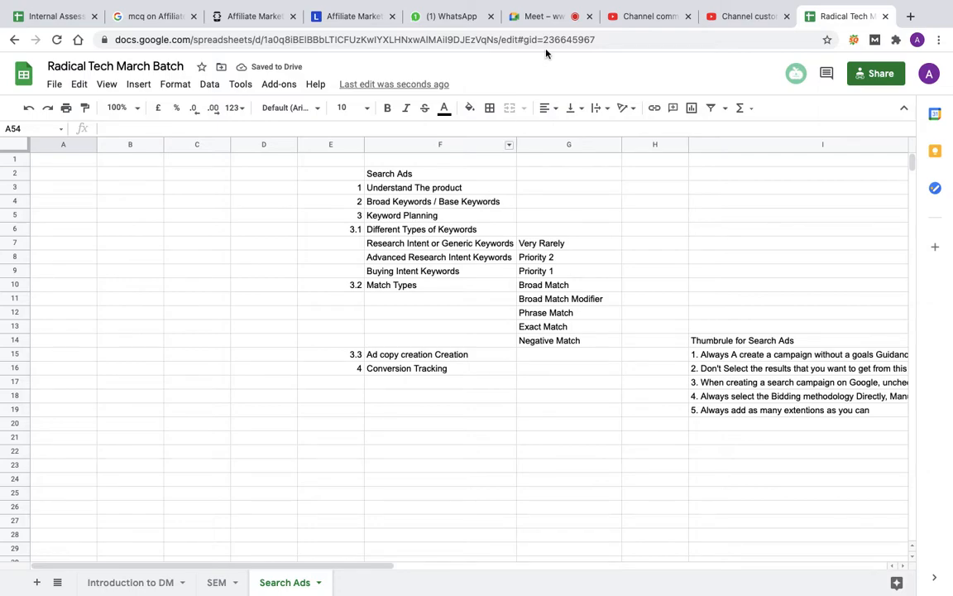
click(543, 18)
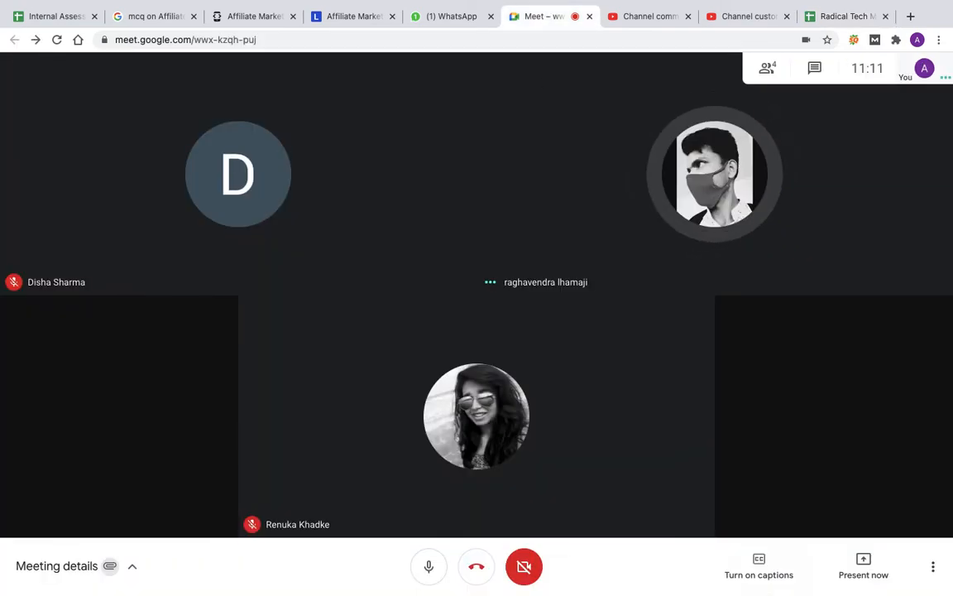
click(864, 566)
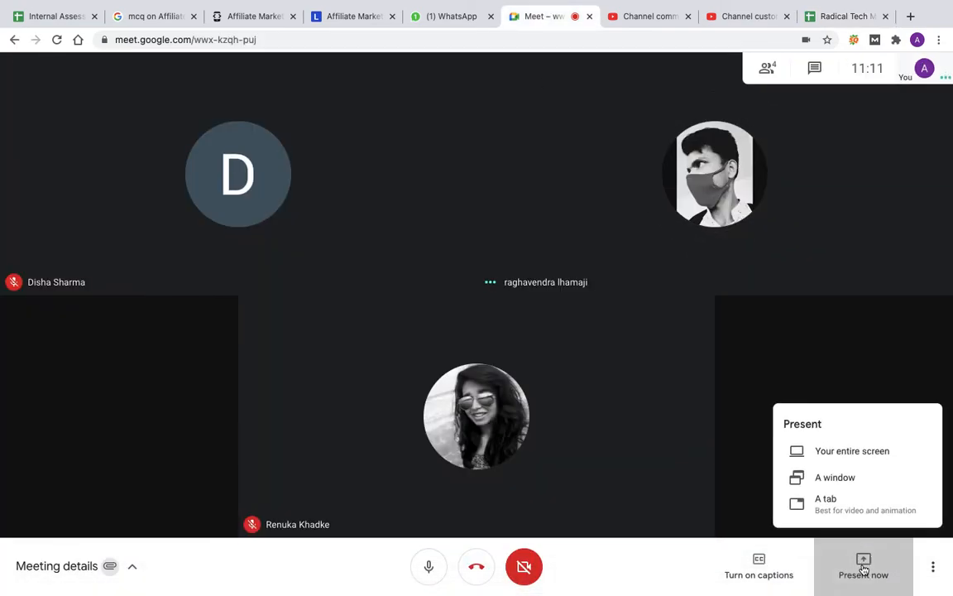
click(836, 450)
click(473, 246)
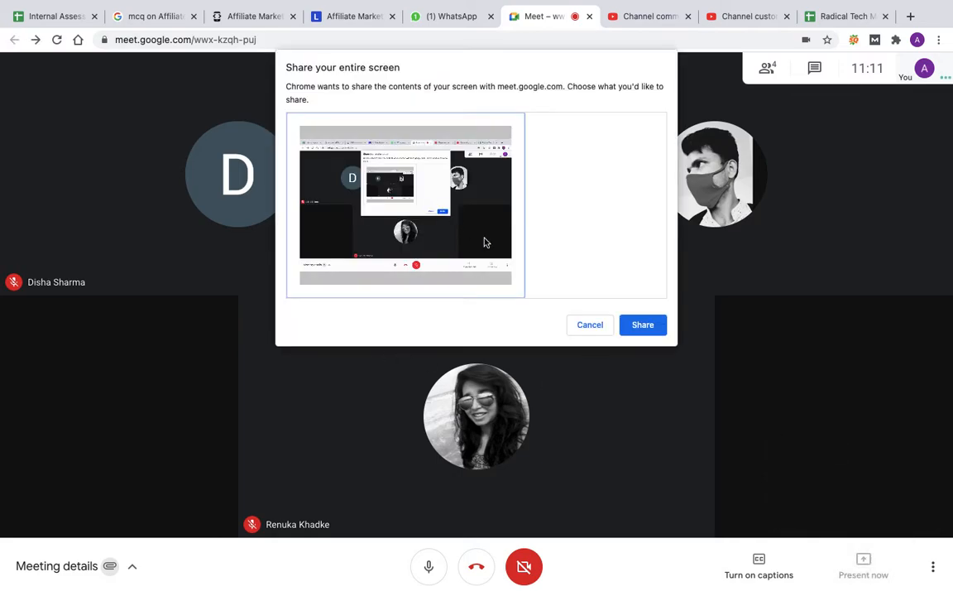
click(645, 325)
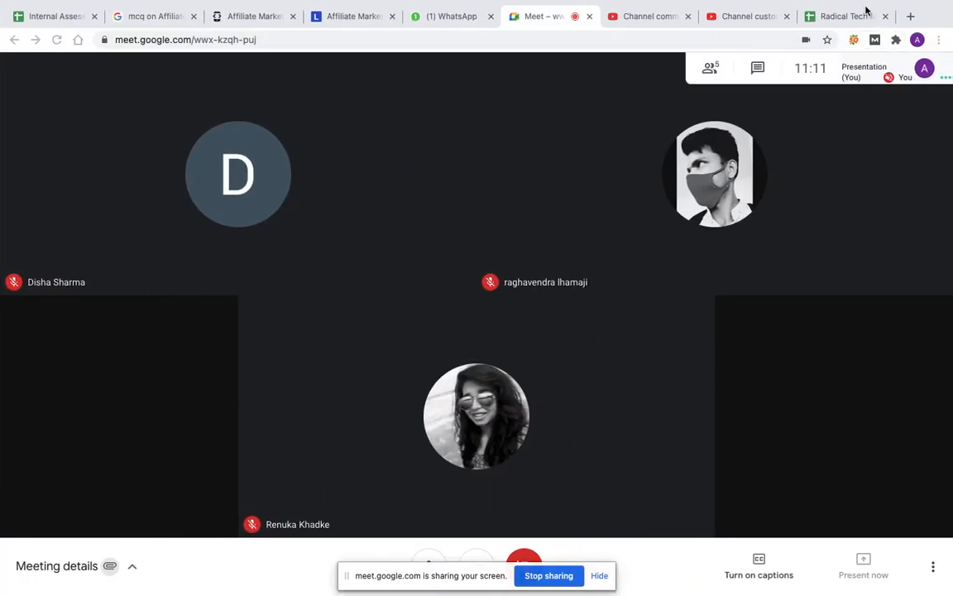
Step: Return to the Radical Tech March Batch spreadsheet and highlight the Search Ads outline in cells F3 to F14 for review
click(846, 16)
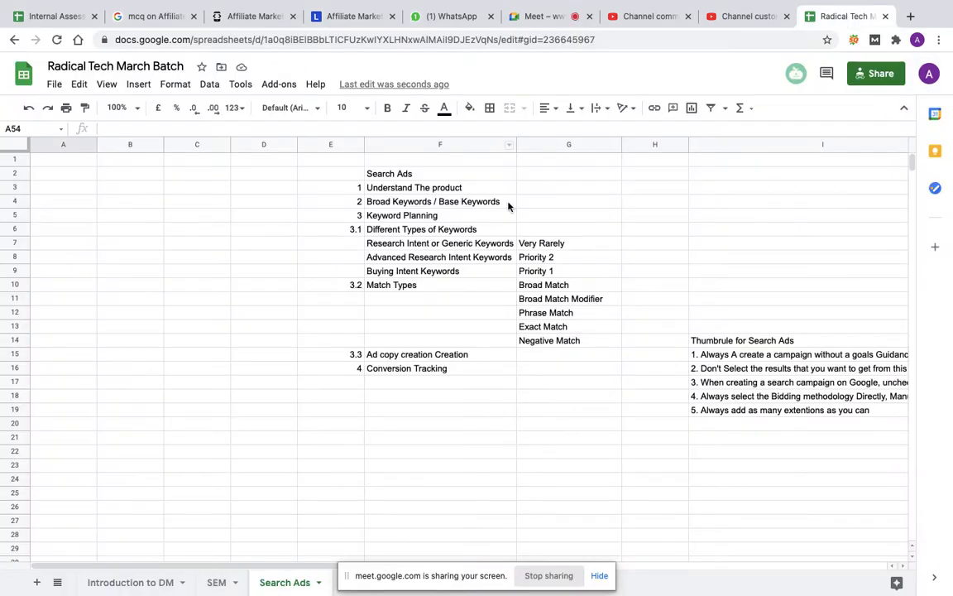
scroll(367, 399, down, 3)
scroll(368, 399, up, 3)
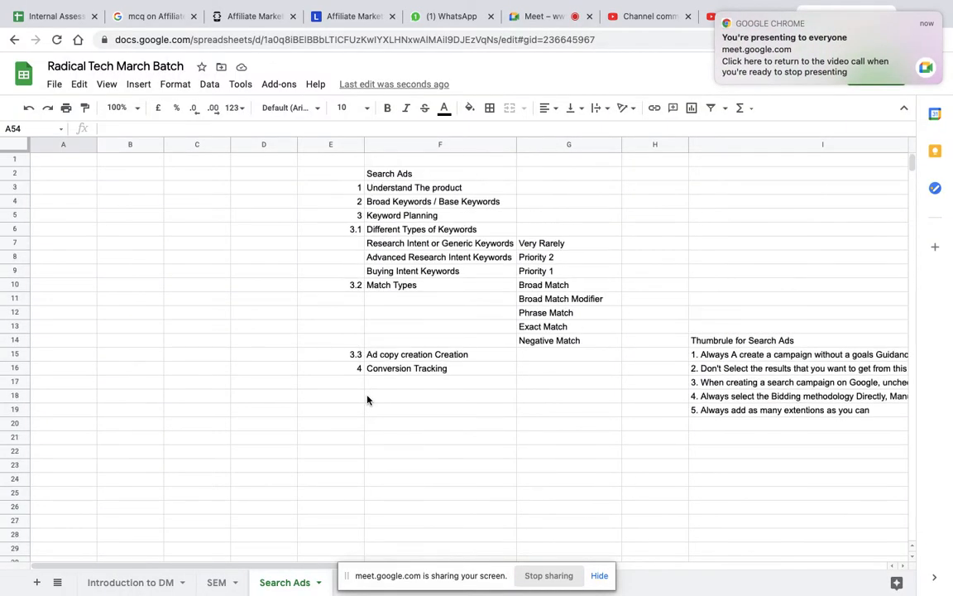
click(429, 190)
drag(430, 194, 447, 339)
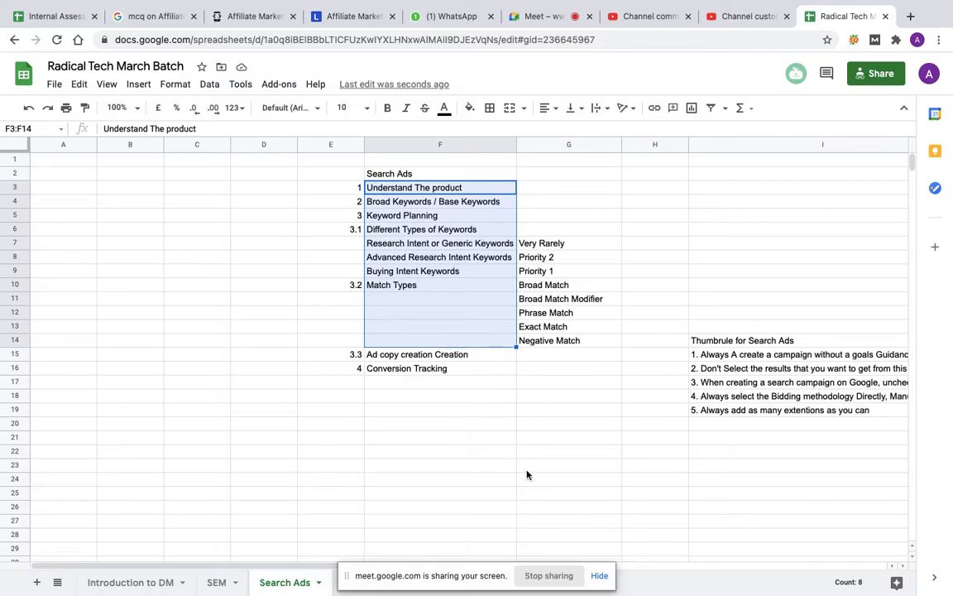
Step: Enter "Training and Certification Course for Industrial Folks" in cell B53 beside Six Sigma, and widen column B to fit the text
scroll(277, 476, down, 13)
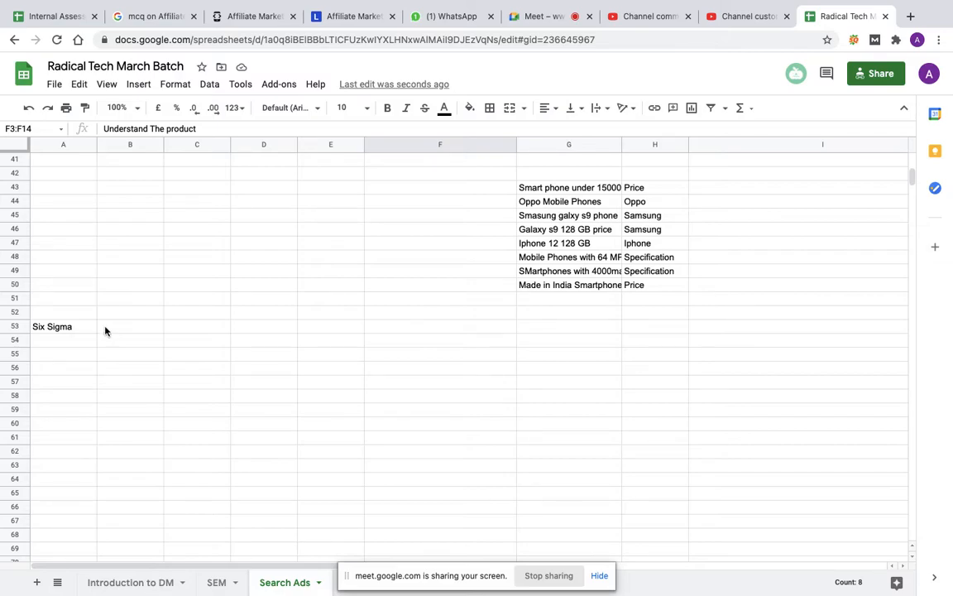
click(119, 333)
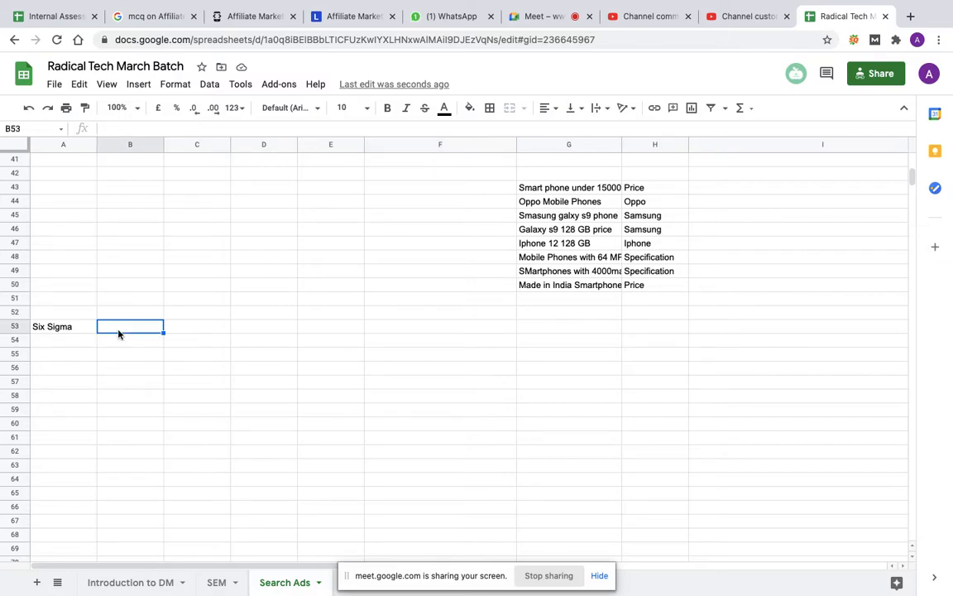
text(Training and )
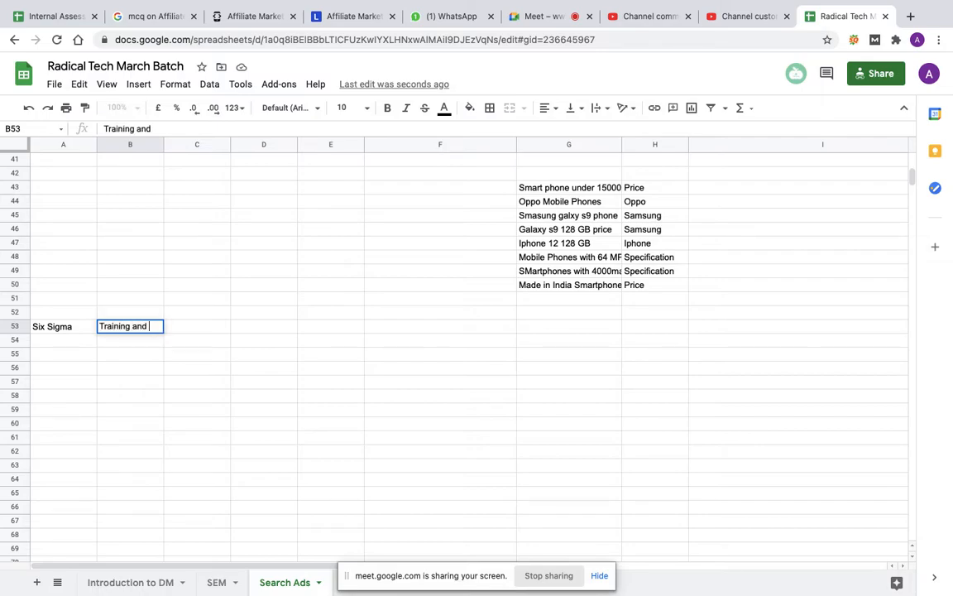
text(Certificat)
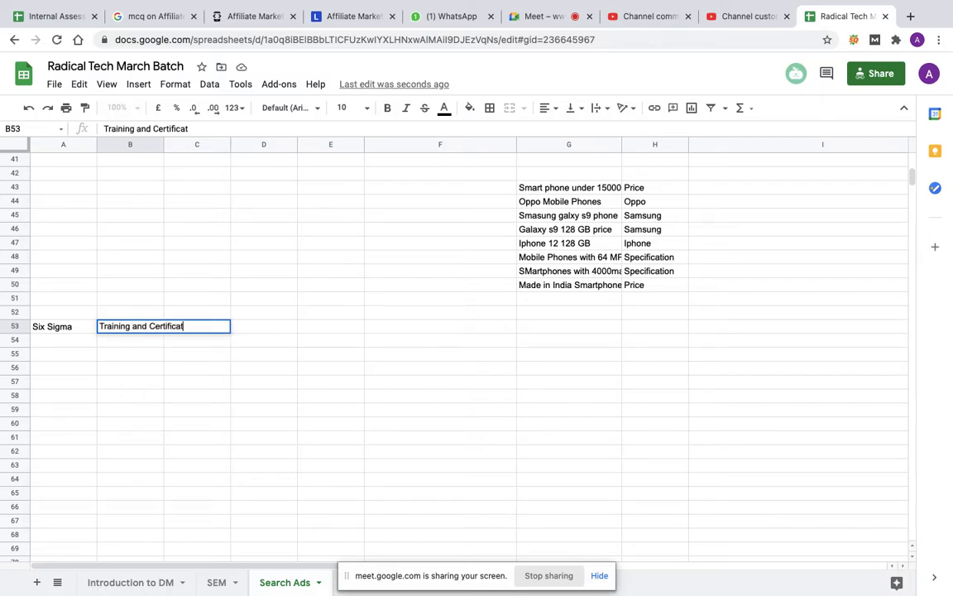
text(ion Course for In)
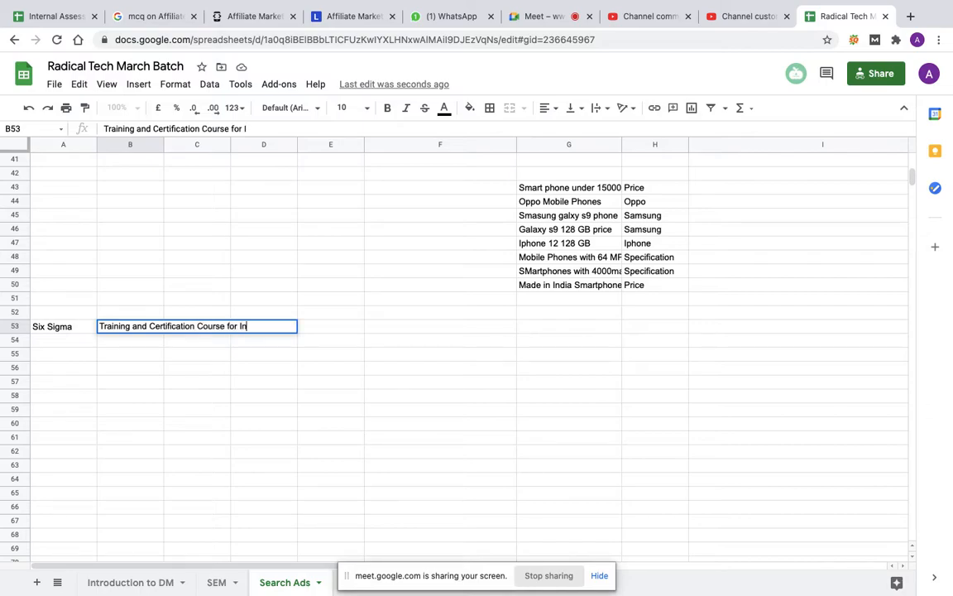
text(dustrial Folks)
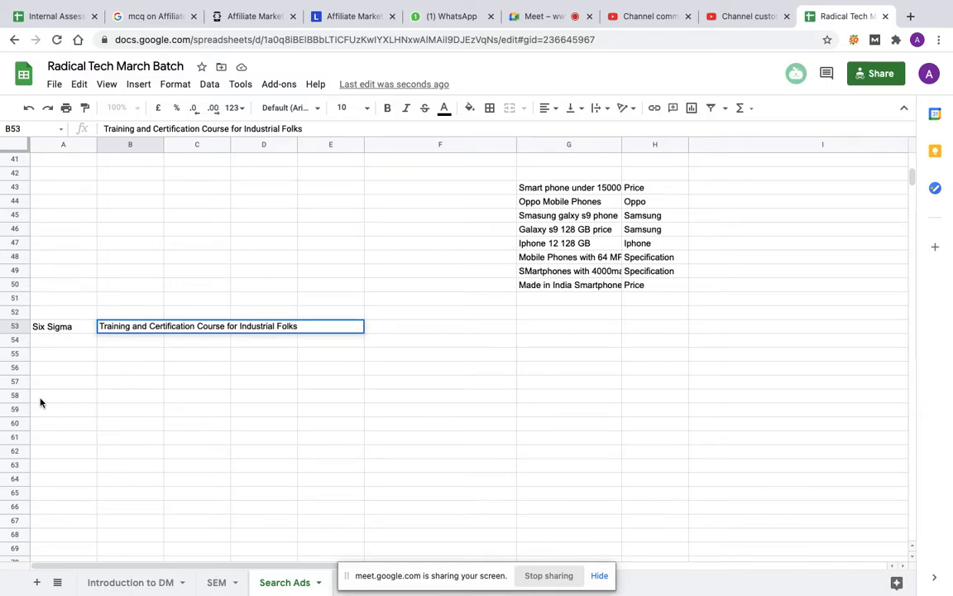
click(130, 356)
drag(163, 144, 340, 172)
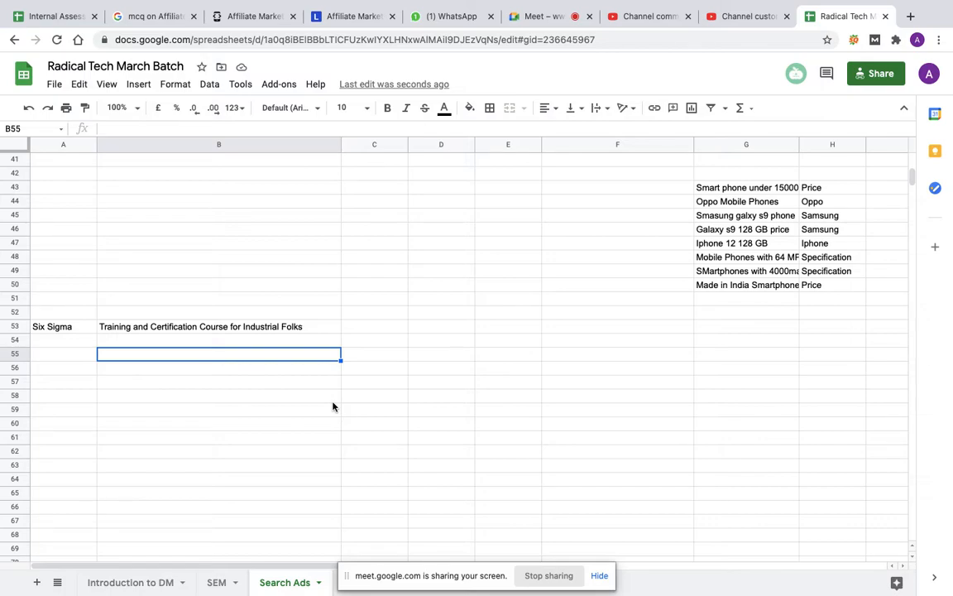
Step: Enter the course levels "Yellow Belt", "Green Belt" and "Black Belt" in cells C53, D53 and E53
click(129, 342)
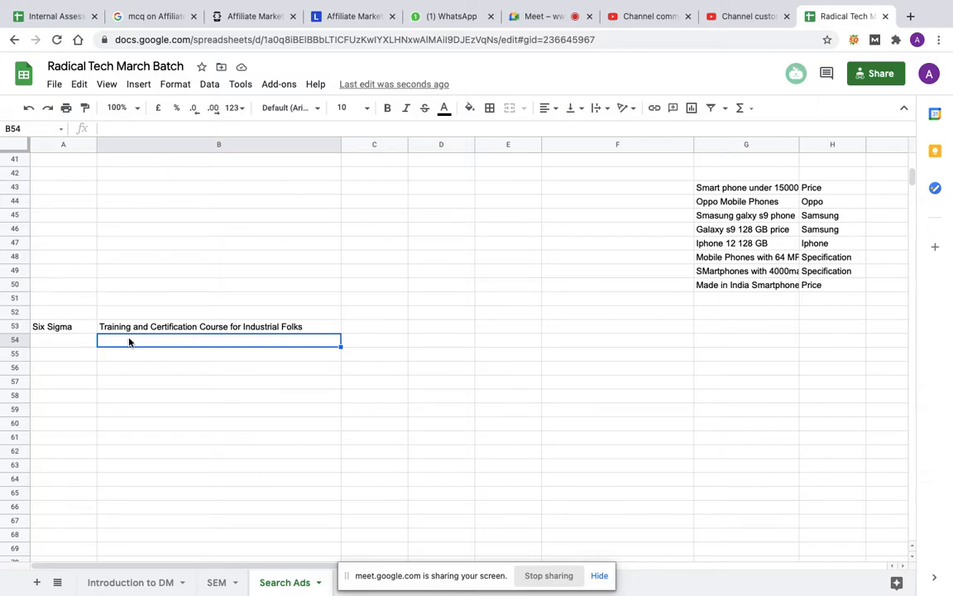
click(354, 330)
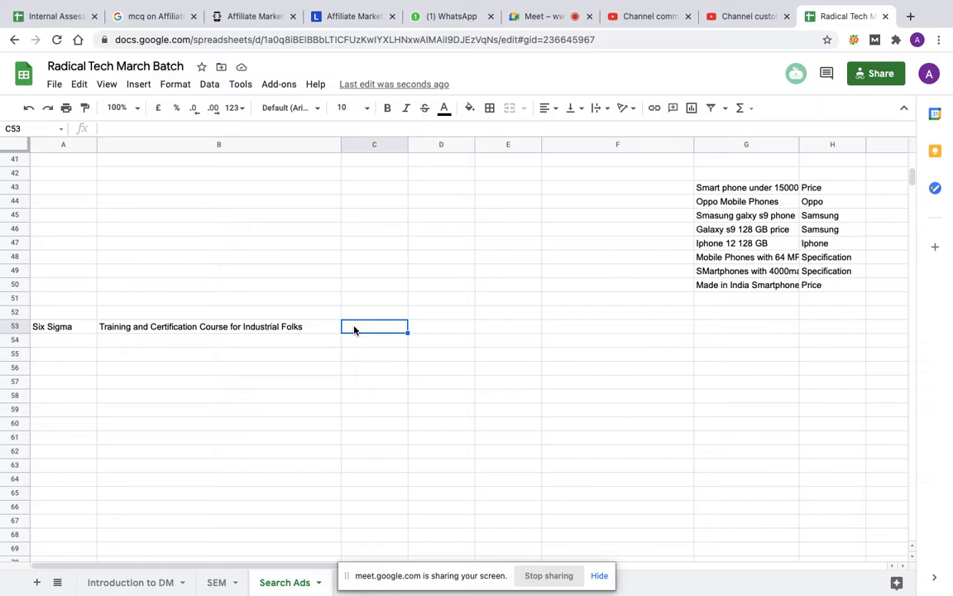
text(Yellow Belt)
key(Tab)
text(Green Bel)
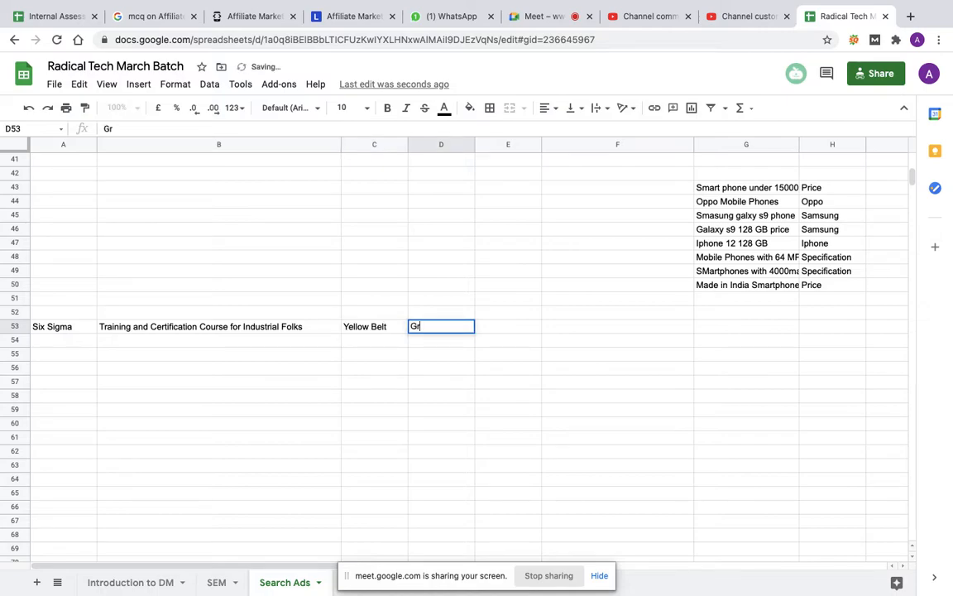
key(Tab)
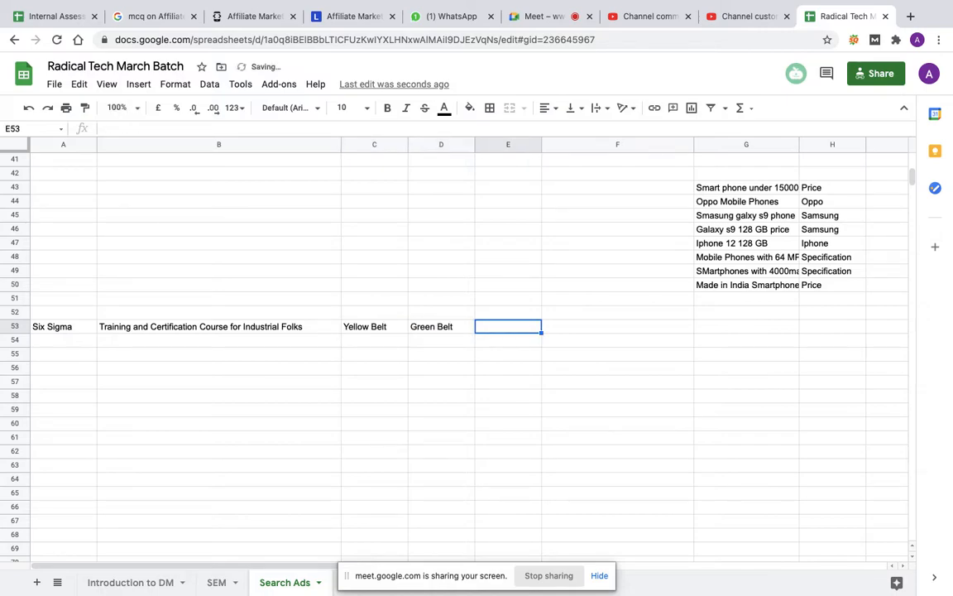
text(Black Belt)
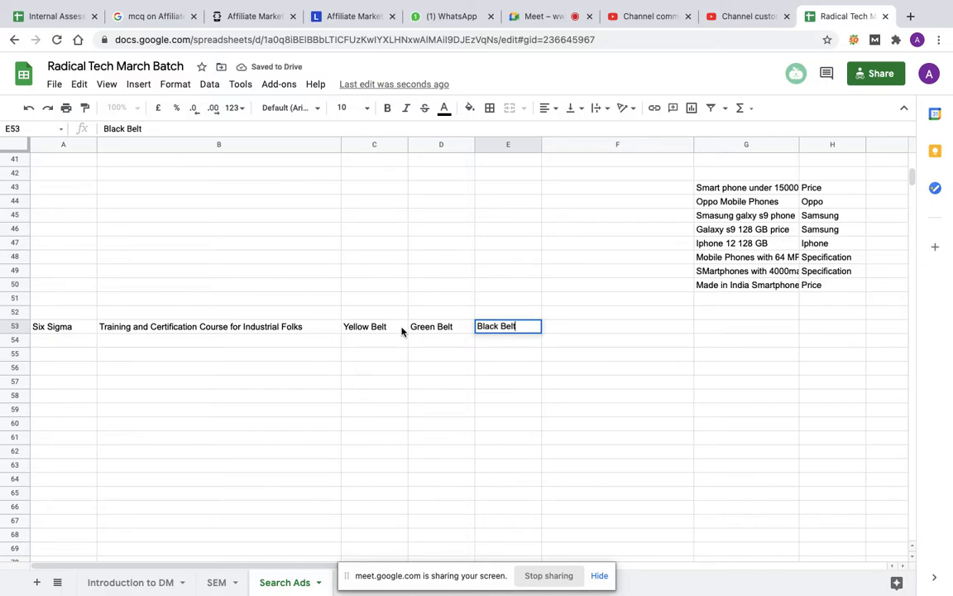
Step: Enter the heading "Stage 1" in cell C52, above Yellow Belt
click(383, 317)
text(Stage 1)
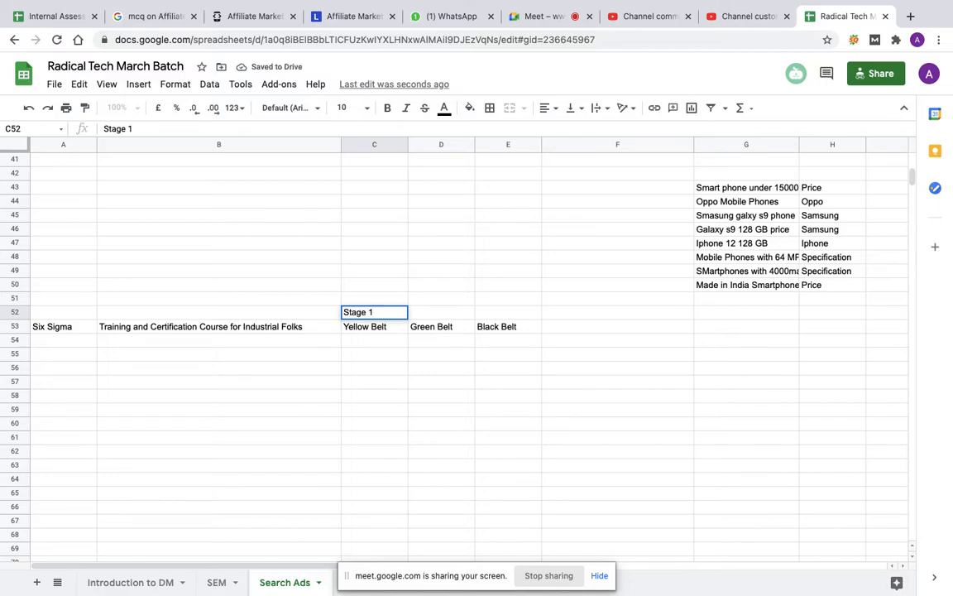
key(Tab)
key(ctrl+Left)
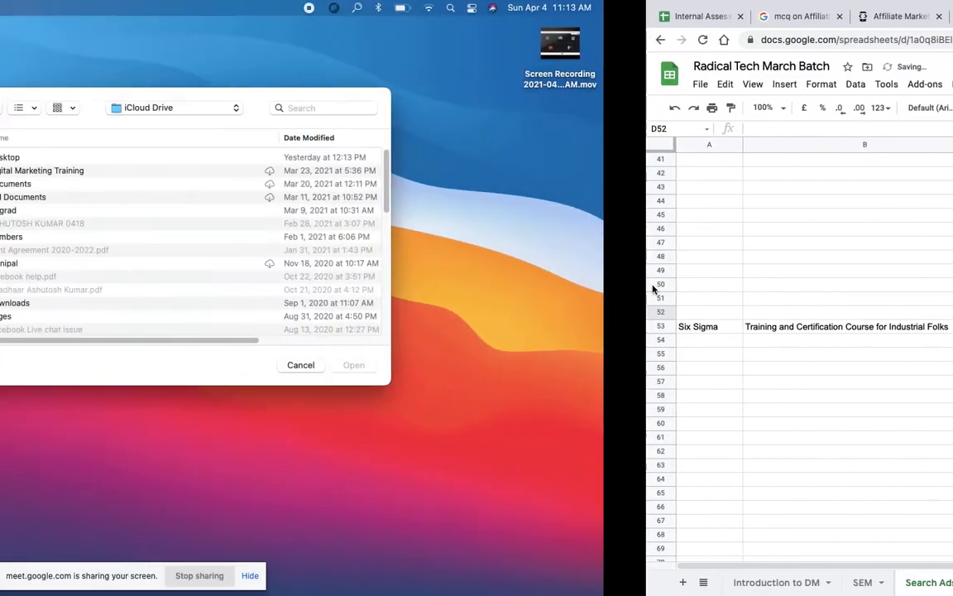
key(ctrl+Right)
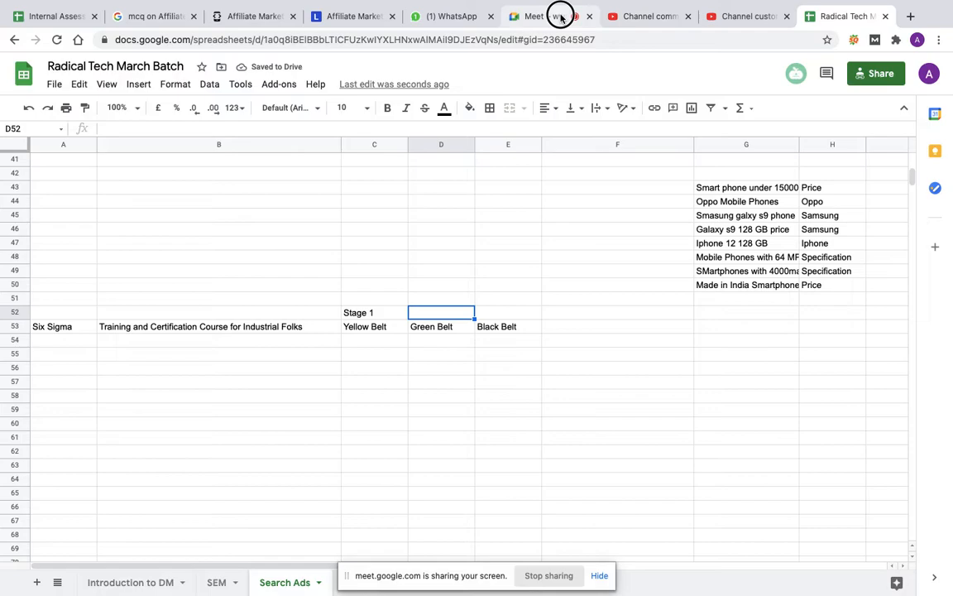
Step: Switch to the Google Meet call and admit the participant waiting to join
click(560, 15)
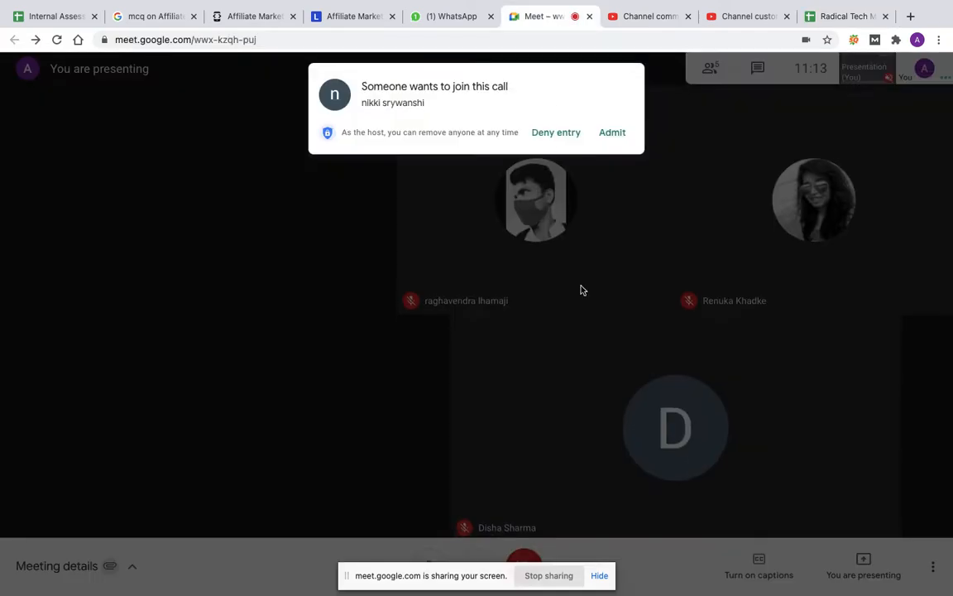
click(624, 141)
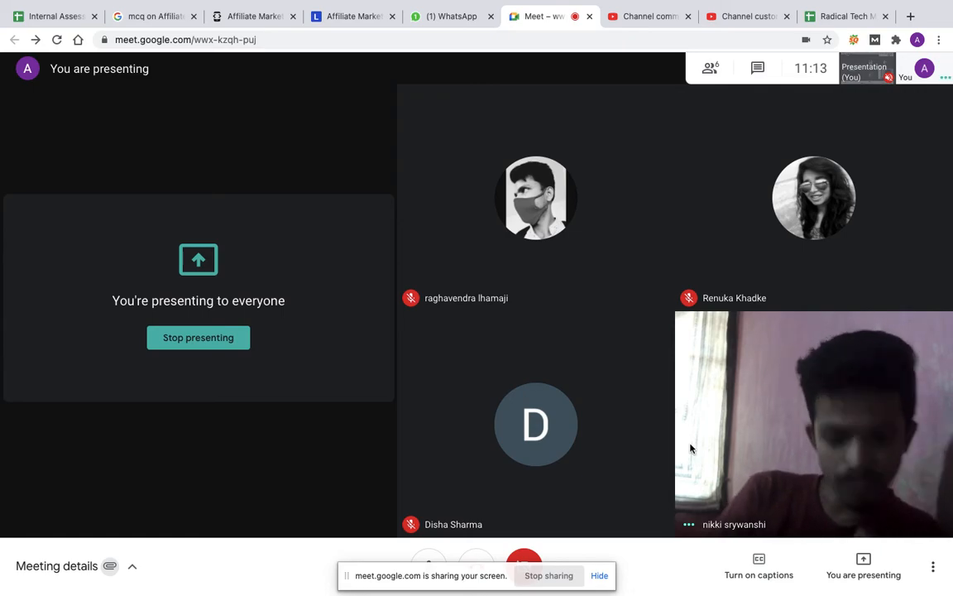
mouse_move(751, 473)
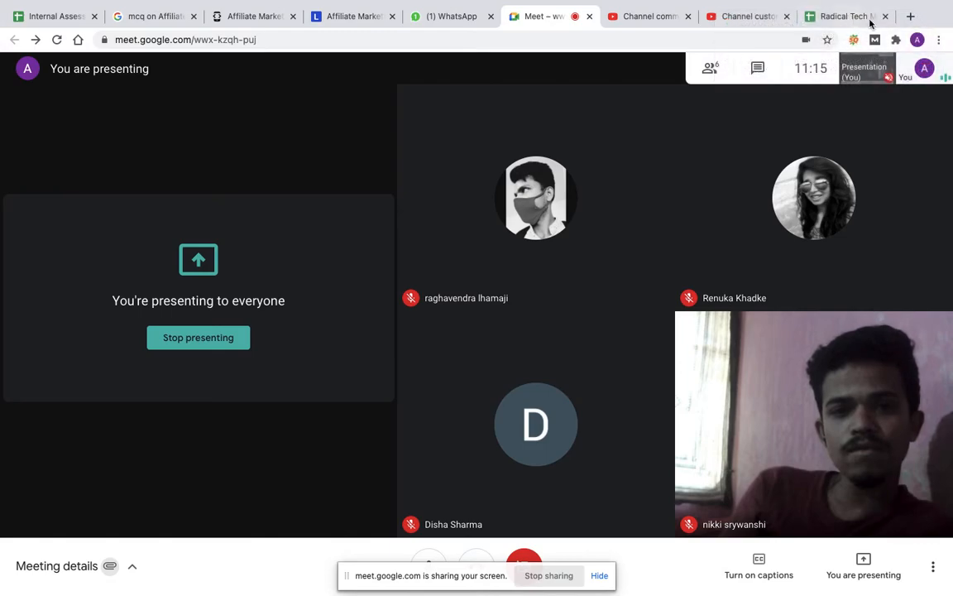
Step: Return to the Radical Tech March Batch spreadsheet and enter the headings "Stage 2" in cell D52 and "Stage 3" in cell E52
click(833, 16)
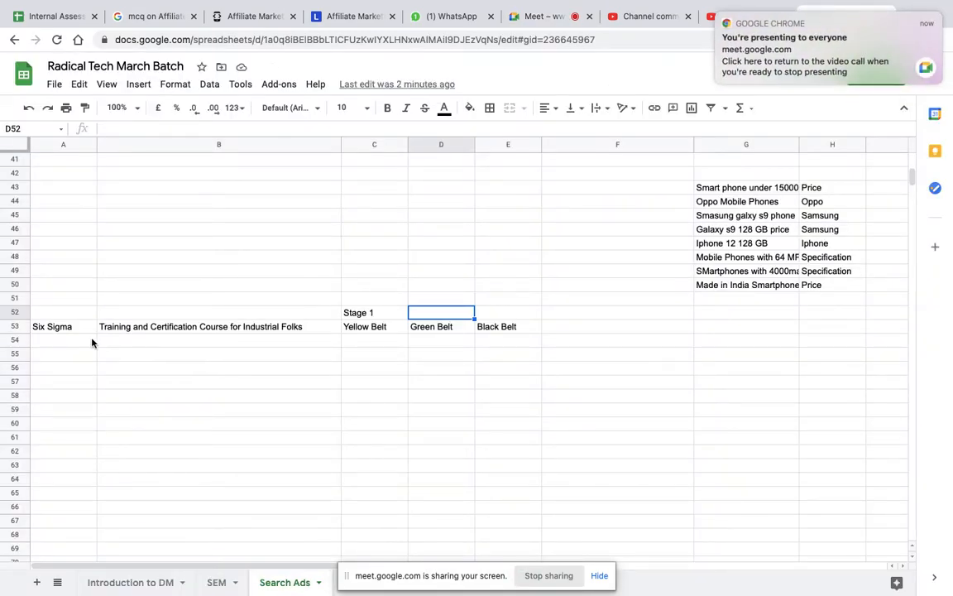
click(205, 331)
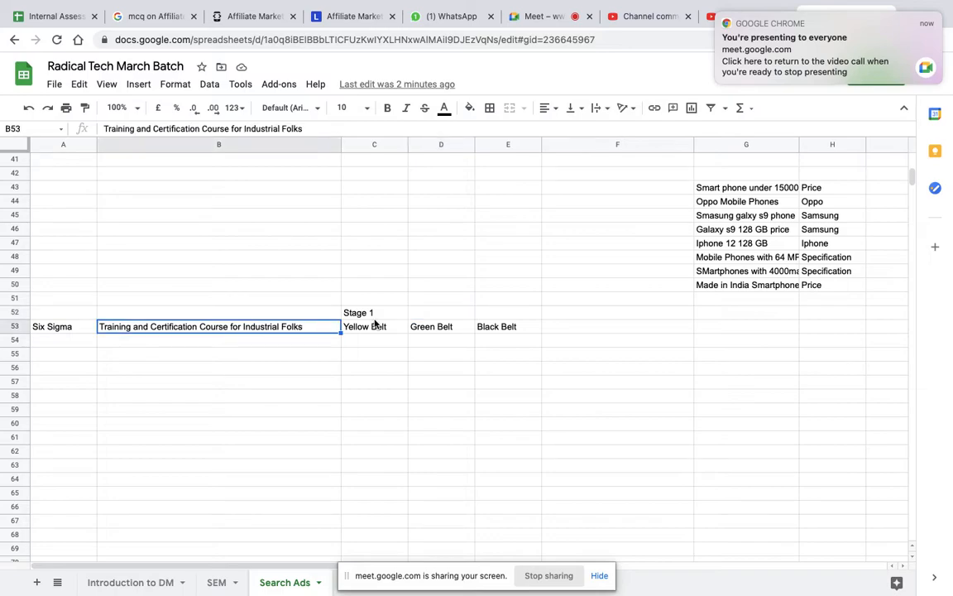
click(433, 318)
text(Stage 2)
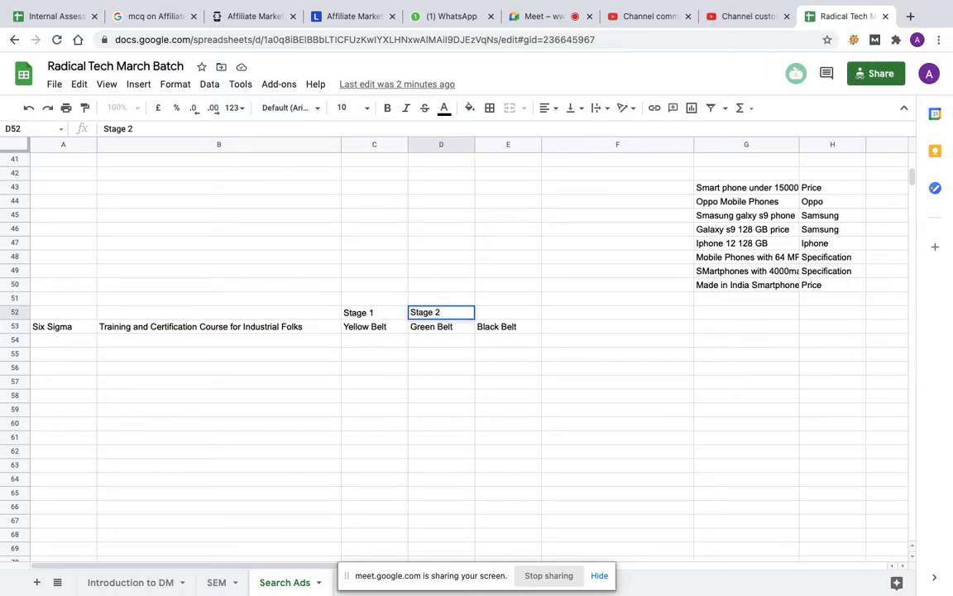
key(Tab)
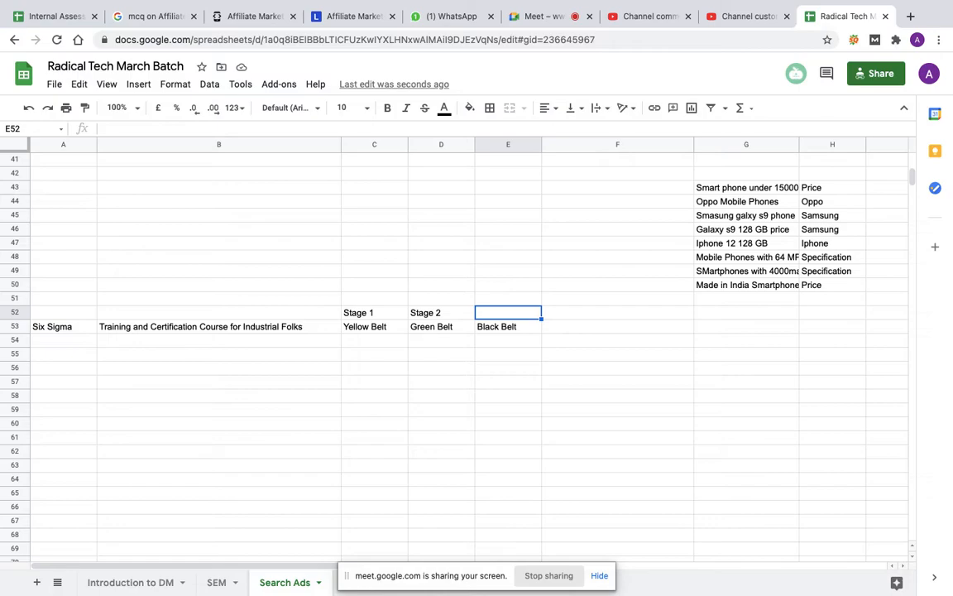
text(Stage 3)
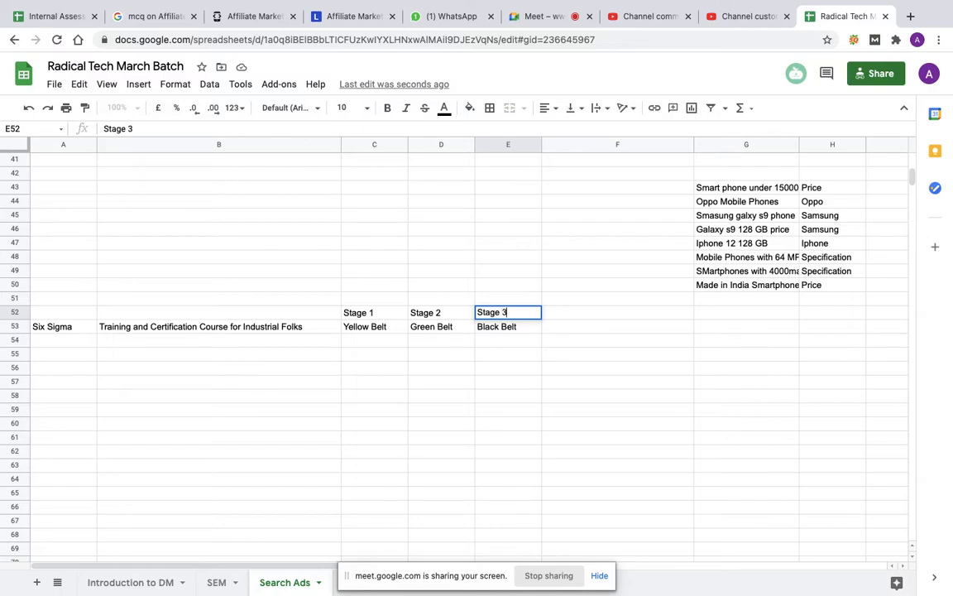
click(451, 340)
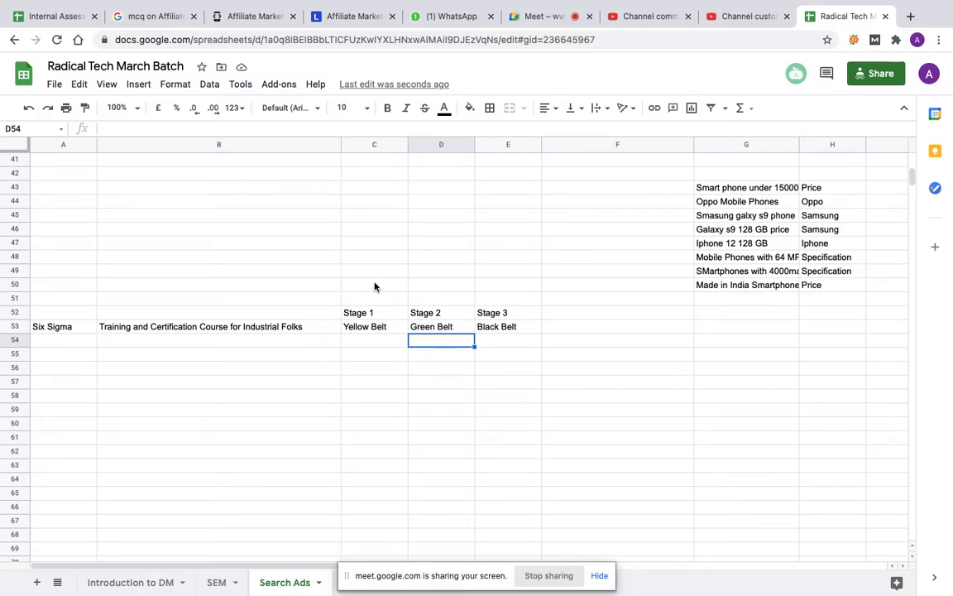
Step: Enter the audiences "Students" in cell C54 under Yellow Belt and "Beginners Professionals" in cell D54 under Green Belt
click(362, 341)
text(Students)
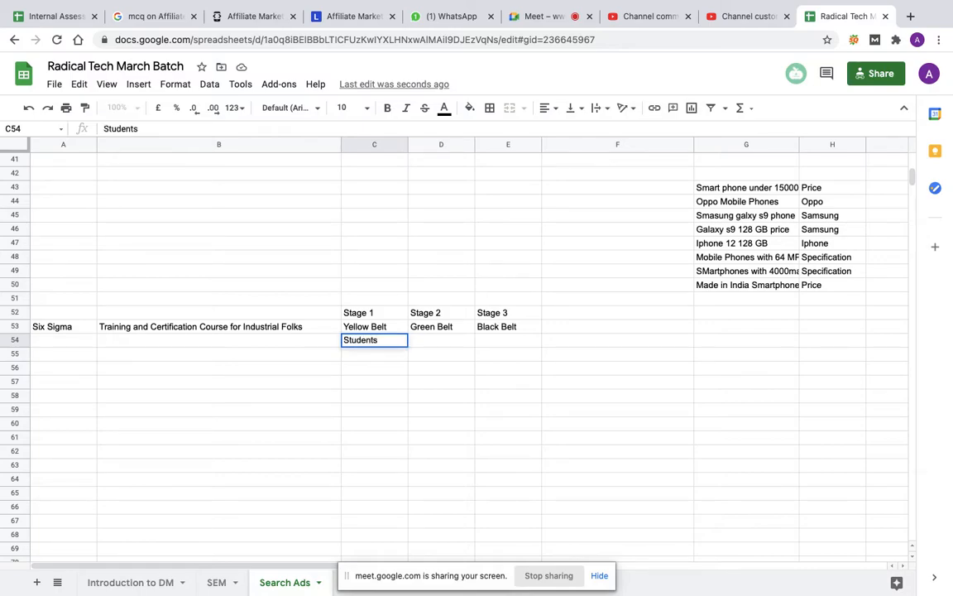
click(443, 346)
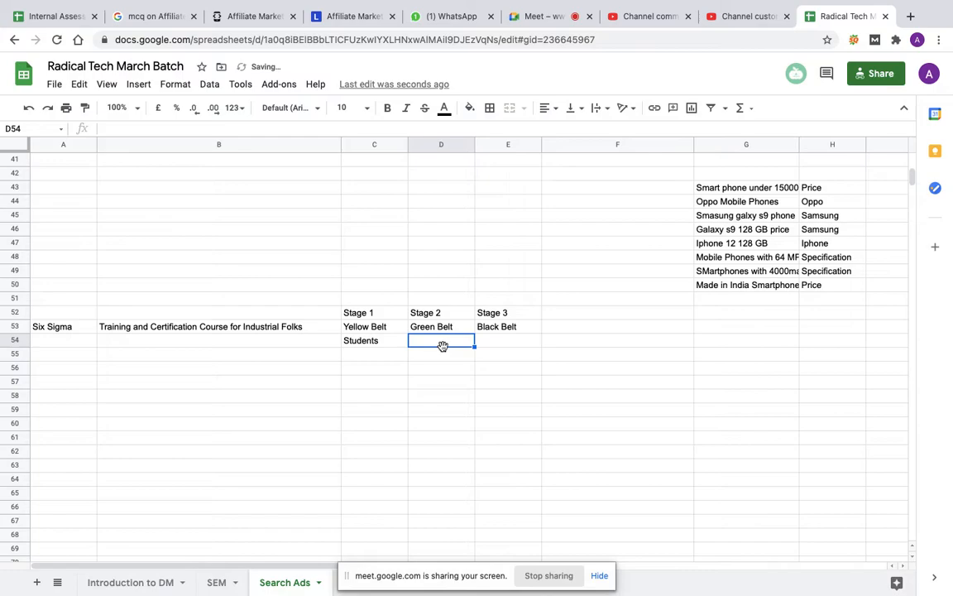
text(Beginners Prog)
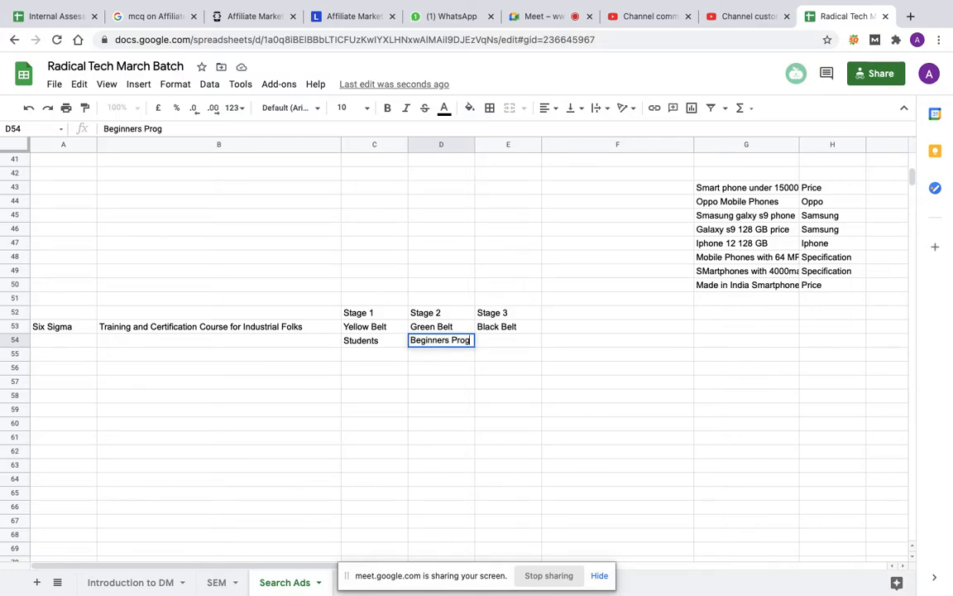
key(BackSpace)
text(fessional)
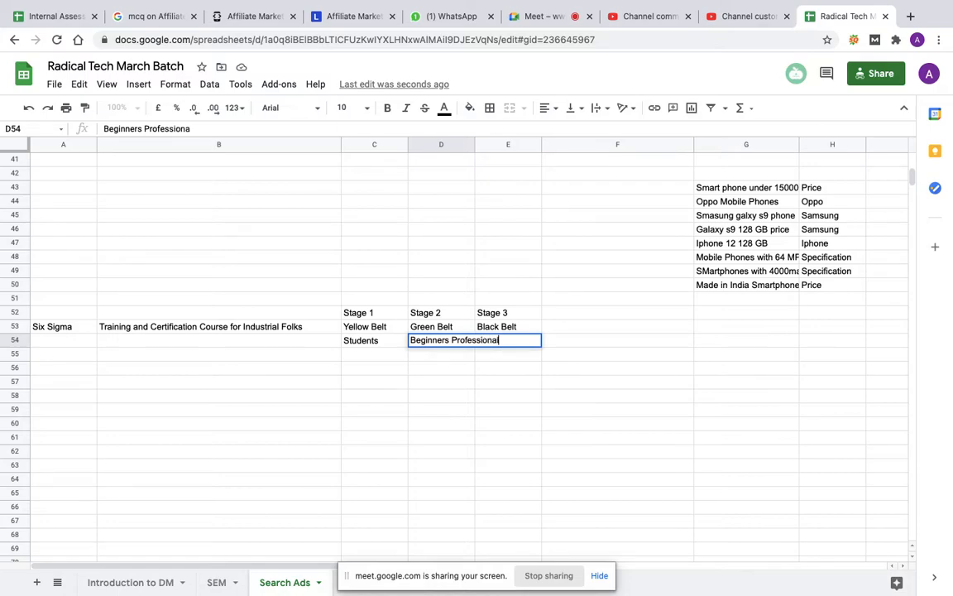
text(s)
key(Tab)
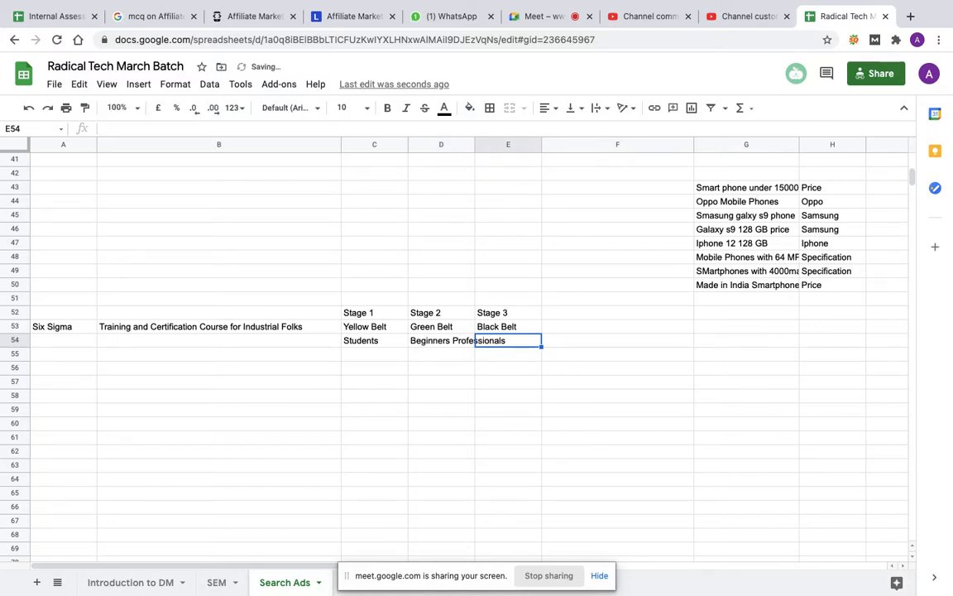
Step: Enter the audience "Avid Professionals" in cell E54 under Black Belt
text(Avid Prog)
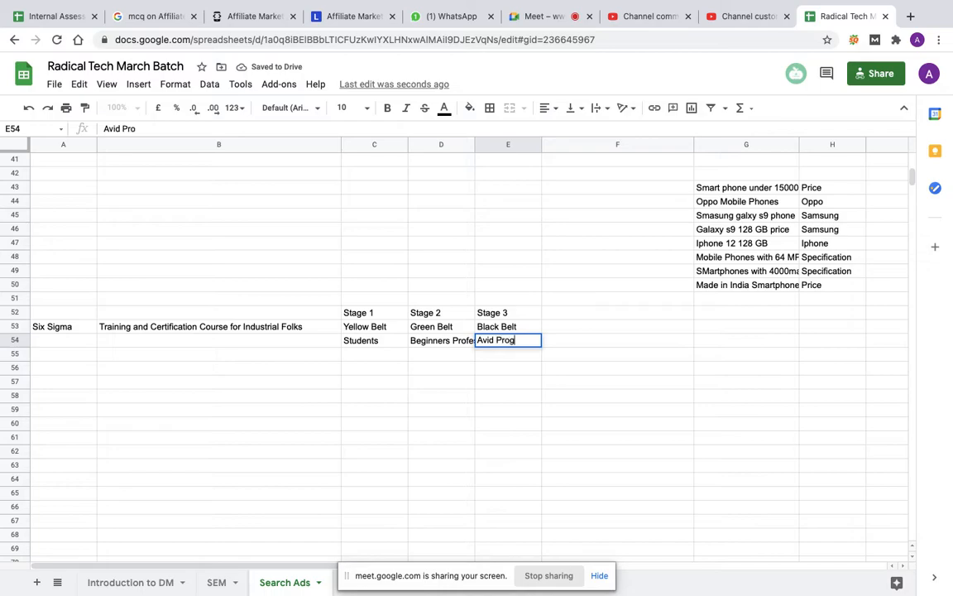
key(BackSpace)
text(fessionals)
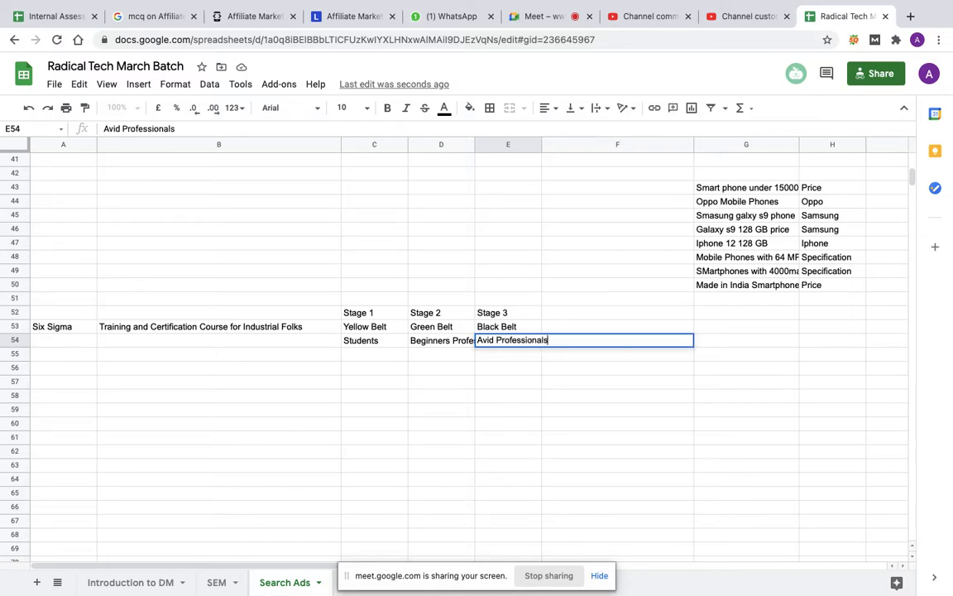
key(Return)
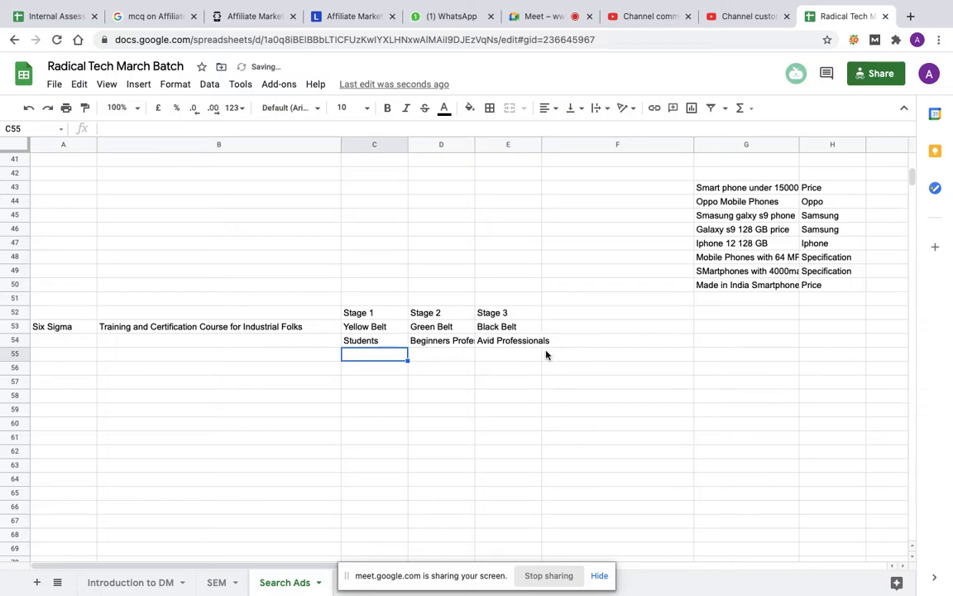
Step: Widen columns C, D and E so the audience entries fit within their cells
drag(475, 145, 504, 145)
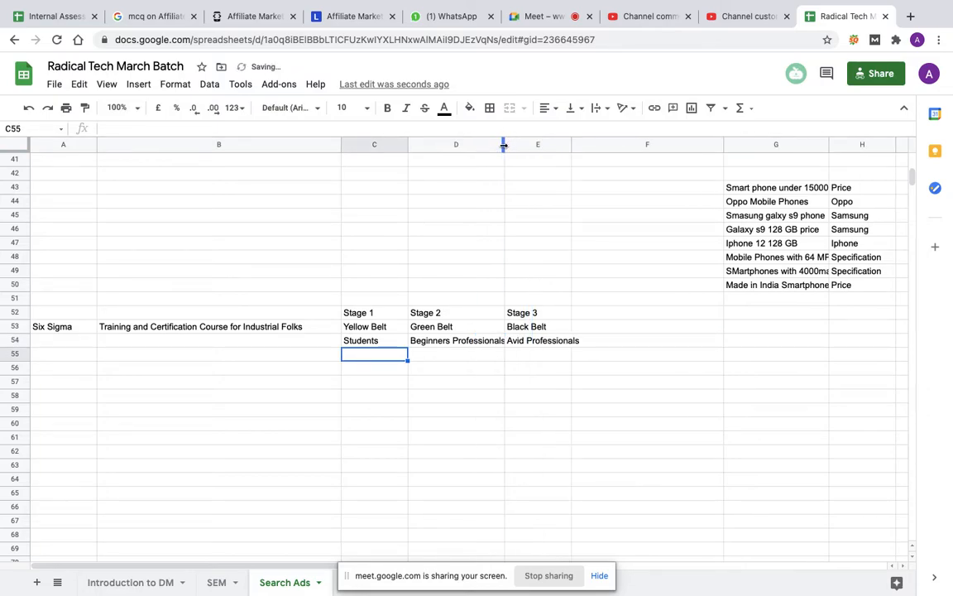
drag(408, 149, 442, 146)
drag(615, 145, 645, 145)
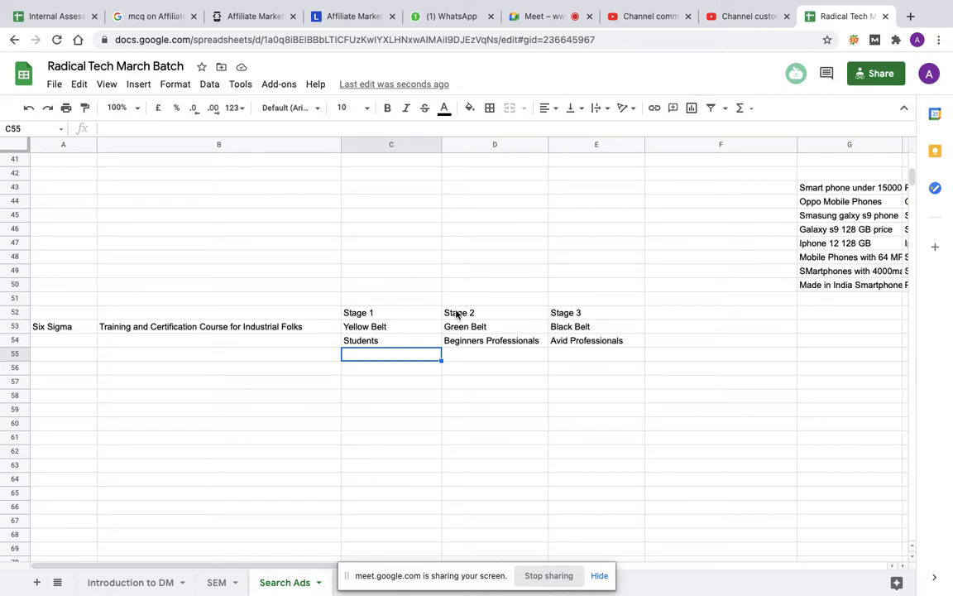
Step: Enter a note in cell D55, below Beginners Professionals, stating that target audiences would be different
drag(457, 314, 579, 343)
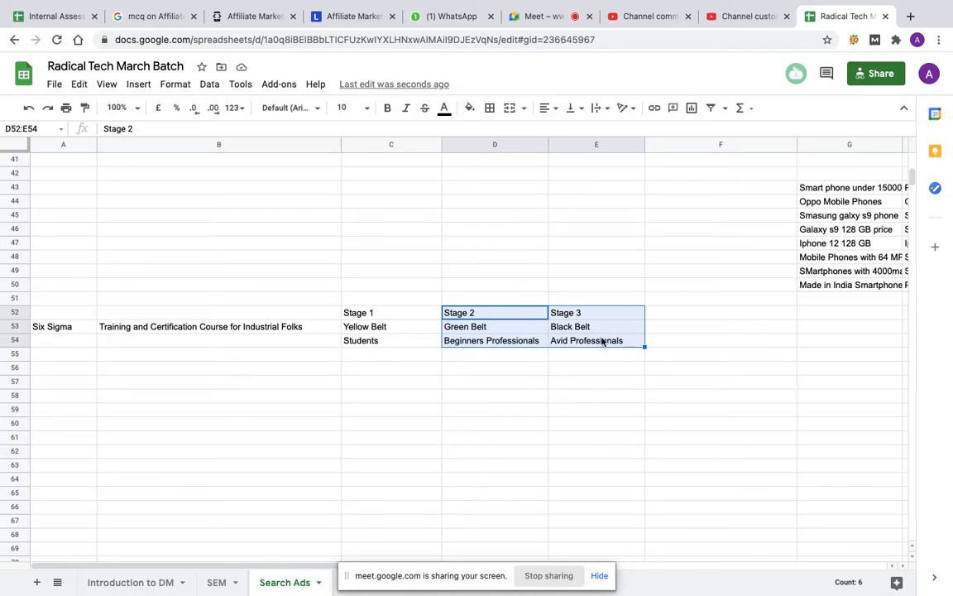
click(499, 354)
text(Tag)
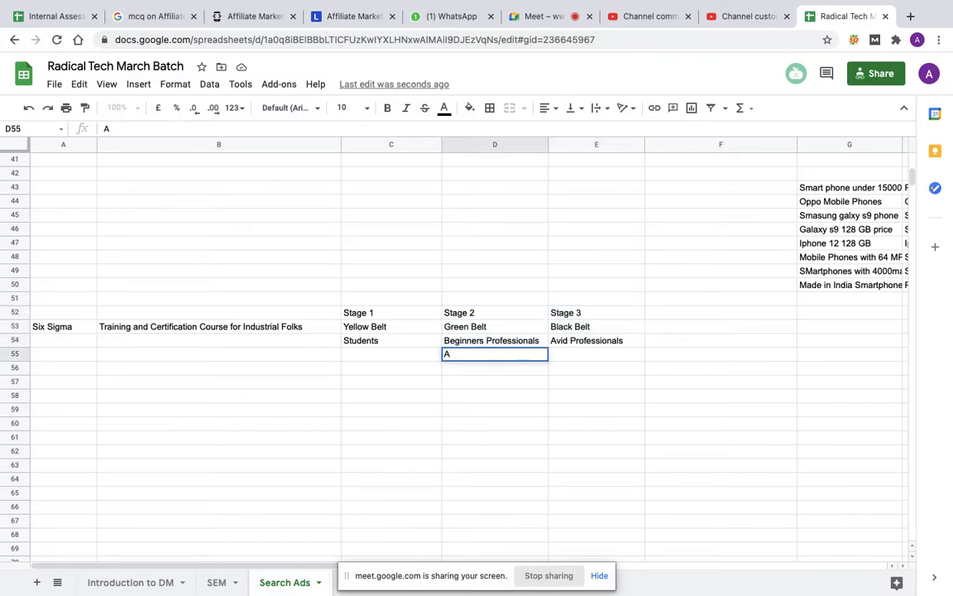
key(BackSpace)
text(rget Audi)
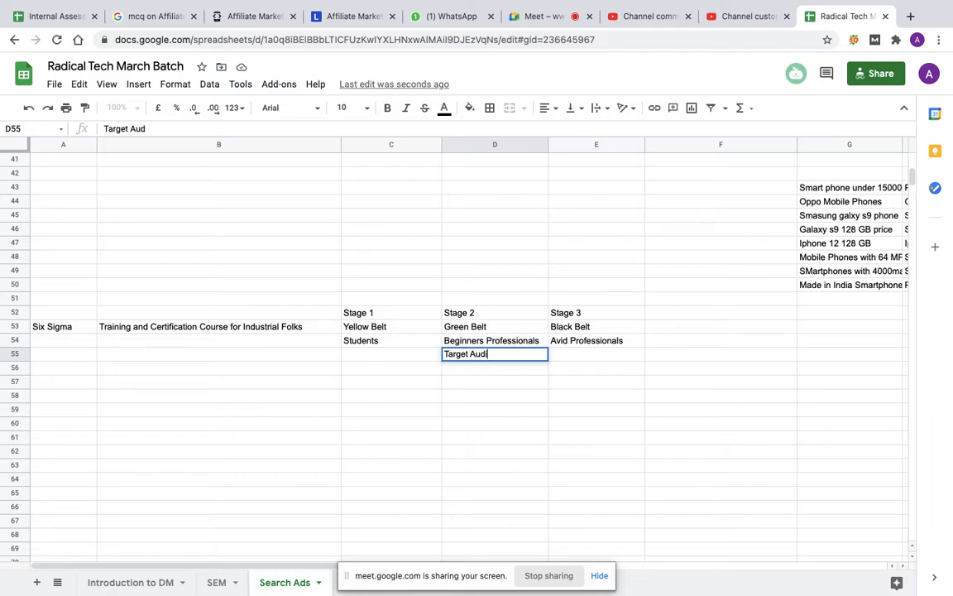
text(ences would be)
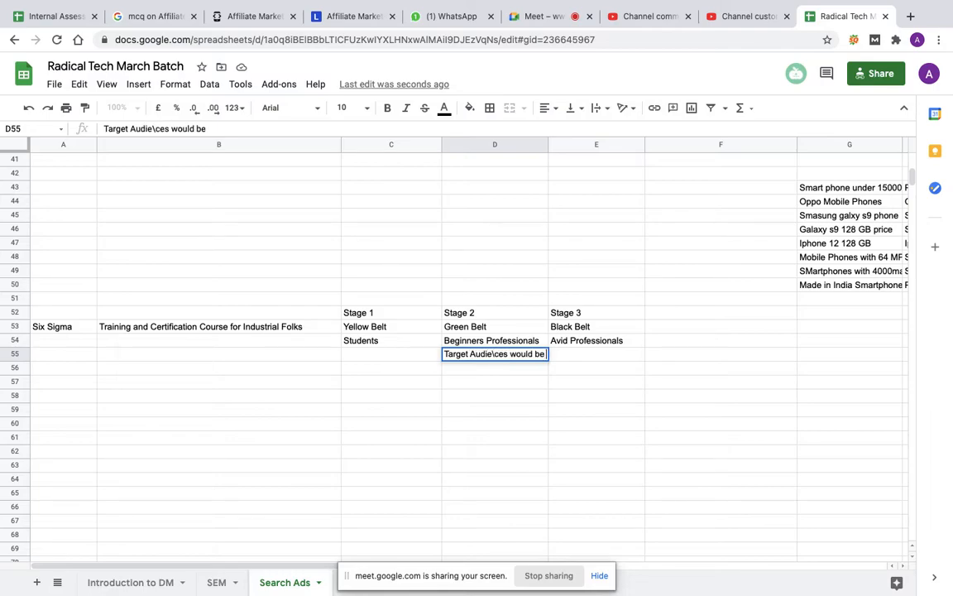
text( different)
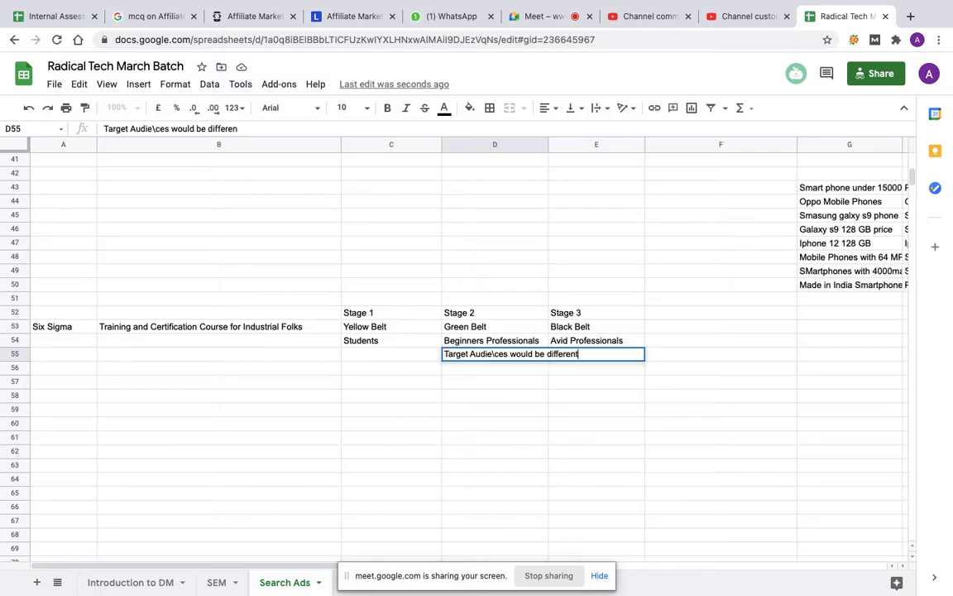
key(Tab)
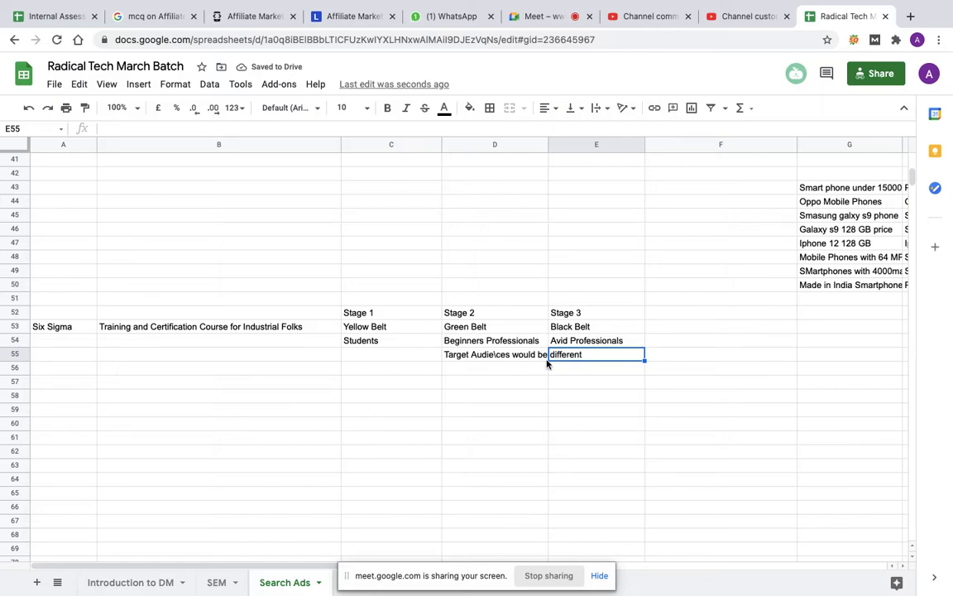
Step: Correct the misspelled word in cell D55 so the note reads "Target Audiences would be different"
double_click(497, 355)
click(498, 354)
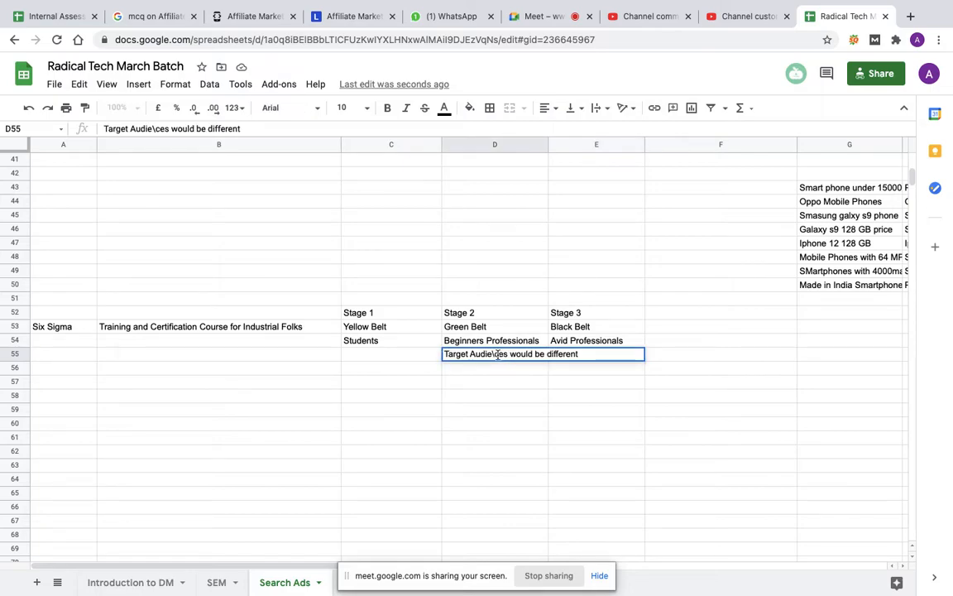
key(BackSpace)
key(BackSpace)
text(nc)
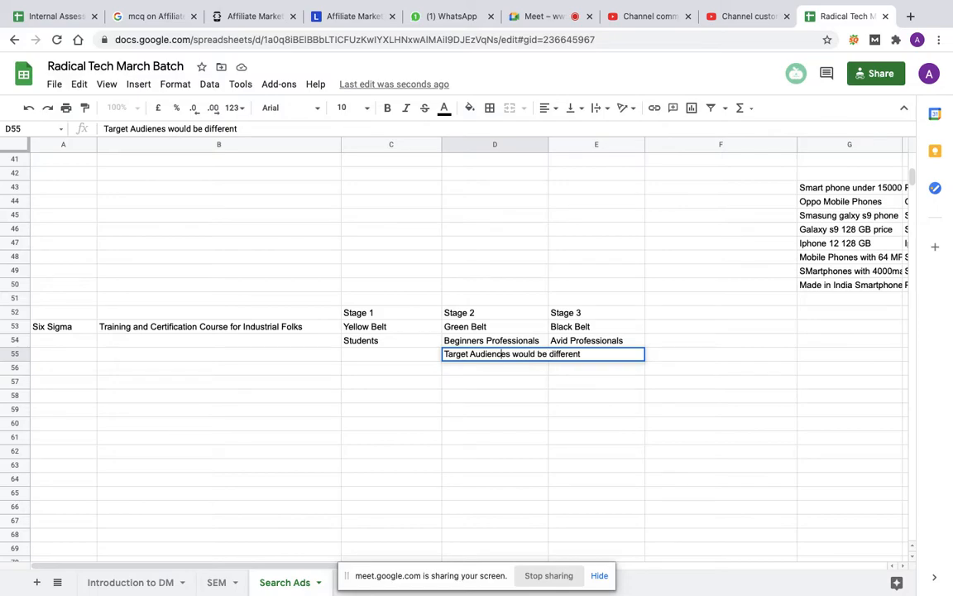
click(496, 439)
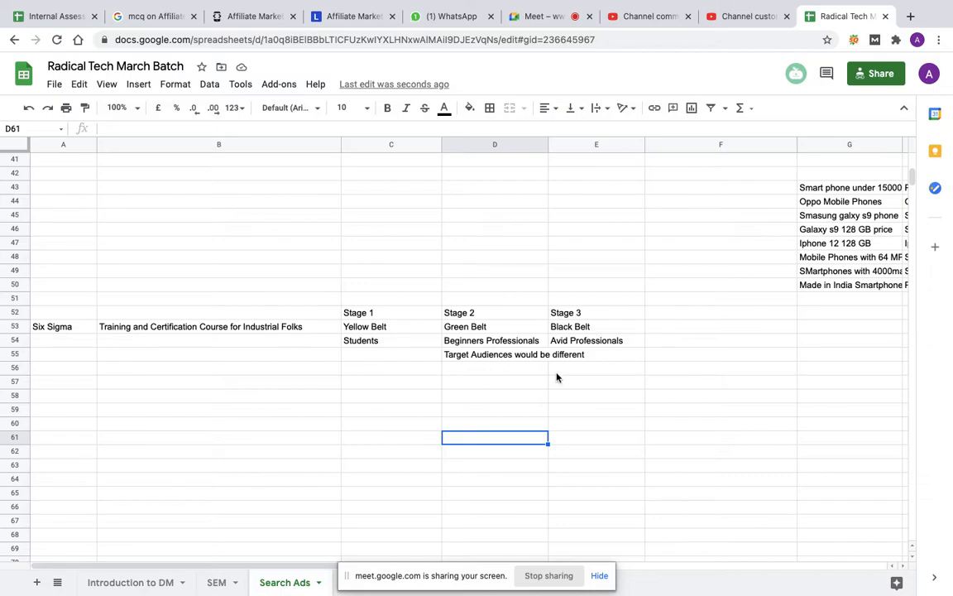
click(511, 359)
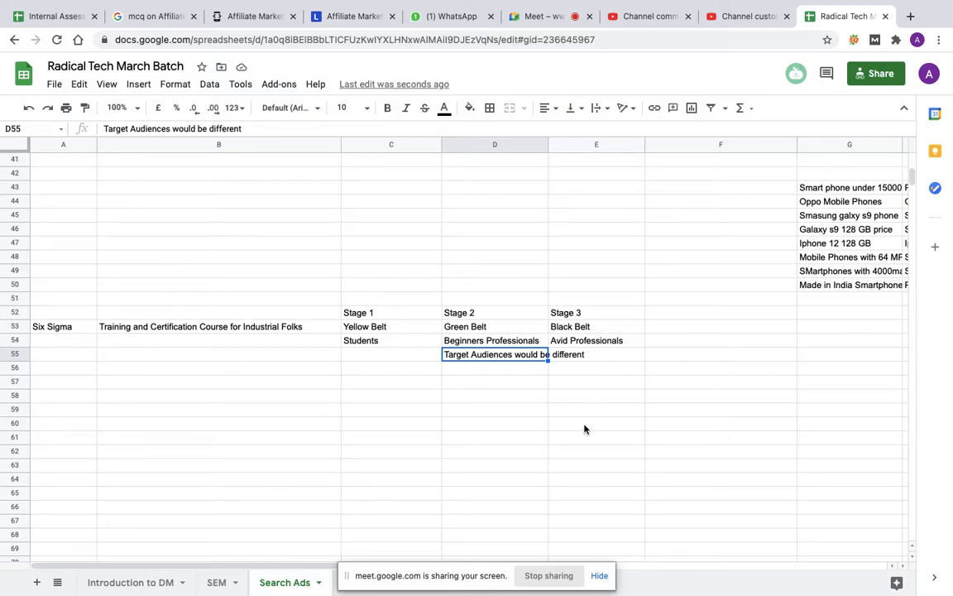
Step: Enter the label "Broad Keywords" in cell B57, below the course description
click(123, 384)
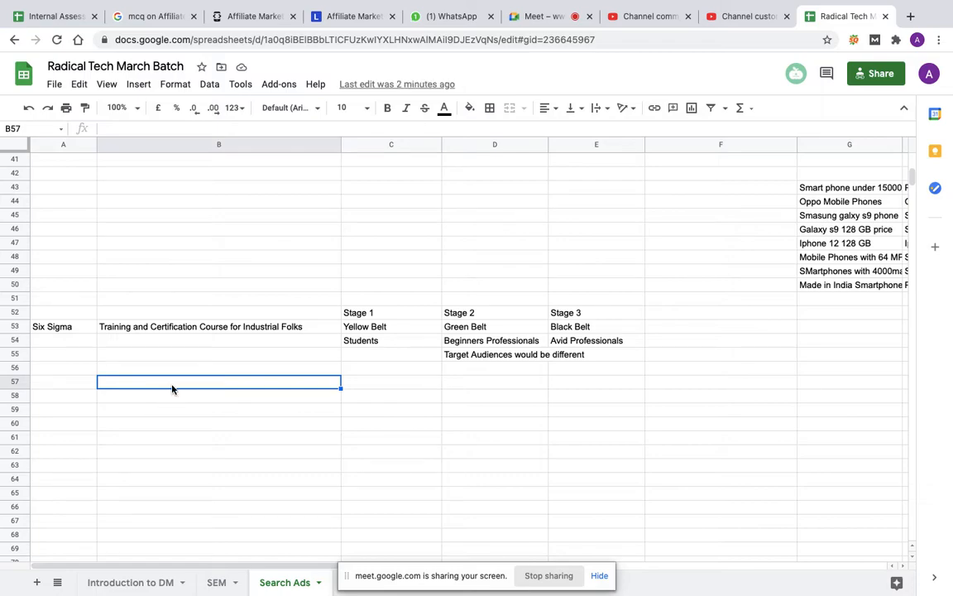
text(B)
key(BackSpace)
text(road)
key(BackSpace)
key(BackSpace)
key(BackSpace)
key(BackSpace)
key(BackSpace)
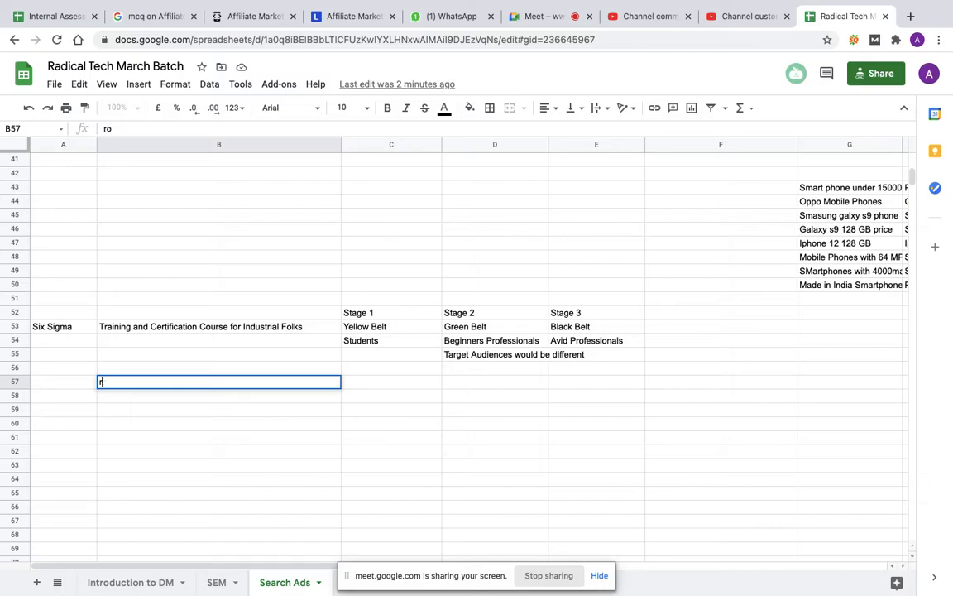
text(oad Keywords)
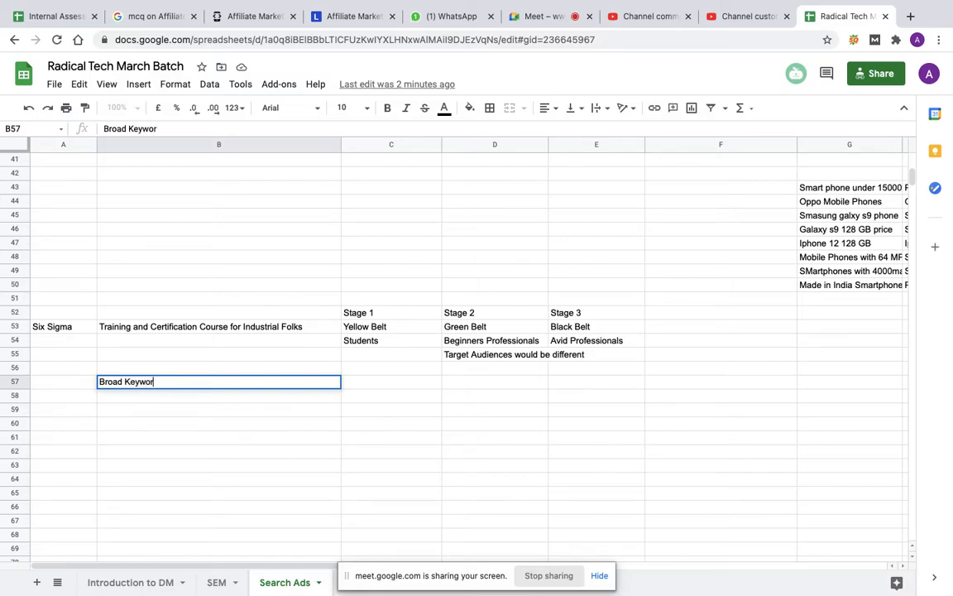
click(458, 387)
Step: Enter the heading "Generic Keywords" in cell C56, one row above the Broad Keywords row
click(381, 371)
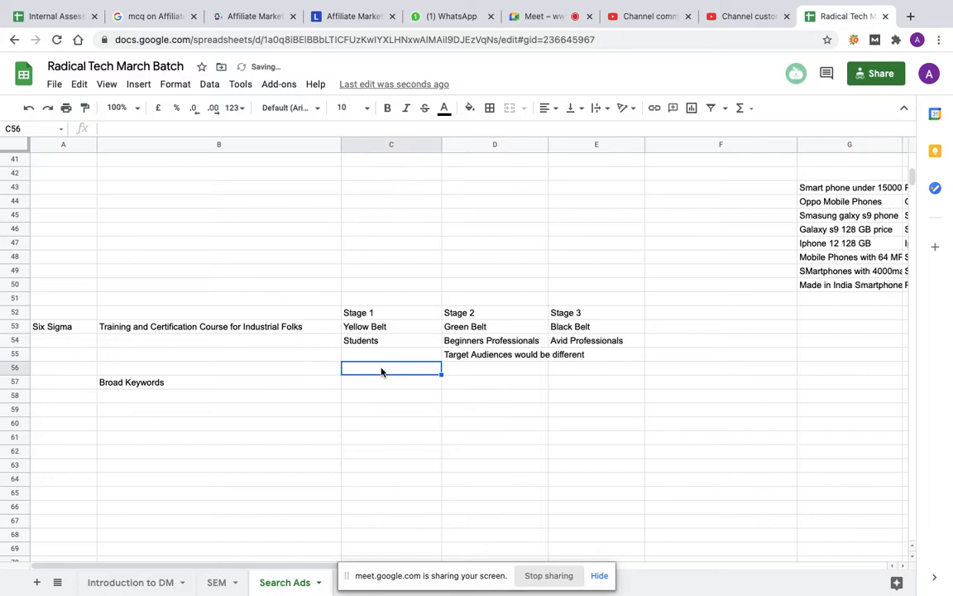
text(Generi)
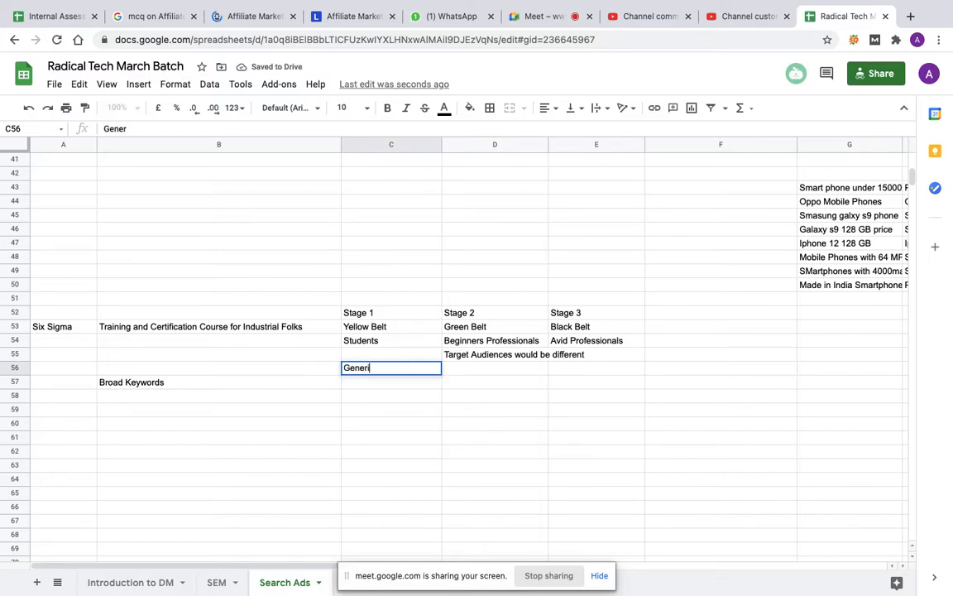
text(c Keywords)
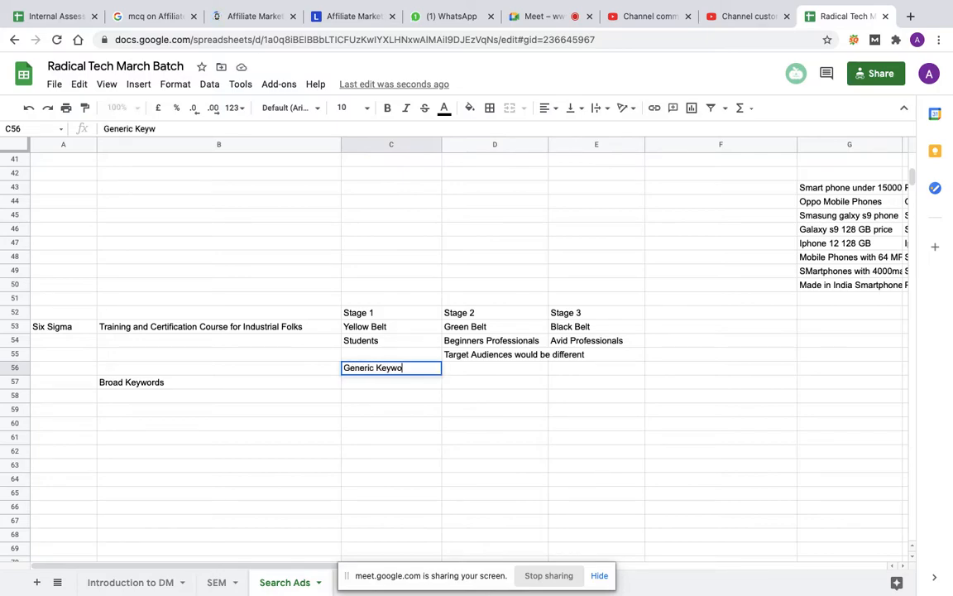
key(Return)
Step: List the keywords "Six Sigma" in C57 and "Six SIgma Certification" in C58 under Generic Keywords
text(Six Sigma)
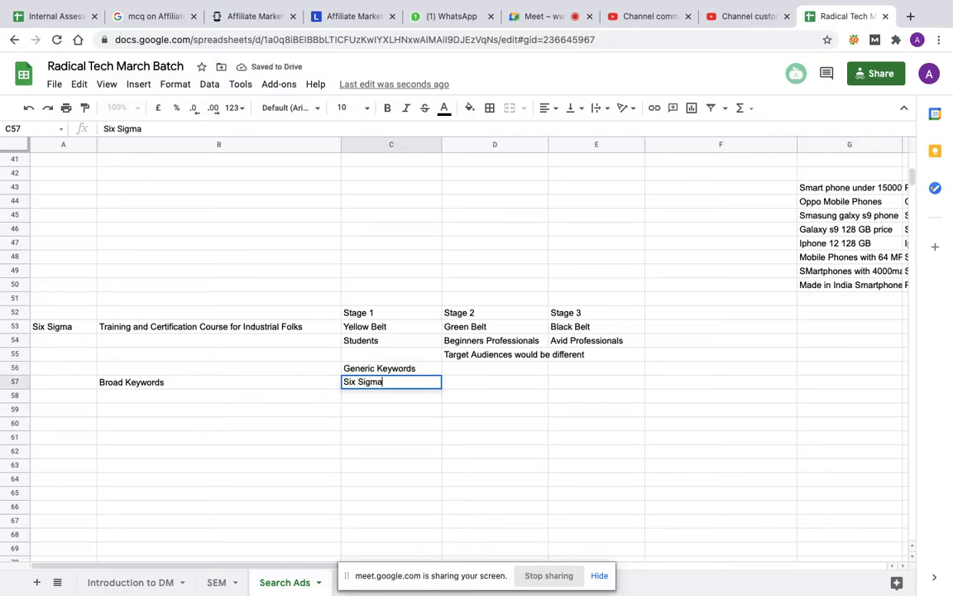
key(Return)
text(Six)
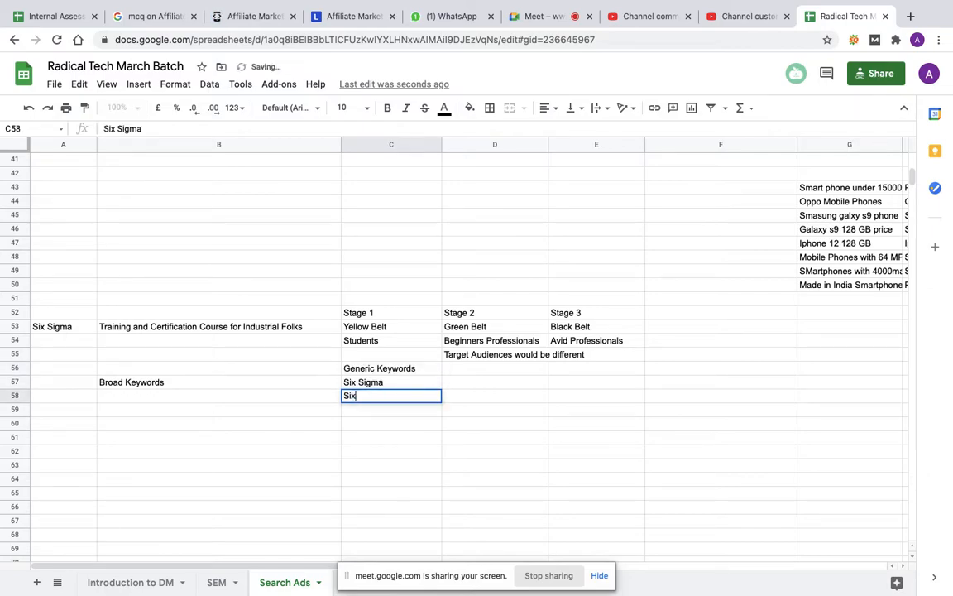
text( Sigma Ce)
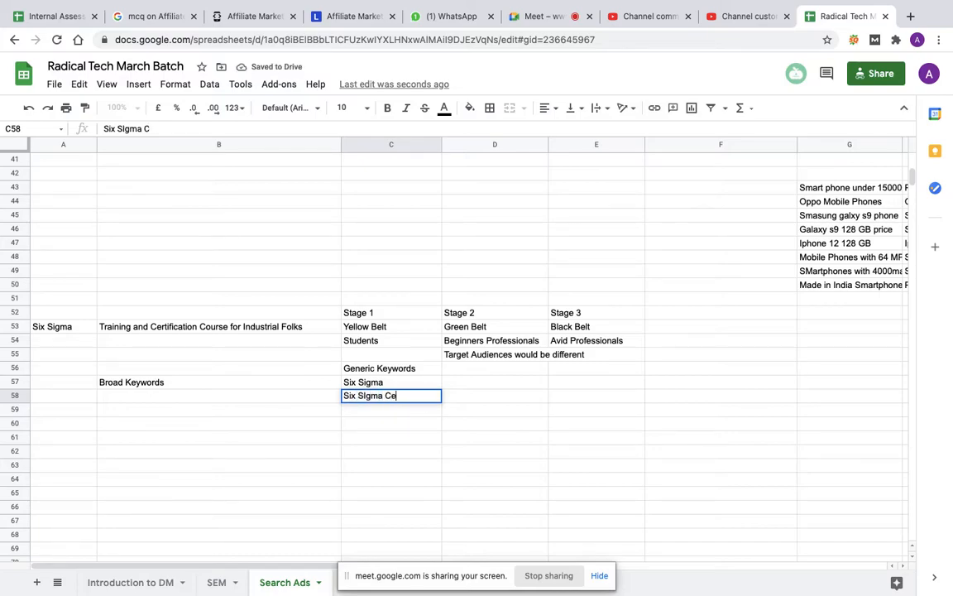
text(rtificatio)
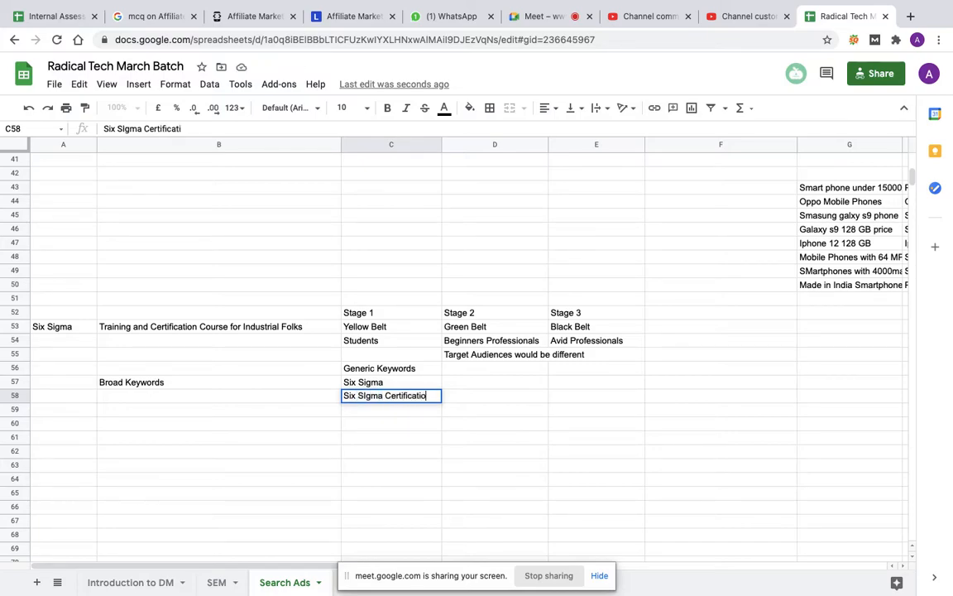
text(n)
key(Return)
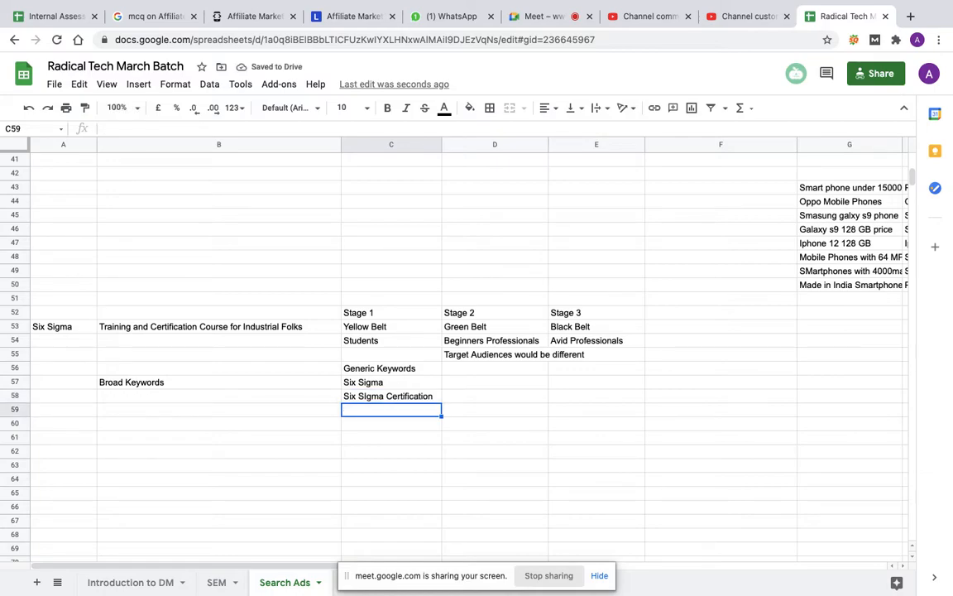
Step: Add the keywords "Six Sigma Training" in C59 and "Six Sigma Course" in C60
text(Six S)
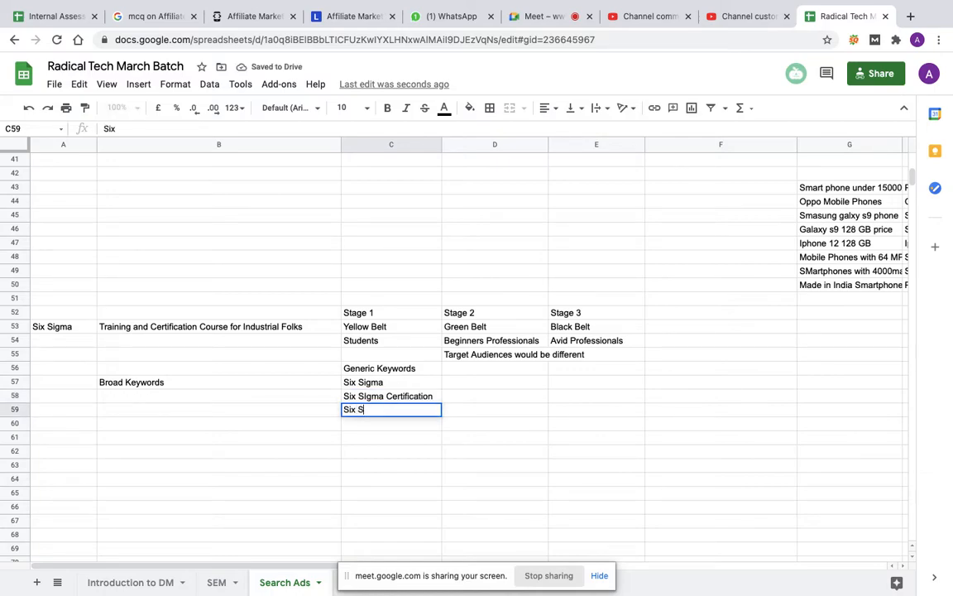
text(igma Training)
key(Return)
text(Six )
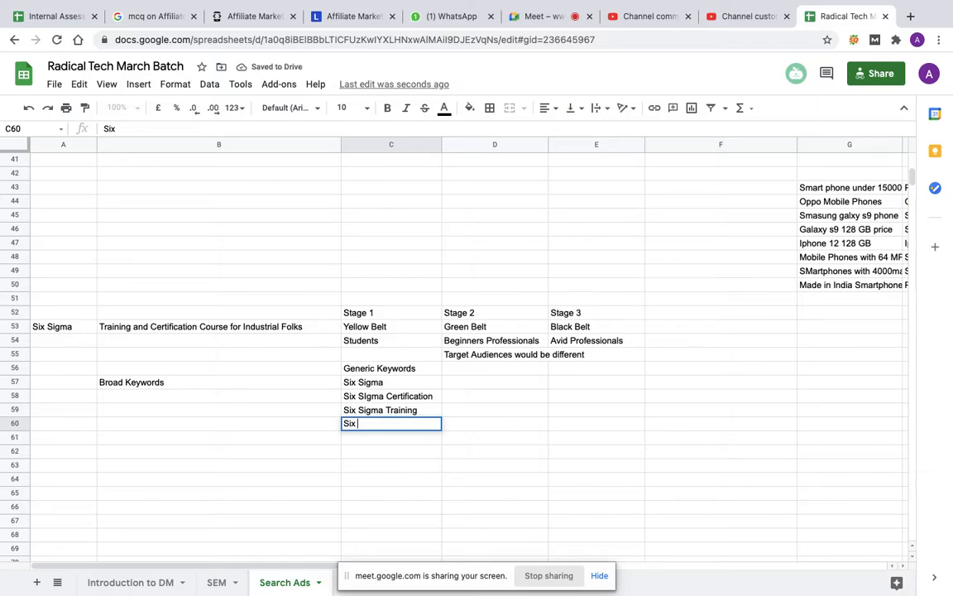
text(Sigma Course)
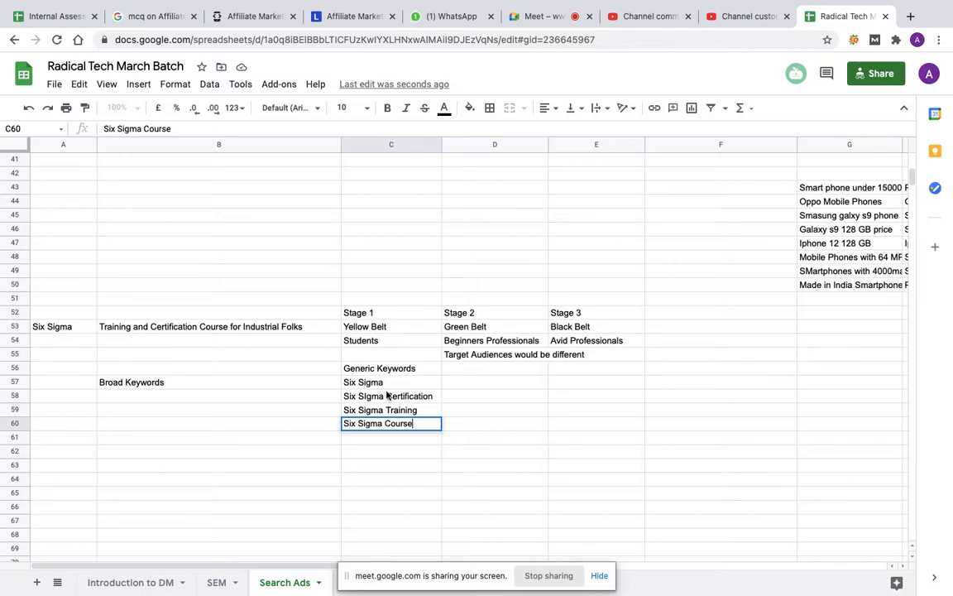
Step: Add the keyword "Lean Six Sigma" in C61 and select the whole keyword list C57:C61
drag(370, 382, 406, 432)
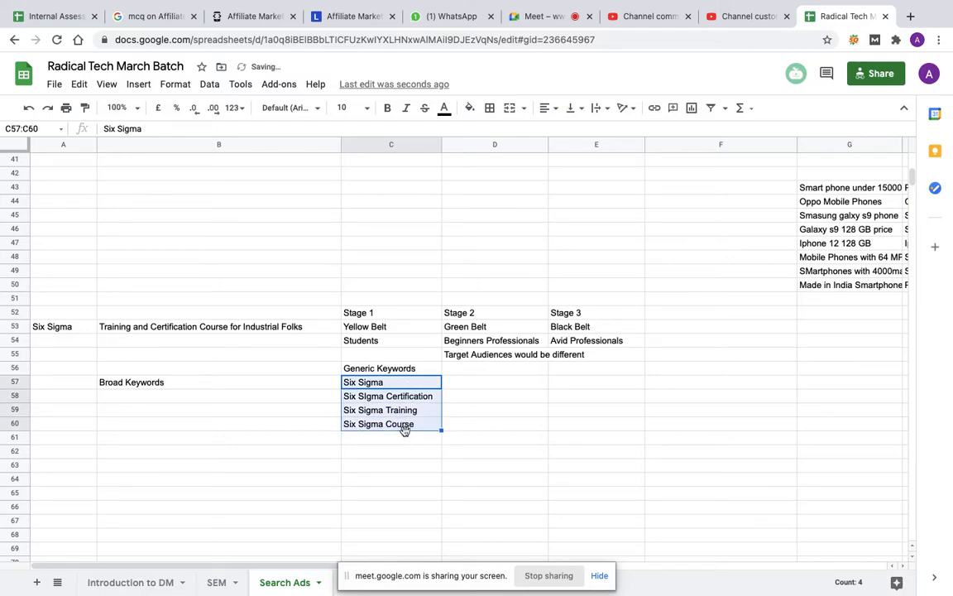
click(398, 440)
text(L)
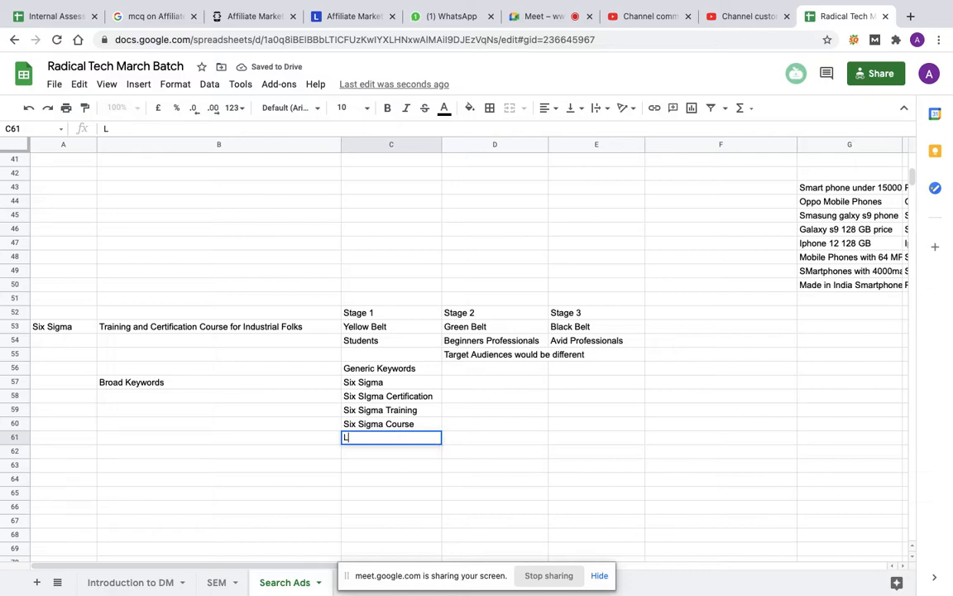
text(ean Six Sigma)
key(Return)
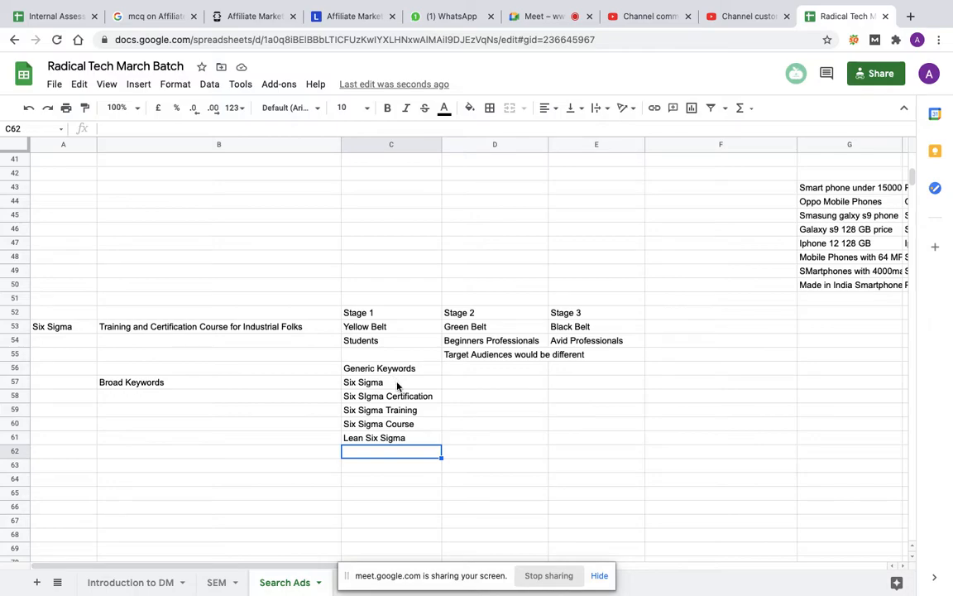
drag(397, 386, 401, 446)
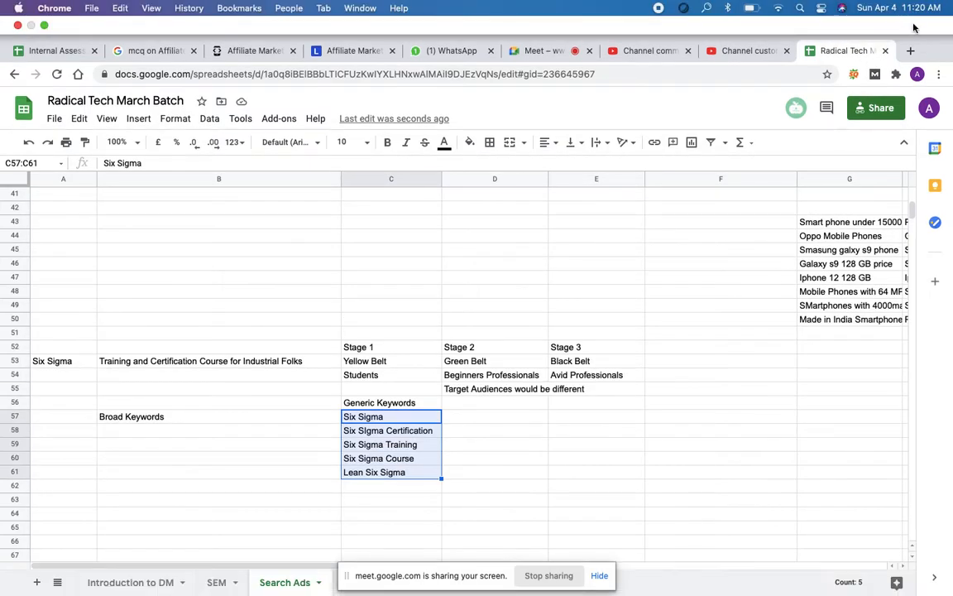
Step: Open ads.google.com in a new browser tab and sign in to the existing Google Ads account listed below CRIF High Mark
click(911, 52)
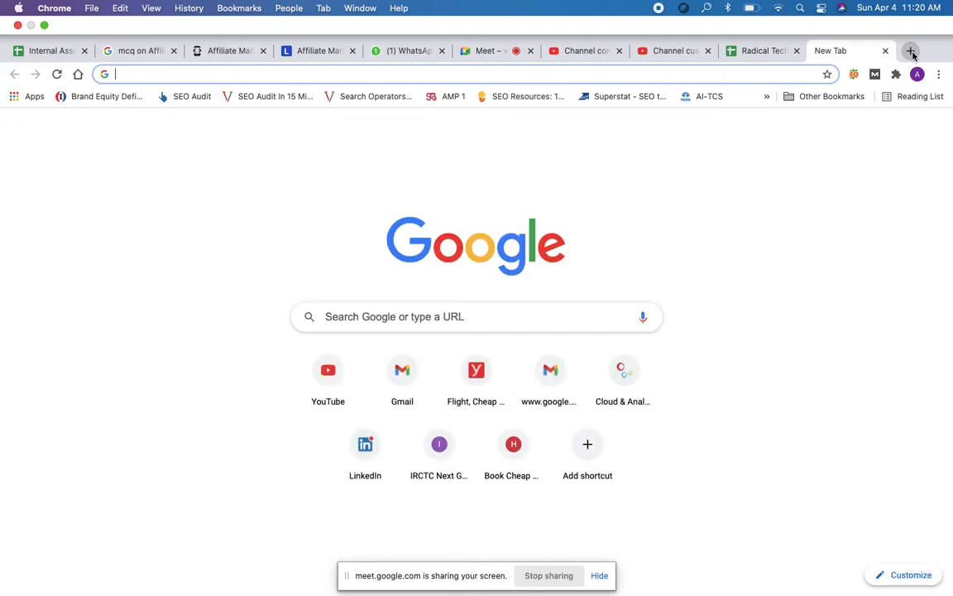
text(ads.google.com)
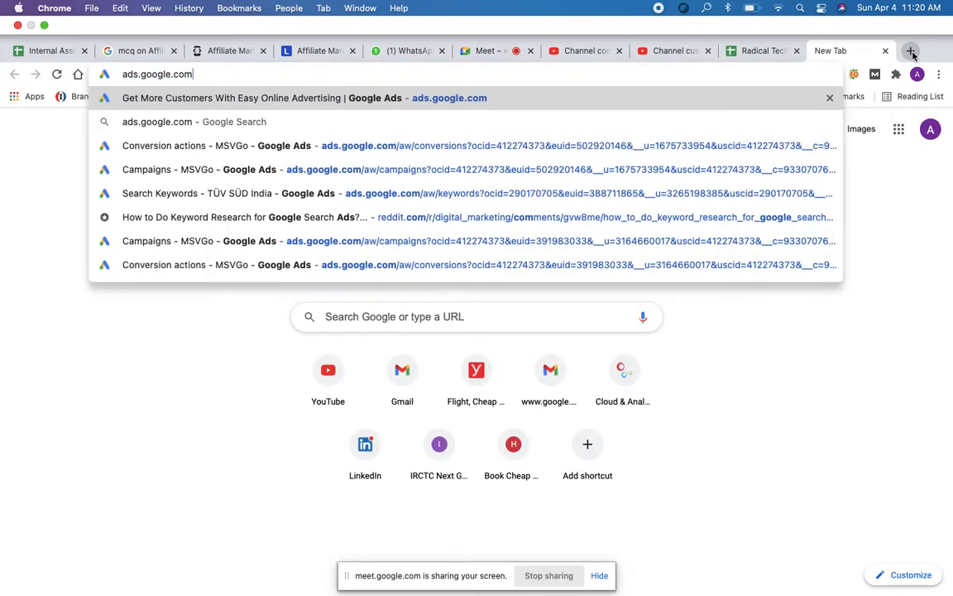
key(Return)
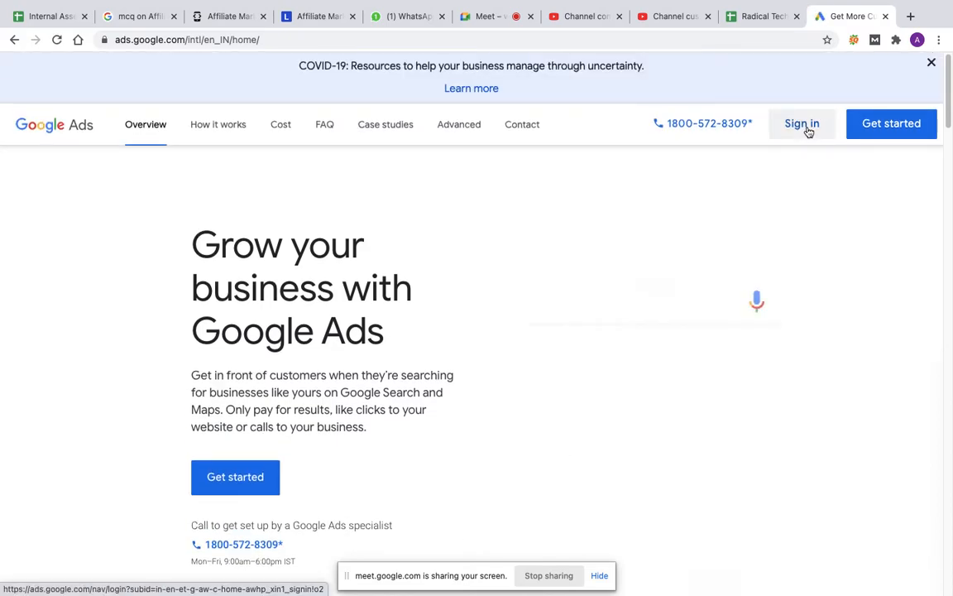
click(809, 133)
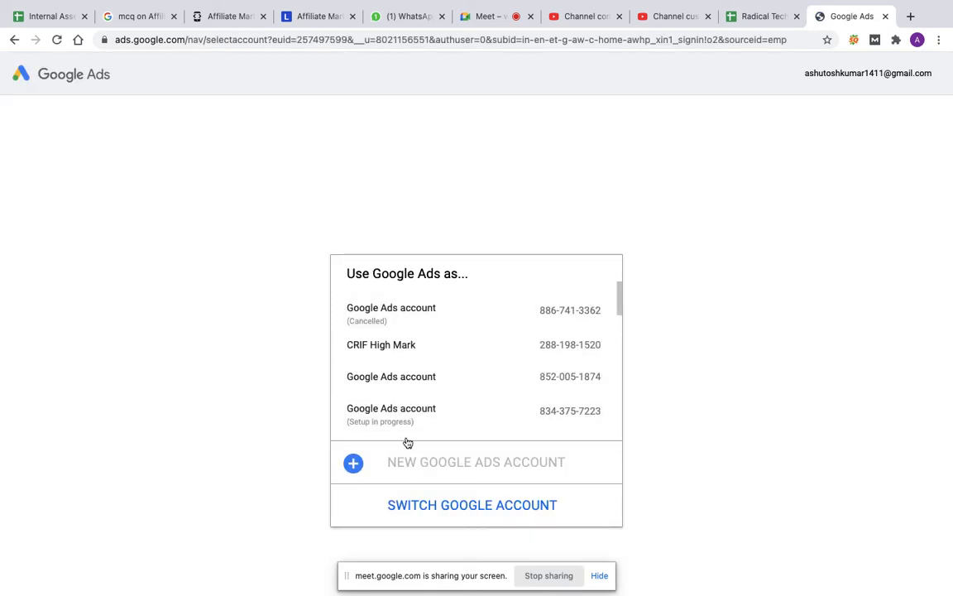
click(423, 384)
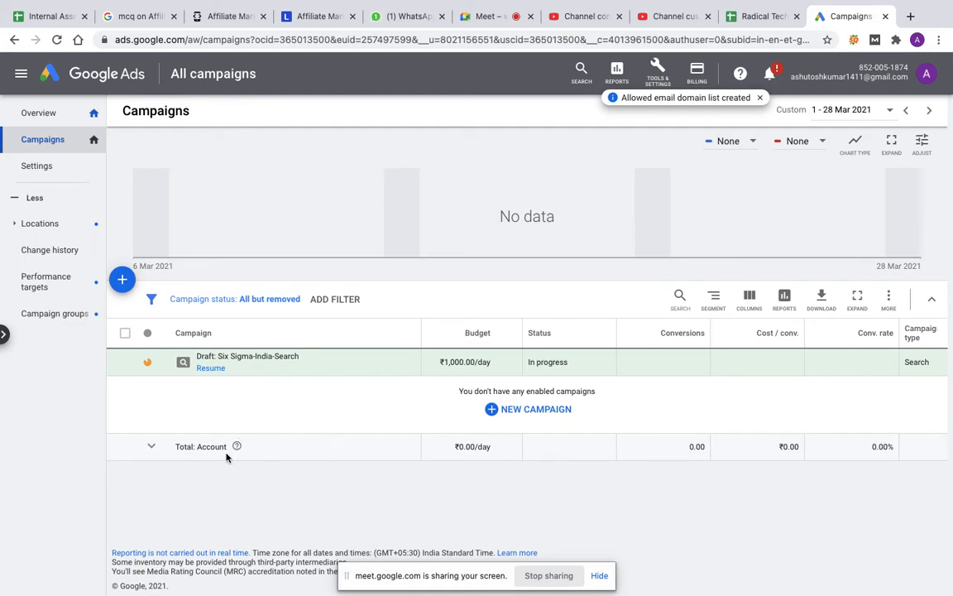
Step: Open Keyword Planner, dismiss its updates notice, and start discovering new keywords
click(658, 73)
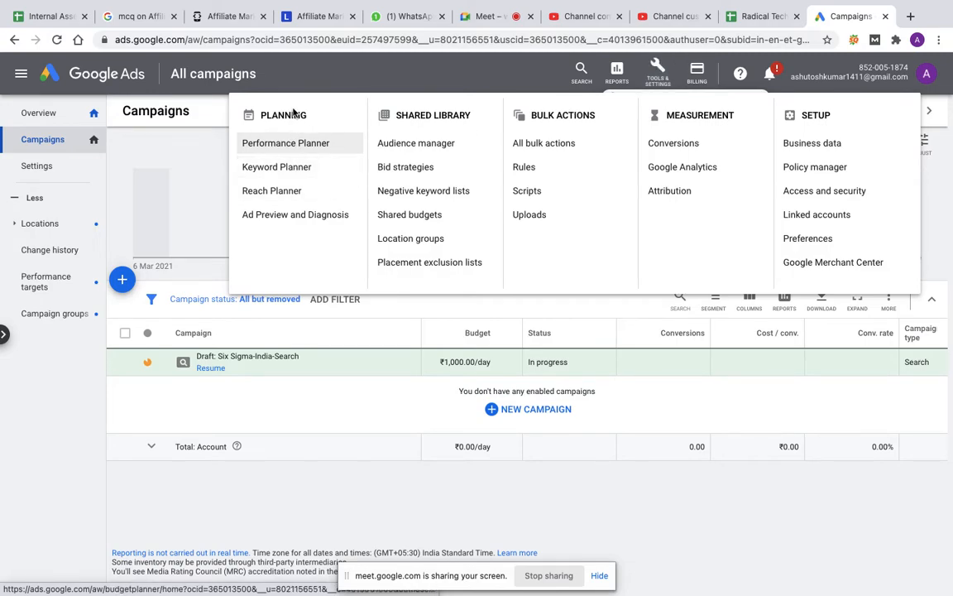
click(282, 172)
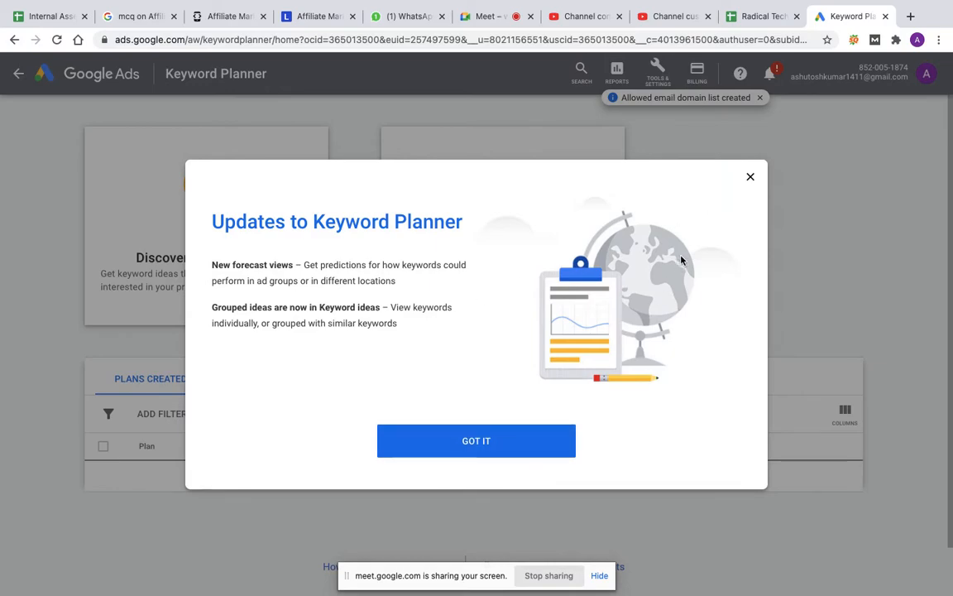
click(750, 176)
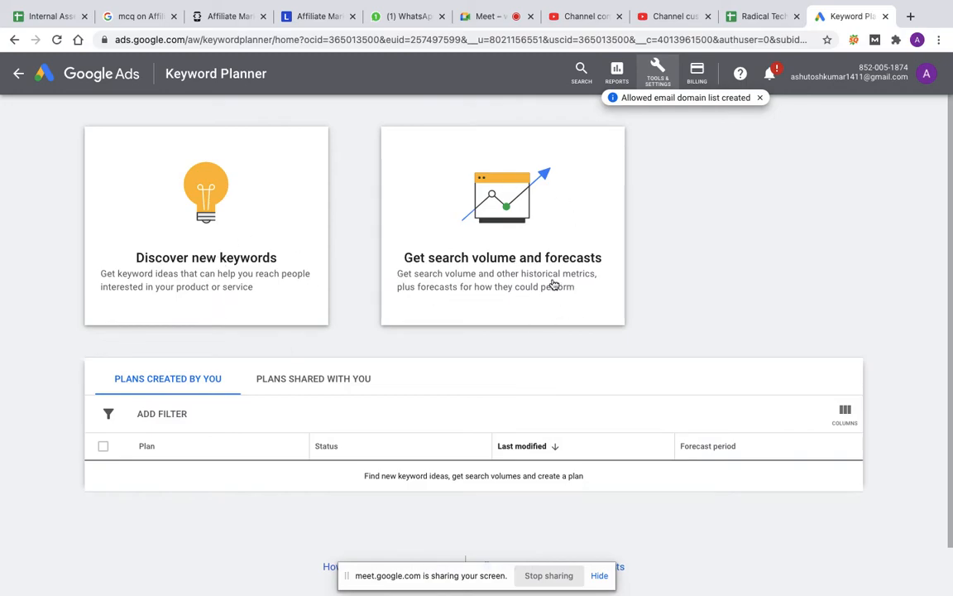
click(250, 259)
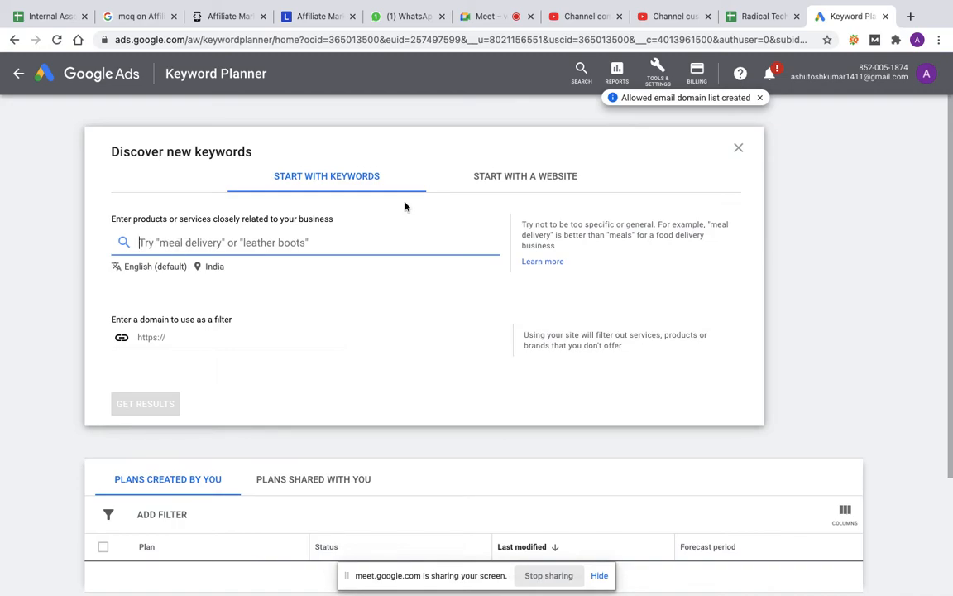
Step: Copy the five keywords in C57:C61 of the Search Ads sheet into Keyword Planner as the products or services to search
click(763, 23)
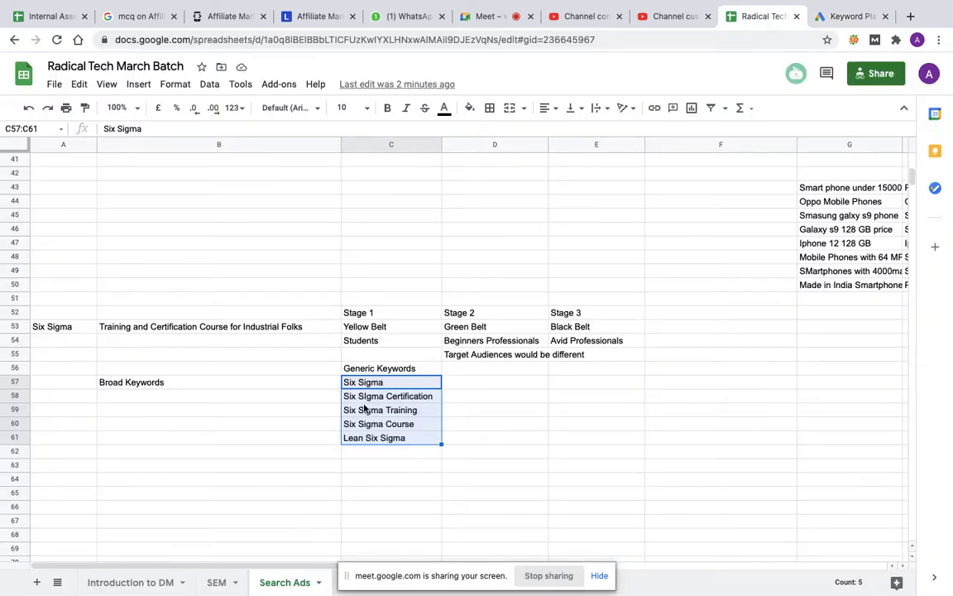
click(845, 23)
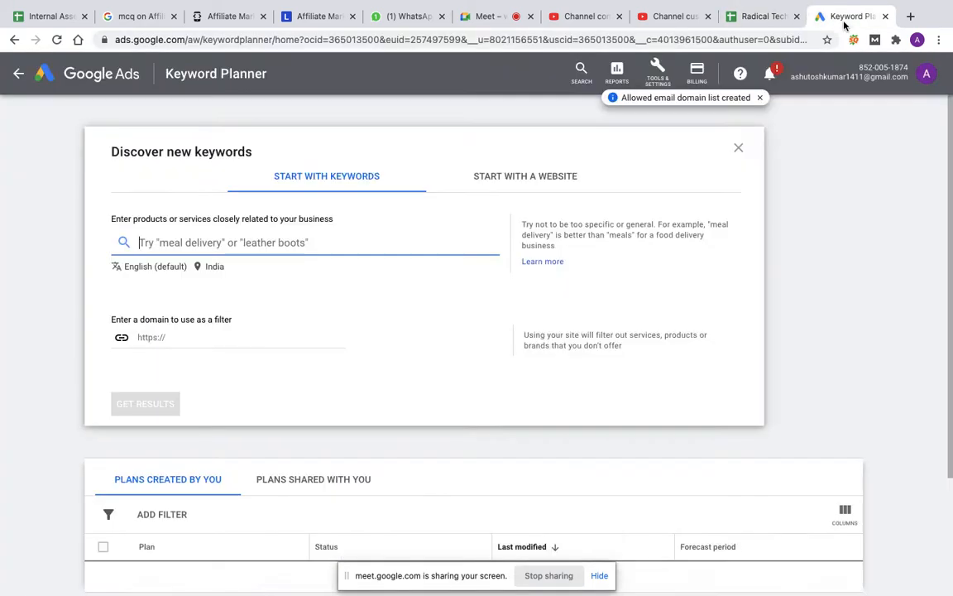
text(Six Sigma Six Sigma Certification Six Sigma Training Six Sigma Course Lean Six Sigma)
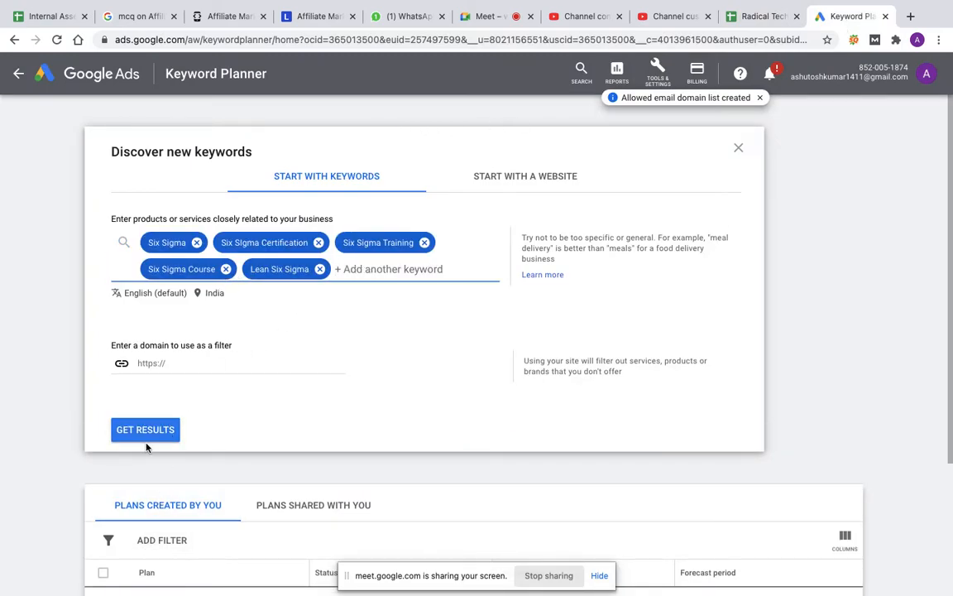
click(192, 365)
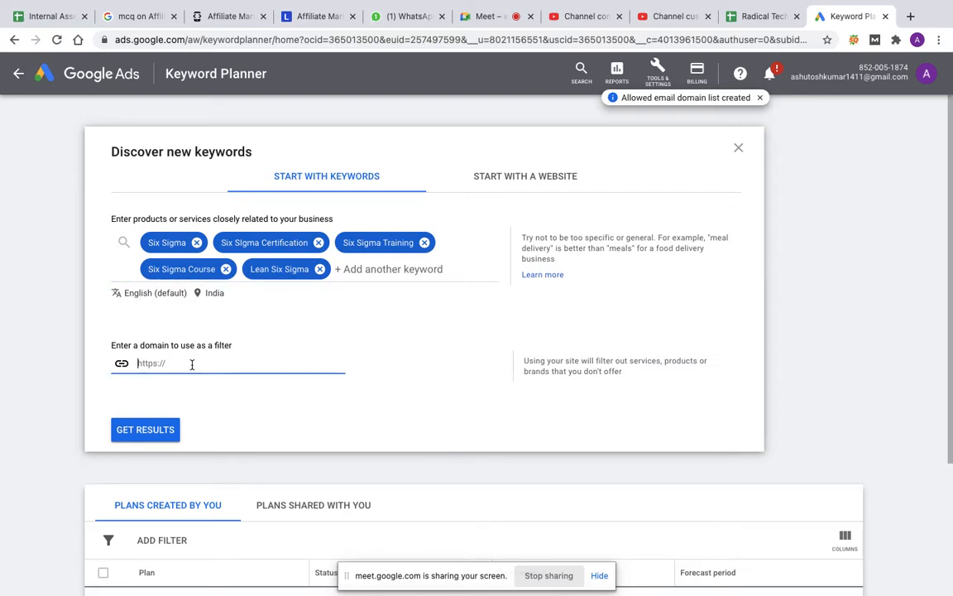
text(https:/)
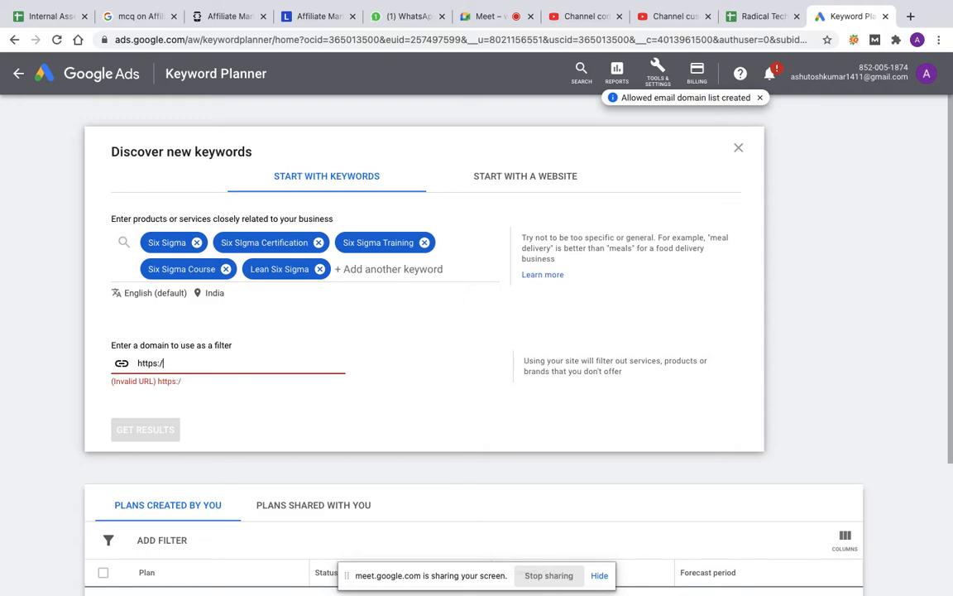
text(/www.tuvsud.com)
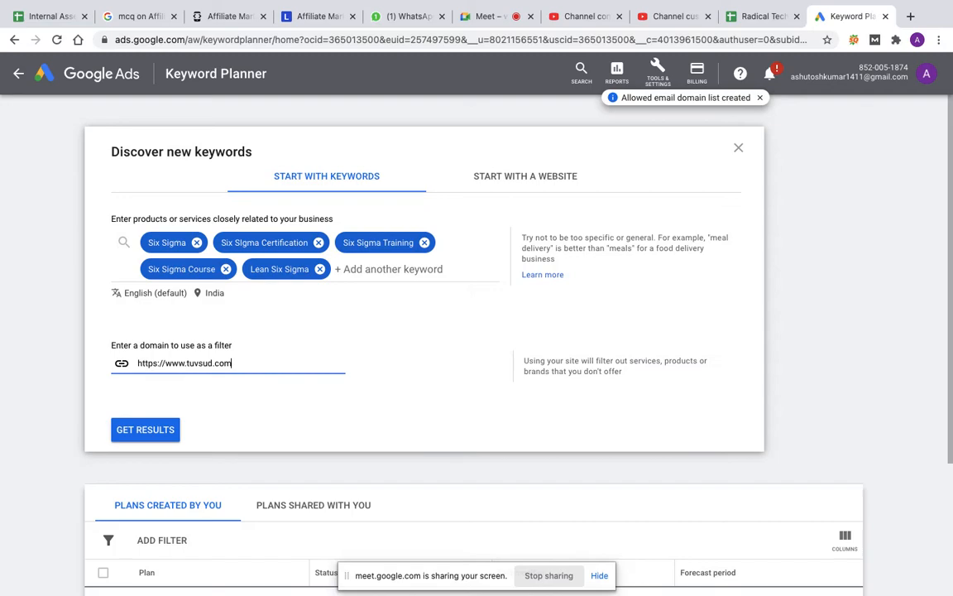
click(164, 437)
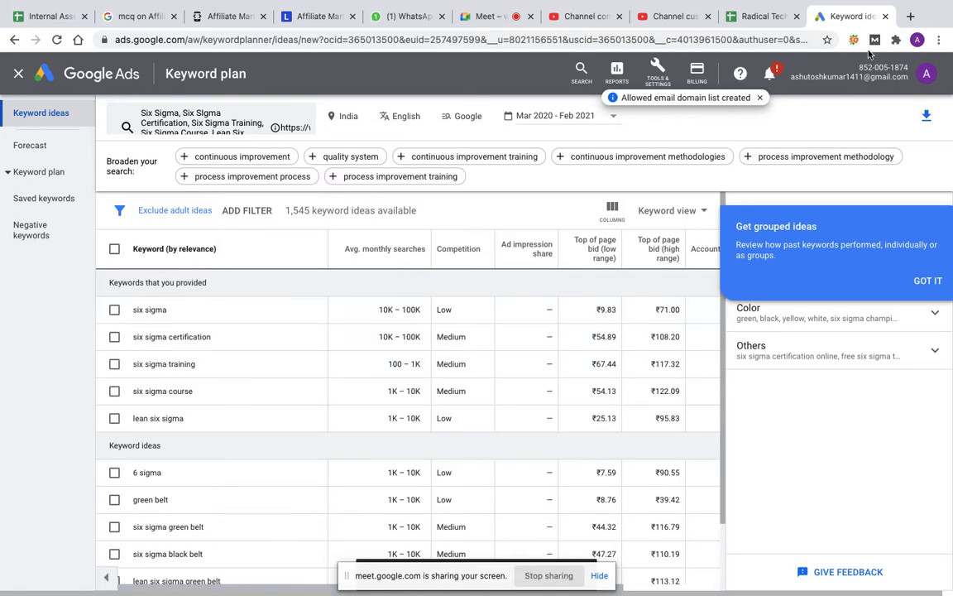
Step: Look through the available Google Ads accounts and open the sign-in page for switching to another Google account
click(927, 76)
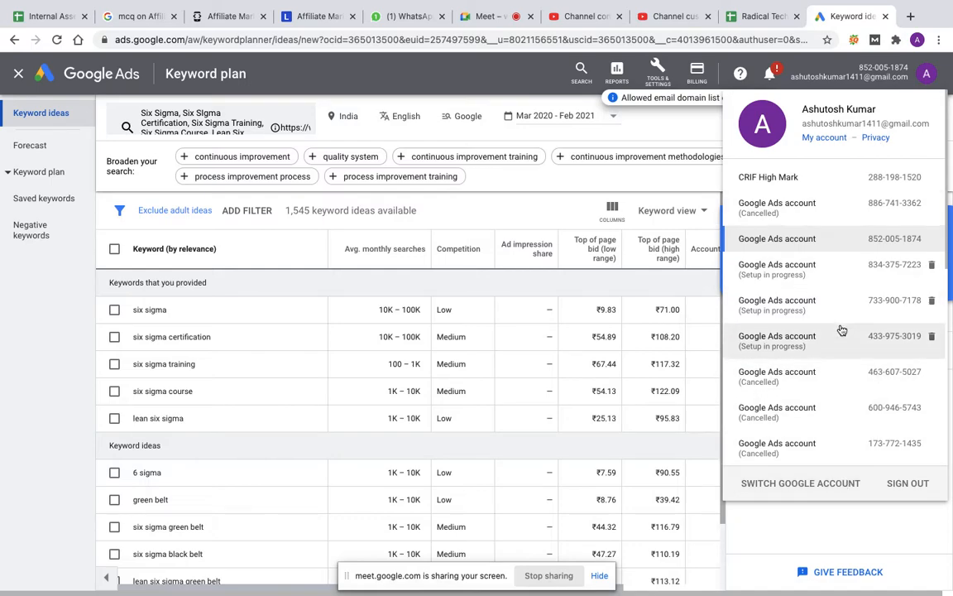
scroll(811, 389, down, 3)
scroll(812, 390, down, 5)
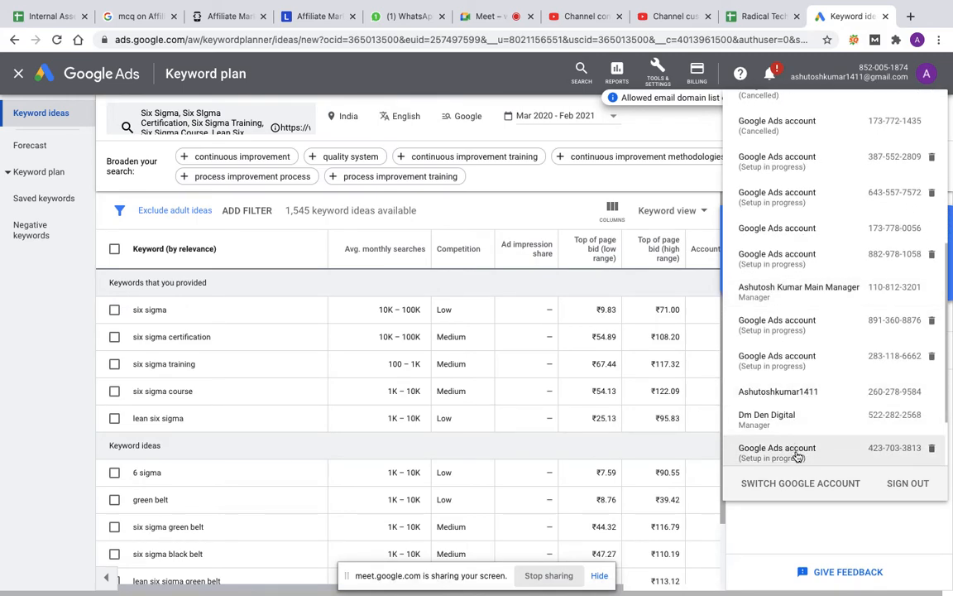
scroll(797, 458, down, 2)
scroll(797, 456, down, 1)
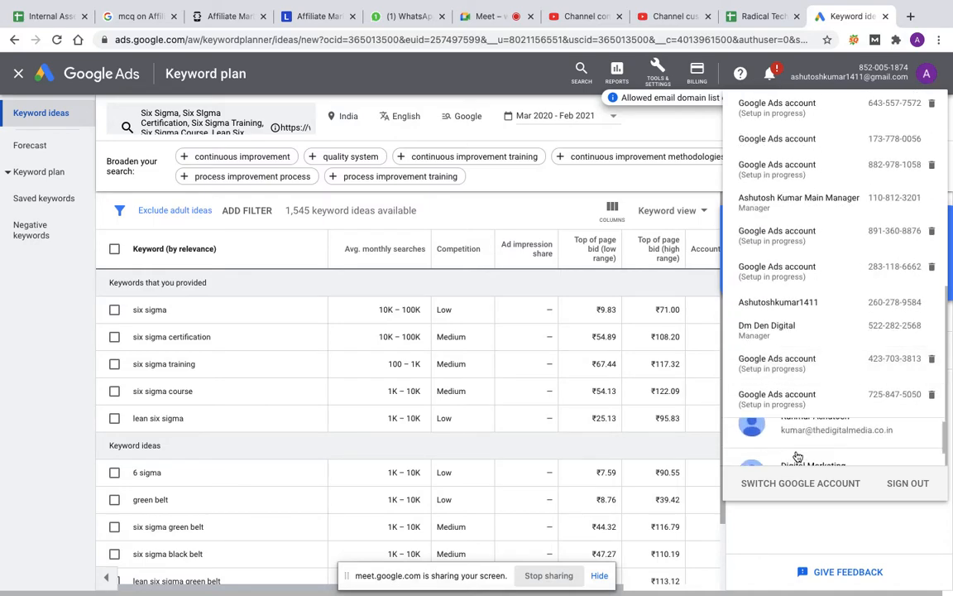
scroll(797, 456, up, 2)
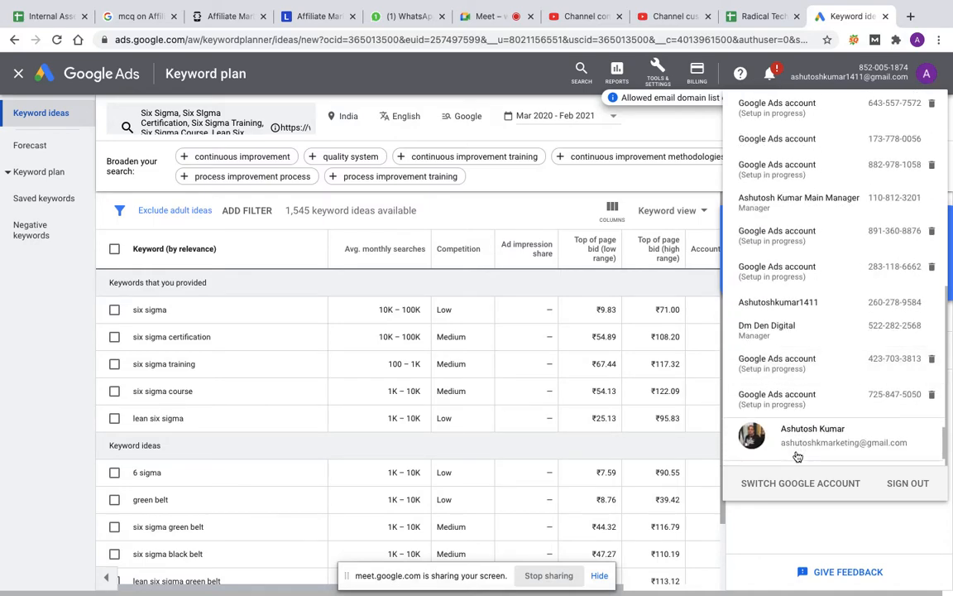
scroll(797, 457, down, 1)
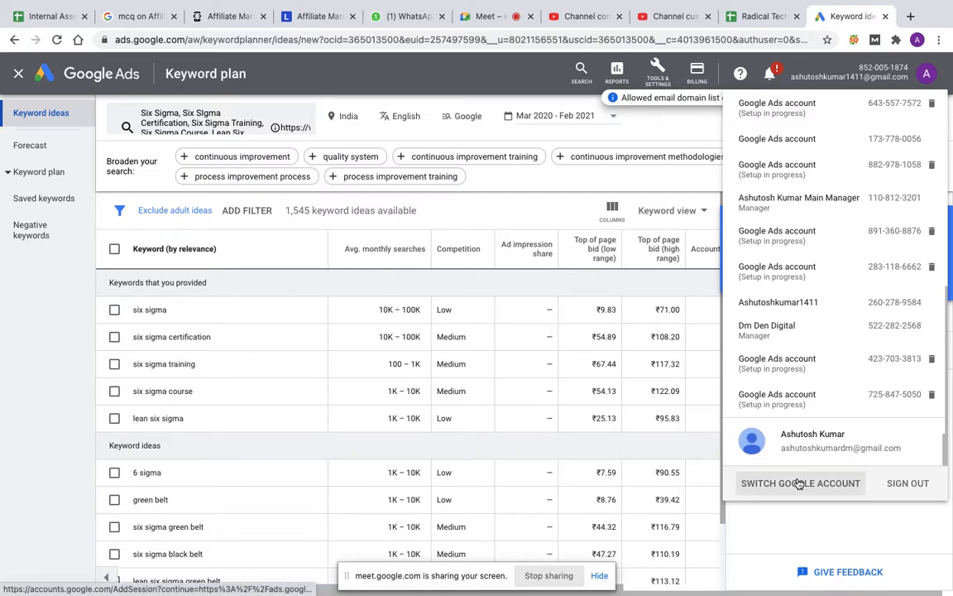
click(799, 483)
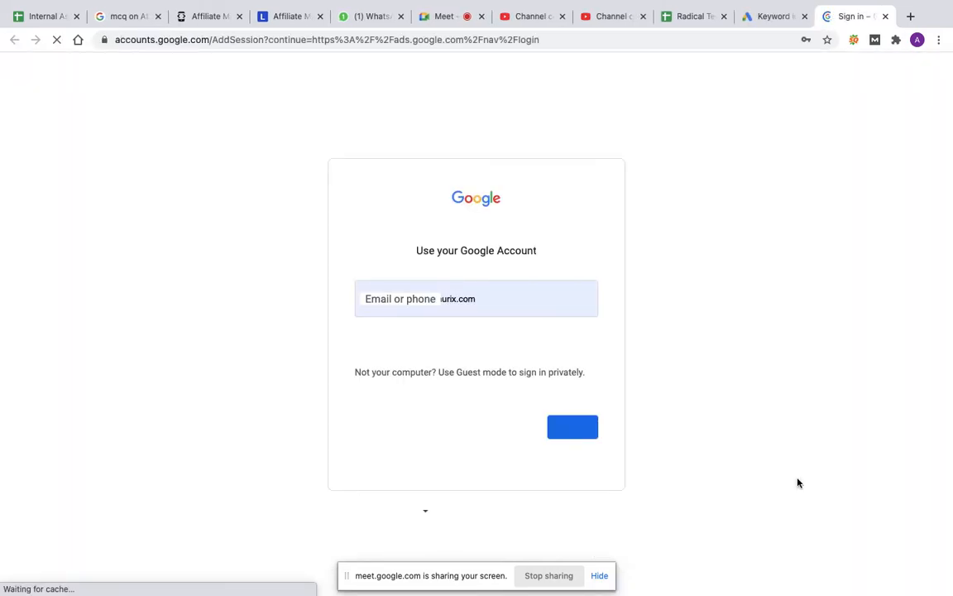
Step: Sign in to the TÜV SÜD India Google Ads account with the saved company e-mail and its account password
click(479, 297)
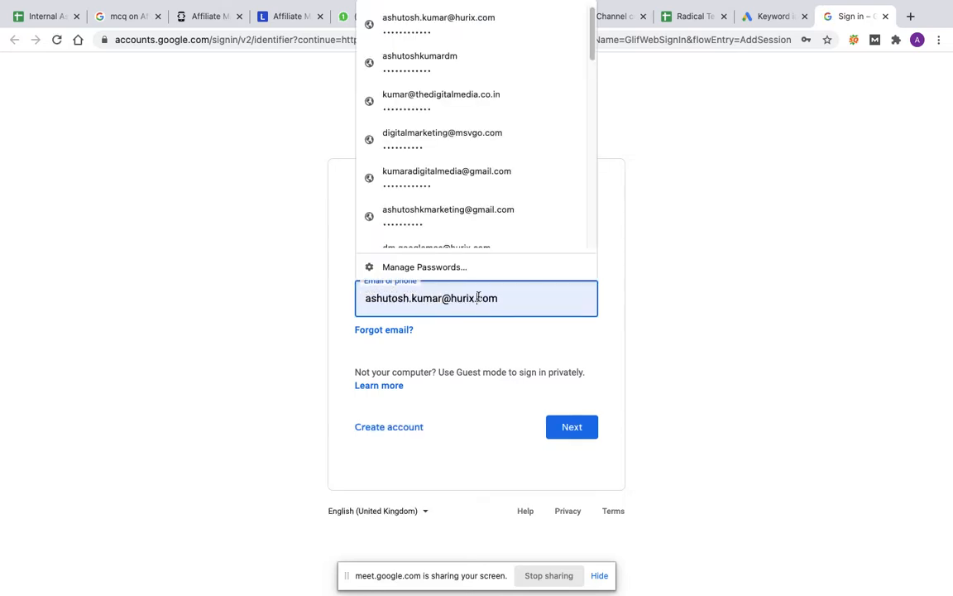
click(460, 106)
click(575, 429)
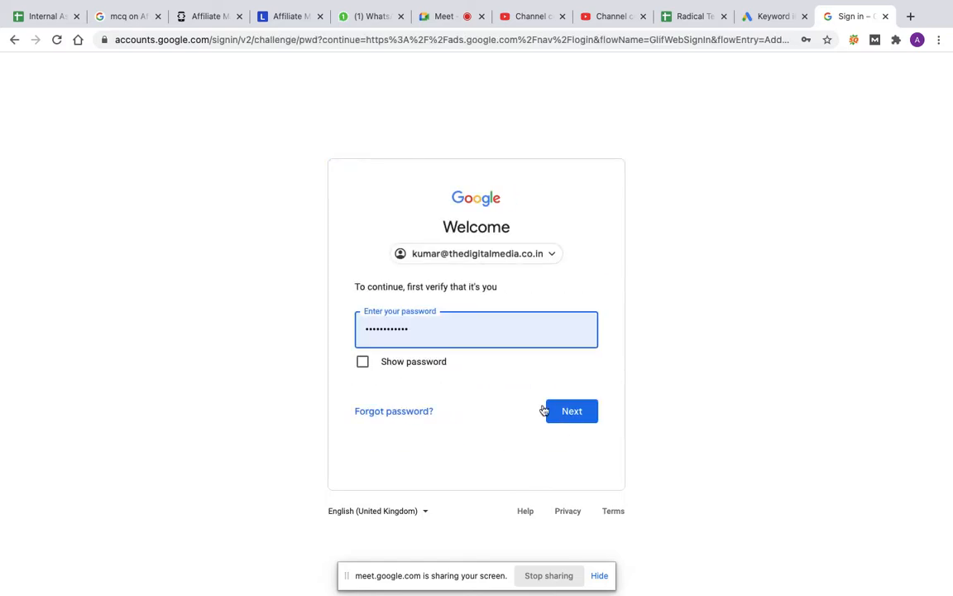
click(585, 417)
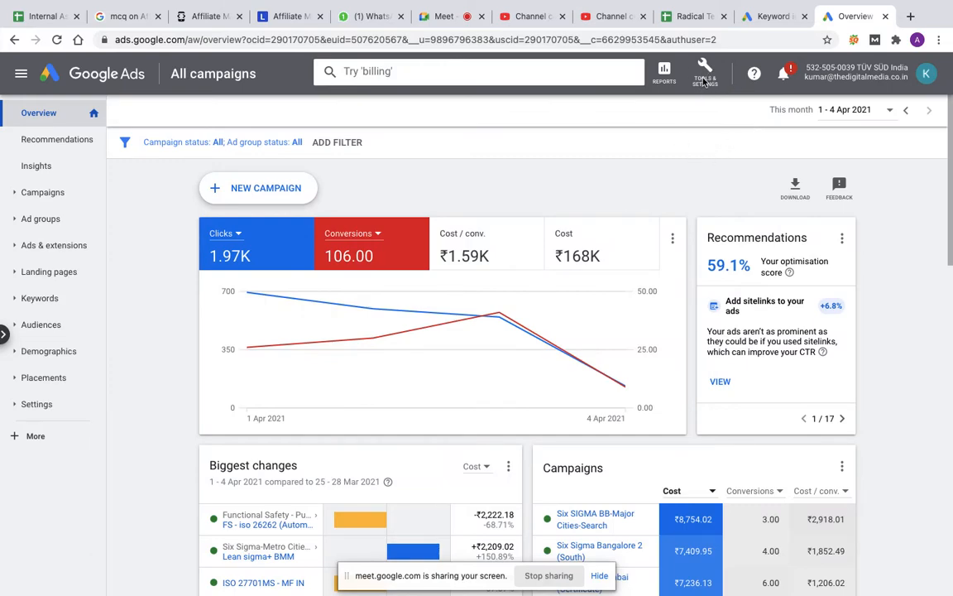
Step: Open Keyword Planner in the TÜV SÜD India account, dismiss the updates notice, and start discovering new keywords
click(703, 74)
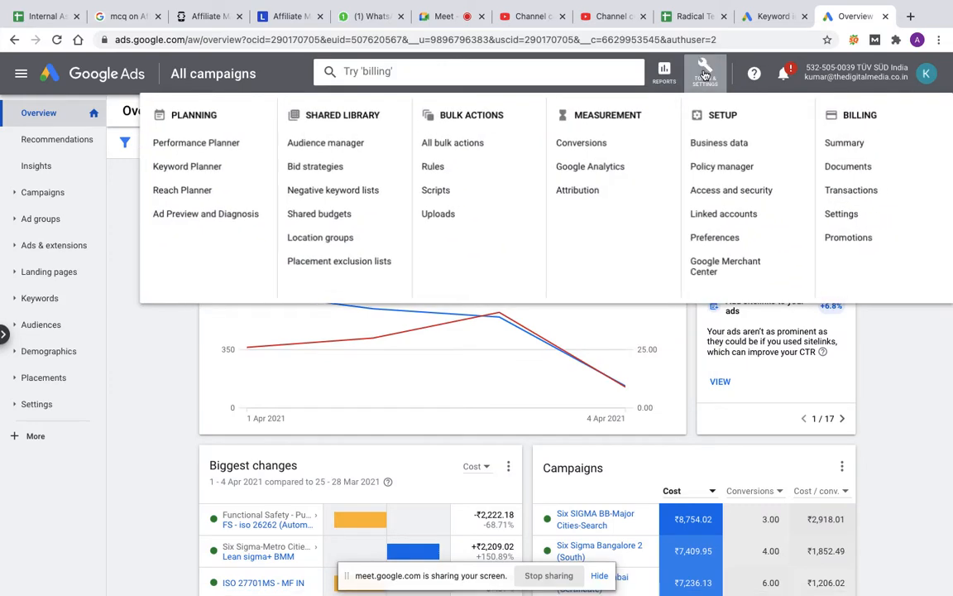
click(188, 166)
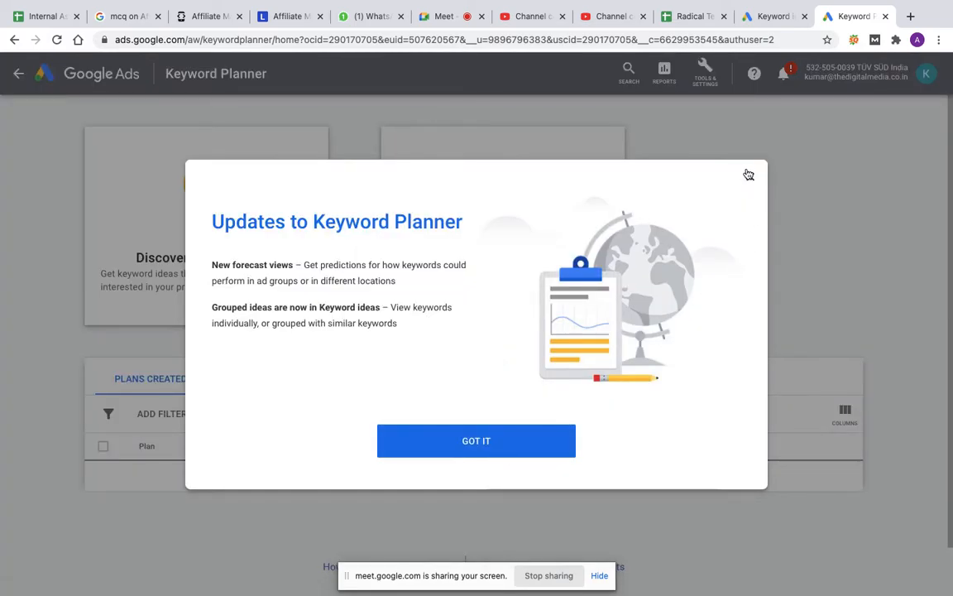
click(751, 177)
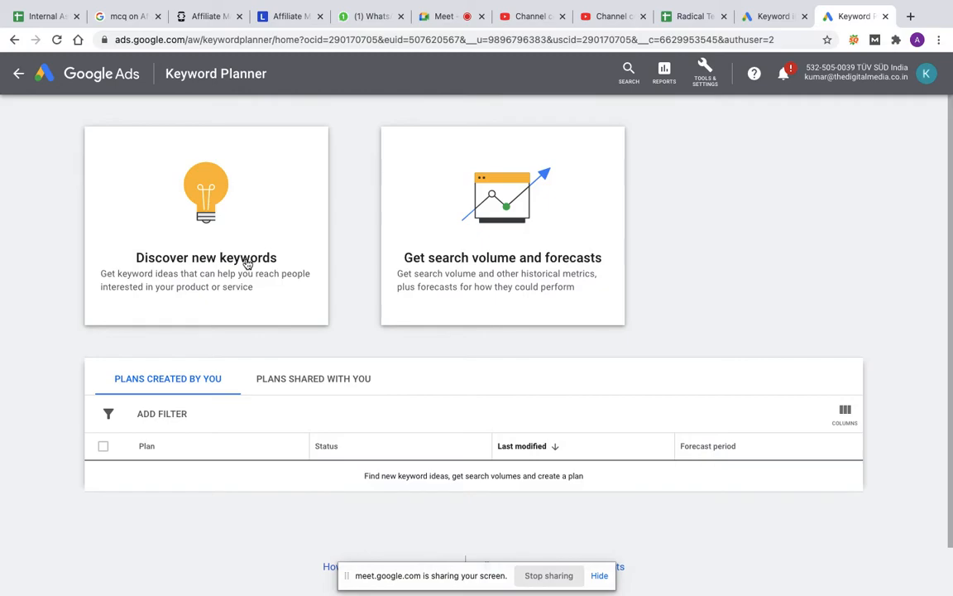
click(247, 264)
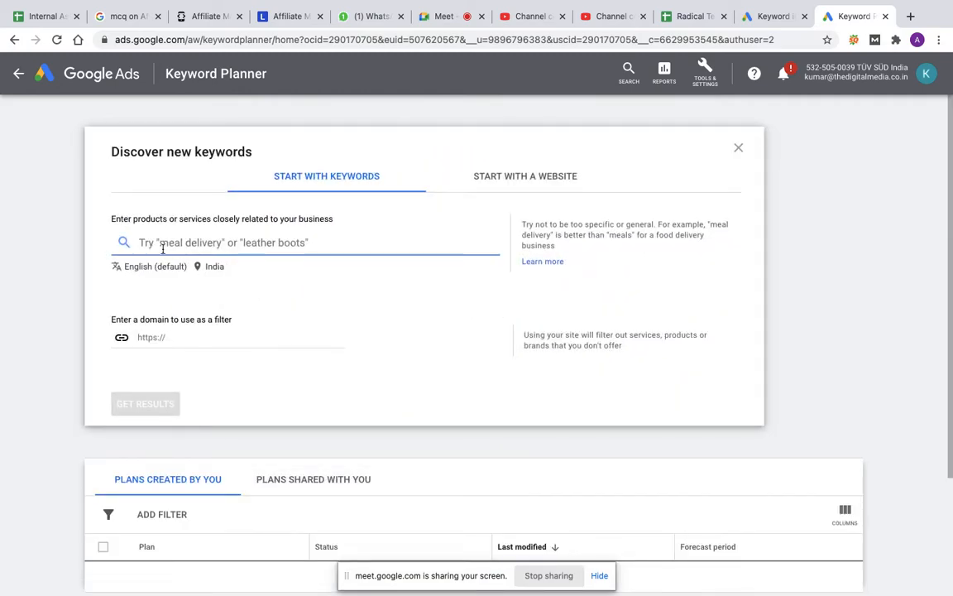
text(Six Sigma, Six Sigma Certification, Six Sigma Training, Six Sigma Course, Lean Six Sigma)
click(178, 362)
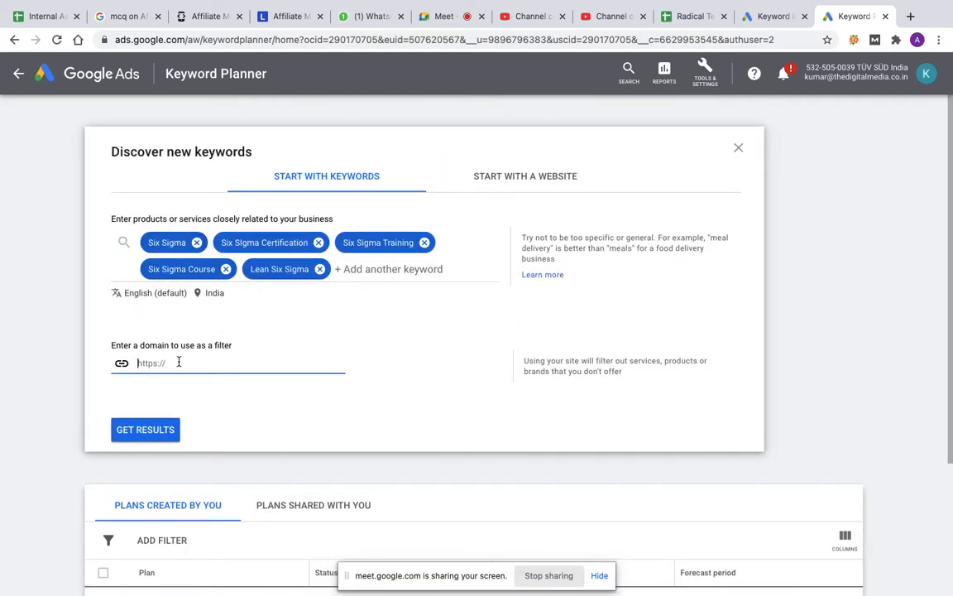
text(https)
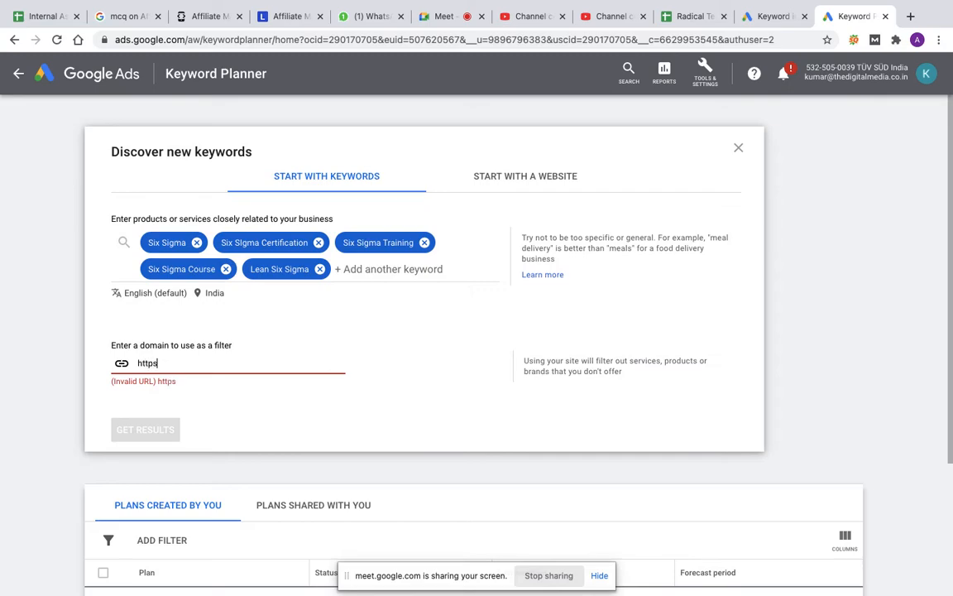
text(://www.tuvsud.com)
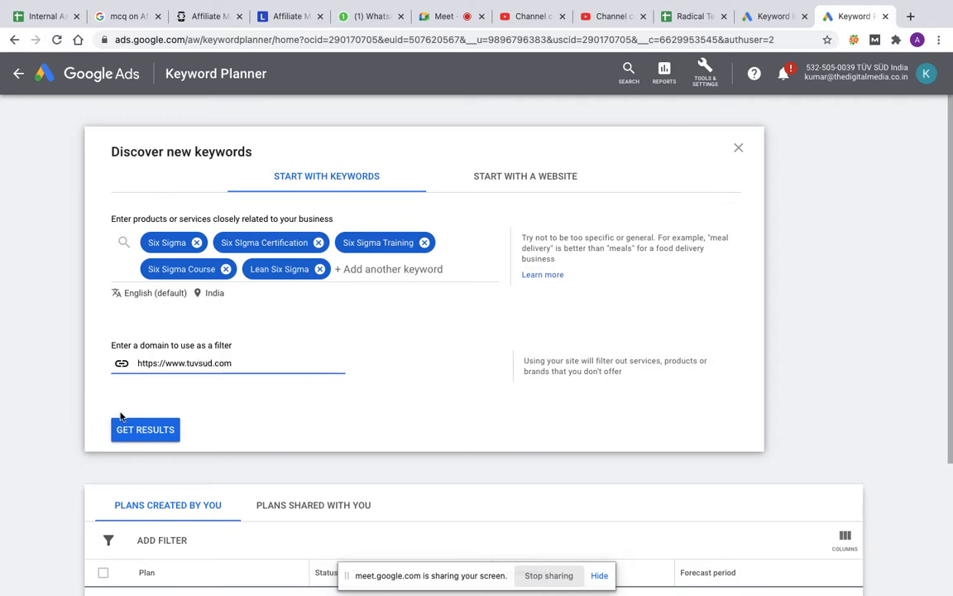
click(124, 428)
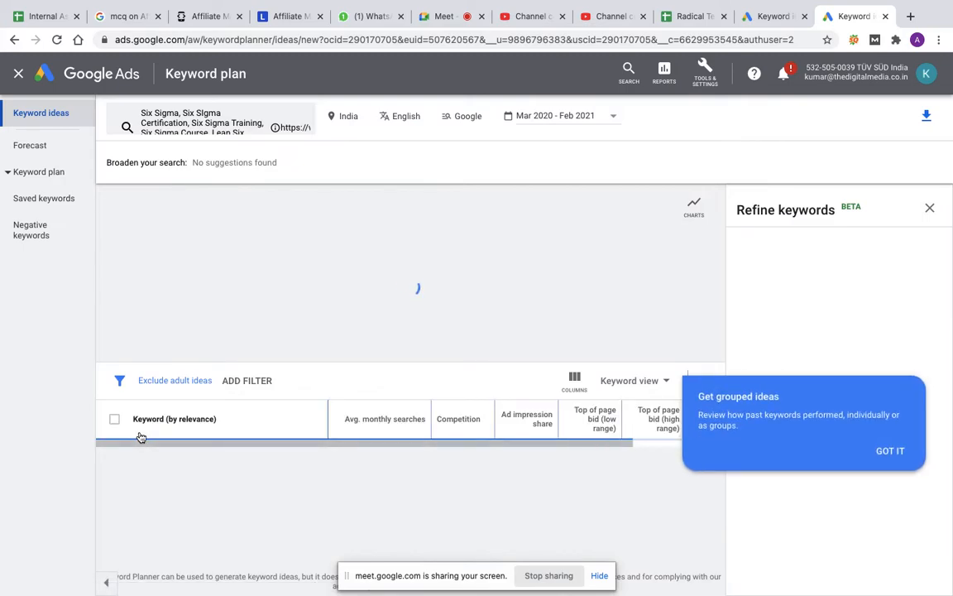
click(891, 460)
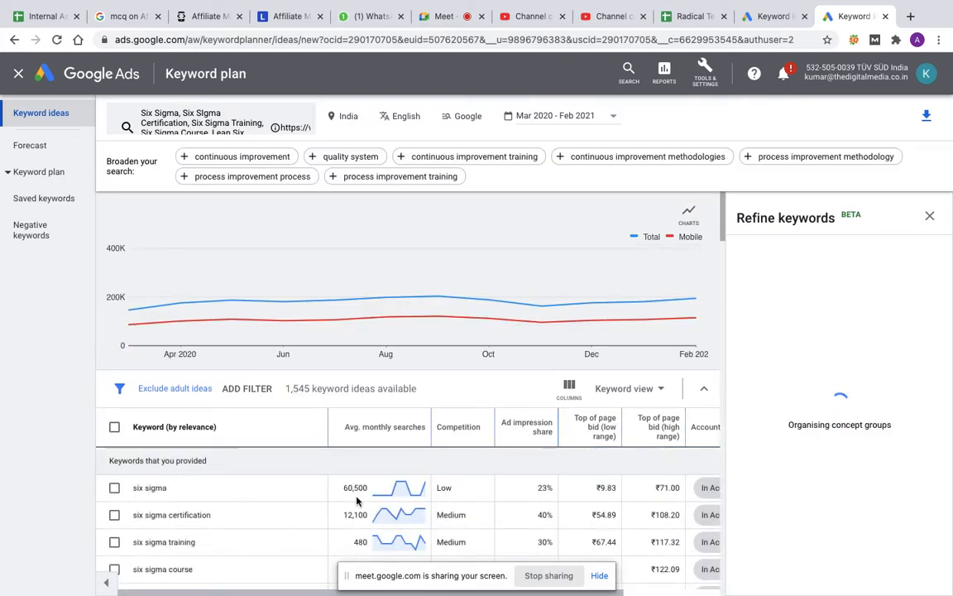
Step: Compare the average monthly searches for the Six Sigma keywords with those shown in the first account's Keyword Planner
scroll(360, 499, down, 3)
scroll(360, 499, down, 1)
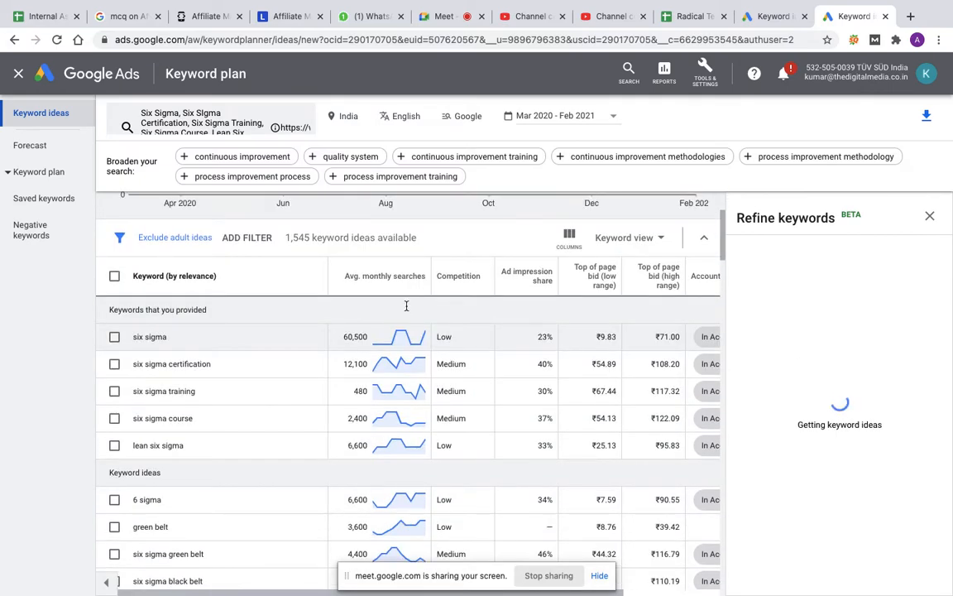
click(774, 17)
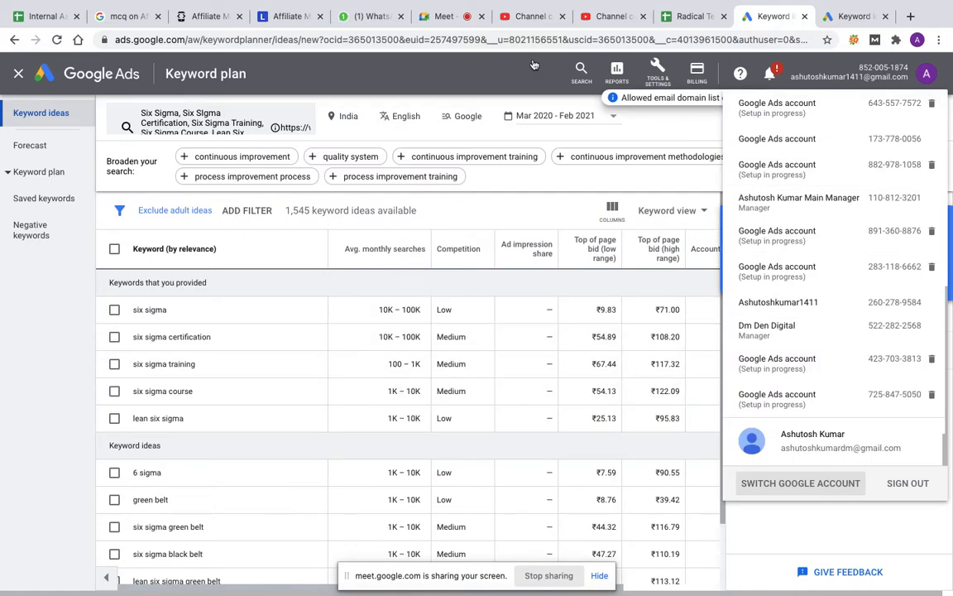
click(520, 88)
click(838, 20)
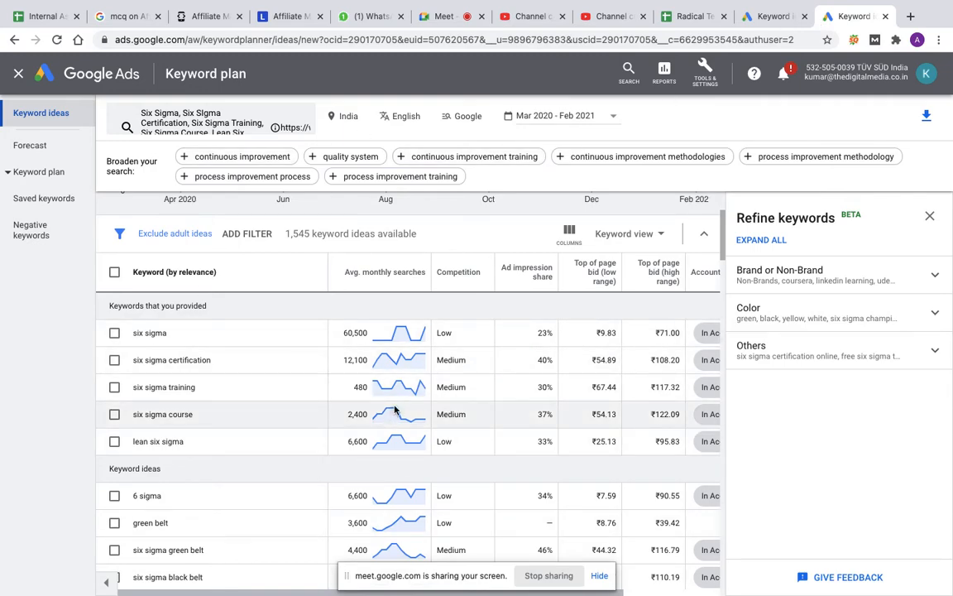
Step: Check the six sigma course search trend, then close Refine keywords and examine the provided keywords' metrics and top of page bids
mouse_move(395, 410)
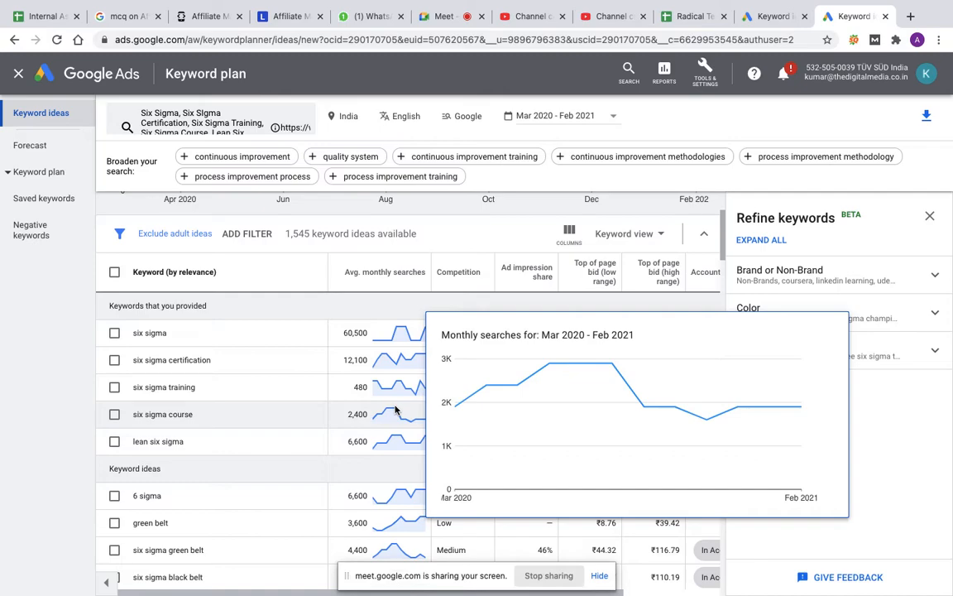
click(931, 216)
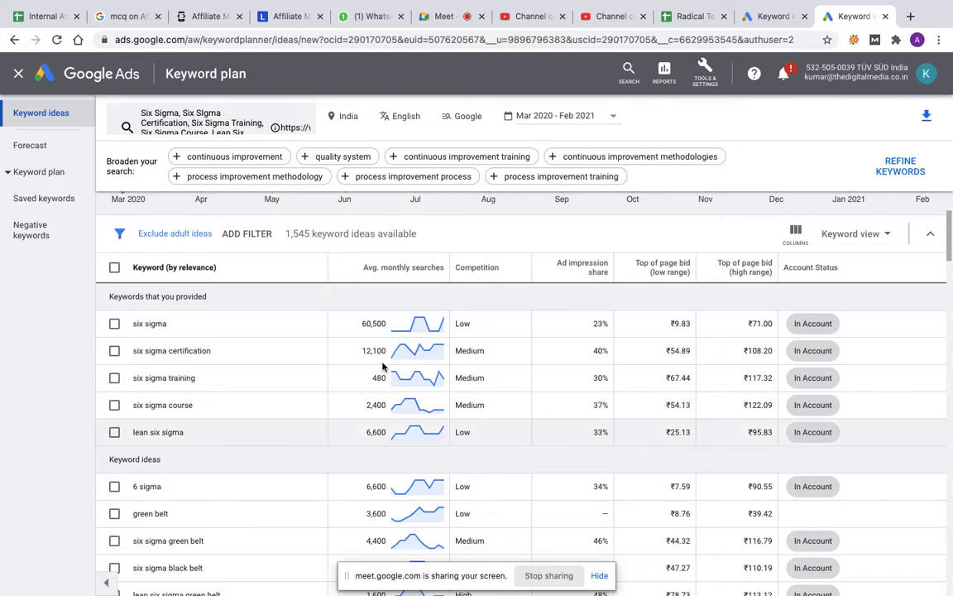
scroll(313, 382, up, 2)
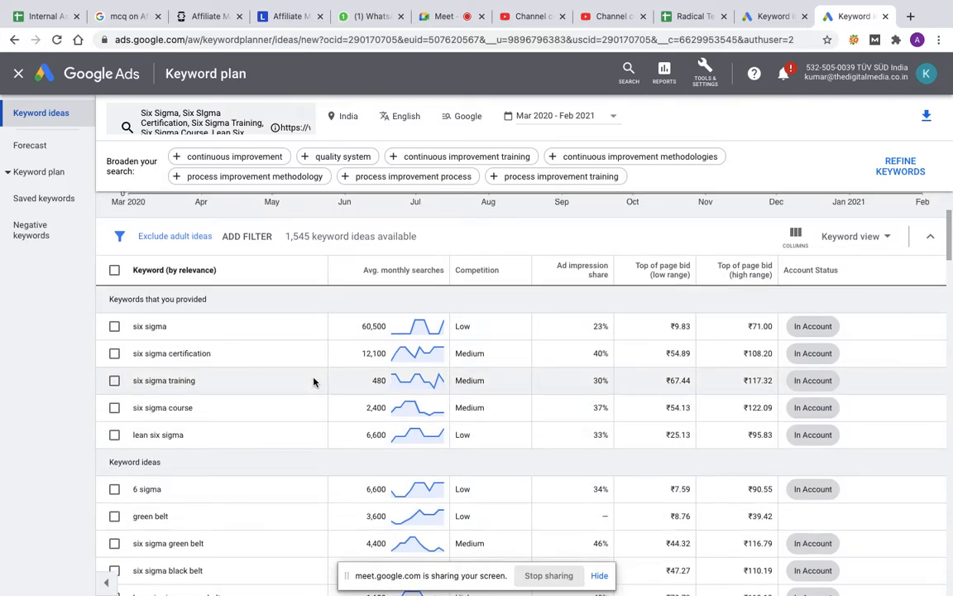
scroll(314, 382, down, 1)
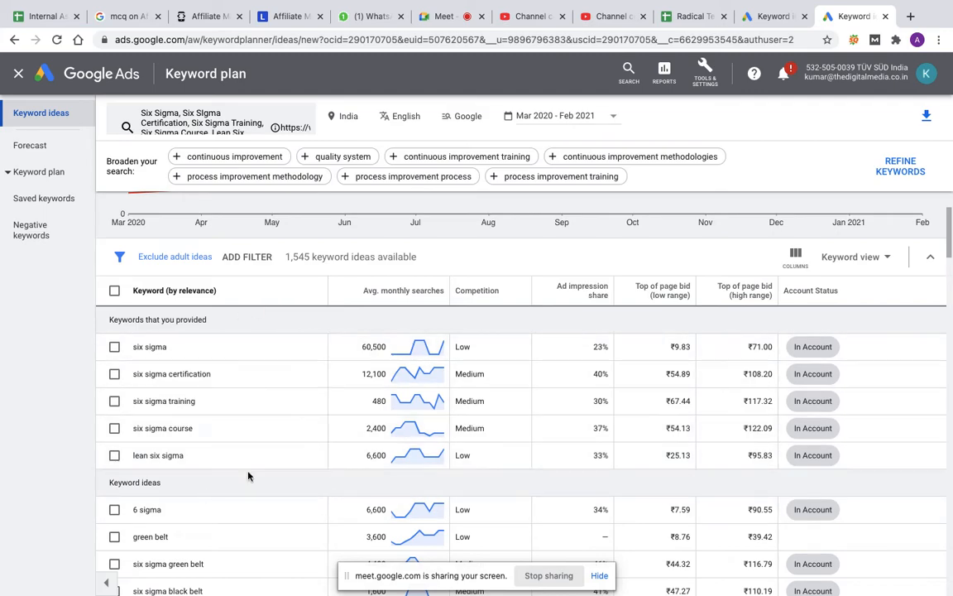
scroll(298, 383, up, 1)
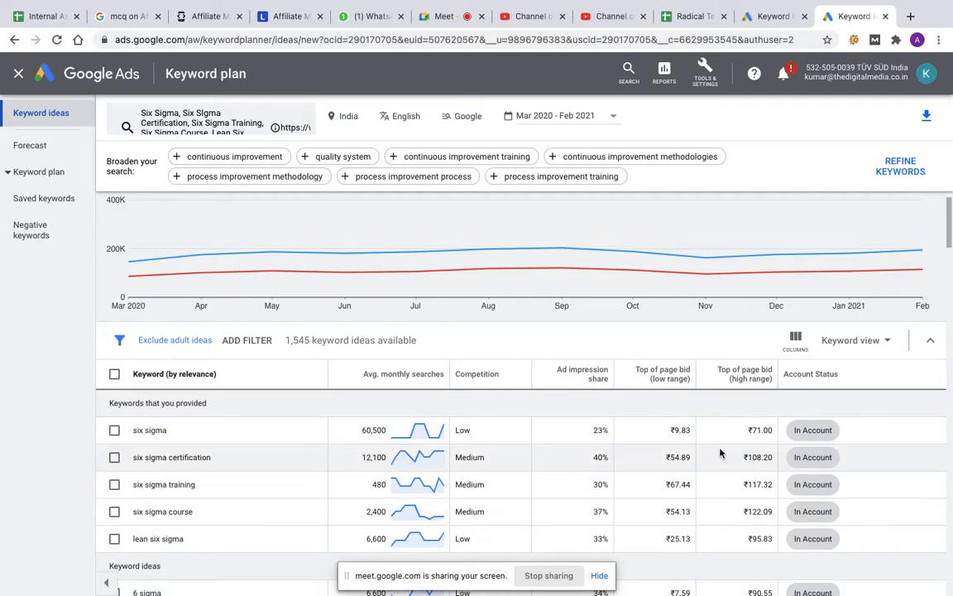
mouse_move(691, 377)
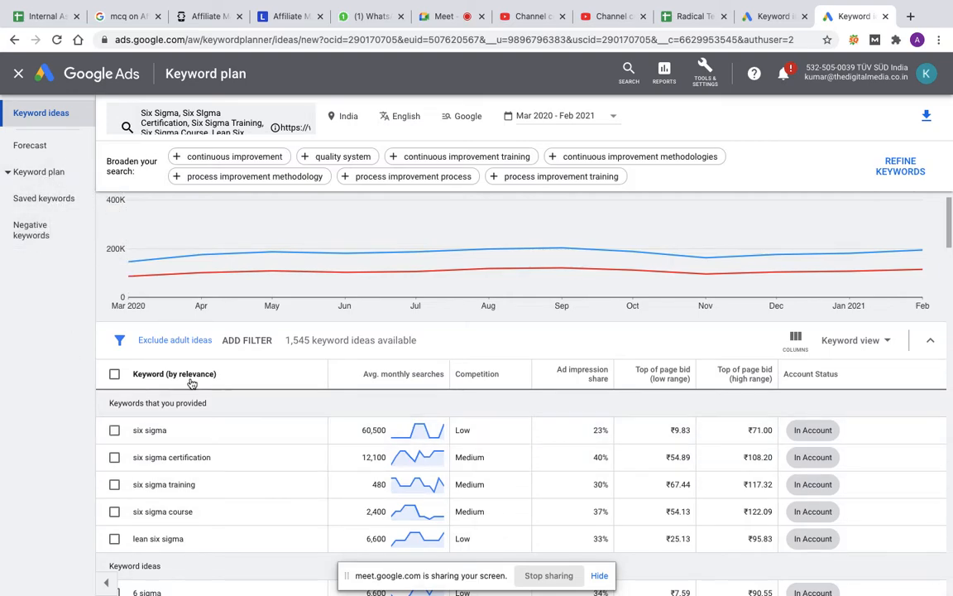
Step: Check the plan's saved keywords and forecast, then return to the keyword ideas
click(47, 177)
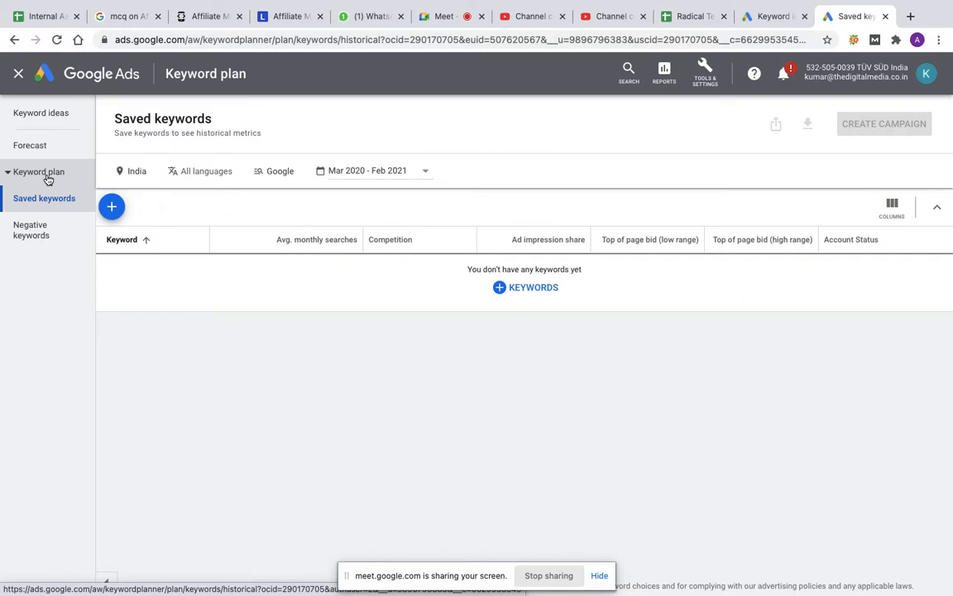
click(40, 152)
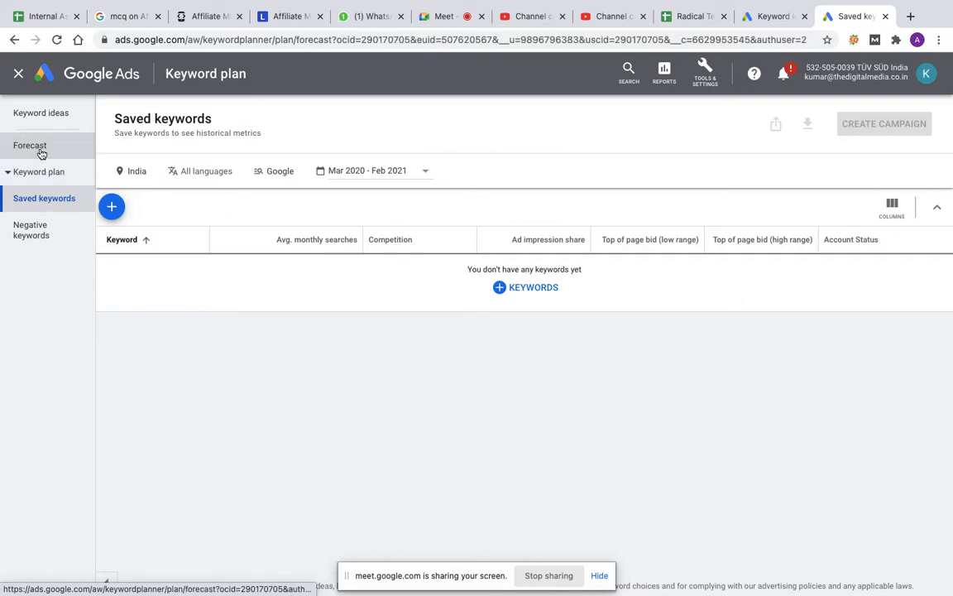
click(38, 173)
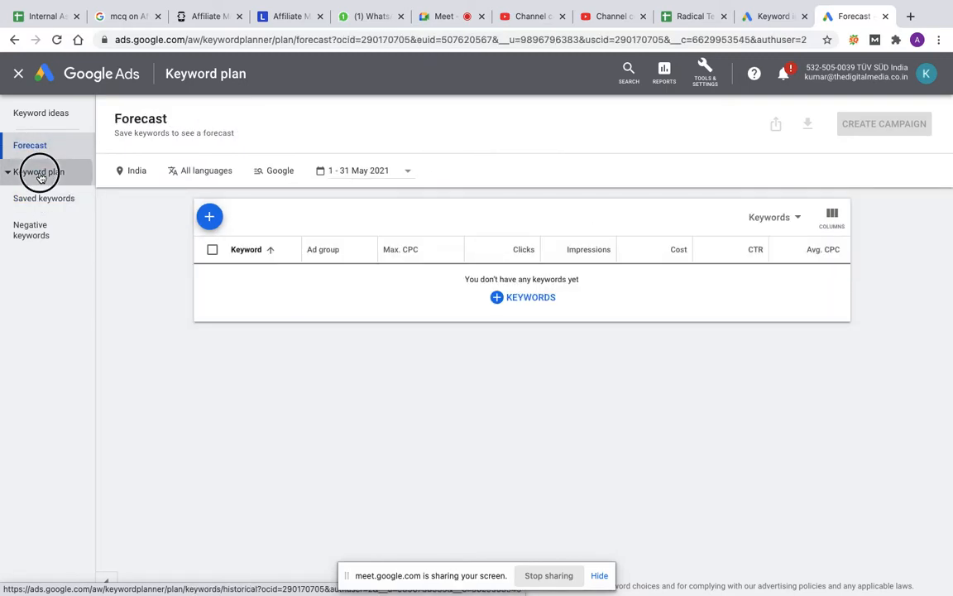
click(40, 116)
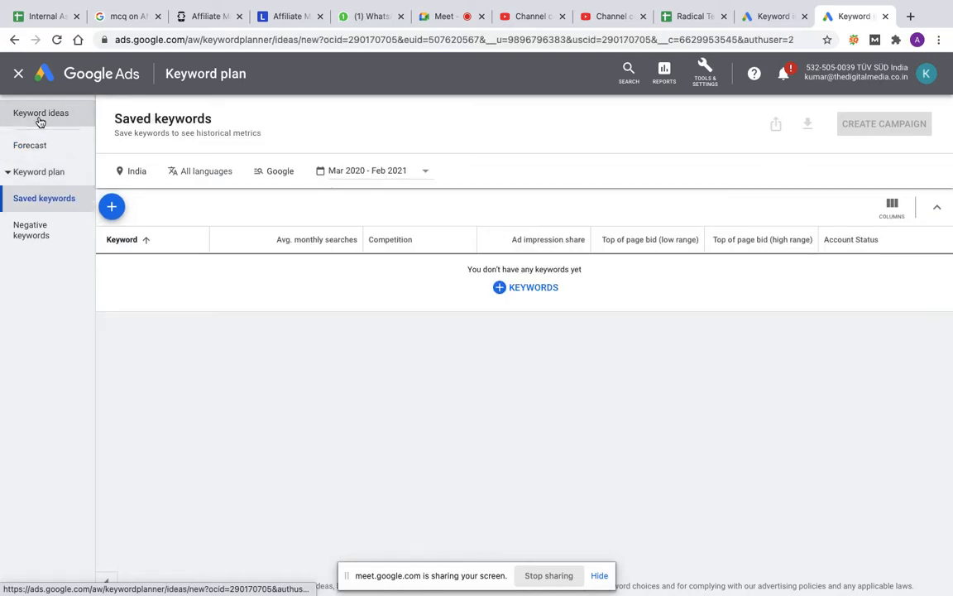
Step: Select all keyword ideas on the page and check whether they appear in the plan's saved keywords and forecast
click(115, 424)
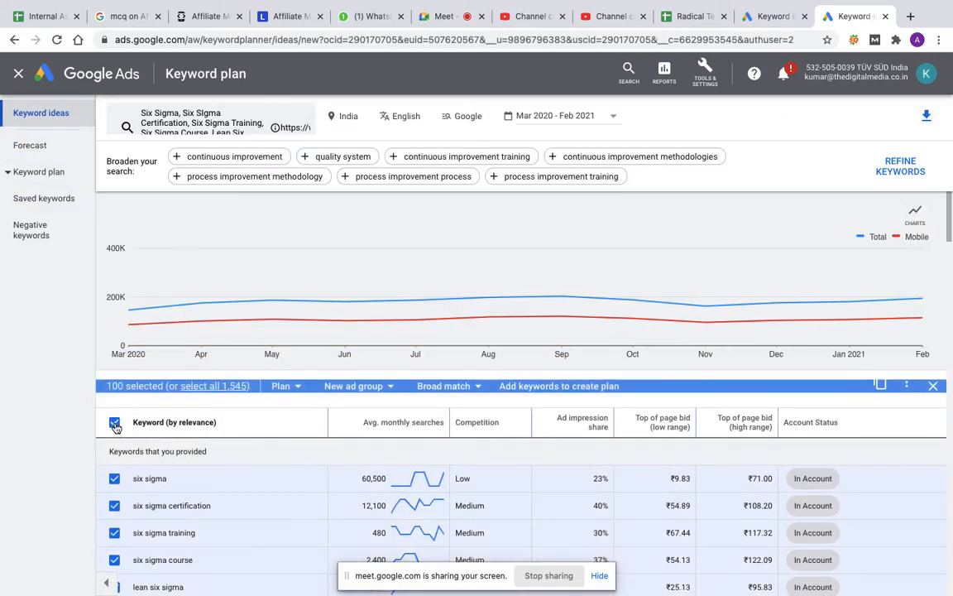
click(47, 172)
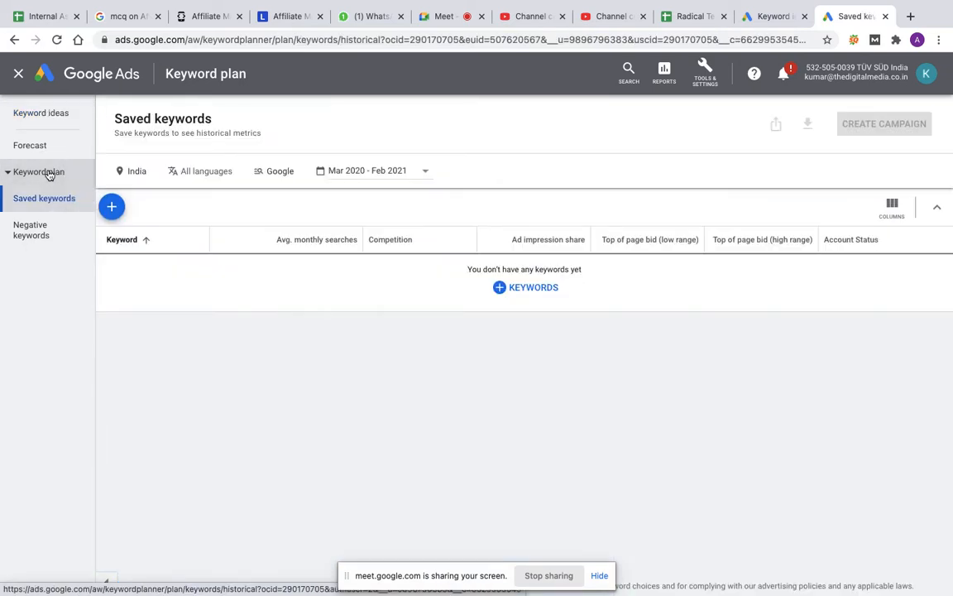
click(38, 146)
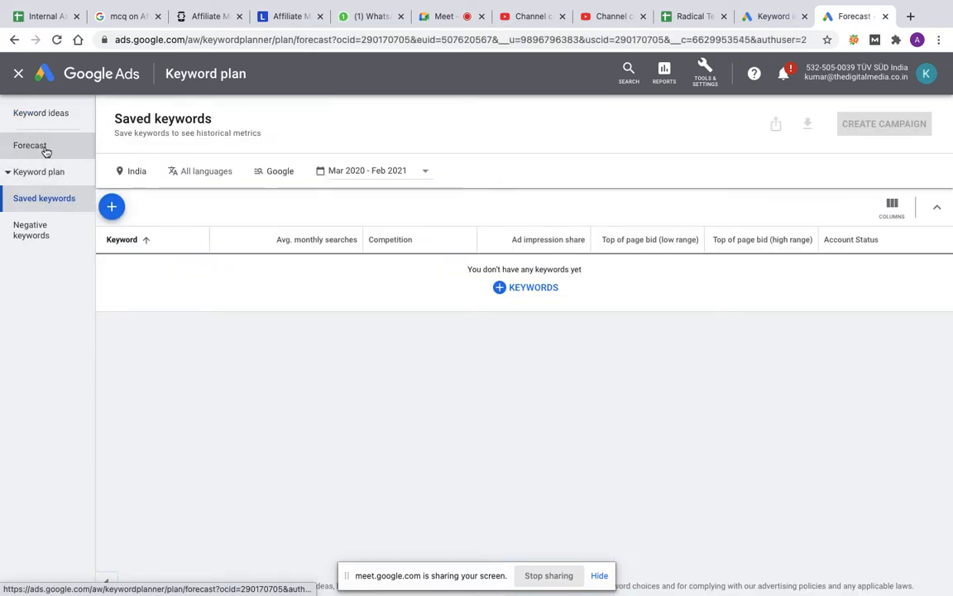
click(19, 199)
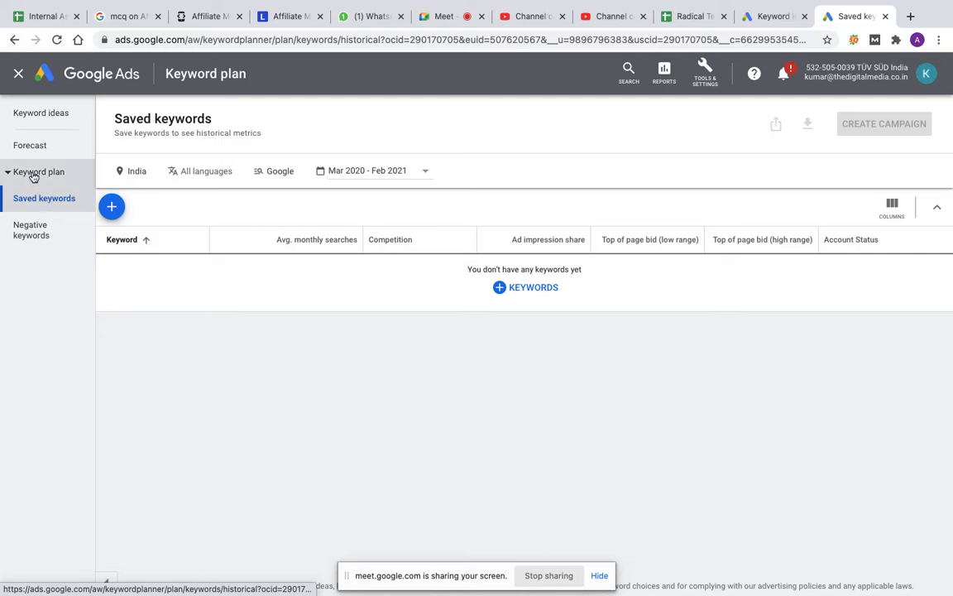
Step: Recheck the plan's forecast page, then return to the keyword ideas
click(8, 171)
click(8, 171)
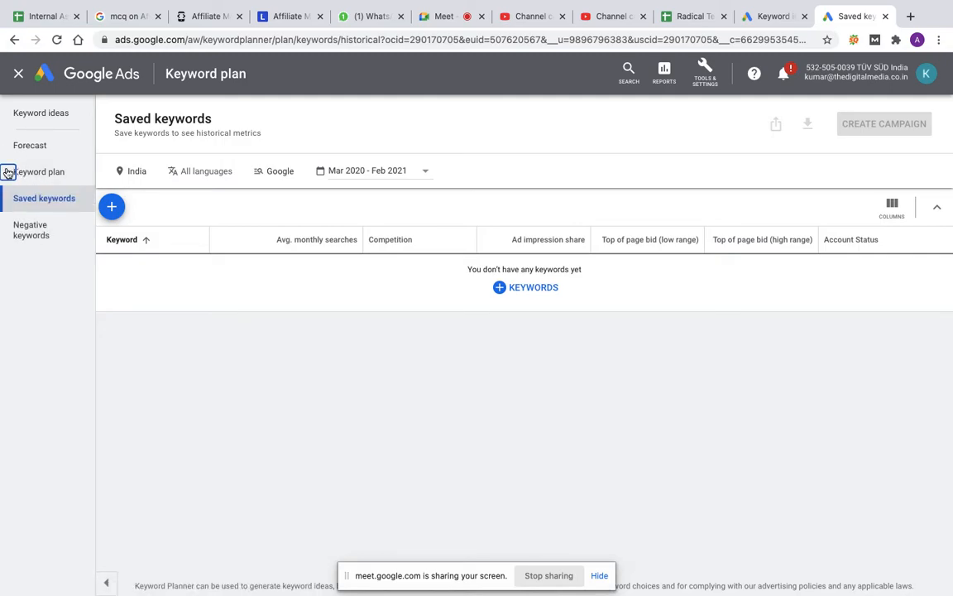
click(25, 145)
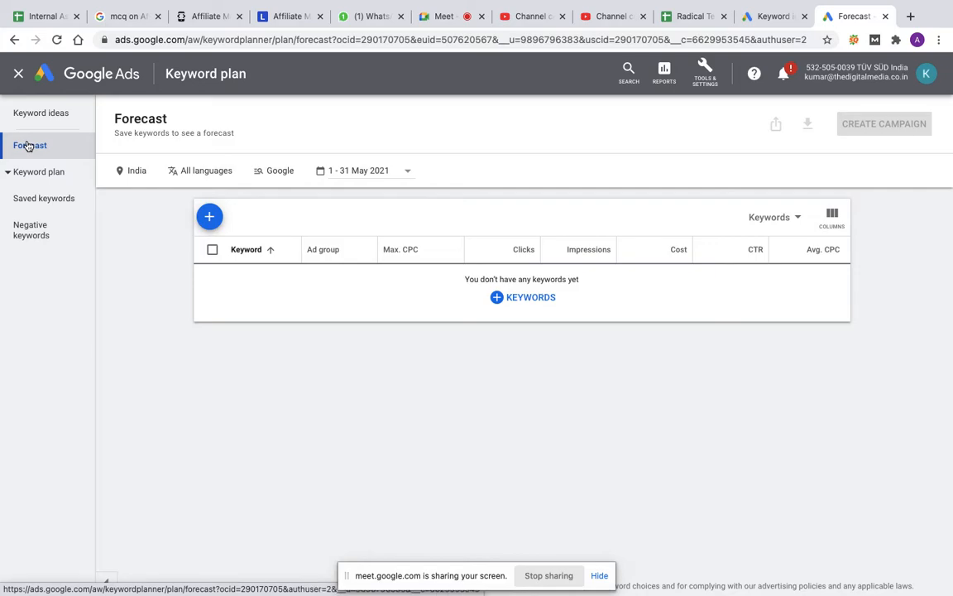
click(41, 117)
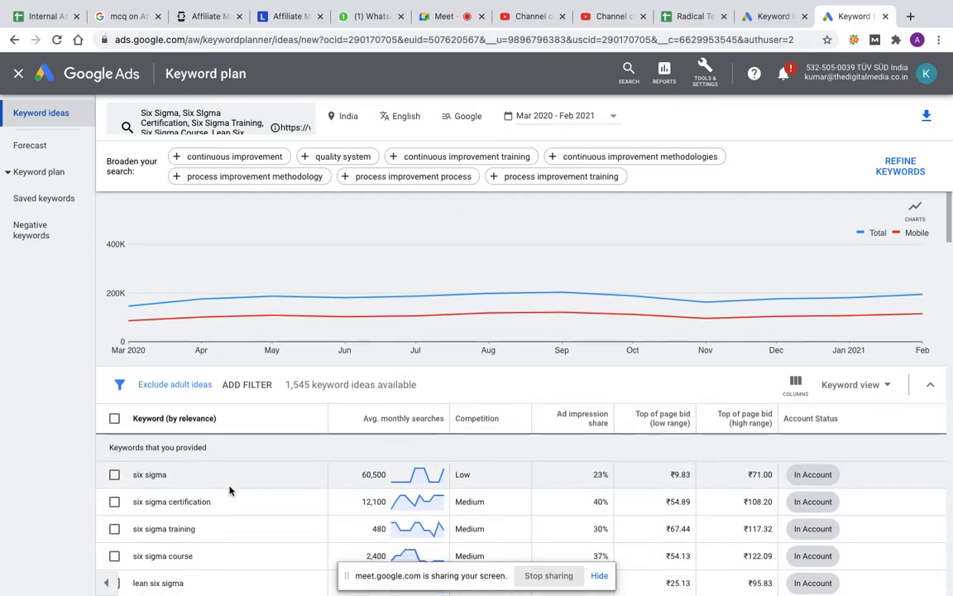
Step: Select the five provided Six Sigma keywords and create a new ad group named Generic for them
scroll(230, 490, down, 3)
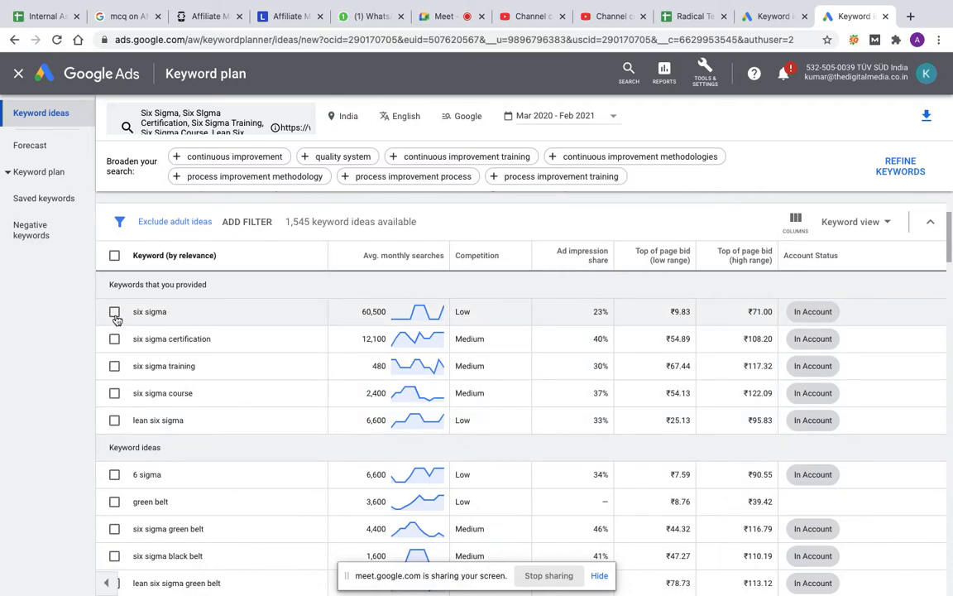
click(114, 312)
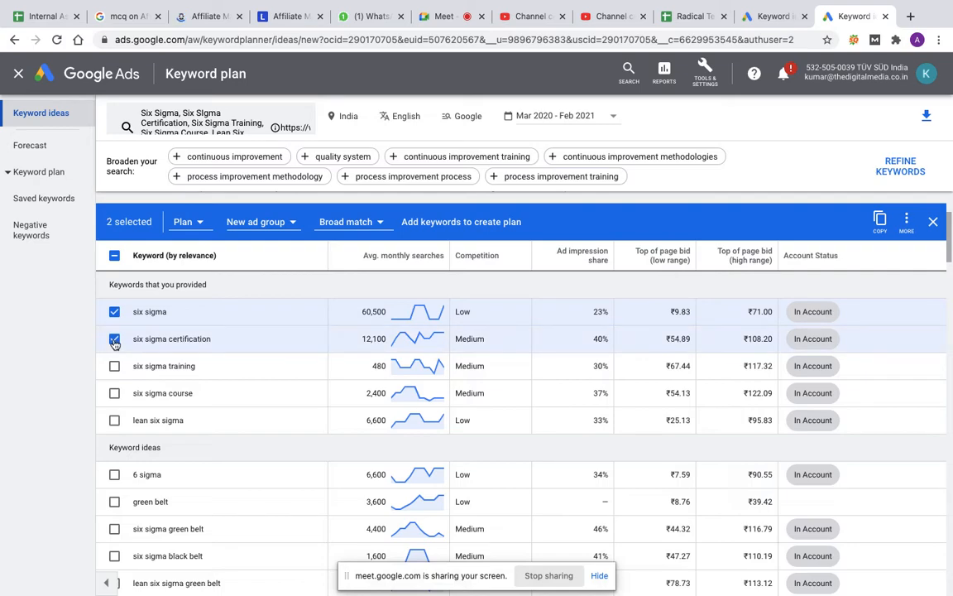
click(114, 339)
click(114, 366)
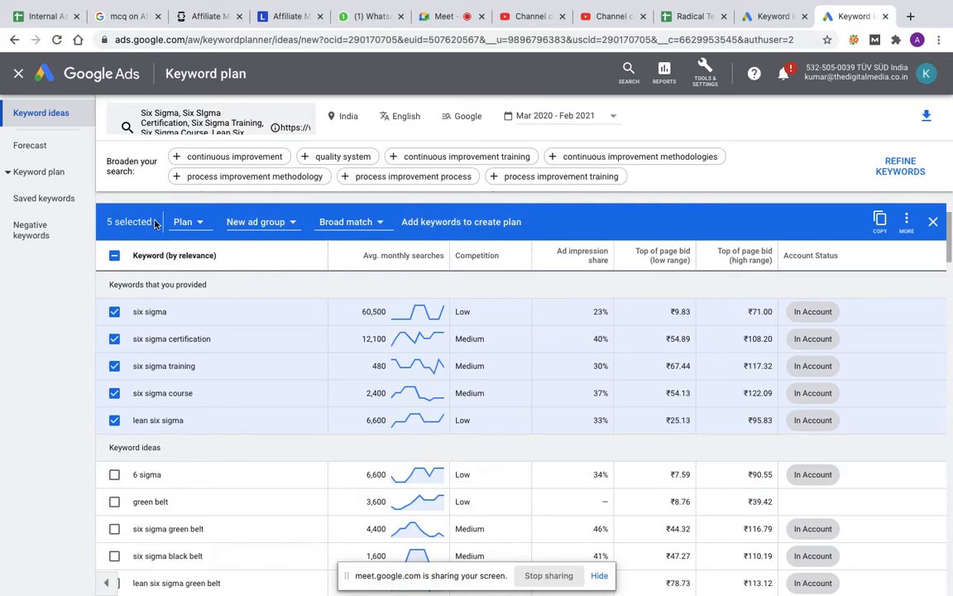
click(259, 222)
text(Generic)
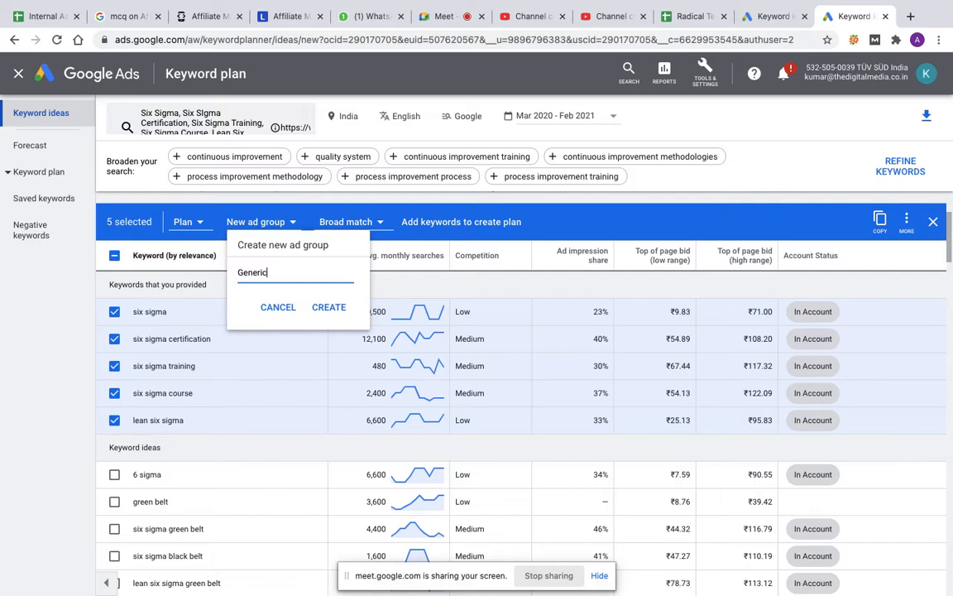
click(323, 306)
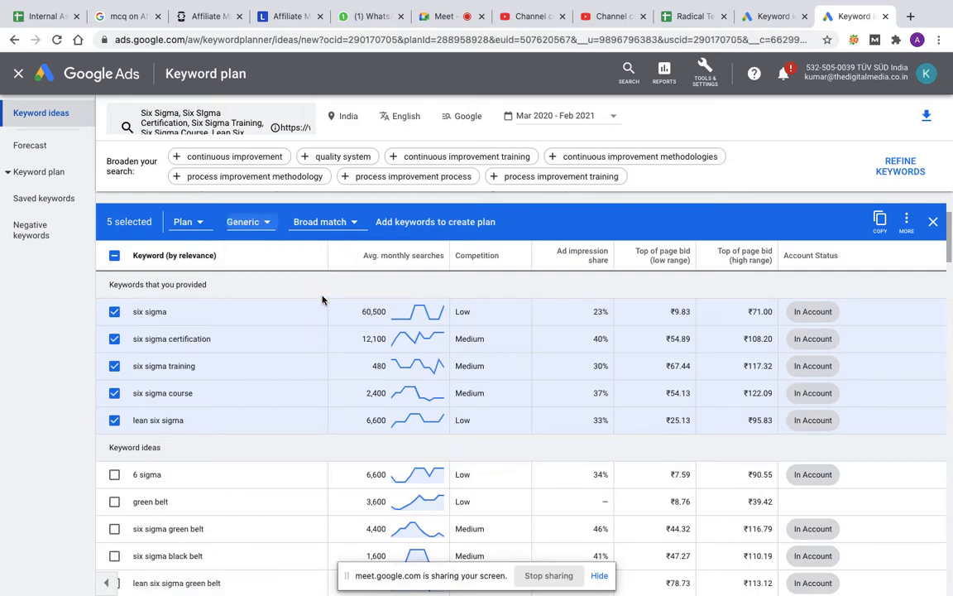
Step: Review the match type options, keep Broad match, and add the five selected keywords to create a plan
click(328, 222)
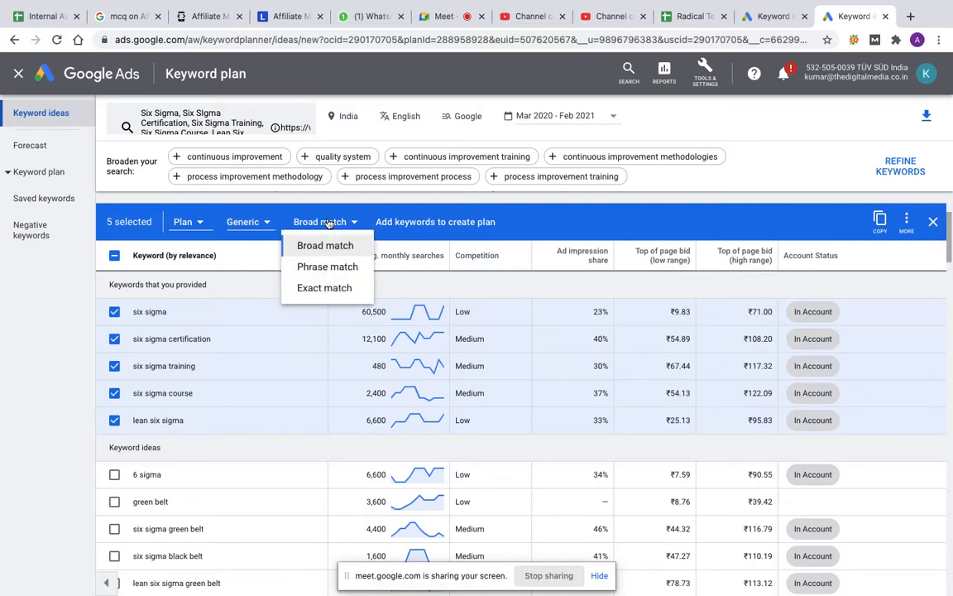
click(587, 221)
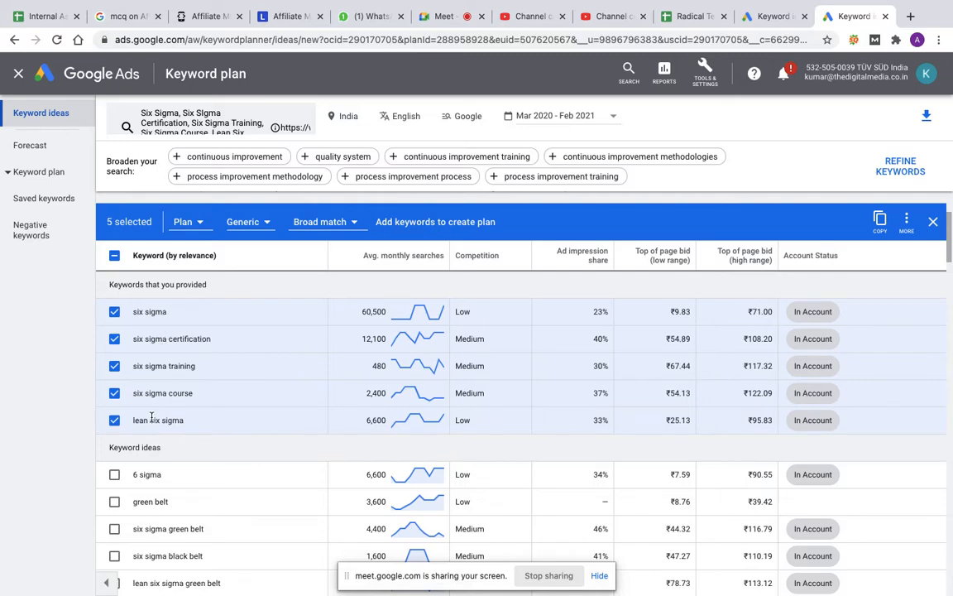
click(404, 221)
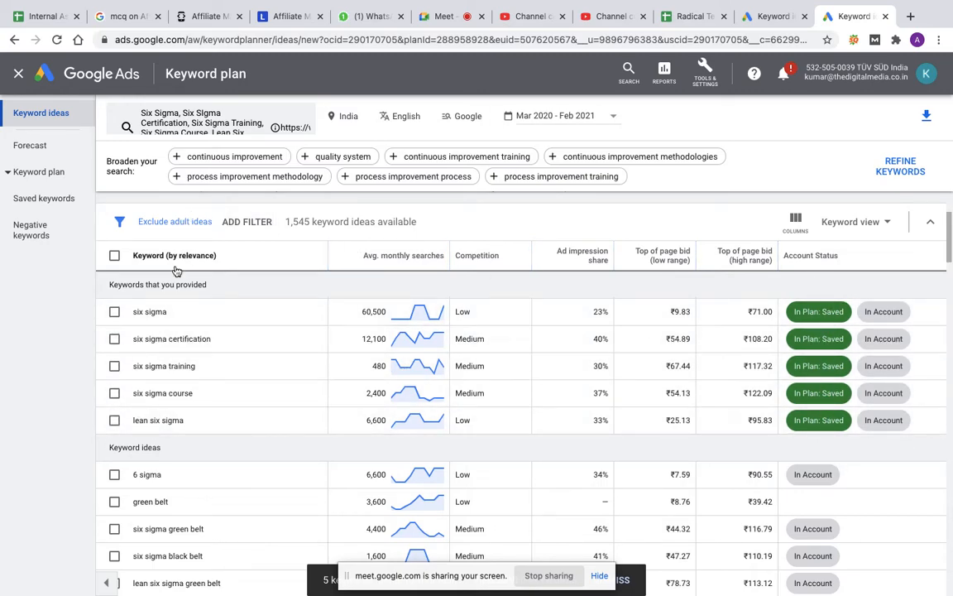
Step: Select the six sigma keyword and examine the additional, plan destination and ad group options available for it
click(115, 311)
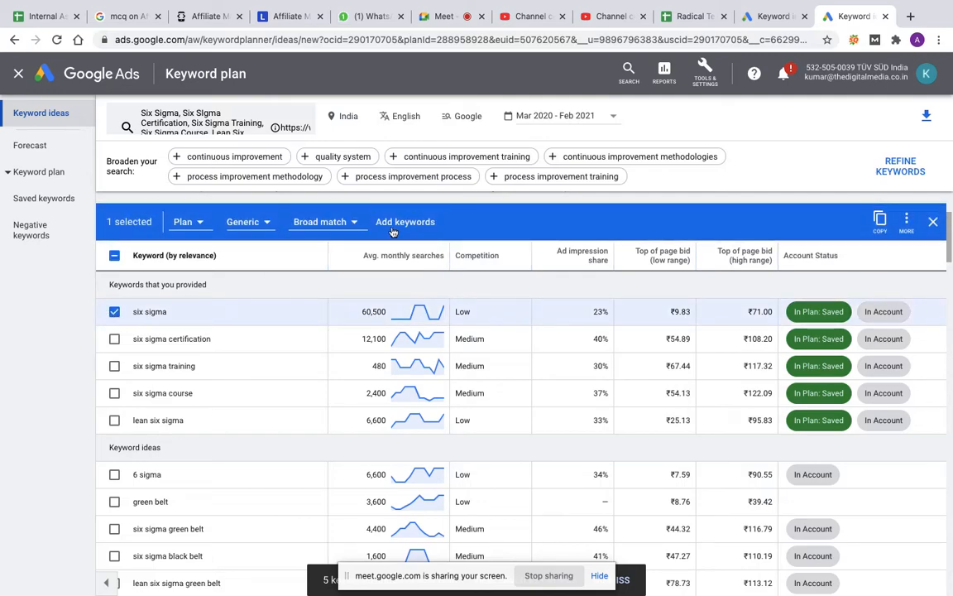
click(908, 222)
click(631, 185)
click(186, 223)
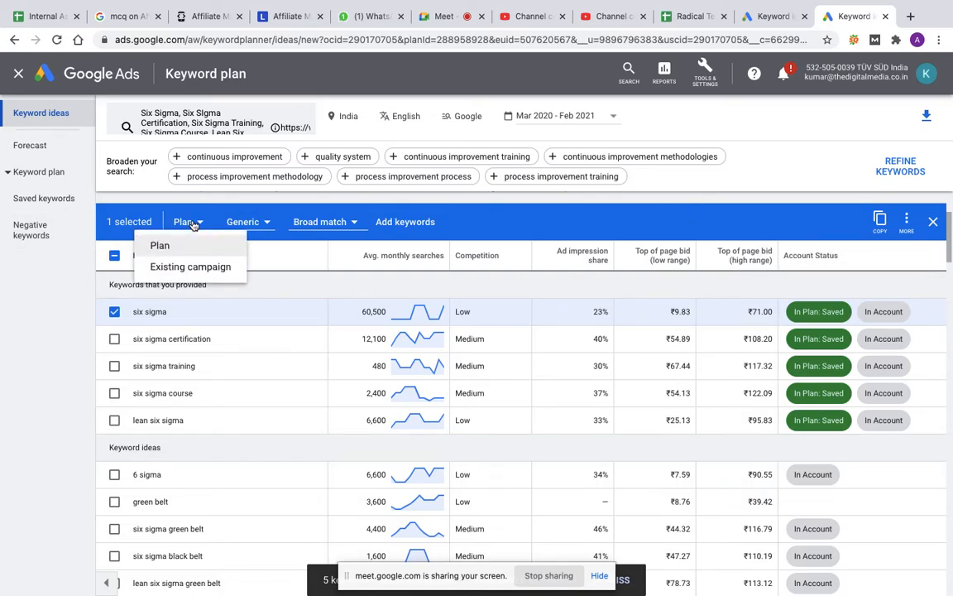
click(242, 221)
click(243, 222)
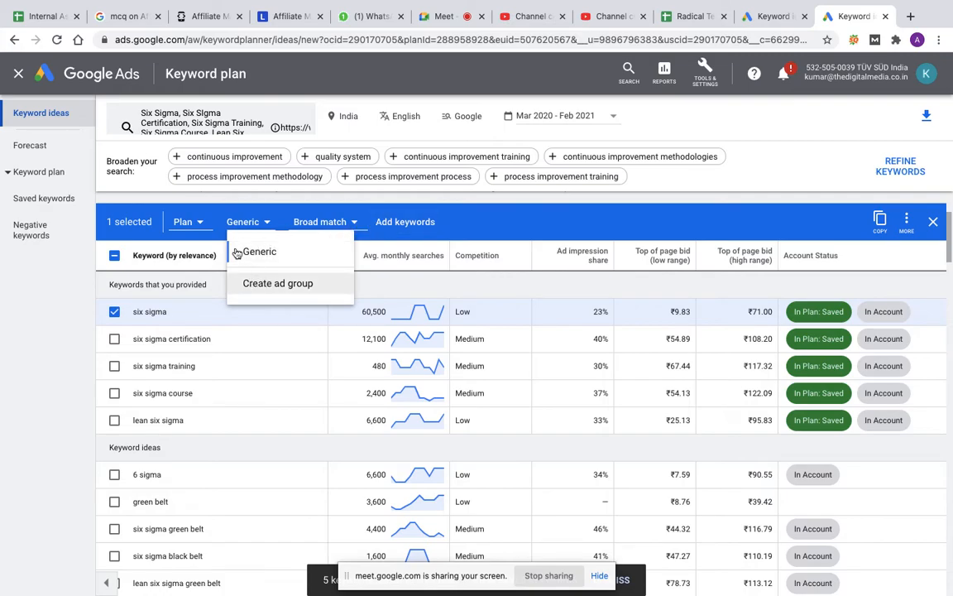
click(537, 216)
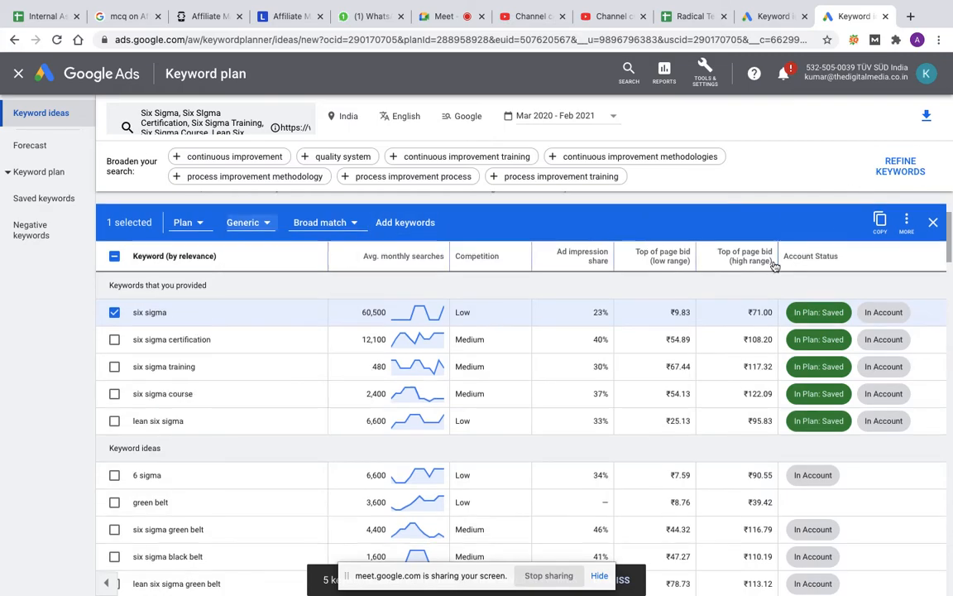
scroll(774, 265, up, 2)
scroll(775, 265, down, 1)
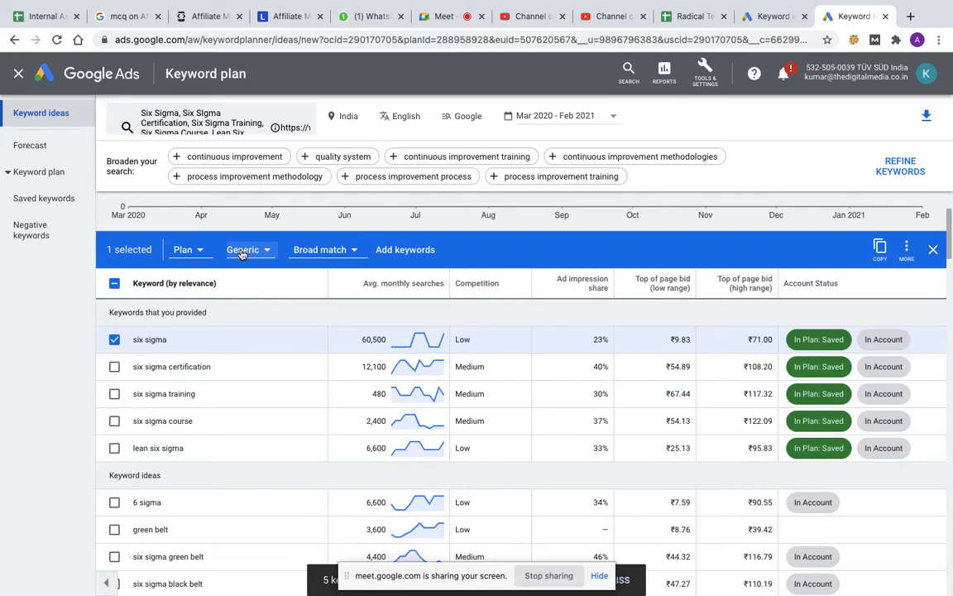
Step: Deselect six sigma and add the 6 sigma keyword idea to the plan's Generic ad group as broad match
click(115, 340)
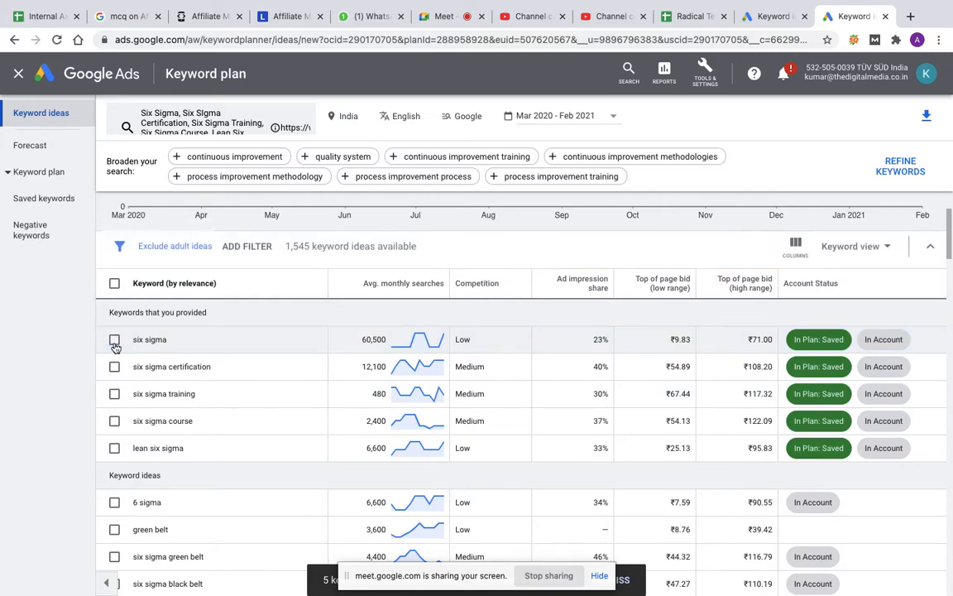
click(114, 504)
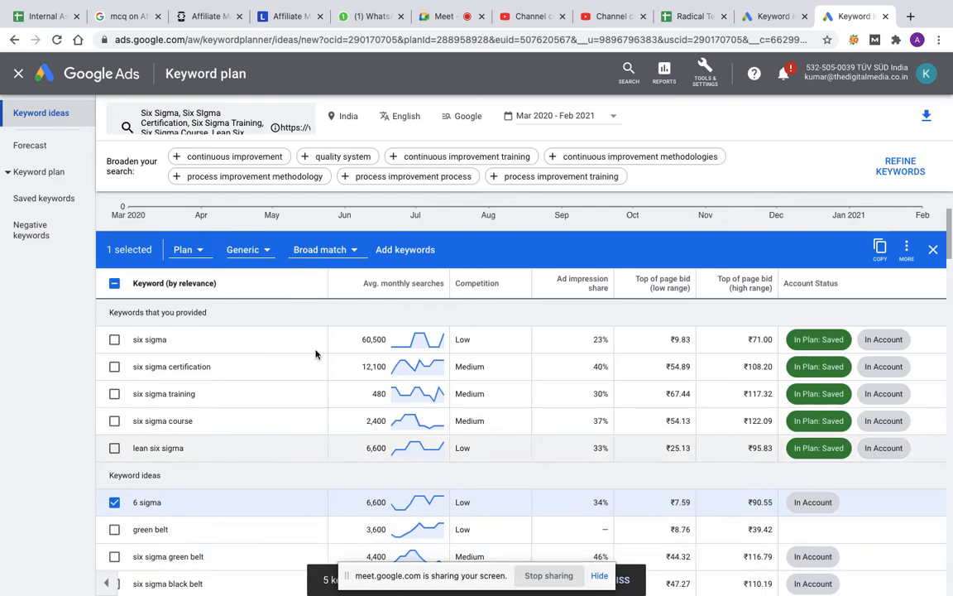
click(405, 249)
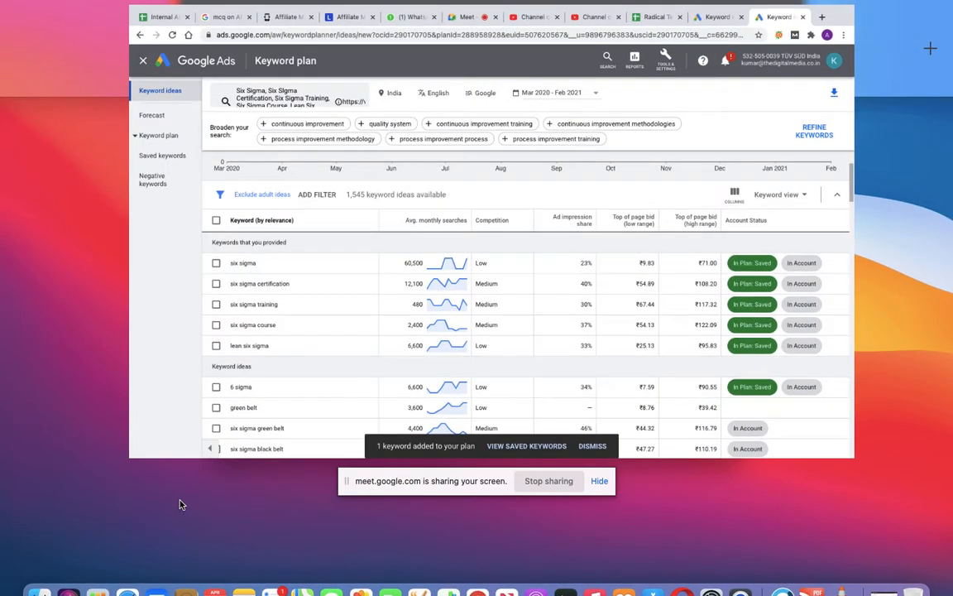
Step: Create a Green Belt ad group for the six sigma green belt keyword and add the keyword to the plan
scroll(240, 502, down, 3)
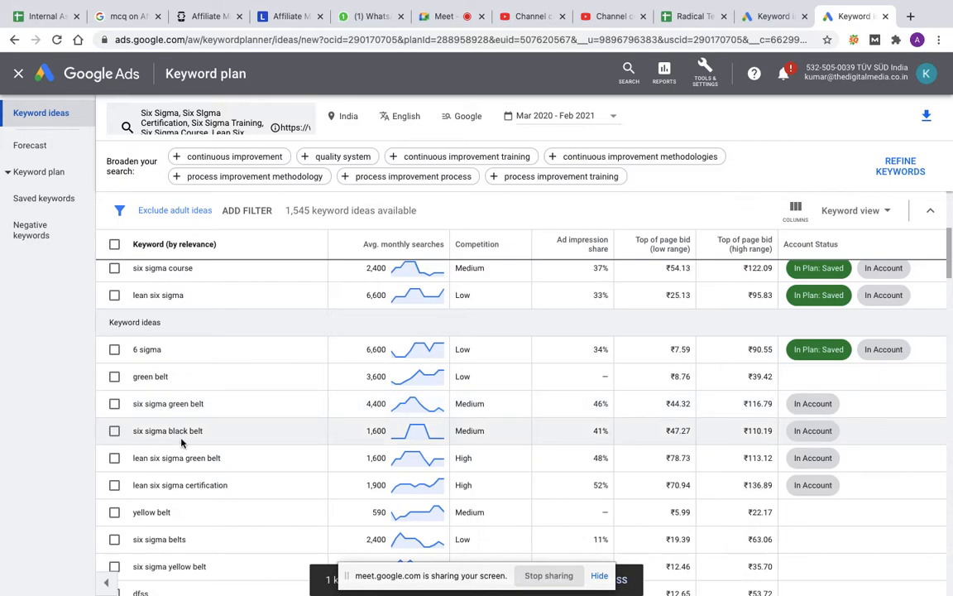
click(113, 403)
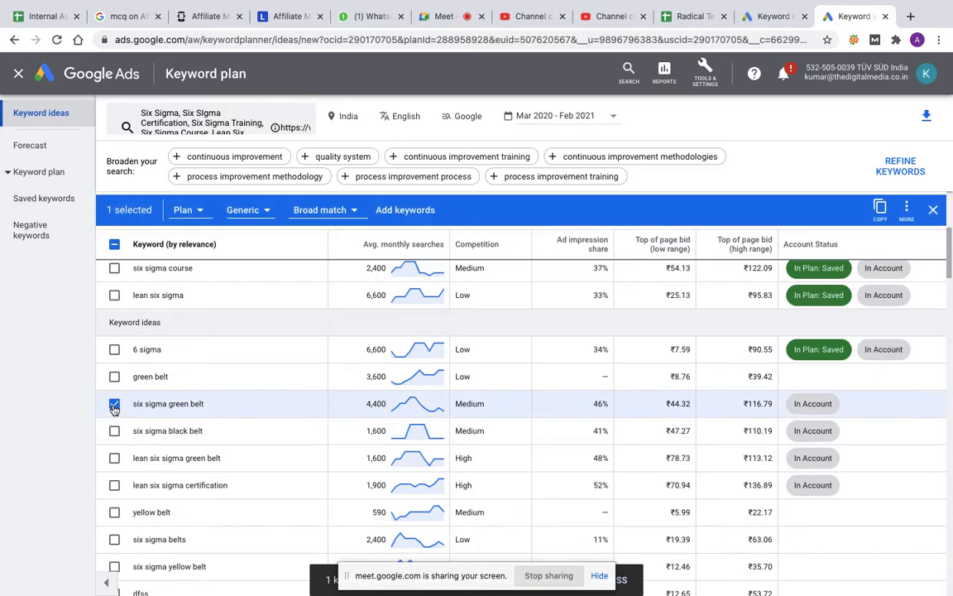
click(248, 212)
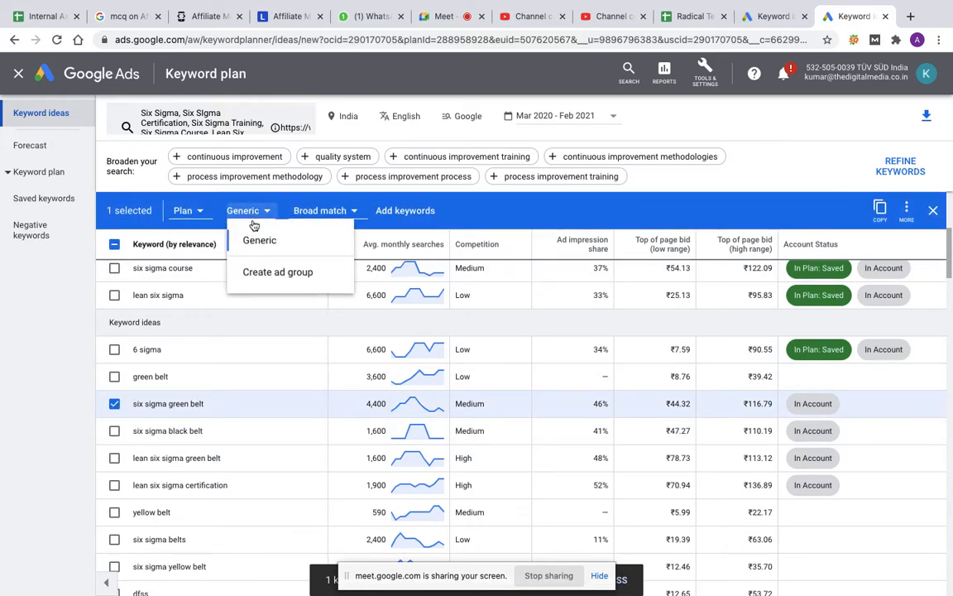
click(252, 272)
text(Green Belt)
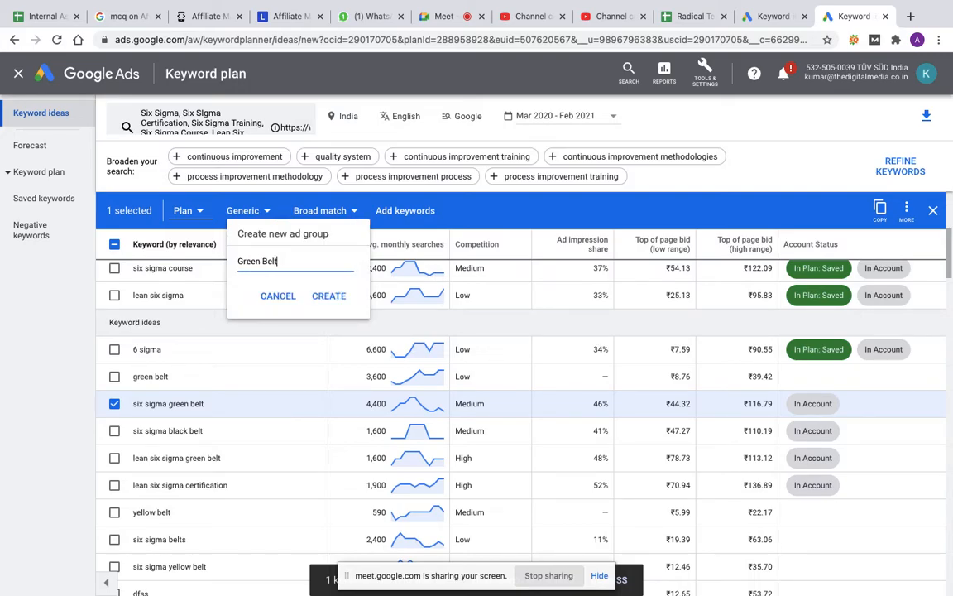
click(330, 302)
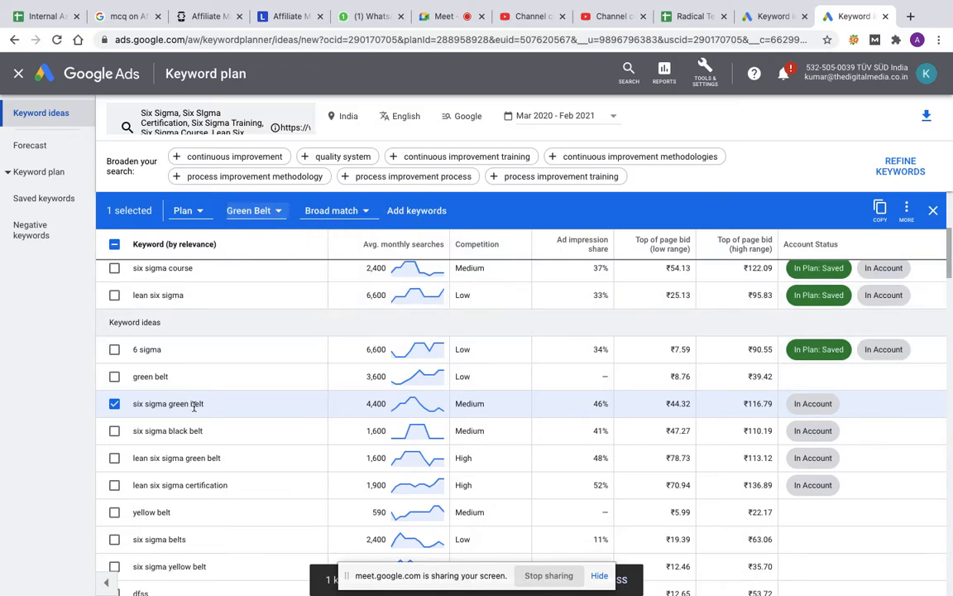
click(419, 210)
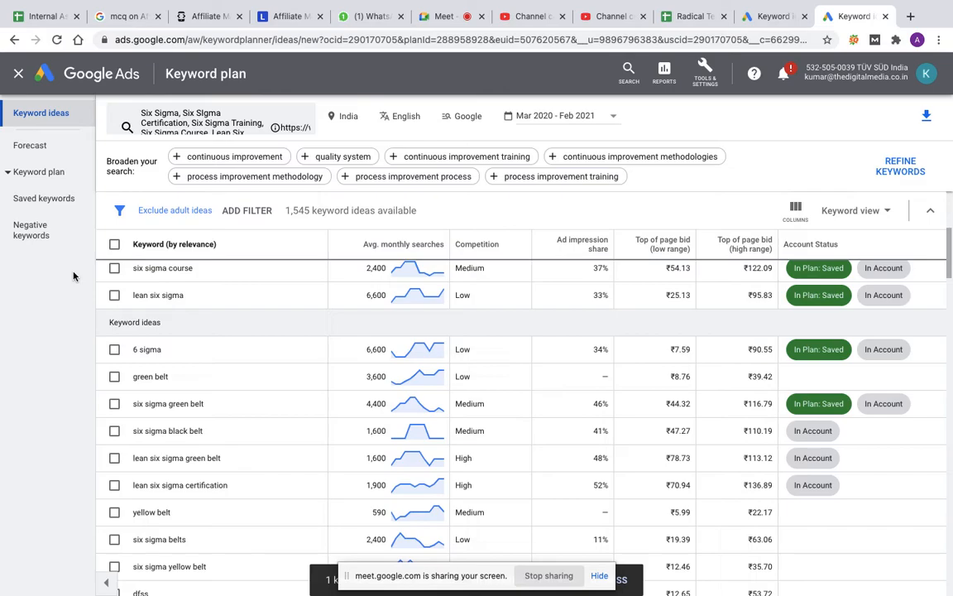
Step: Review the plan's saved keywords with their search volumes, competition and top of page bids
click(60, 199)
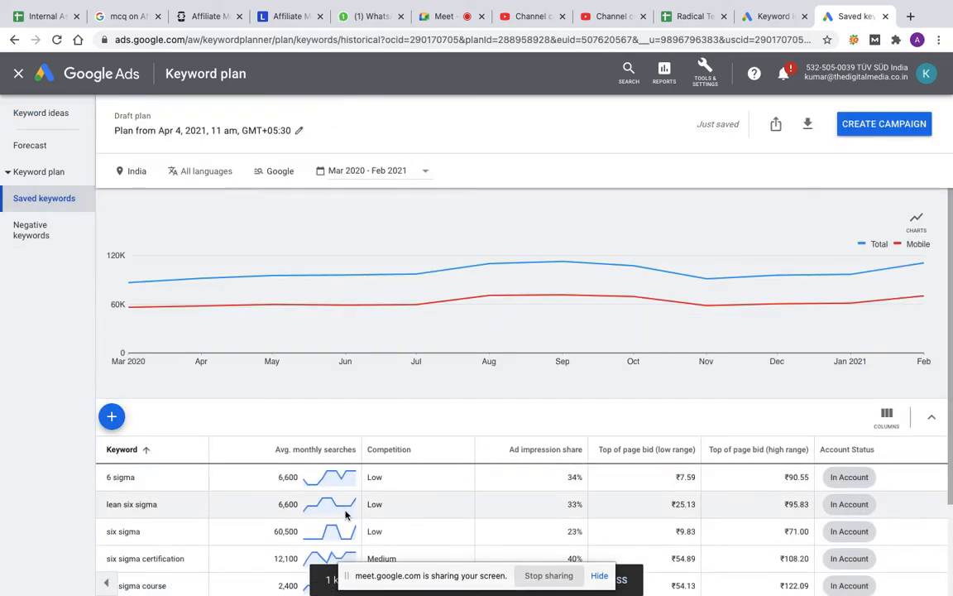
scroll(346, 514, down, 3)
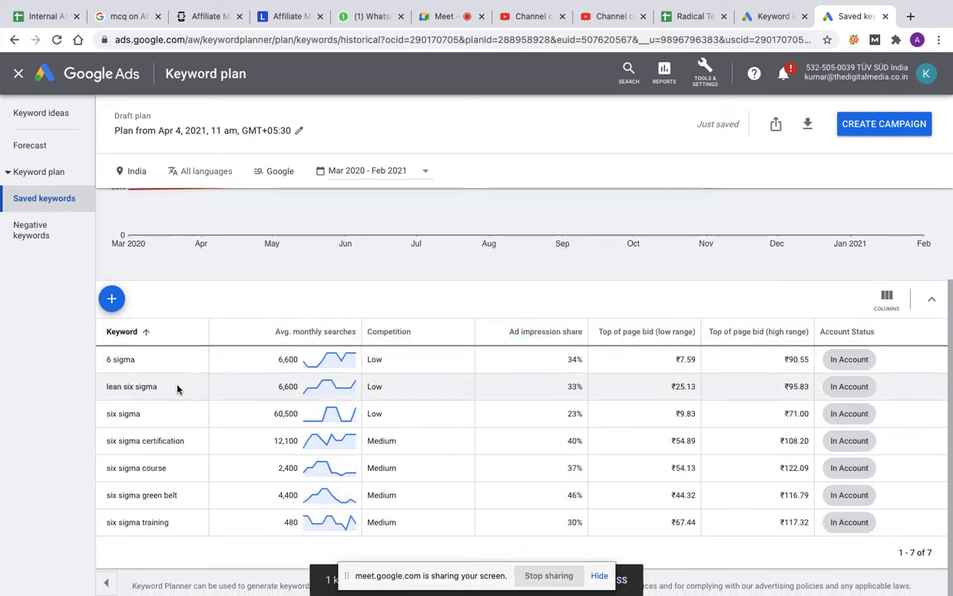
scroll(460, 441, up, 3)
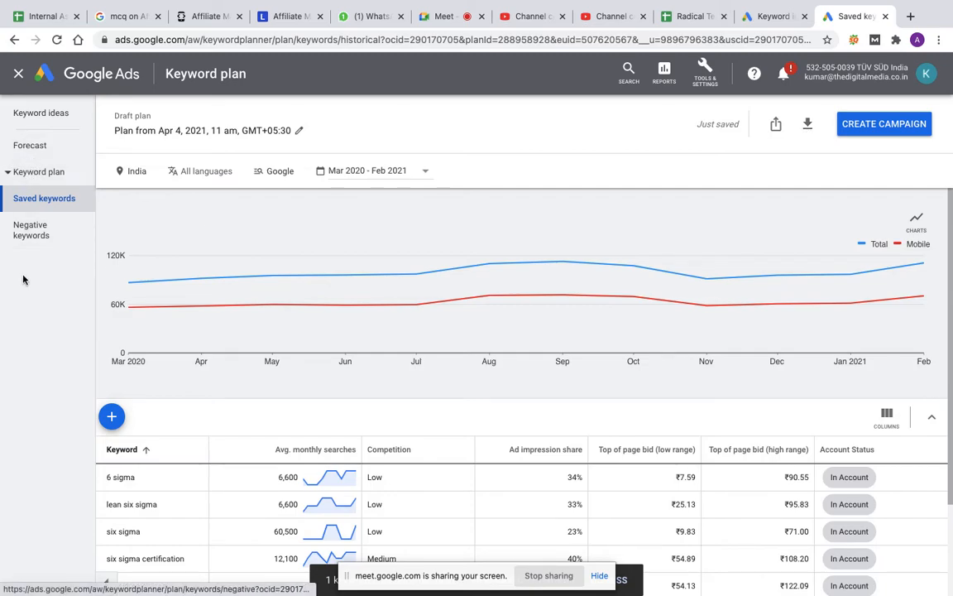
Step: Open the plan's forecast and examine its estimated conversions, clicks, impressions and cost
click(28, 149)
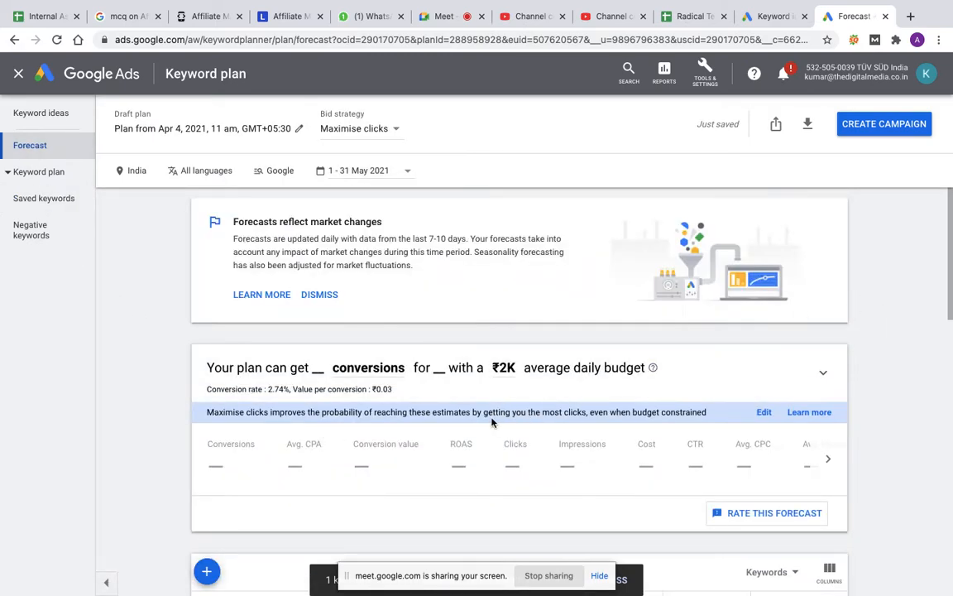
key(ctrl+Up)
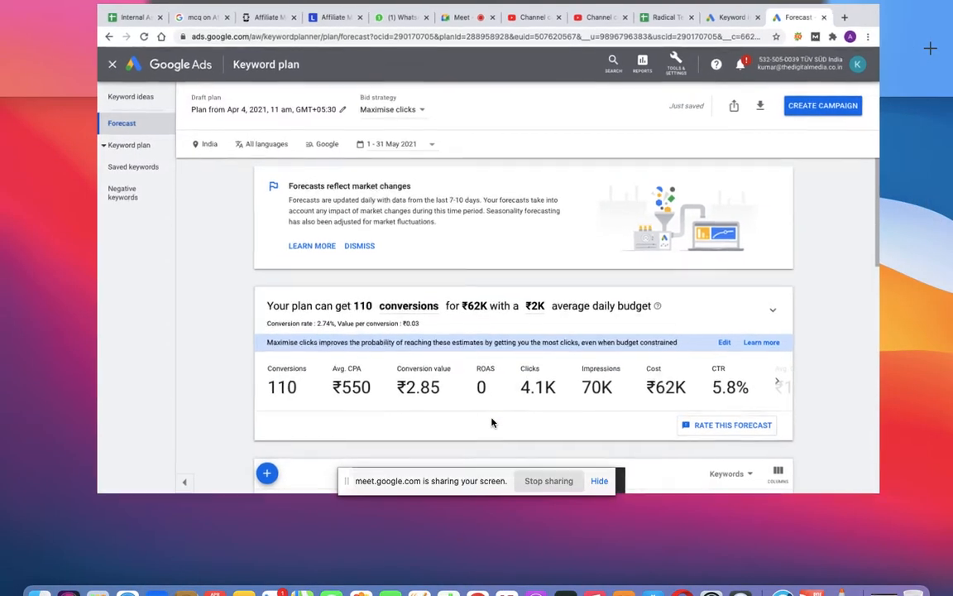
scroll(492, 422, down, 3)
scroll(492, 423, up, 3)
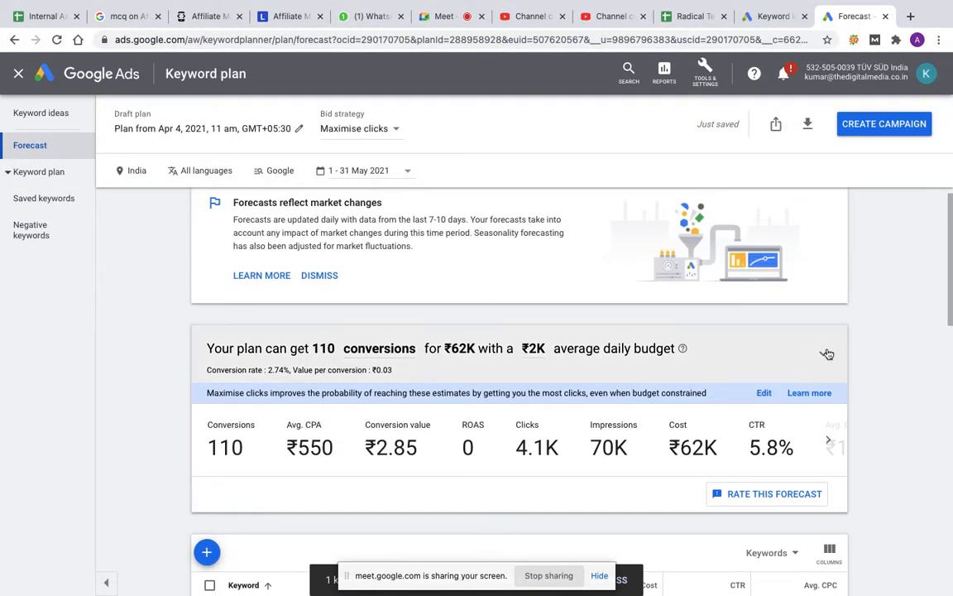
Step: Expand the forecast chart, set the average daily budget to about ₹4K on its curve, and chart Clicks instead of Conversions
click(826, 354)
mouse_move(261, 455)
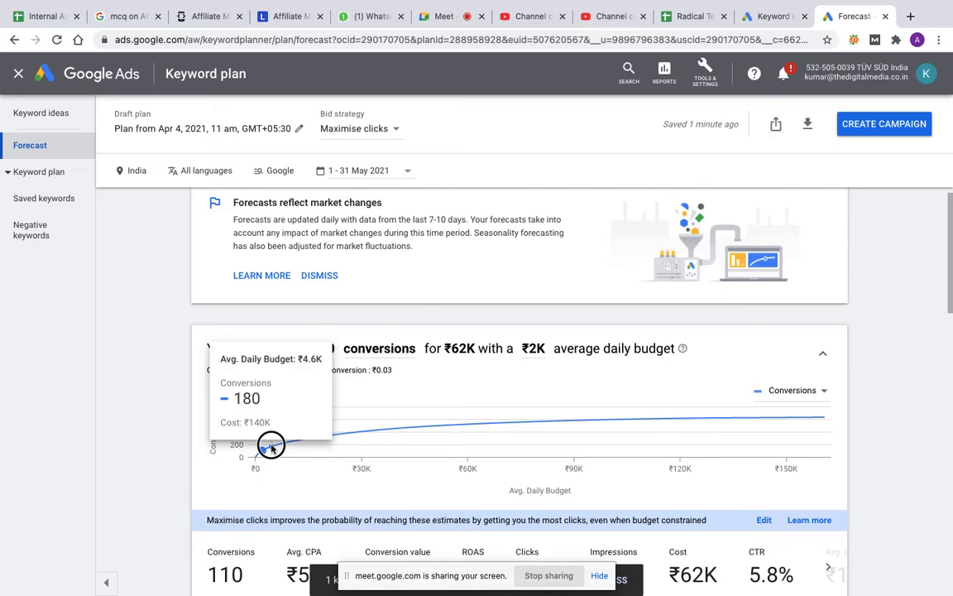
click(270, 447)
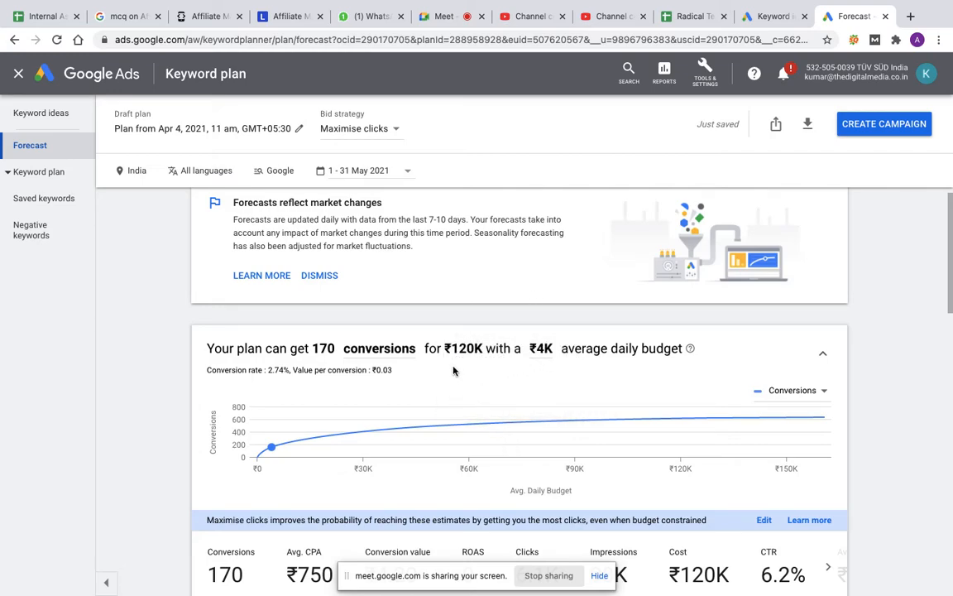
click(823, 392)
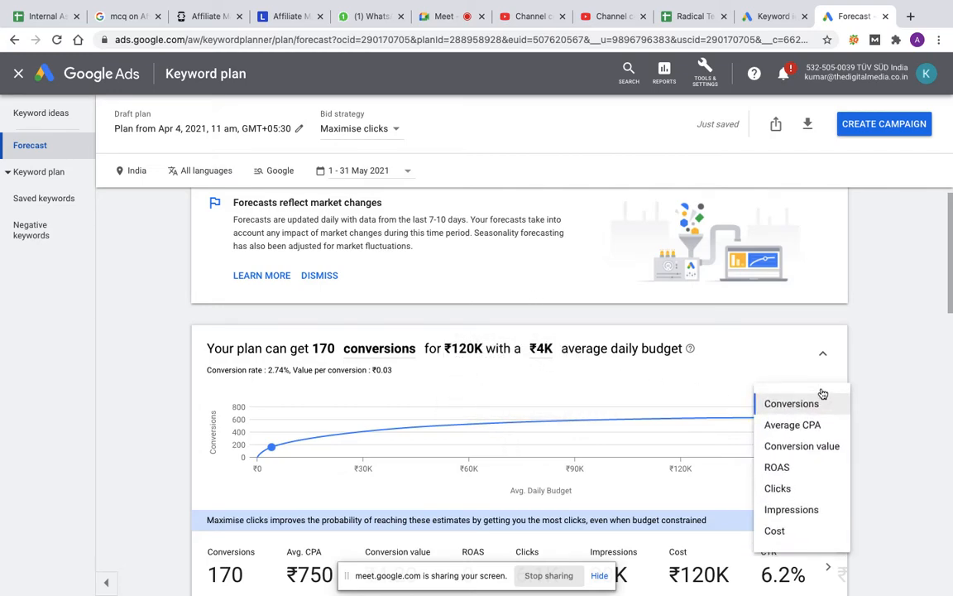
click(780, 492)
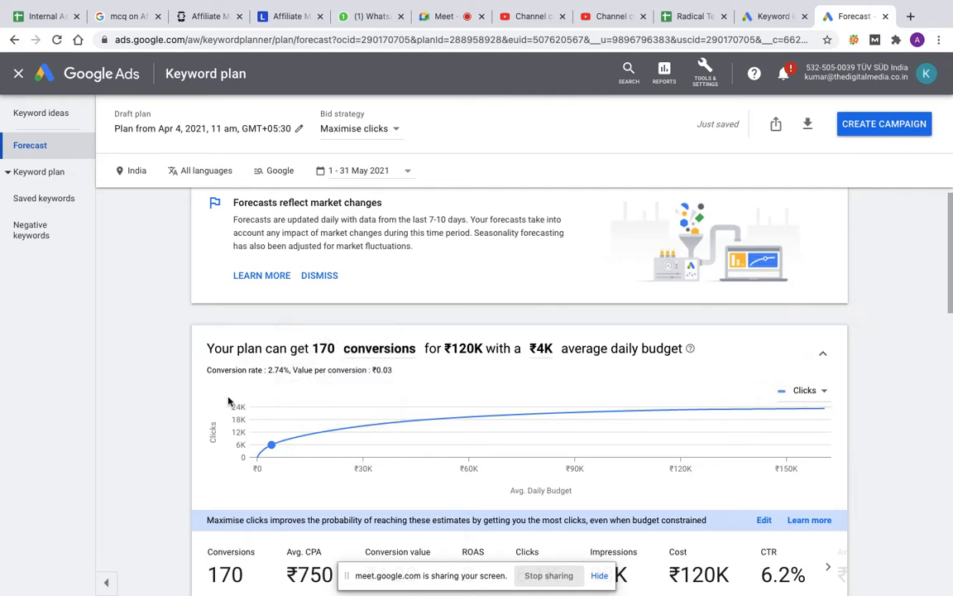
Step: Chart Cost instead of Clicks in the forecast and examine the remaining metrics, including CTR, average CPC and average position
mouse_move(278, 448)
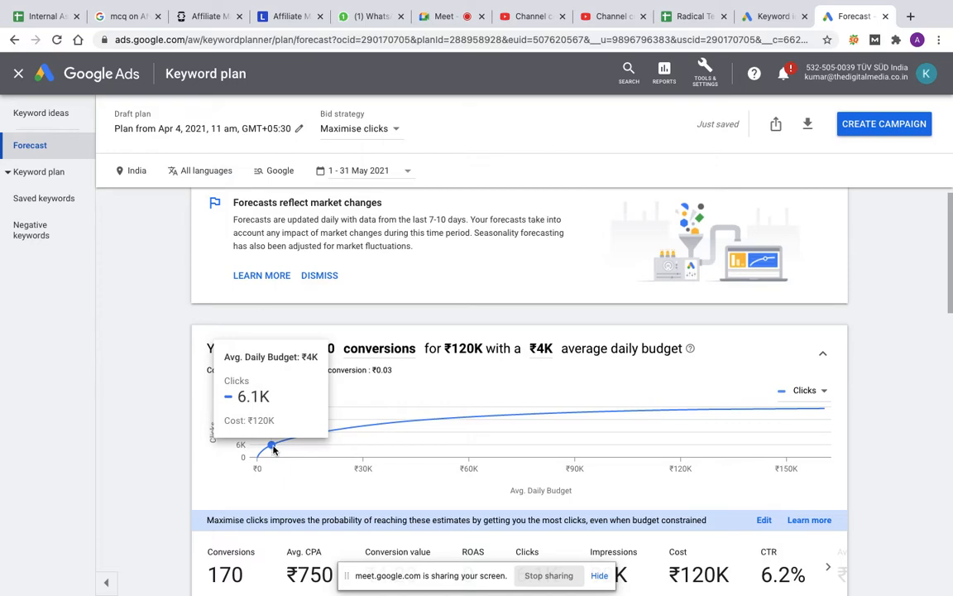
click(813, 392)
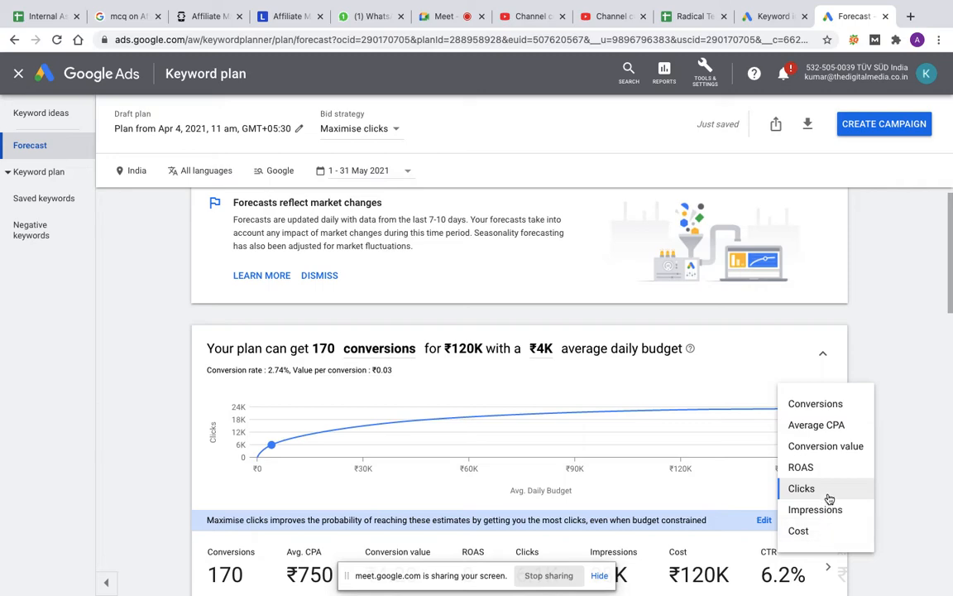
click(801, 534)
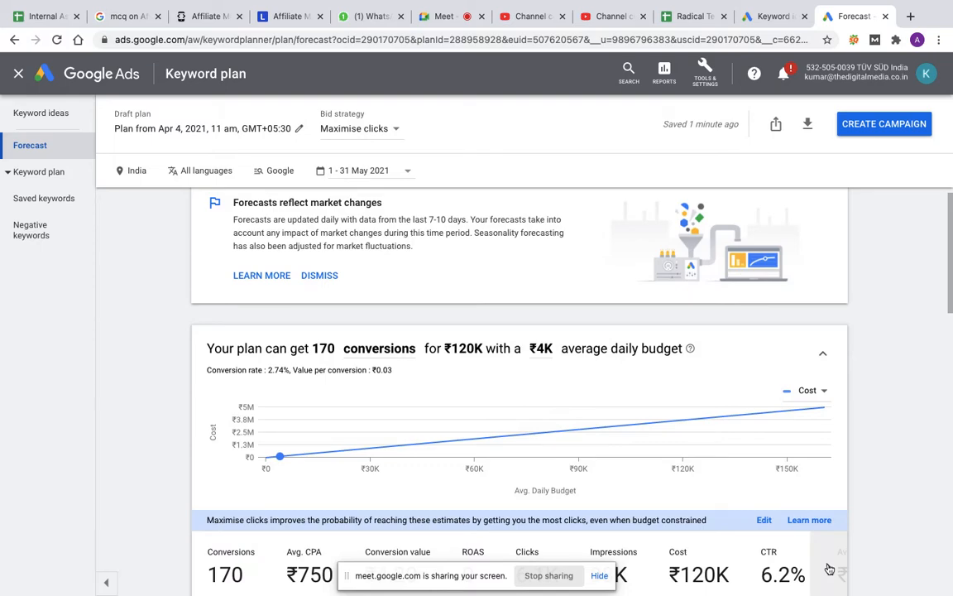
click(829, 570)
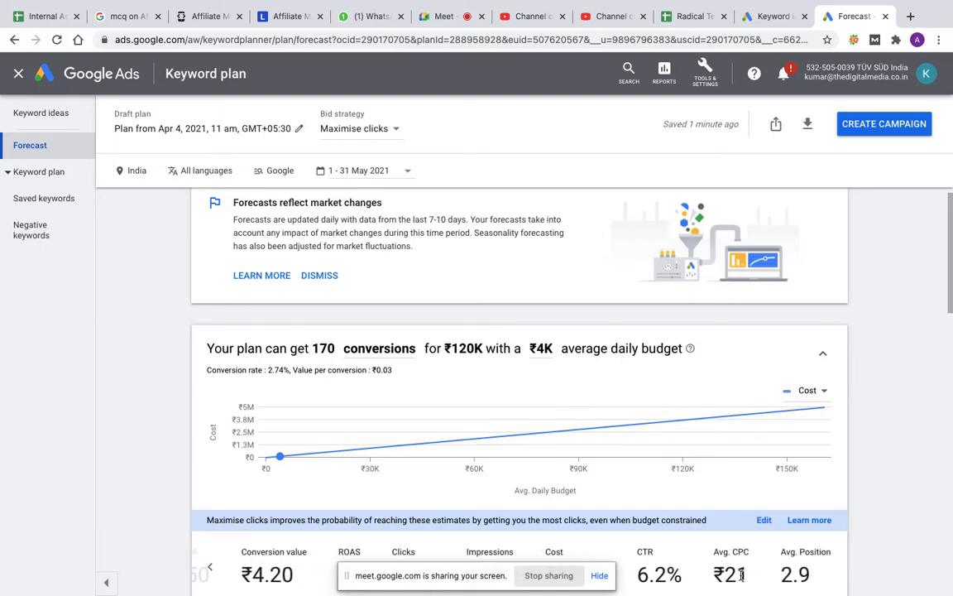
scroll(734, 571, down, 4)
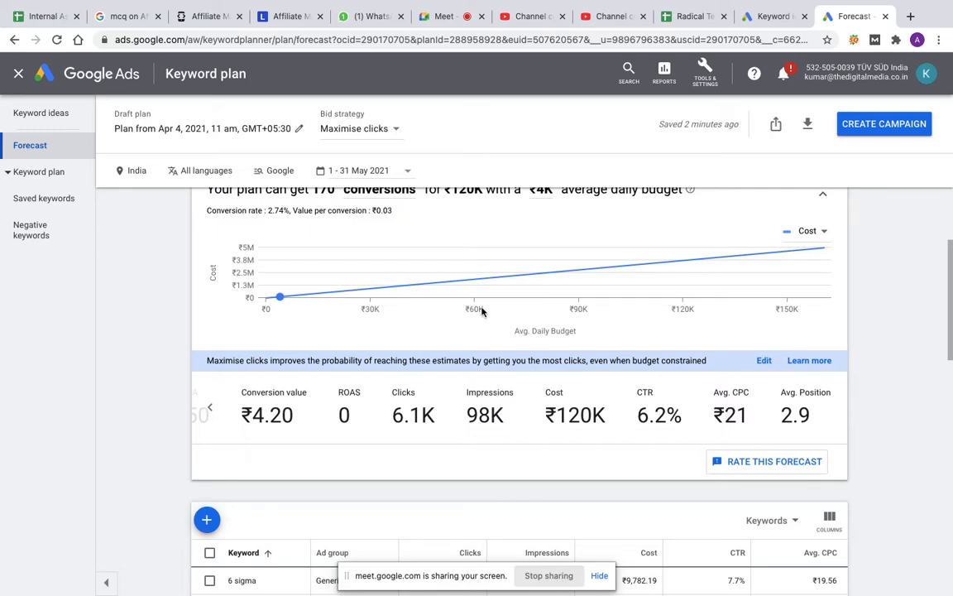
Step: Download the keyword ideas to Google Sheets in My drive under the file name Six Sigma Plan
click(50, 115)
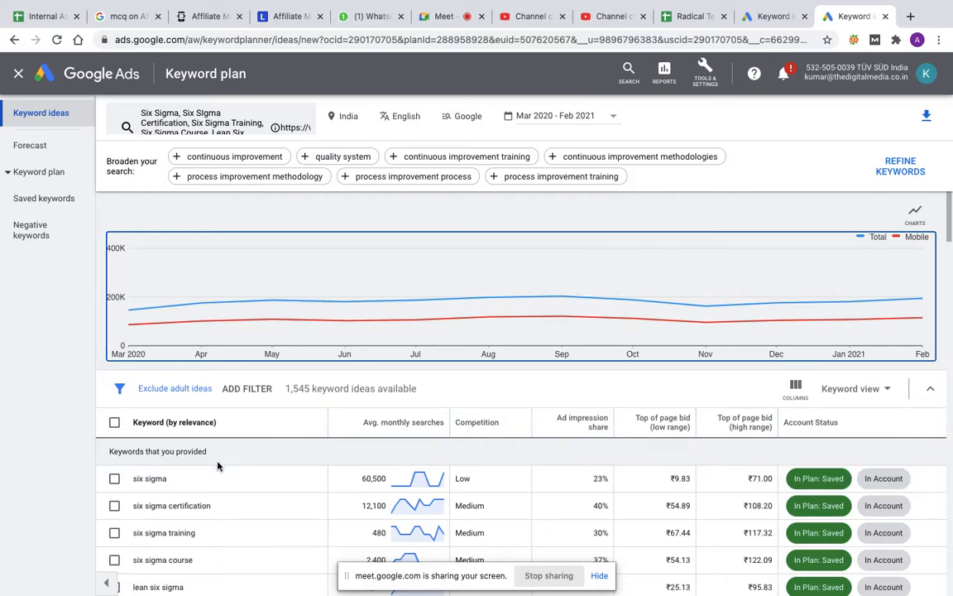
click(928, 119)
click(896, 153)
key(BackSpace)
key(BackSpace)
key(BackSpace)
key(BackSpace)
key(BackSpace)
key(BackSpace)
key(BackSpace)
key(BackSpace)
key(BackSpace)
key(BackSpace)
key(BackSpace)
key(BackSpace)
key(BackSpace)
key(BackSpace)
key(BackSpace)
key(BackSpace)
key(BackSpace)
key(BackSpace)
key(BackSpace)
key(BackSpace)
key(BackSpace)
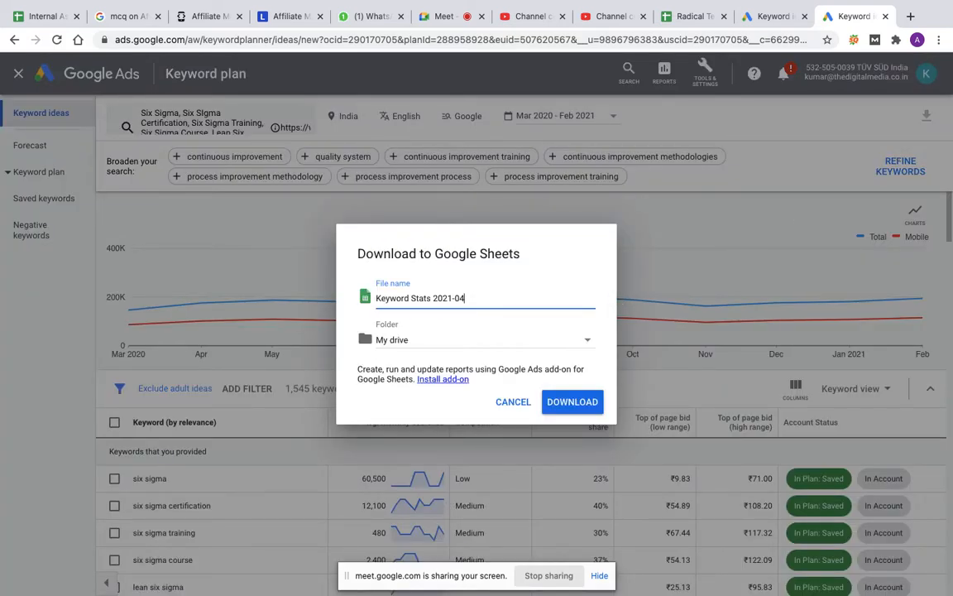
key(BackSpace)
key(BackSpace)
key(BackSpace)
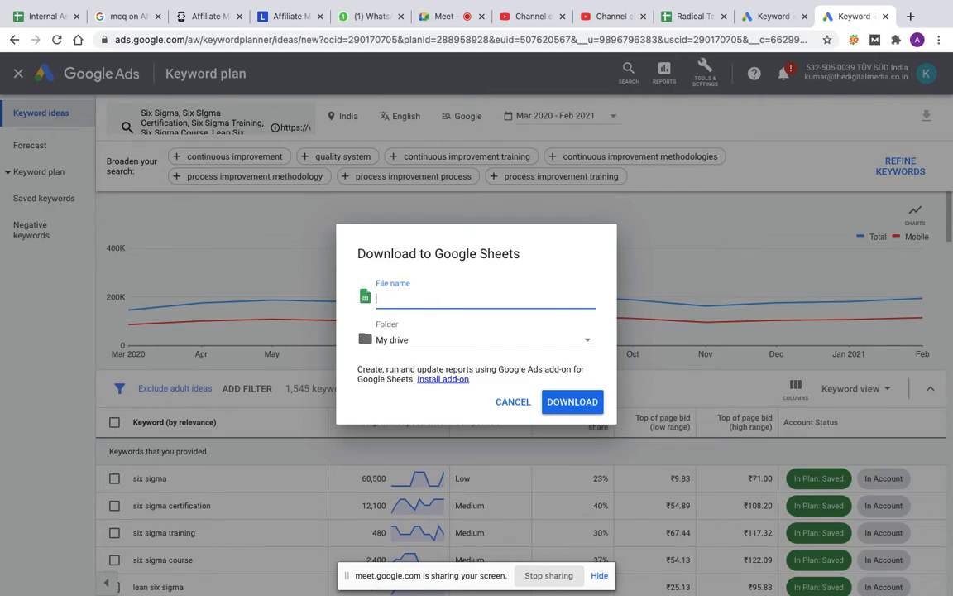
text(Six Sigma Plan)
click(580, 400)
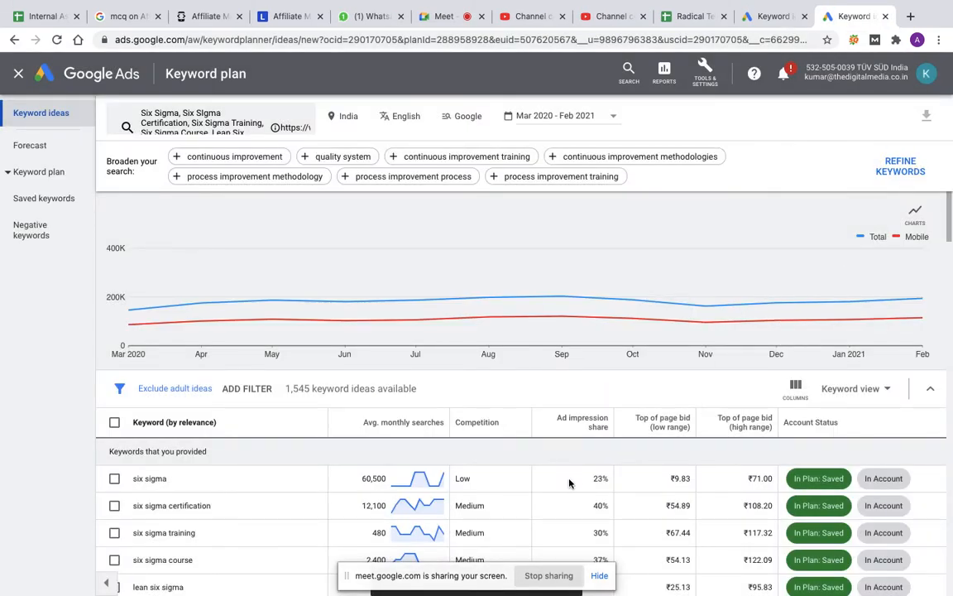
Step: Hide the screen-sharing notice and open the downloaded keyword report in Google Sheets
click(601, 576)
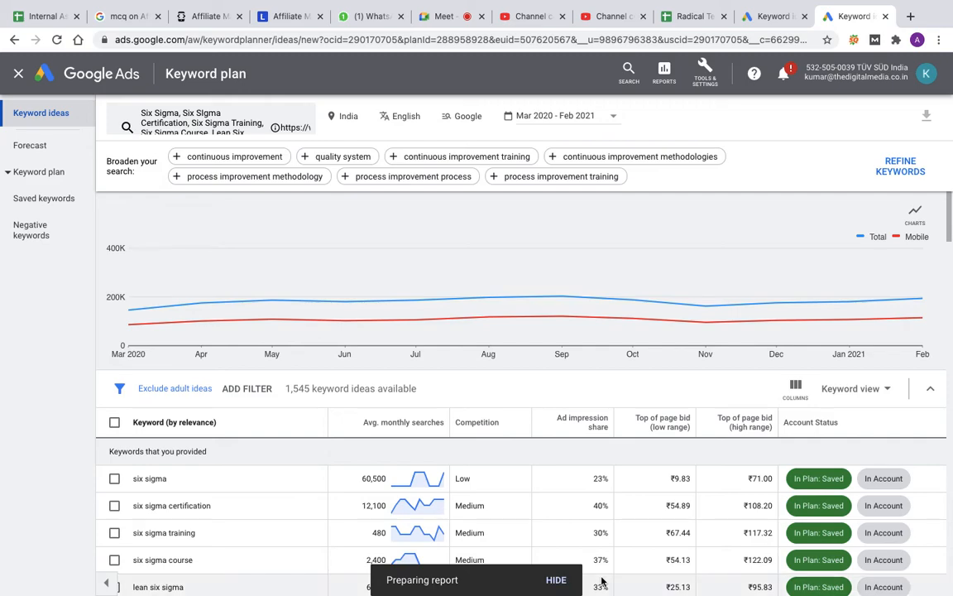
mouse_move(489, 593)
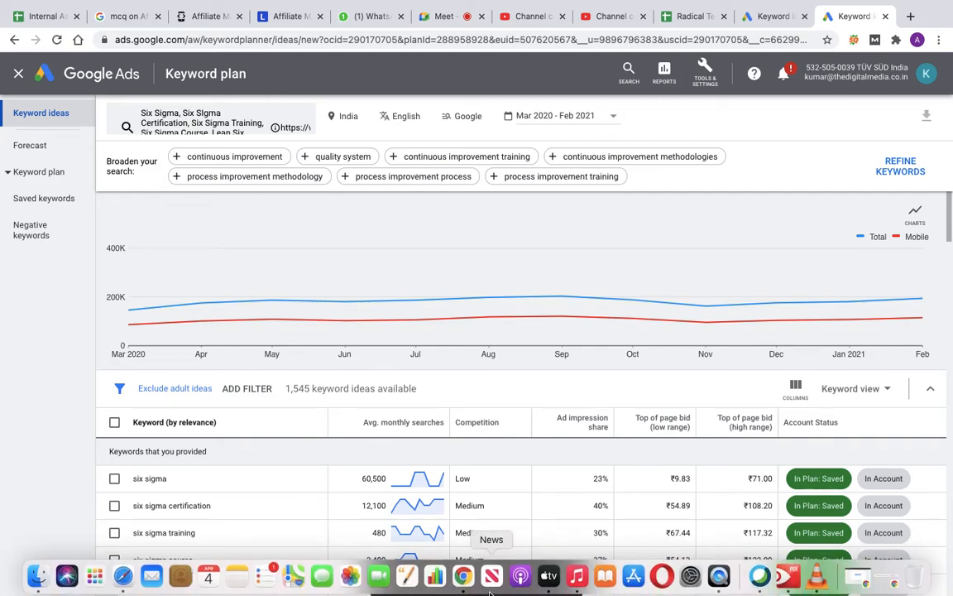
mouse_move(648, 273)
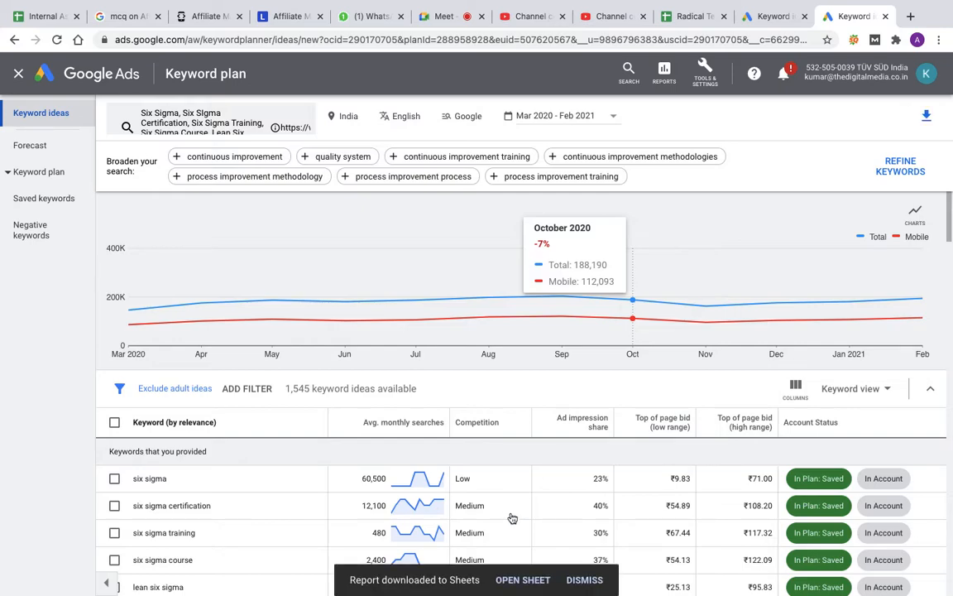
click(521, 580)
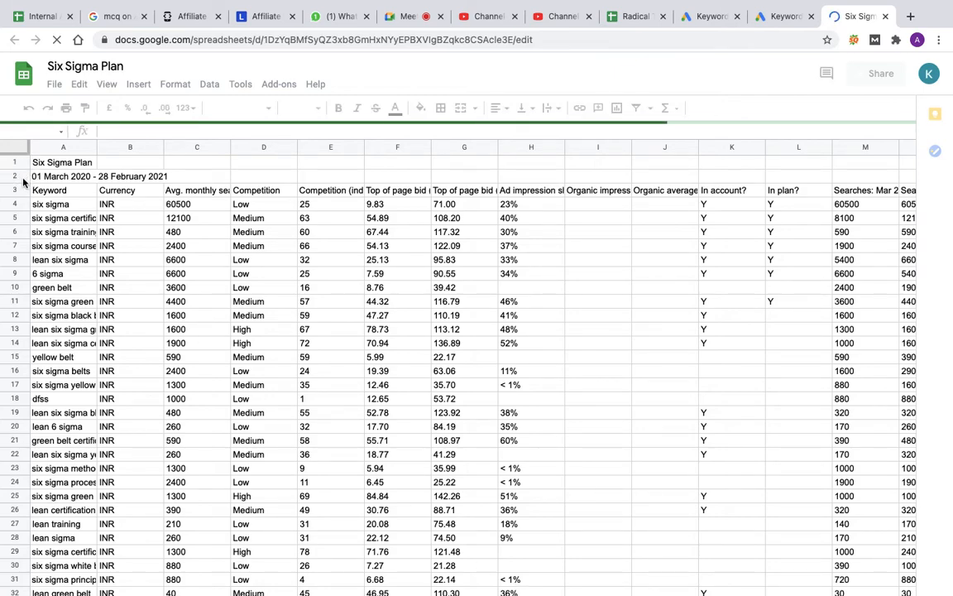
Step: Delete rows 1 and 2, holding the report title and date range, above the column headers
double_click(115, 164)
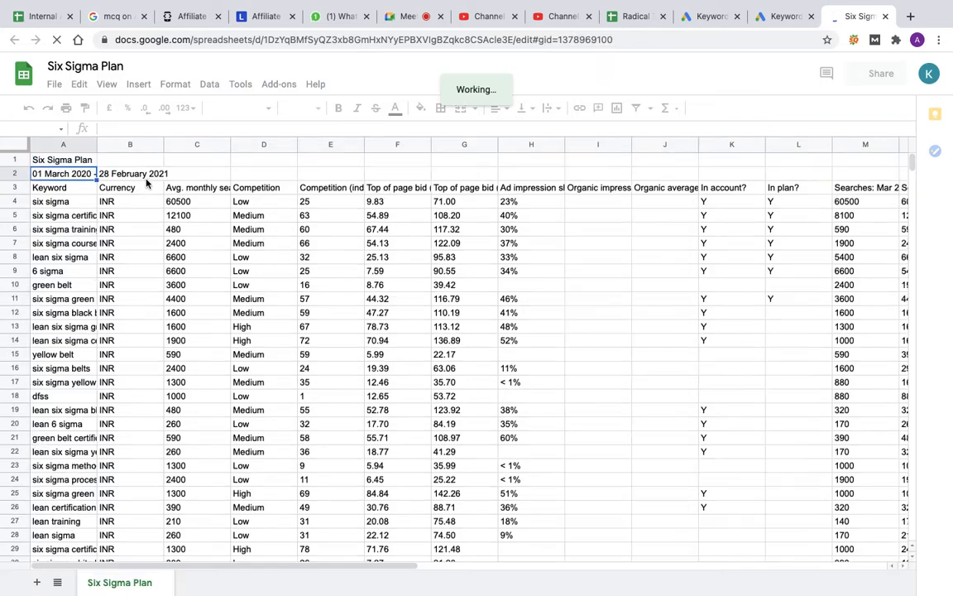
click(147, 180)
click(14, 162)
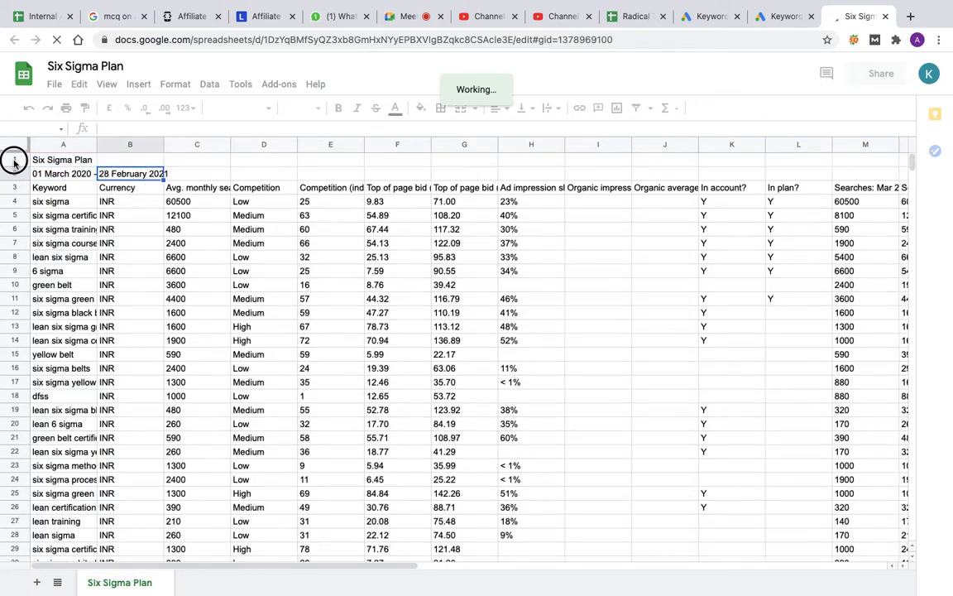
click(81, 174)
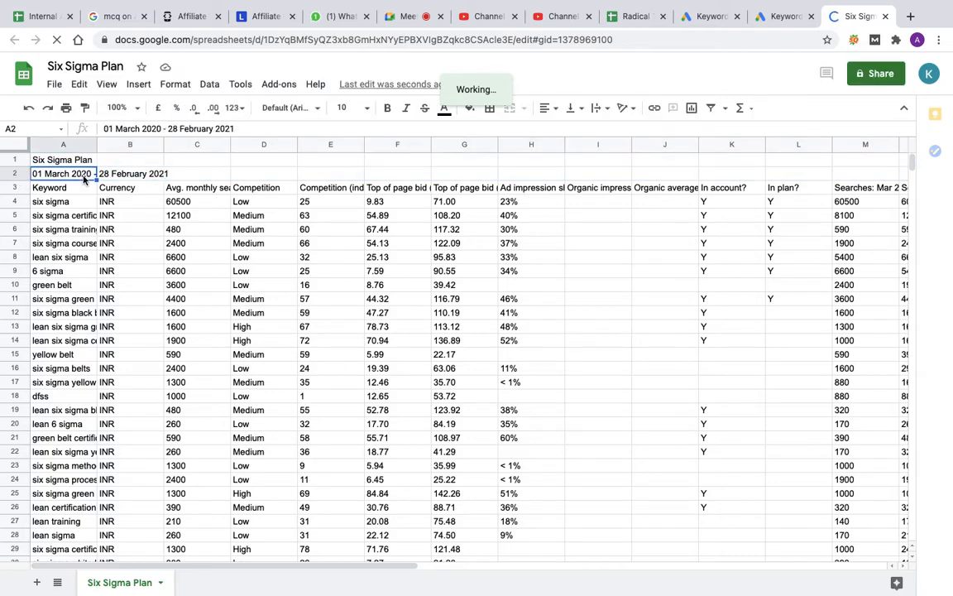
drag(14, 162, 15, 175)
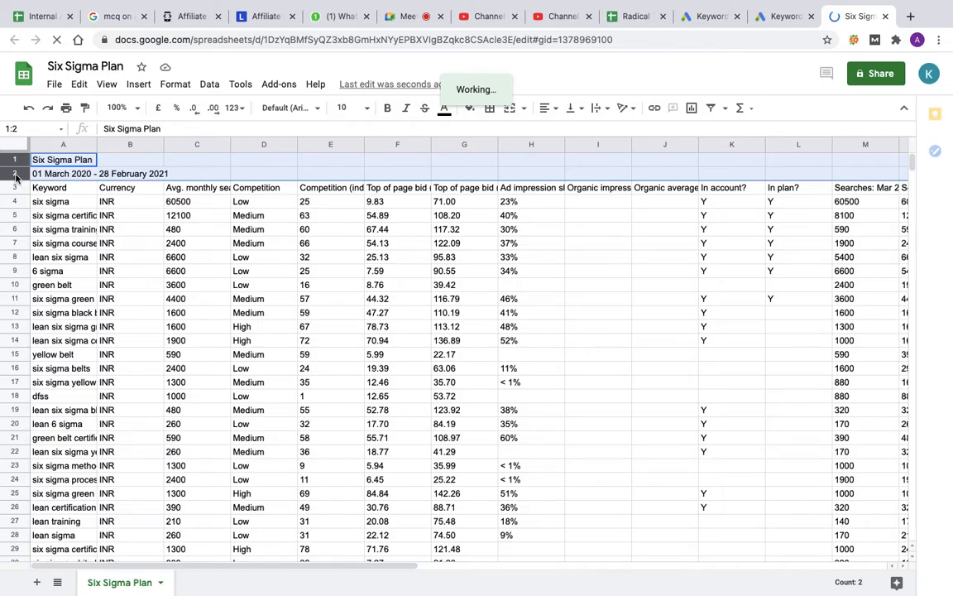
right_click(15, 173)
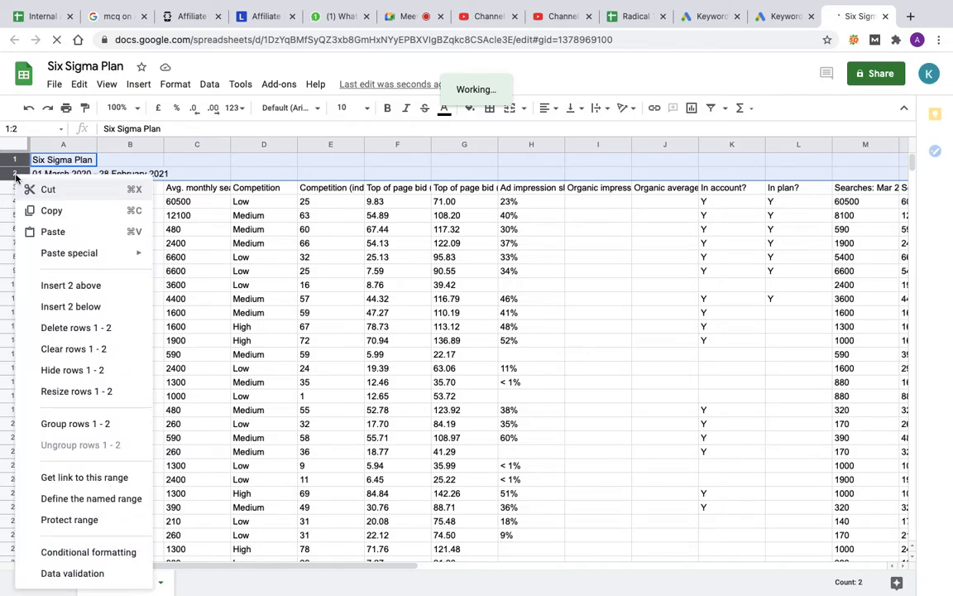
click(81, 329)
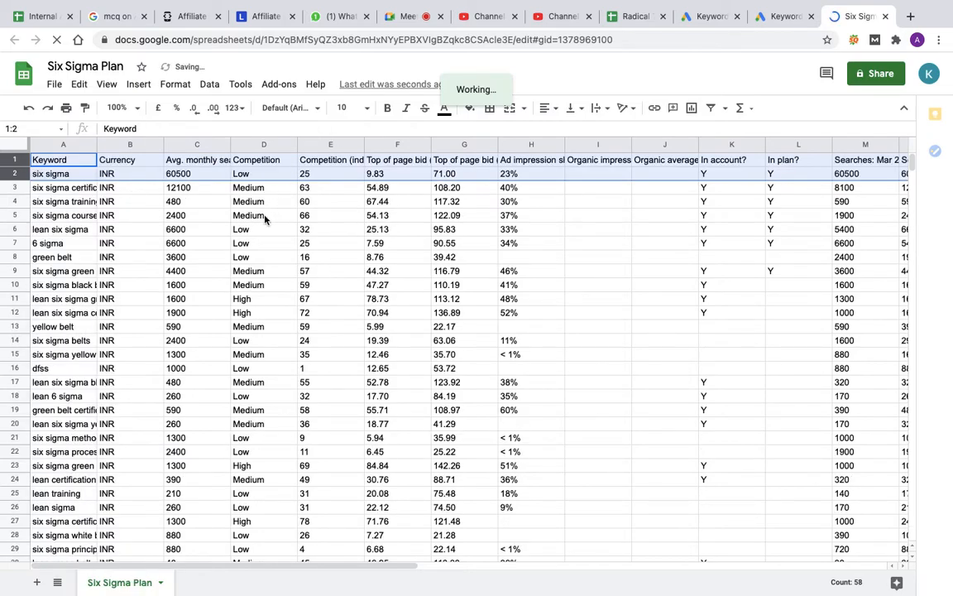
Step: Delete the Currency column and the Competition (indexed value) column from the keyword sheet
click(131, 144)
right_click(132, 145)
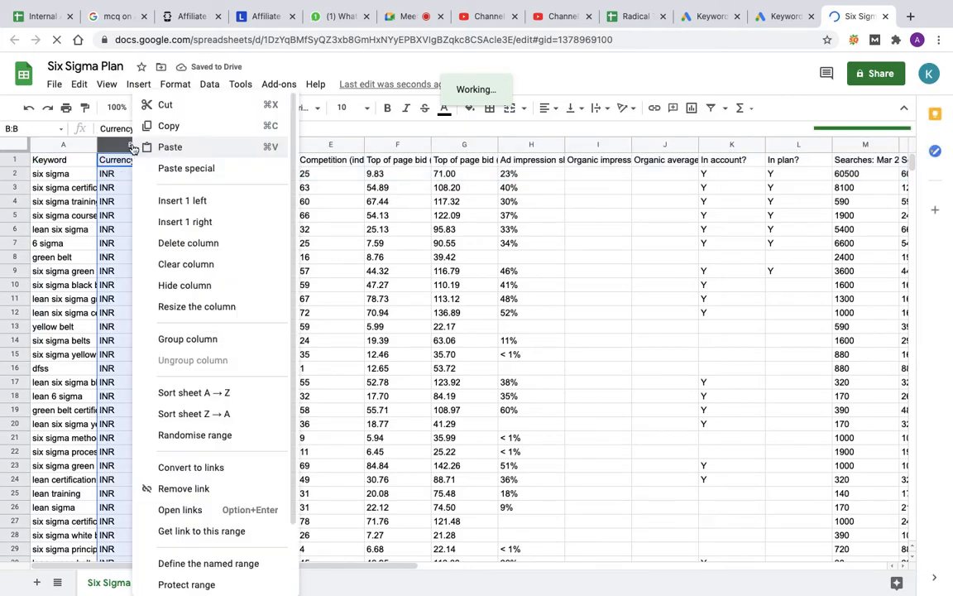
click(199, 246)
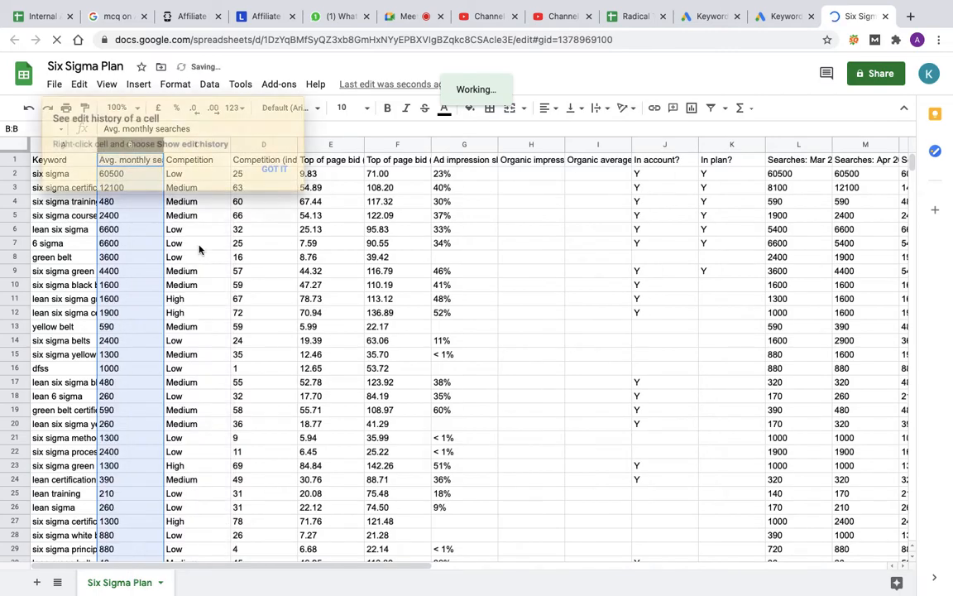
click(274, 169)
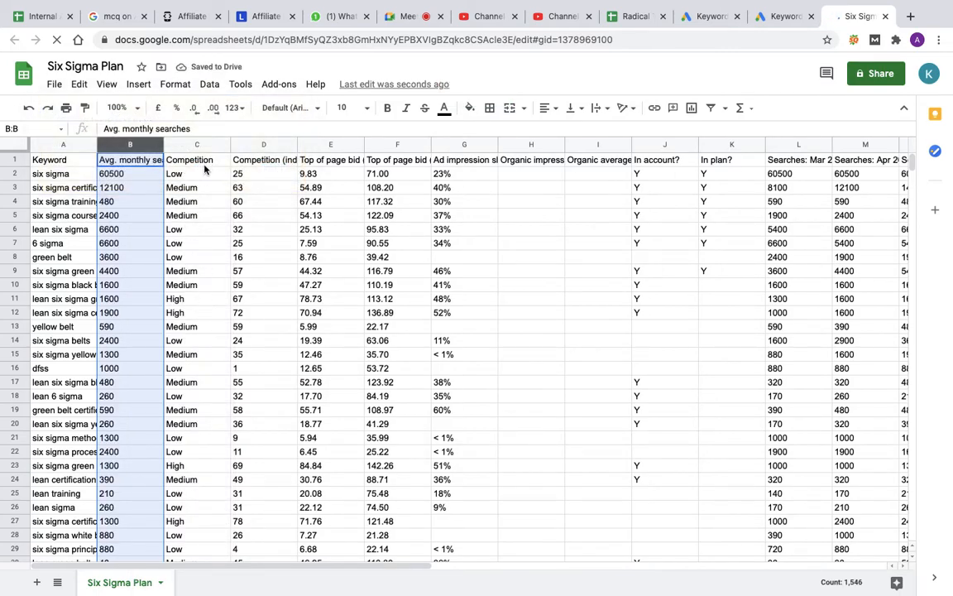
click(264, 148)
right_click(264, 148)
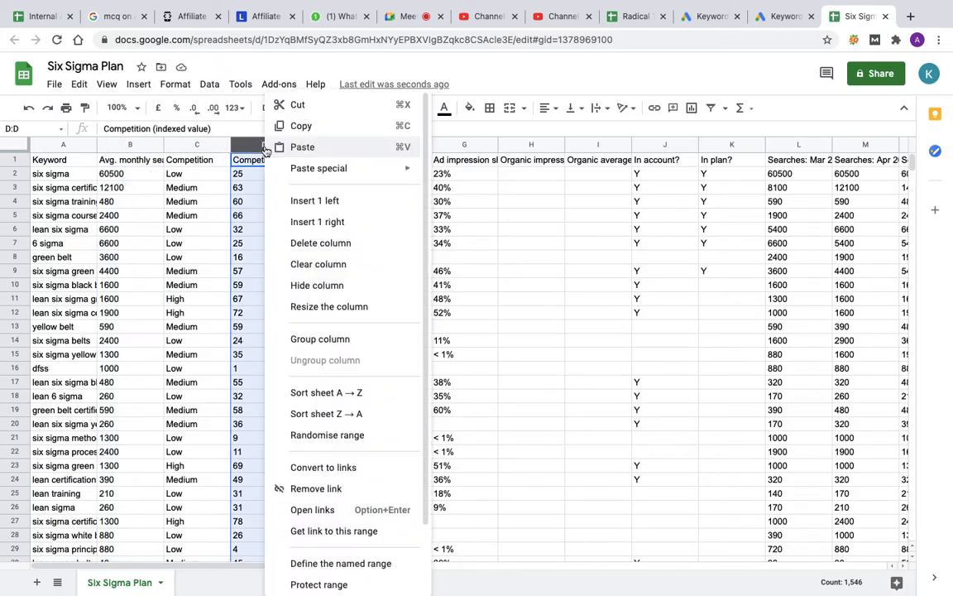
click(319, 242)
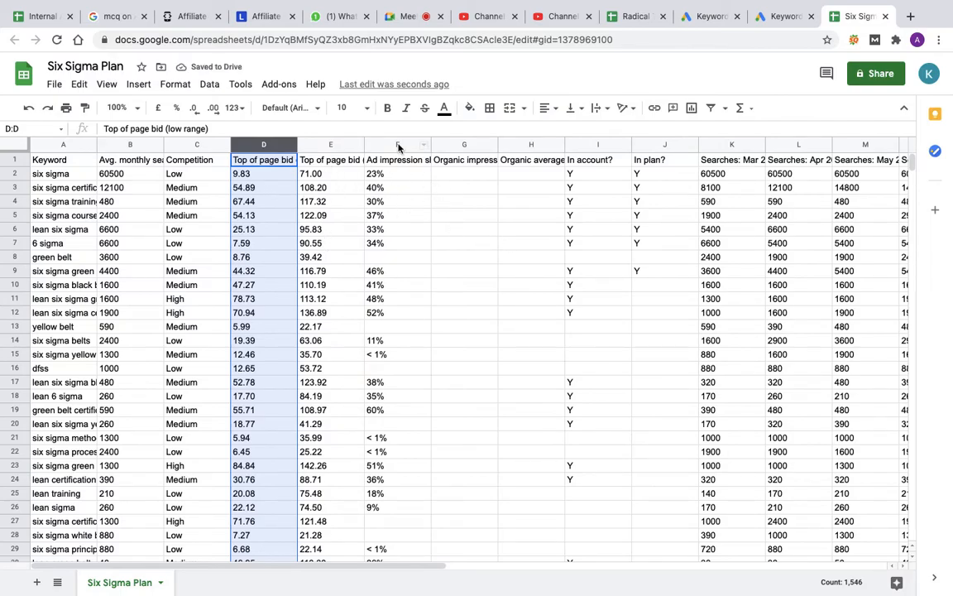
Step: Delete columns F to J, from Ad impression share through In plan?
drag(399, 147, 665, 149)
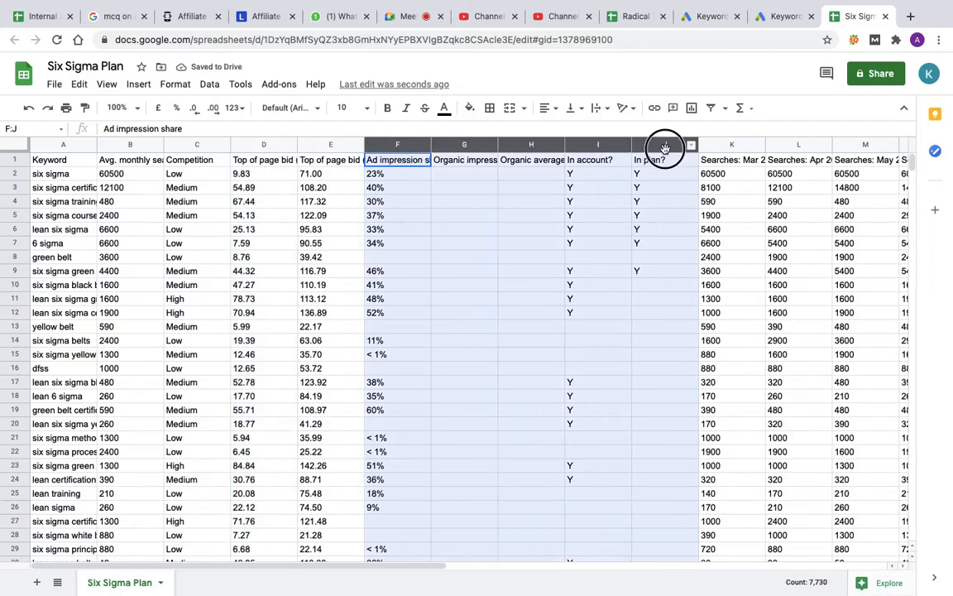
right_click(664, 149)
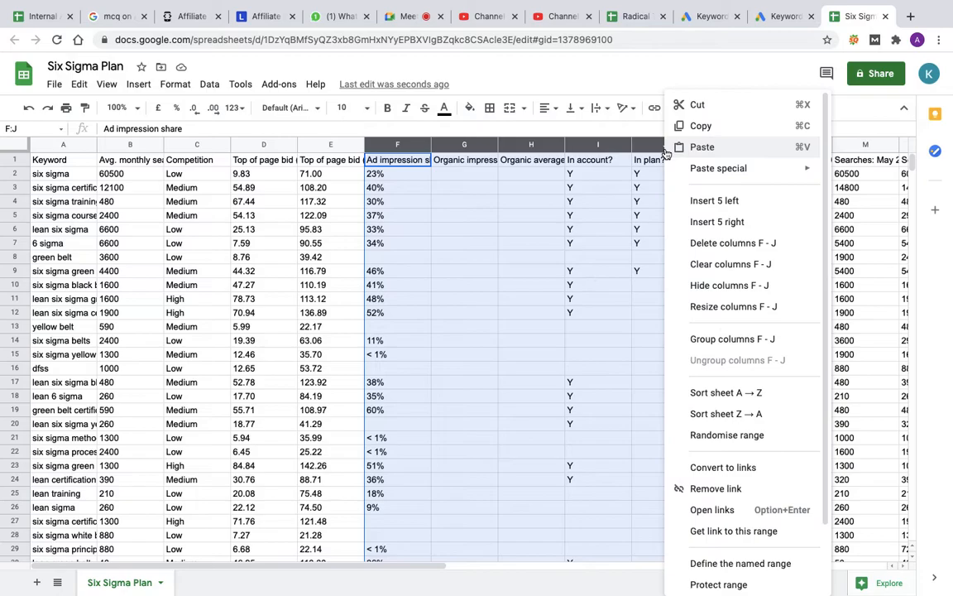
click(715, 243)
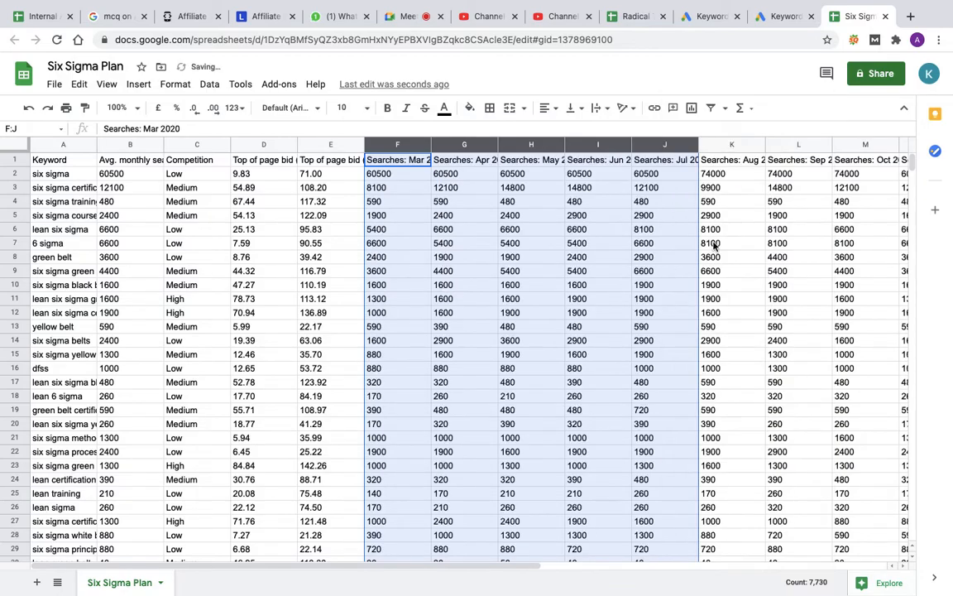
Step: Fit the March to July 2020 search columns to their contents and widen the Keyword column so most keywords are readable
double_click(432, 144)
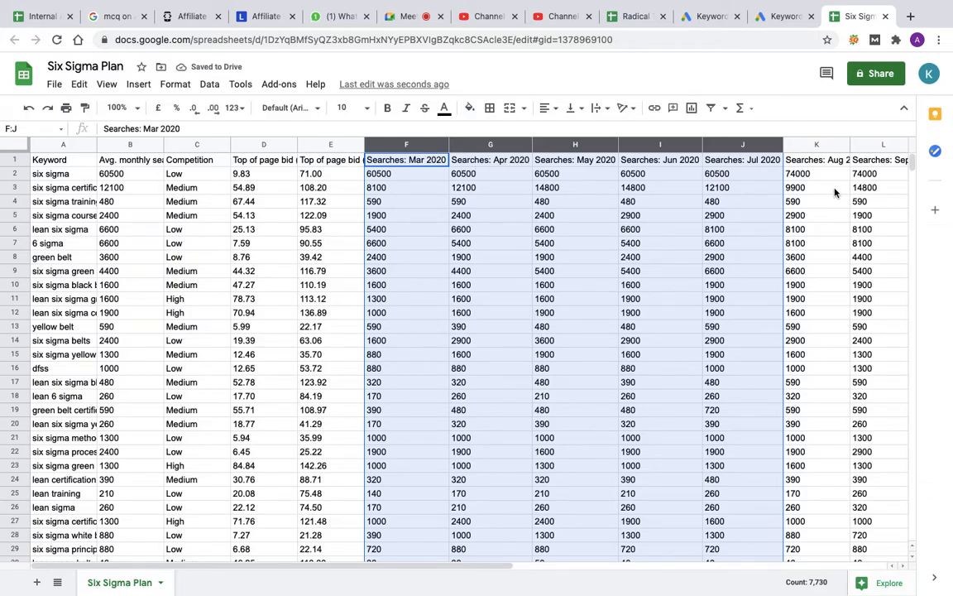
click(601, 284)
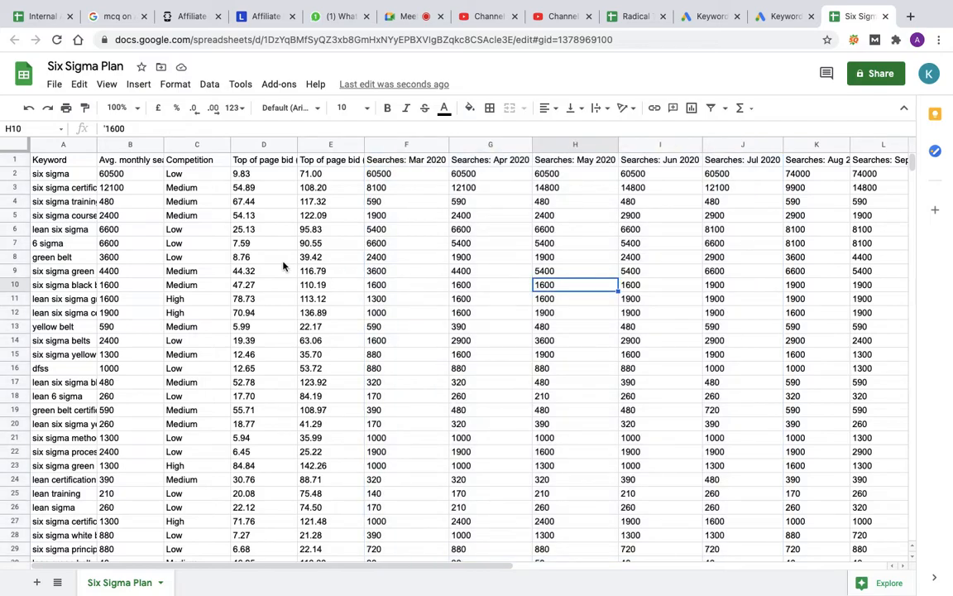
double_click(97, 144)
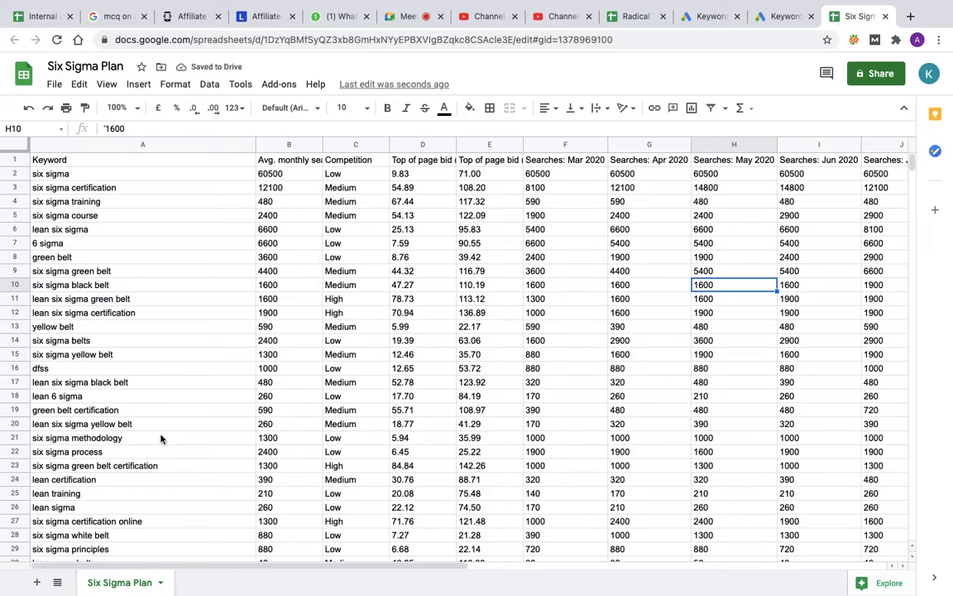
drag(256, 145, 203, 154)
Step: Look through the long list of downloaded keywords with their monthly searches, competition and top of page bids
scroll(171, 422, down, 10)
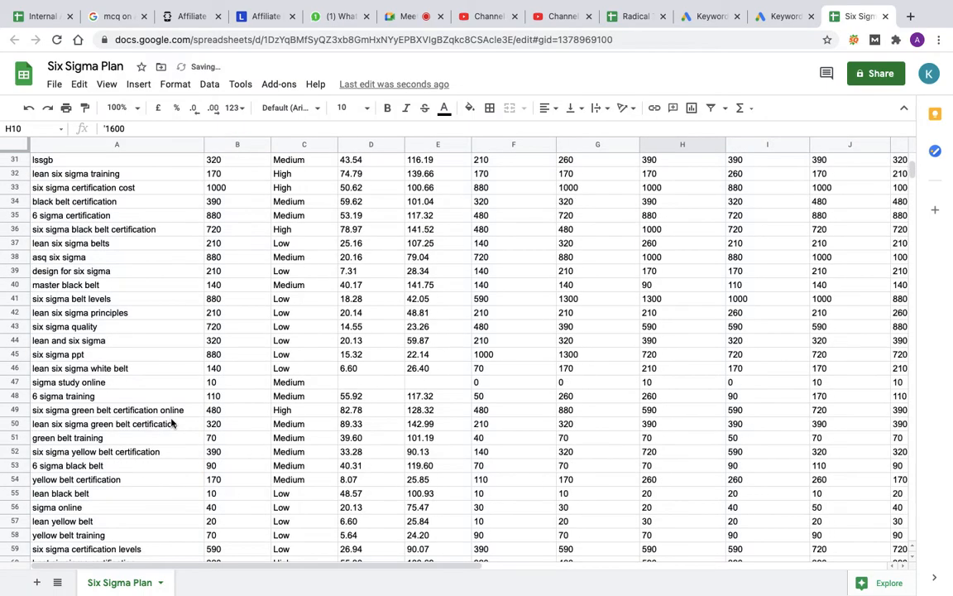
scroll(171, 422, down, 20)
scroll(168, 405, down, 20)
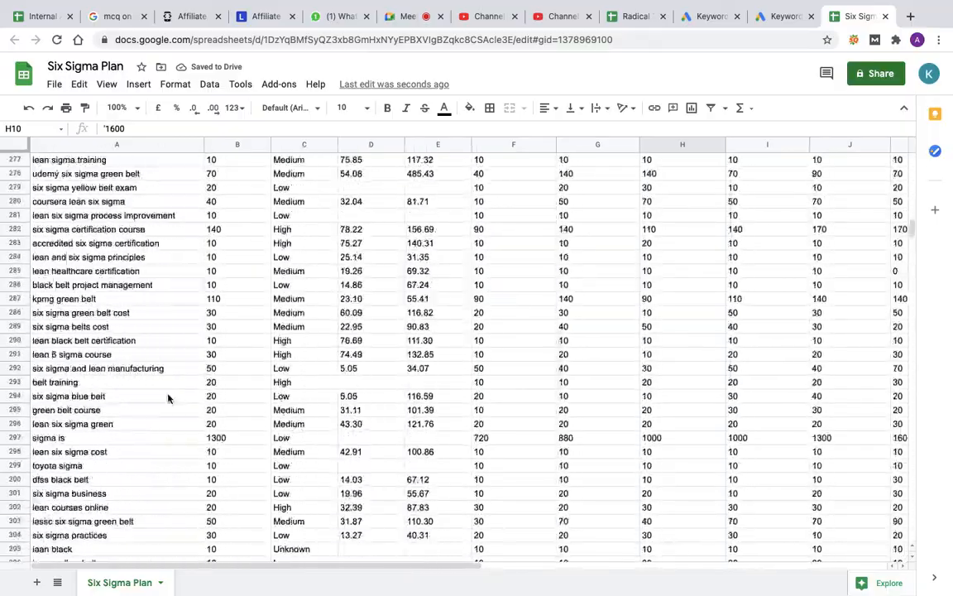
scroll(168, 399, down, 20)
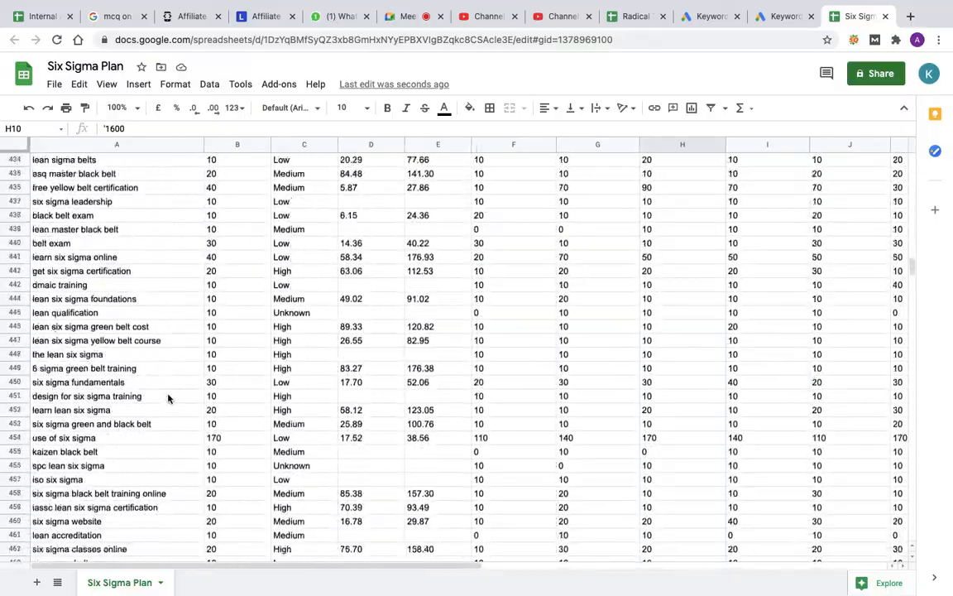
scroll(168, 399, down, 20)
scroll(168, 399, down, 20)
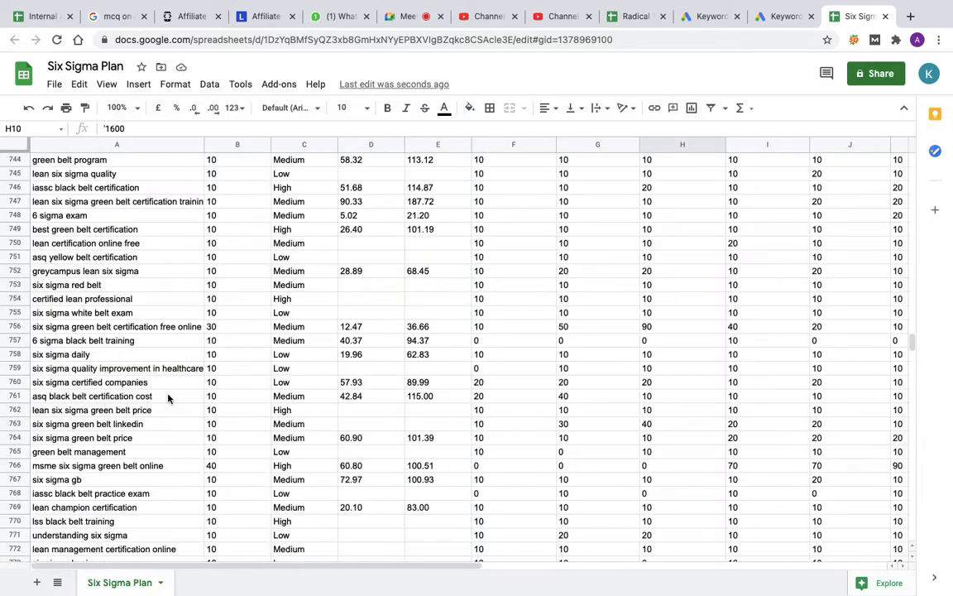
scroll(168, 398, down, 20)
scroll(168, 399, down, 20)
scroll(168, 397, down, 20)
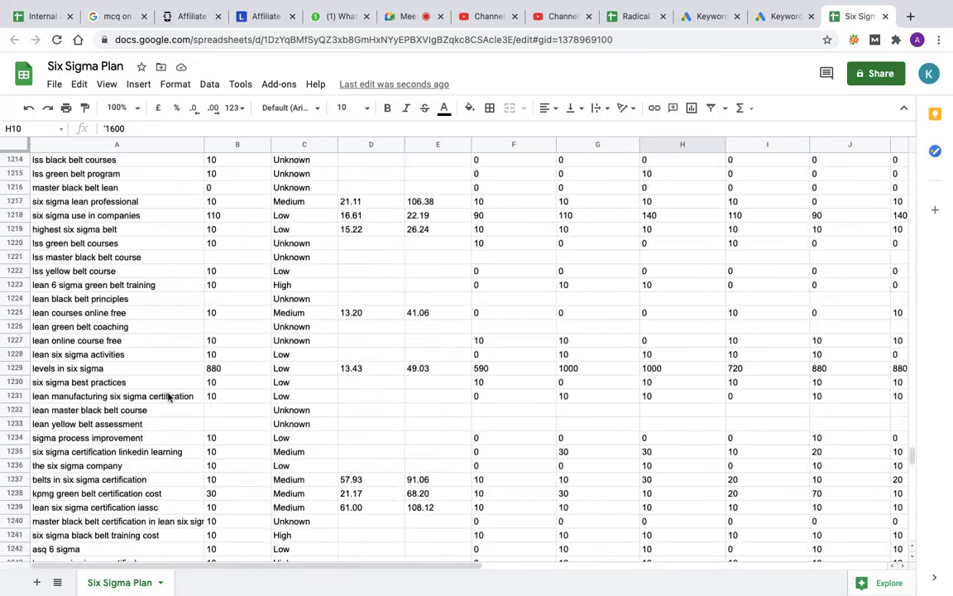
Step: Review the remaining keywords down to the last row of the sheet and return to the header row
scroll(168, 397, down, 1)
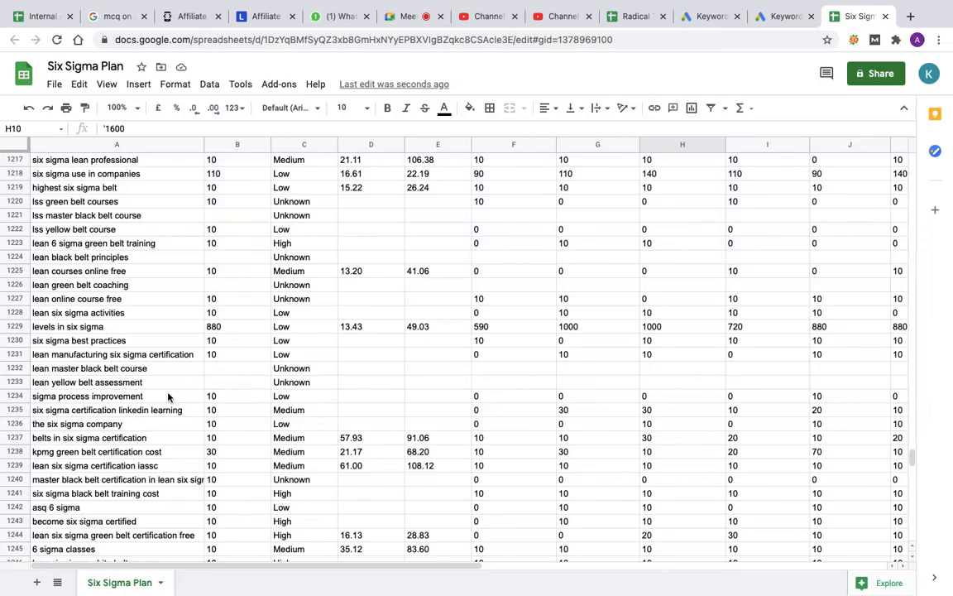
scroll(169, 397, down, 20)
scroll(168, 395, down, 20)
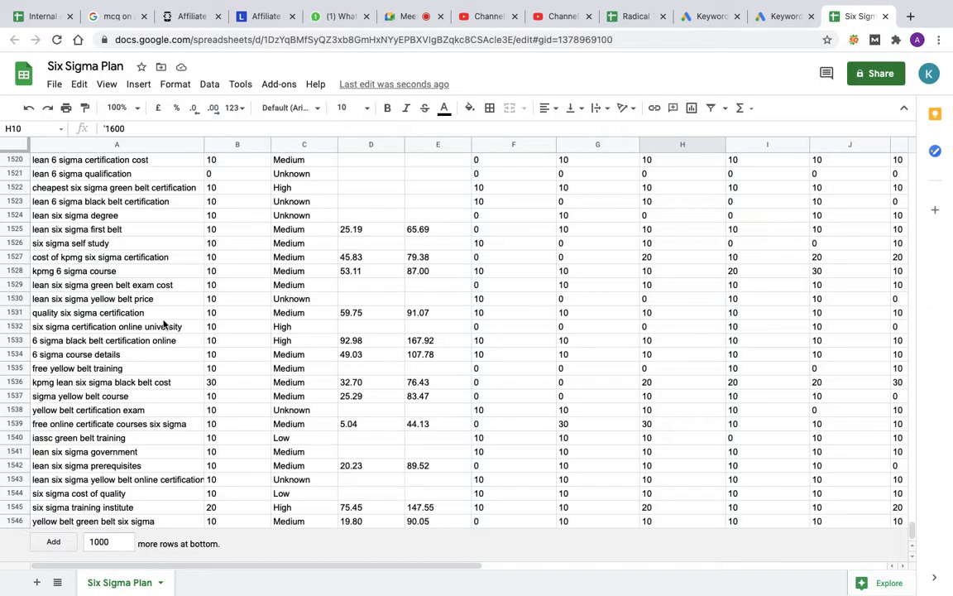
scroll(165, 323, up, 20)
scroll(164, 324, up, 20)
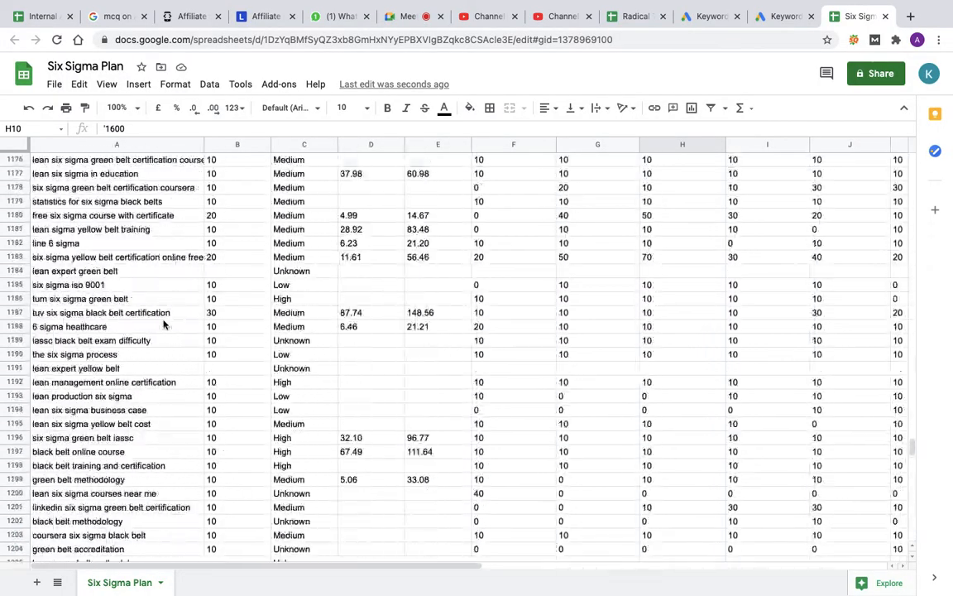
scroll(164, 325, up, 20)
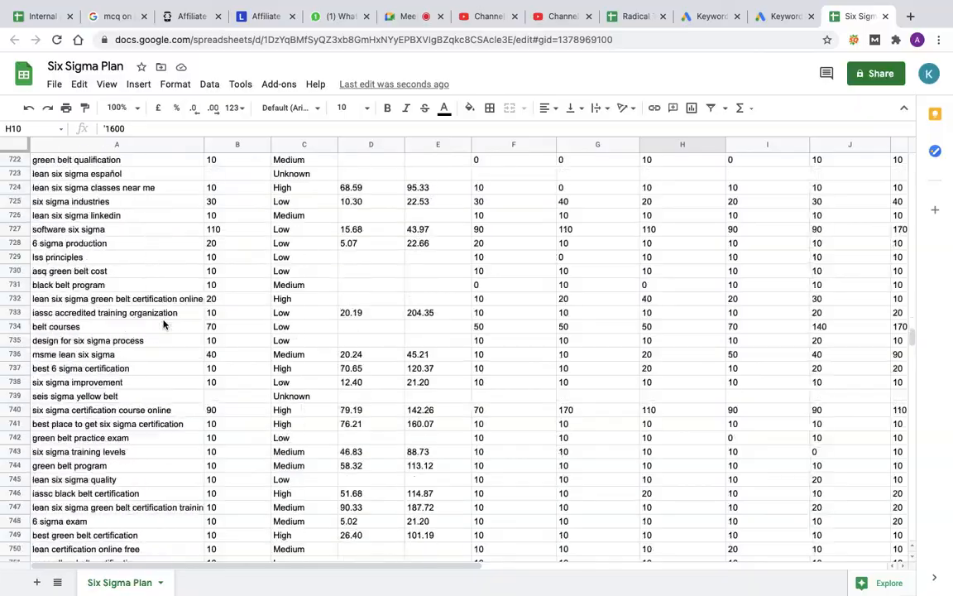
scroll(164, 325, up, 20)
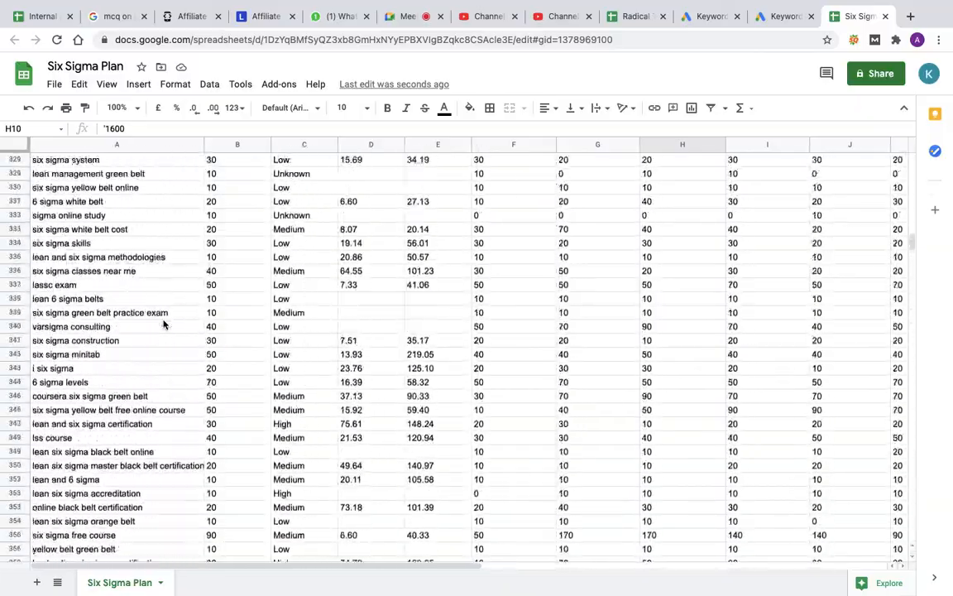
scroll(164, 324, up, 15)
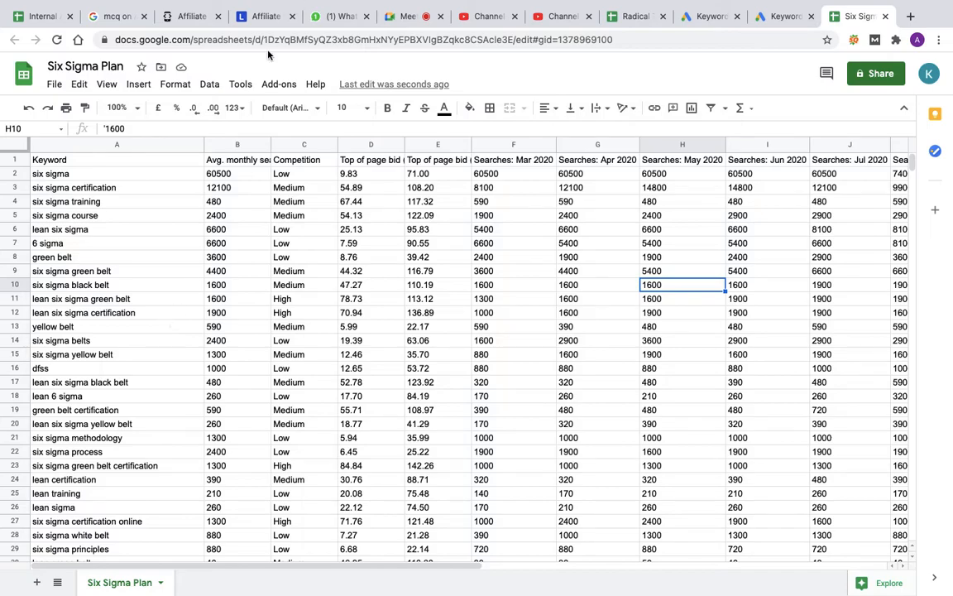
Step: Insert a column between Keyword and Avg. monthly searches and give it the header Adgroup
click(234, 146)
right_click(233, 145)
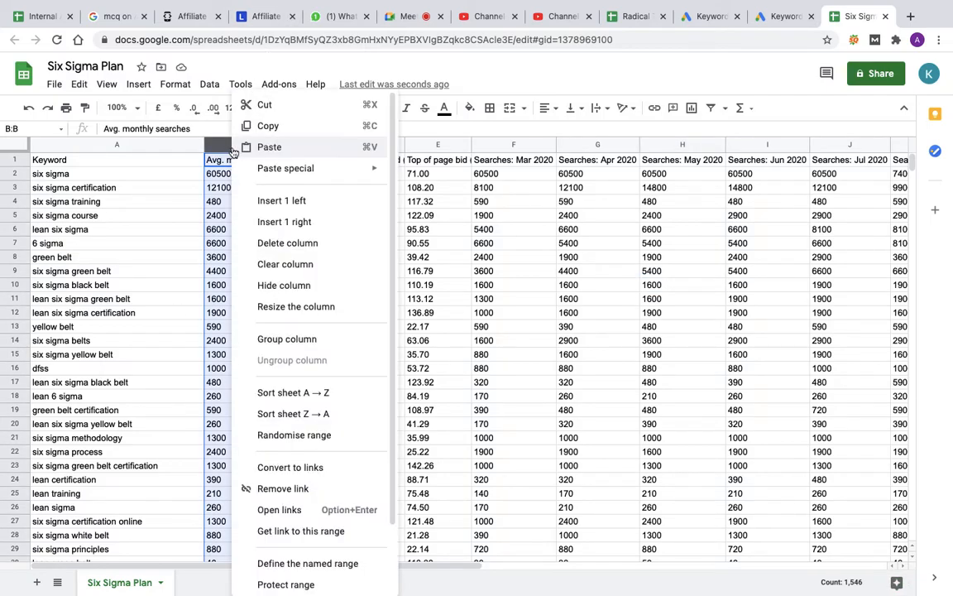
click(263, 198)
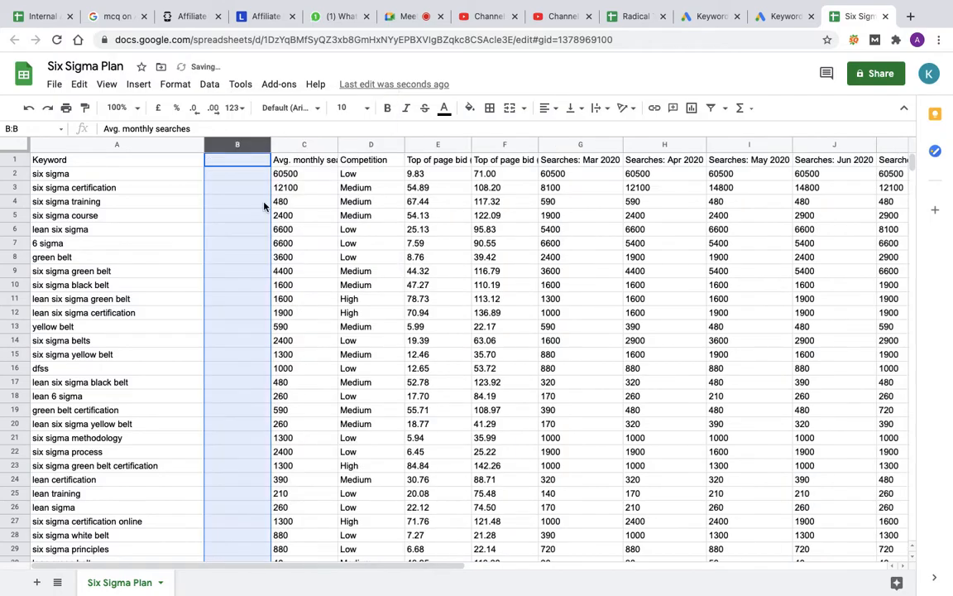
click(235, 164)
text(Adgroup)
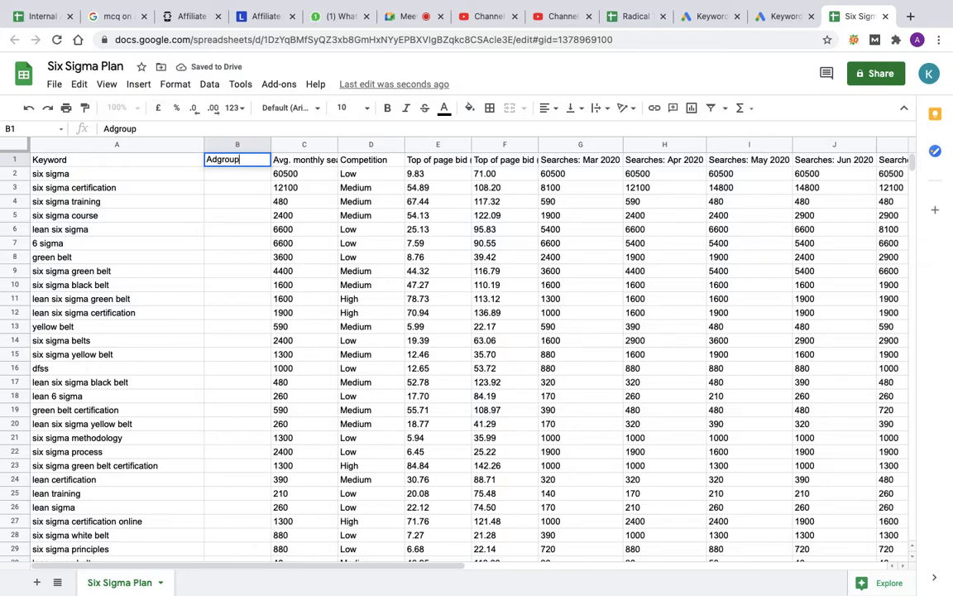
key(BackSpace)
click(217, 157)
click(234, 180)
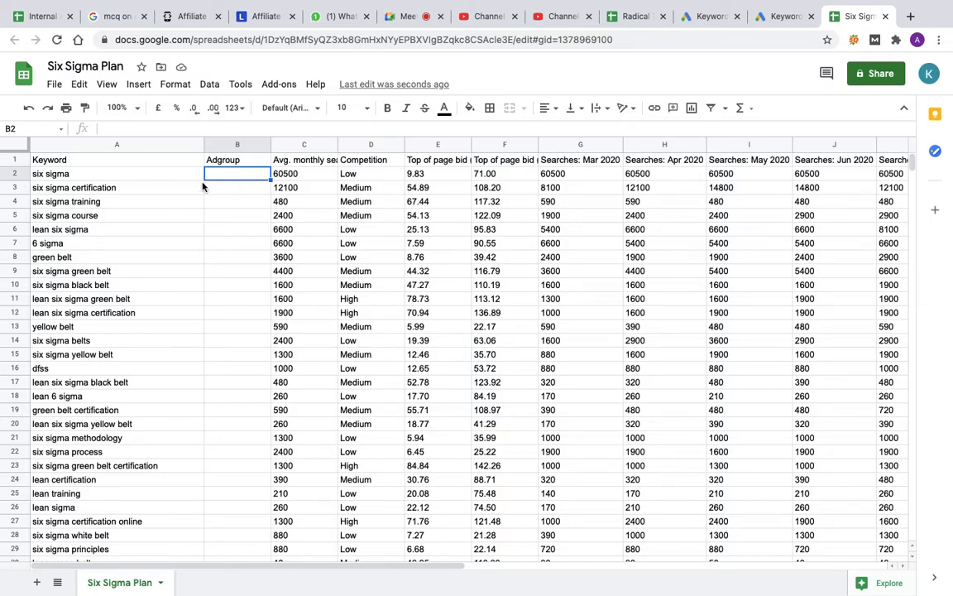
click(177, 175)
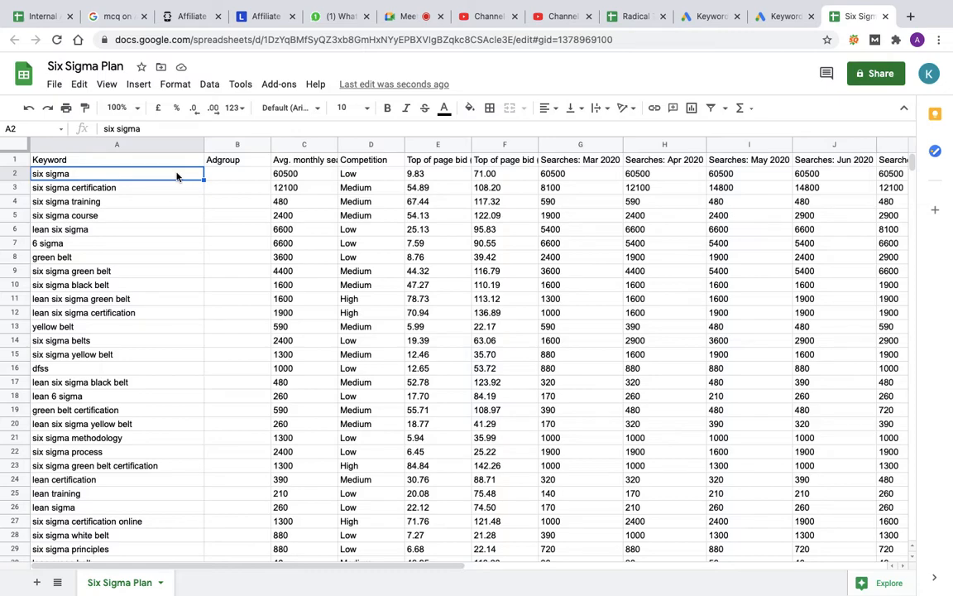
Step: Add a new sheet to the spreadsheet and enter the label Research Intent Keywords in cell D4
click(37, 582)
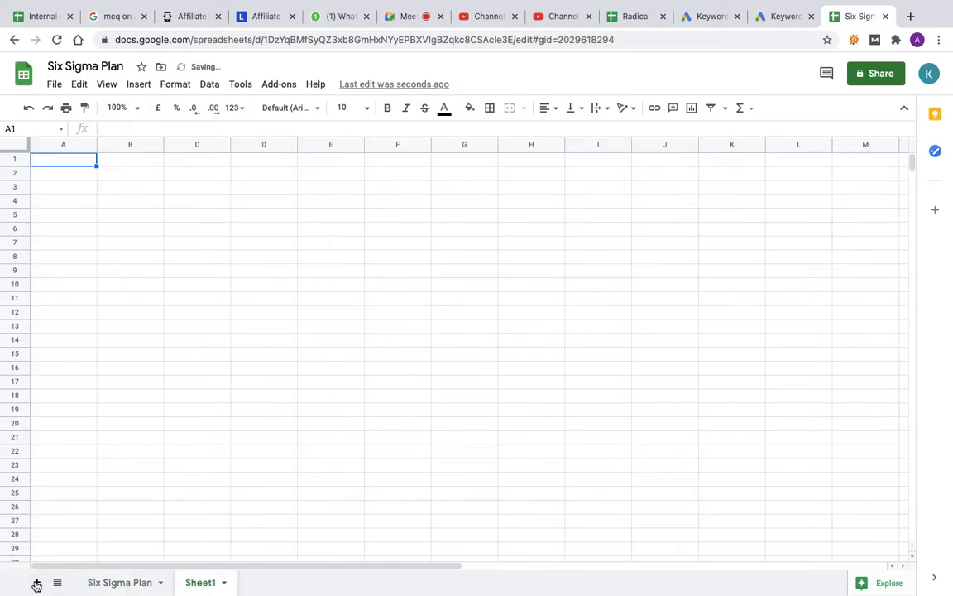
click(235, 208)
text(Researdc)
key(BackSpace)
key(BackSpace)
key(BackSpace)
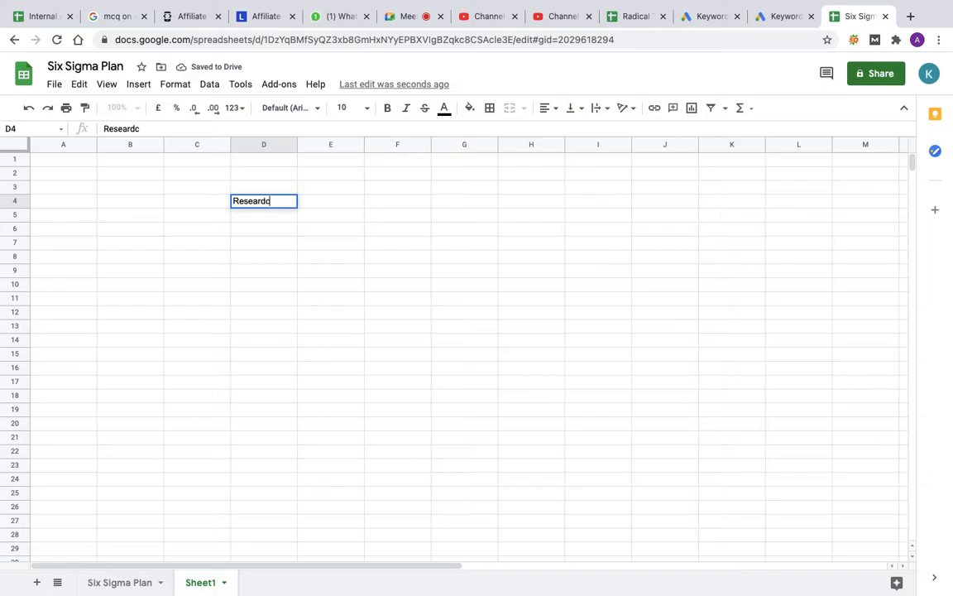
text(rch In)
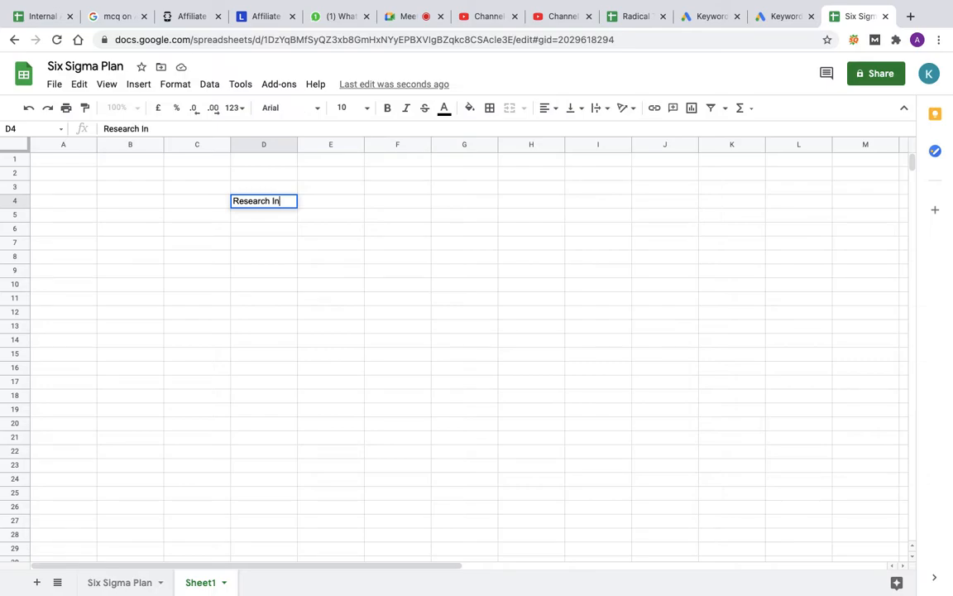
text(tent Keywords)
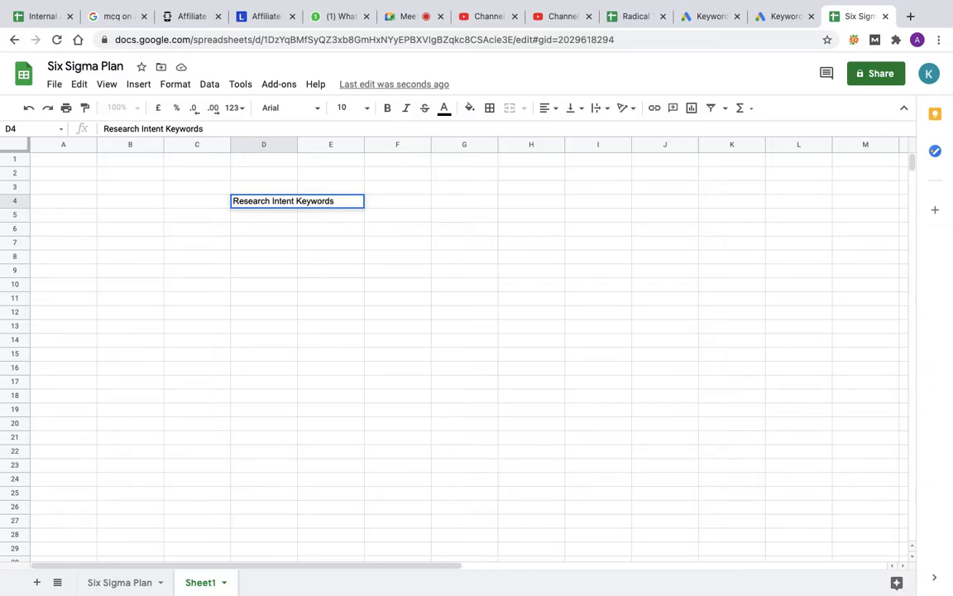
key(Return)
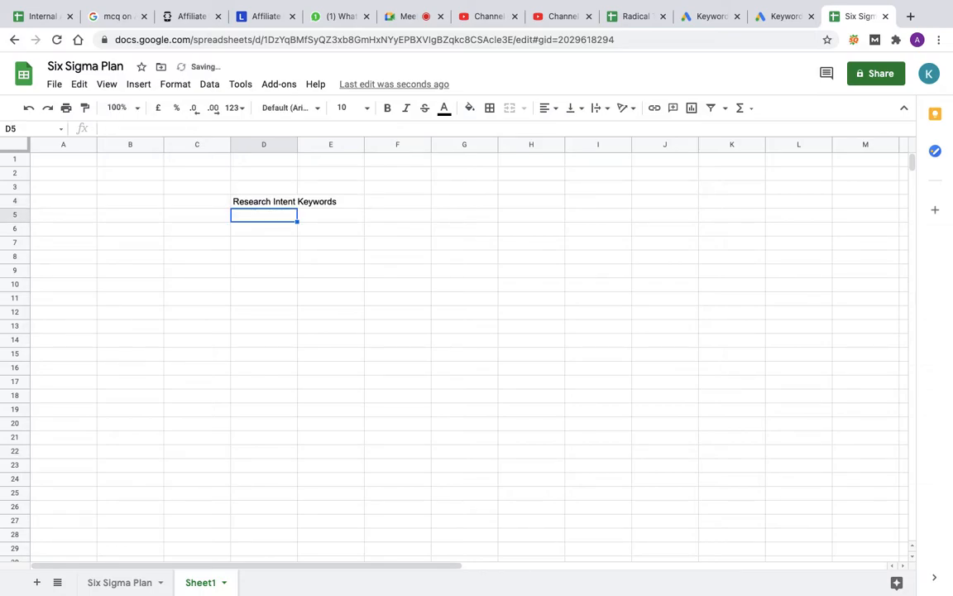
Step: Widen column D and extend the D4 label to read Research Intent Keywords / Generic Keywords
drag(295, 141, 426, 142)
double_click(358, 203)
text(/ Gene)
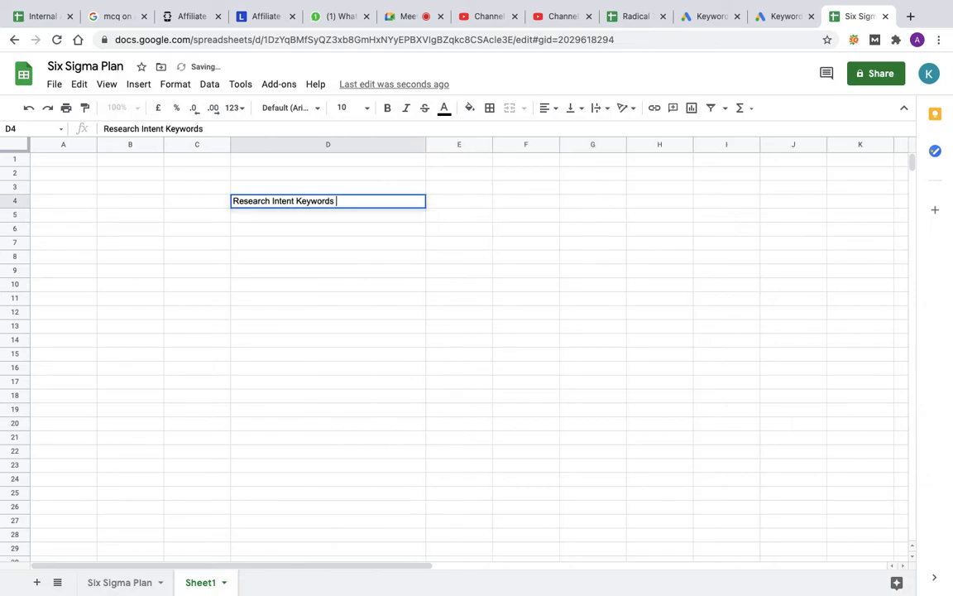
text(r)
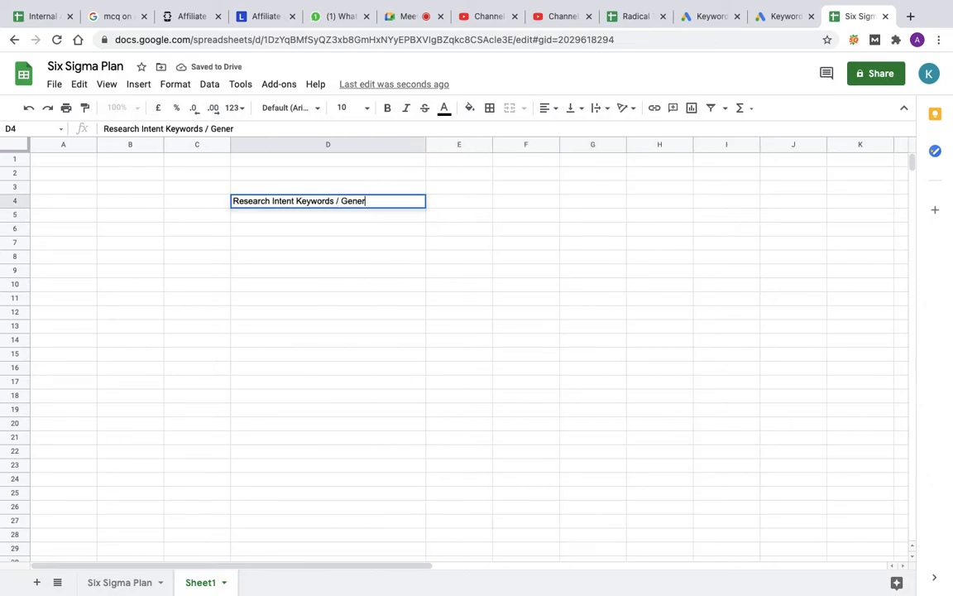
text(ic Keywords)
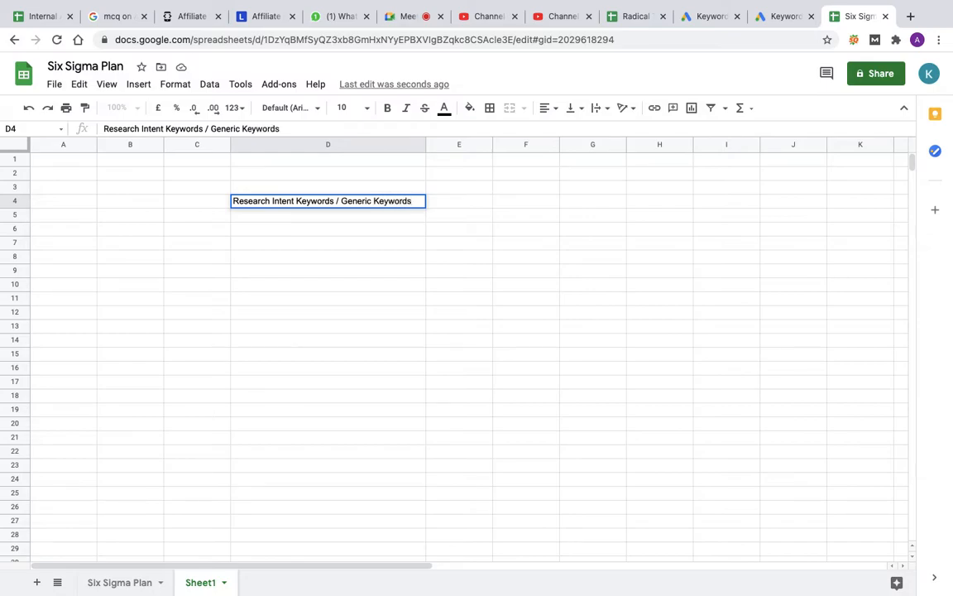
key(Return)
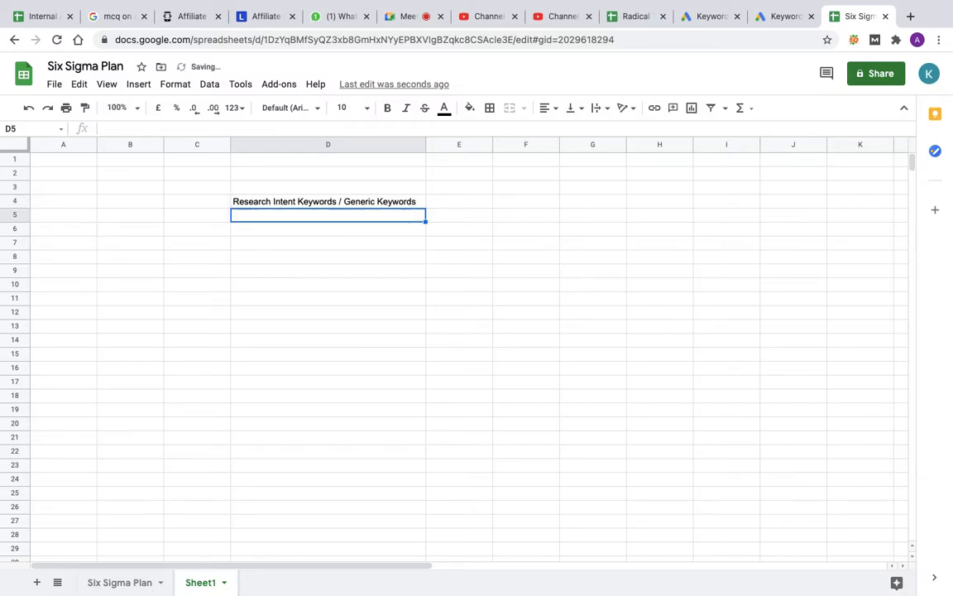
Step: Enter Advanced Research Intented Keywords as the second keyword category in D5
text(Advance)
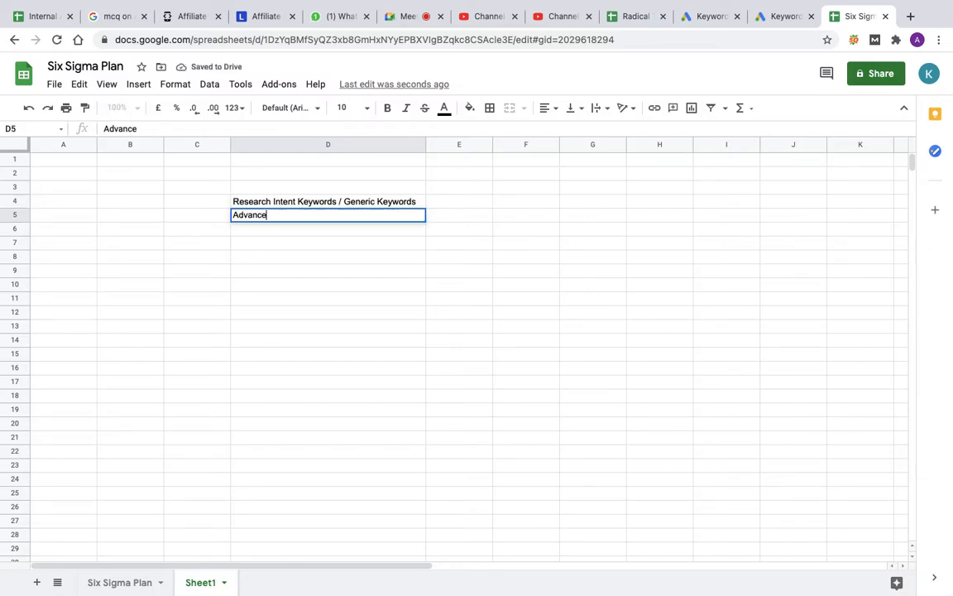
text(d Research Intente)
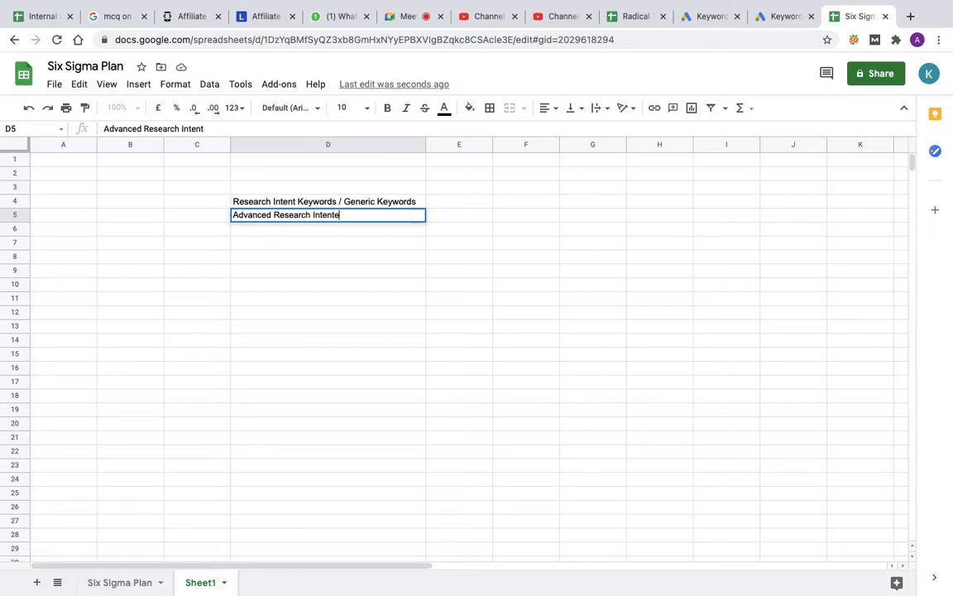
text(d Keywords)
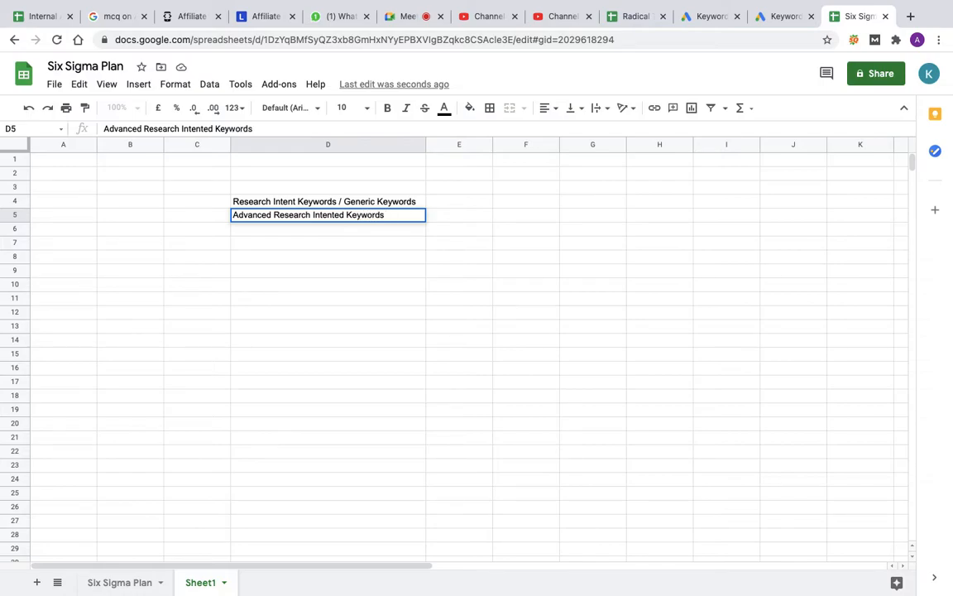
key(Return)
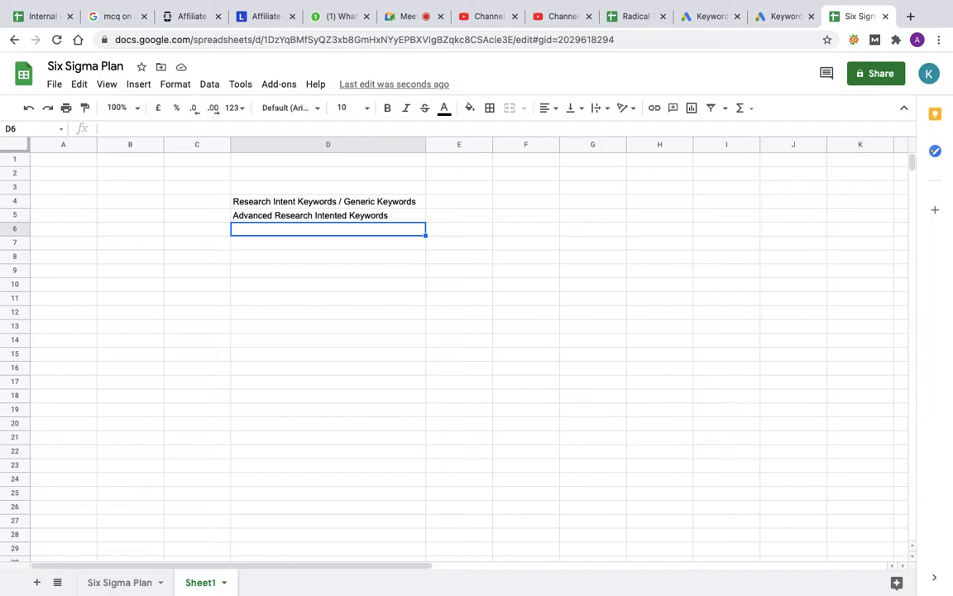
Step: Add Buying Intent Keywords as the third keyword category in D6
text(Buying Intent Keywords)
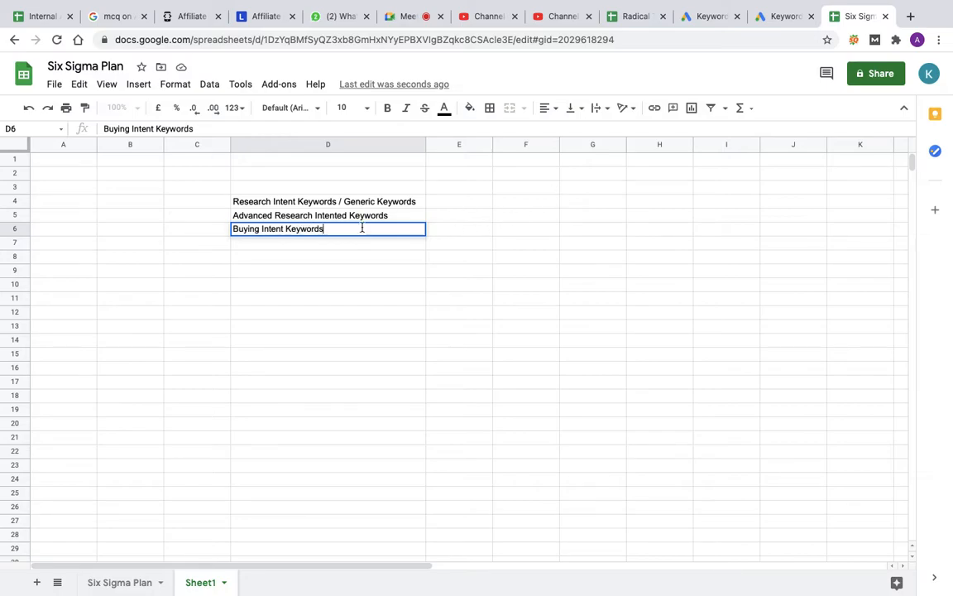
Step: Add the header Priority in E3, above the cells beside the keyword categories
click(458, 190)
text(Priority)
key(Return)
key(Return)
key(Return)
key(Return)
key(Return)
Step: Assign priority 1 to Buying Intent, 2 to Advanced Research and 3 to Research Intent / Generic keywords
text(1)
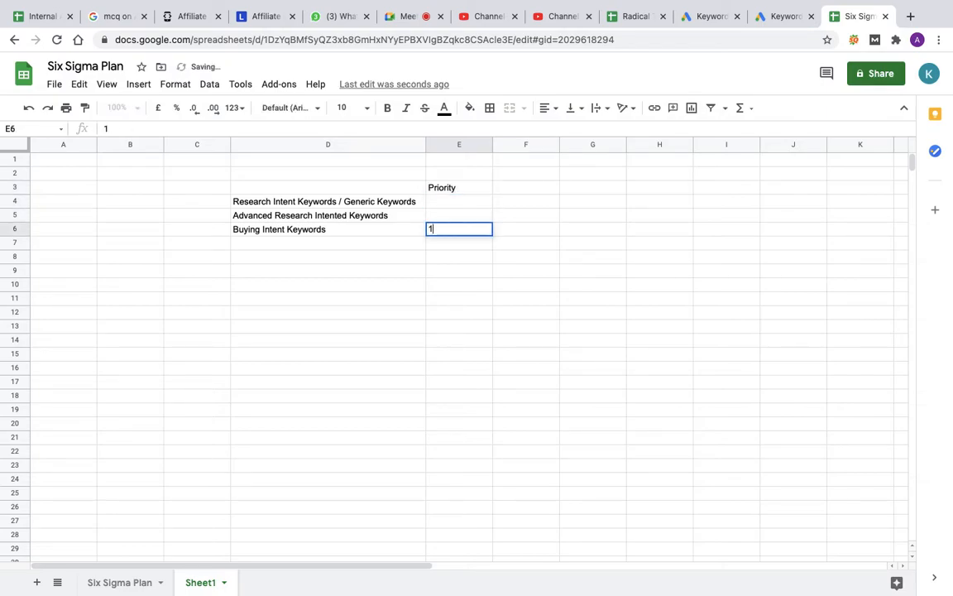
key(Up)
text(2)
key(Up)
text(3)
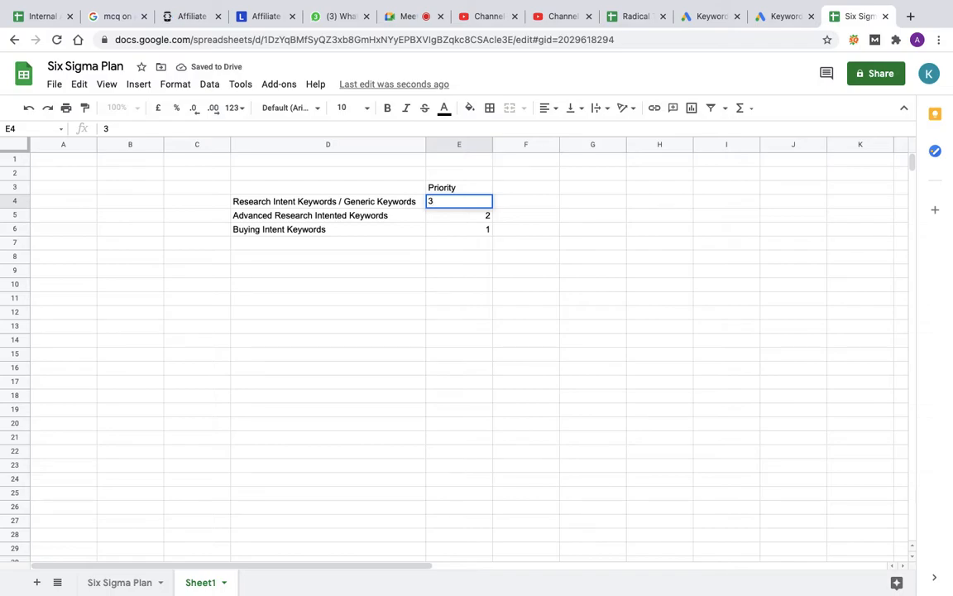
key(Tab)
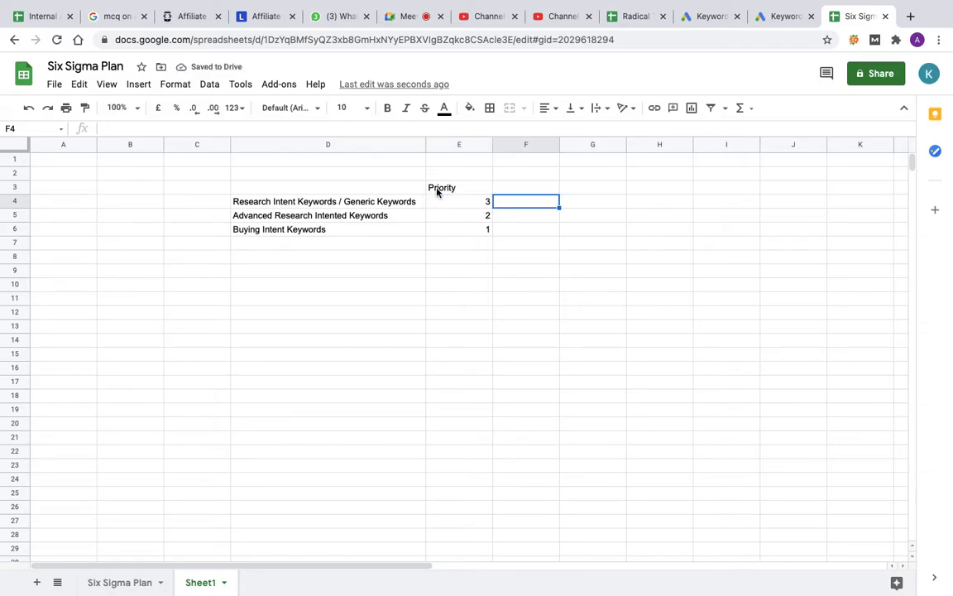
Step: Enter the label Negative in C4, beside the research intent keyword category
click(259, 206)
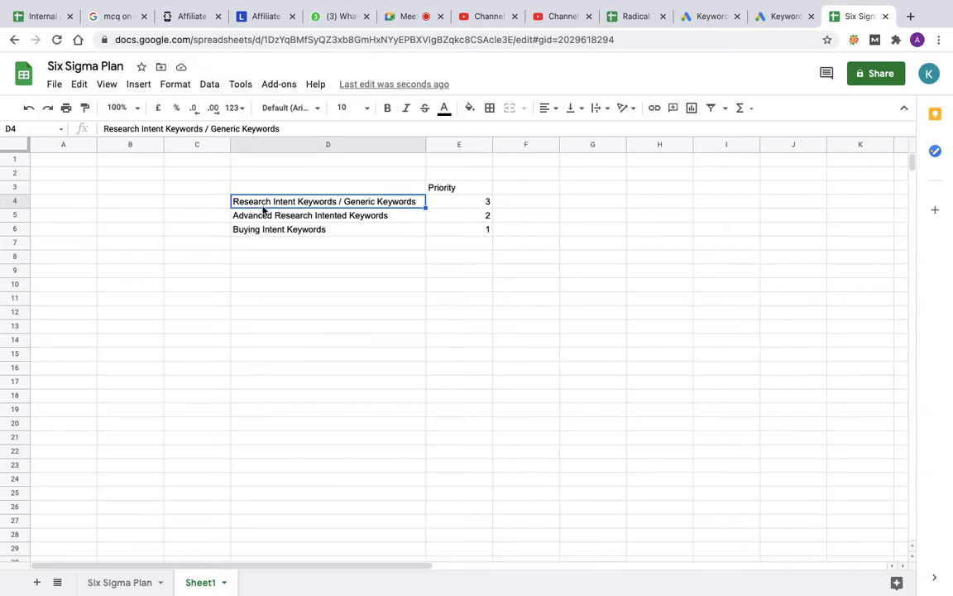
key(Left)
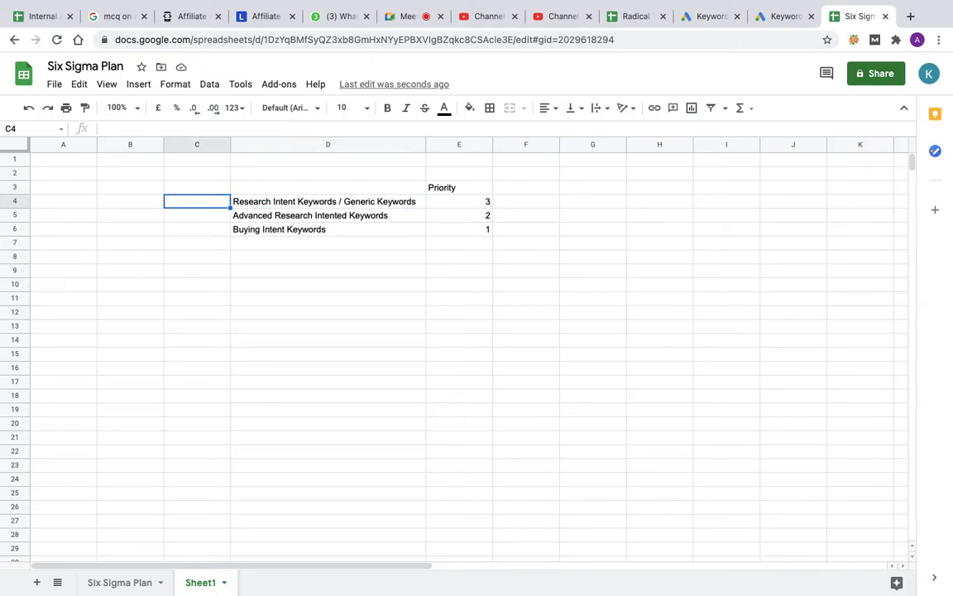
text(Negative)
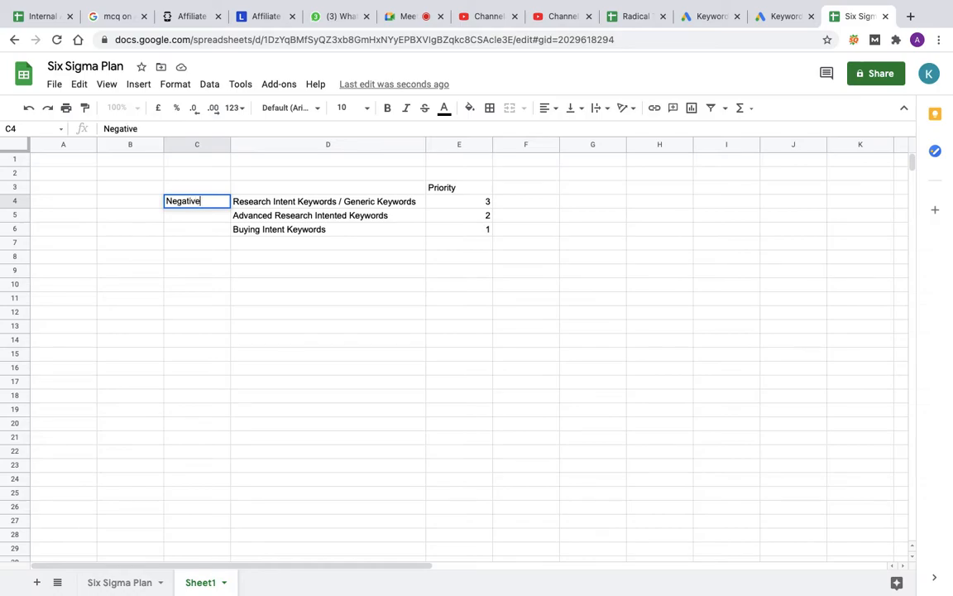
Step: Enter the example search phrase 2bhk flat in Pune in B11
click(143, 306)
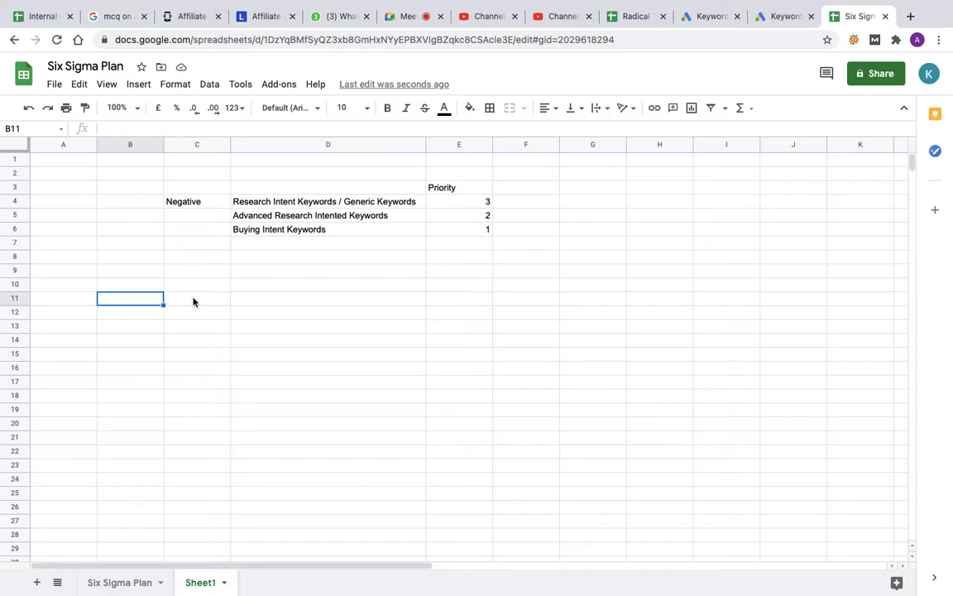
text(2b)
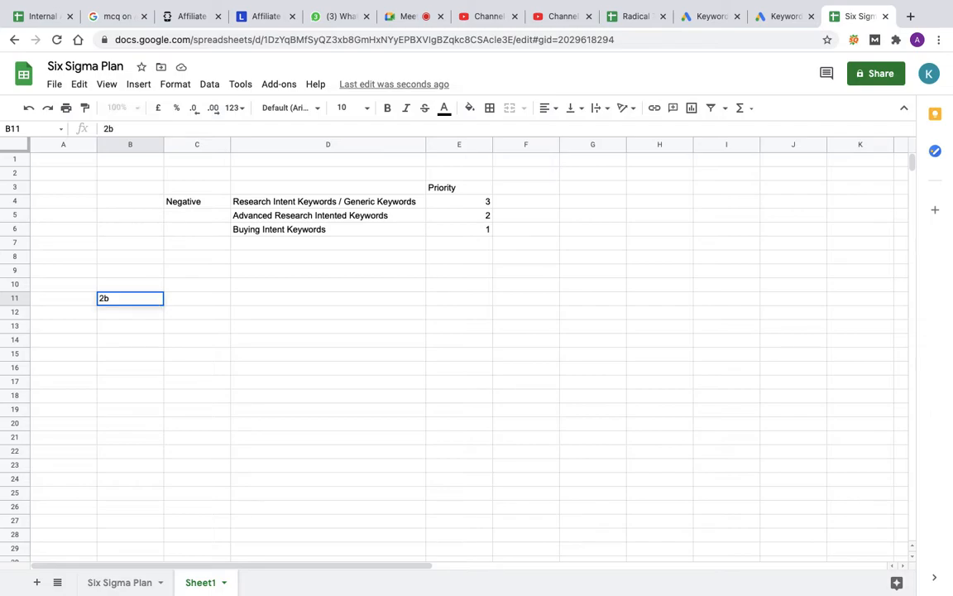
text(hk flat in Pune)
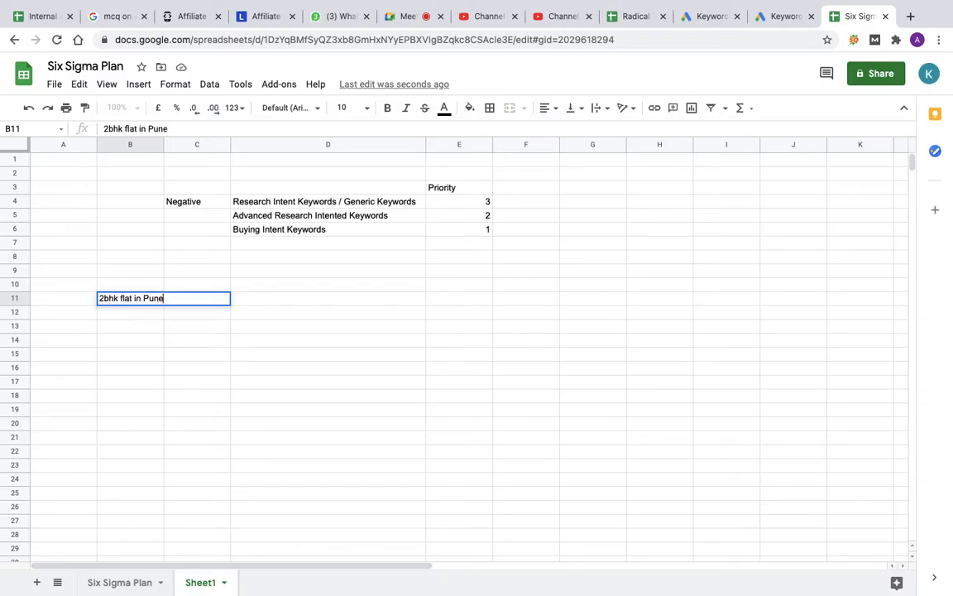
key(Return)
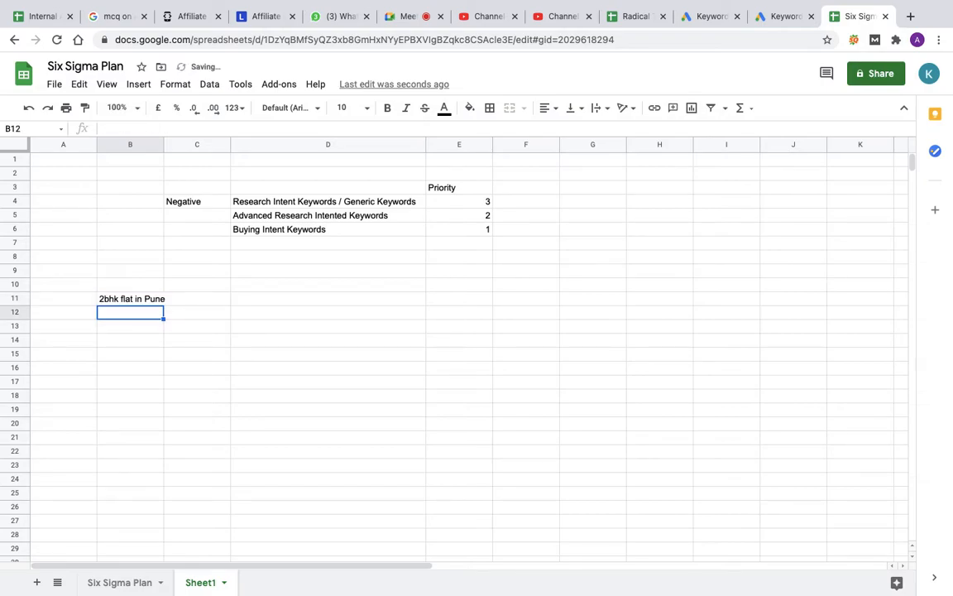
click(129, 301)
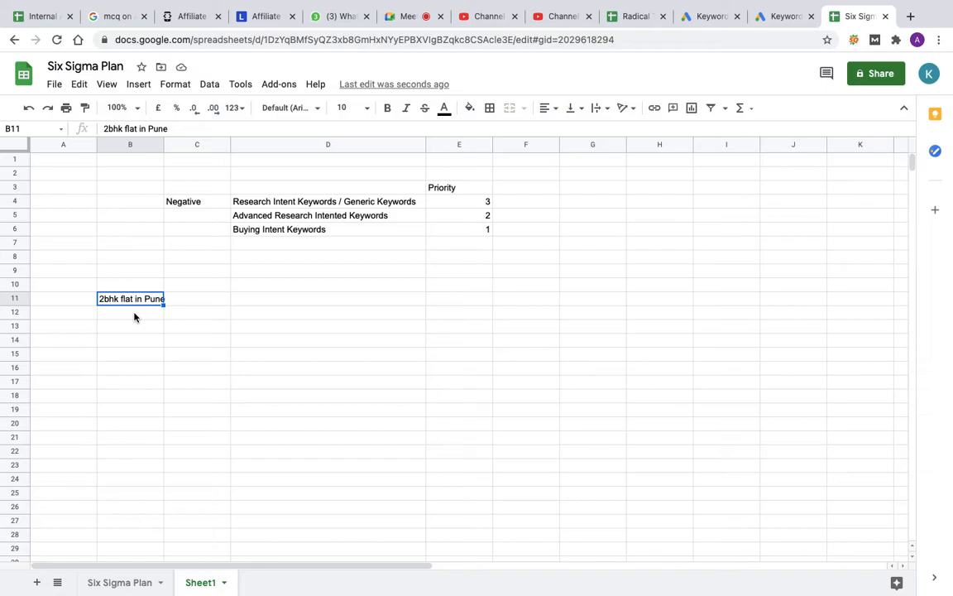
Step: List the negative keywords rent, free, cheap and affordable in B4 to B7, beside the Negative label
click(152, 207)
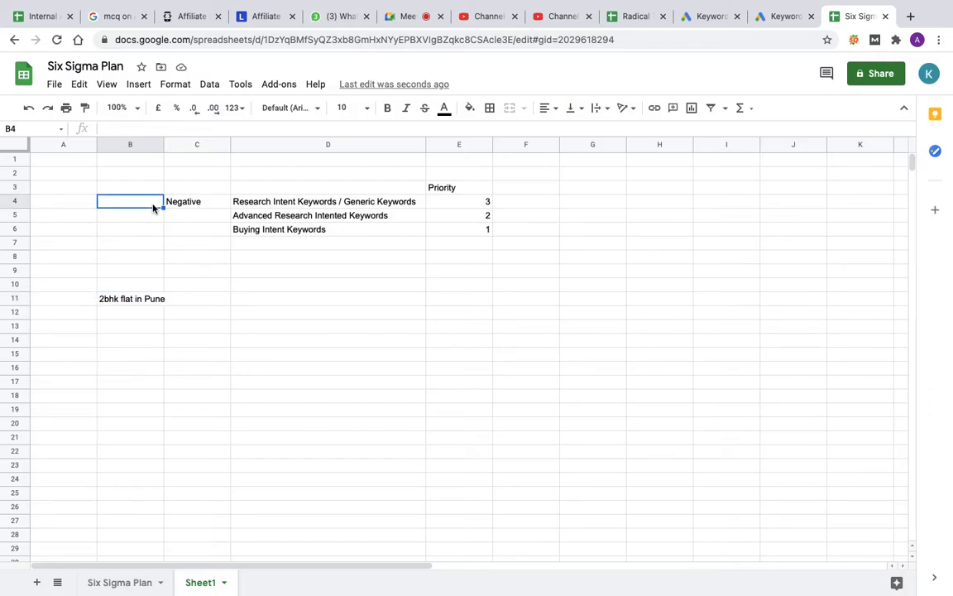
text(rent)
key(Return)
text(free)
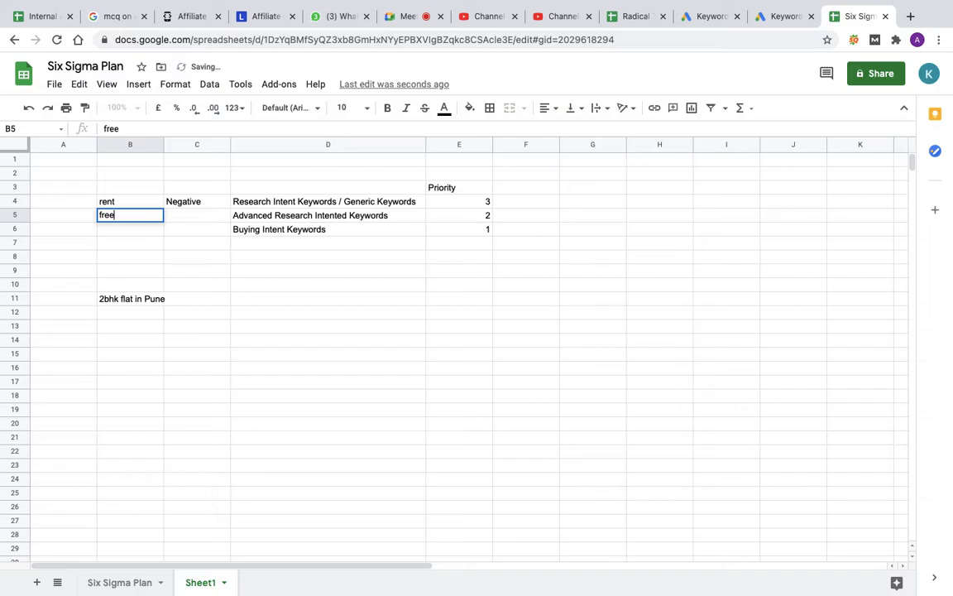
key(Return)
text(cheap)
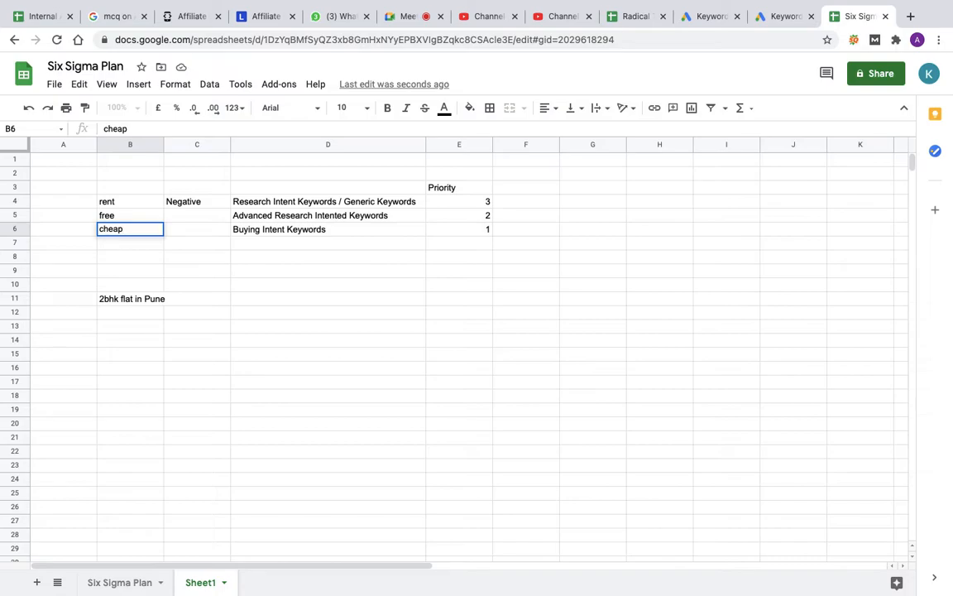
key(Return)
text(affor)
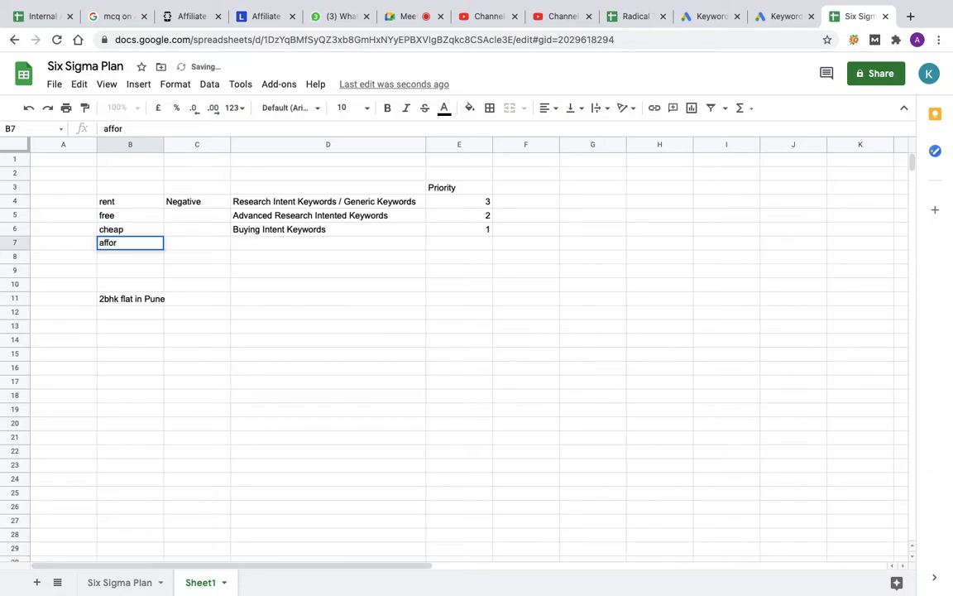
text(dable)
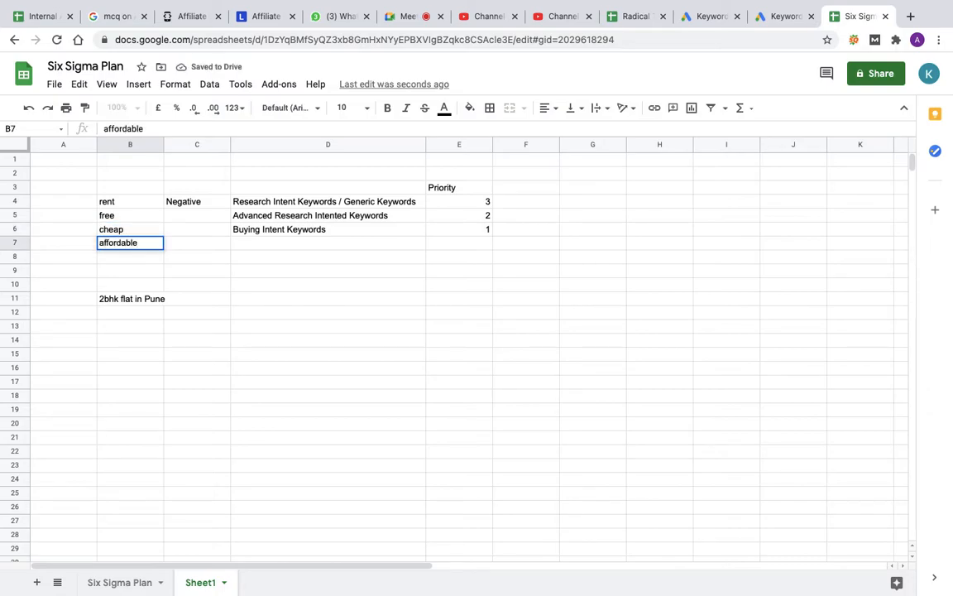
key(Return)
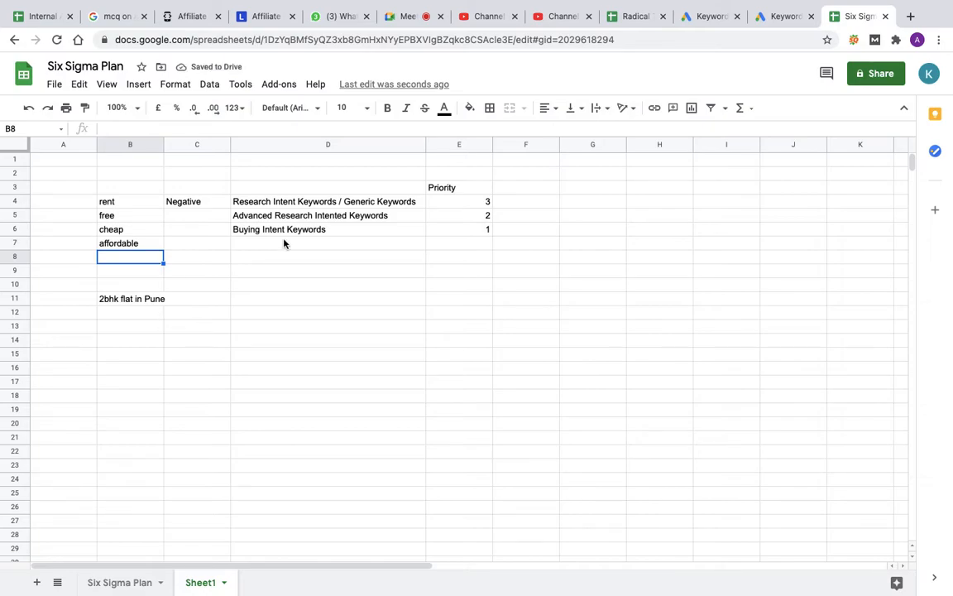
Step: Extend the example phrase in B11 to read 2bhk flat in Pune for sale
click(272, 202)
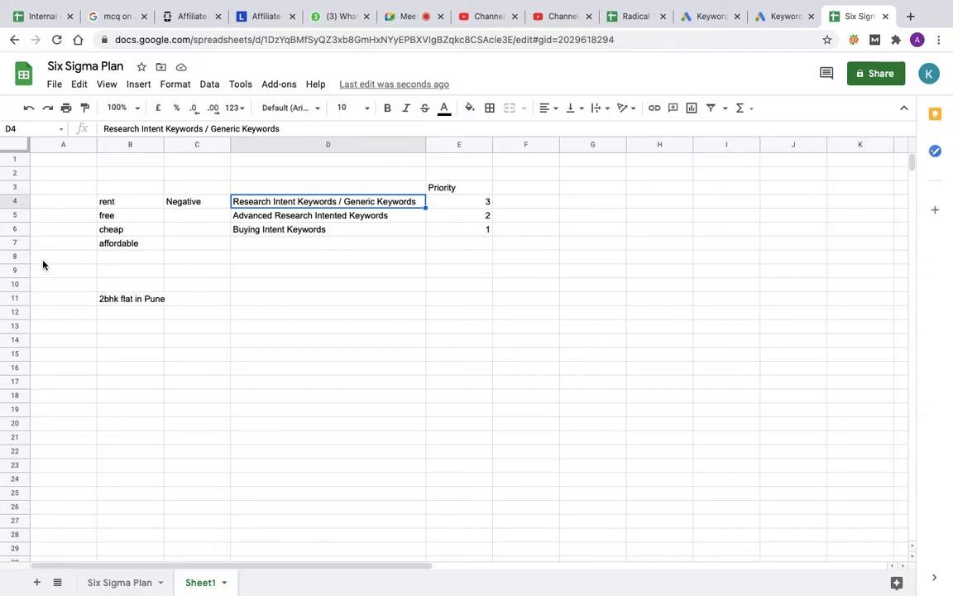
drag(125, 203, 130, 245)
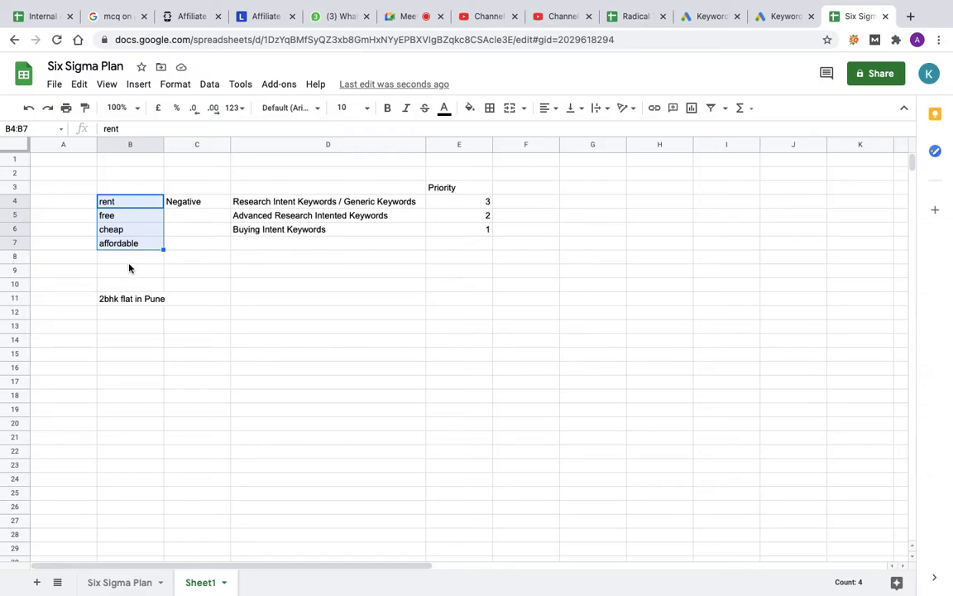
double_click(154, 301)
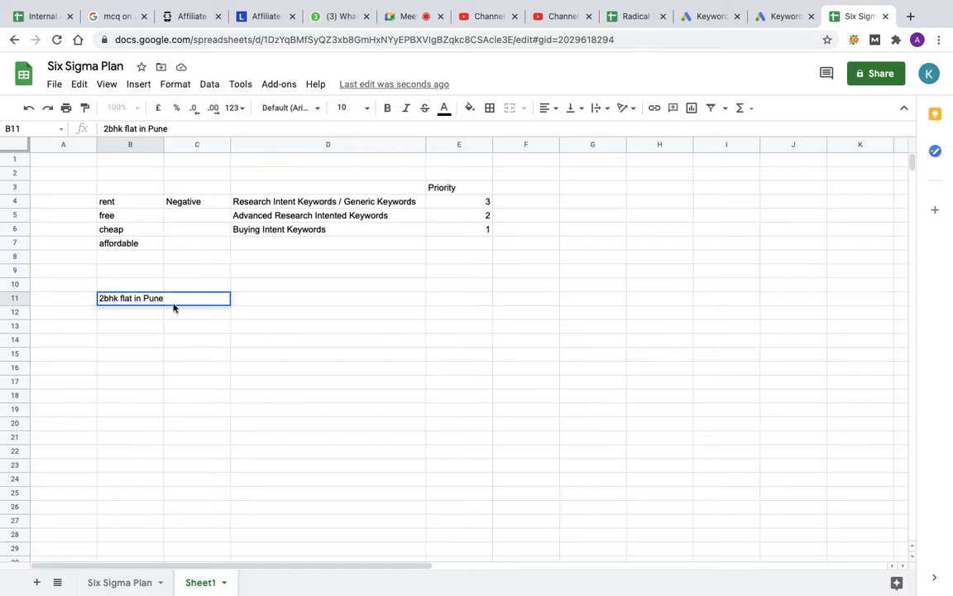
text(for sale)
click(198, 356)
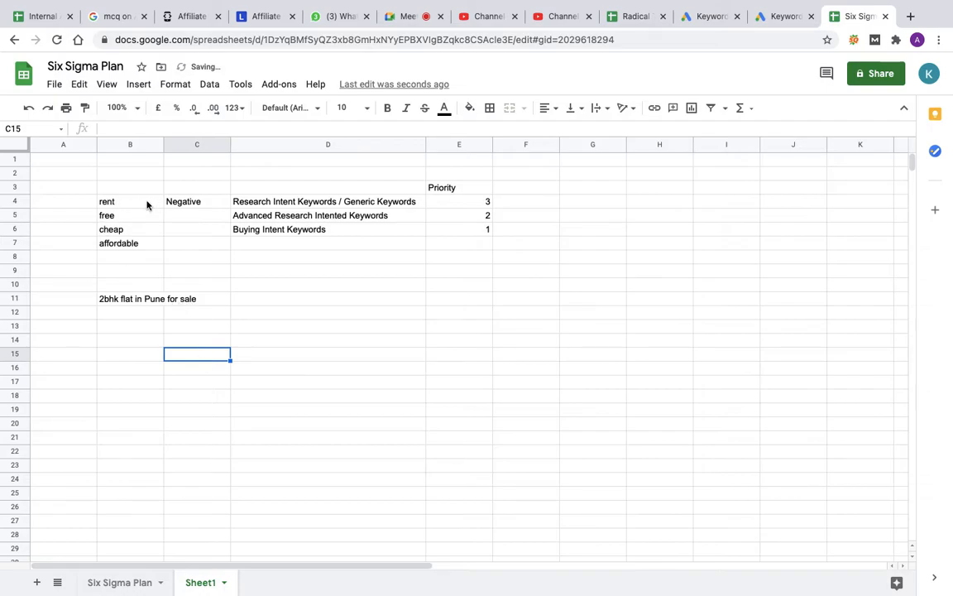
click(134, 301)
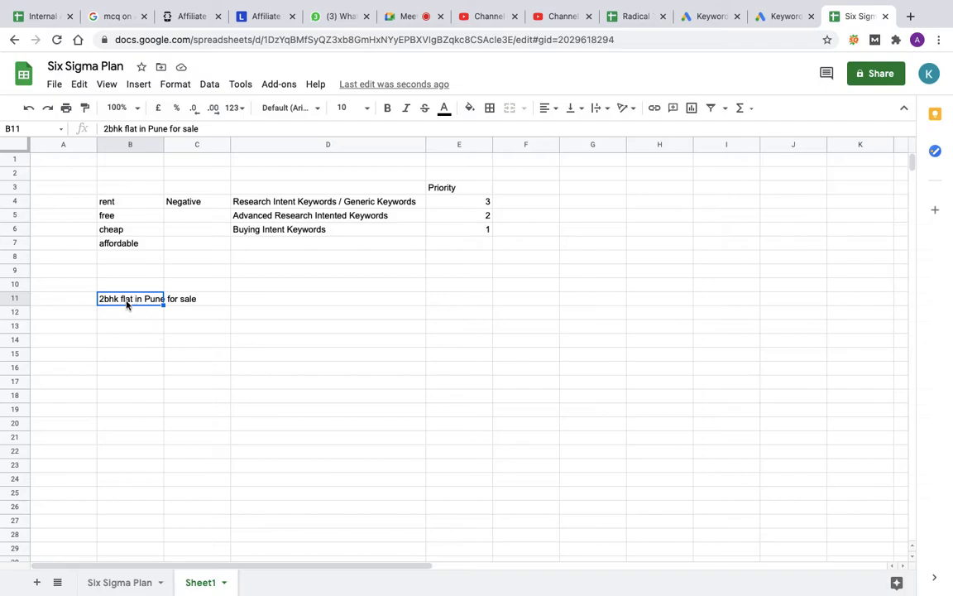
click(384, 206)
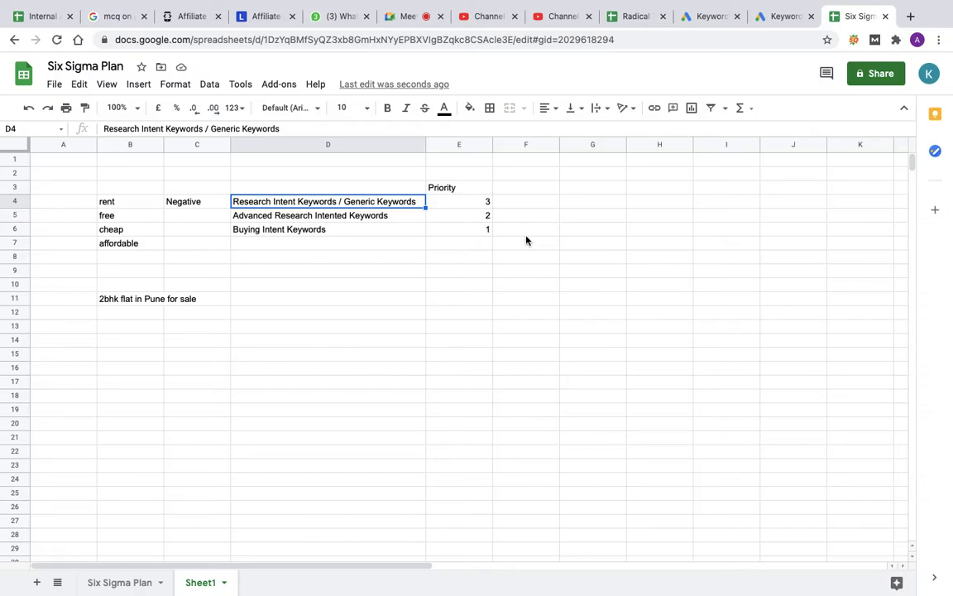
Step: In the Six Sigma Plan sheet, enter the ad groups Generic, Certification and Training in B2 to B4 for the first three keywords
click(124, 583)
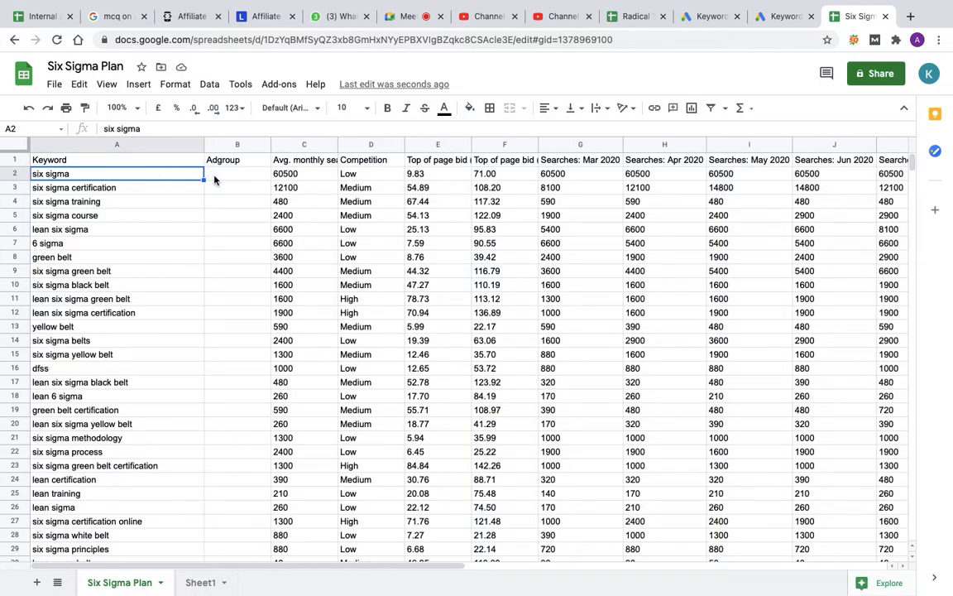
click(216, 178)
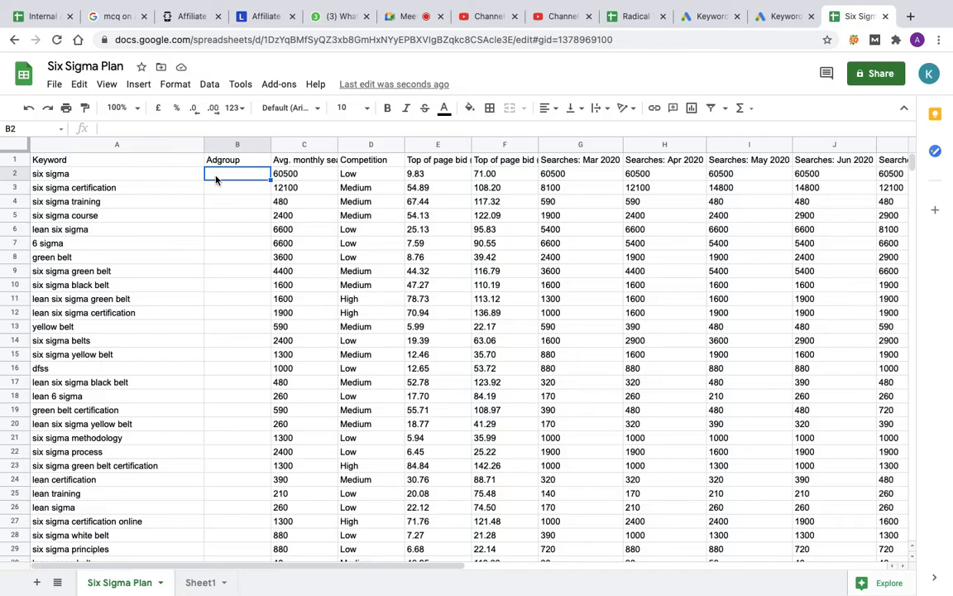
text(Generic)
click(219, 190)
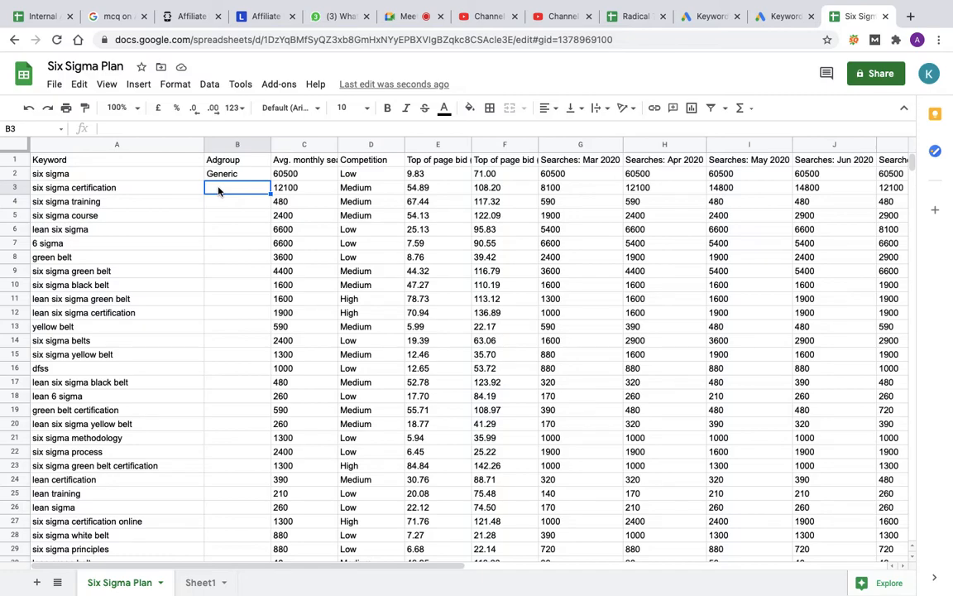
text(Certification)
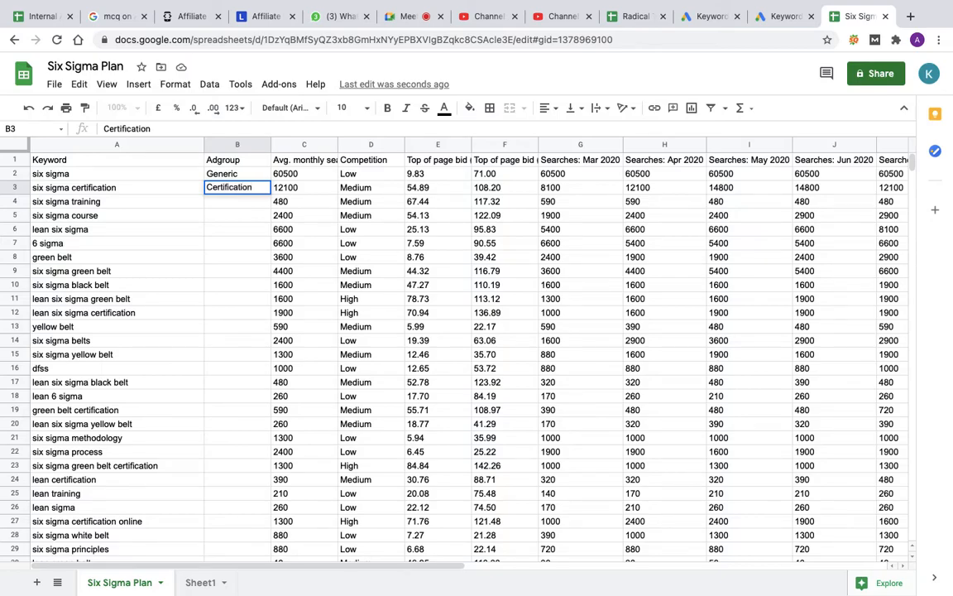
key(Return)
text(Training)
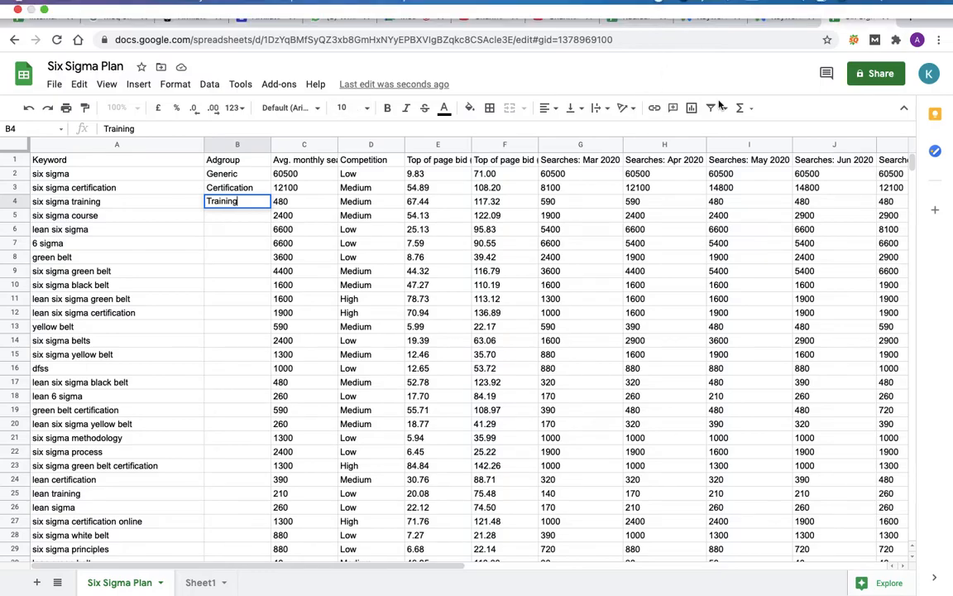
Step: Search Google for six sigma certification in a new browser tab
mouse_move(906, 27)
click(911, 51)
text(six sig)
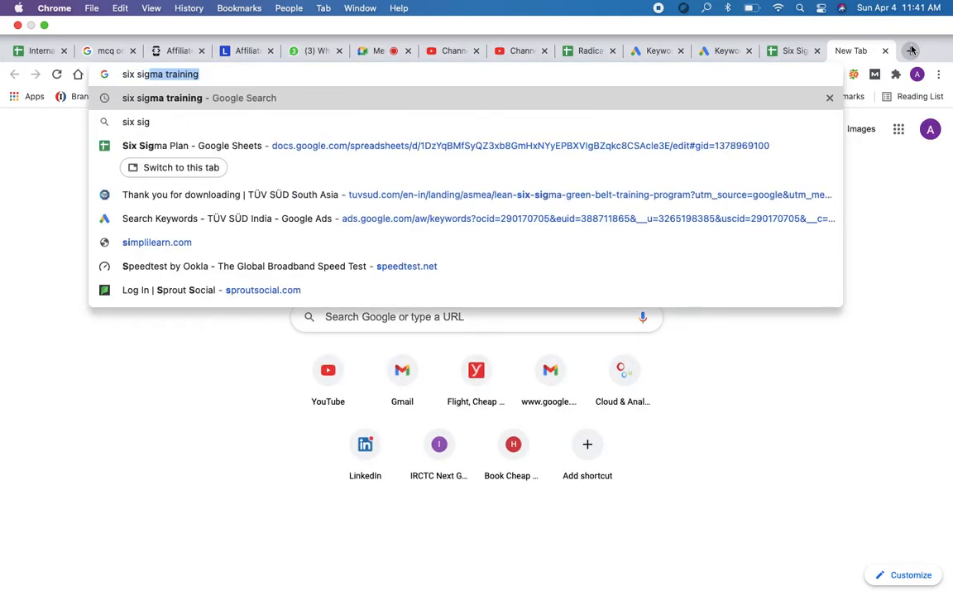
text(ma certifi)
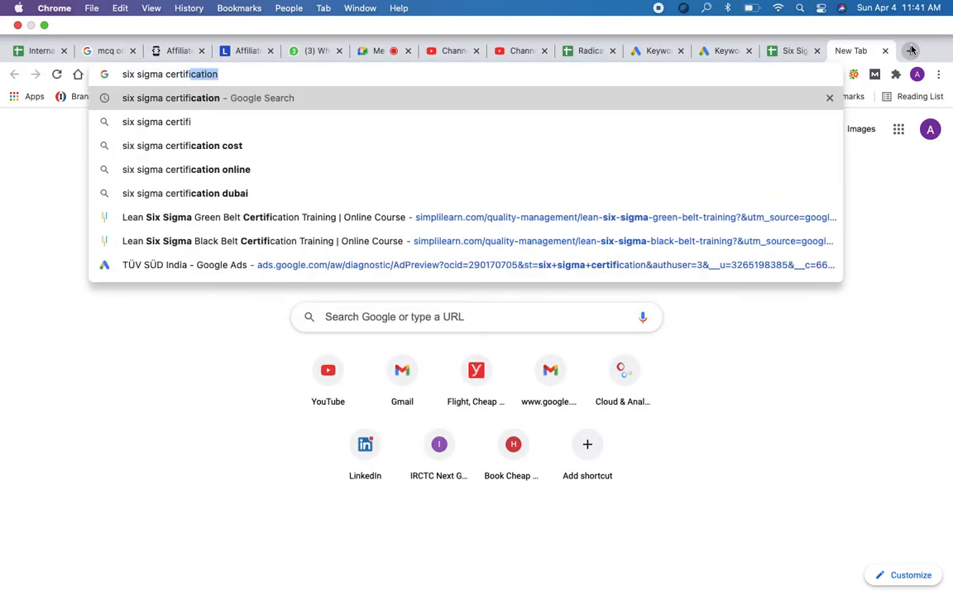
text(cation)
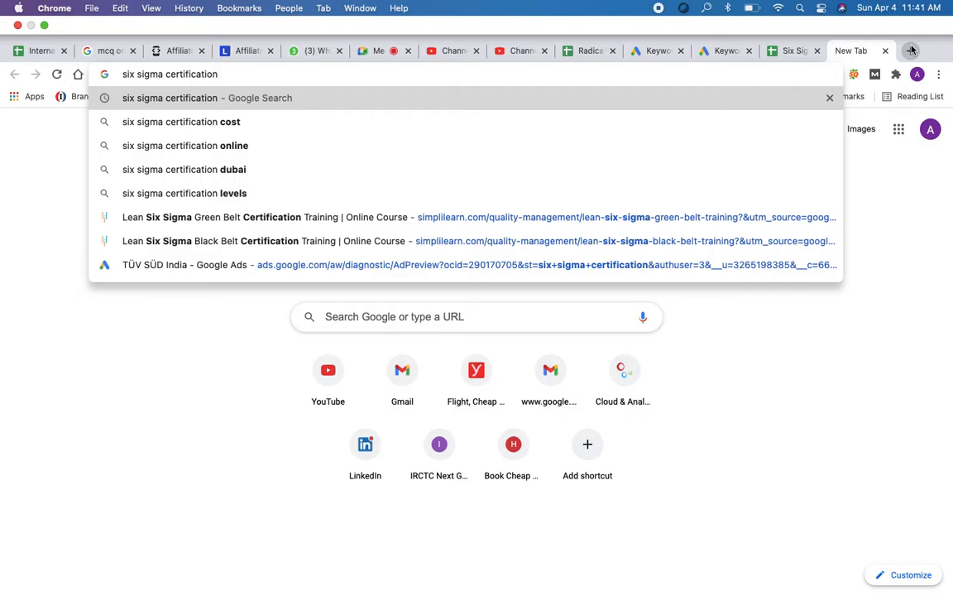
key(Return)
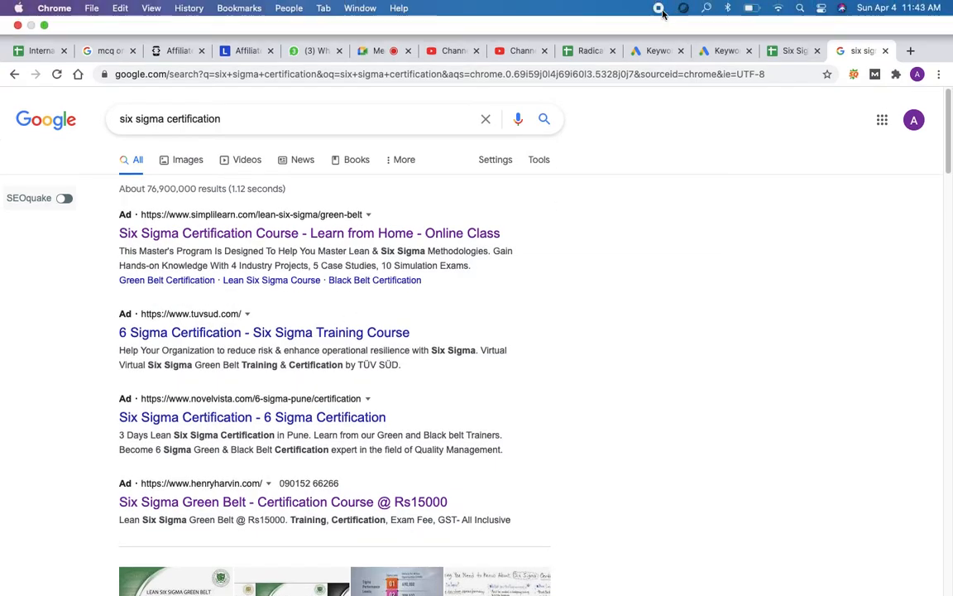
Step: Switch back to the Six Sigma Plan spreadsheet and enter Course as the ad group for the keyword six sigma course
click(790, 53)
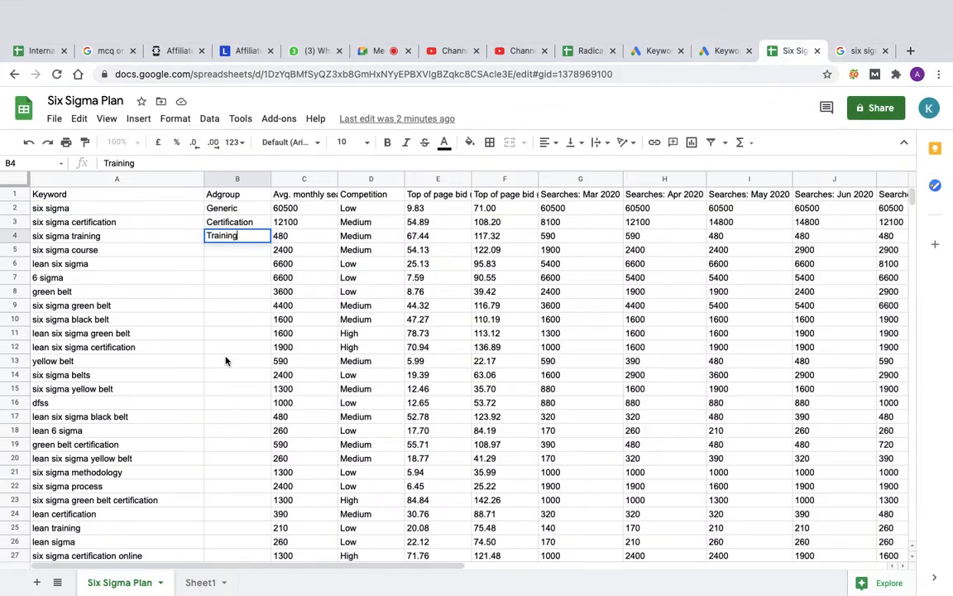
key(Return)
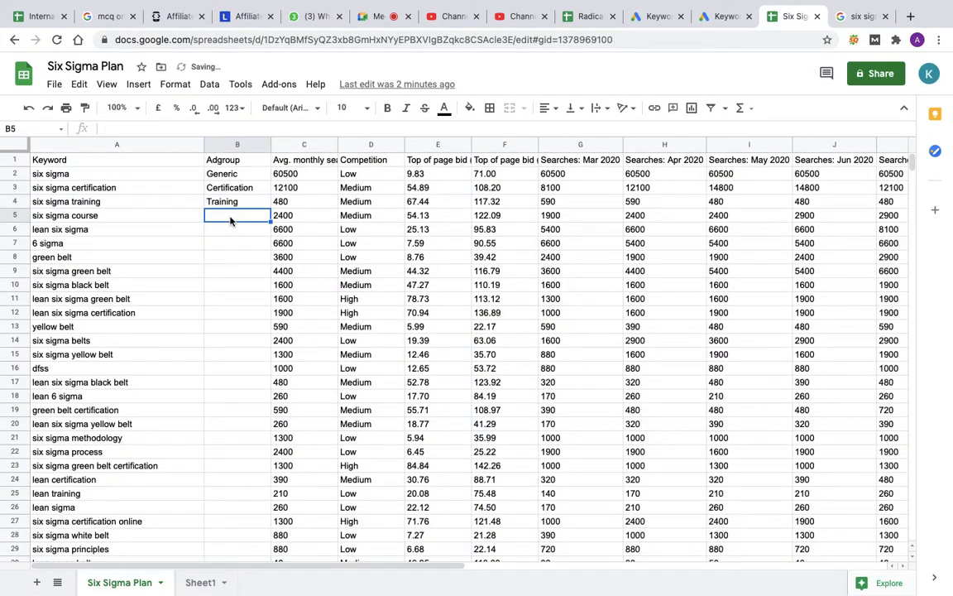
text(COurse)
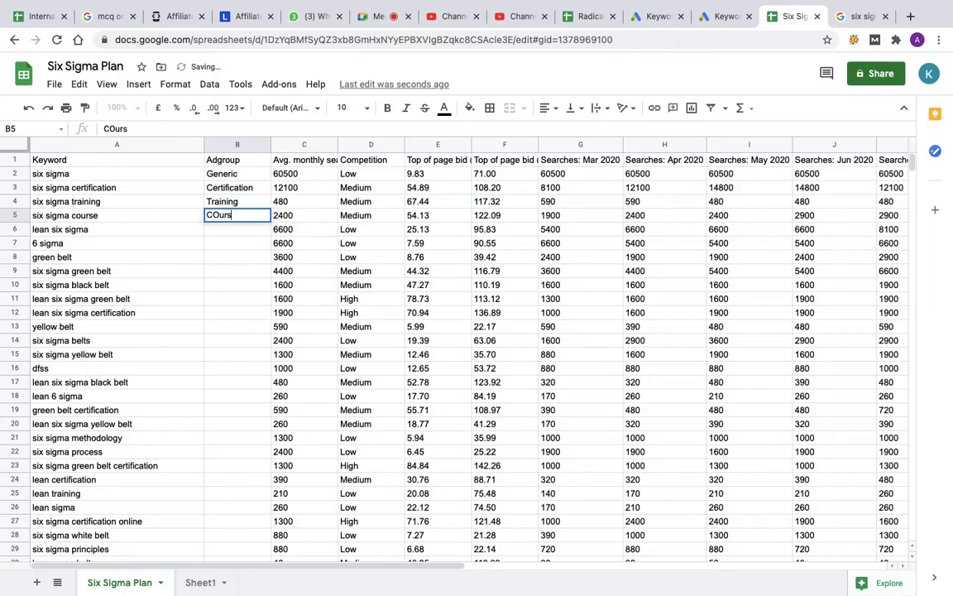
click(220, 215)
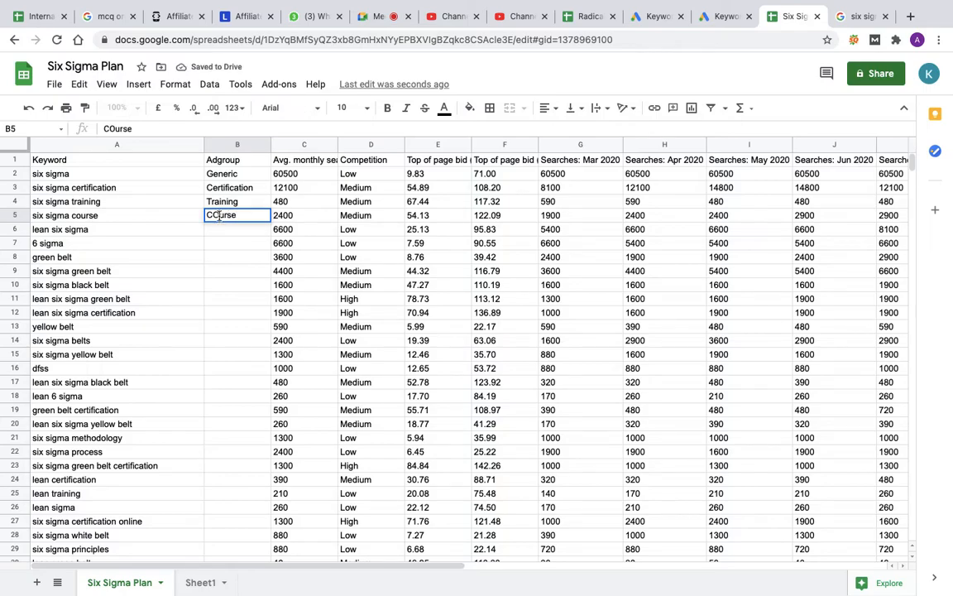
key(Delete)
text(o)
key(Return)
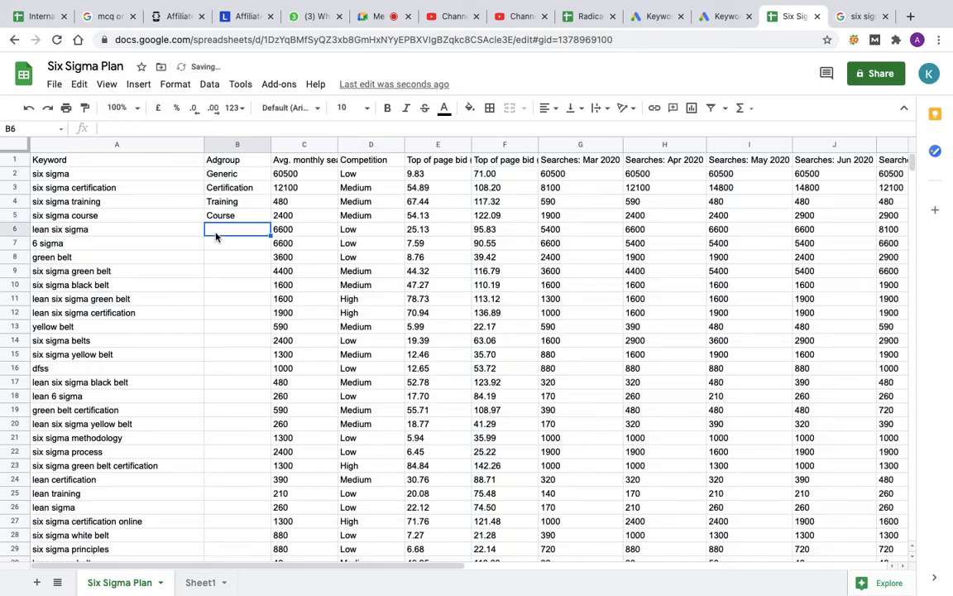
Step: Assign the keywords lean six sigma and 6 sigma to the Generic ad group in B6 and B7
text(Generic)
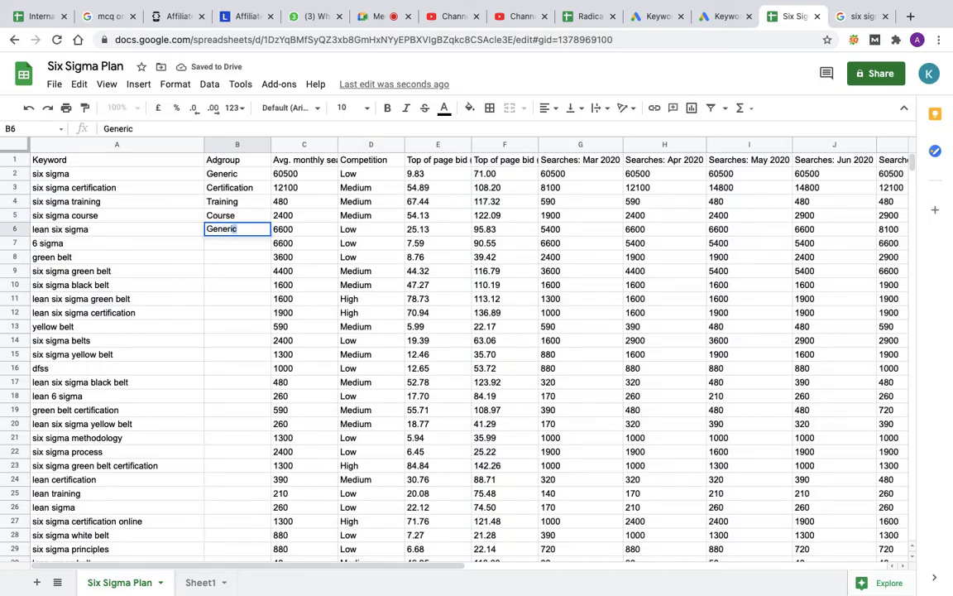
click(230, 248)
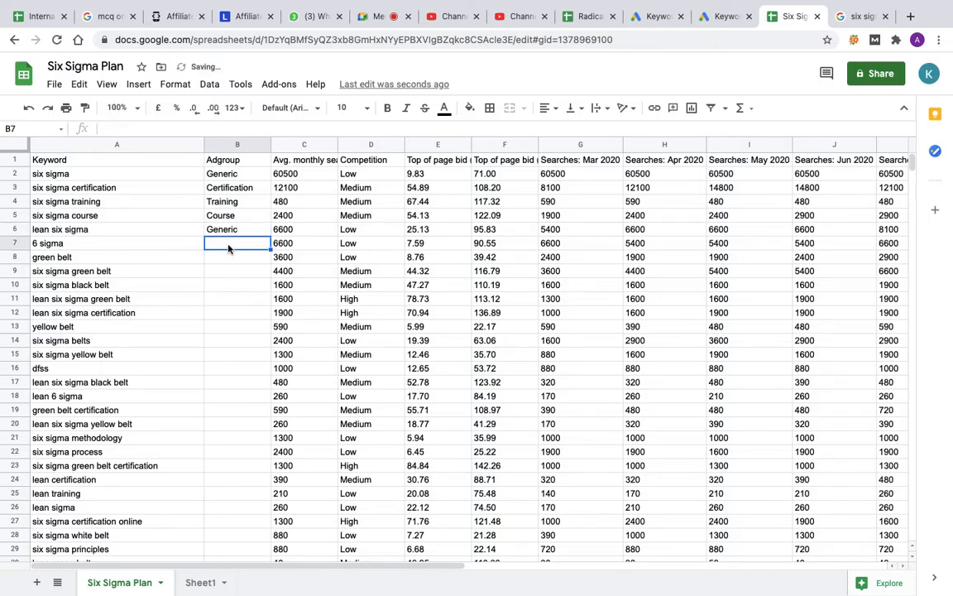
text(Generic)
click(230, 262)
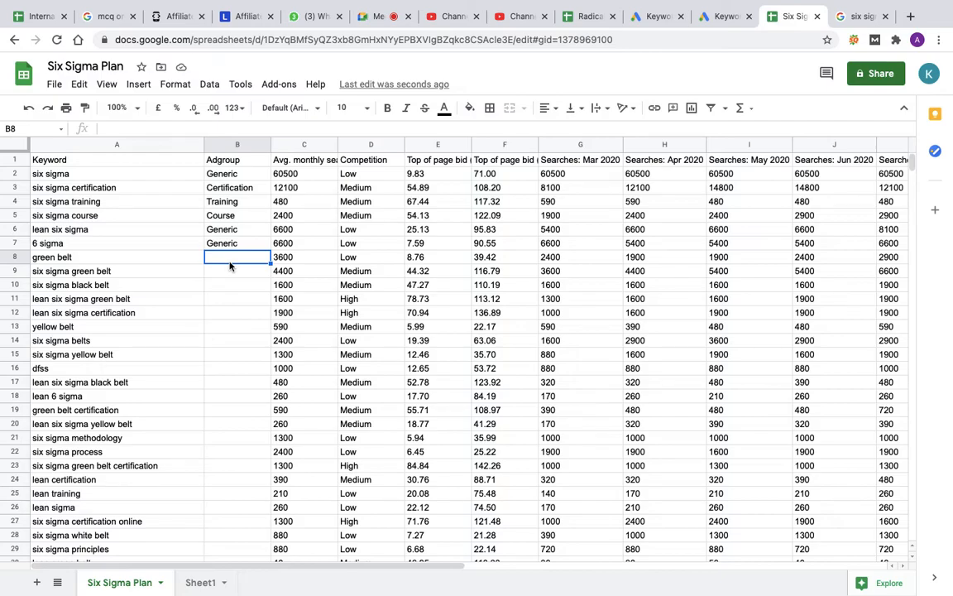
Step: Delete the entire row of the keyword green belt
click(81, 259)
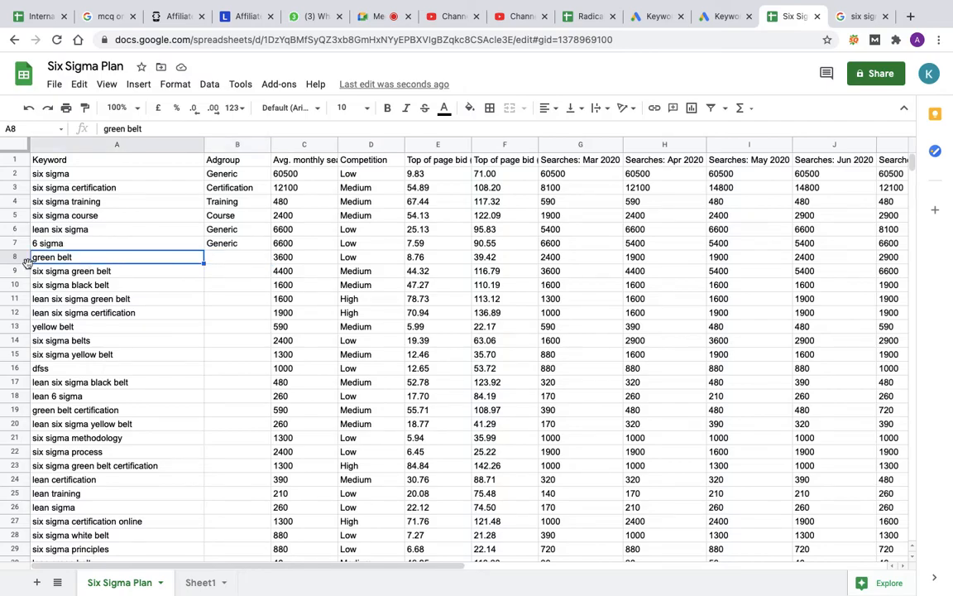
click(15, 256)
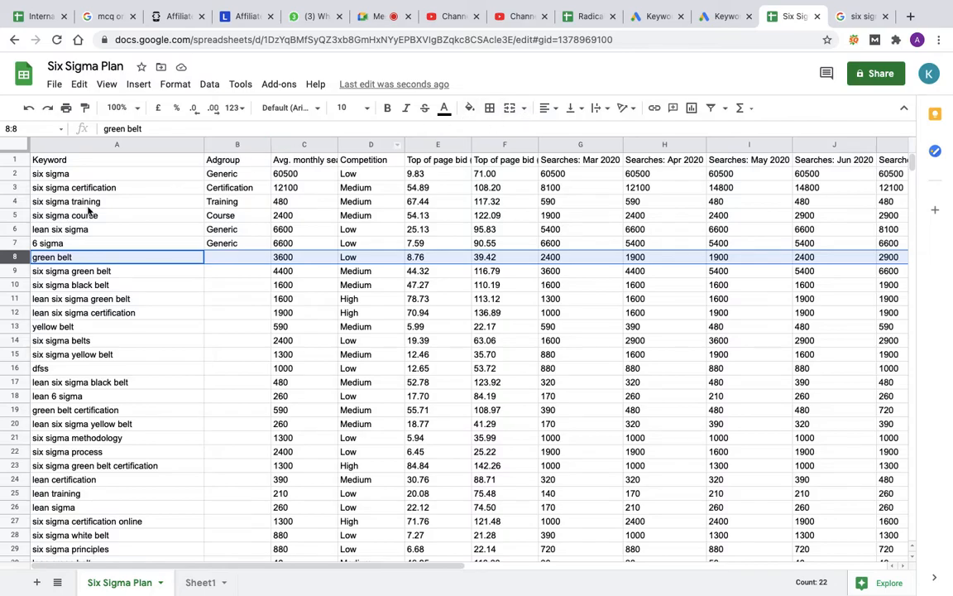
right_click(14, 259)
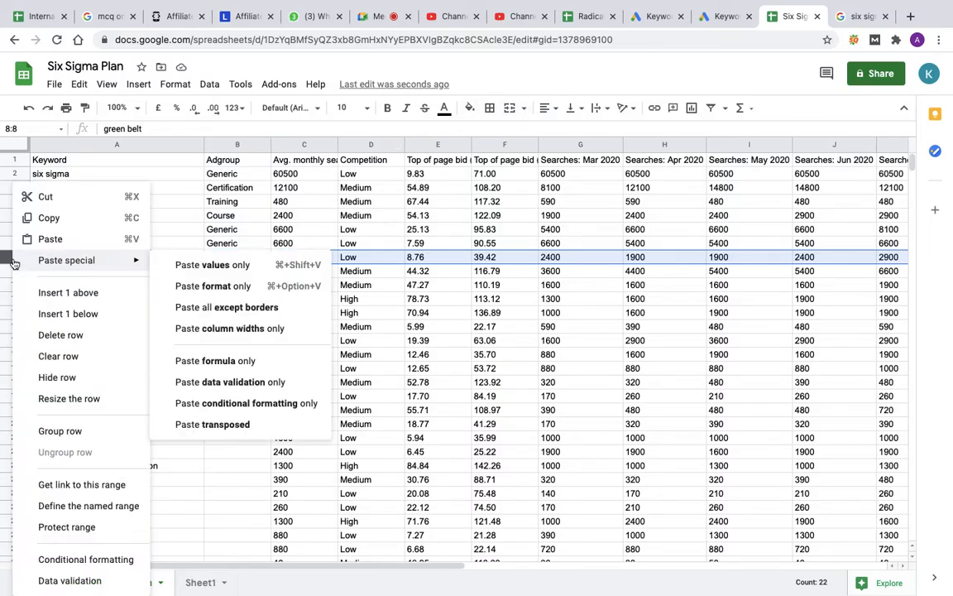
click(45, 335)
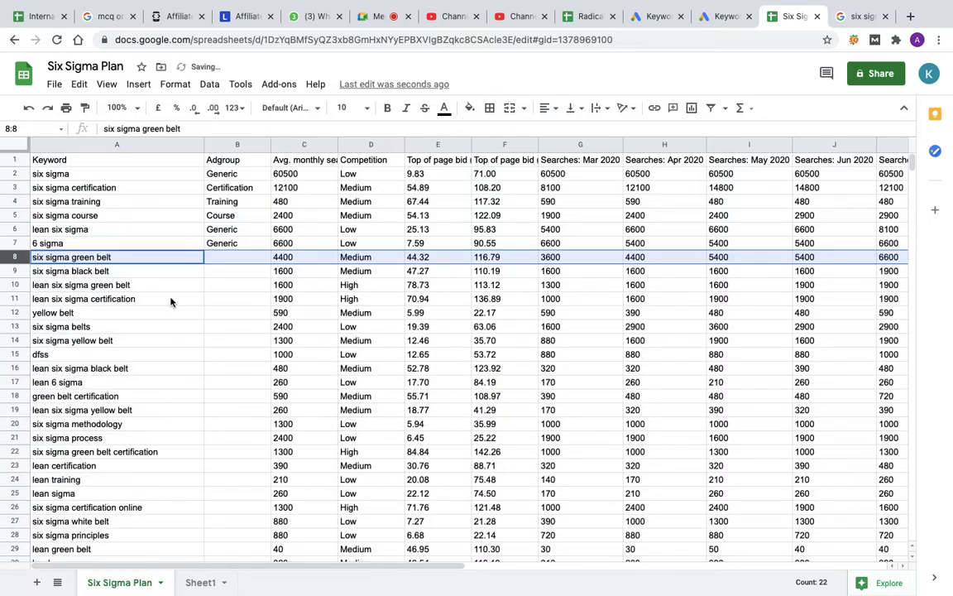
Step: Enter the ad groups GB, BB and GB in B8 to B10 for the green belt and black belt keywords
click(223, 259)
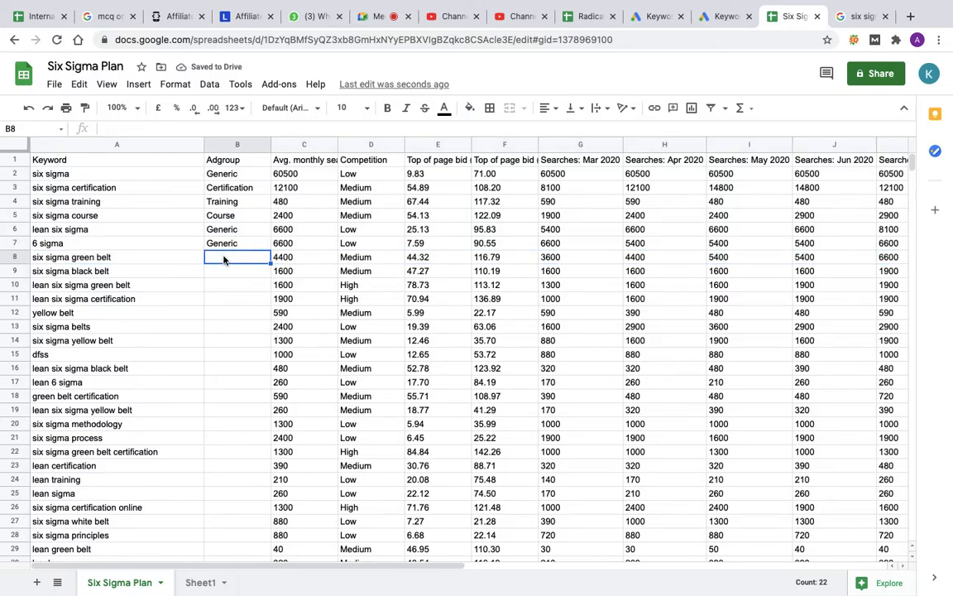
text(GB)
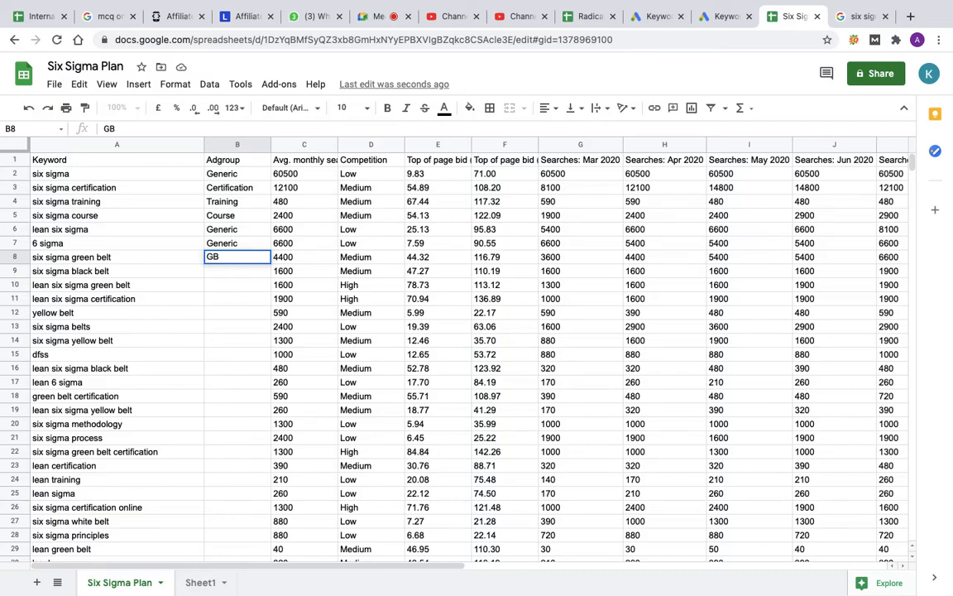
key(Return)
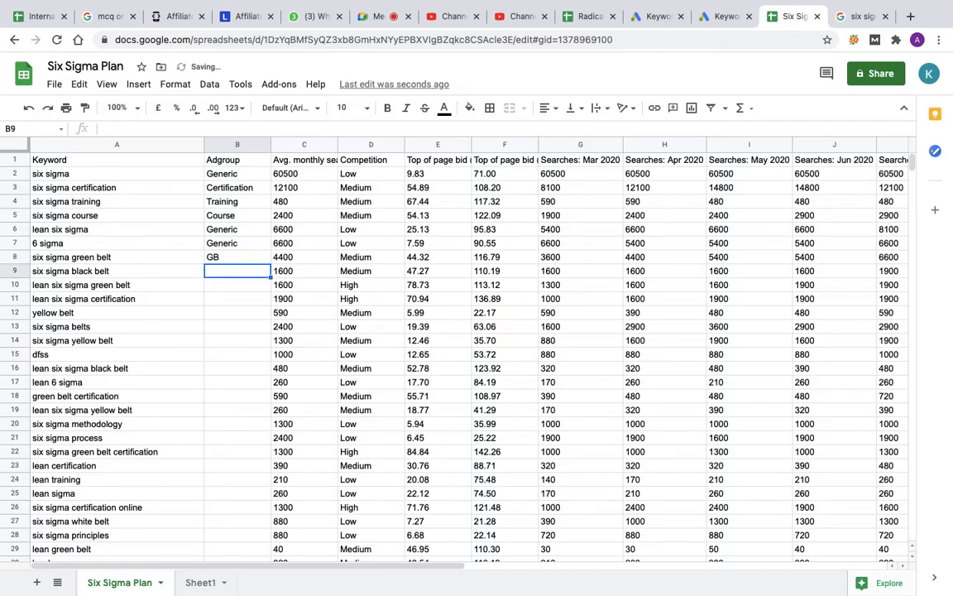
text(BB)
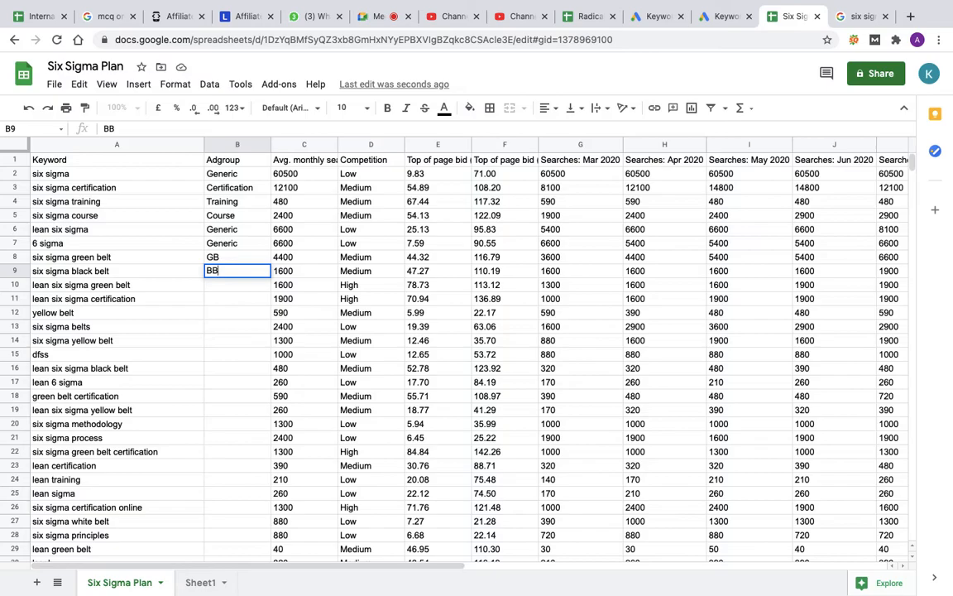
click(217, 290)
text(GB)
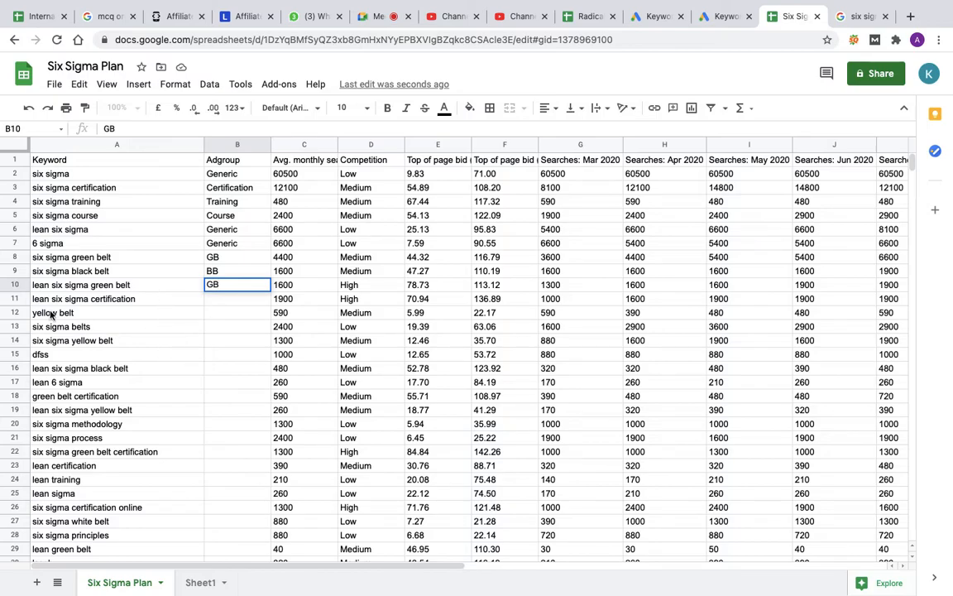
Step: Delete the entire row of the keyword yellow belt
click(14, 312)
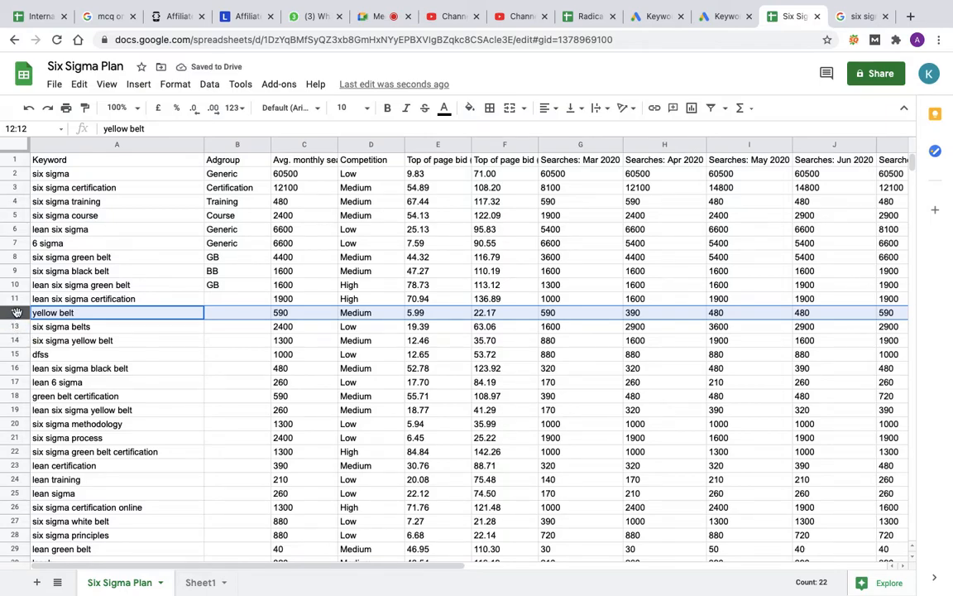
right_click(16, 313)
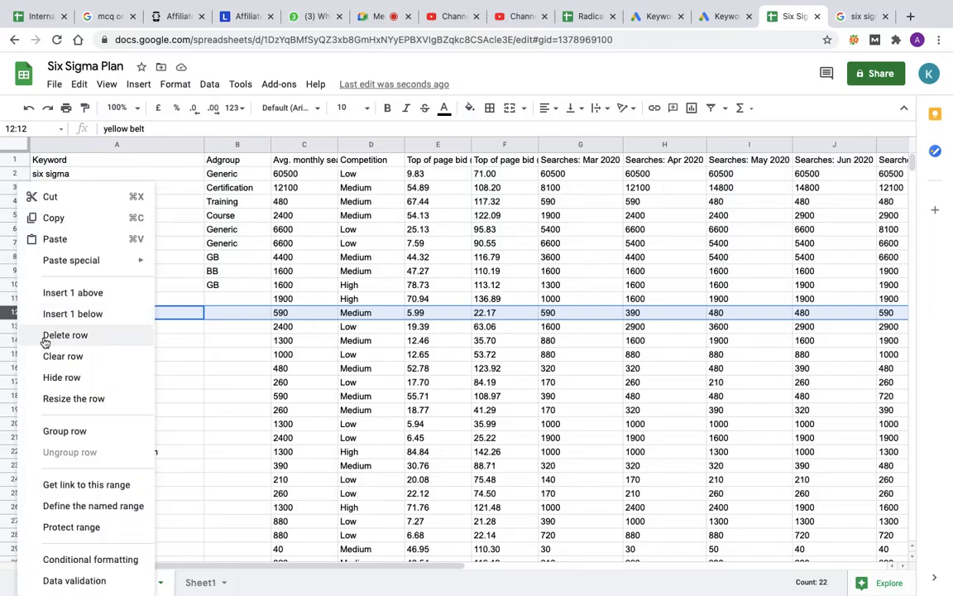
click(45, 334)
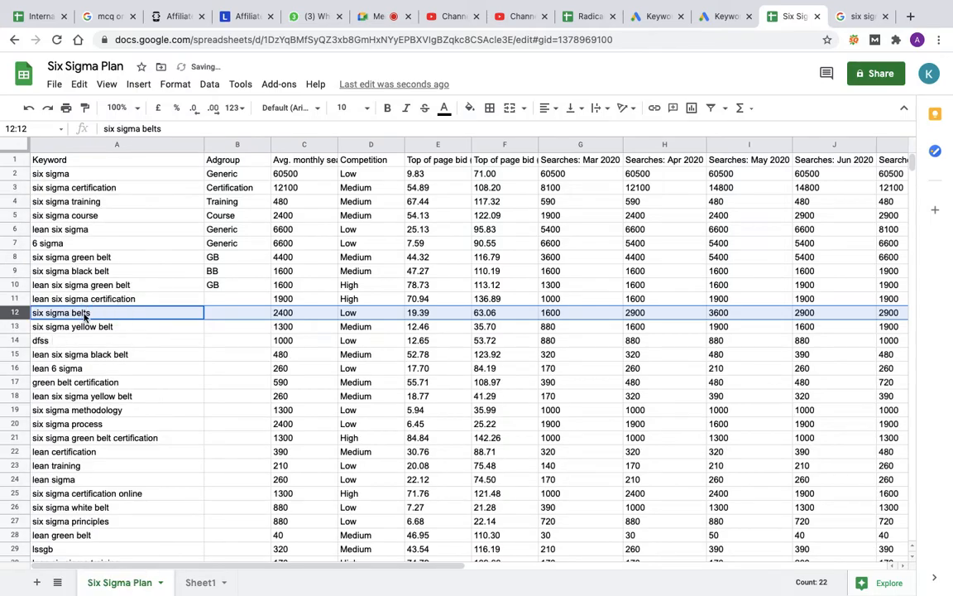
Step: Assign the keyword six sigma belts in B12 to the Generic ad group and lean six sigma certification in B11 to Certification
double_click(218, 314)
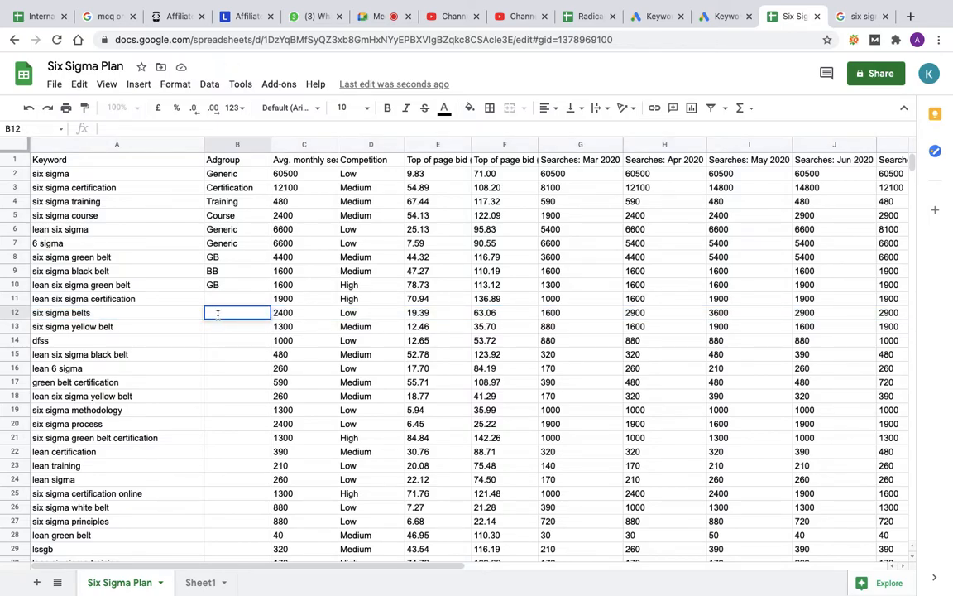
text(Generic)
click(230, 329)
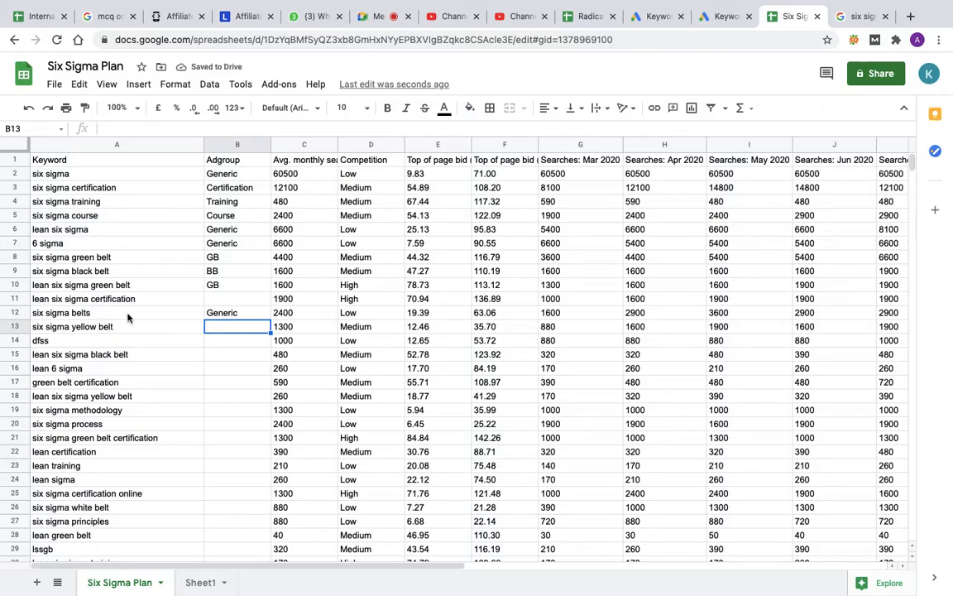
click(225, 301)
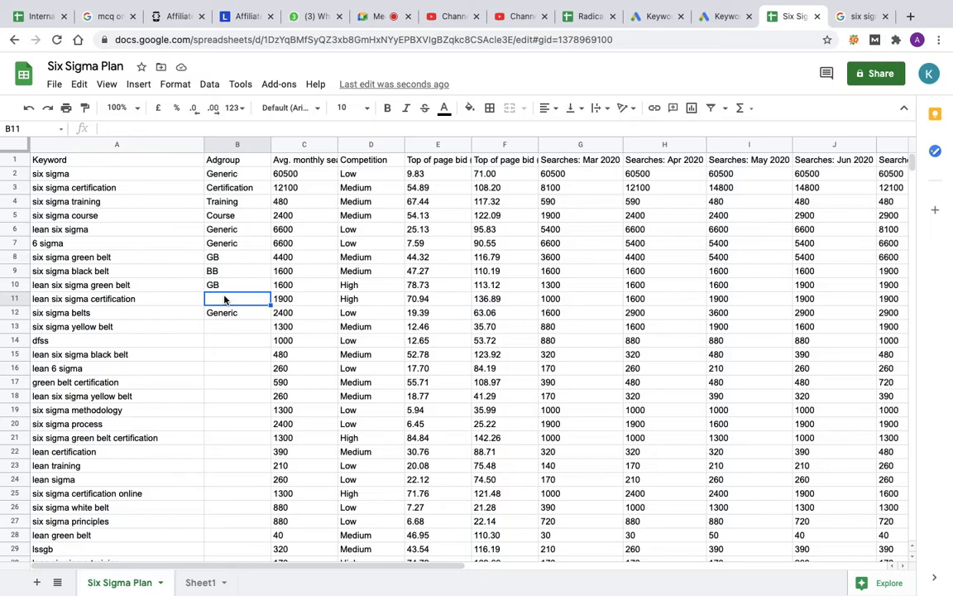
text(Certification)
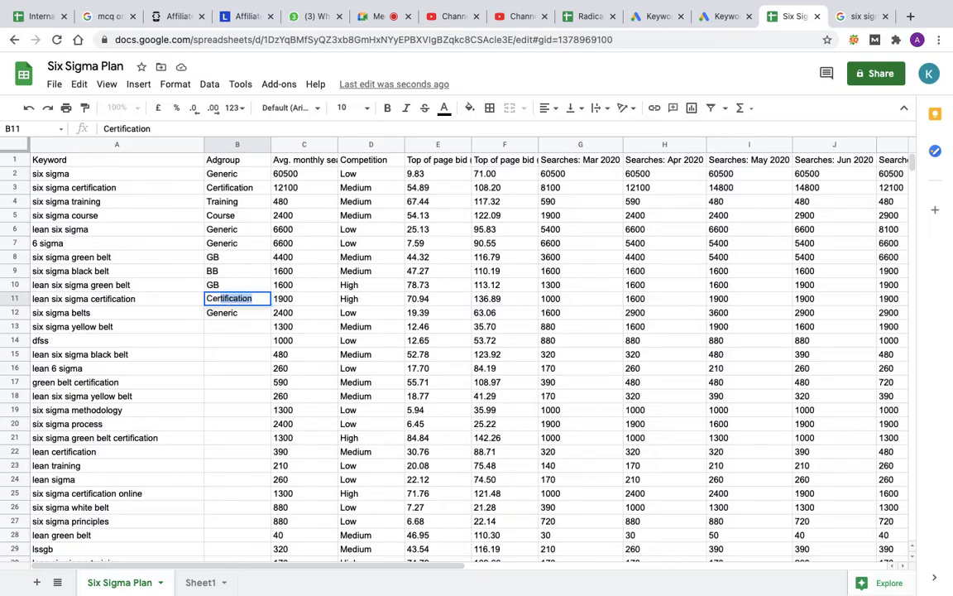
key(Return)
key(Down)
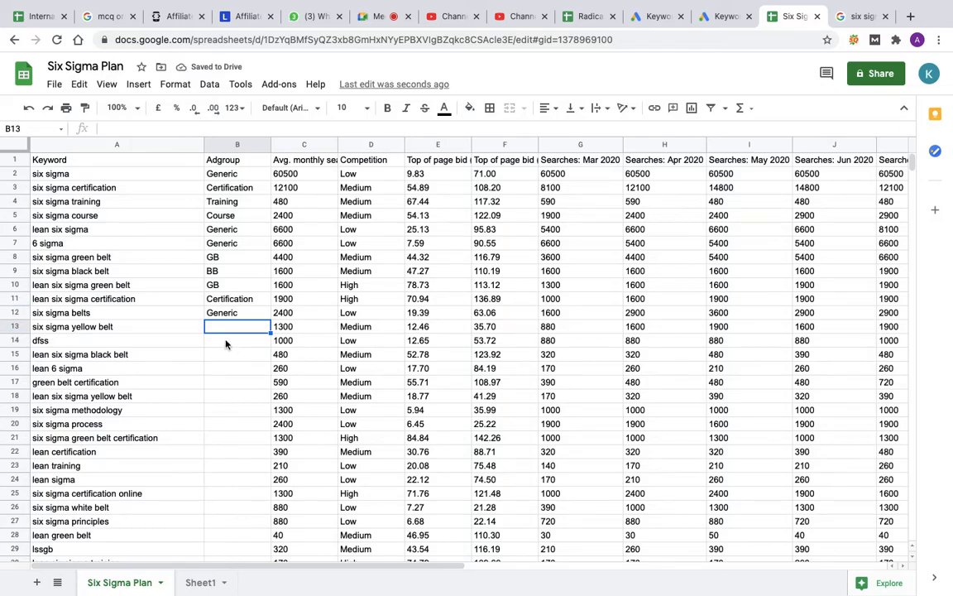
Step: Add a new sheet to the spreadsheet and enter yellow in its cell A1
click(37, 583)
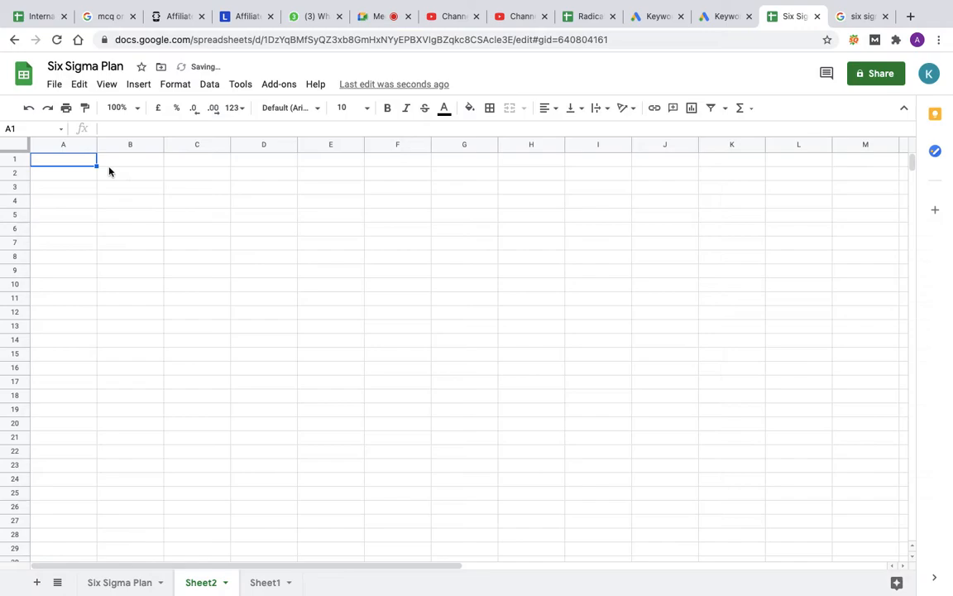
text(yello)
text(w)
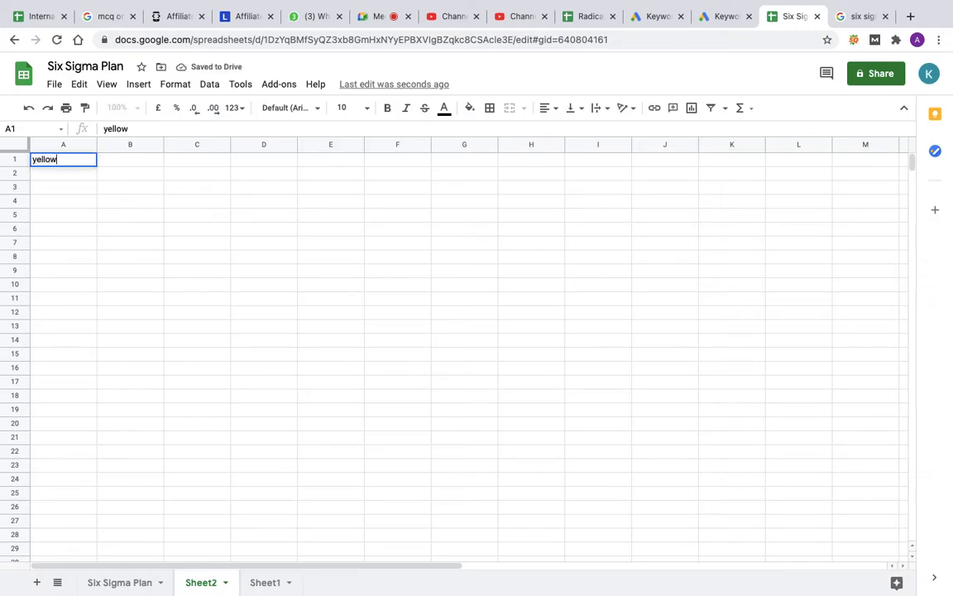
key(Return)
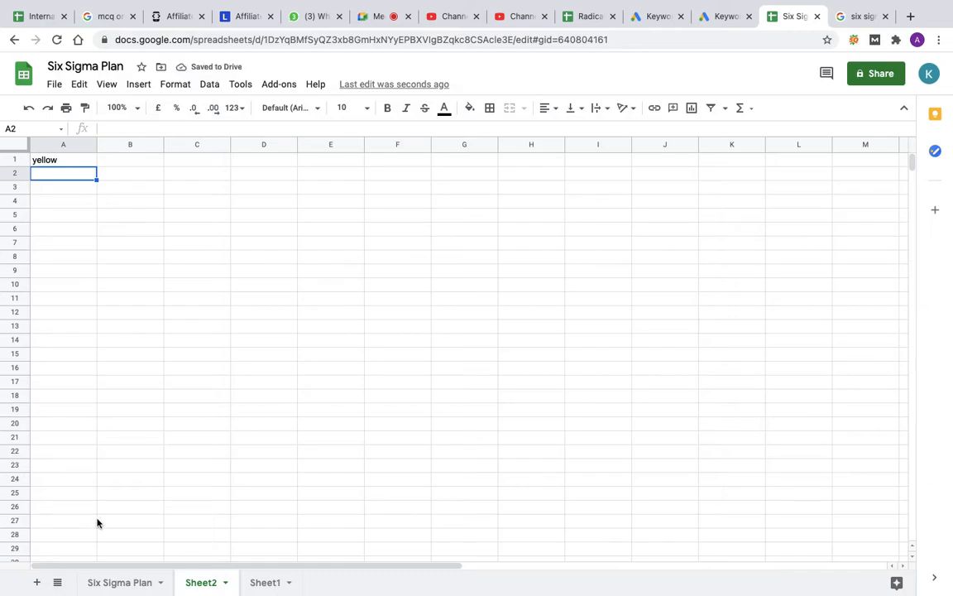
Step: Delete the entire row of the keyword six sigma yellow belt on the Six Sigma Plan sheet
click(120, 582)
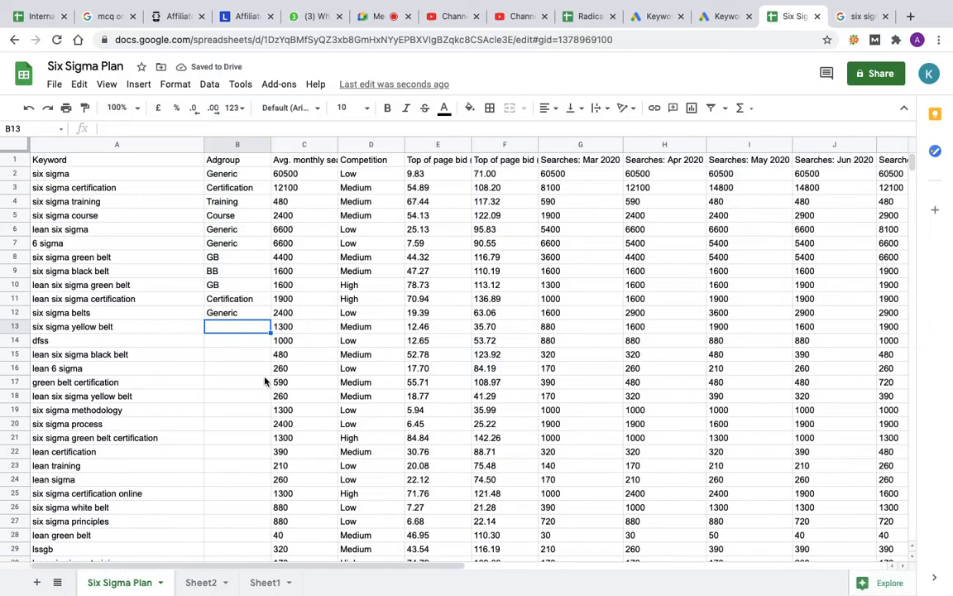
click(16, 327)
right_click(17, 327)
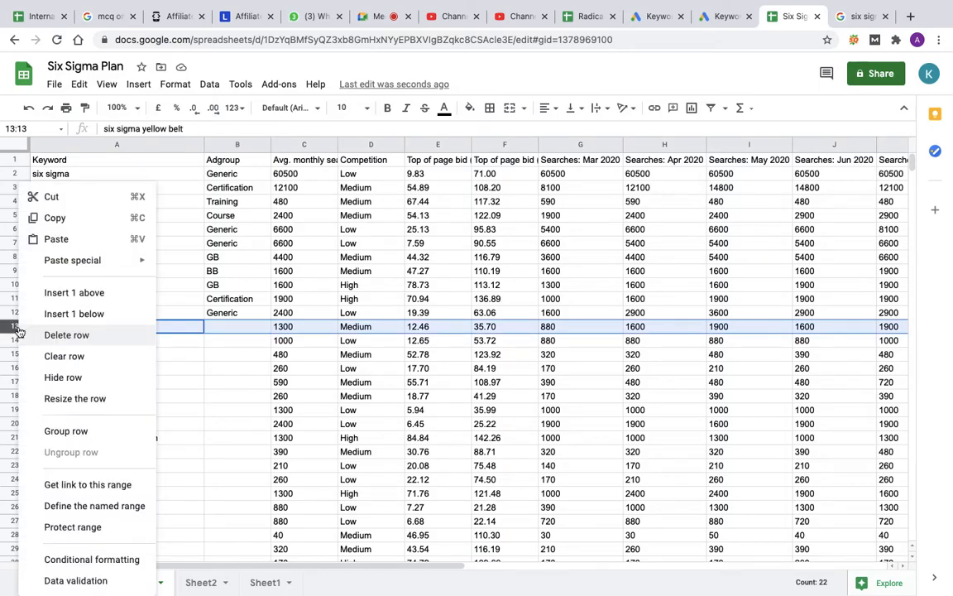
click(75, 337)
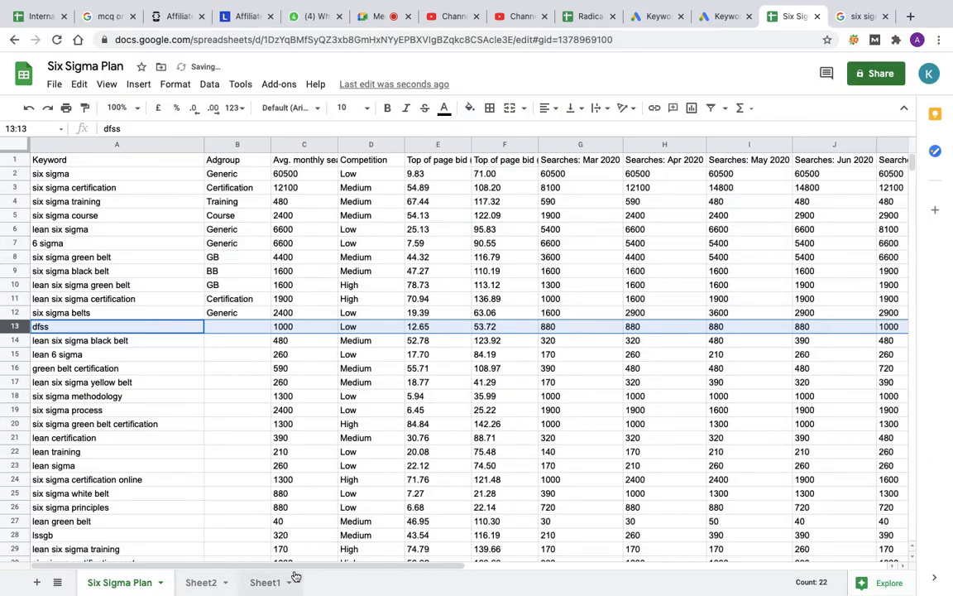
Step: Enter dfss in cell A2 of Sheet2
click(267, 583)
click(203, 585)
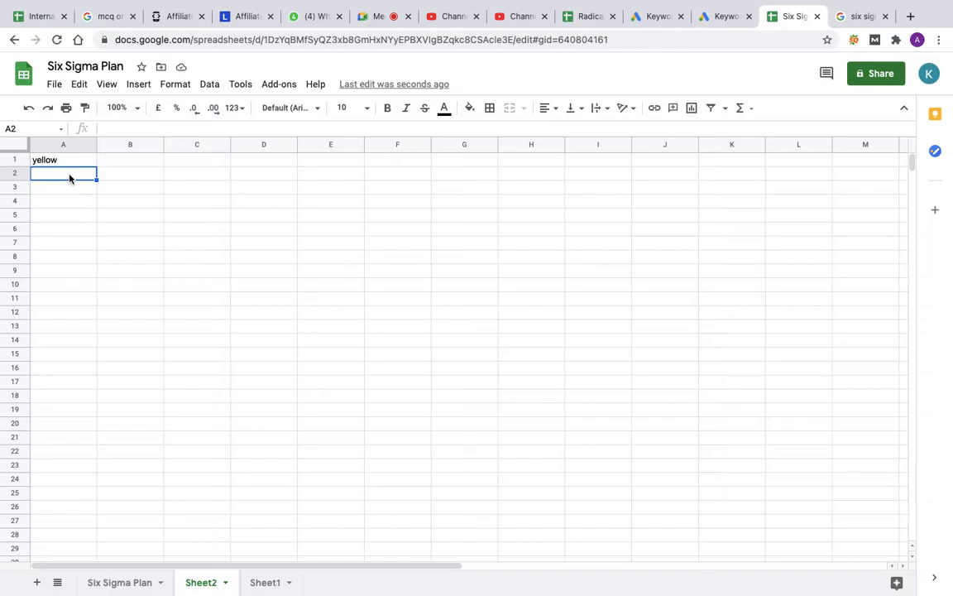
text(dfss)
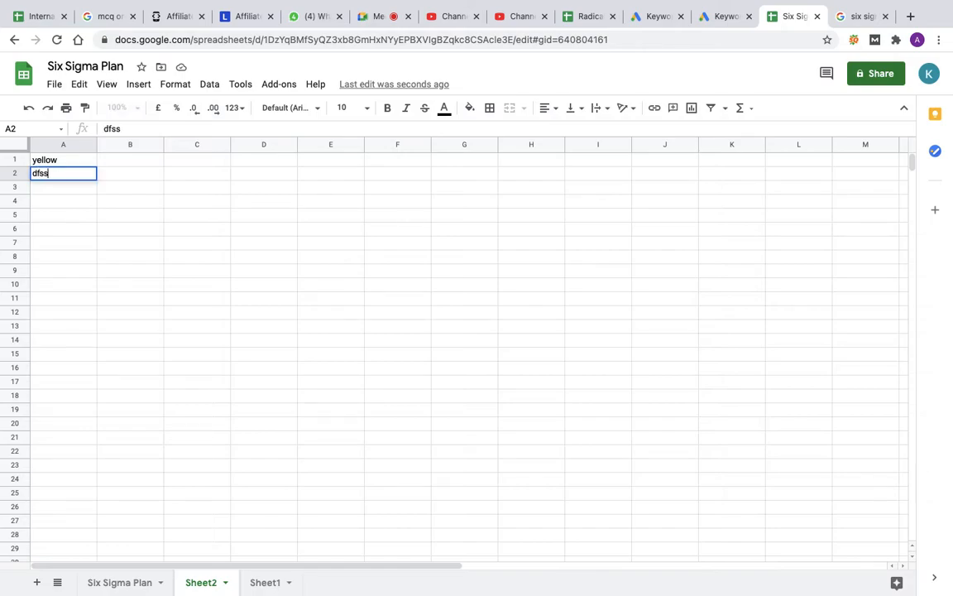
key(Return)
Step: Enter the ad group BB in B14 for the keyword lean six sigma black belt on the Six Sigma Plan sheet
click(112, 584)
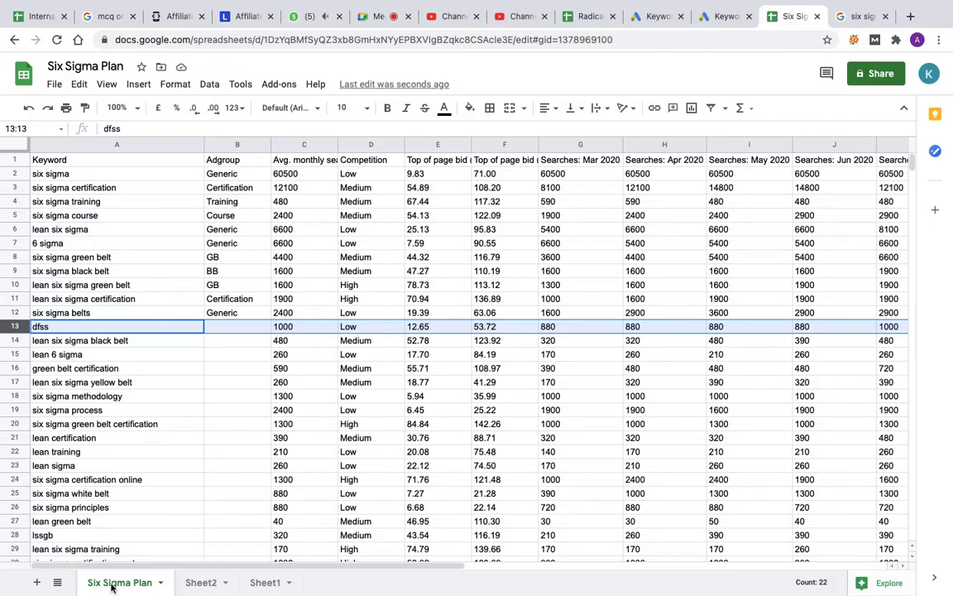
click(222, 345)
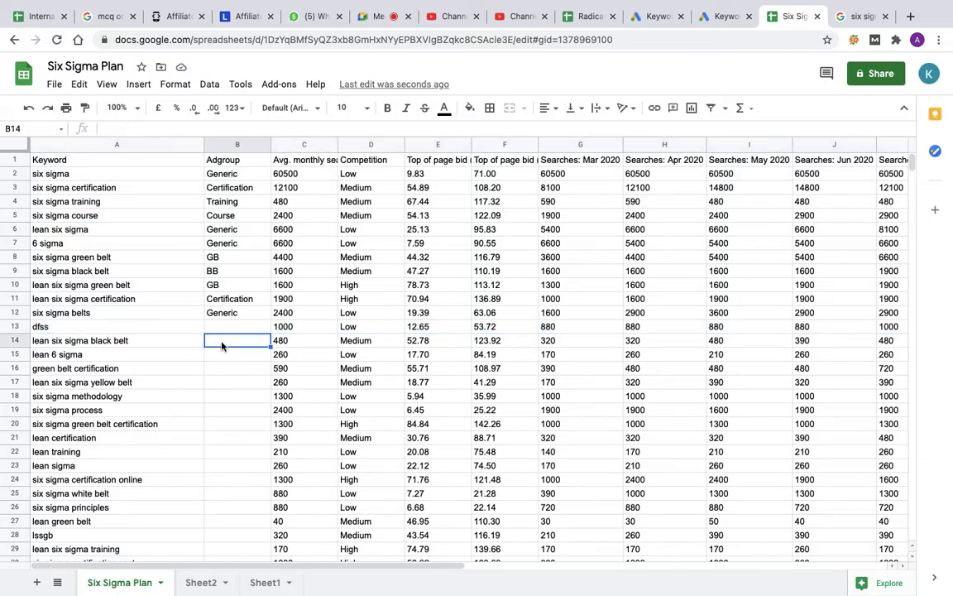
text(BB)
Step: Delete the entire row of the keyword dfss
click(18, 326)
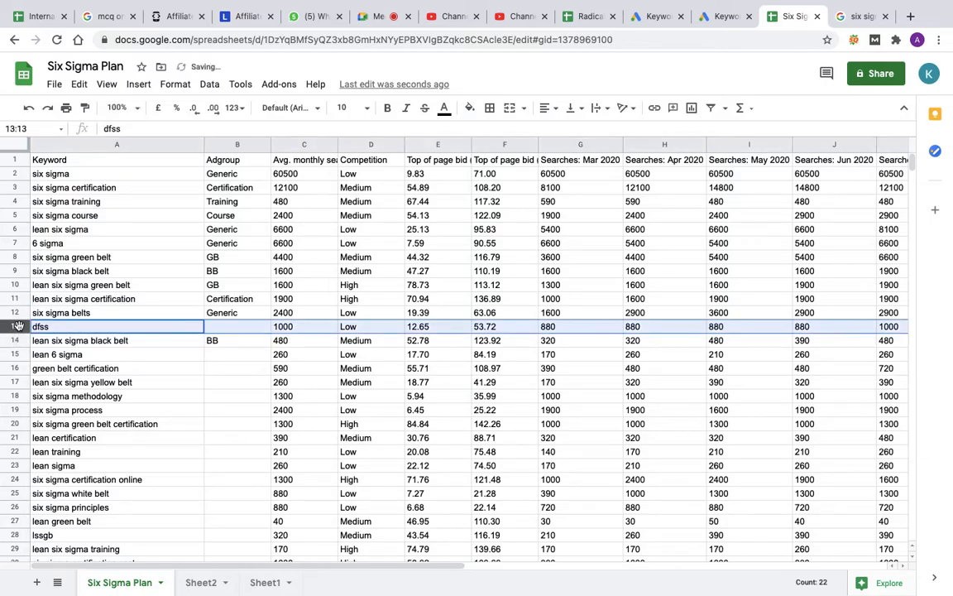
right_click(19, 326)
click(51, 335)
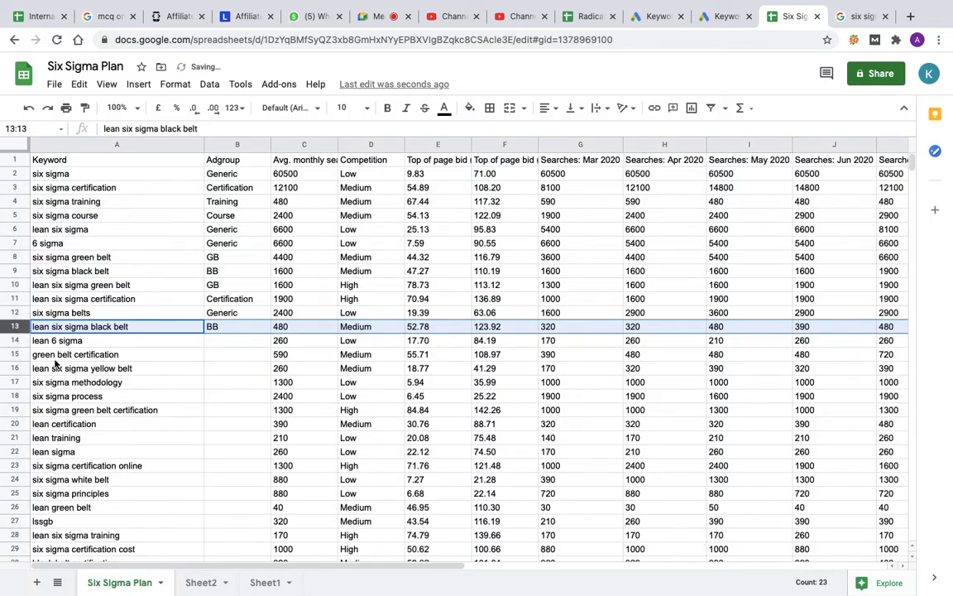
Step: Assign the keyword lean 6 sigma in B14 to the Generic ad group
click(212, 341)
text(Generic)
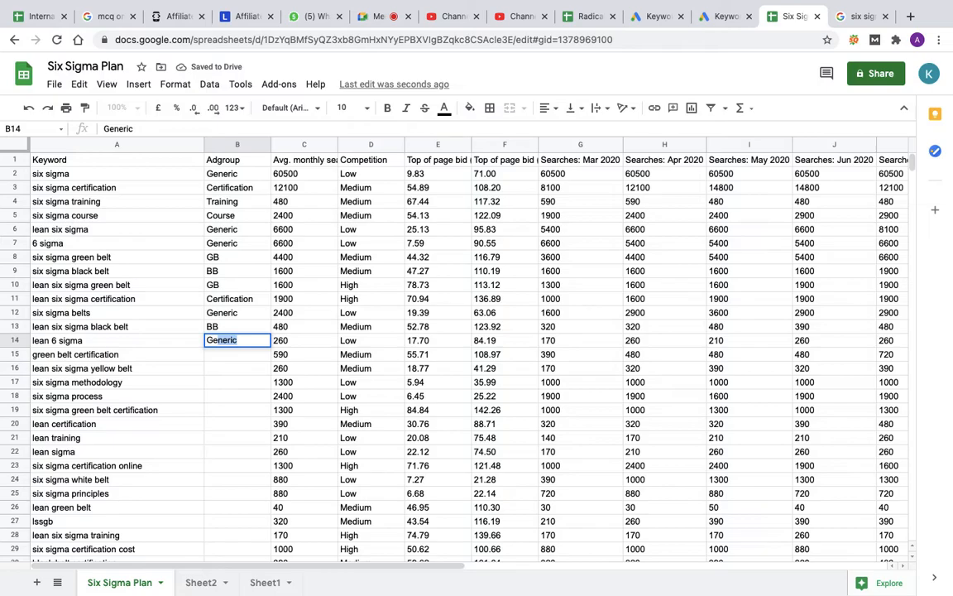
key(Return)
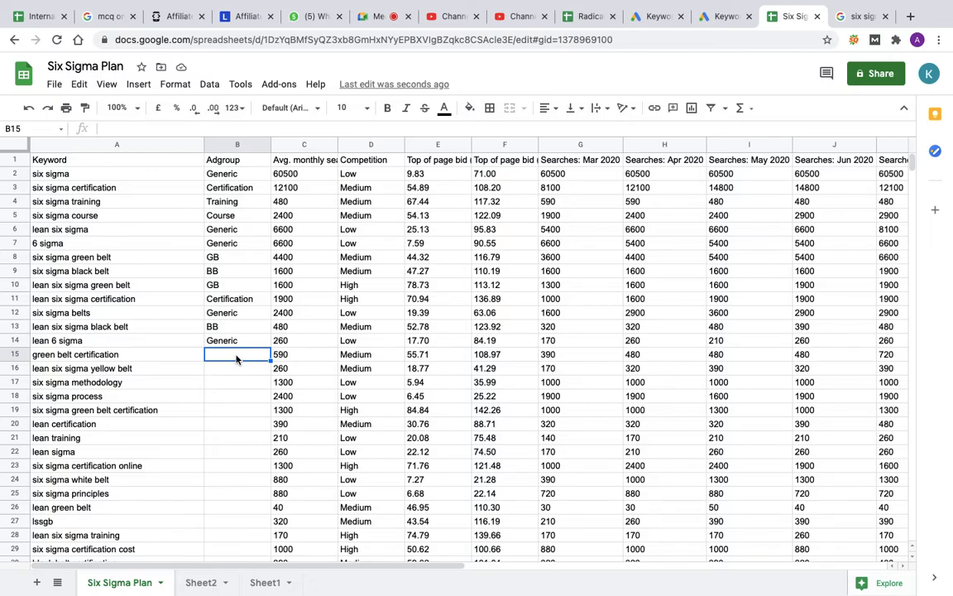
Step: Delete the entire rows of the keywords green belt certification and lean six sigma yellow belt
click(19, 355)
right_click(18, 355)
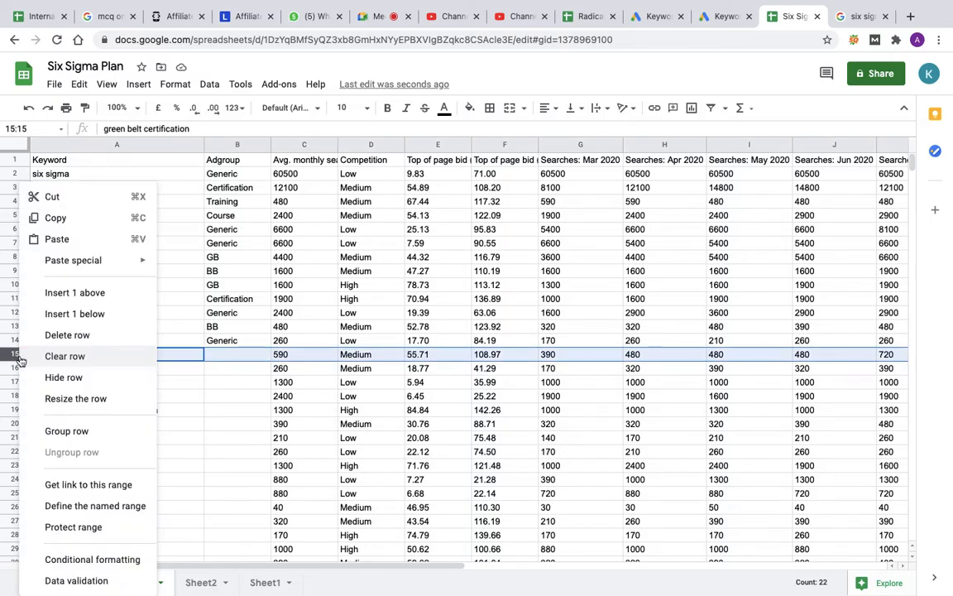
click(65, 335)
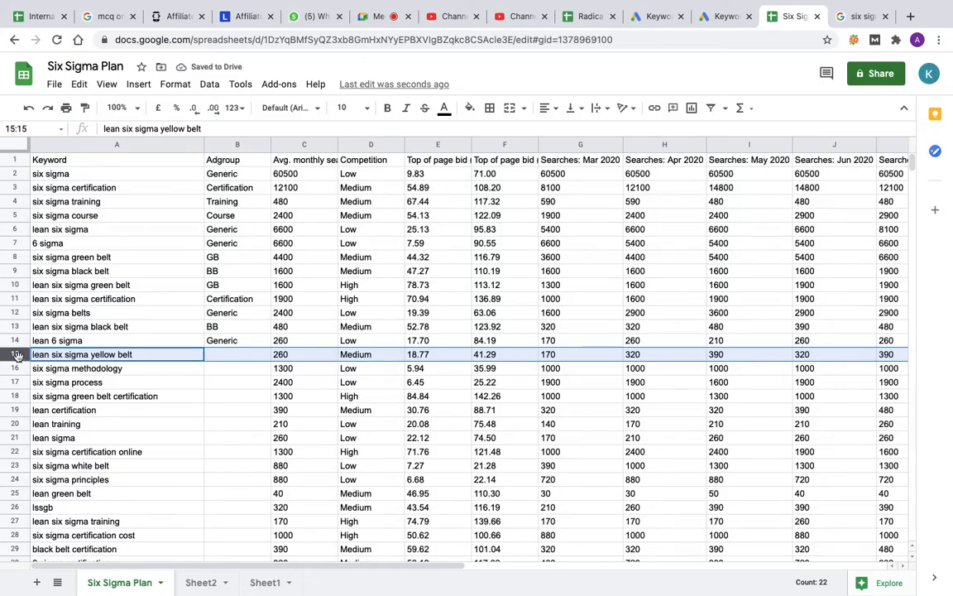
right_click(19, 354)
click(53, 335)
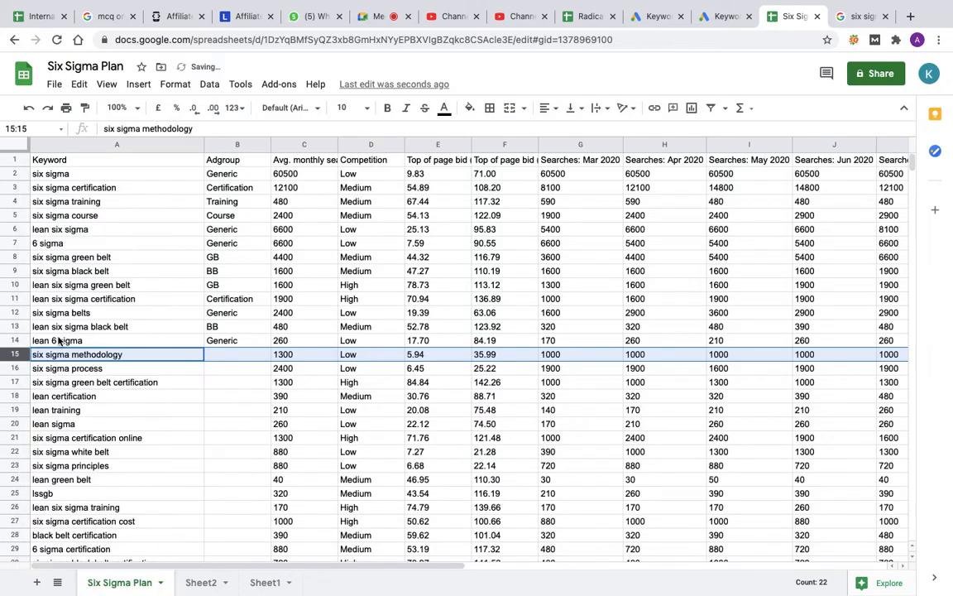
Step: Enter methodology in cell A3 of Sheet2
click(261, 583)
click(202, 583)
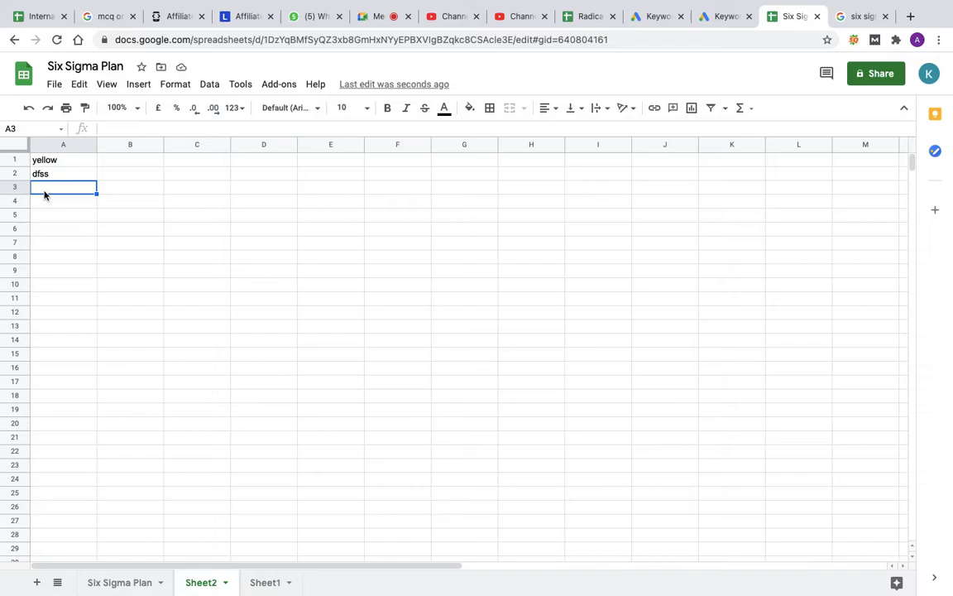
text(metho)
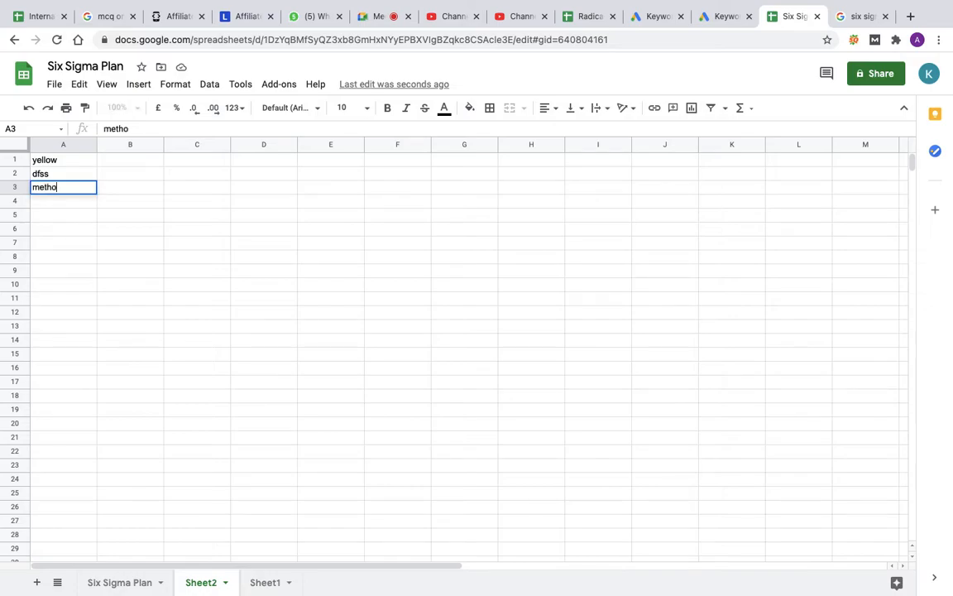
text(dology)
key(Return)
Step: Delete the entire rows of the keywords six sigma methodology and six sigma process on the Six Sigma Plan sheet
mouse_move(122, 591)
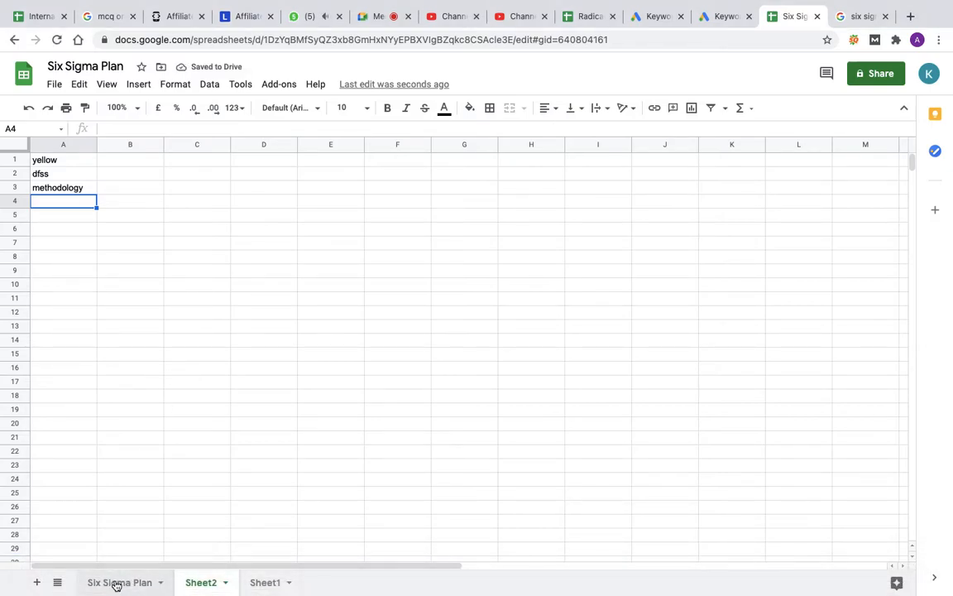
click(117, 584)
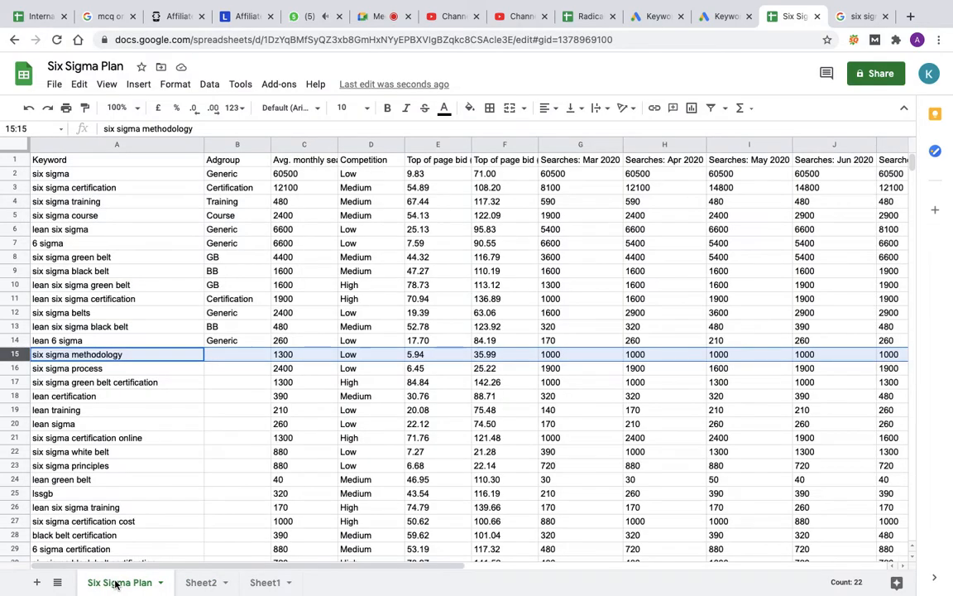
right_click(16, 355)
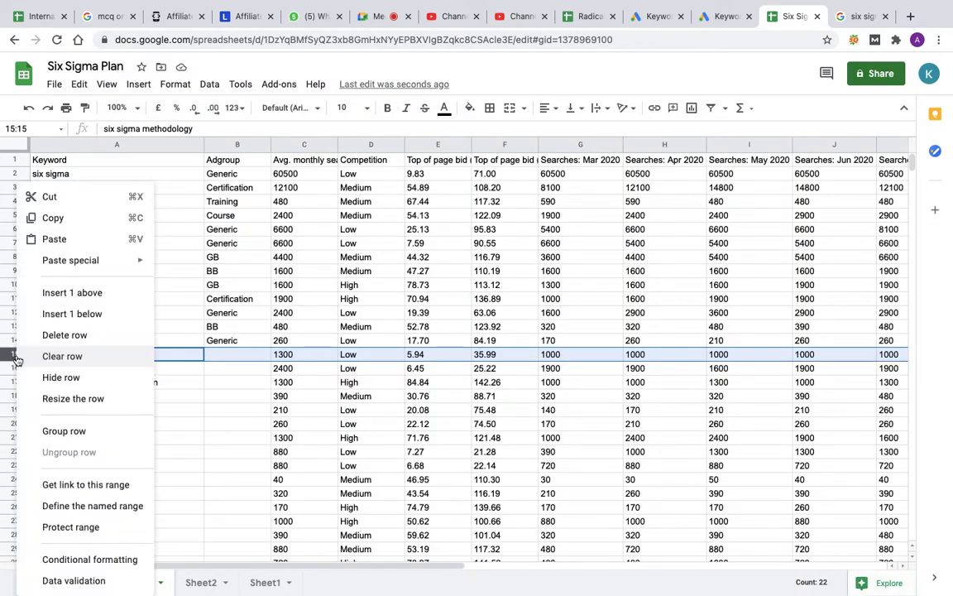
click(64, 335)
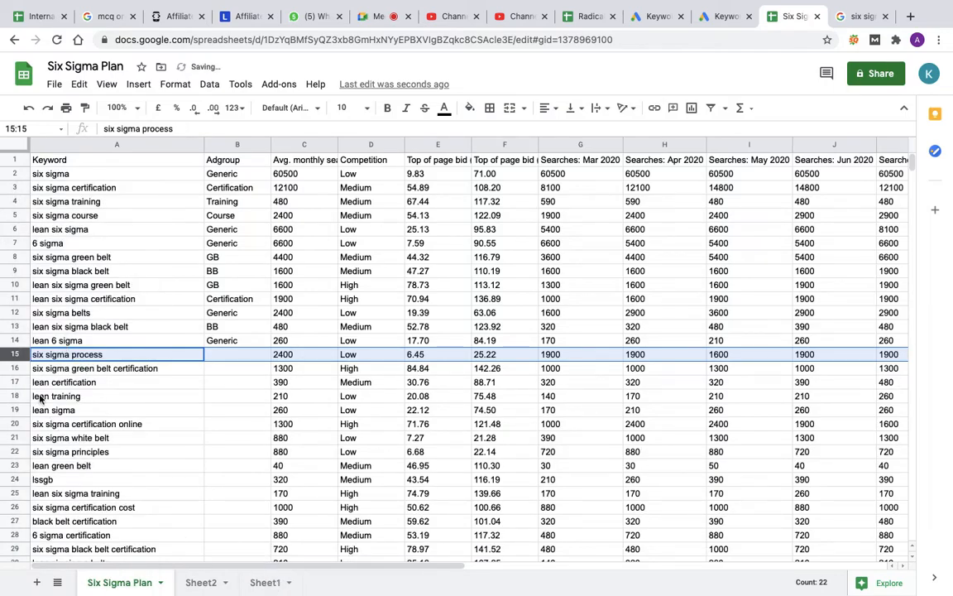
right_click(16, 355)
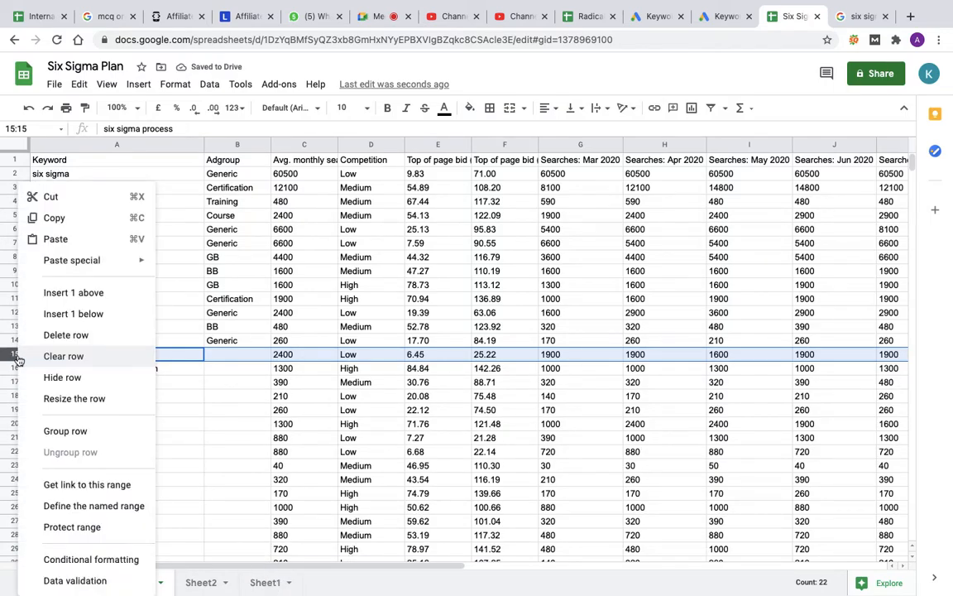
click(67, 336)
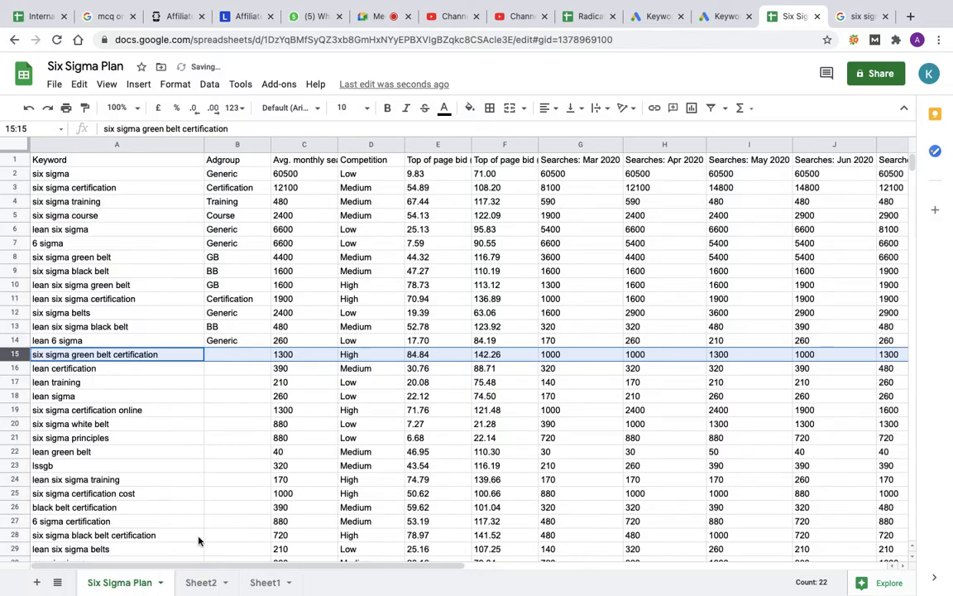
Step: Enter process in cell A4 of Sheet2
click(201, 582)
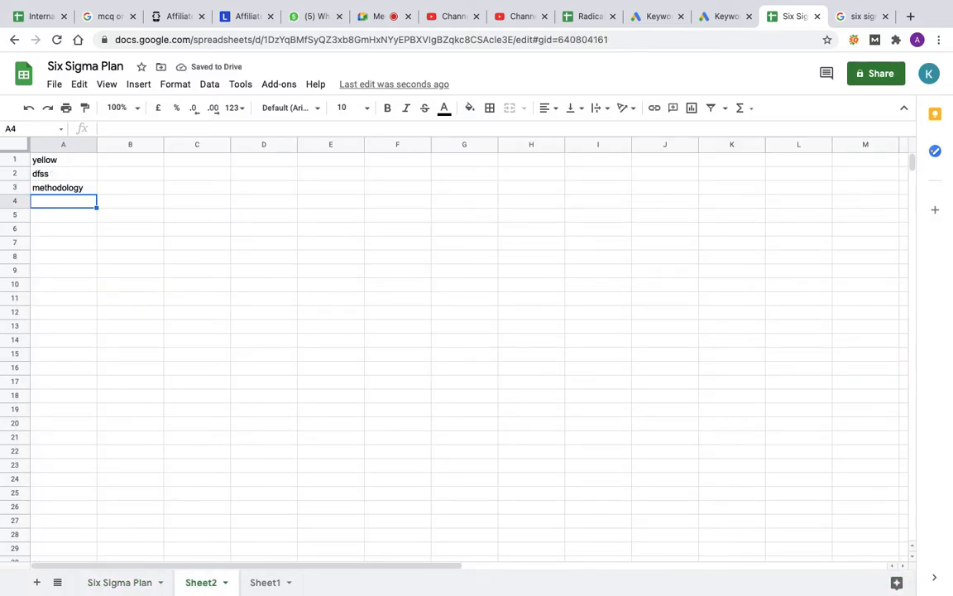
text(process)
key(Return)
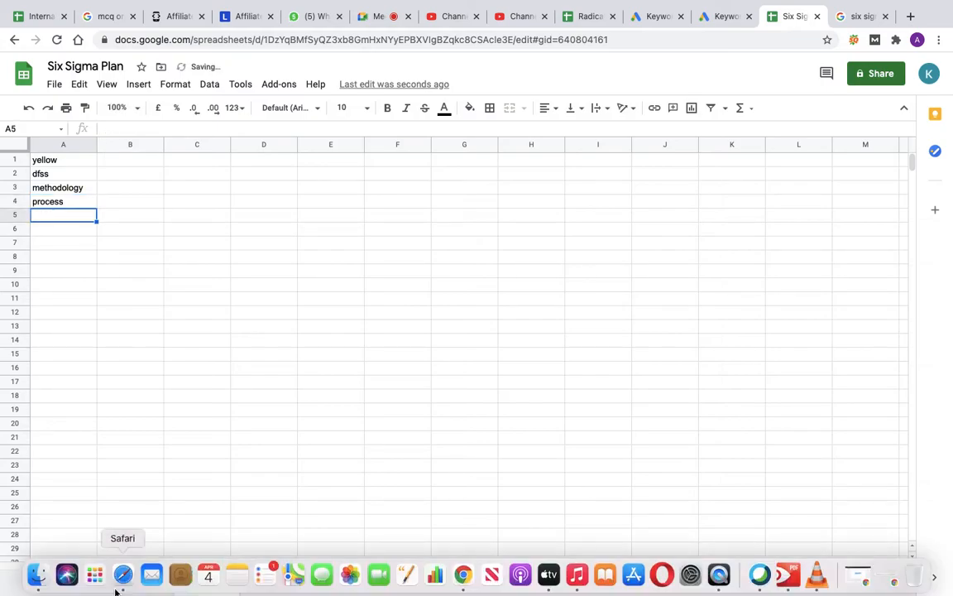
click(123, 574)
click(31, 35)
key(ctrl+Right)
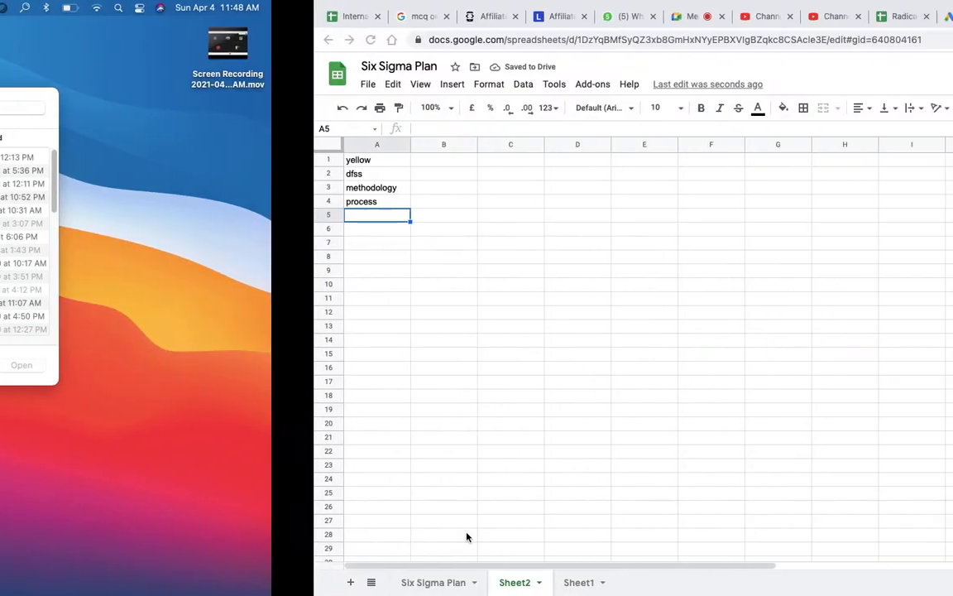
Step: Delete the rows of the keywords lean certification, lean training and lean sigma on the Six Sigma Plan sheet
click(106, 584)
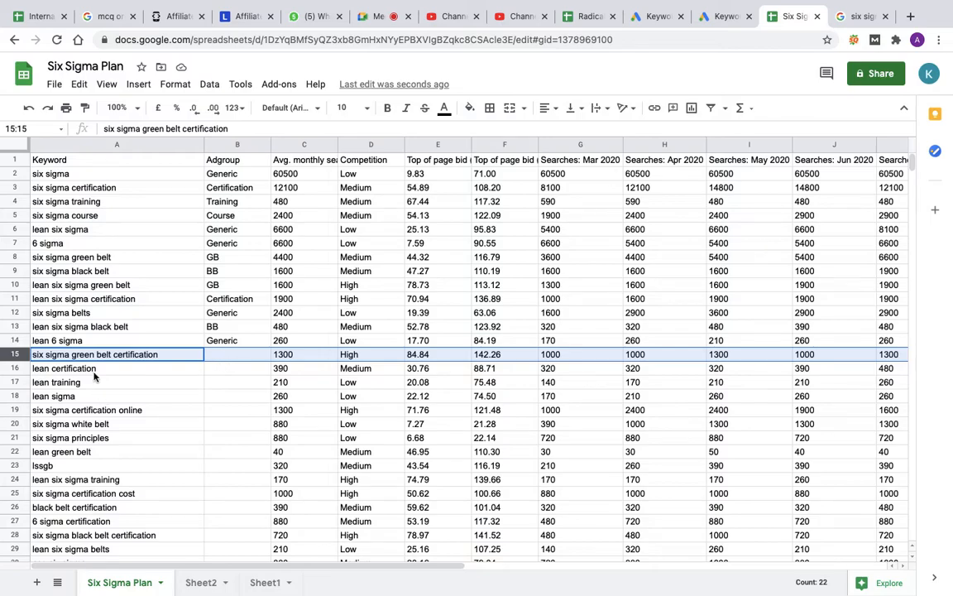
click(18, 368)
drag(18, 368, 20, 401)
right_click(21, 402)
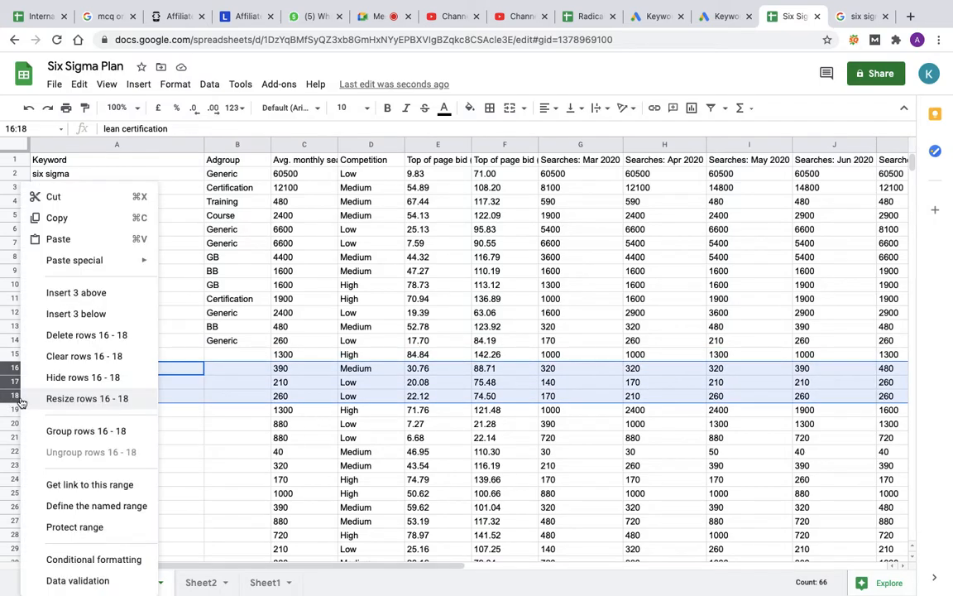
click(66, 337)
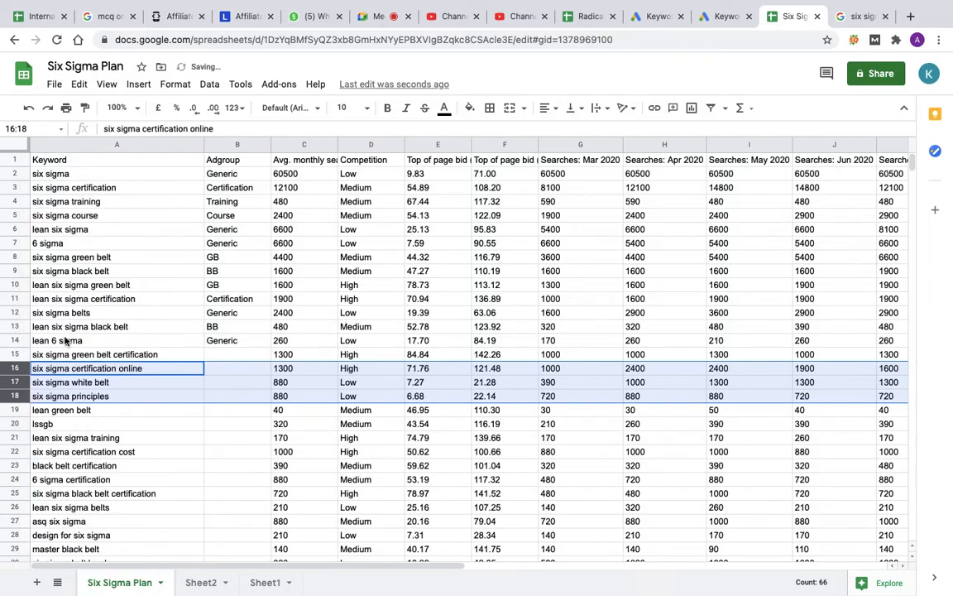
click(142, 374)
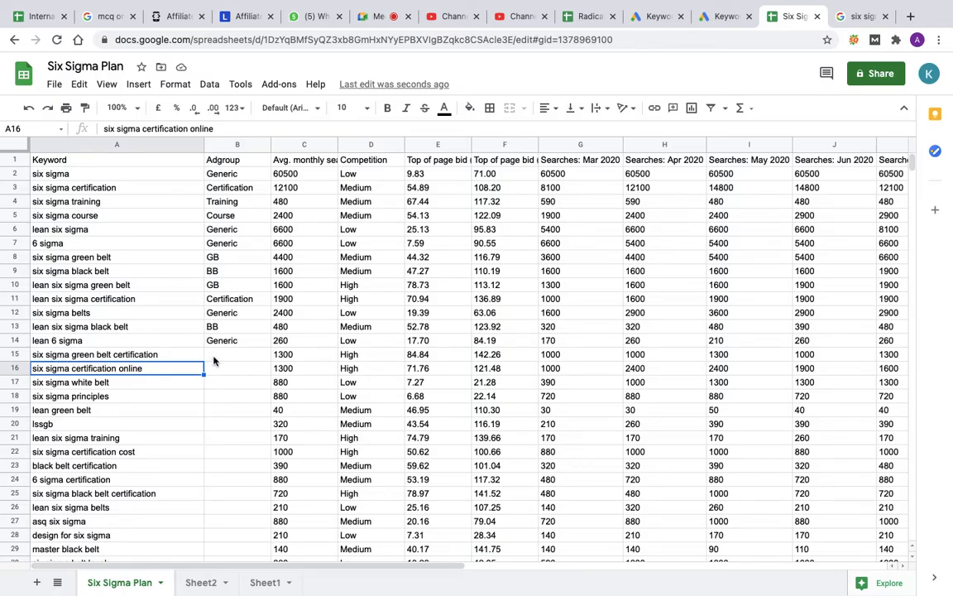
Step: Assign ad group GB Certification to six sigma green belt certification and Certification to six sigma certification online
click(213, 360)
text(GB )
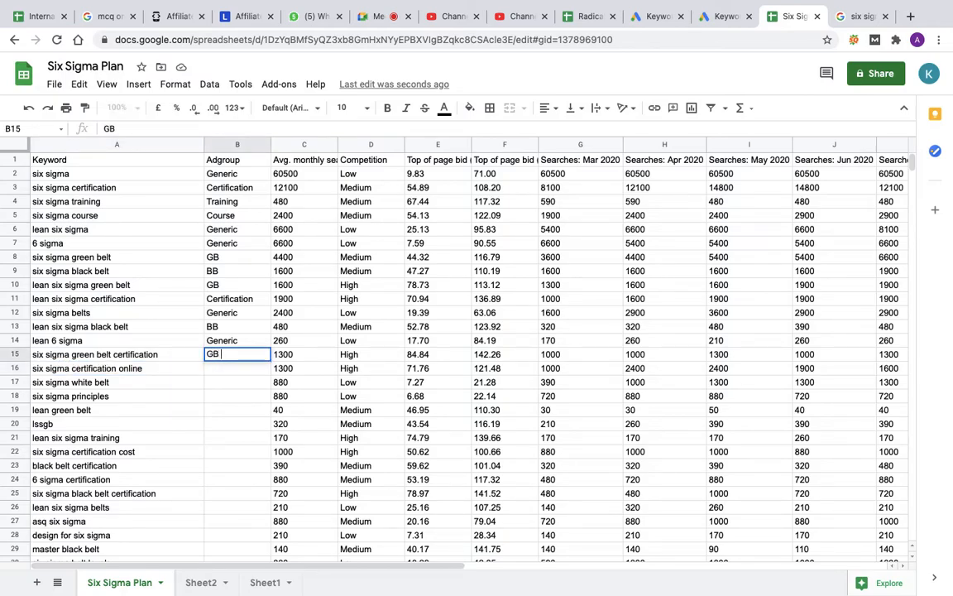
text(Certification)
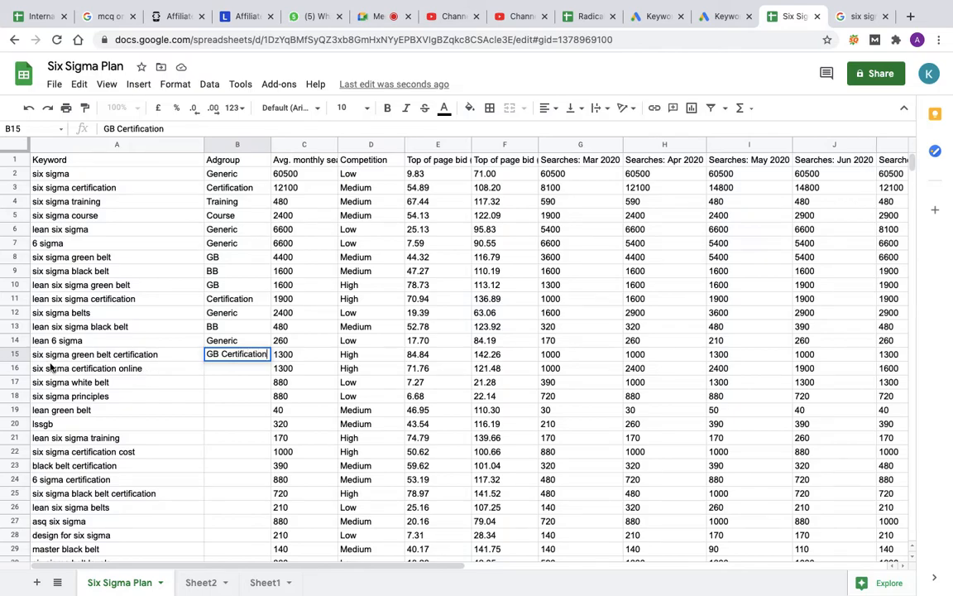
click(211, 372)
text(Certification)
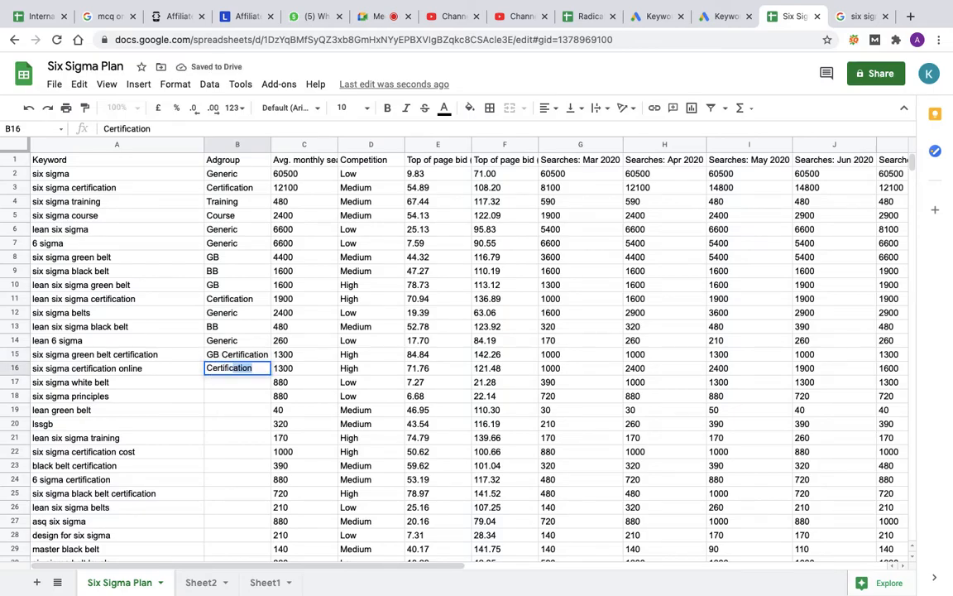
key(Return)
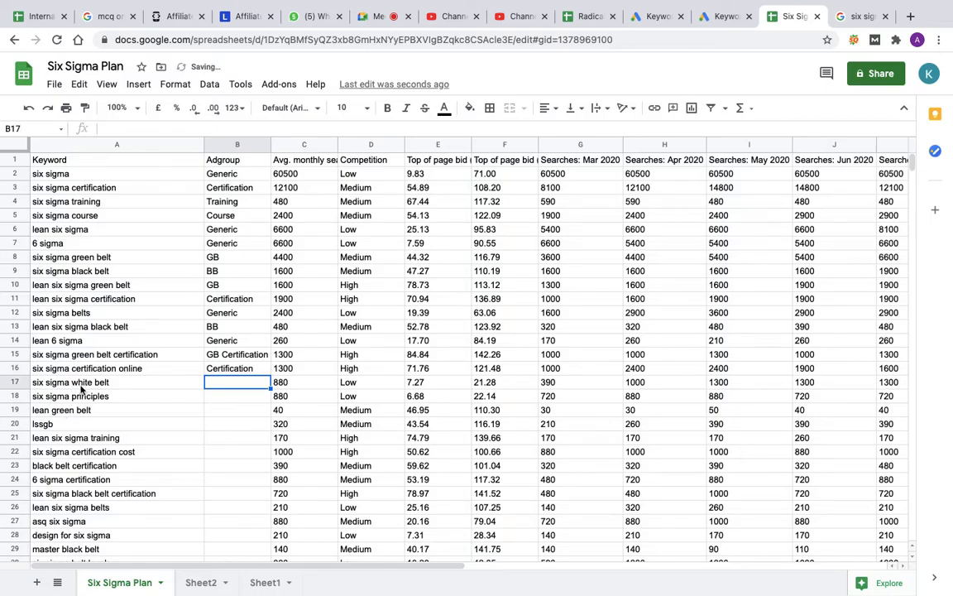
Step: Delete the entire rows of the keywords six sigma white belt and six sigma principles
click(17, 383)
right_click(16, 383)
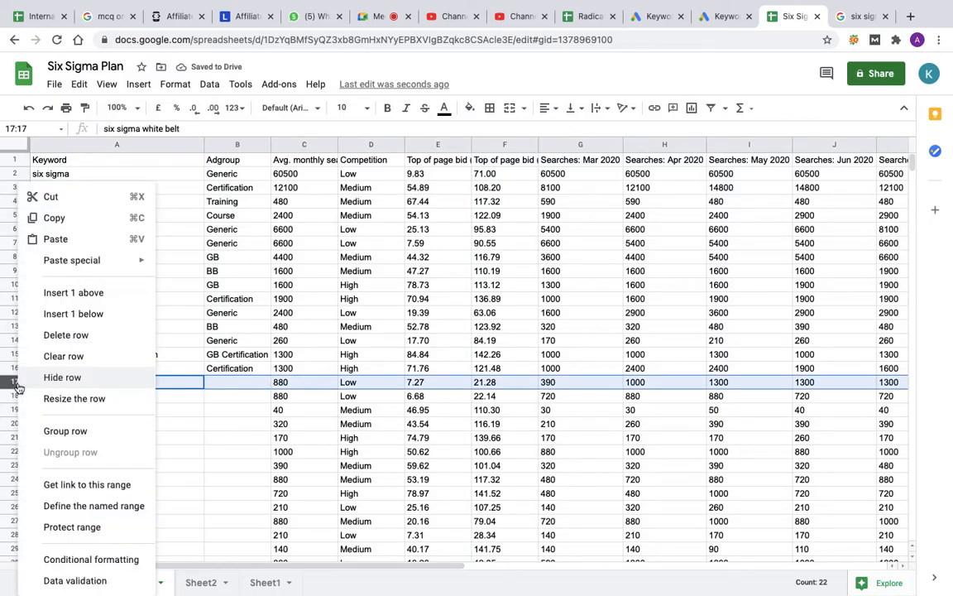
click(67, 334)
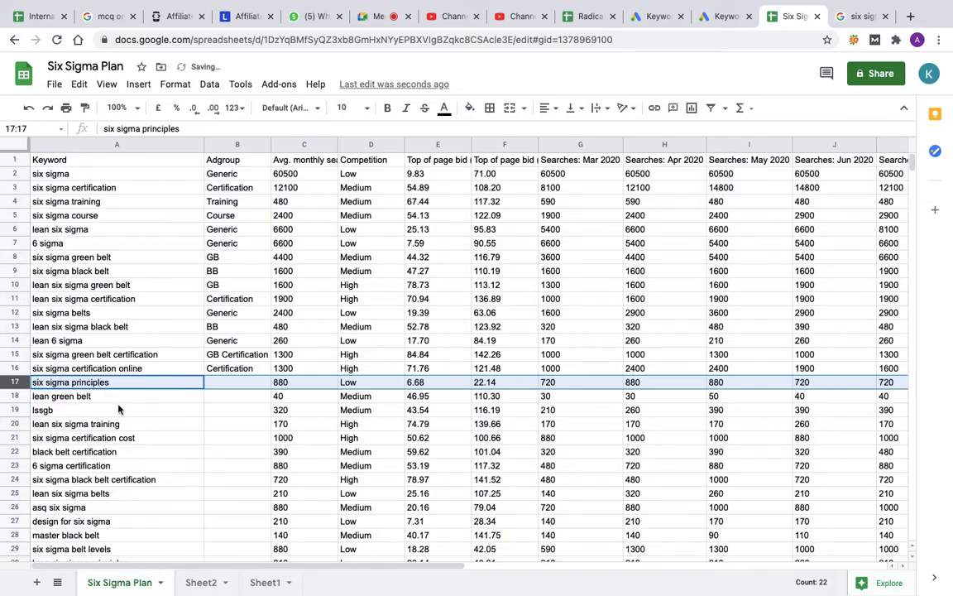
right_click(17, 382)
click(73, 336)
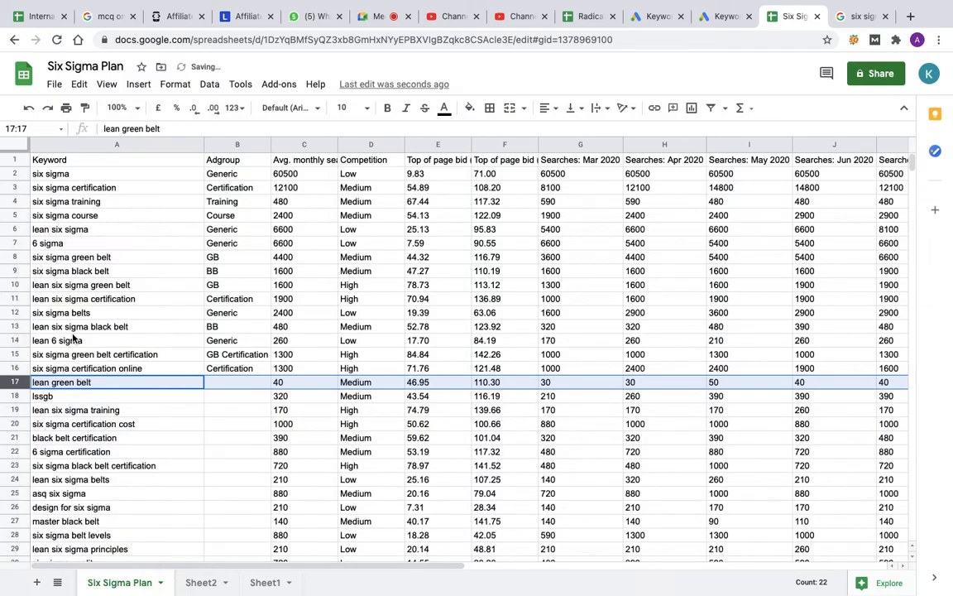
Step: Enter white in cell A5 and process in cell A6 of Sheet2
click(208, 583)
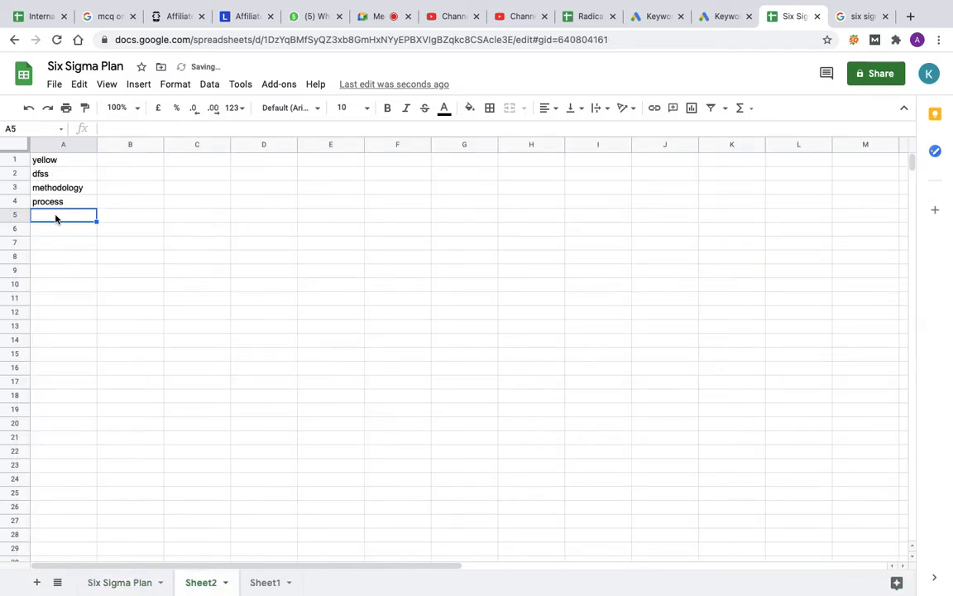
text(white)
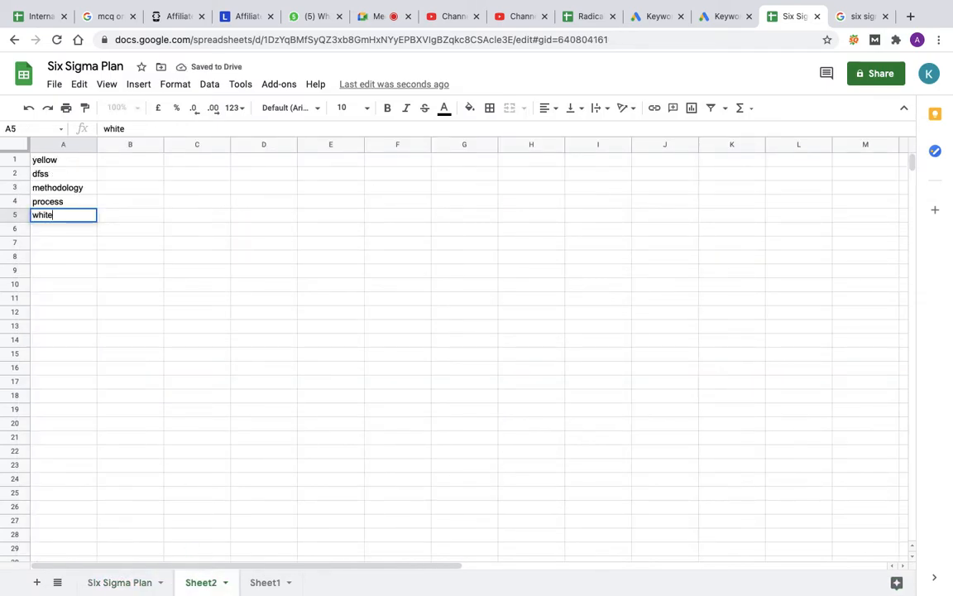
key(Return)
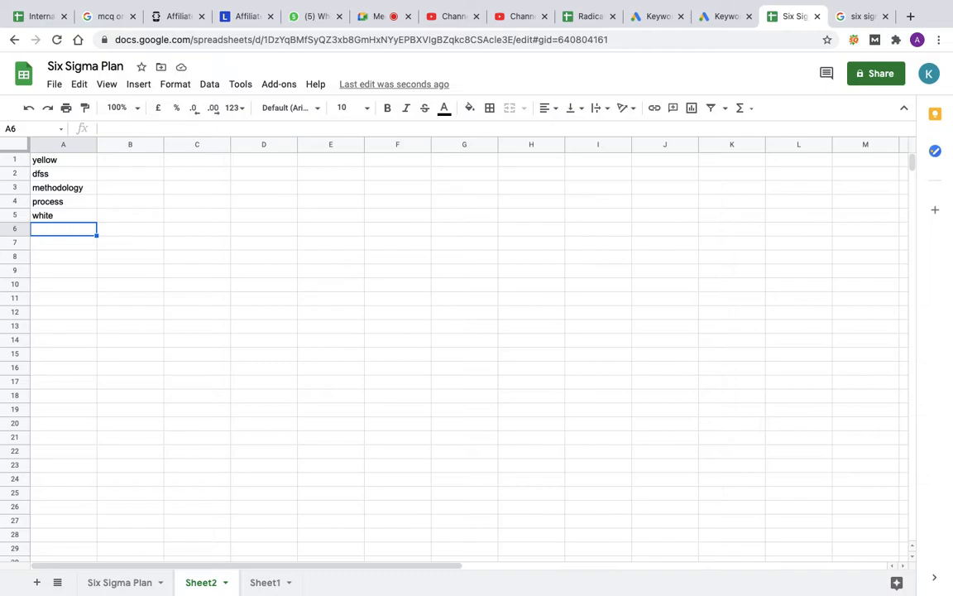
text(process)
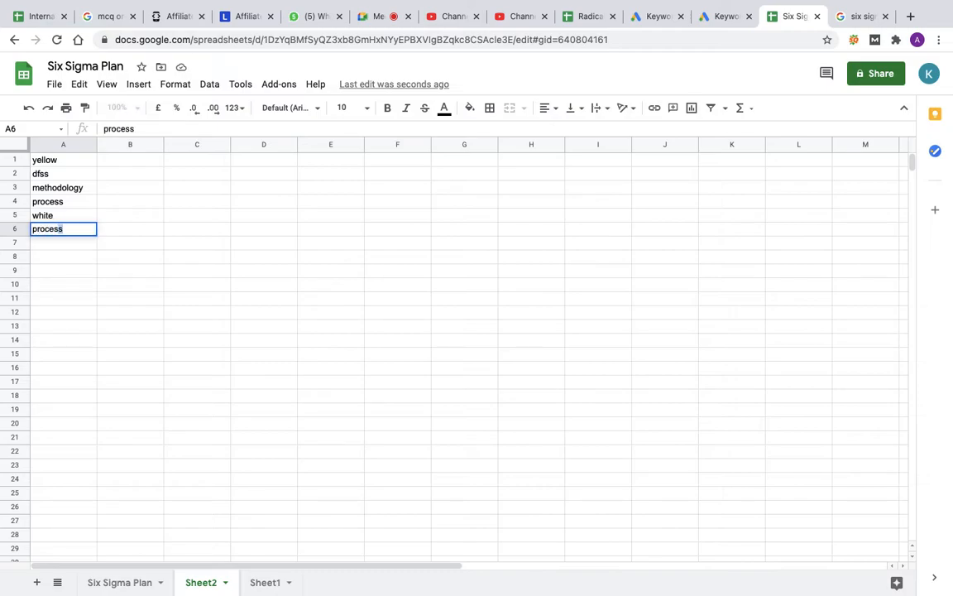
key(Return)
Step: Assign ad group GB to the keyword lssgb on the Six Sigma Plan sheet
click(121, 583)
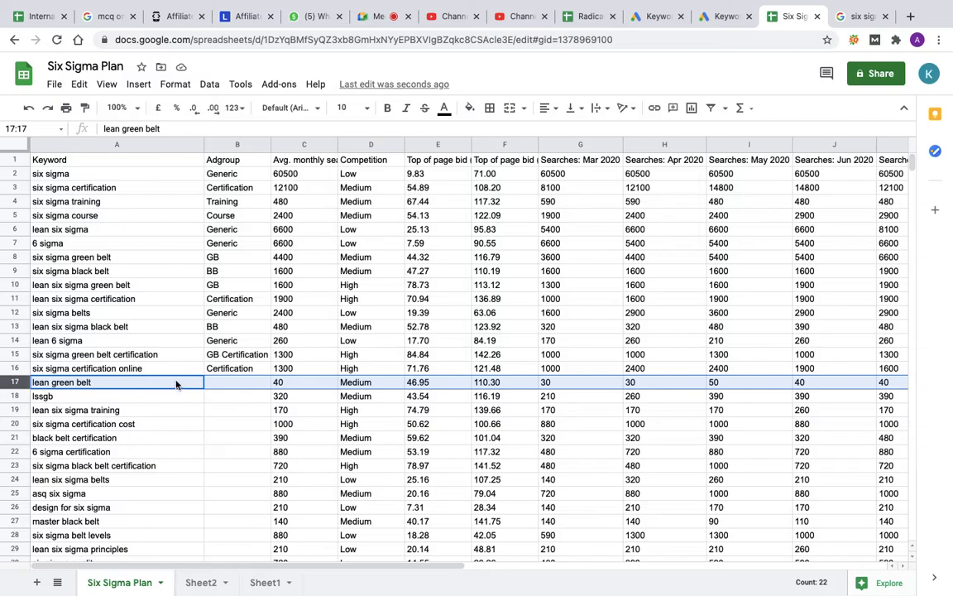
click(219, 398)
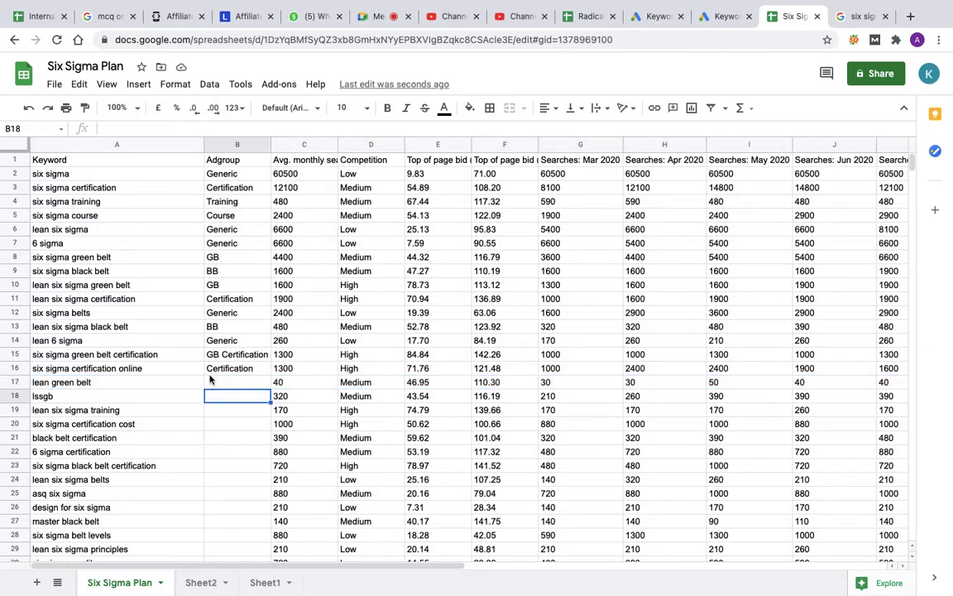
text(GB)
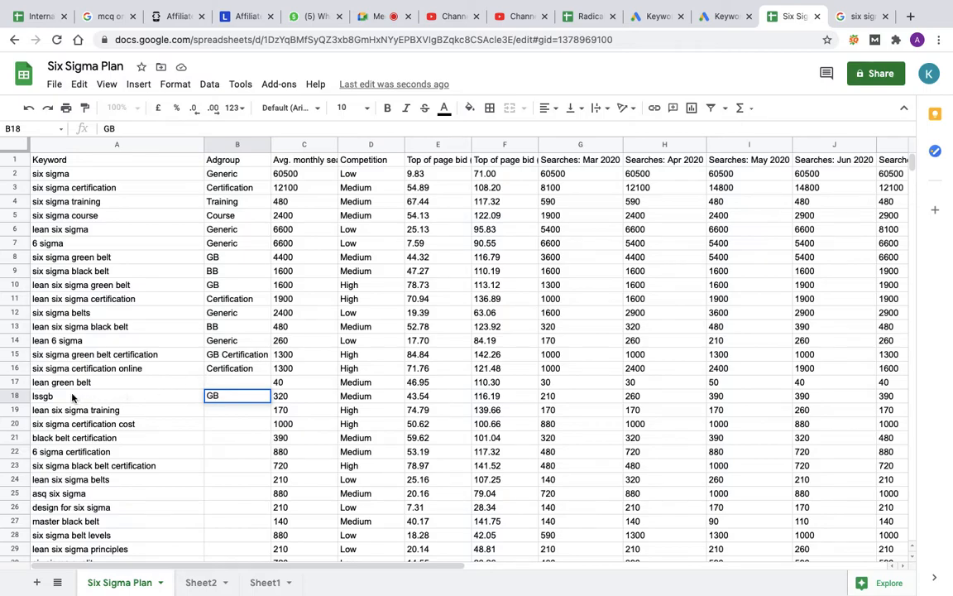
Step: Delete the entire row of the keyword lean green belt
click(14, 383)
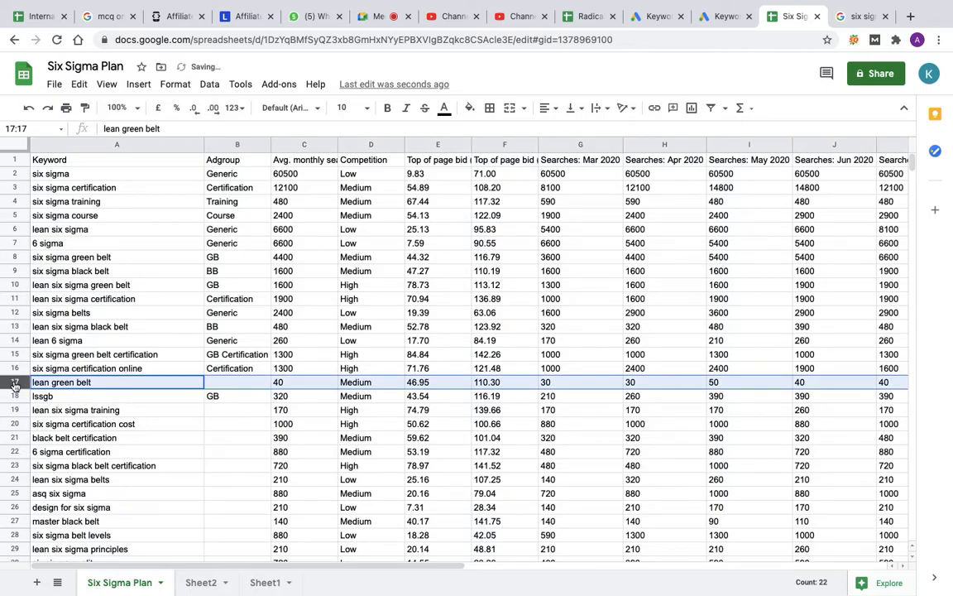
right_click(15, 383)
click(45, 344)
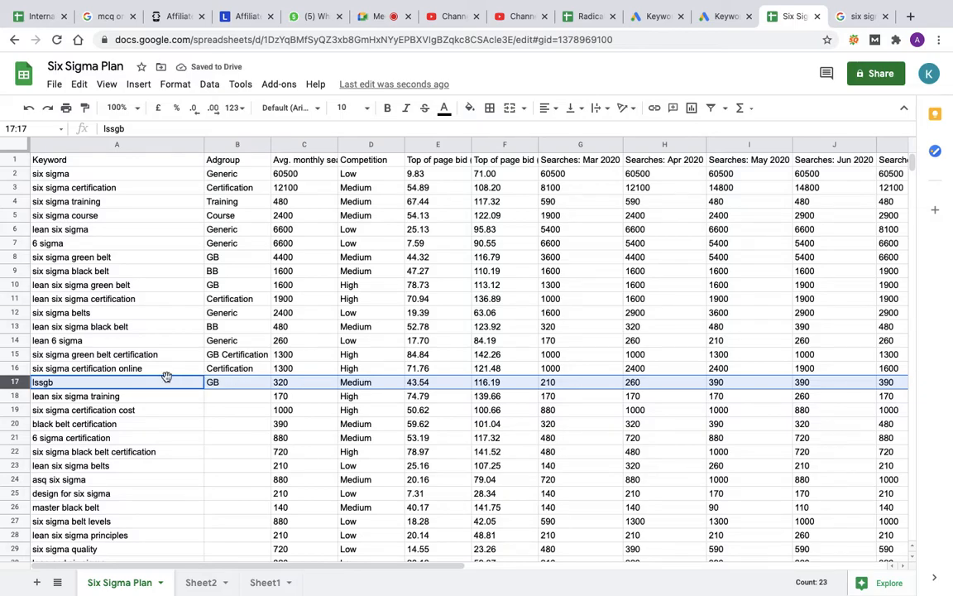
Step: Assign ad group Training to lean six sigma training and Certification to six sigma certification cost
scroll(132, 379, down, 2)
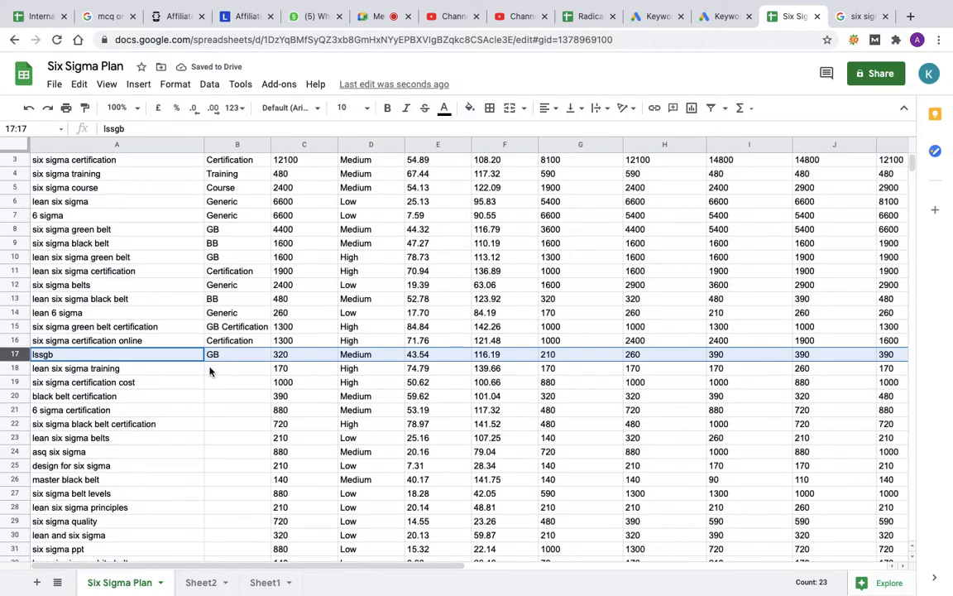
click(209, 370)
text(Training)
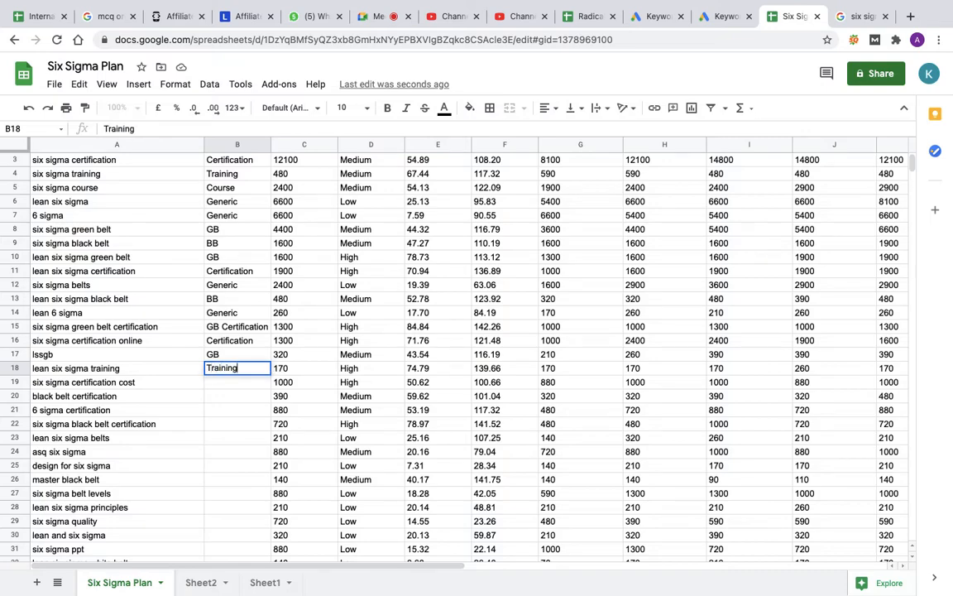
click(230, 386)
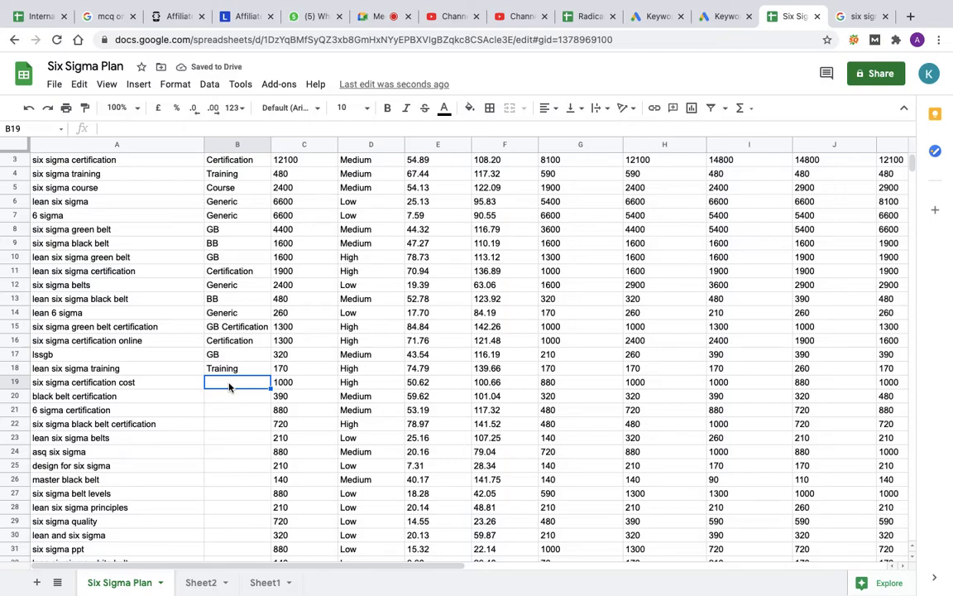
text(Certification)
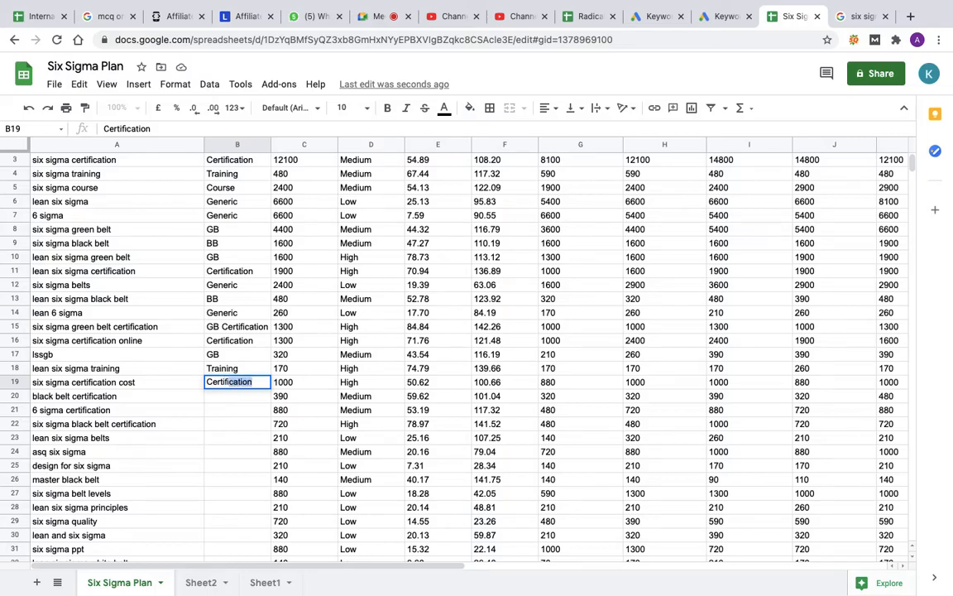
key(Return)
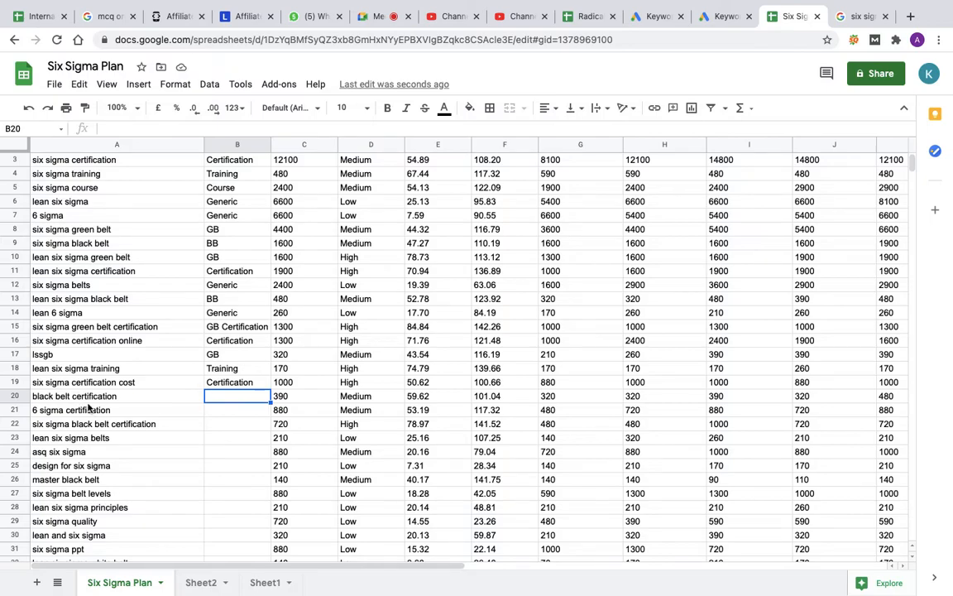
Step: Delete the entire row of the keyword black belt certification
click(16, 396)
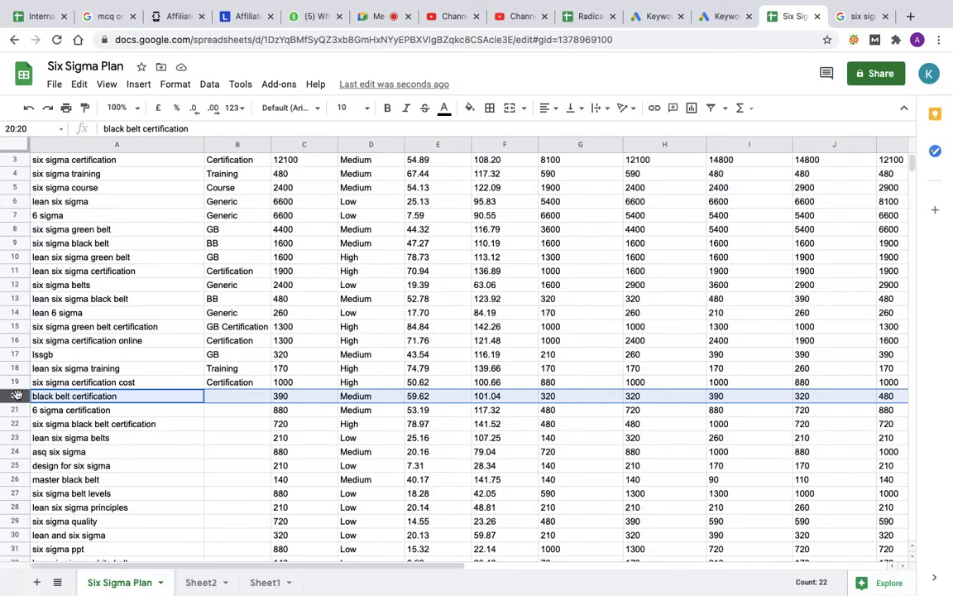
right_click(17, 396)
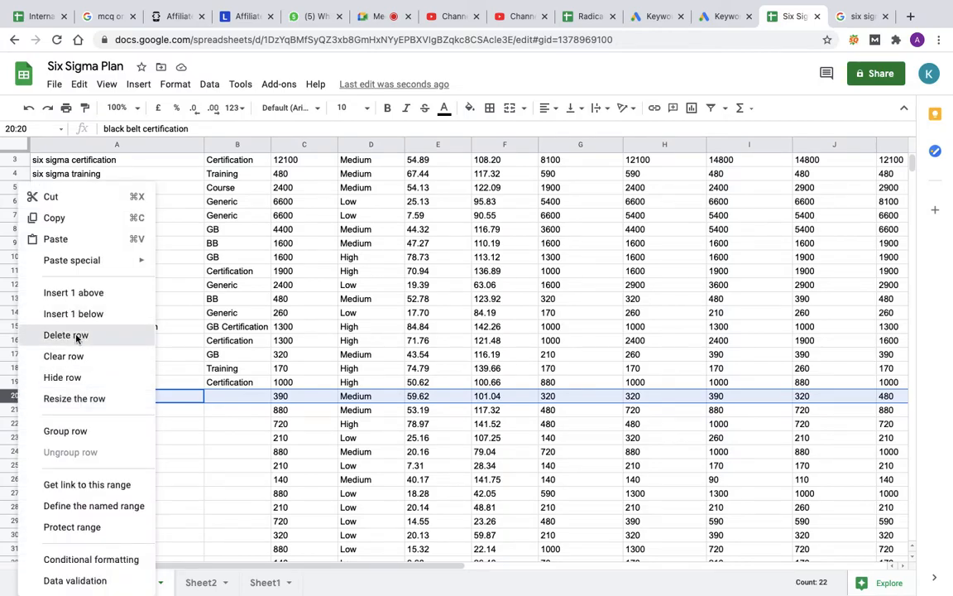
click(67, 336)
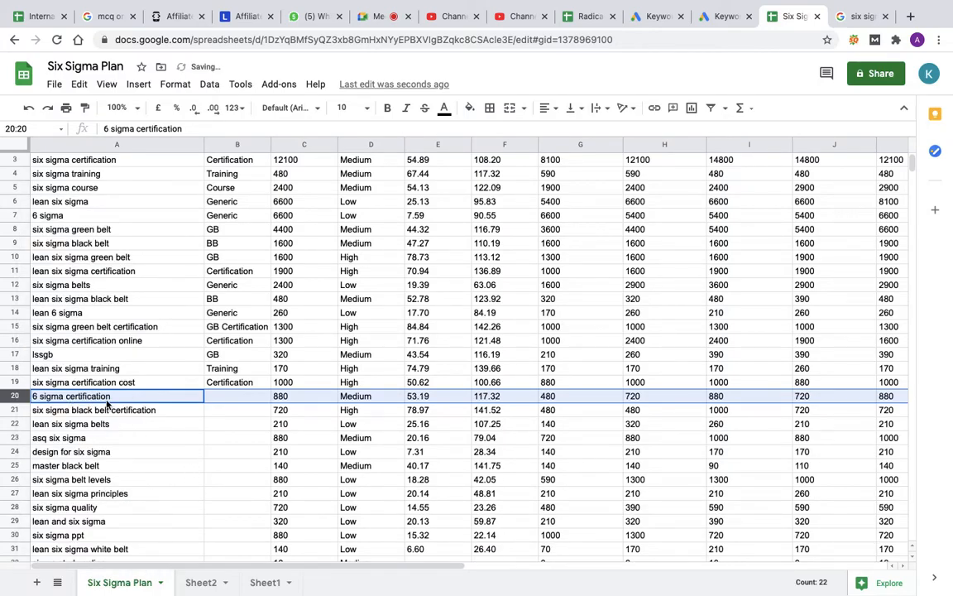
Step: Assign ad group Certification to 6 sigma certification and BB Certification to six sigma black belt certification
click(230, 399)
text(Certification)
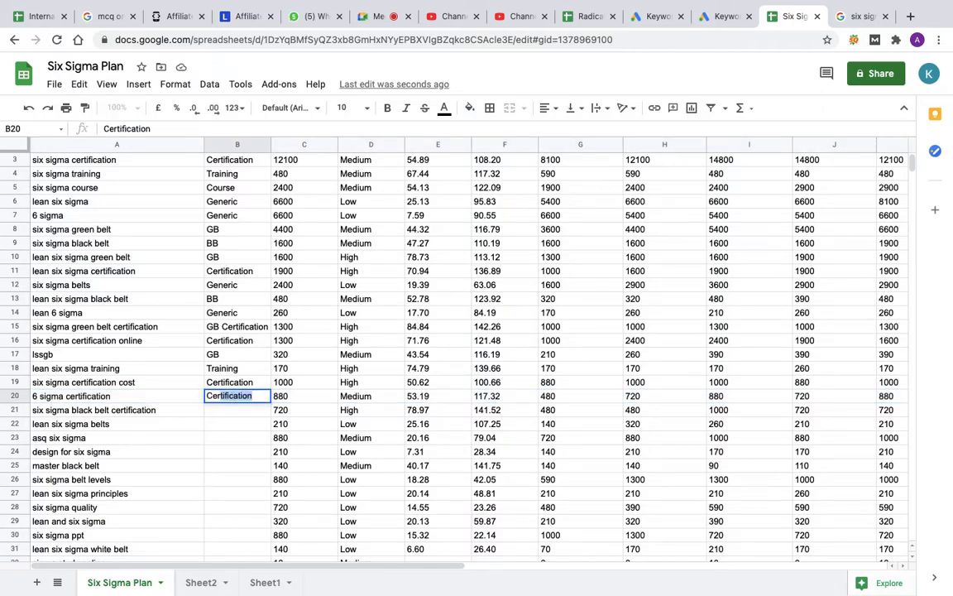
key(Return)
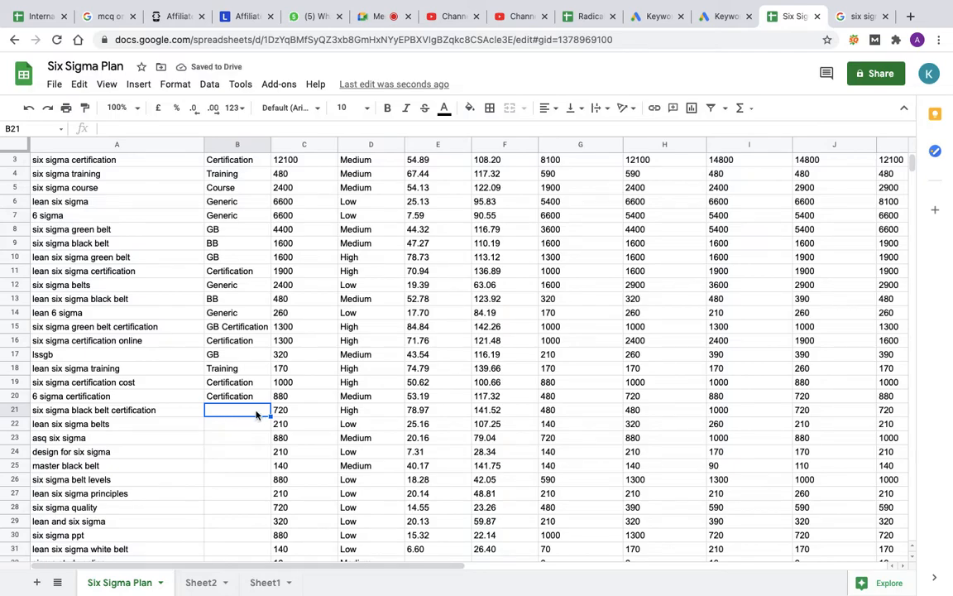
text(BB C)
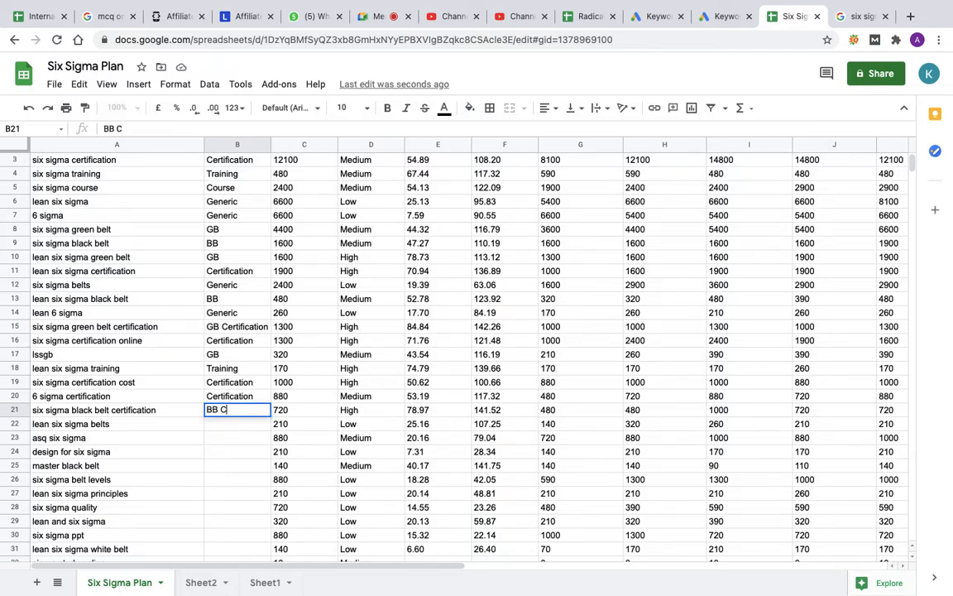
text(ertification)
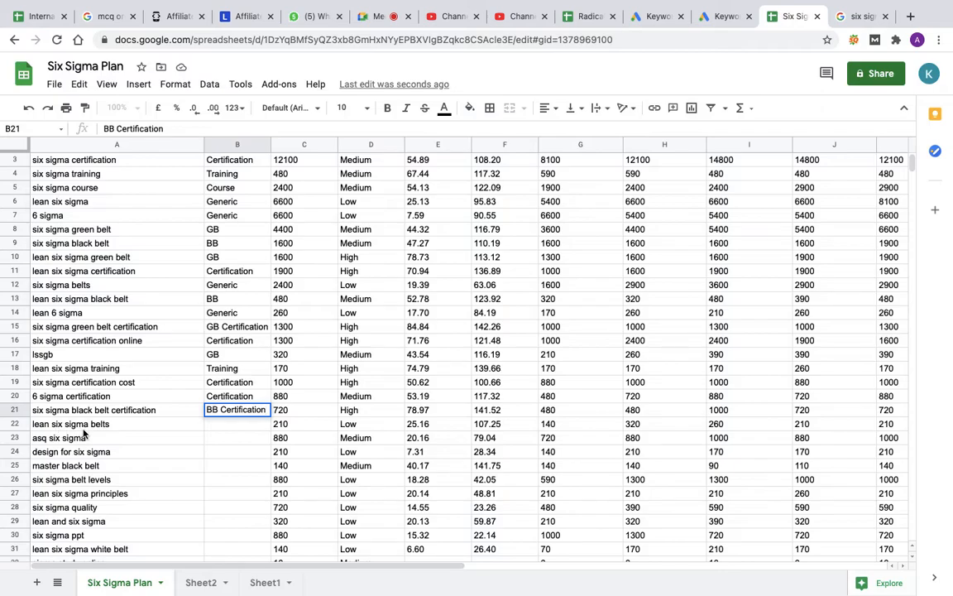
Step: Assign ad group Generic to the keyword lean six sigma belts
click(13, 427)
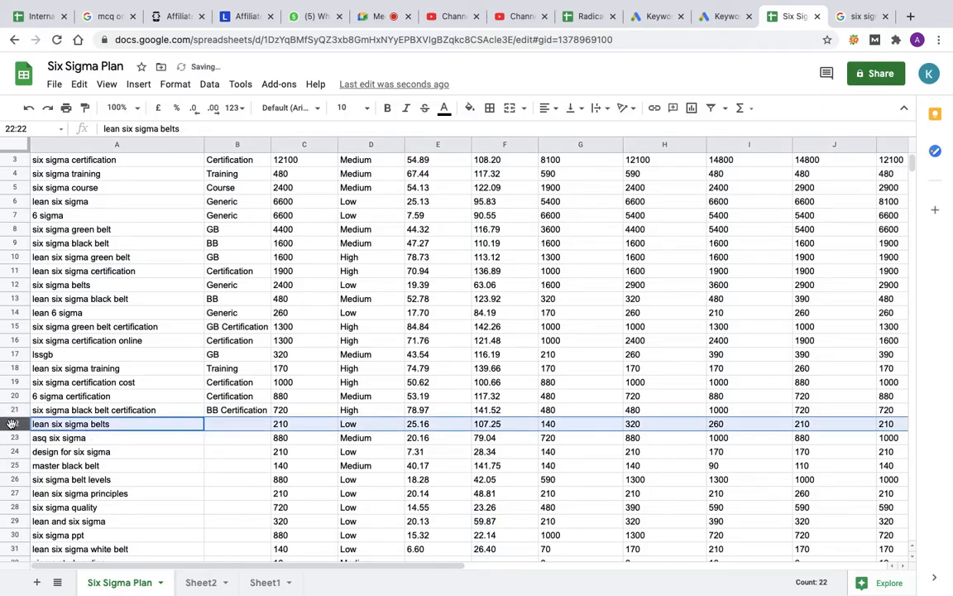
click(231, 426)
text(Generic)
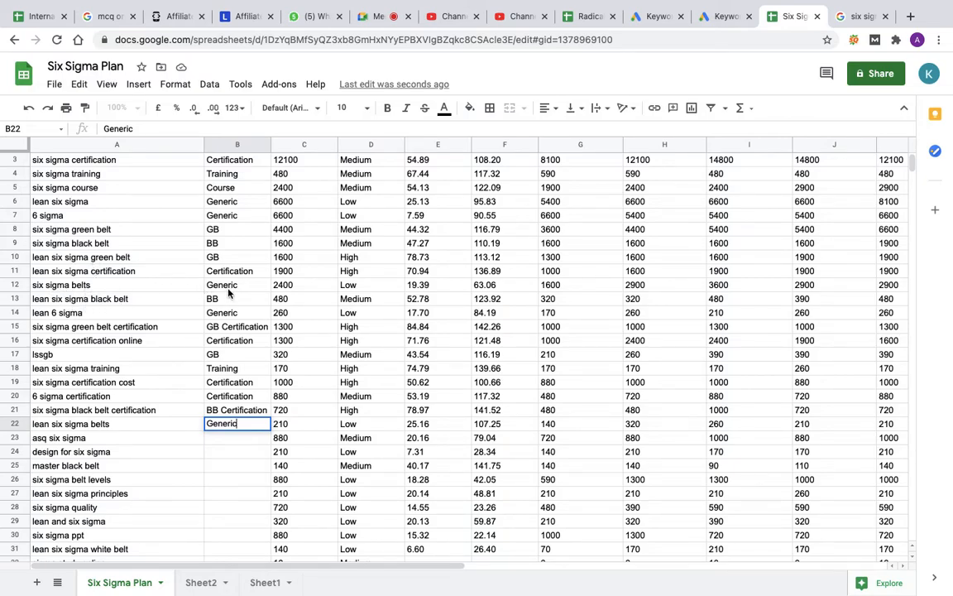
click(235, 442)
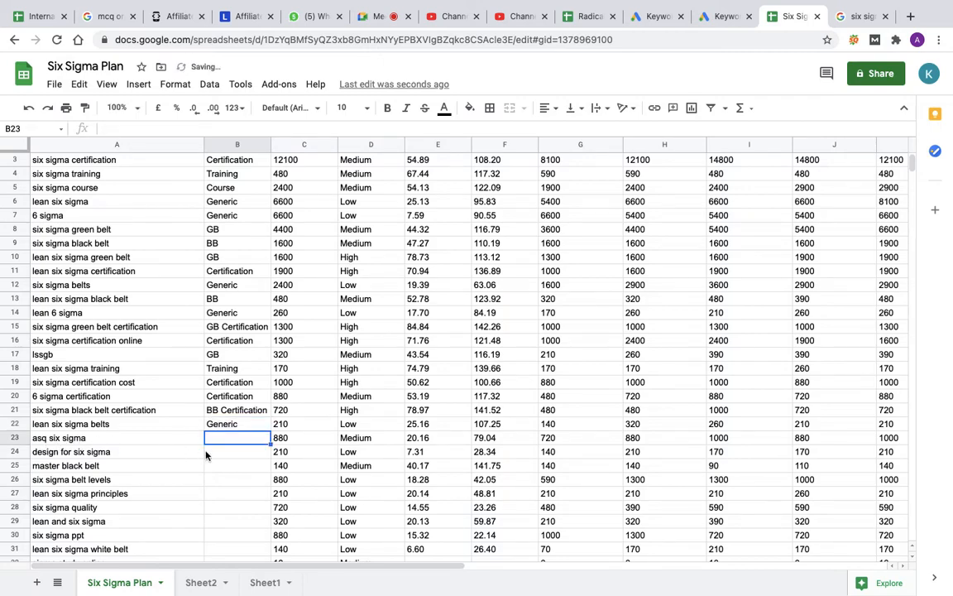
Step: Add asq to the excluded terms in Sheet2's column A and delete the asq six sigma row from the Six Sigma Plan sheet
click(198, 583)
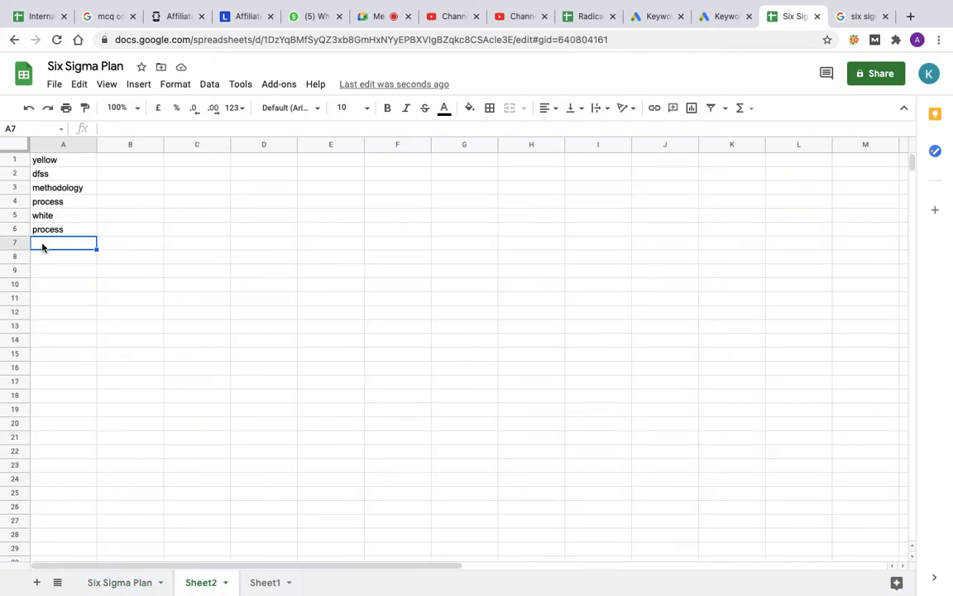
text(asq)
key(Return)
click(130, 584)
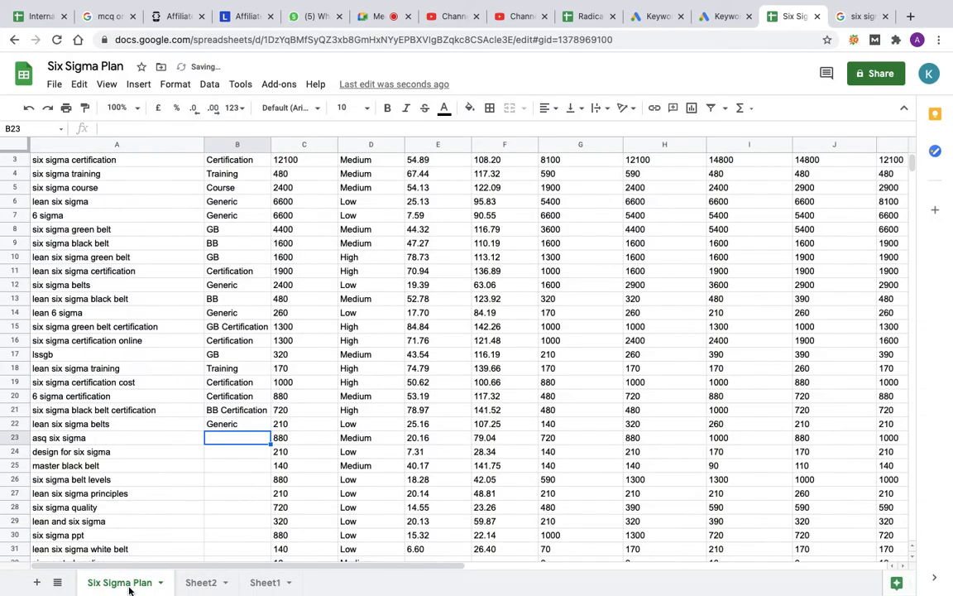
click(10, 438)
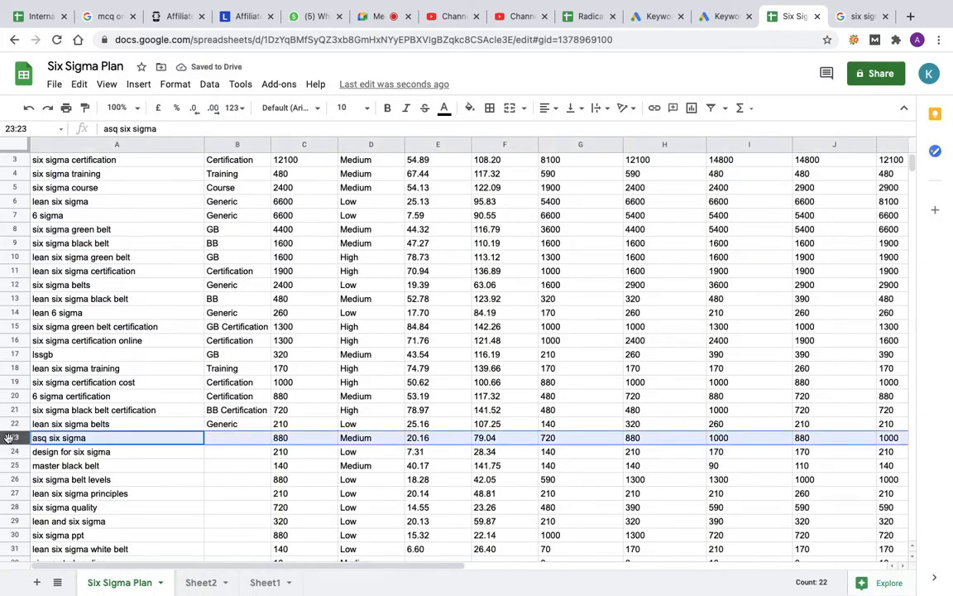
right_click(10, 438)
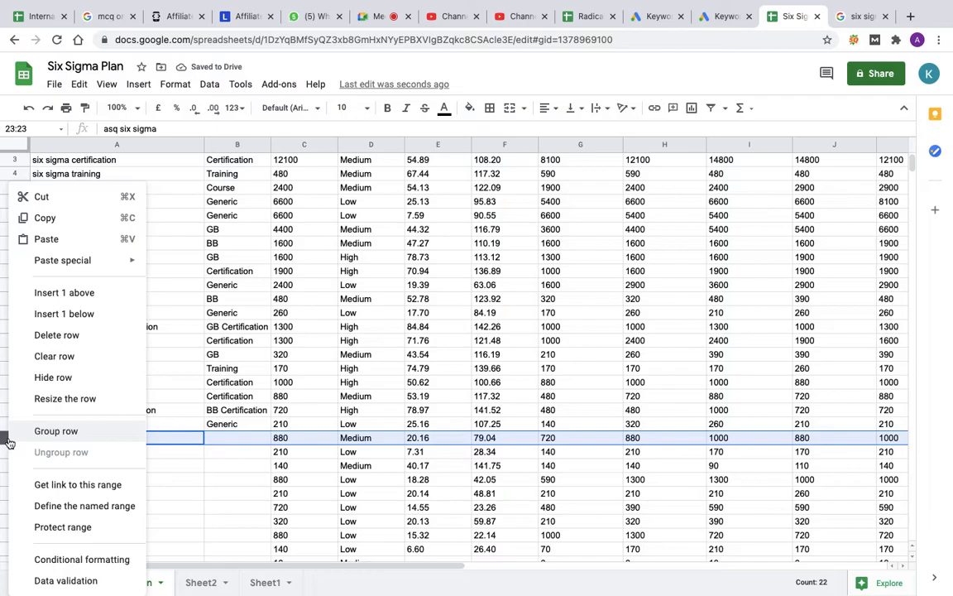
click(49, 335)
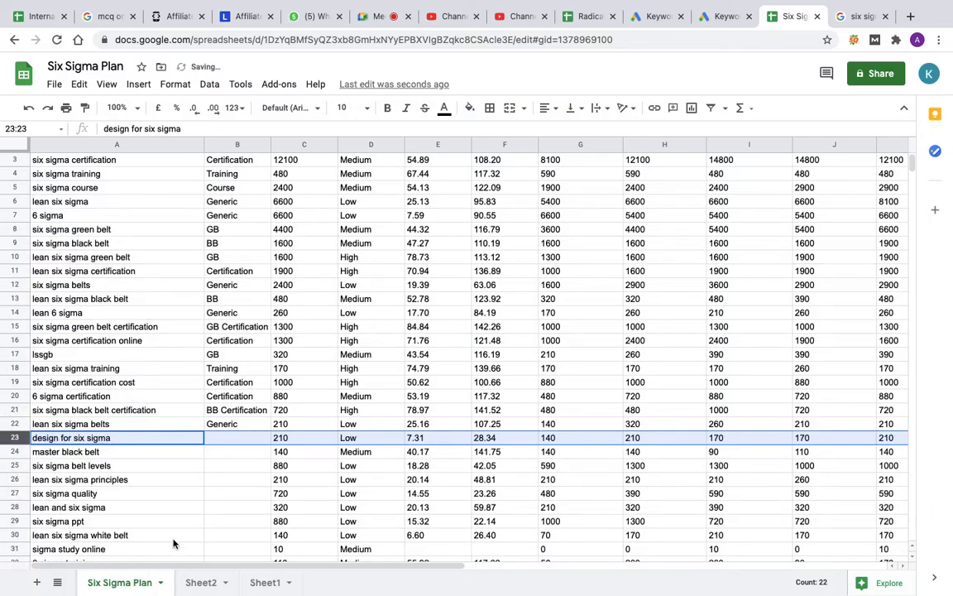
Step: List design as an excluded term on Sheet2 and delete the design for six sigma row from the plan
click(199, 582)
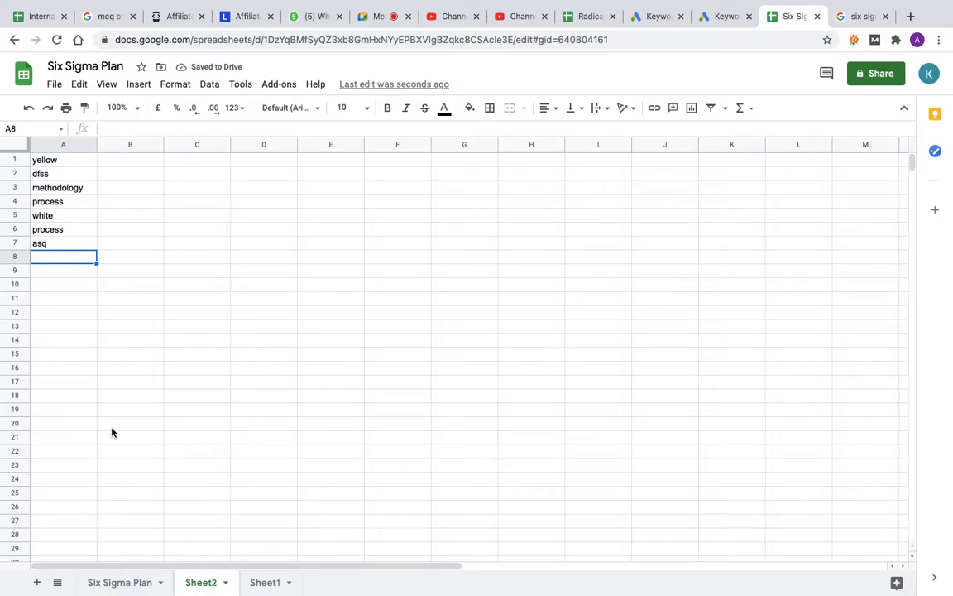
text(design)
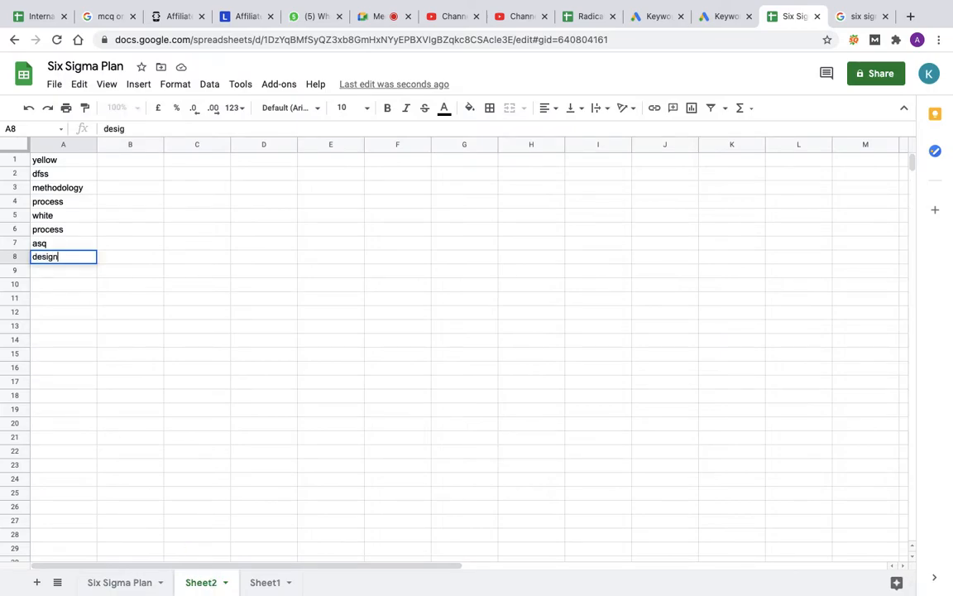
key(Return)
click(112, 582)
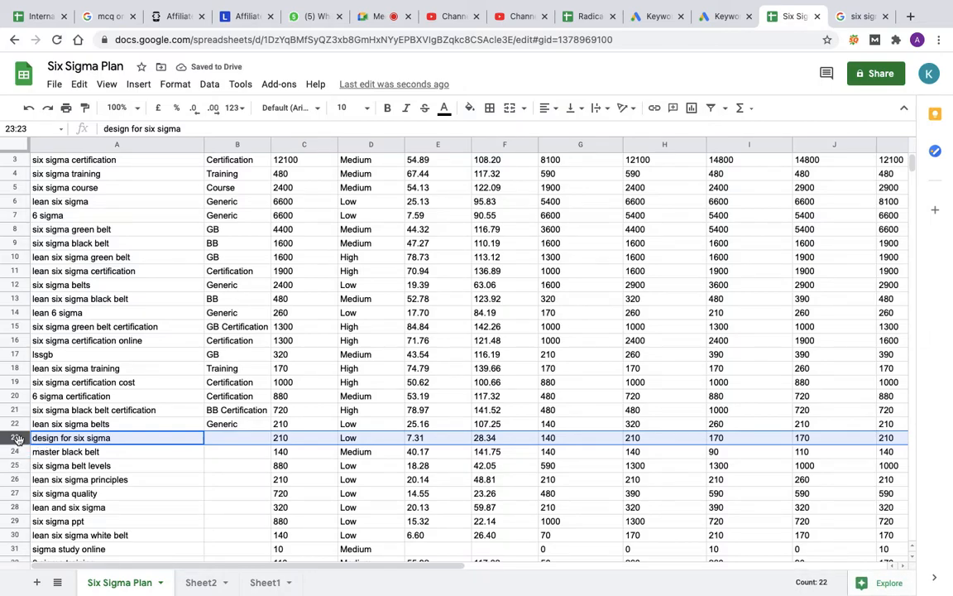
right_click(18, 438)
click(60, 338)
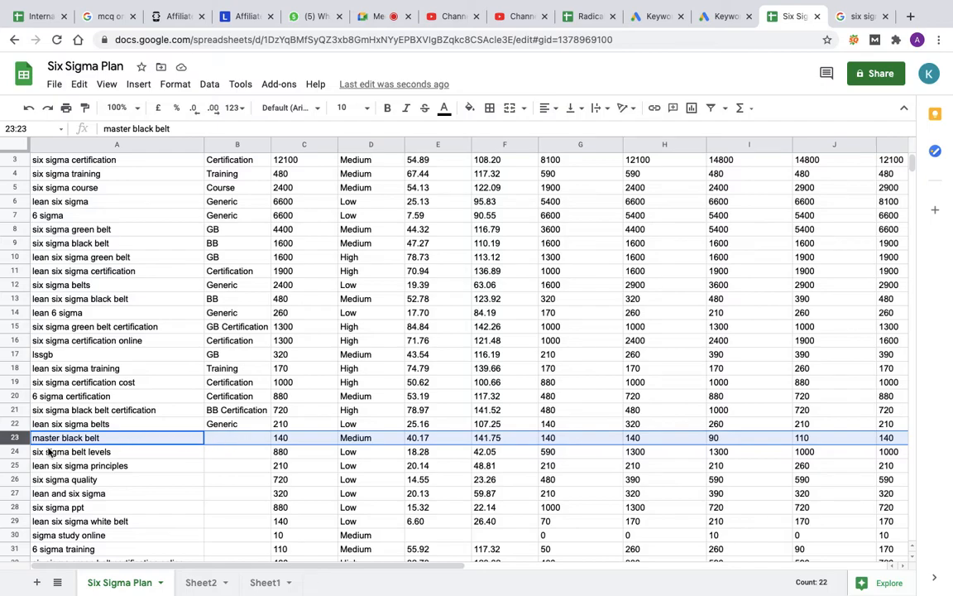
Step: Assign ad group BB to the keyword master black belt
click(223, 439)
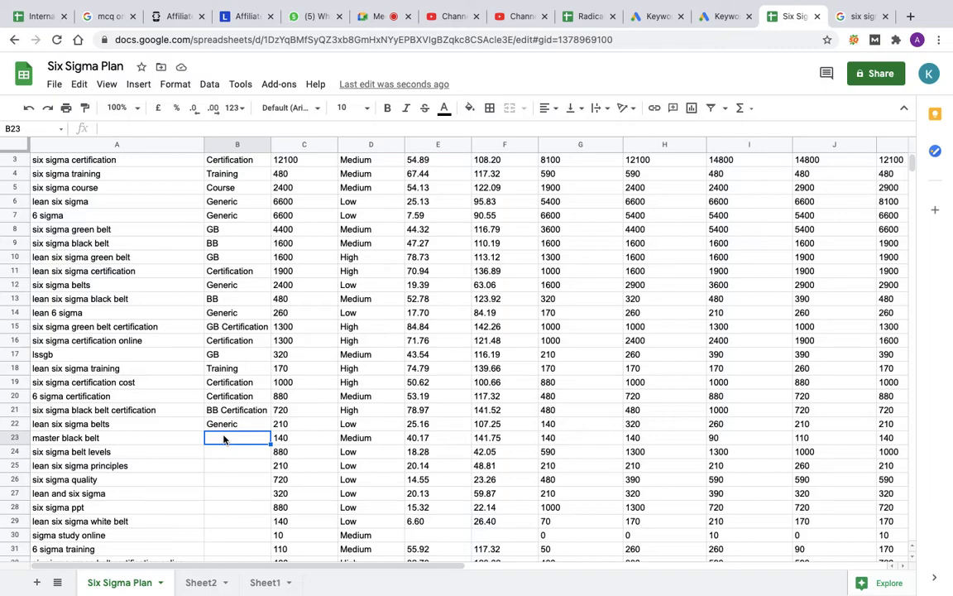
text(BB)
key(Return)
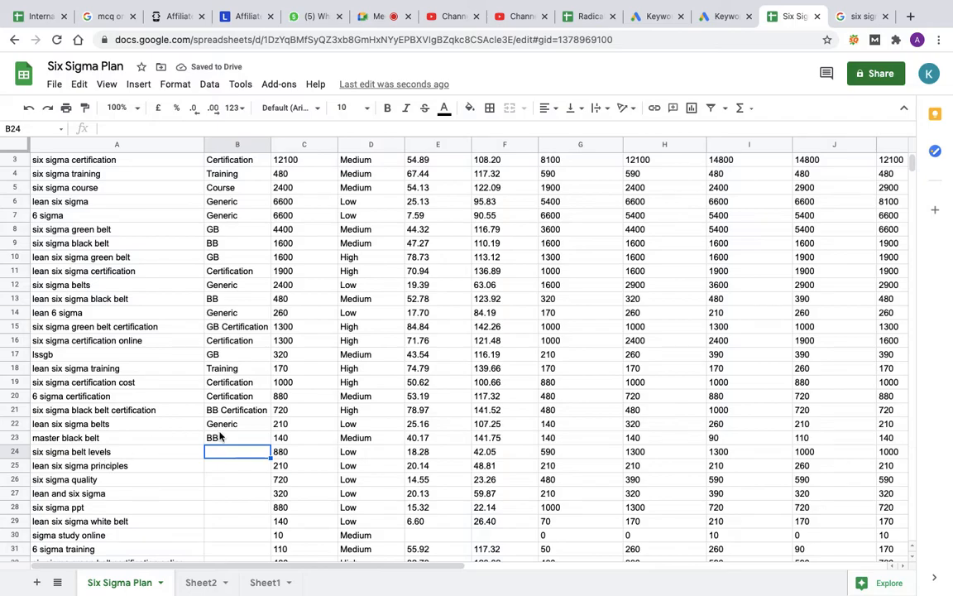
Step: Delete the six sigma belt levels row from the plan and add levels to the excluded terms on Sheet2
click(14, 452)
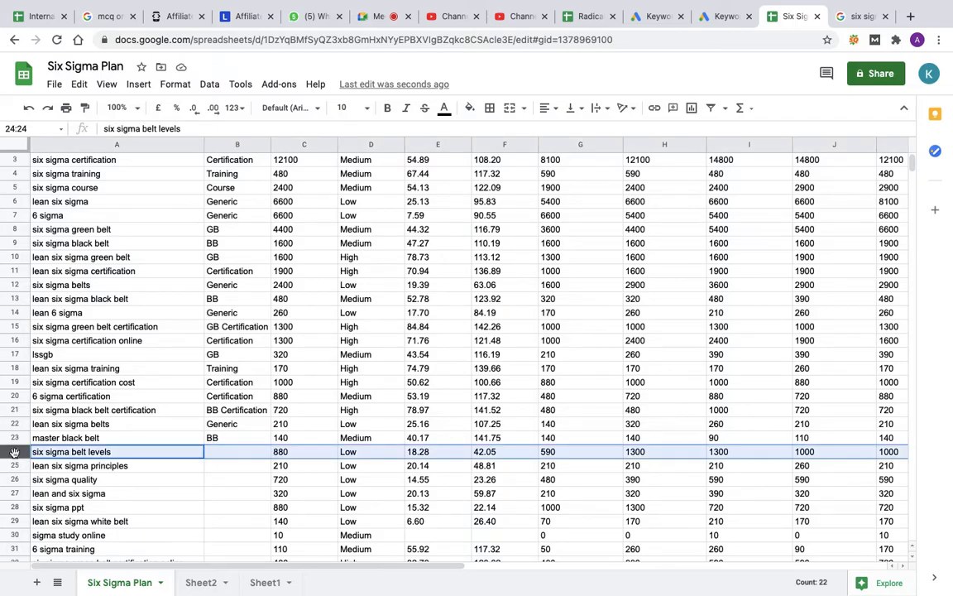
right_click(14, 452)
click(66, 304)
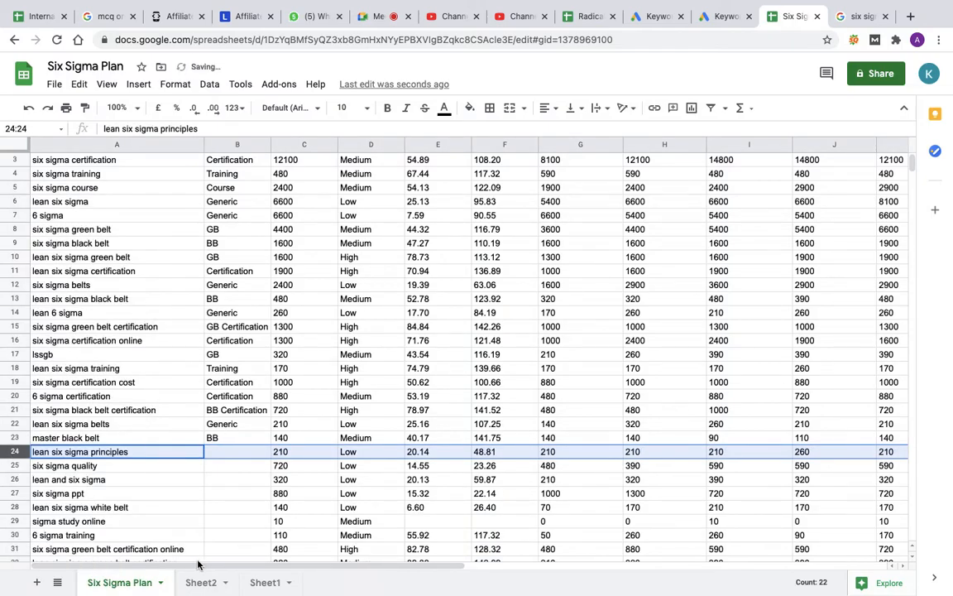
click(200, 582)
text(levels)
key(Return)
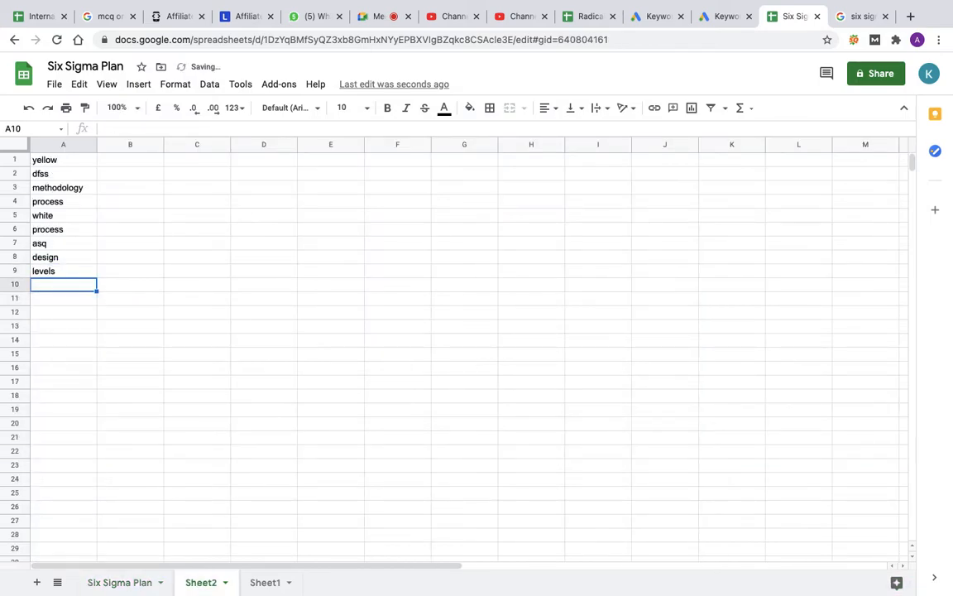
click(120, 582)
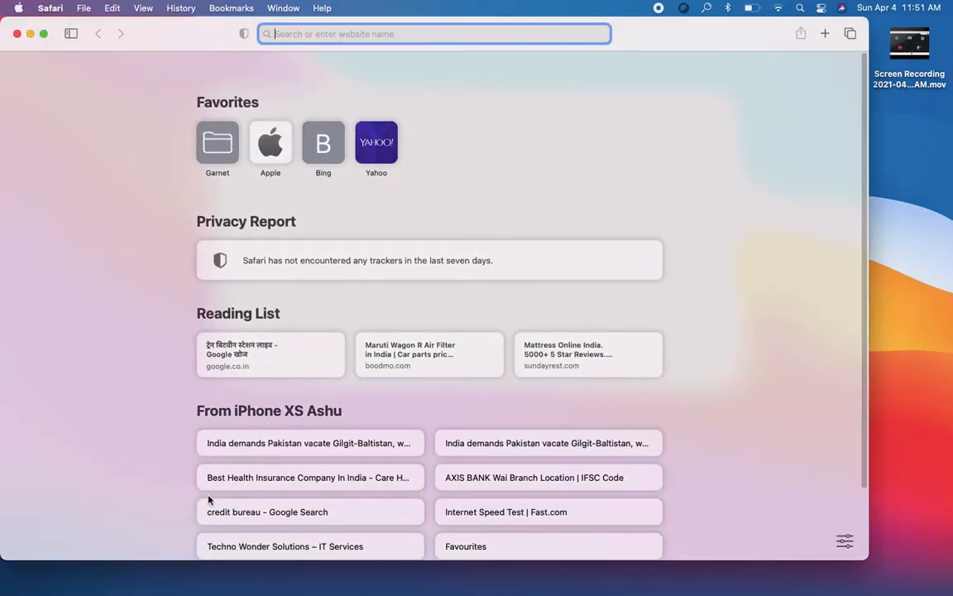
click(16, 35)
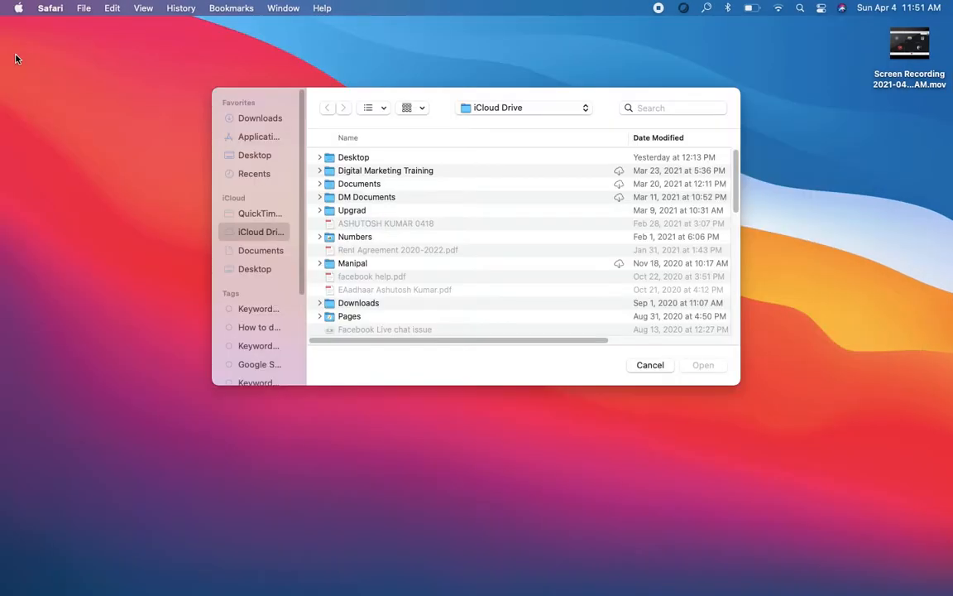
key(ctrl+Right)
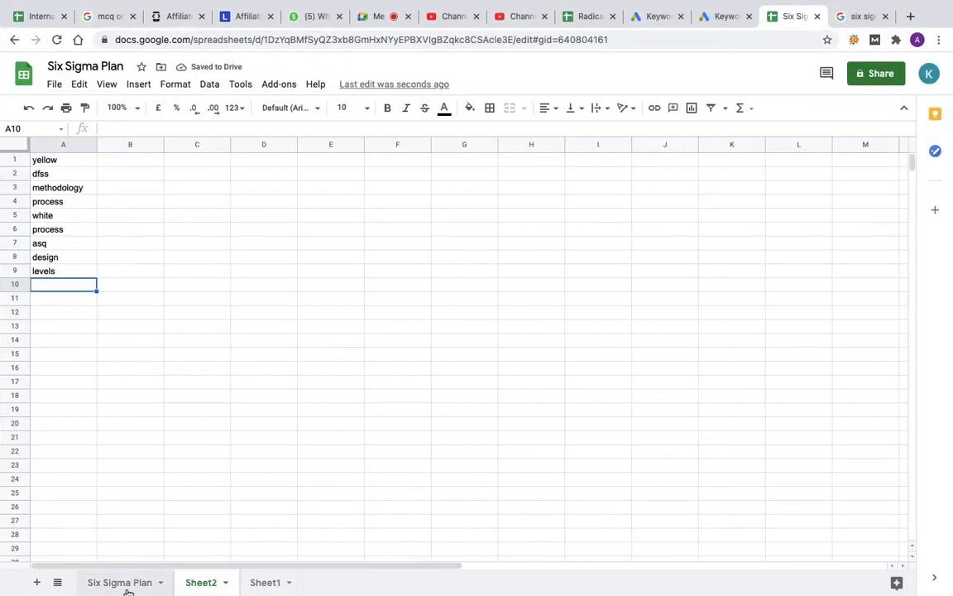
Step: Add principles to the excluded terms on Sheet2 and delete the lean six sigma principles row from the plan
click(127, 586)
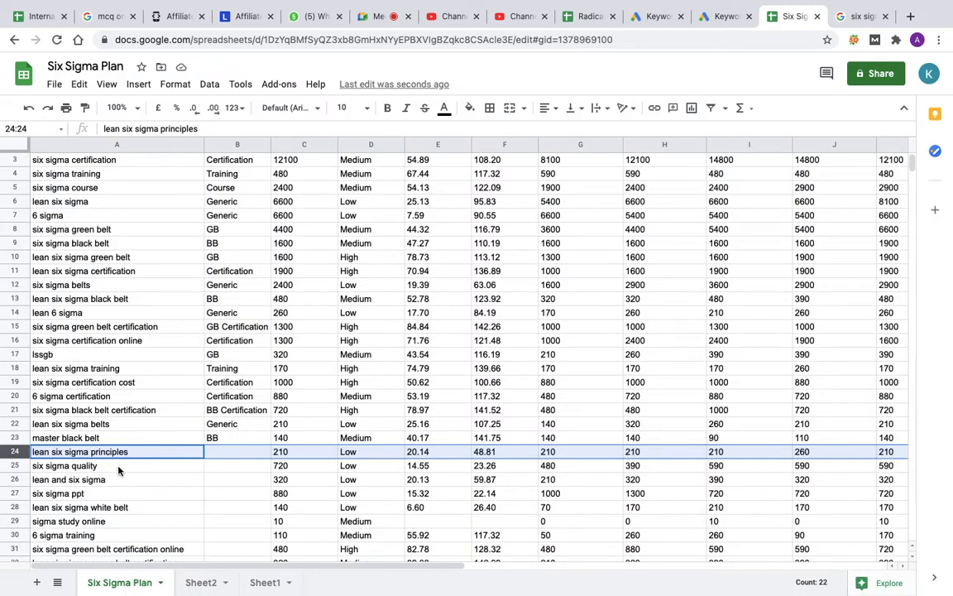
click(212, 589)
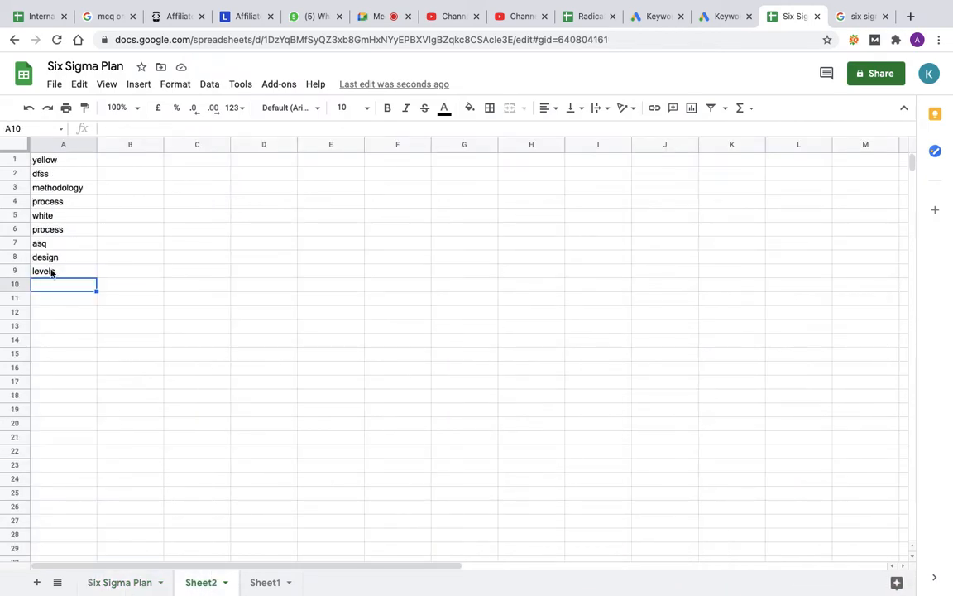
text(prin)
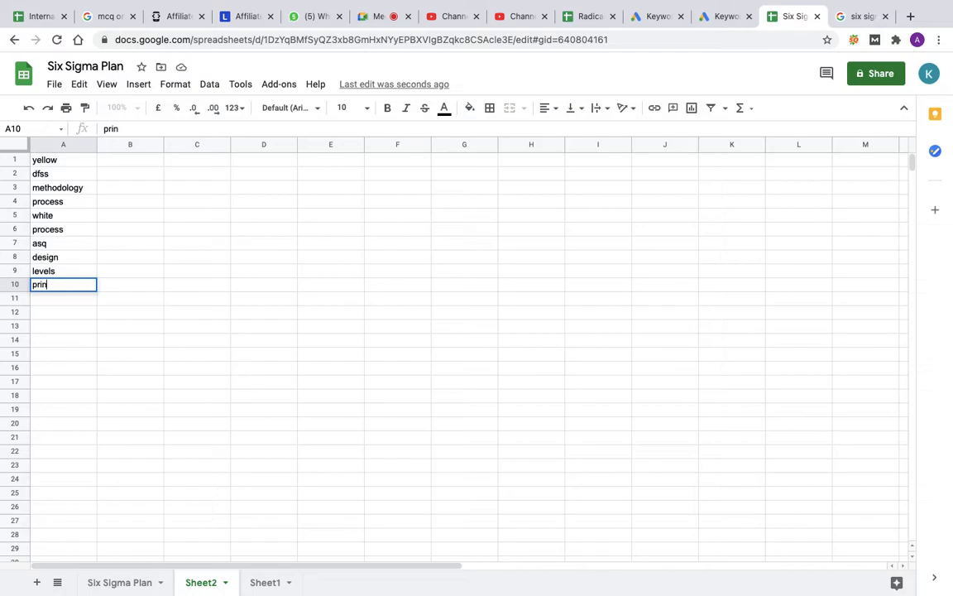
text(ciples)
key(Return)
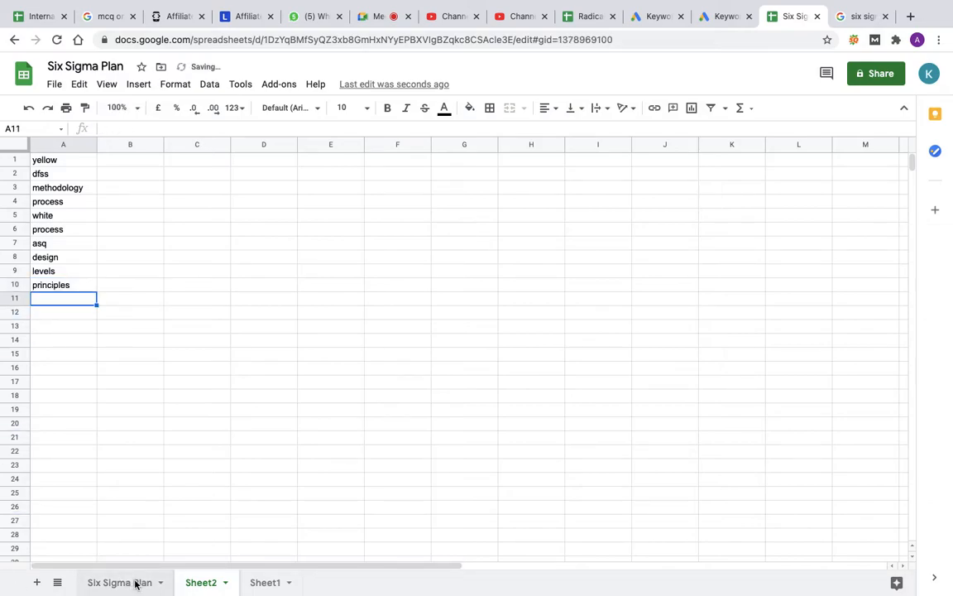
click(137, 583)
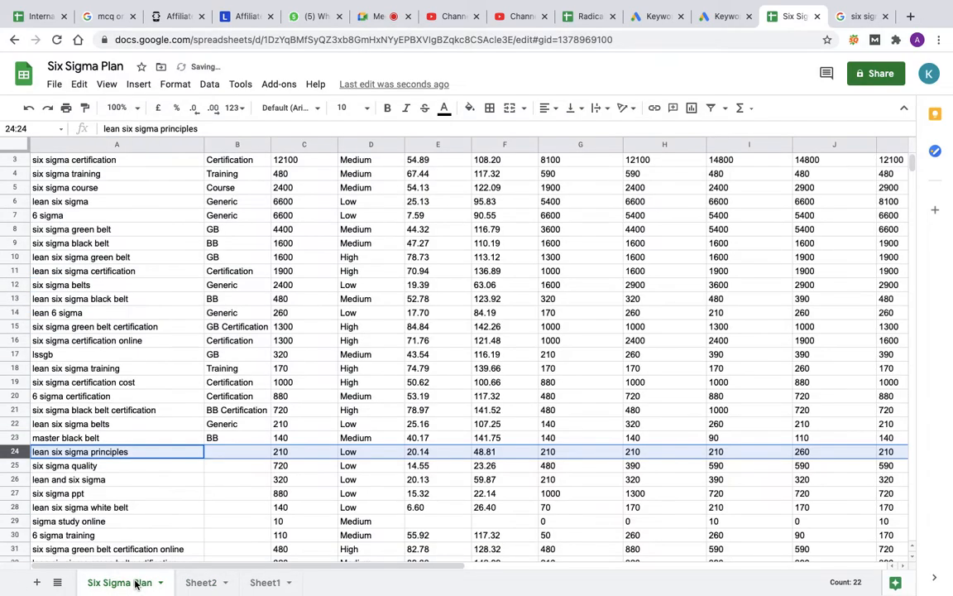
click(219, 456)
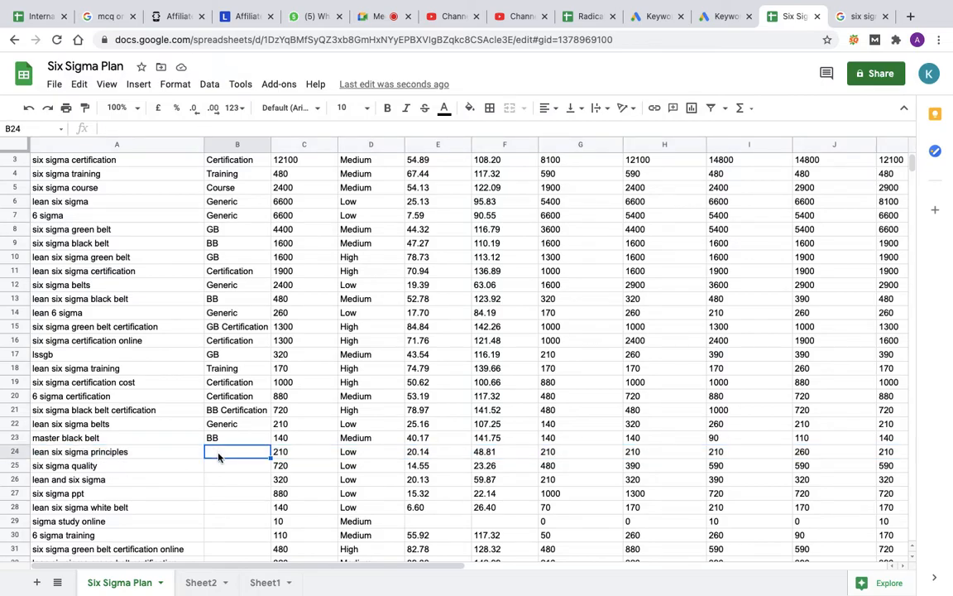
click(12, 451)
right_click(11, 451)
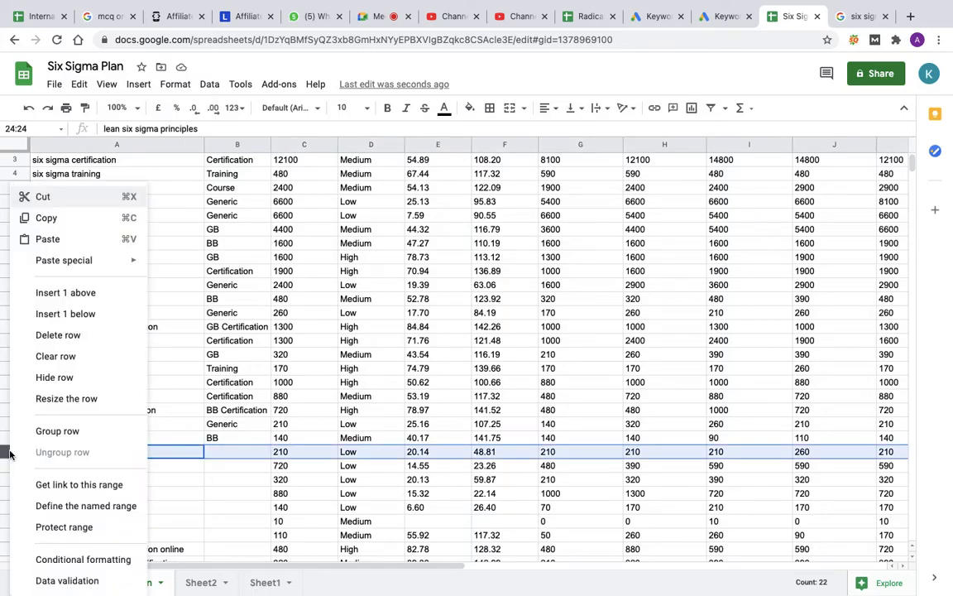
click(60, 333)
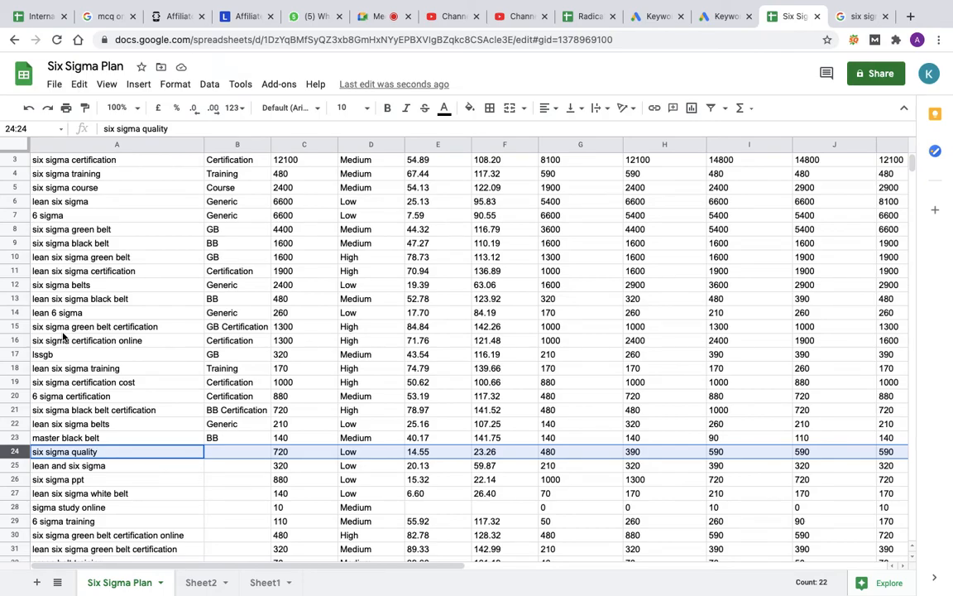
Step: Add quality to the excluded terms in the next empty cell of column A on Sheet2
click(190, 581)
text(quality)
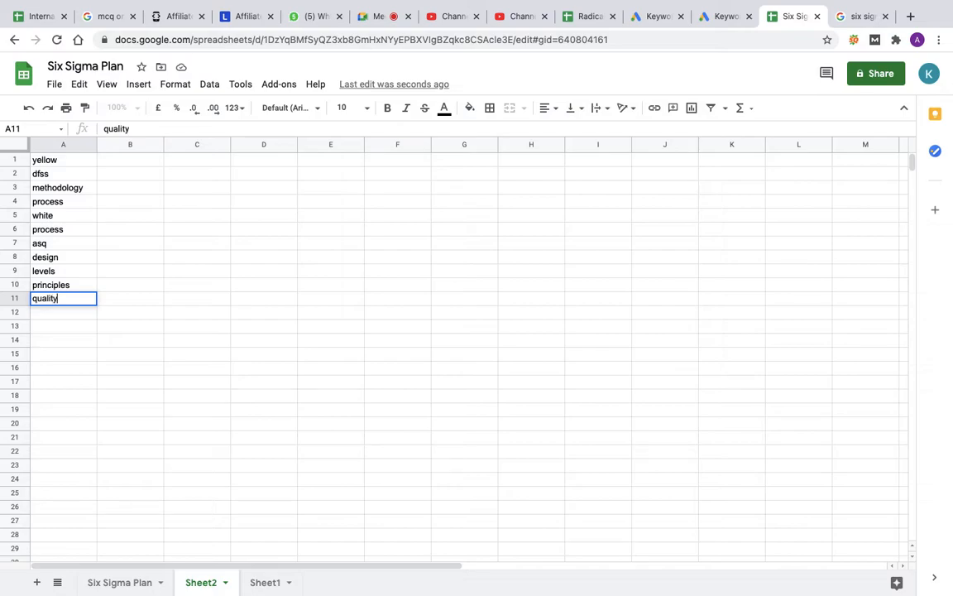
key(Return)
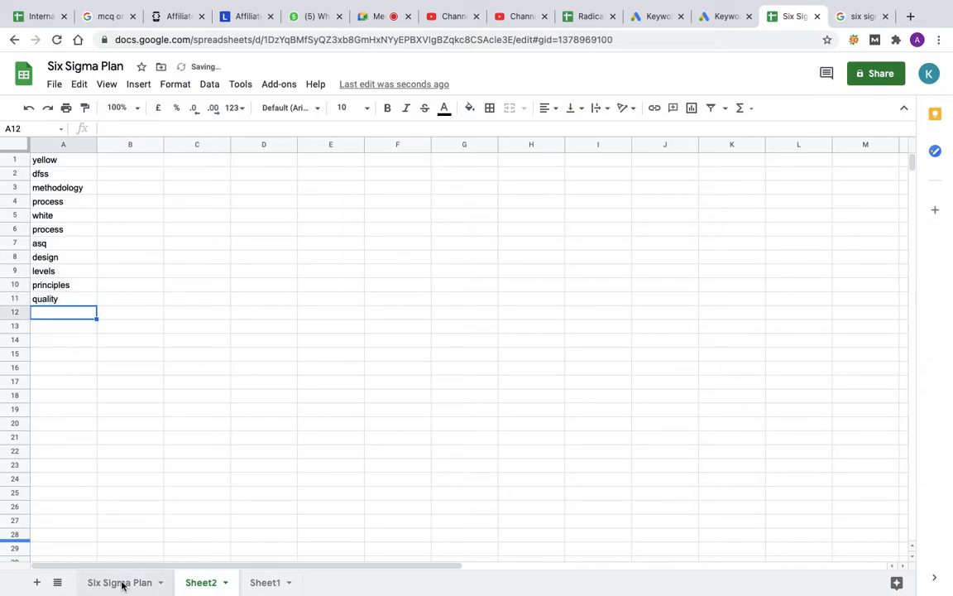
Step: Delete the rows of the keywords six sigma quality and lean and six sigma from the Six Sigma Plan sheet
click(121, 583)
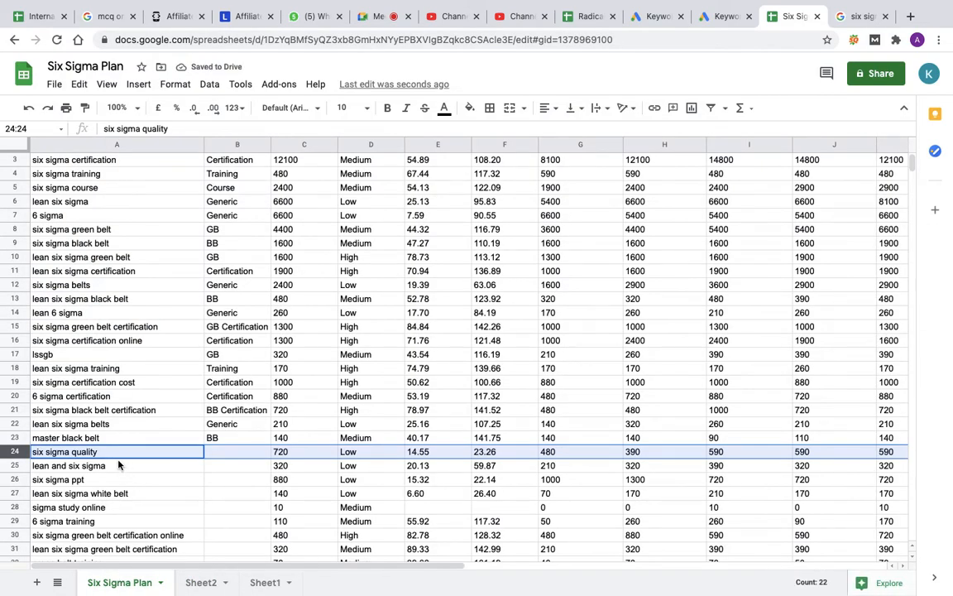
right_click(8, 452)
click(69, 333)
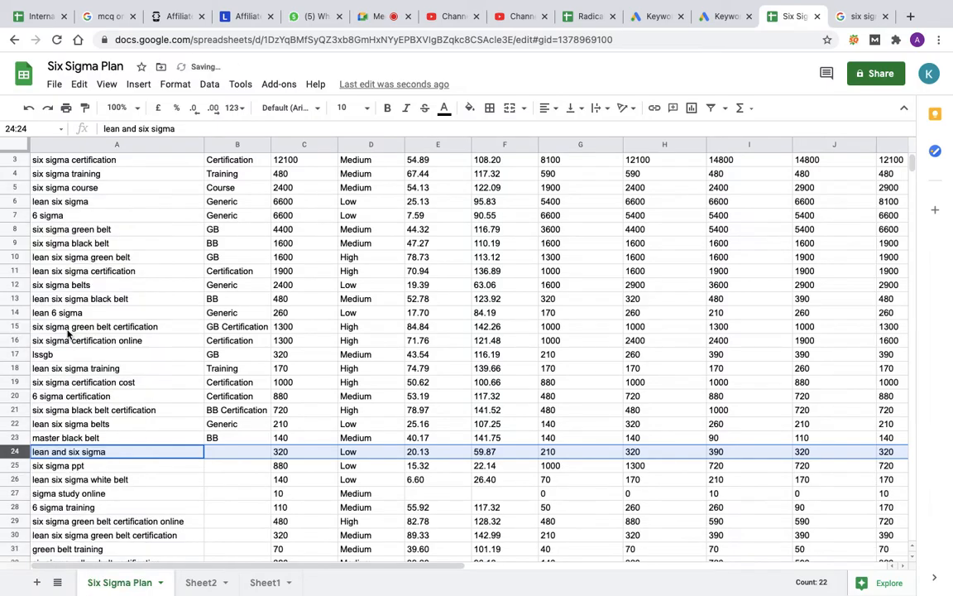
right_click(23, 452)
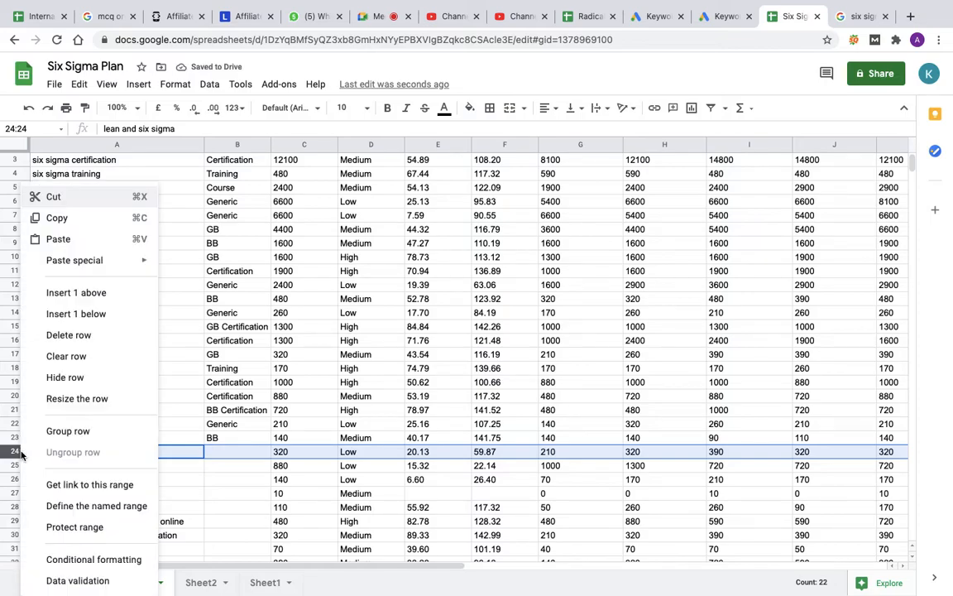
click(71, 335)
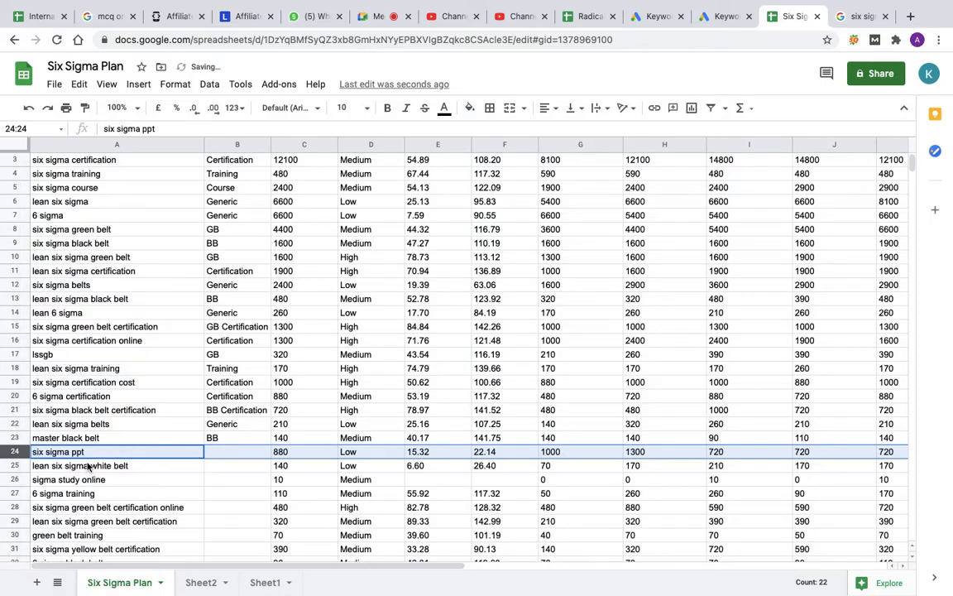
Step: Add ppt to the excluded terms in column A on Sheet2
click(215, 588)
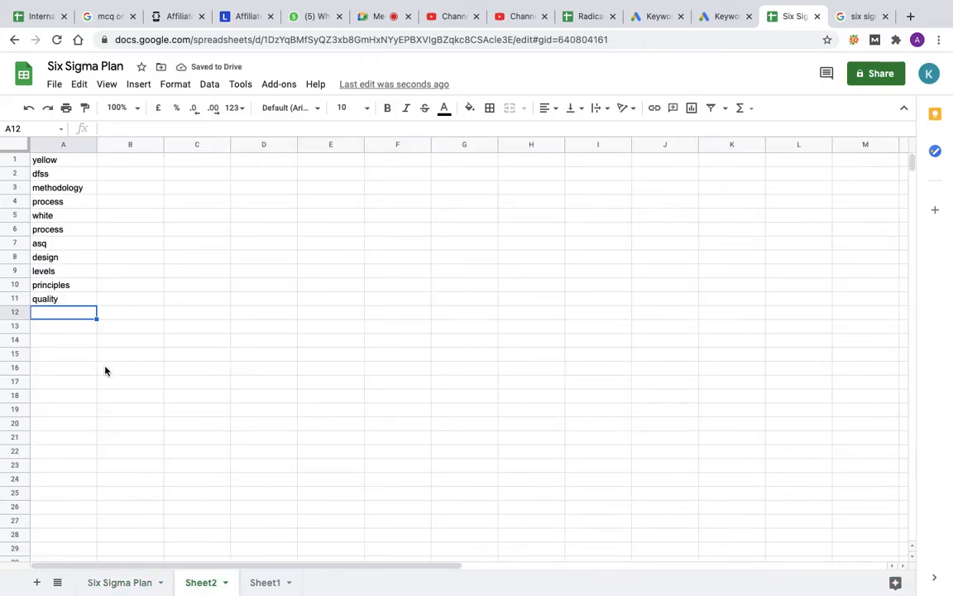
text(ppt)
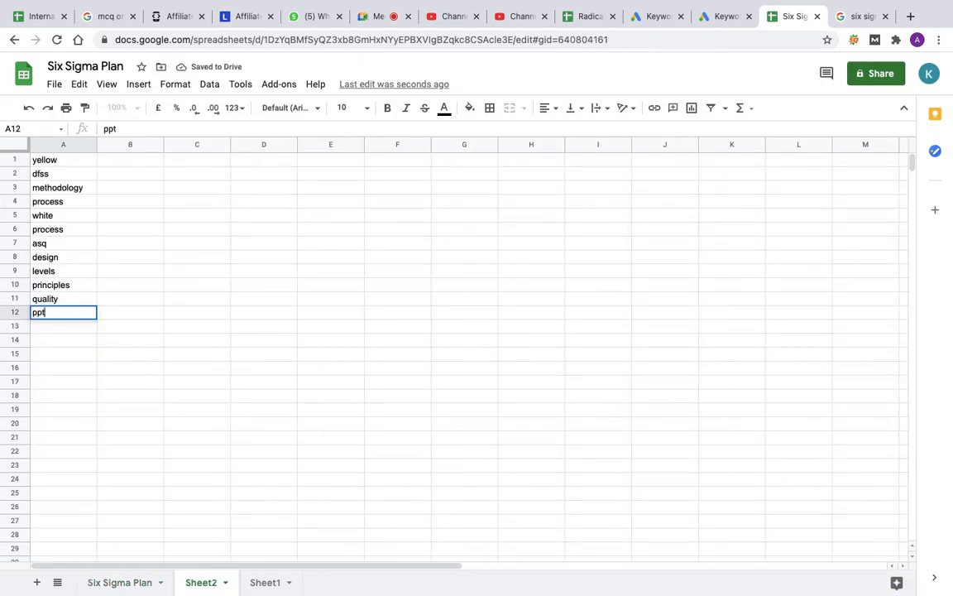
key(Return)
click(117, 584)
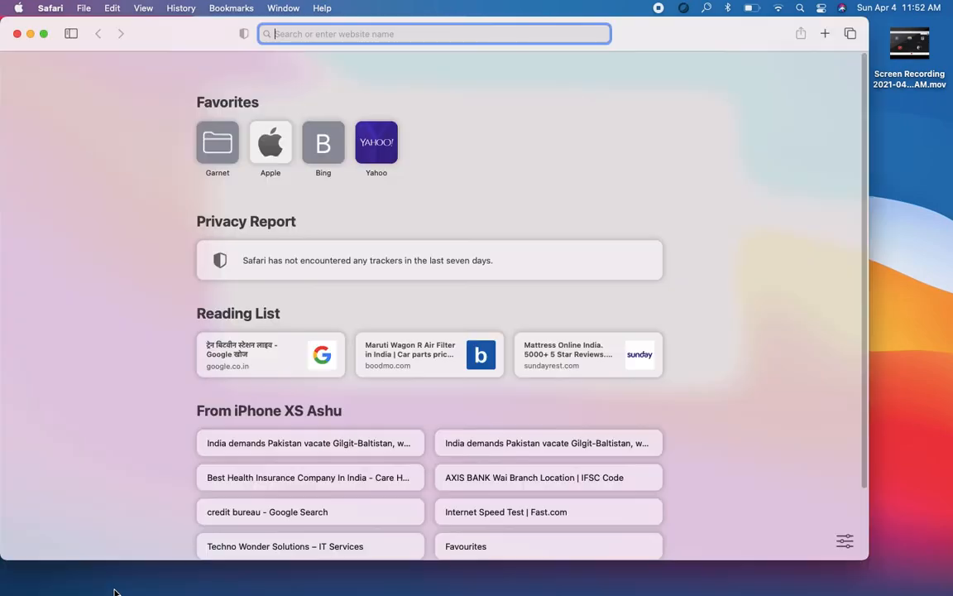
click(18, 34)
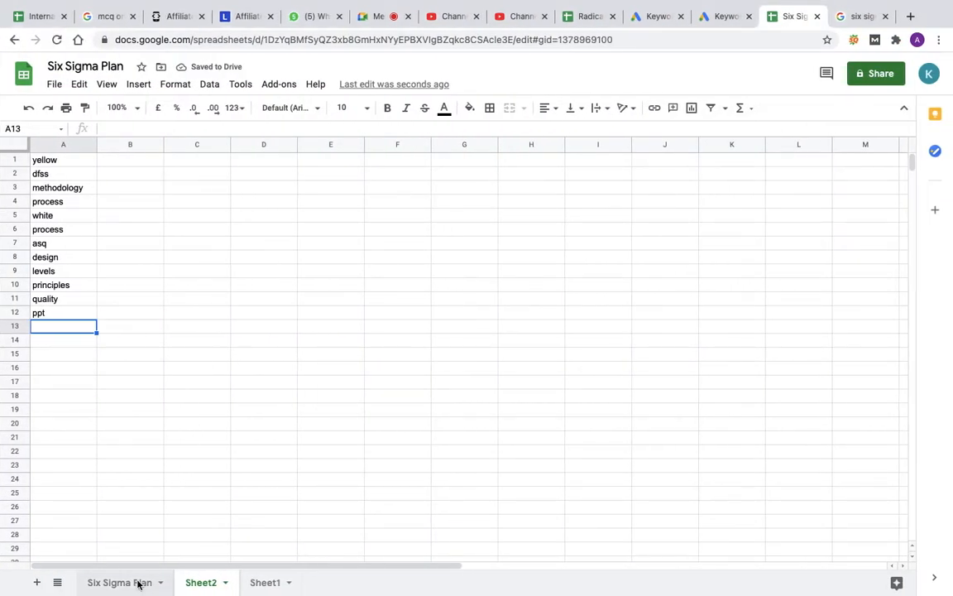
Step: Delete the rows of the keywords six sigma ppt and lean six sigma white belt from the Six Sigma Plan sheet
click(139, 584)
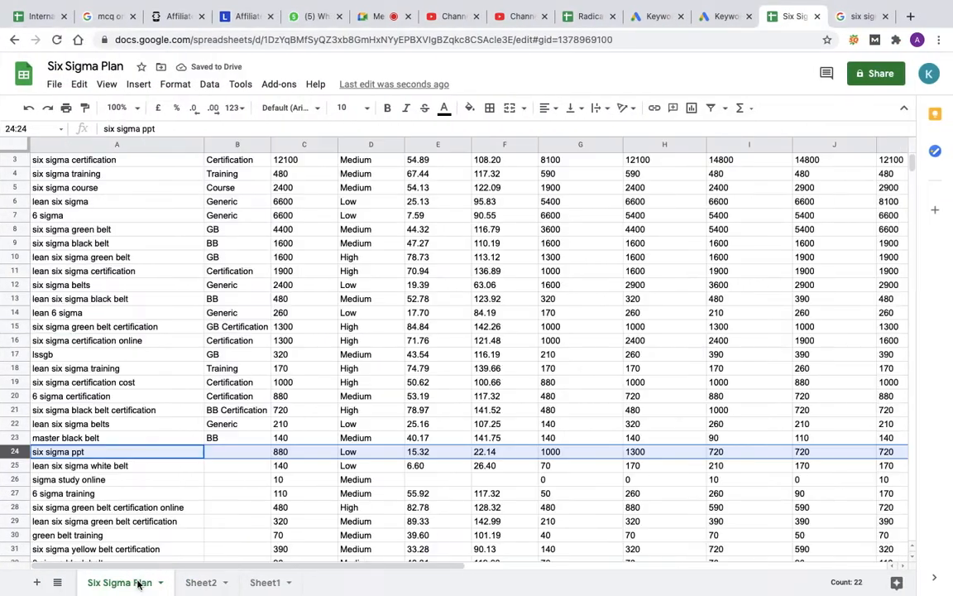
right_click(13, 455)
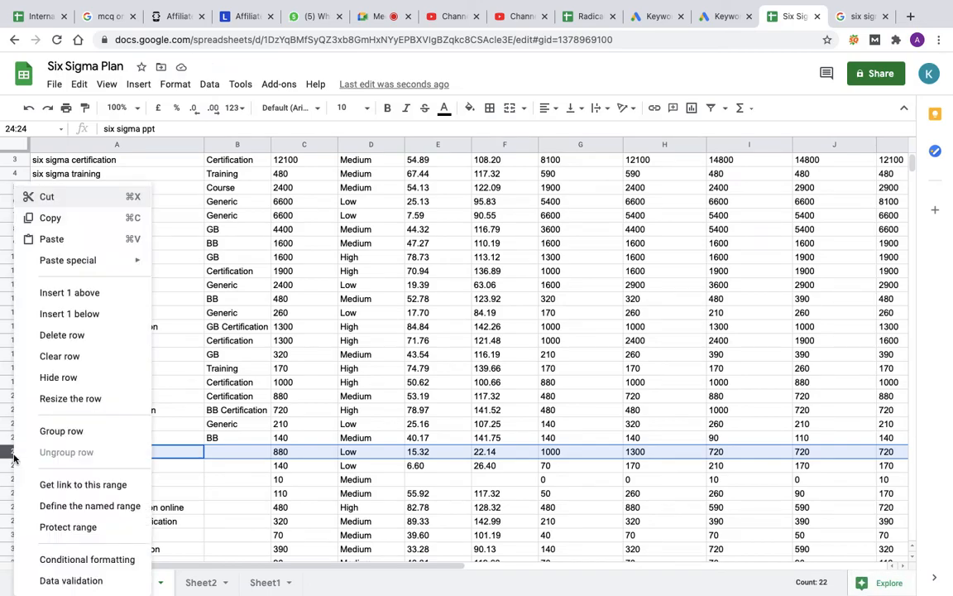
click(66, 335)
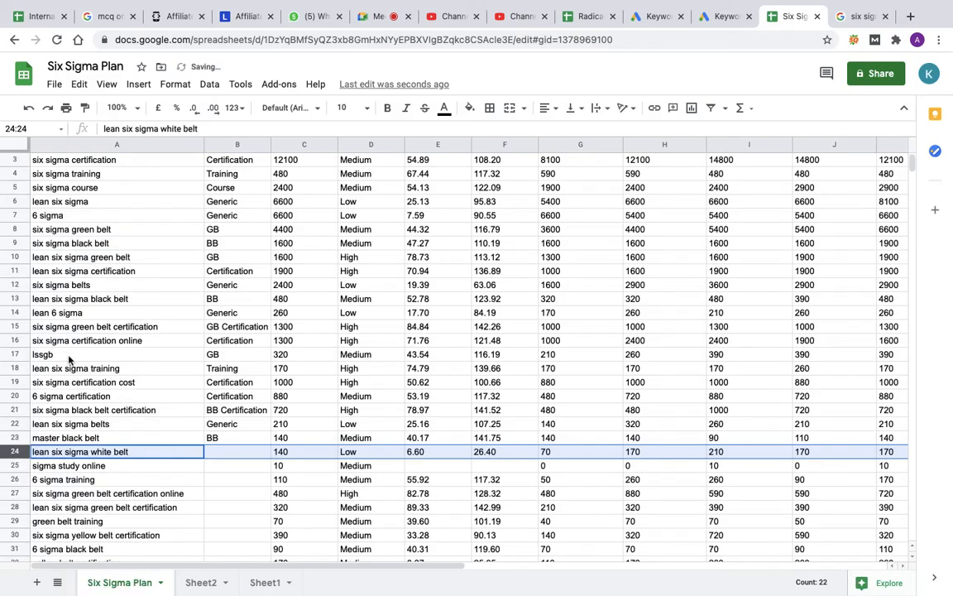
right_click(18, 447)
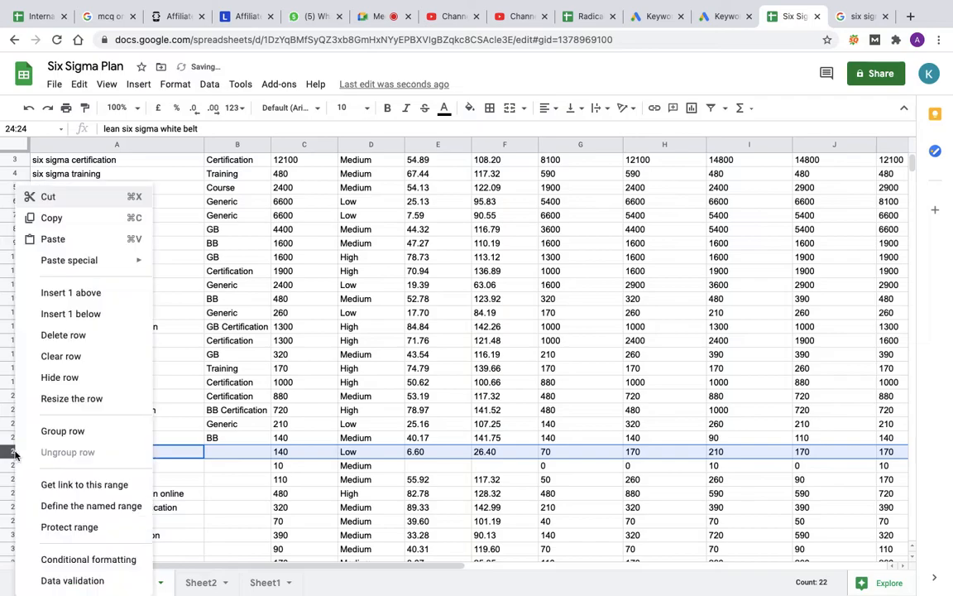
click(56, 338)
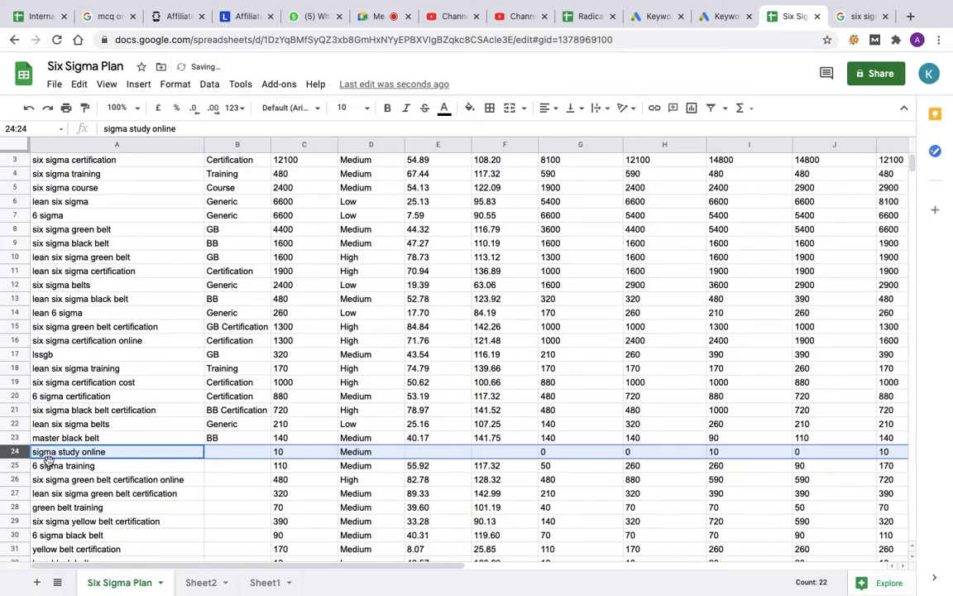
Step: Add study to the excluded terms on Sheet2 and delete the sigma study online row from the plan
click(196, 584)
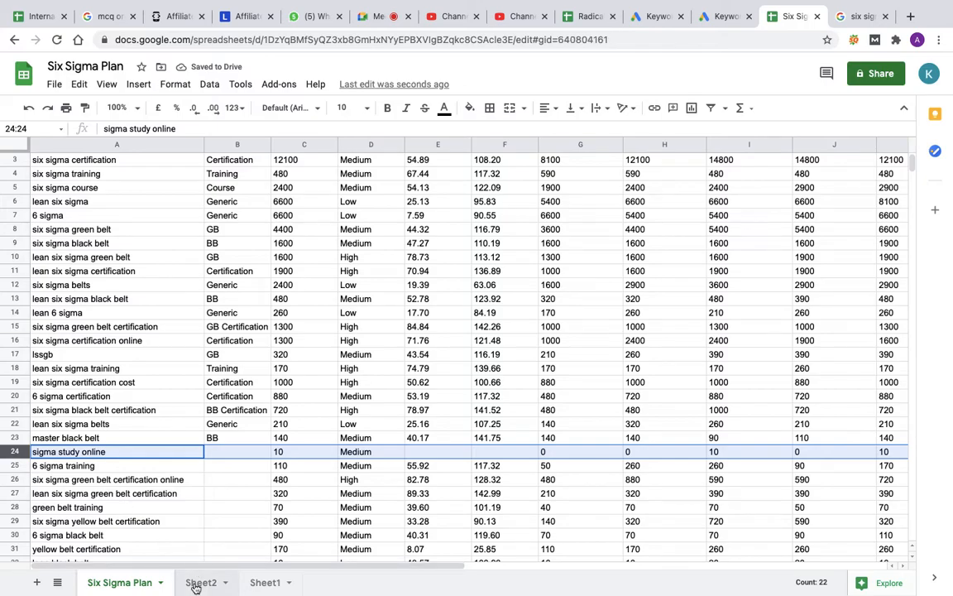
text(study)
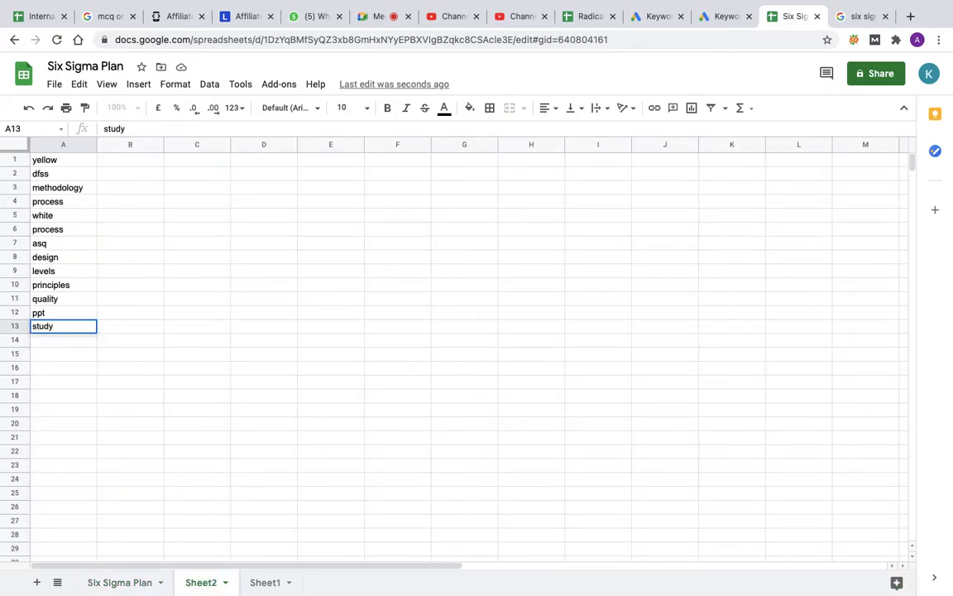
key(Return)
click(116, 584)
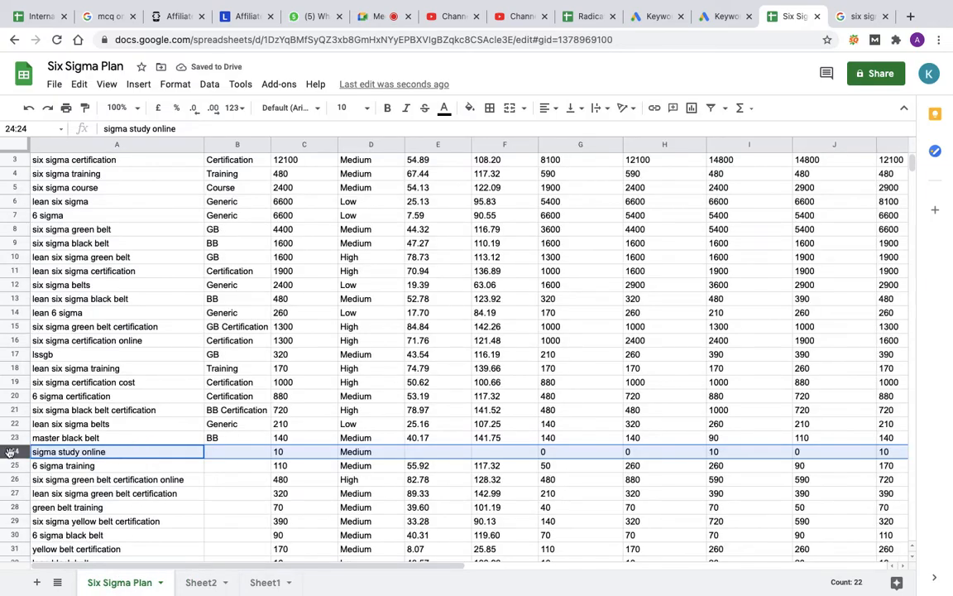
right_click(10, 456)
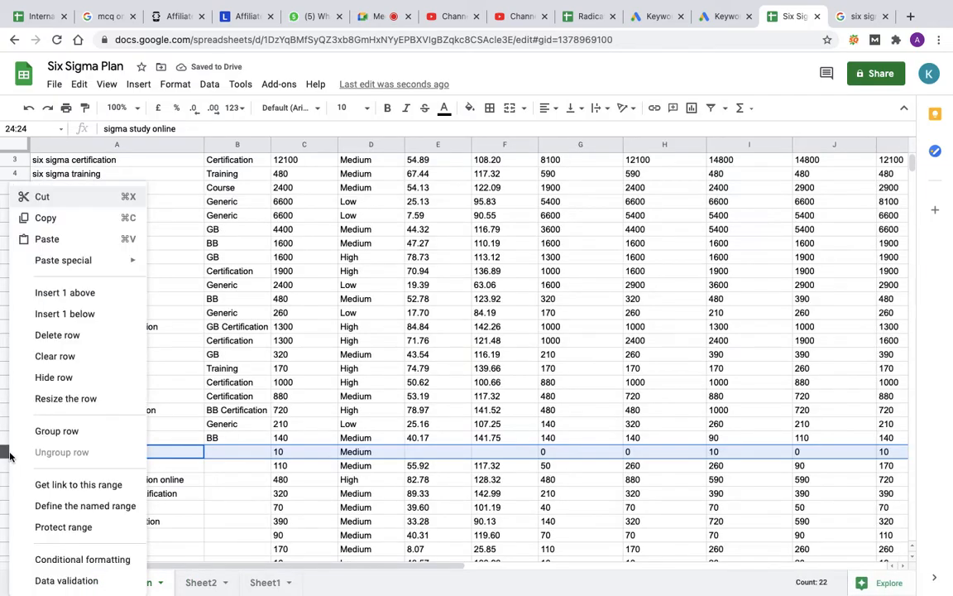
click(59, 335)
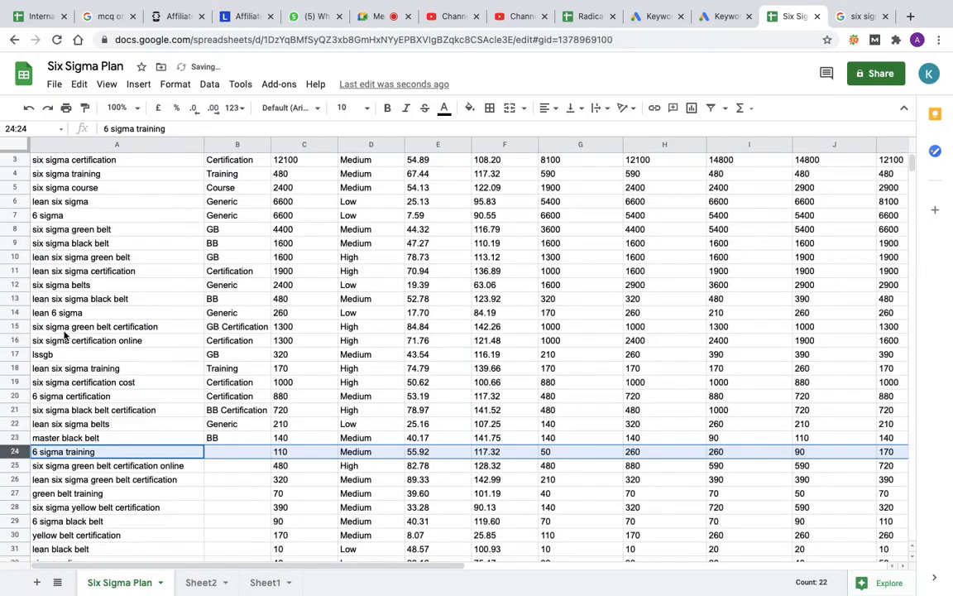
Step: Assign the keyword 6 sigma training to the Training ad group in column B
click(229, 455)
text(training)
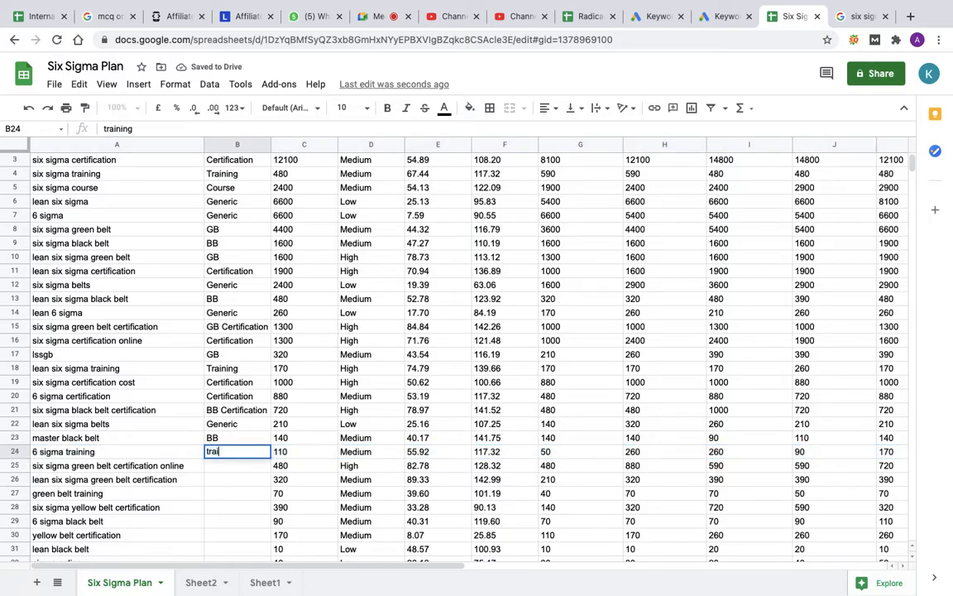
key(BackSpace)
key(BackSpace)
key(BackSpace)
text(T)
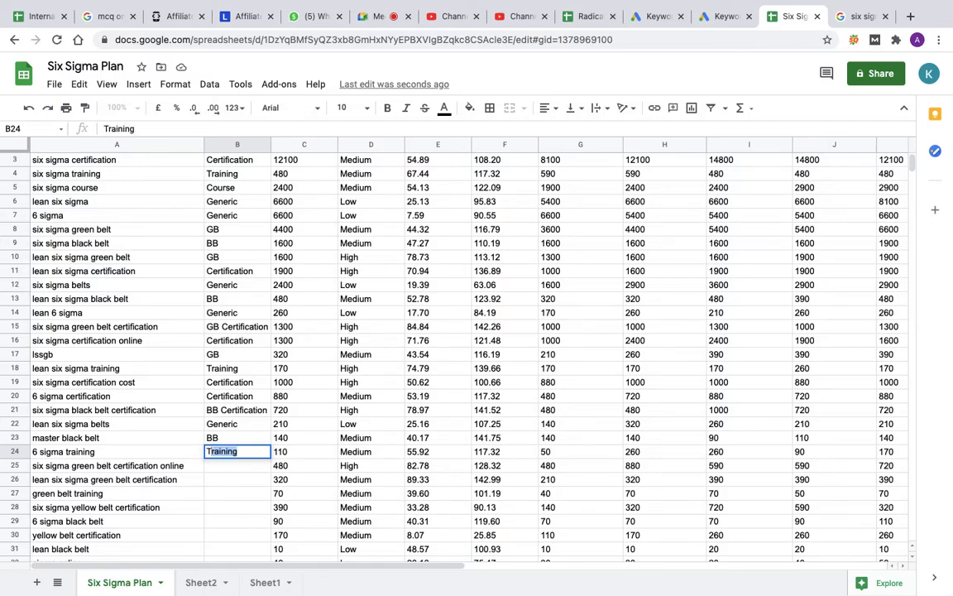
key(Return)
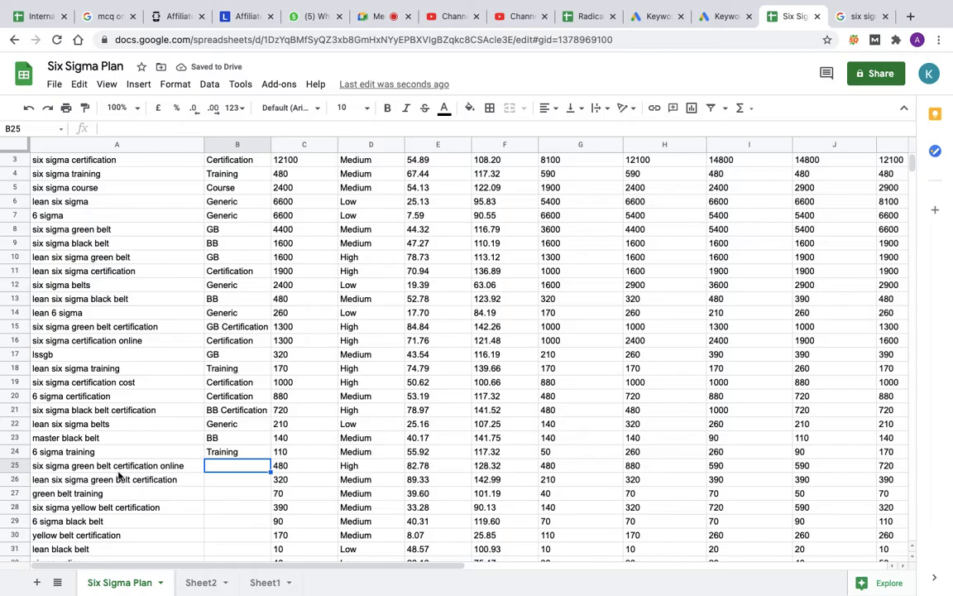
Step: Assign six sigma green belt certification online and lean six sigma green belt certification to the GB Certification ad group
text(GB)
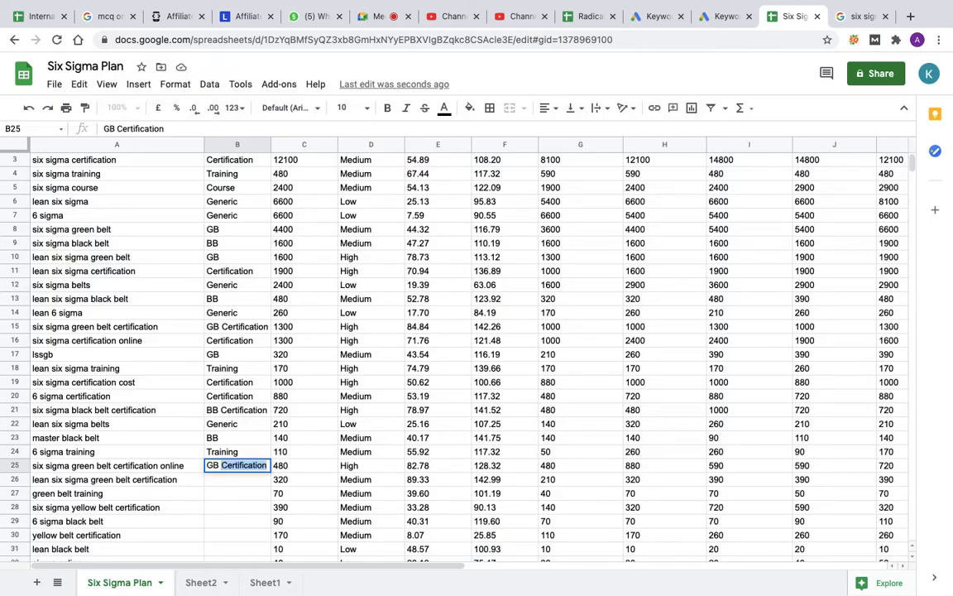
key(Return)
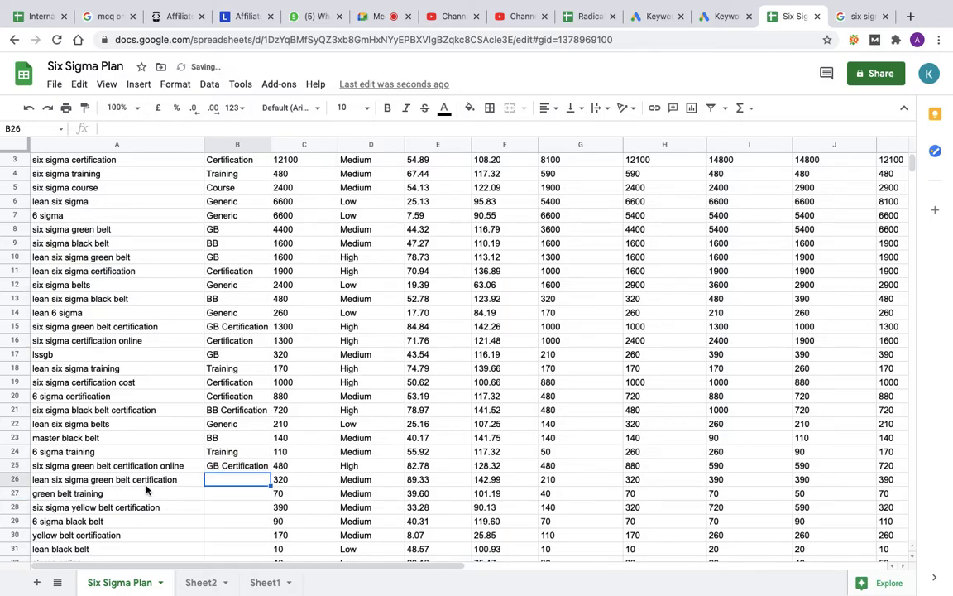
text(GB Certification)
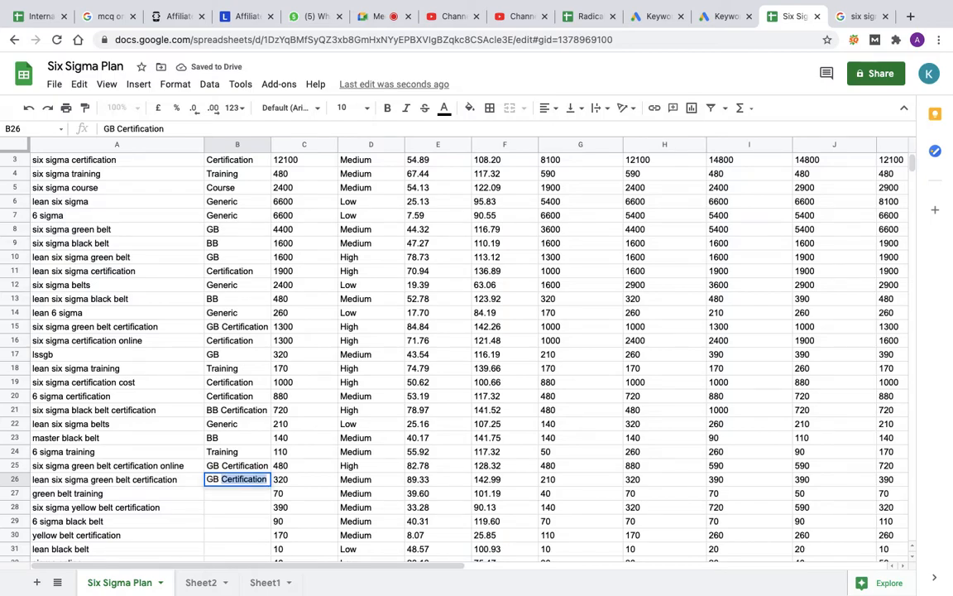
key(Return)
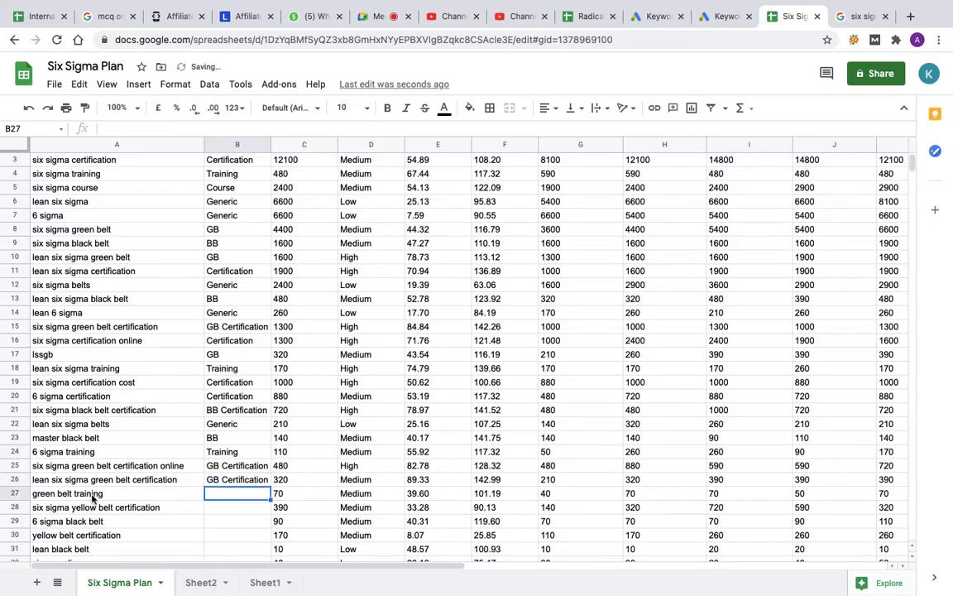
Step: Delete the rows of the keywords green belt training and six sigma yellow belt certification from the plan
click(17, 494)
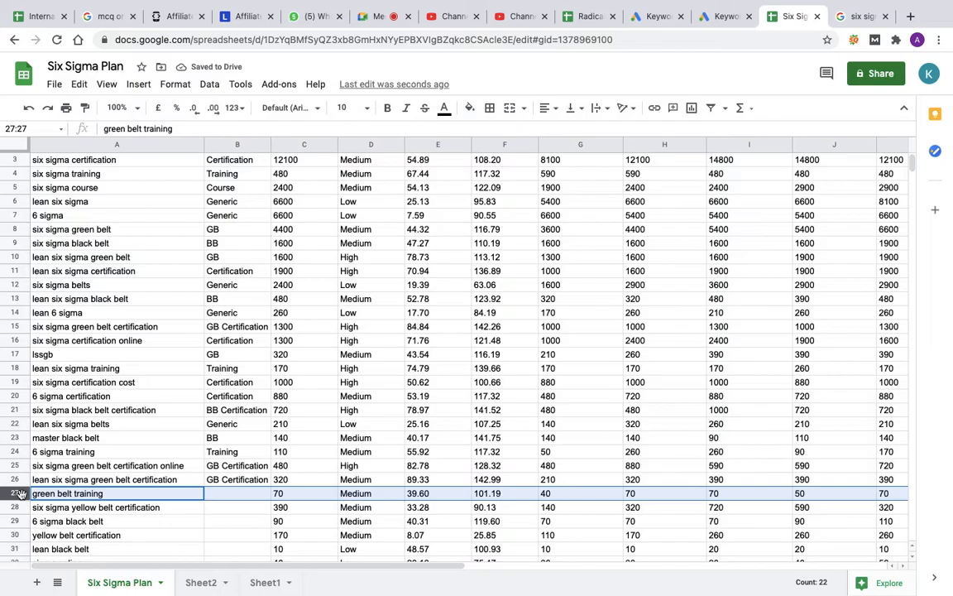
right_click(16, 494)
click(70, 232)
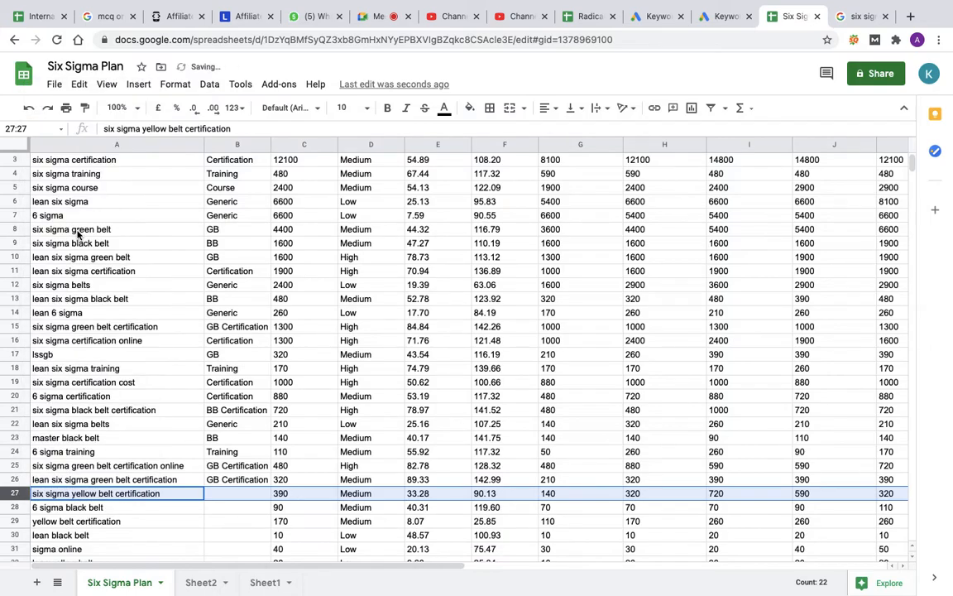
right_click(18, 494)
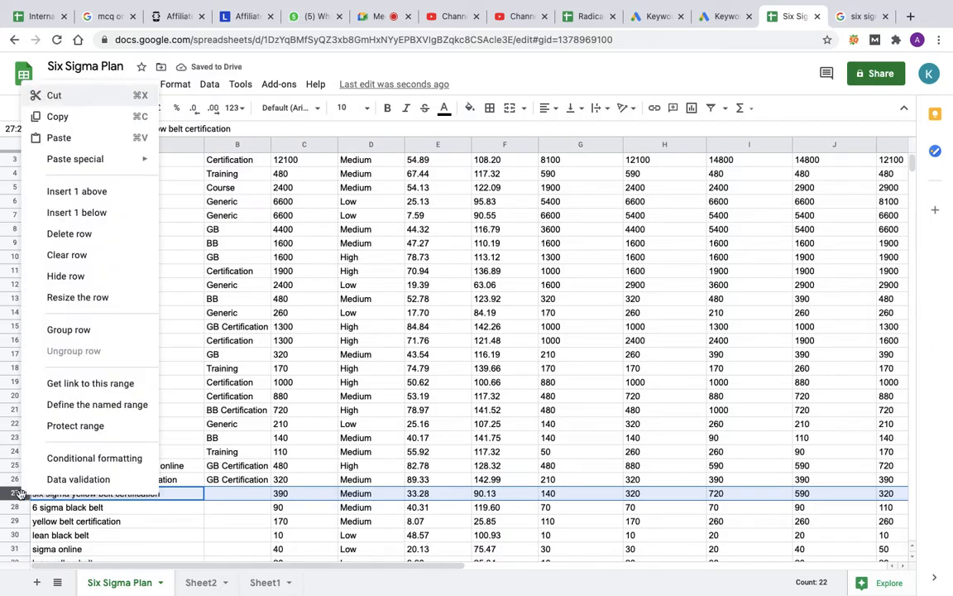
click(71, 234)
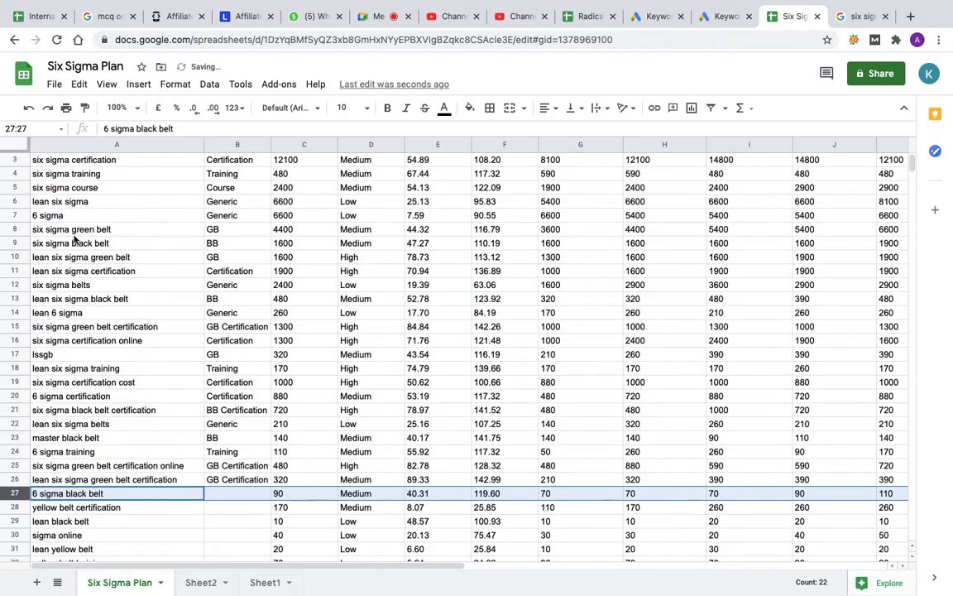
Step: Examine the remaining unassigned keywords further down the Six Sigma Plan sheet for irrelevant terms
scroll(221, 478, down, 2)
scroll(221, 478, down, 2)
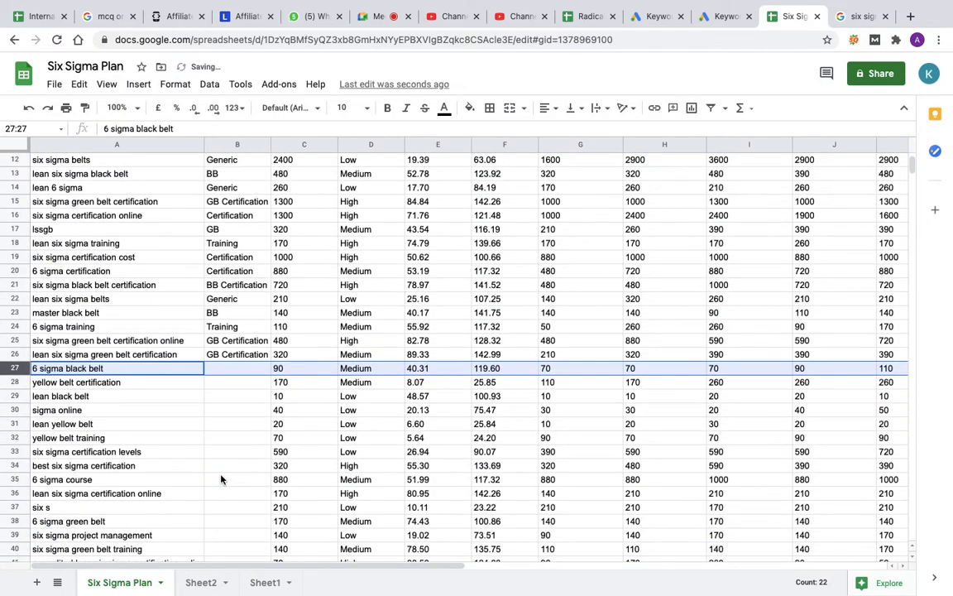
scroll(221, 479, down, 7)
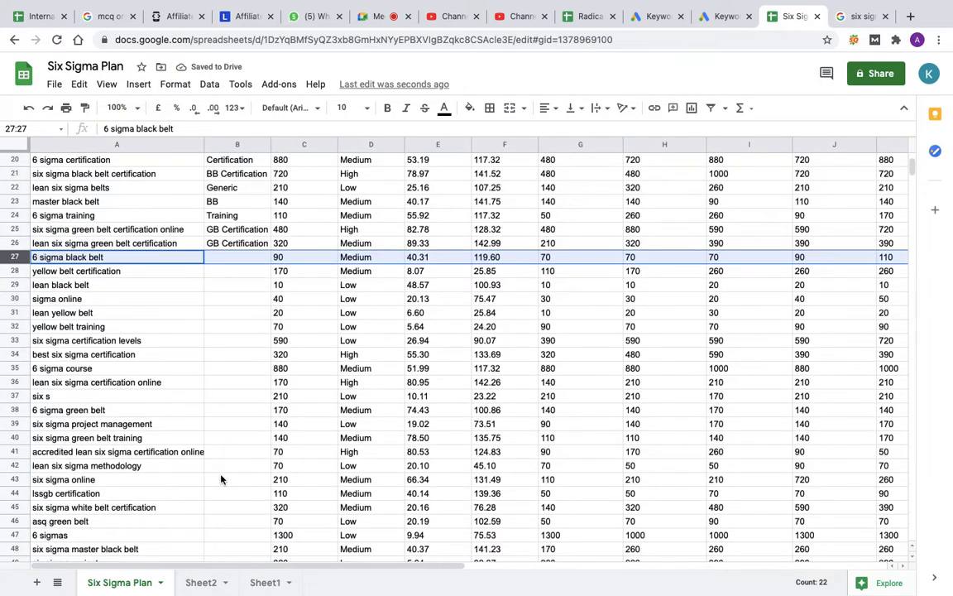
scroll(221, 478, down, 5)
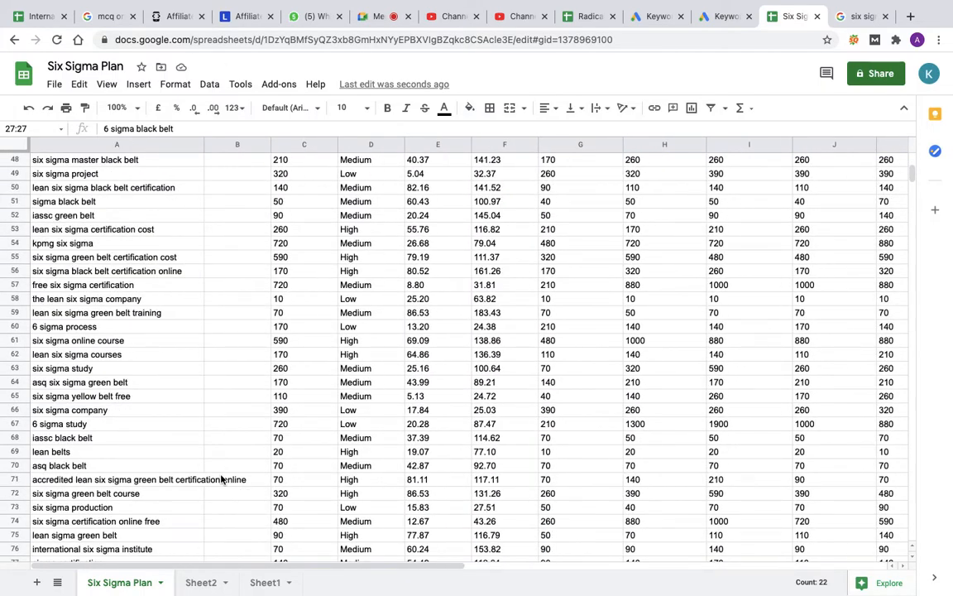
scroll(221, 478, down, 2)
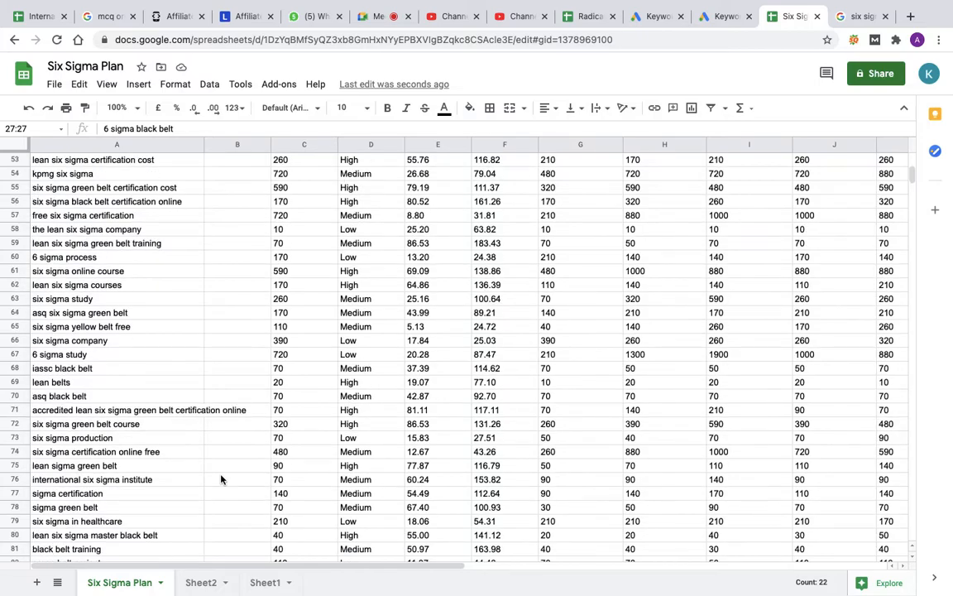
scroll(221, 478, down, 2)
scroll(221, 478, down, 5)
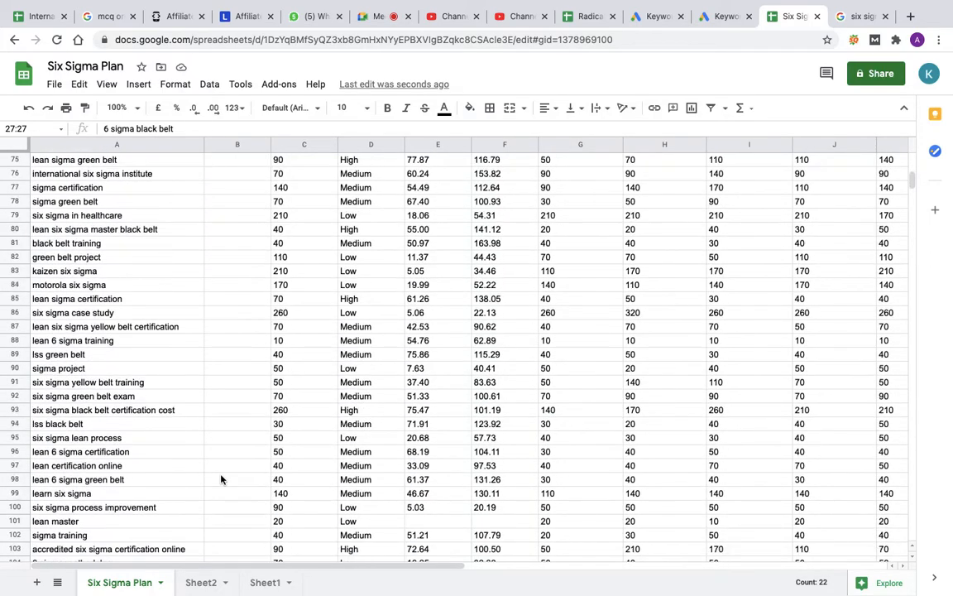
scroll(221, 478, down, 9)
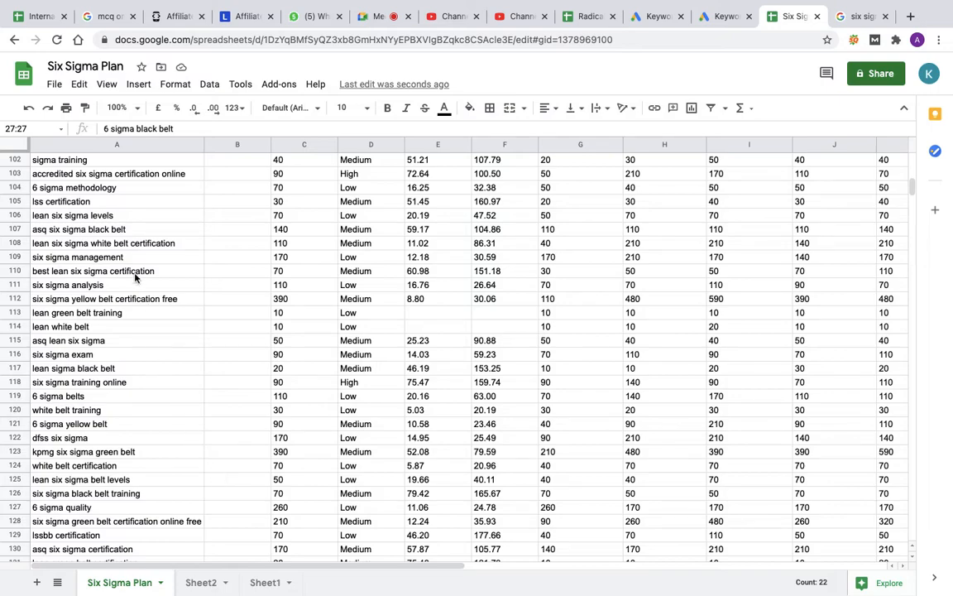
Step: Add free to the excluded terms in the next empty cell of column A on Sheet2
click(203, 581)
text(free)
click(131, 582)
Step: Copy the header and the assigned keyword rows, rows 1 to 26, of the plan into a new sheet starting at A1
scroll(179, 337, up, 20)
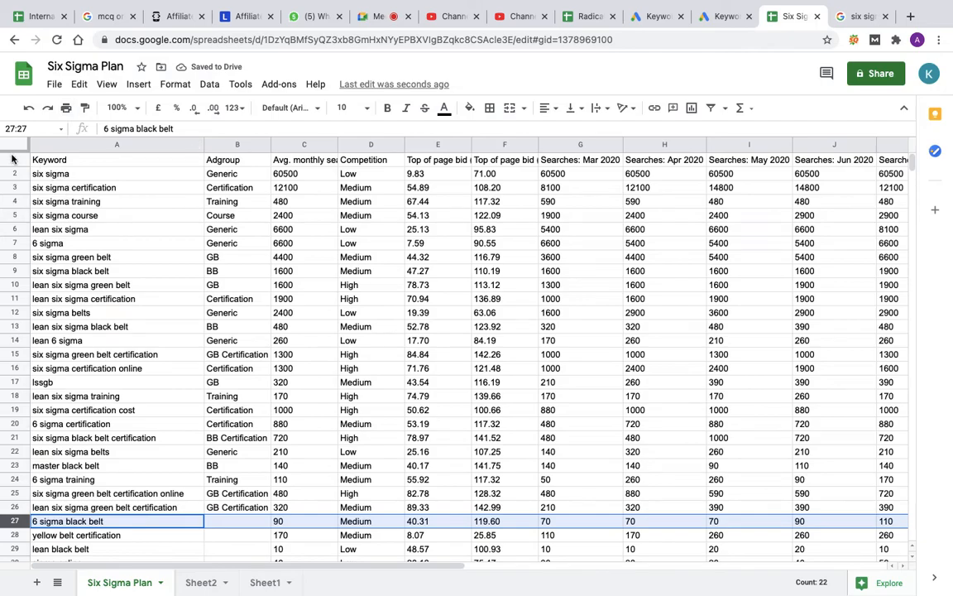
drag(11, 160, 17, 508)
key(ctrl+c)
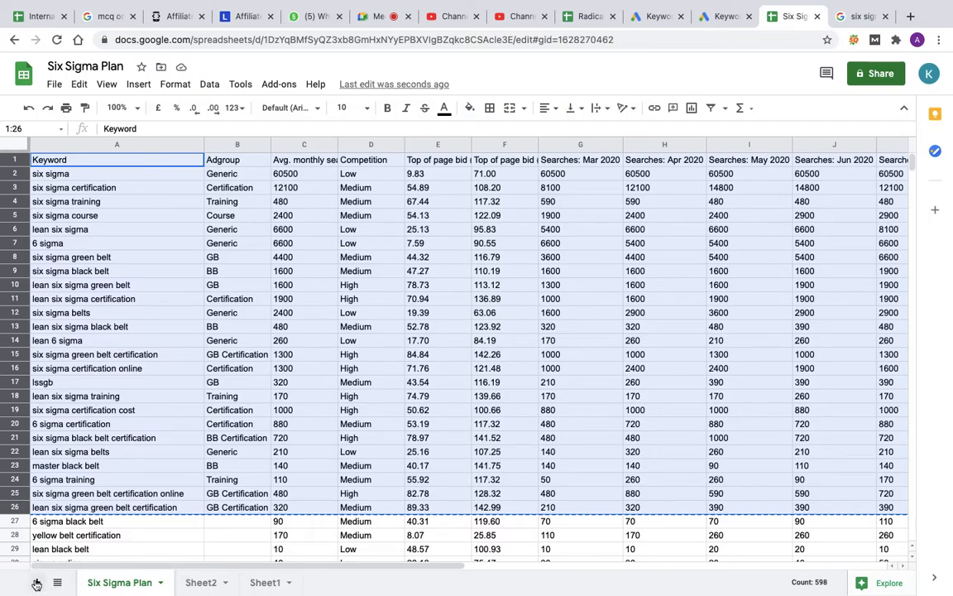
click(37, 584)
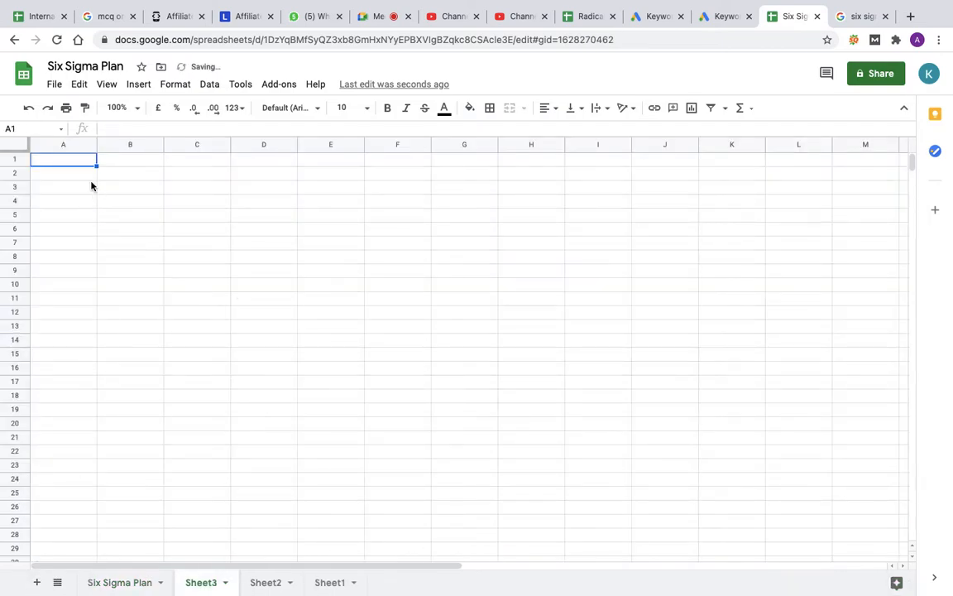
key(ctrl+v)
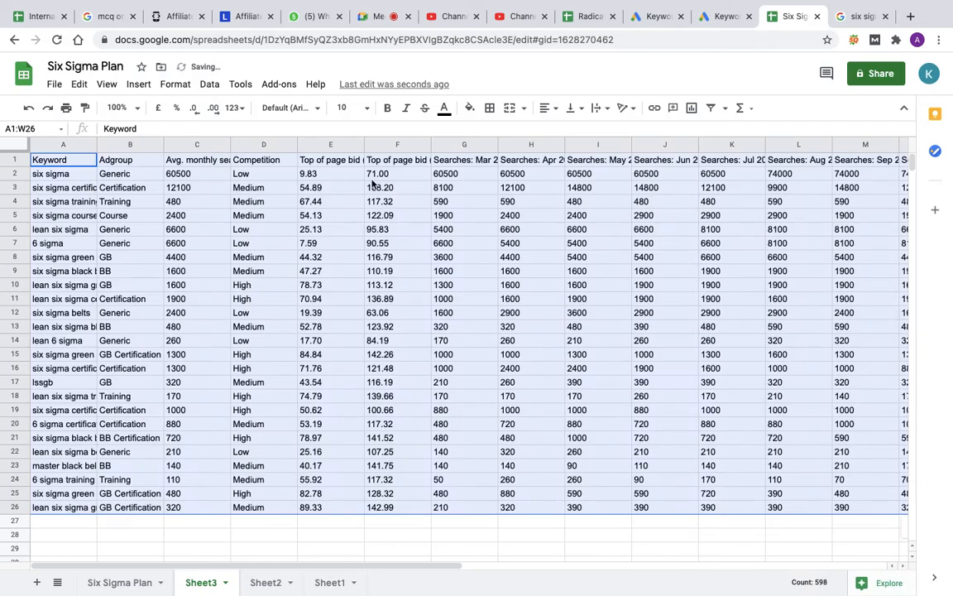
Step: Delete columns D to X from Sheet3 and fit the width of column A to its keywords
drag(251, 145, 751, 146)
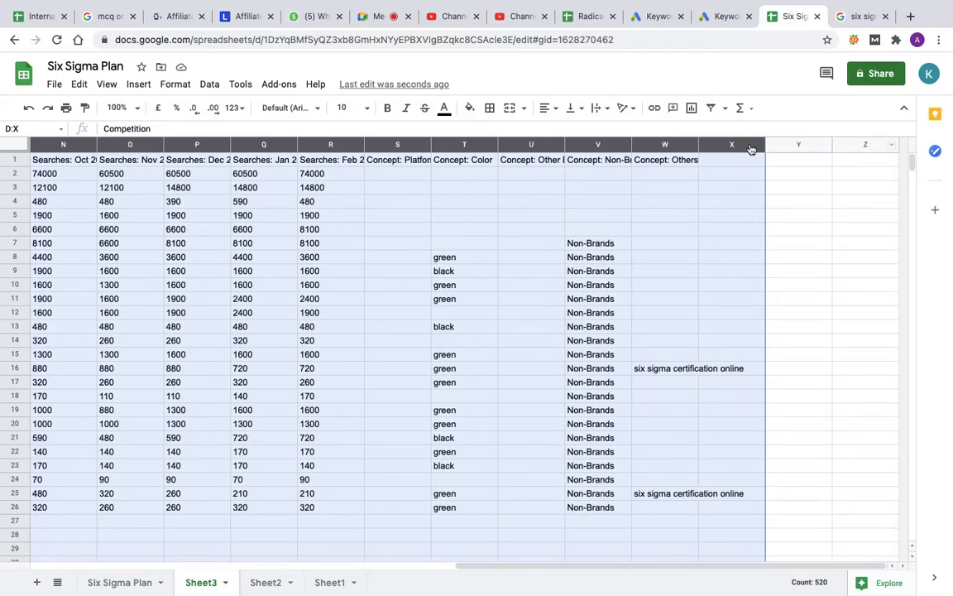
right_click(751, 146)
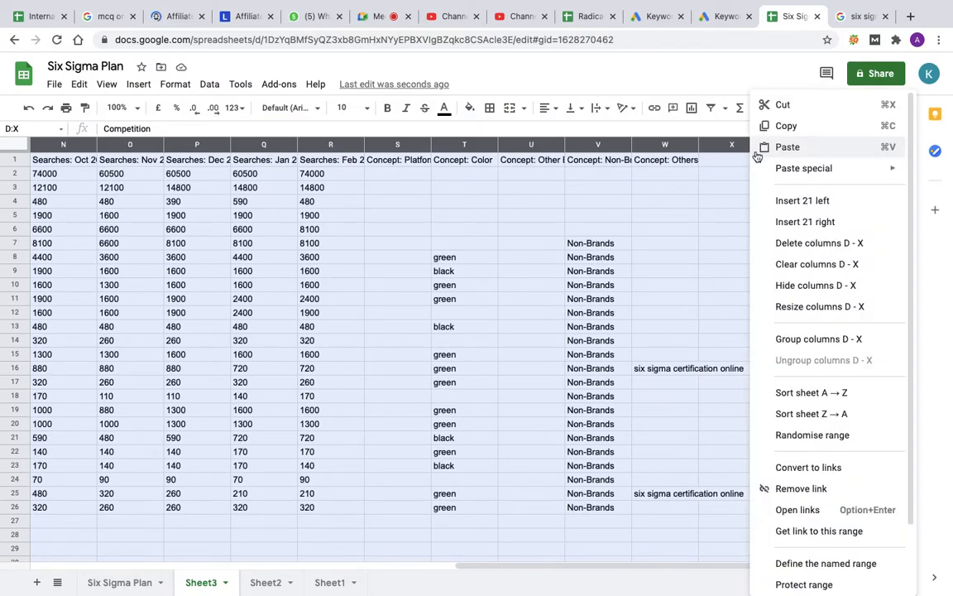
click(809, 245)
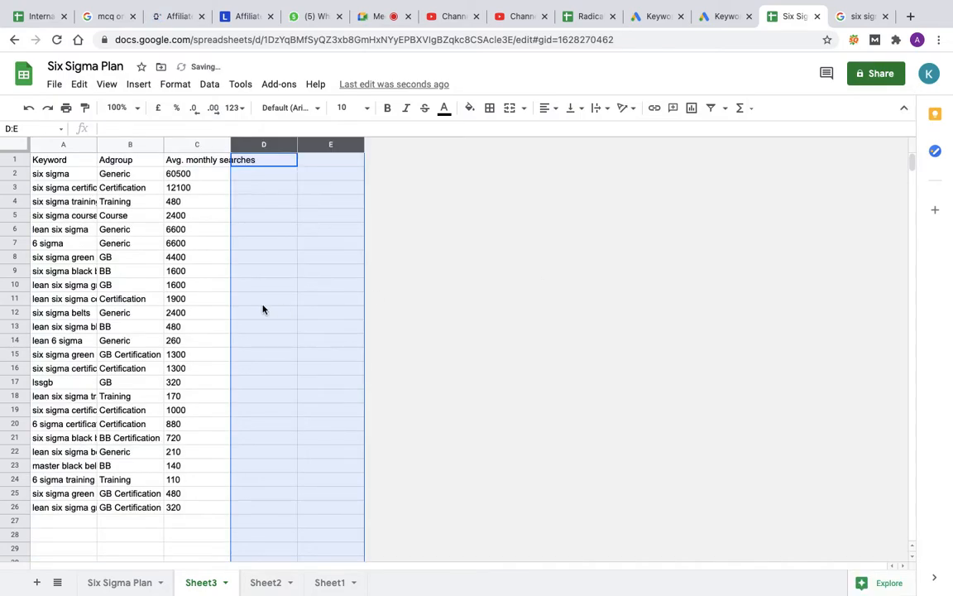
double_click(96, 145)
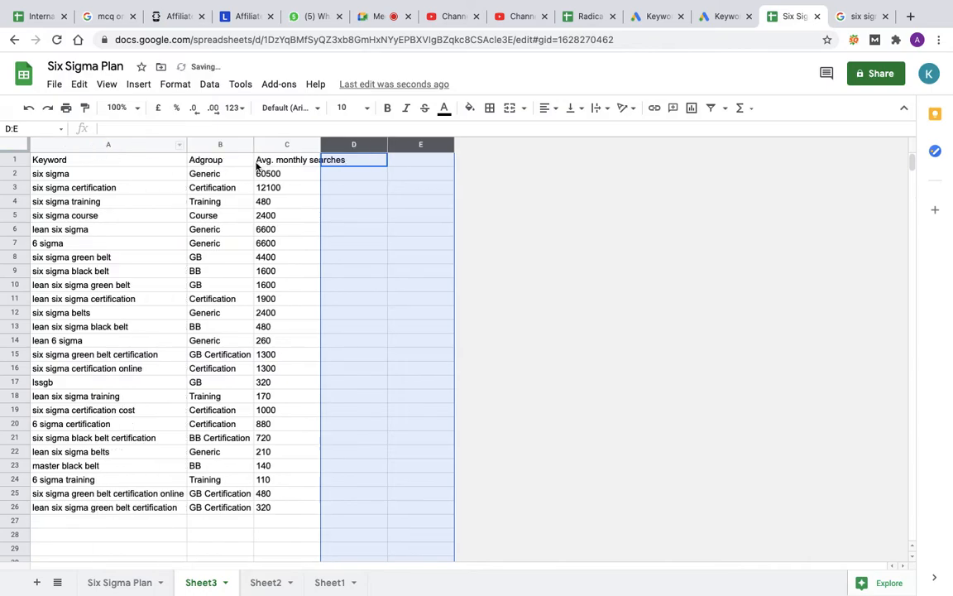
Step: Fit the width of column C to its header and sort Sheet3 by the Adgroup column from A to Z
double_click(321, 143)
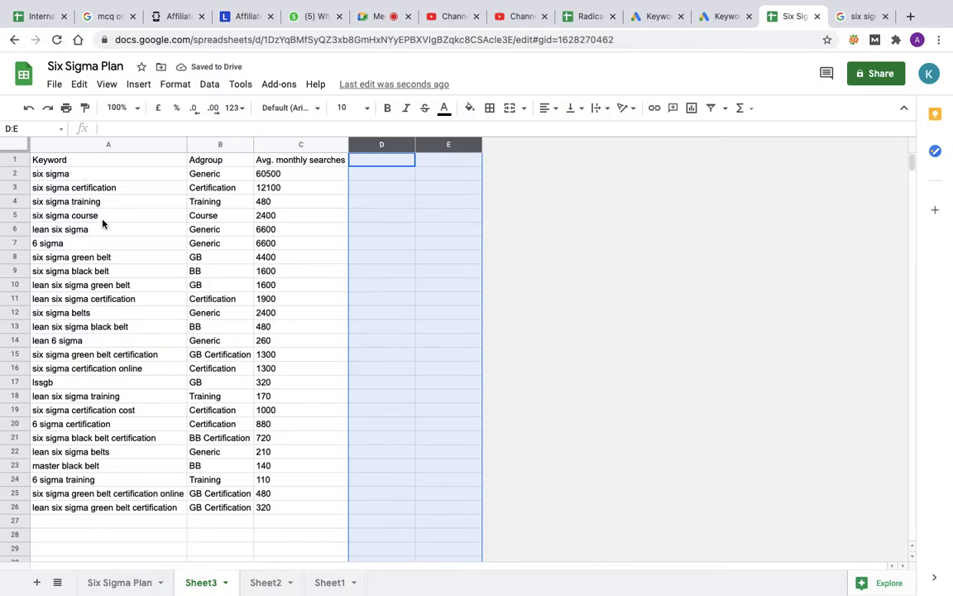
click(219, 146)
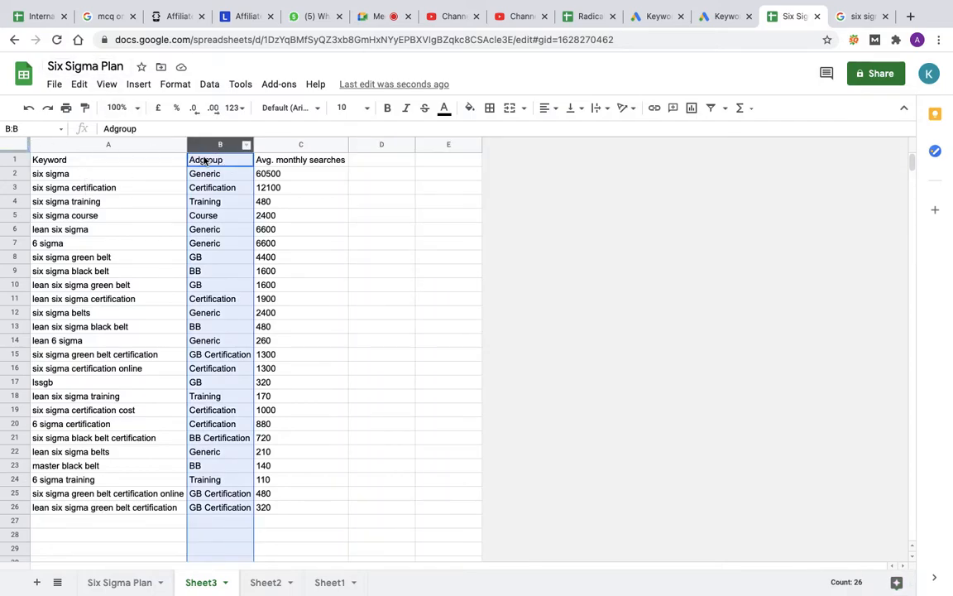
click(209, 88)
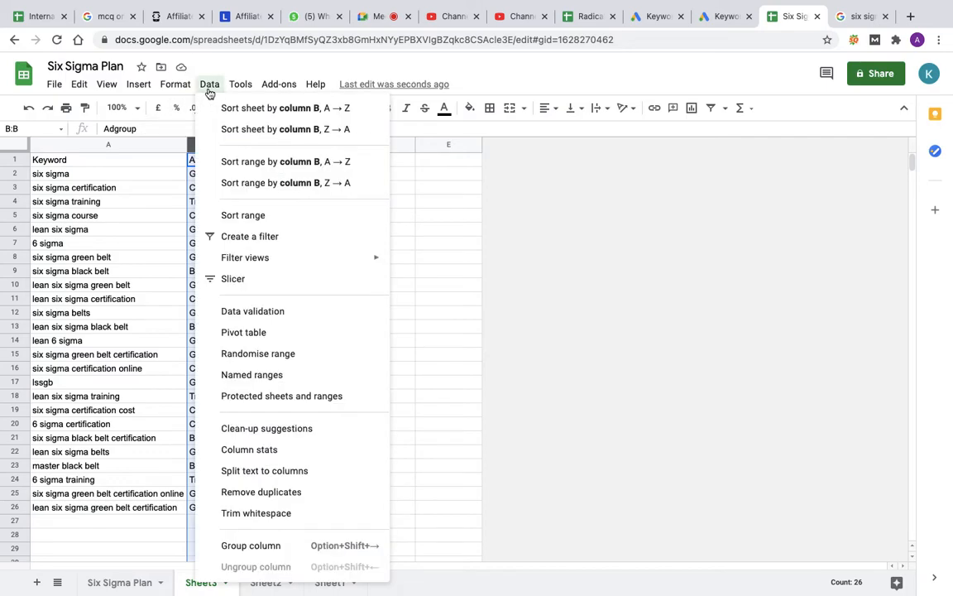
click(280, 116)
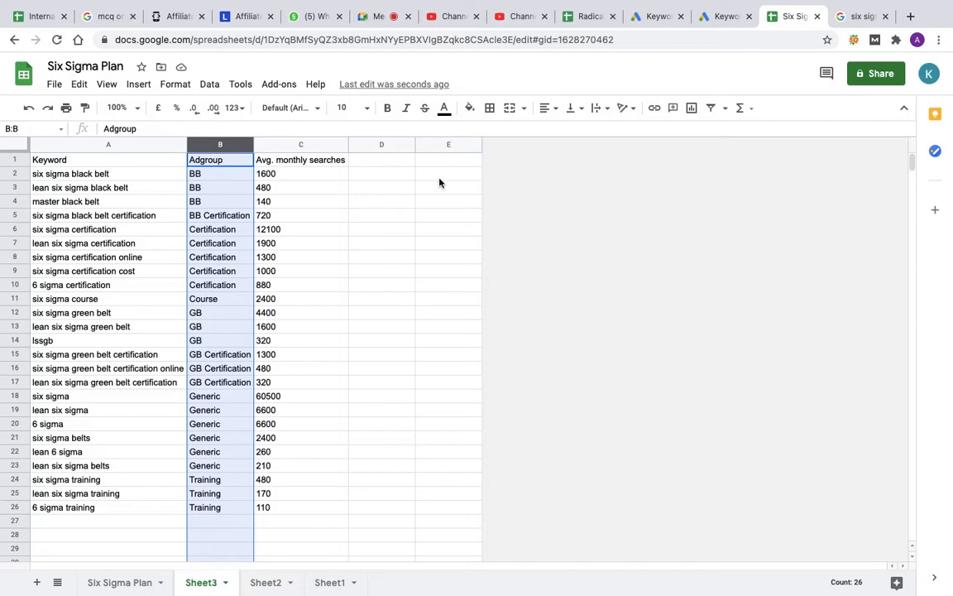
Step: Insert two blank columns before column D on Sheet3, followed by four more before column D
drag(377, 145, 444, 143)
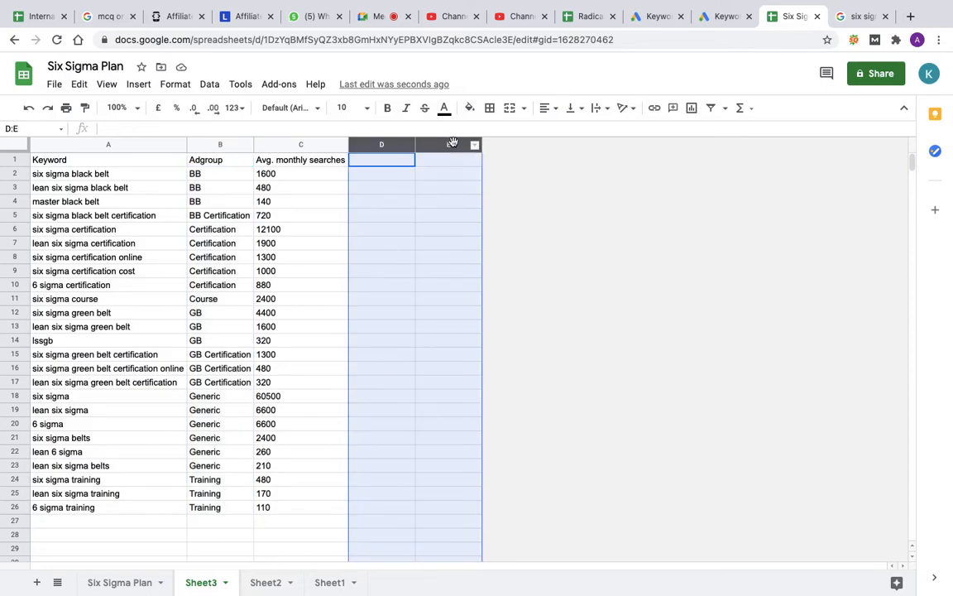
right_click(447, 143)
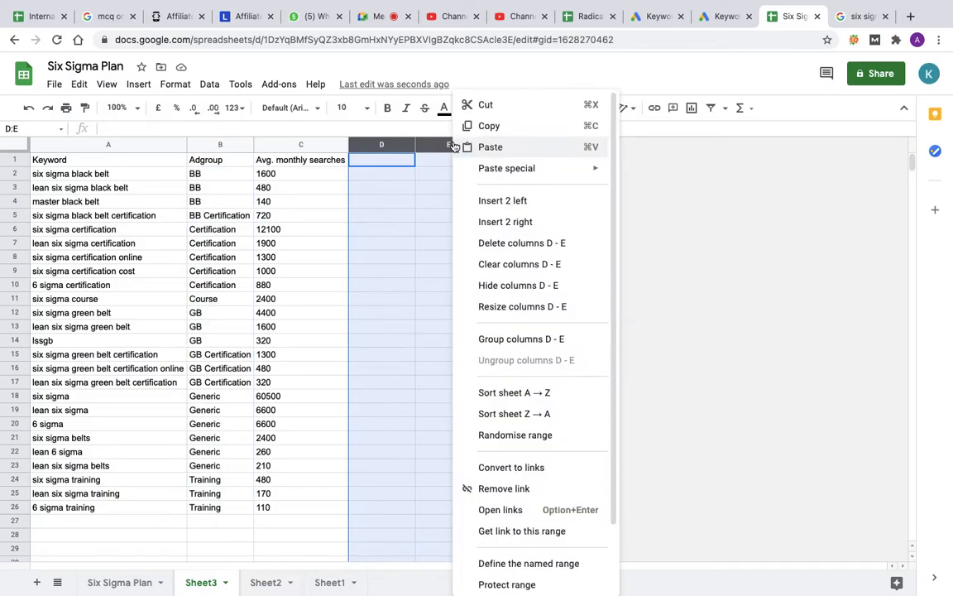
click(501, 201)
click(505, 262)
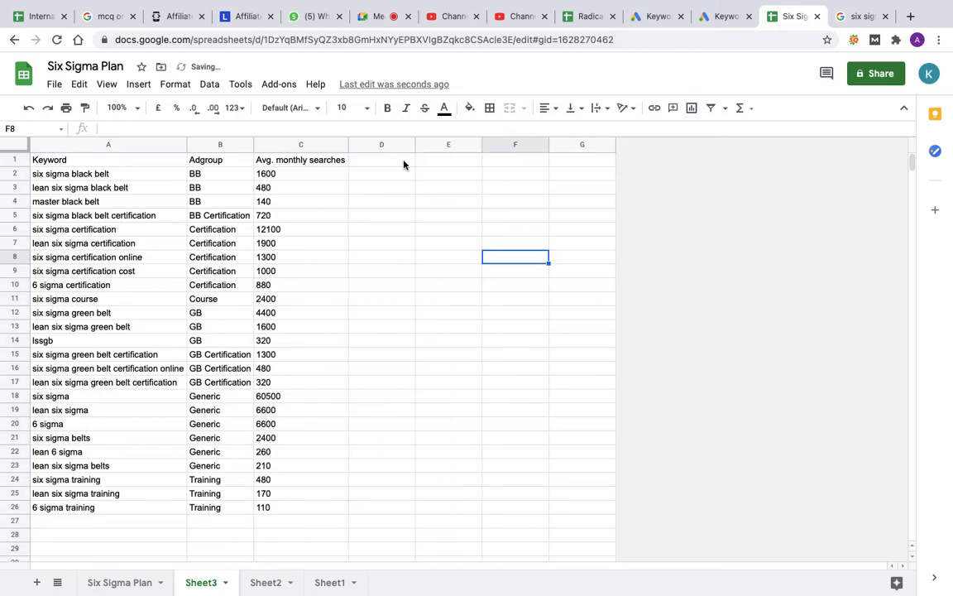
drag(389, 146, 590, 145)
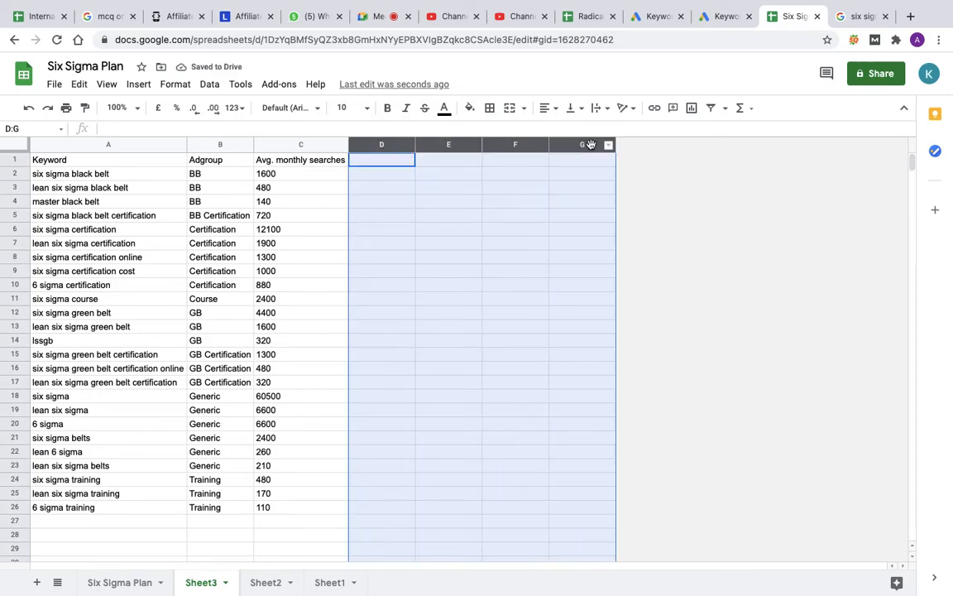
right_click(590, 145)
click(639, 199)
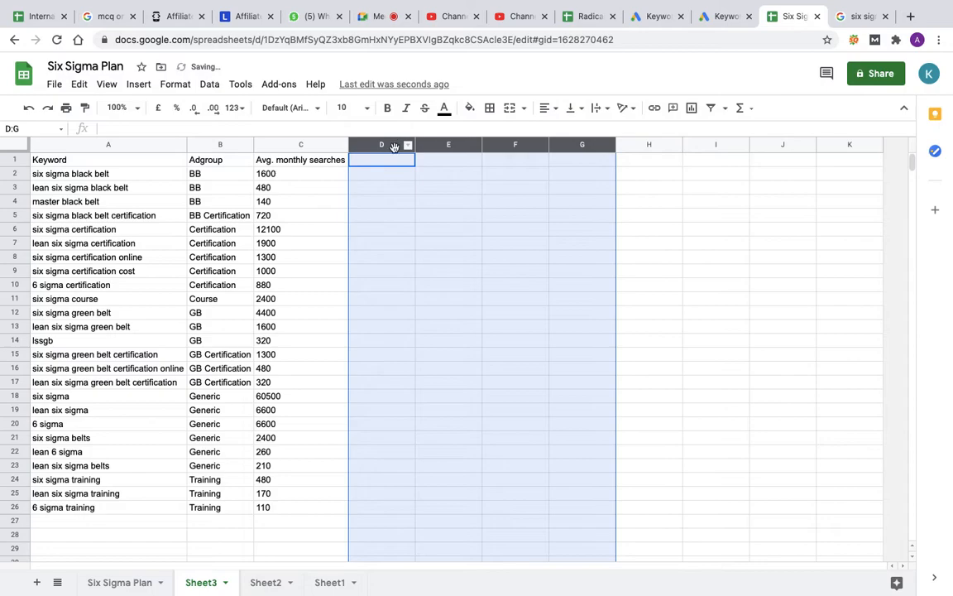
click(408, 192)
Step: Insert eight blank columns before column D of Sheet3, six times in a row
drag(381, 145, 850, 147)
right_click(850, 146)
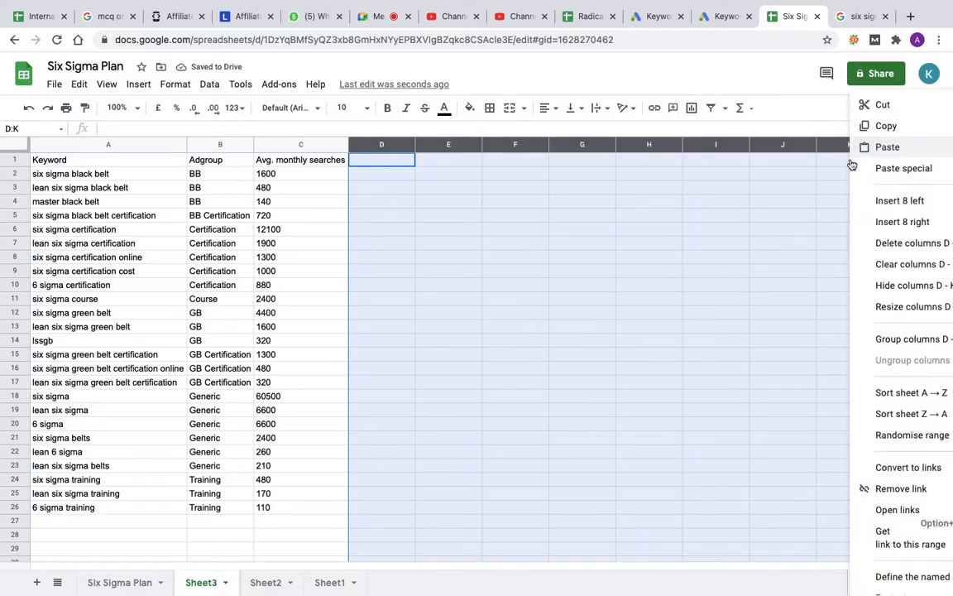
click(877, 201)
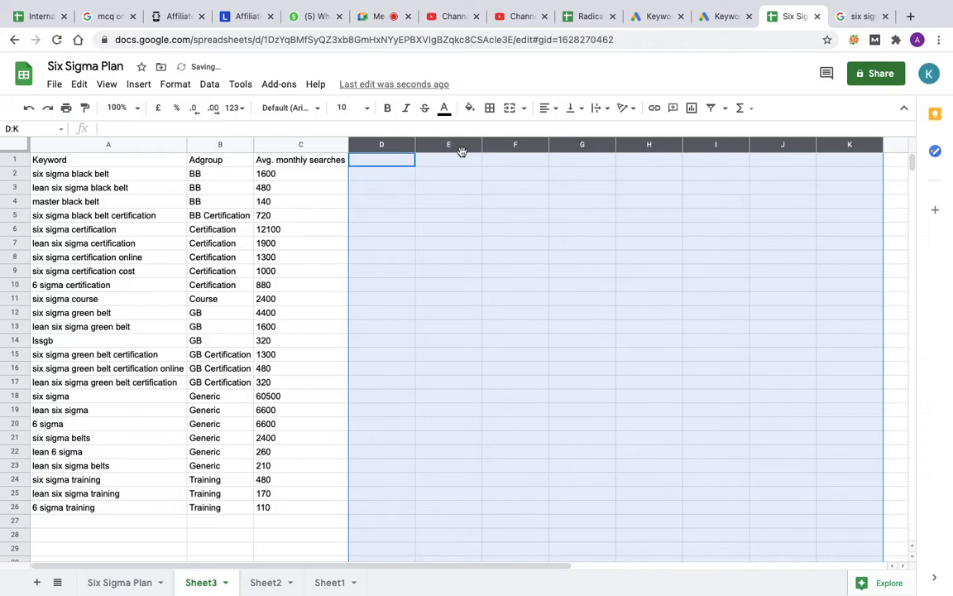
right_click(403, 147)
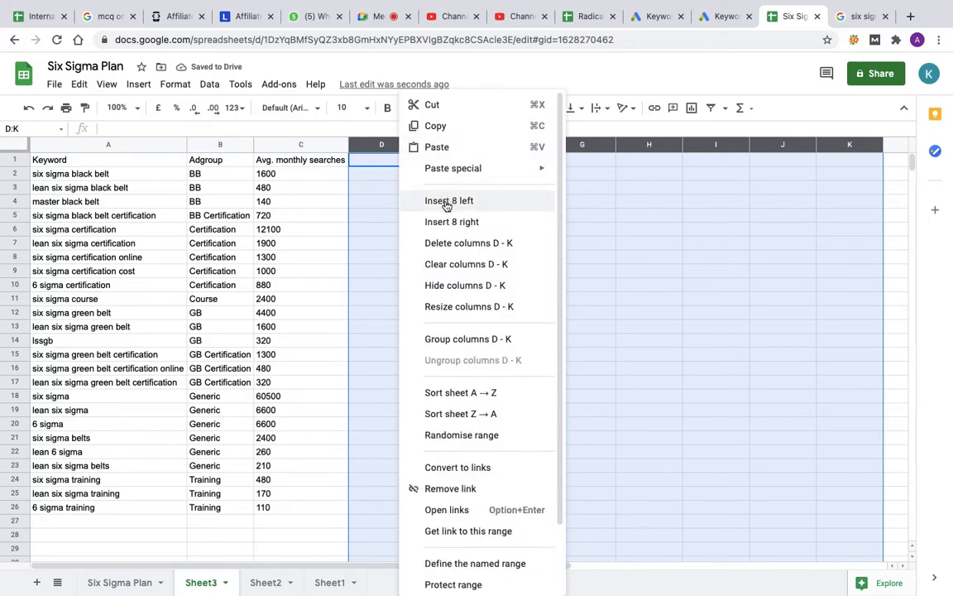
click(447, 203)
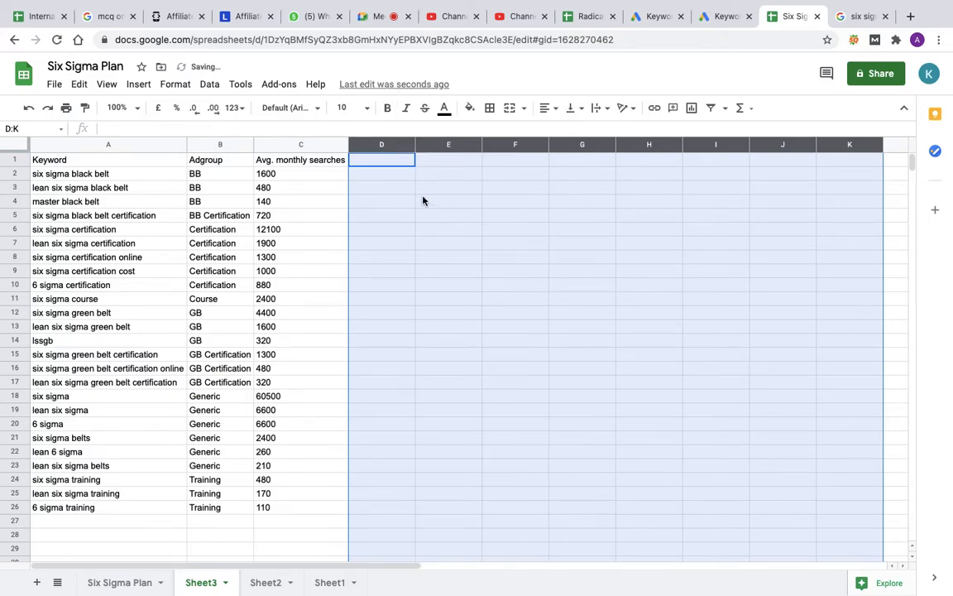
right_click(389, 146)
click(430, 203)
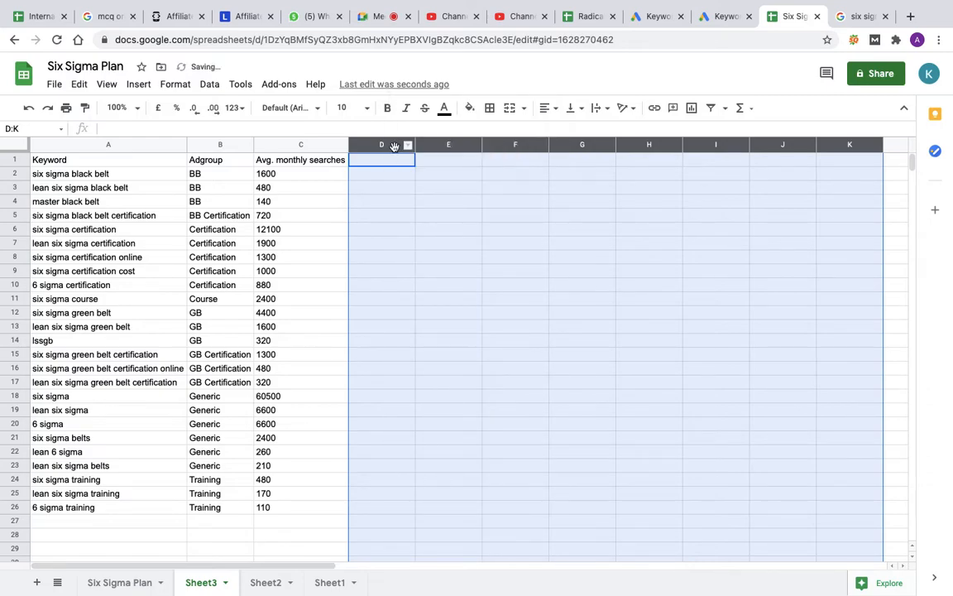
right_click(398, 147)
click(420, 199)
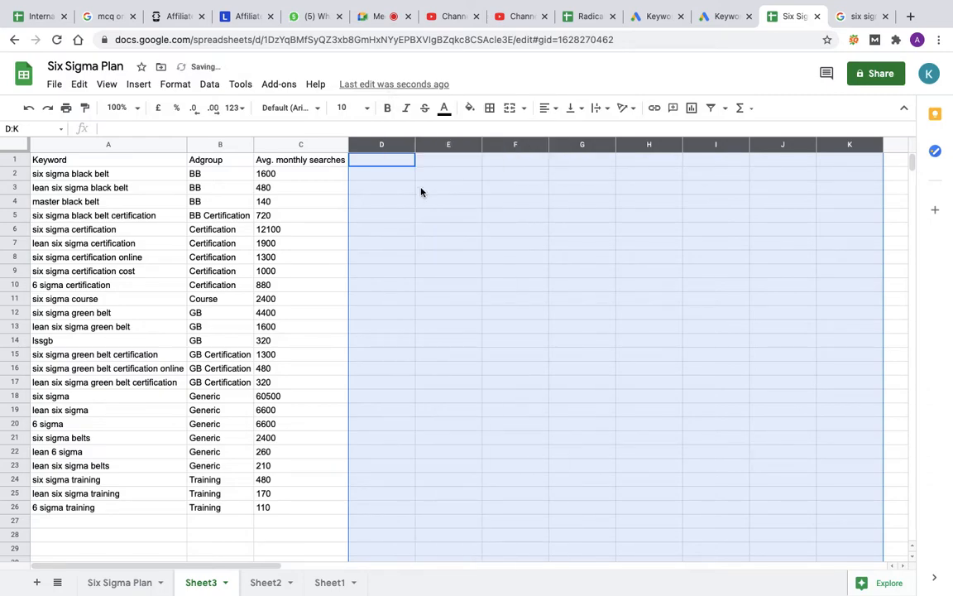
right_click(394, 145)
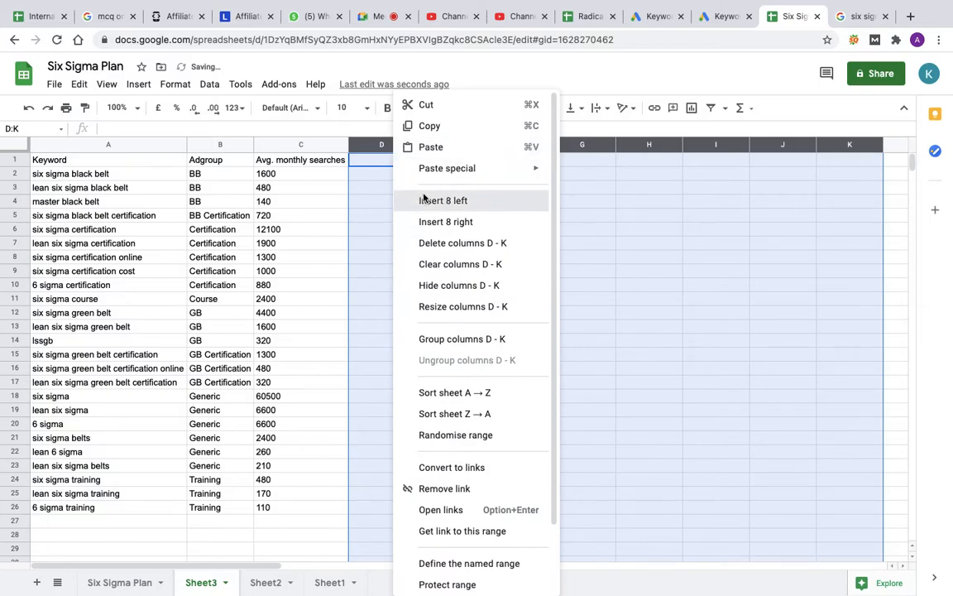
click(425, 198)
right_click(390, 145)
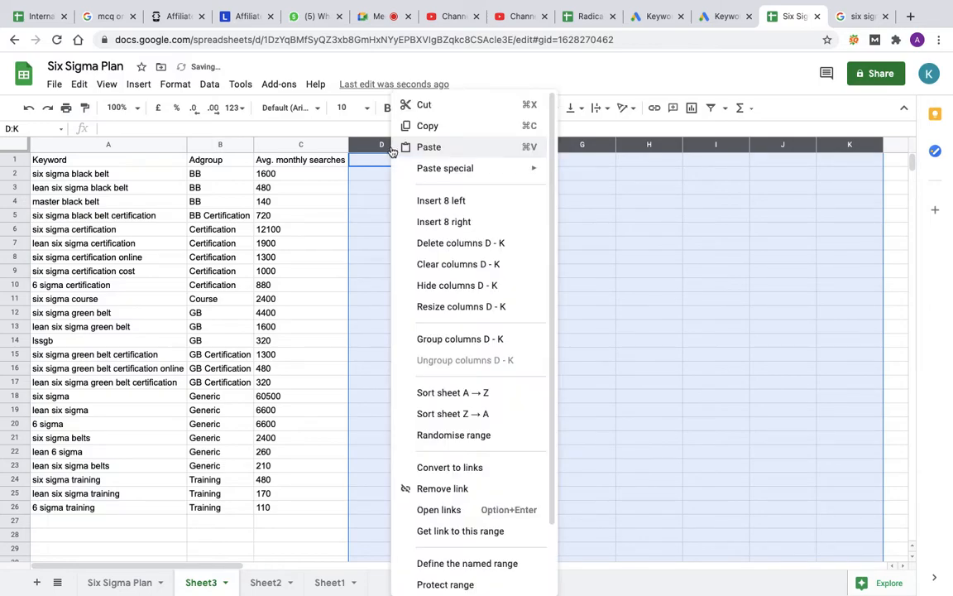
click(418, 201)
click(381, 257)
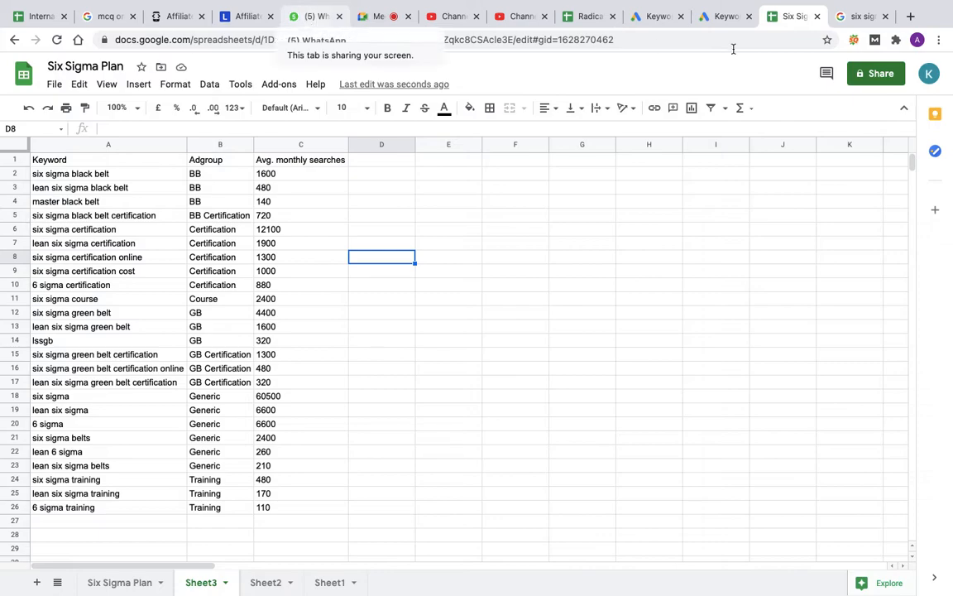
Step: Switch to the Radical Tech March Batch spreadsheet and review the Search Ads outline from Understand The product to Match Types
click(580, 16)
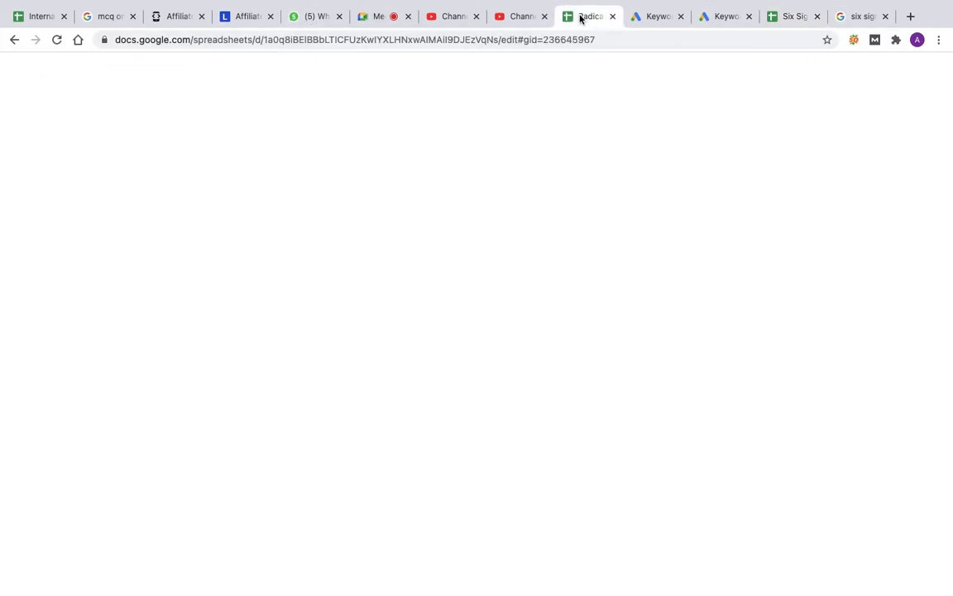
scroll(369, 355, up, 8)
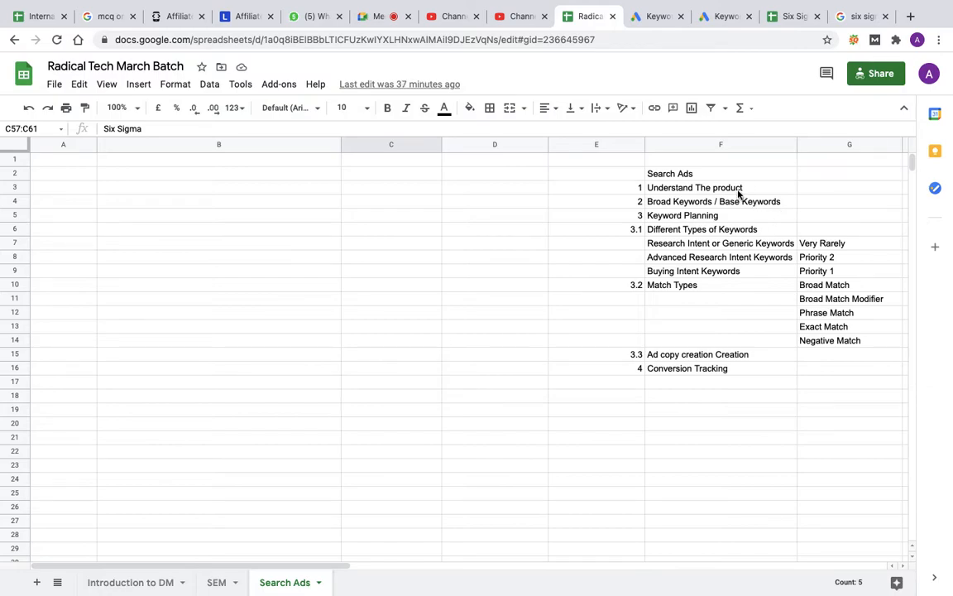
click(739, 192)
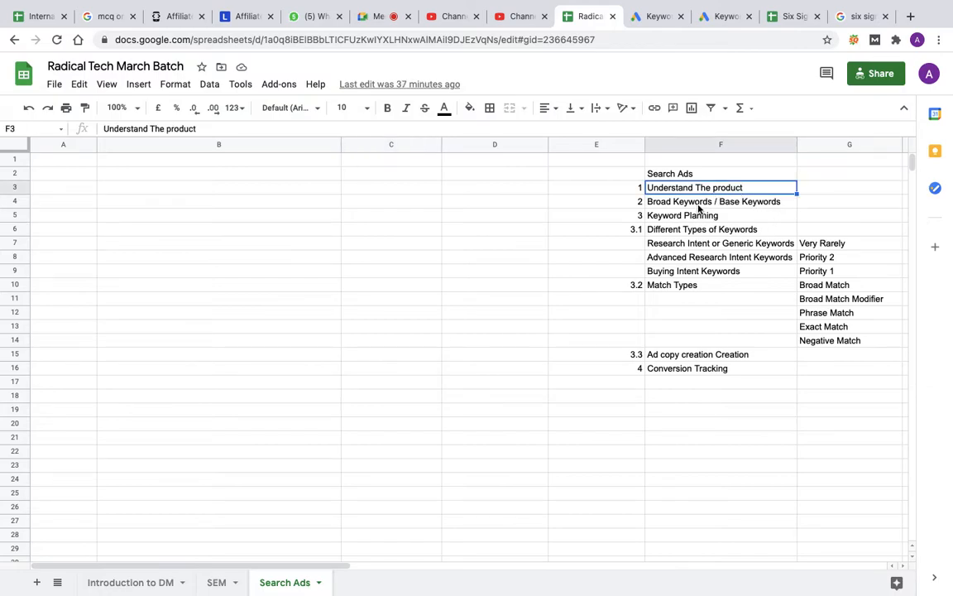
click(699, 204)
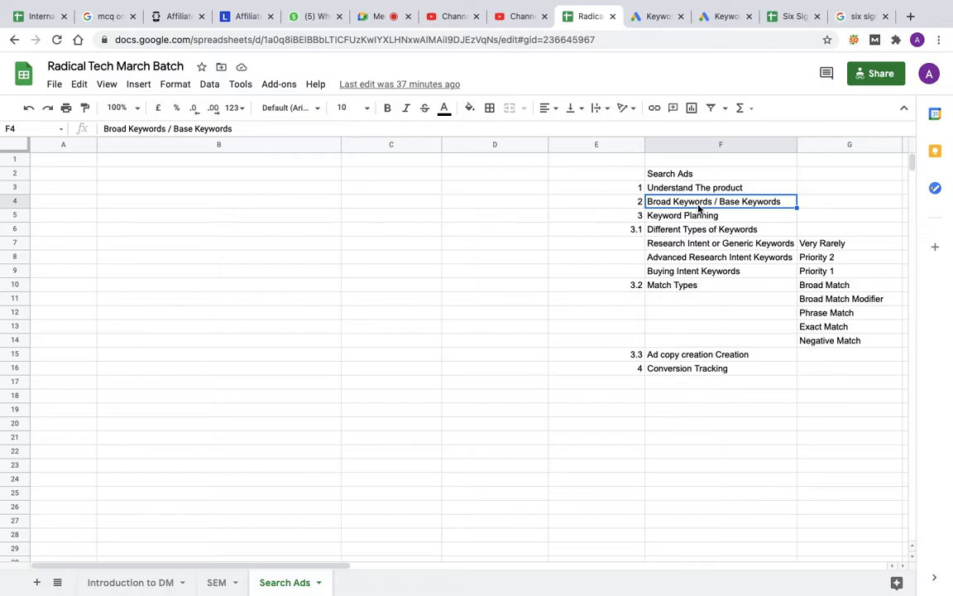
click(682, 219)
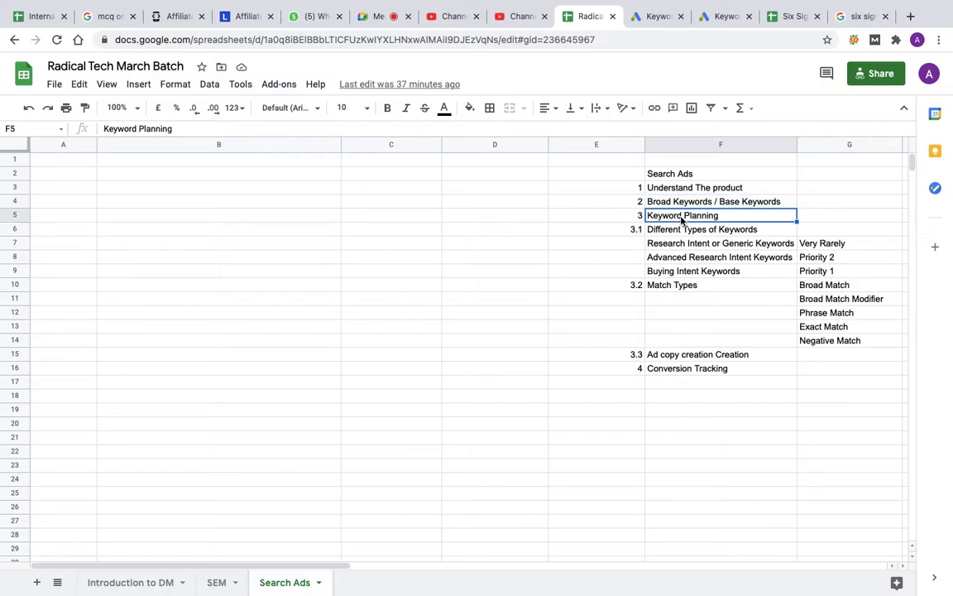
click(676, 233)
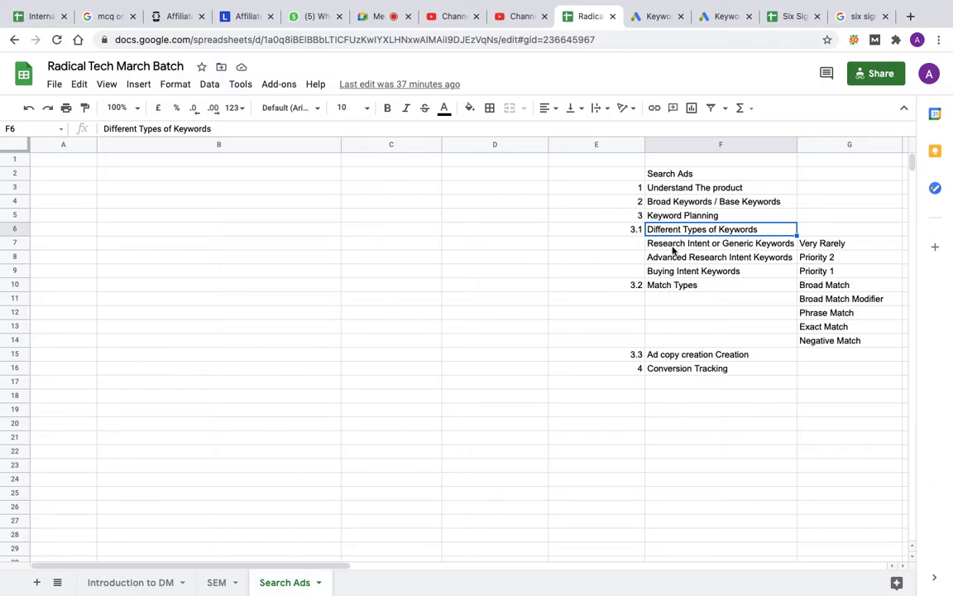
click(686, 290)
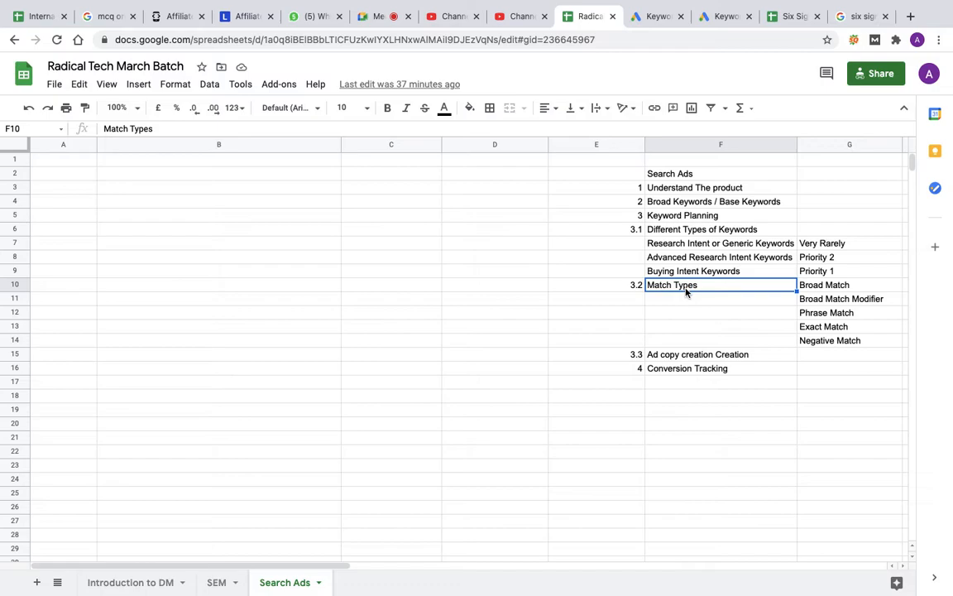
drag(693, 187, 691, 271)
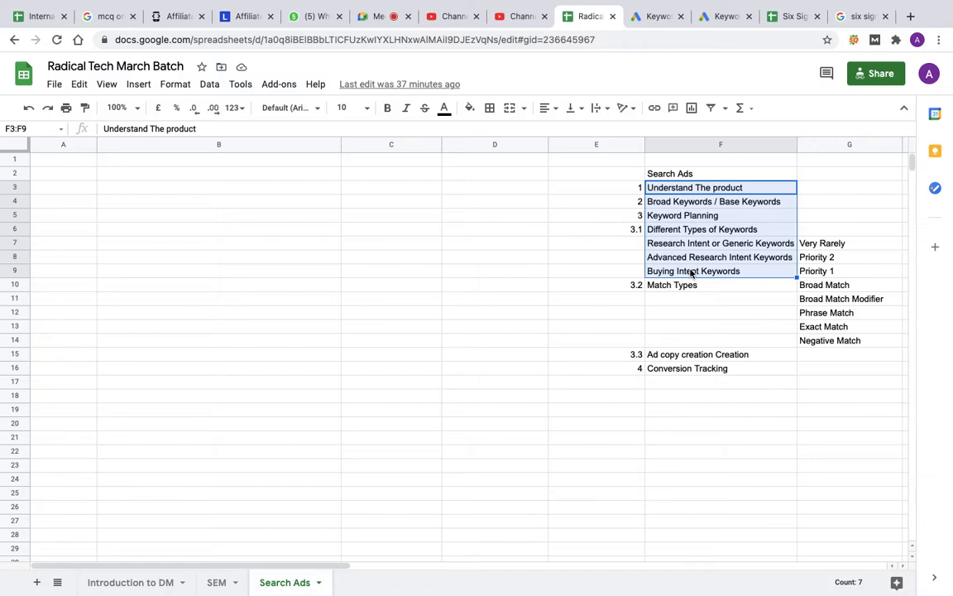
click(683, 287)
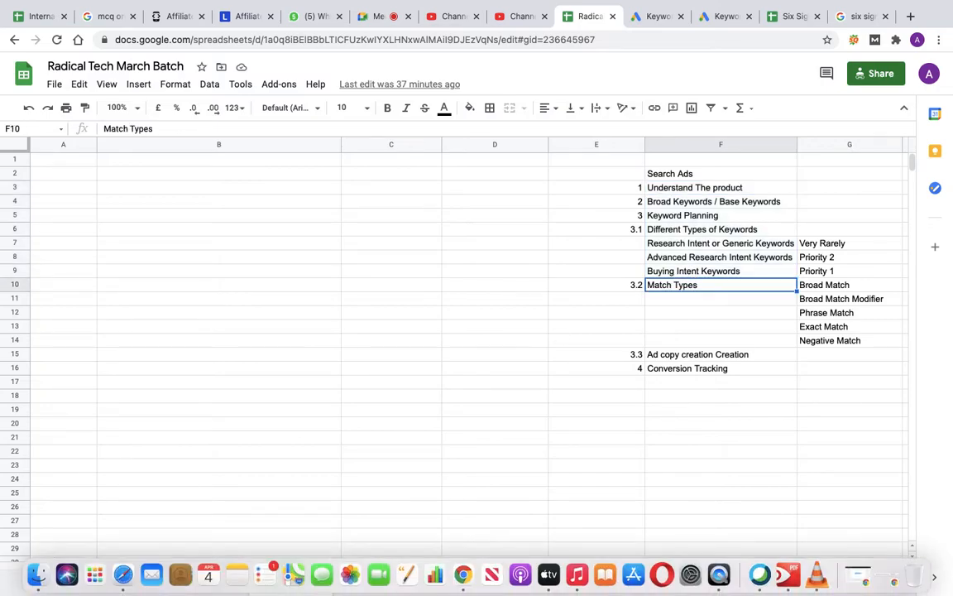
Step: Switch to Finder and open the Adwords folder inside DM Documents on iCloud Drive
click(38, 580)
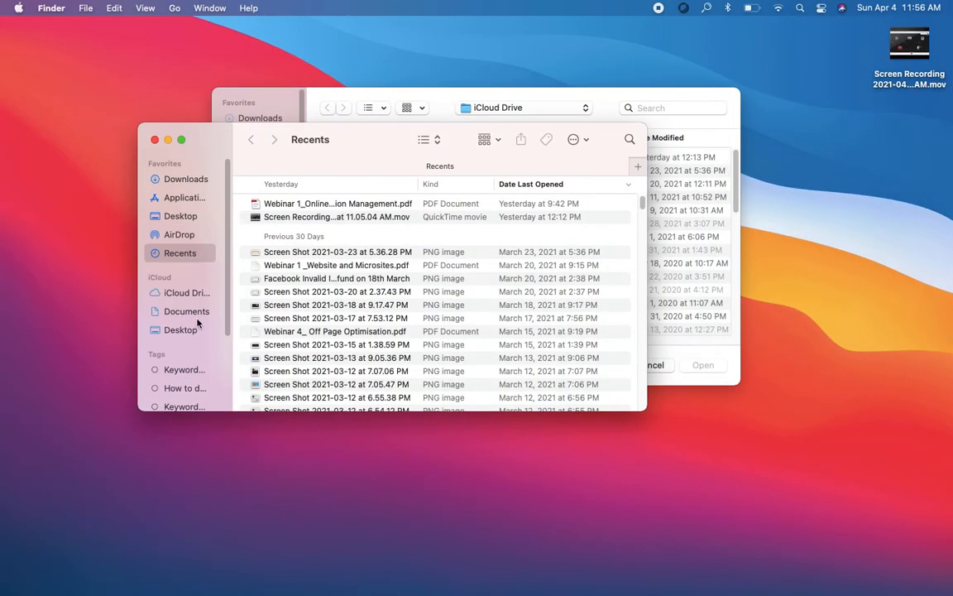
click(187, 294)
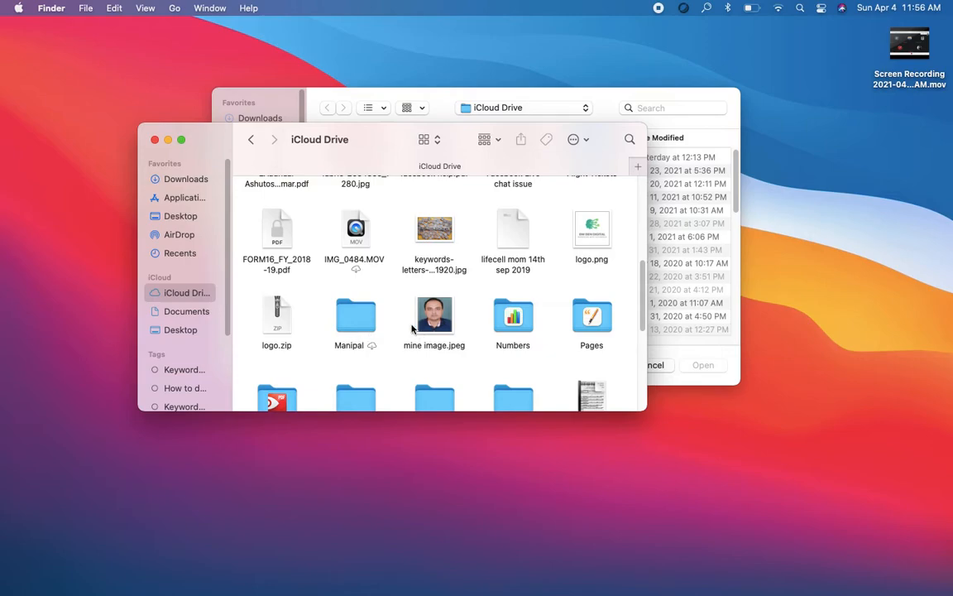
scroll(391, 331, up, 5)
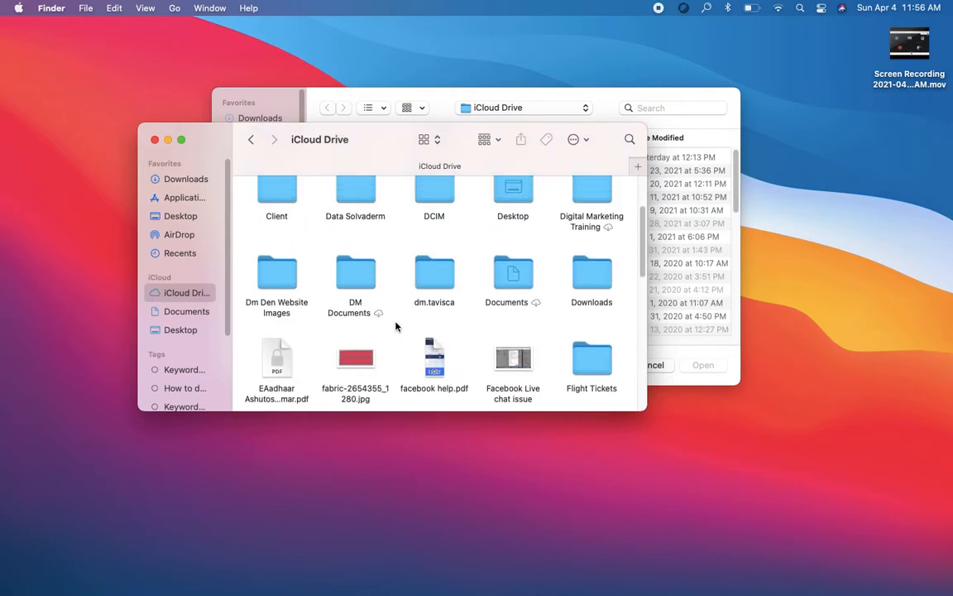
double_click(364, 269)
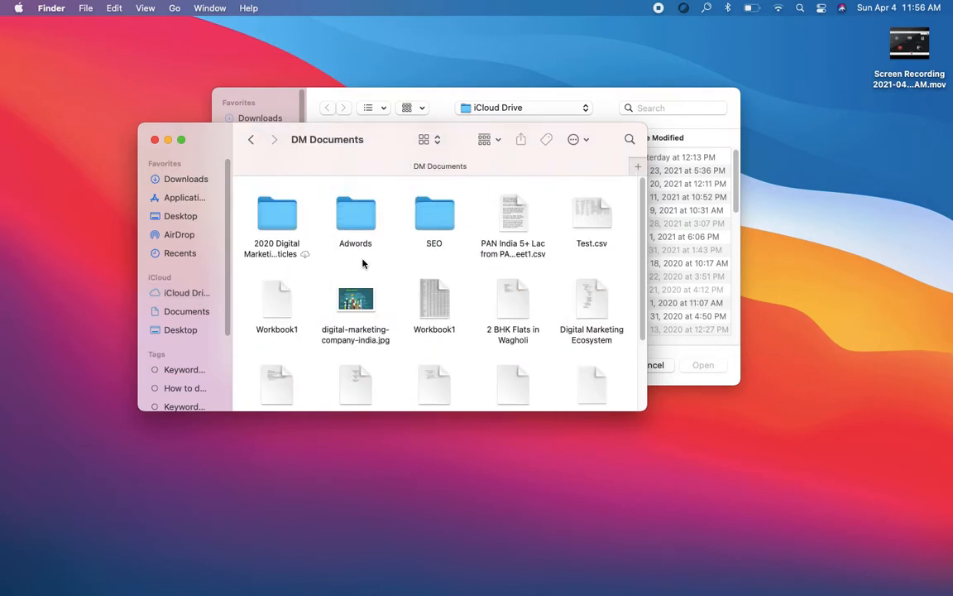
double_click(362, 226)
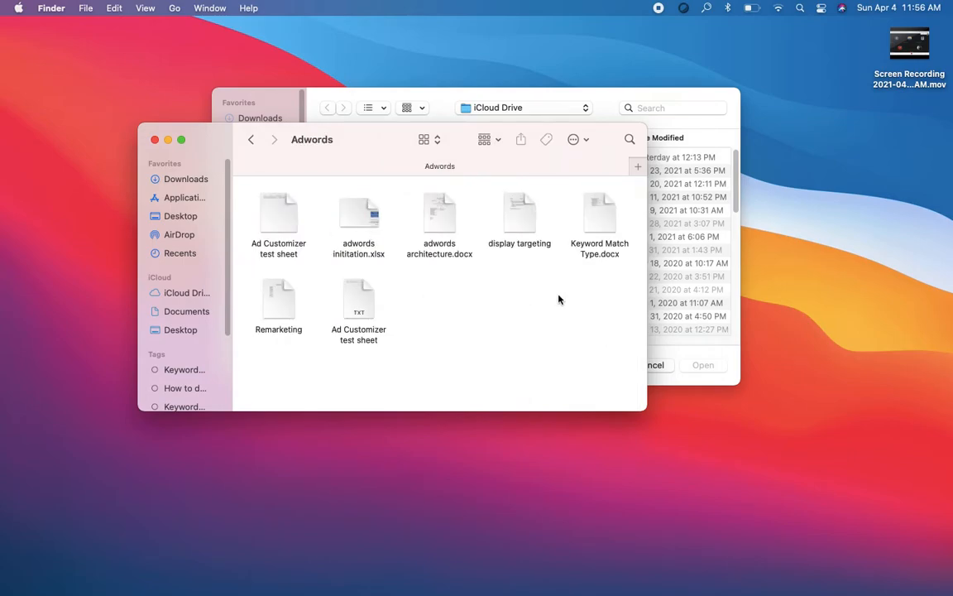
Step: Open Keyword Match Type.docx from the Adwords folder with LibreOffice instead of Pages
click(603, 224)
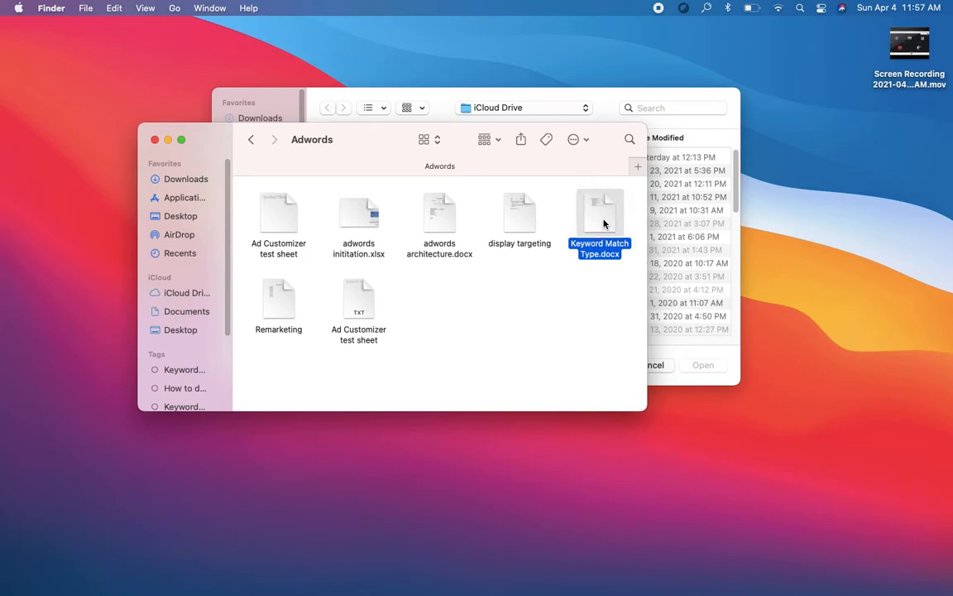
double_click(603, 223)
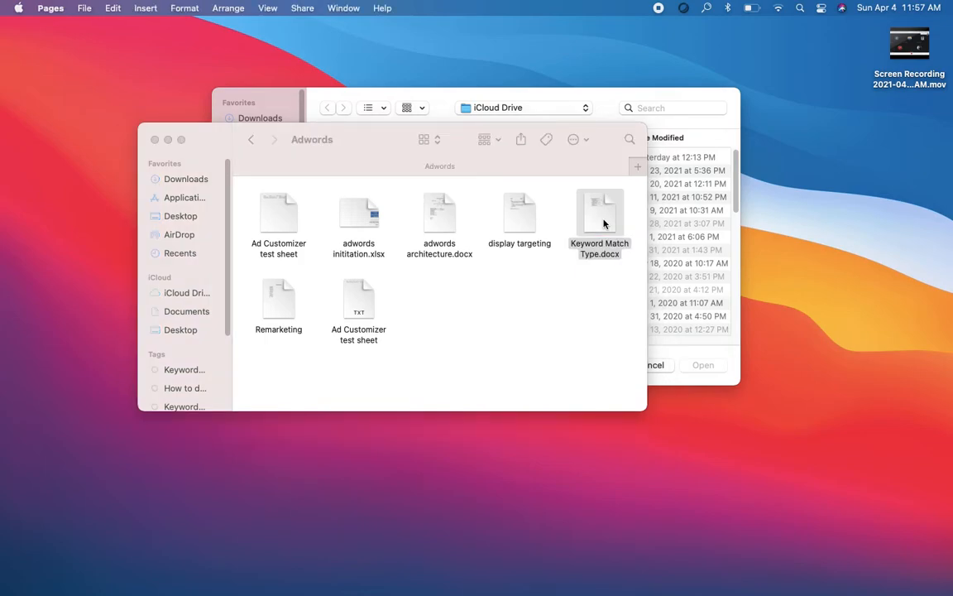
right_click(603, 223)
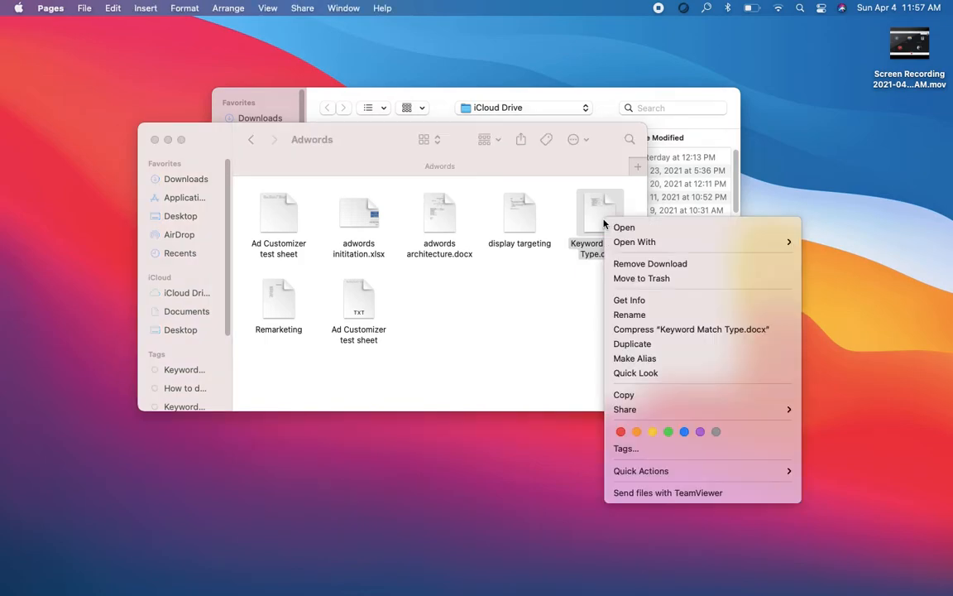
mouse_move(627, 242)
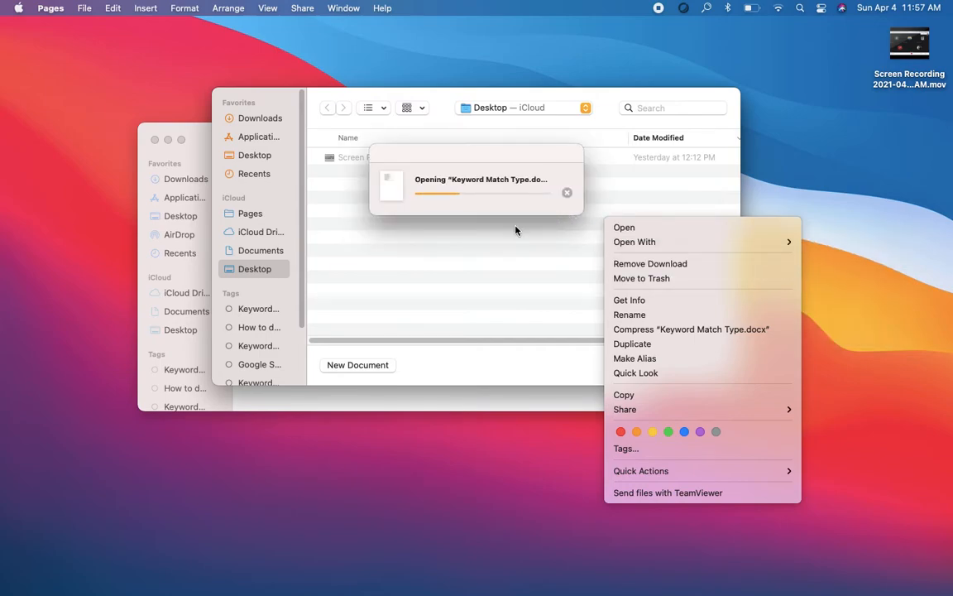
mouse_move(686, 250)
click(844, 264)
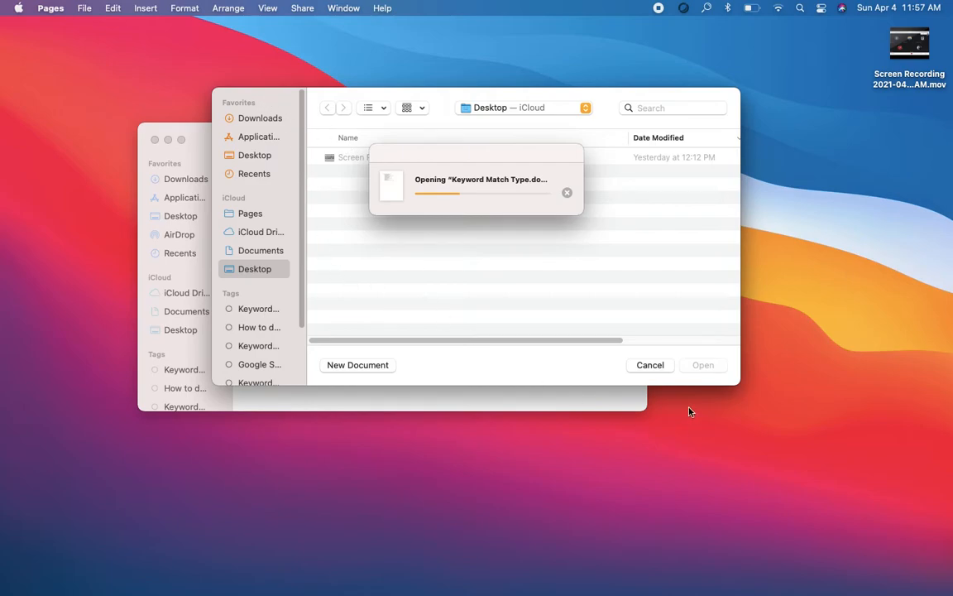
Step: Cancel the Pages file chooser and its pending opening of Keyword Match Type.docx, and minimize the Finder window
click(654, 369)
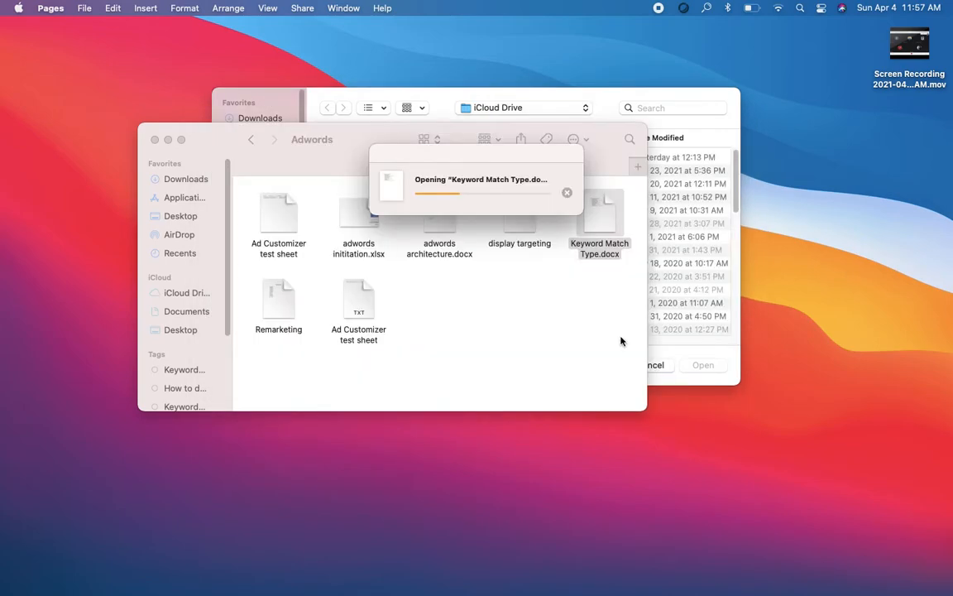
click(567, 194)
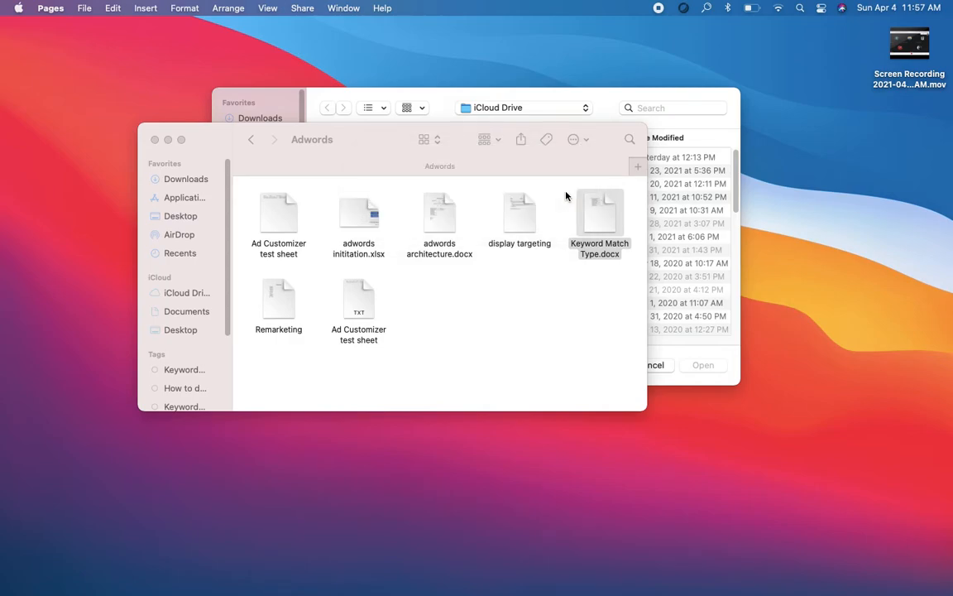
click(169, 141)
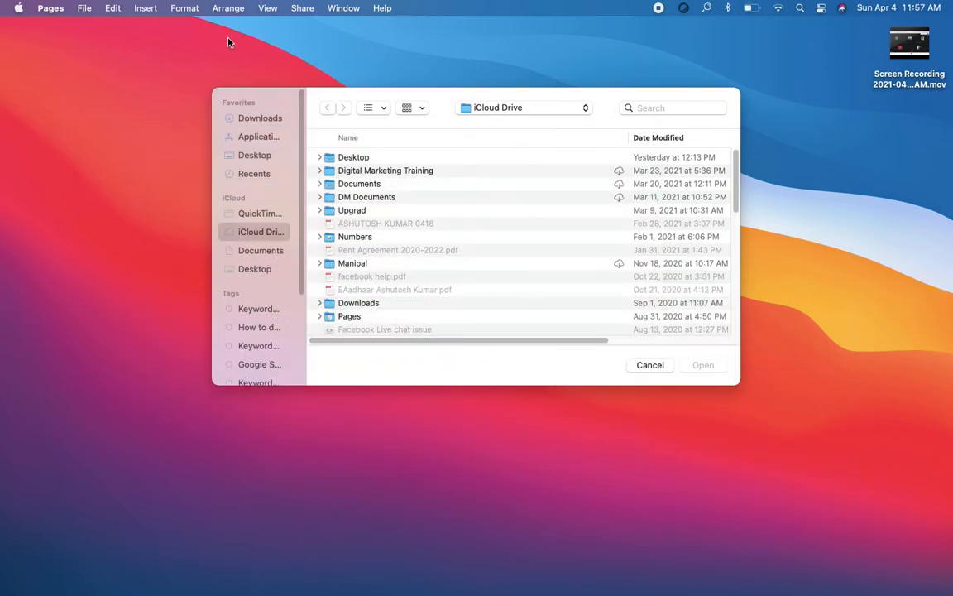
Step: Dismiss the leftover iCloud Drive file chooser, switch to LibreOffice and close the Tip of the Day
mouse_move(774, 594)
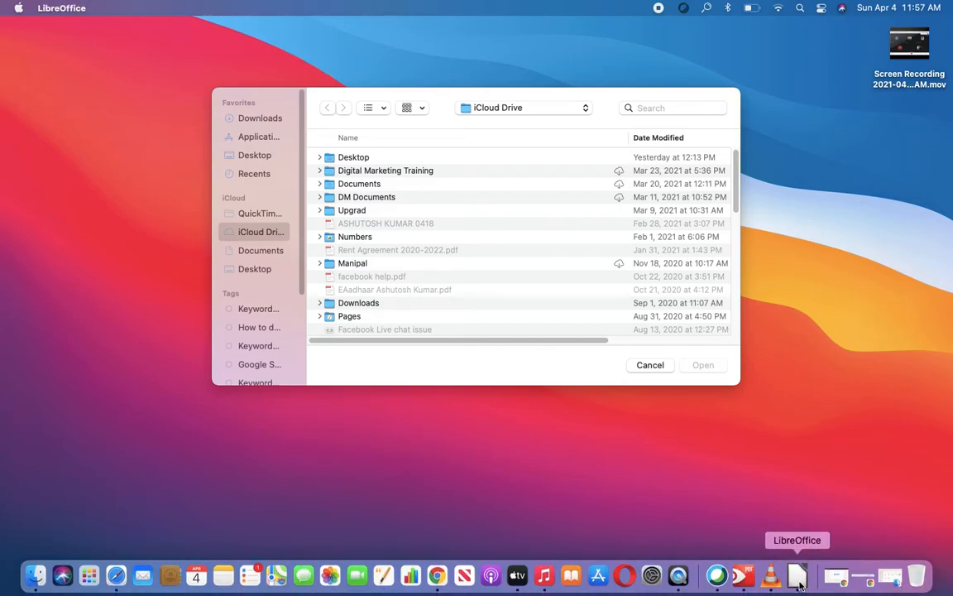
click(651, 366)
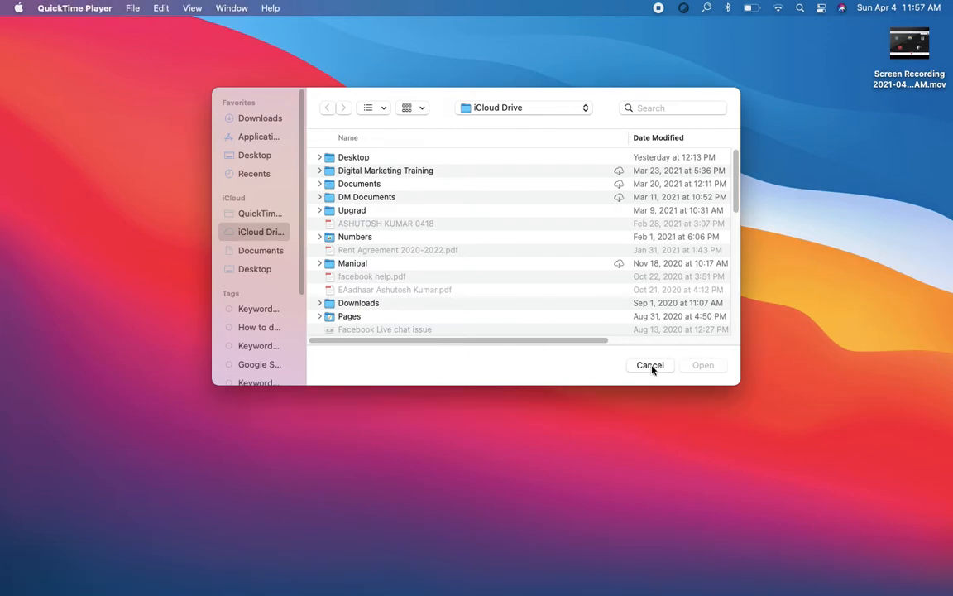
click(798, 577)
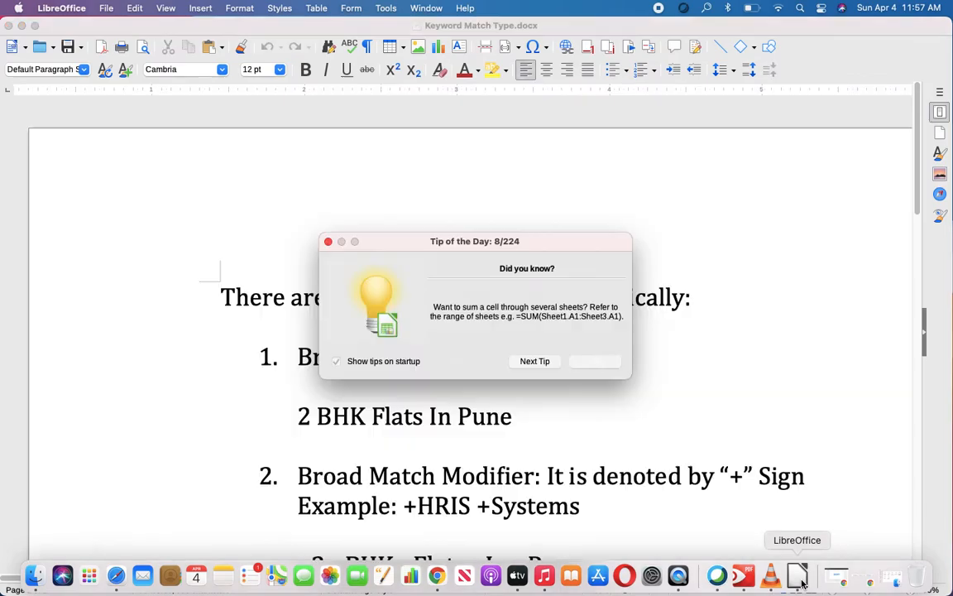
click(598, 362)
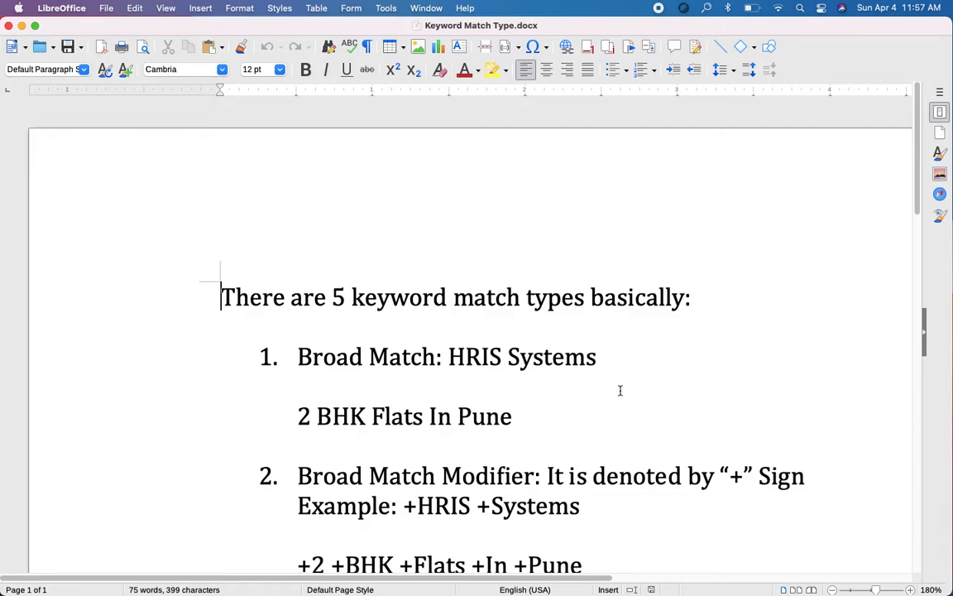
Step: Review the keyword match types in the document and select the line "Broad Match: HRIS Systems"
scroll(522, 404, down, 4)
scroll(521, 404, right, 2)
scroll(523, 405, up, 2)
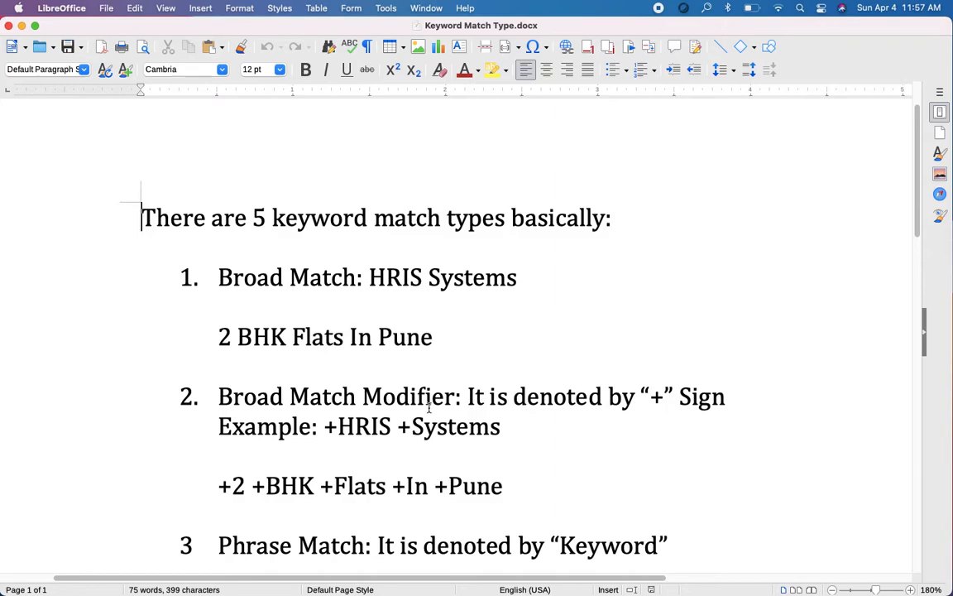
scroll(428, 405, down, 3)
scroll(429, 405, right, 1)
scroll(429, 406, up, 2)
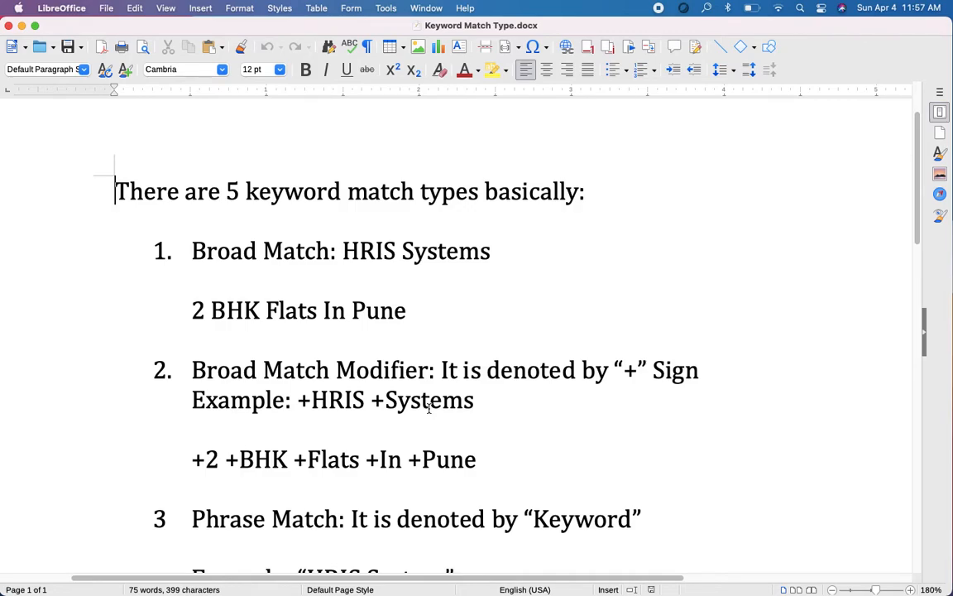
click(200, 250)
drag(201, 250, 502, 245)
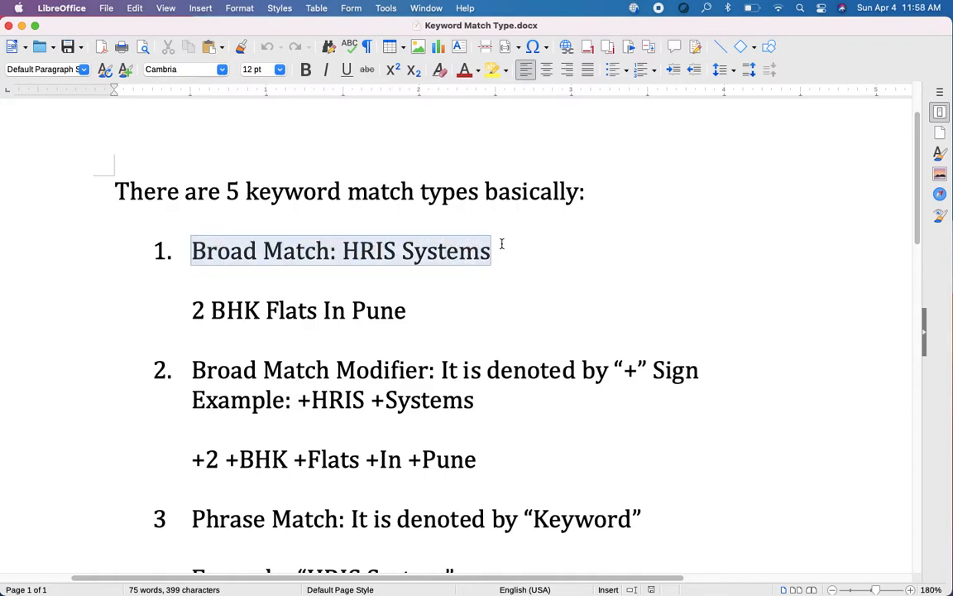
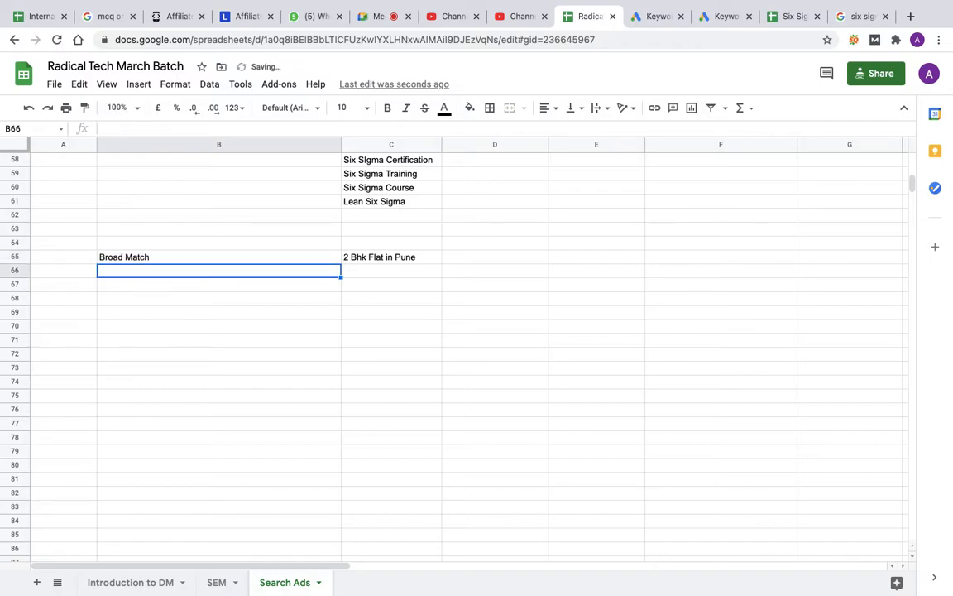
Step: Right-align the "Broad Match" label in B65 and fill it down through B68
click(311, 258)
click(557, 110)
click(578, 131)
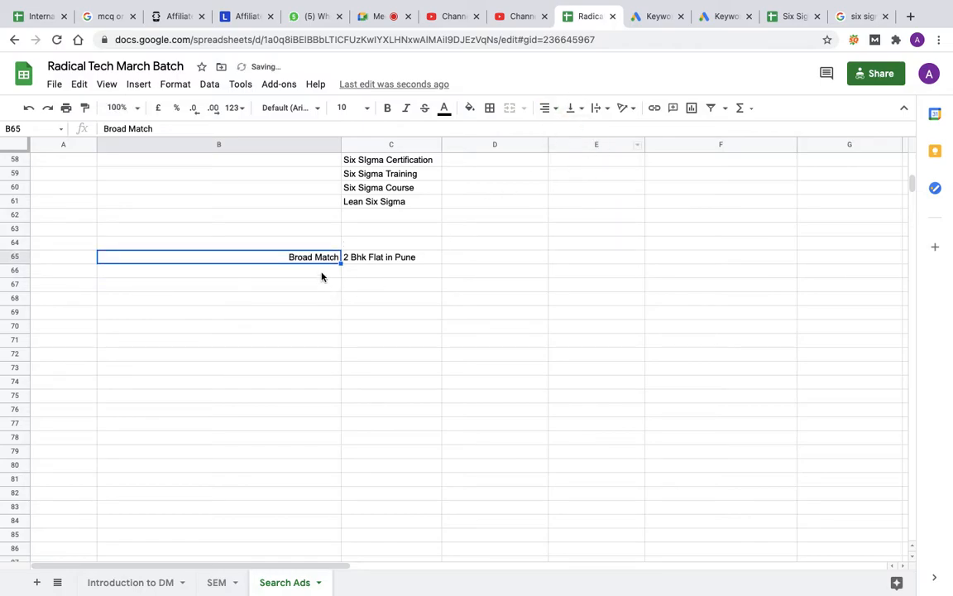
drag(340, 260, 336, 300)
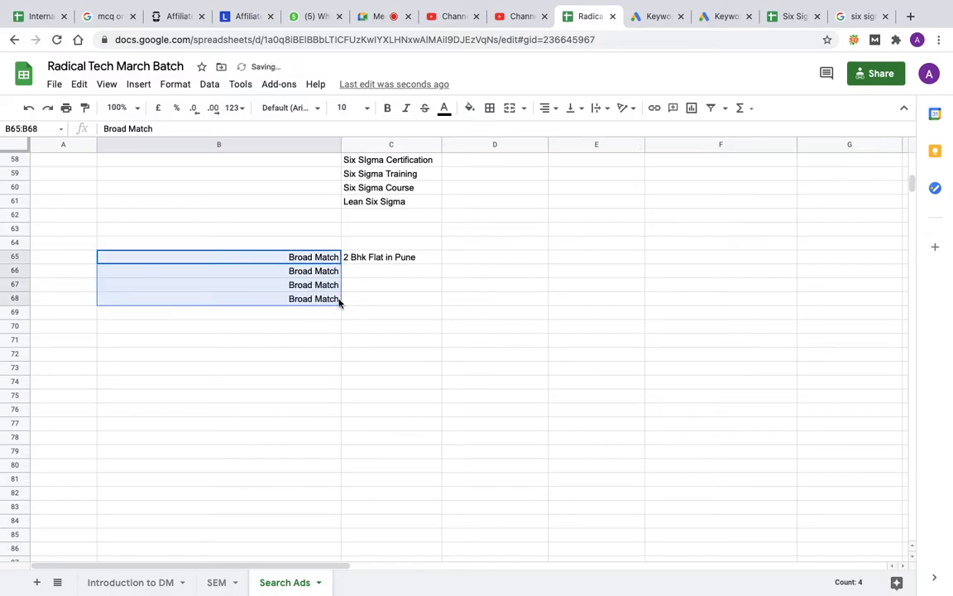
Step: Change the label in B66 to "Broad Match Modifier"
double_click(335, 271)
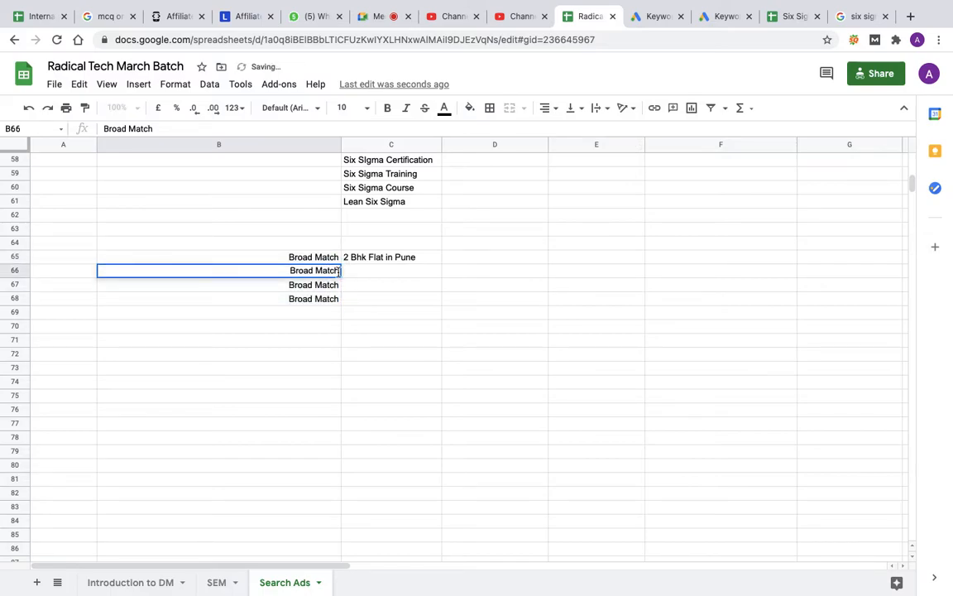
text(Modi)
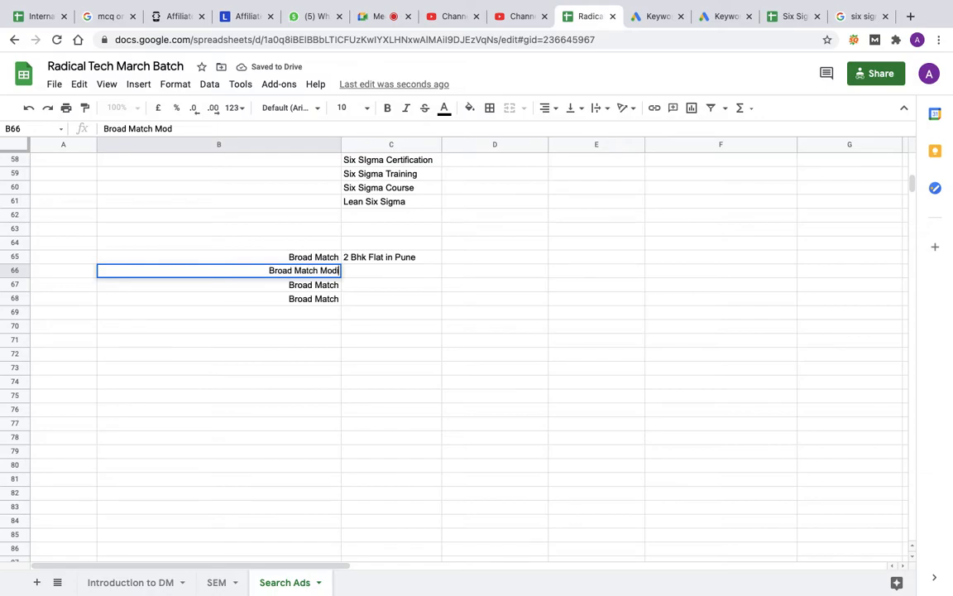
text(fier)
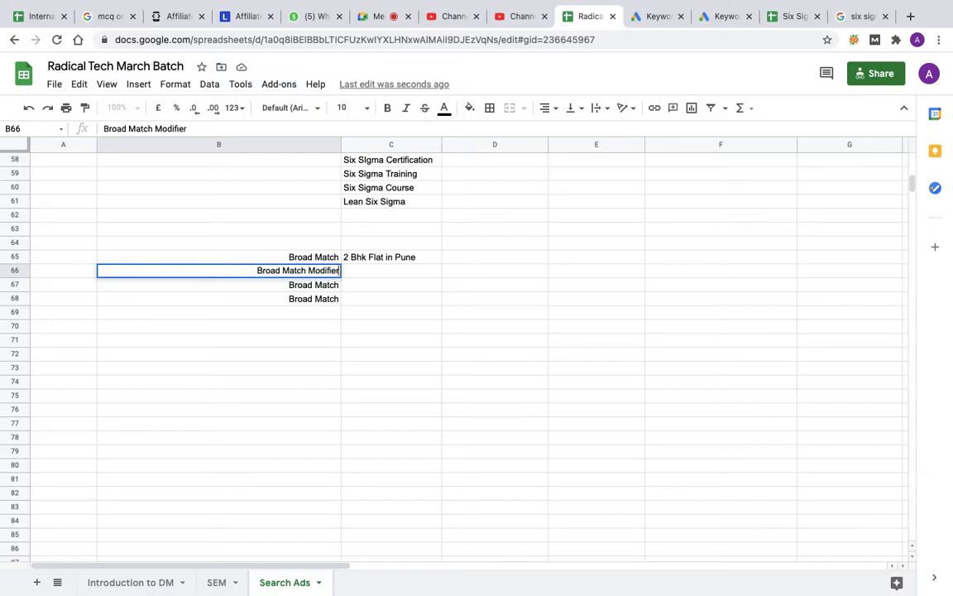
click(308, 285)
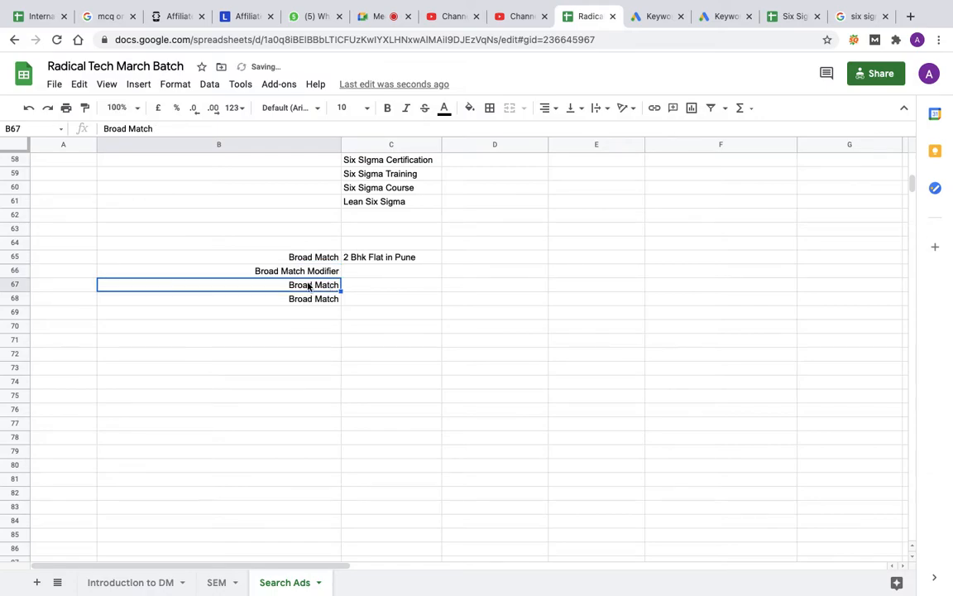
Step: Change the label in B67 to "Phrase Match"
double_click(309, 285)
right_click(314, 284)
click(279, 283)
double_click(279, 283)
text(Phrase)
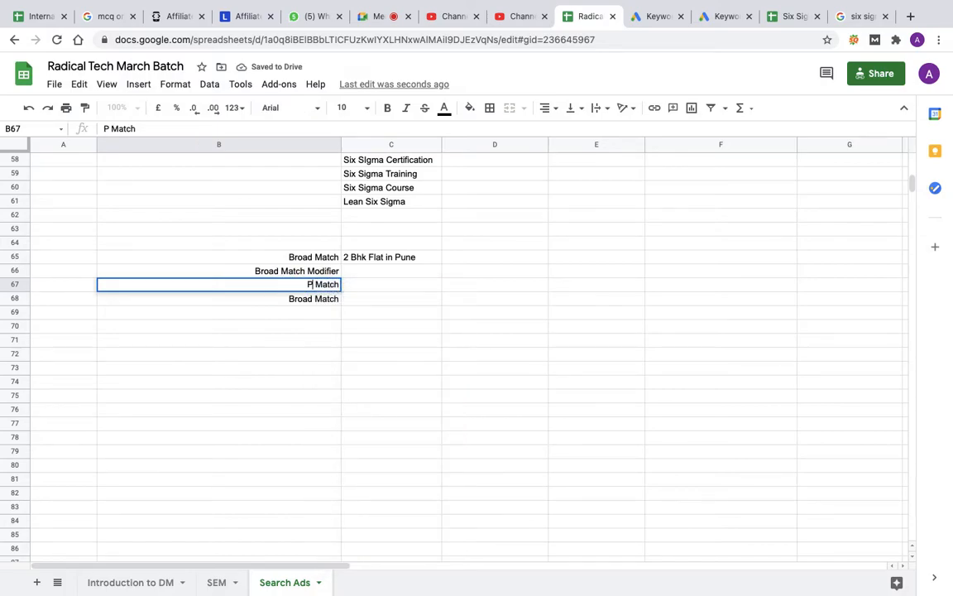
Step: Change the label in B68 to "Exact Match"
click(313, 298)
double_click(313, 298)
key(BackSpace)
key(BackSpace)
key(BackSpace)
key(BackSpace)
key(BackSpace)
key(BackSpace)
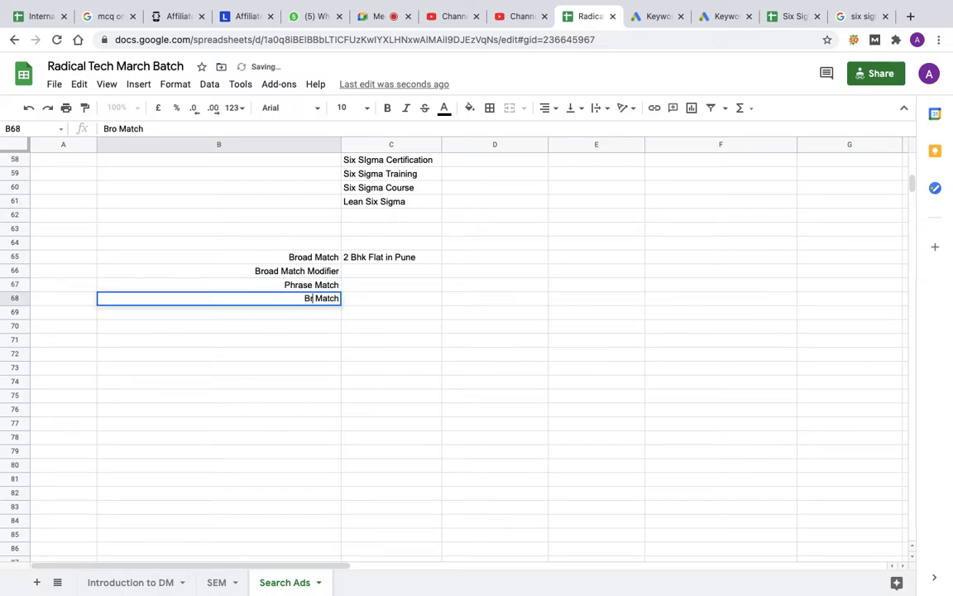
text(Exact )
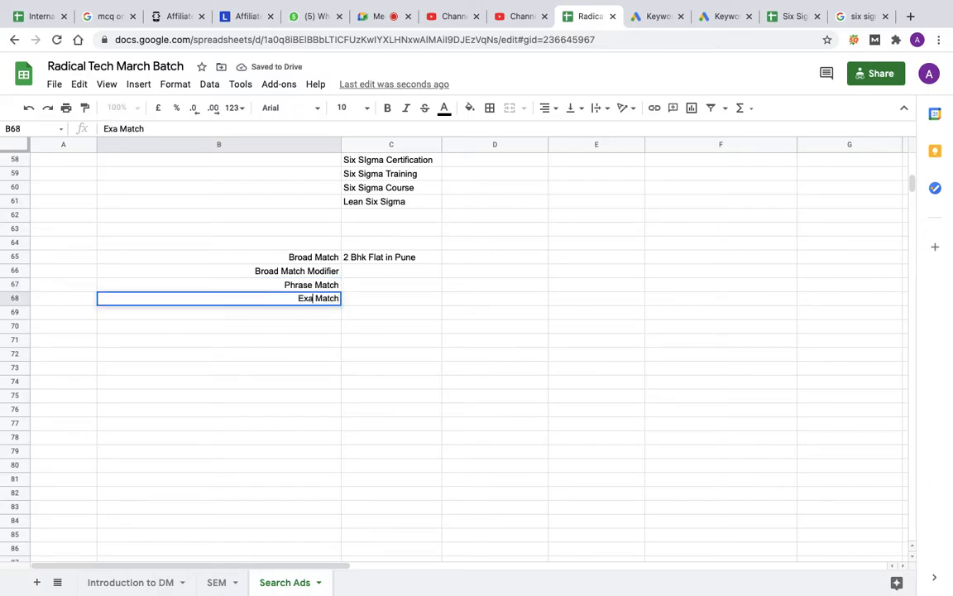
text(Match)
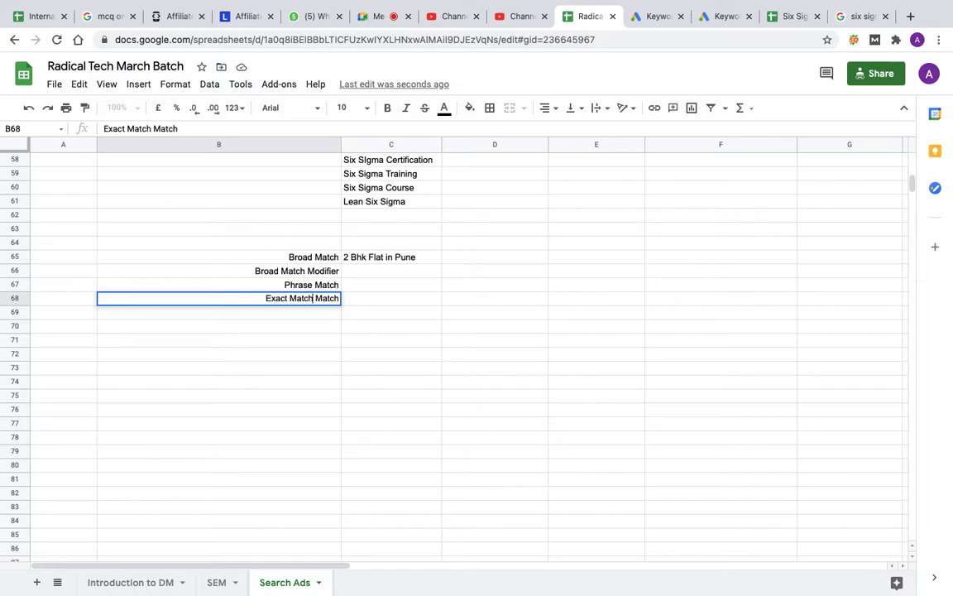
key(Right)
key(Right)
key(Right)
key(Right)
key(Right)
key(Right)
key(BackSpace)
key(BackSpace)
key(BackSpace)
key(BackSpace)
key(BackSpace)
key(BackSpace)
key(BackSpace)
click(320, 330)
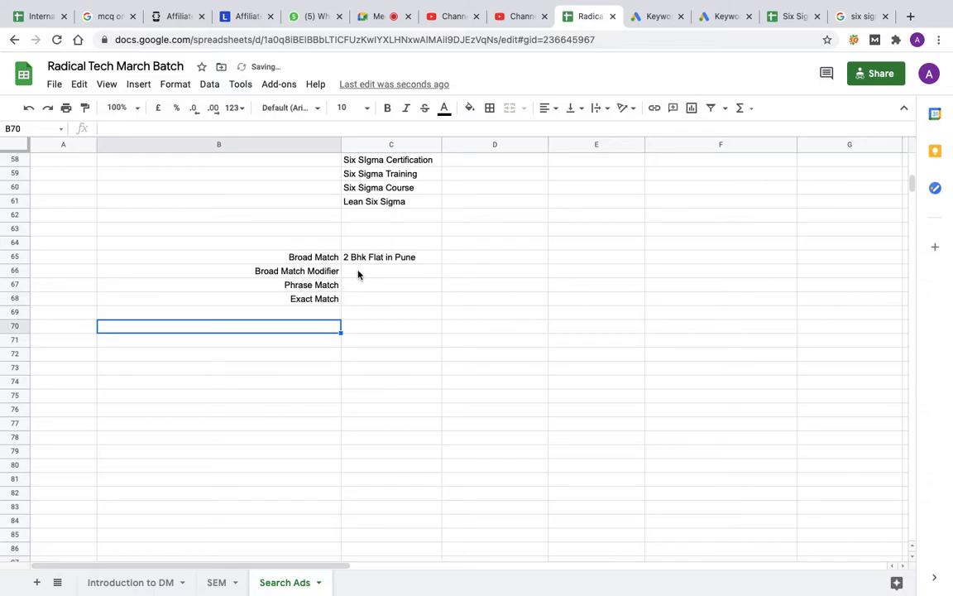
Step: Enter the broad match modifier keyword '+2 +BHK +Flat +in +Pune as text in C66
double_click(358, 272)
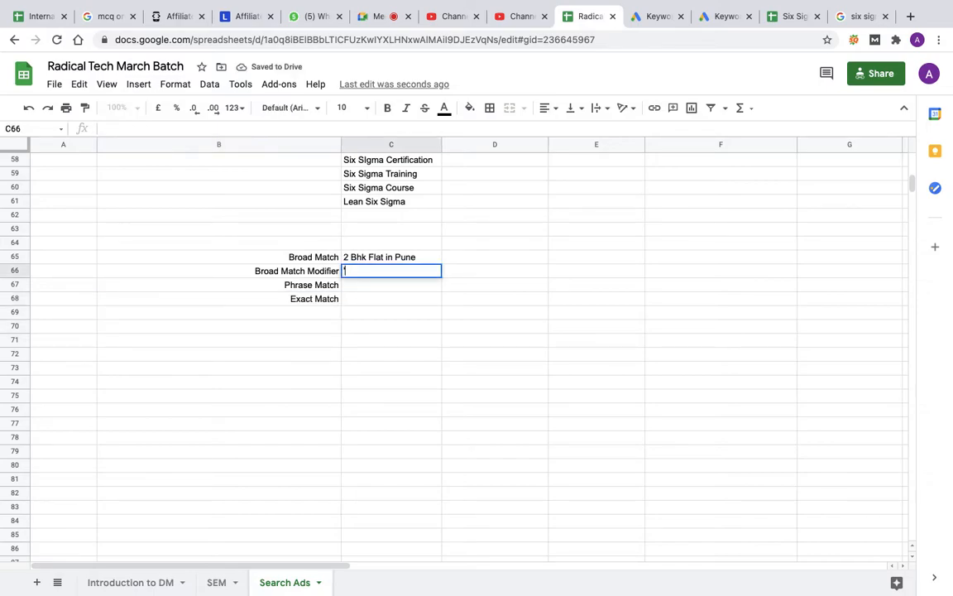
text('+2 +BHK)
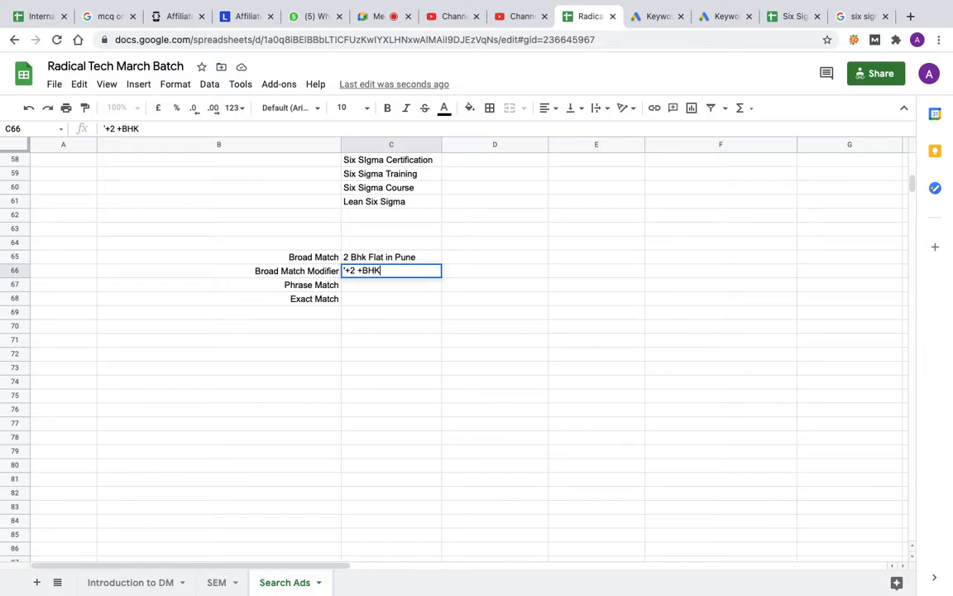
text( +Flat +in +Pune)
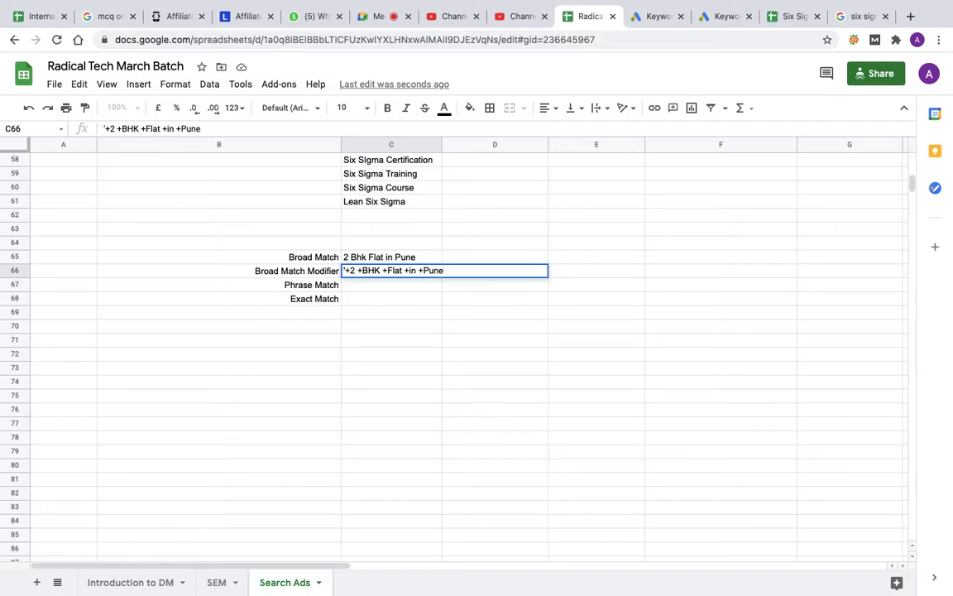
key(Return)
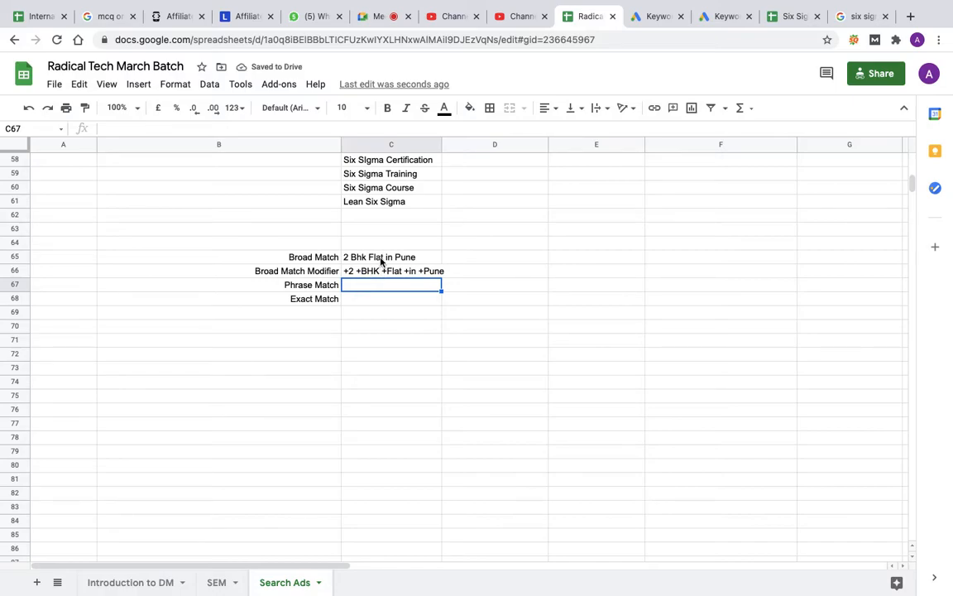
Step: Copy the broad match keyword from C65 into C67 and enclose it in double quotes as "2 Bhk Flat in Pune"
click(381, 258)
key(ctrl+c)
click(375, 285)
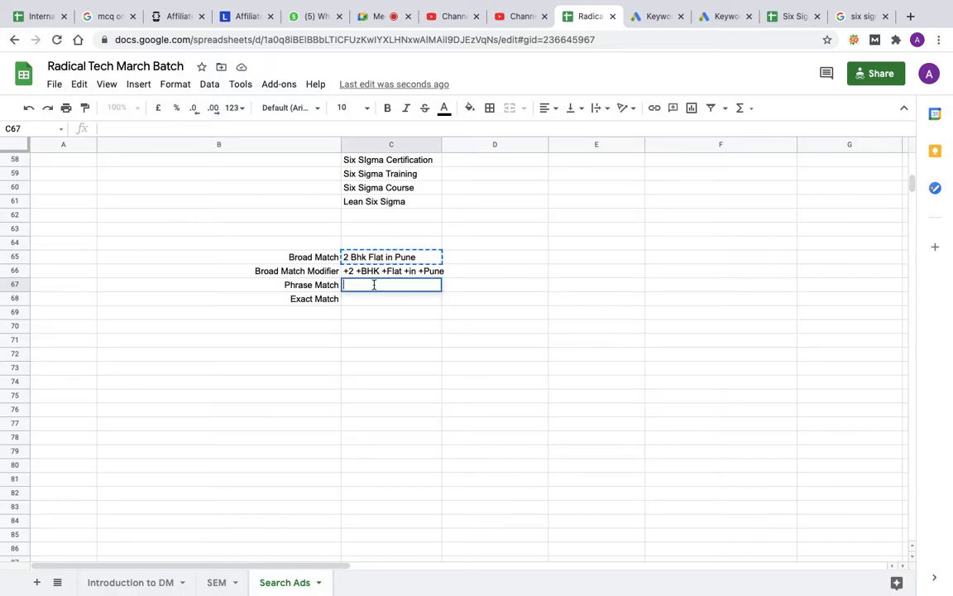
key(ctrl+v)
key(Return)
text(")
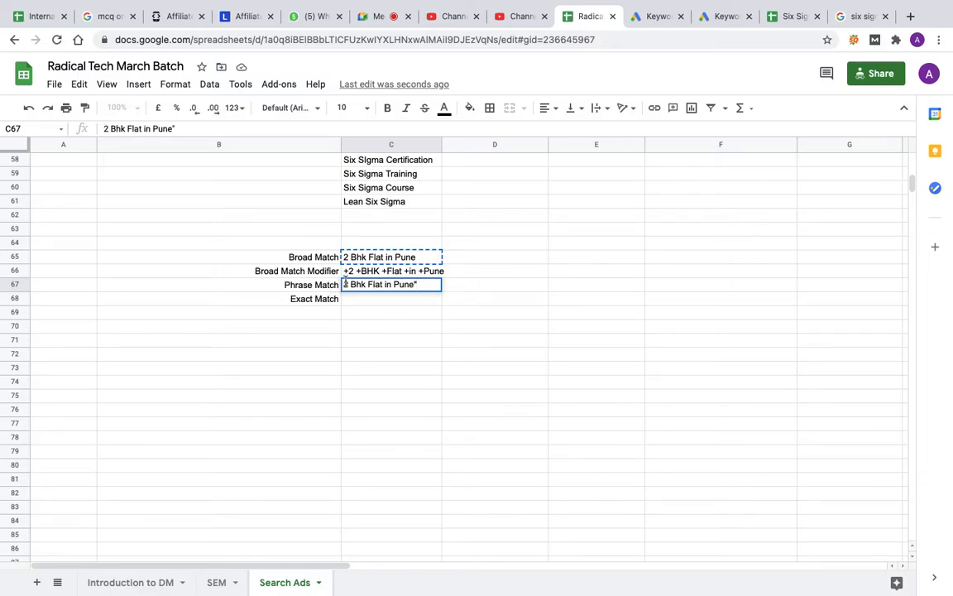
text(")
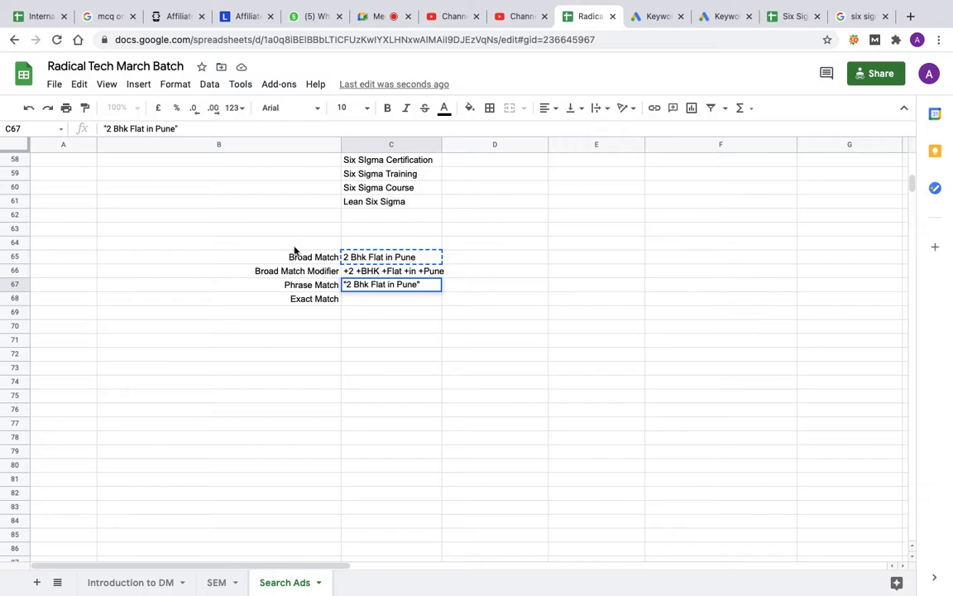
Step: Paste the copied keyword into C68 and enclose it in square brackets as [2 Bhk Flat in Pune]
click(349, 300)
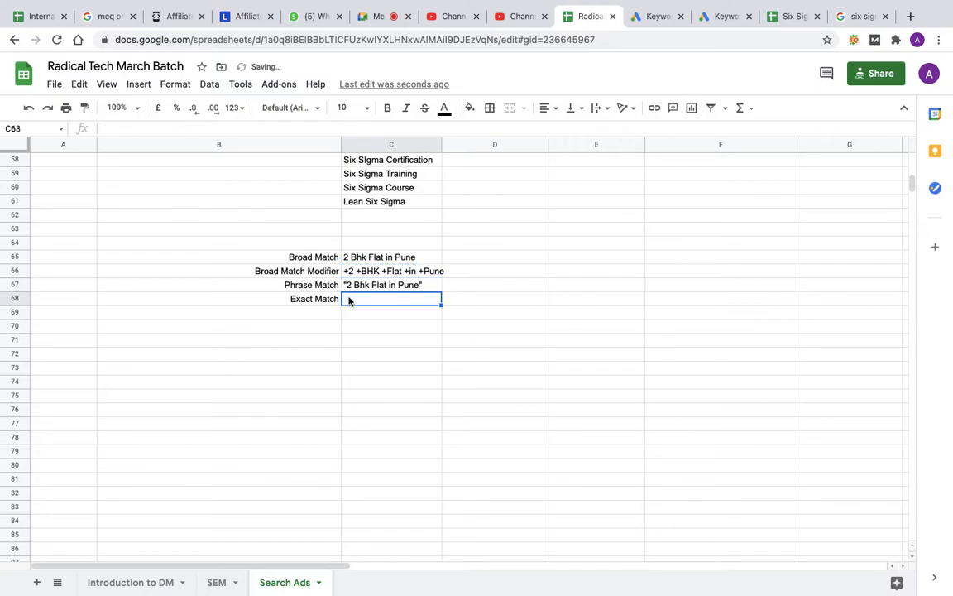
key(super+v)
double_click(346, 300)
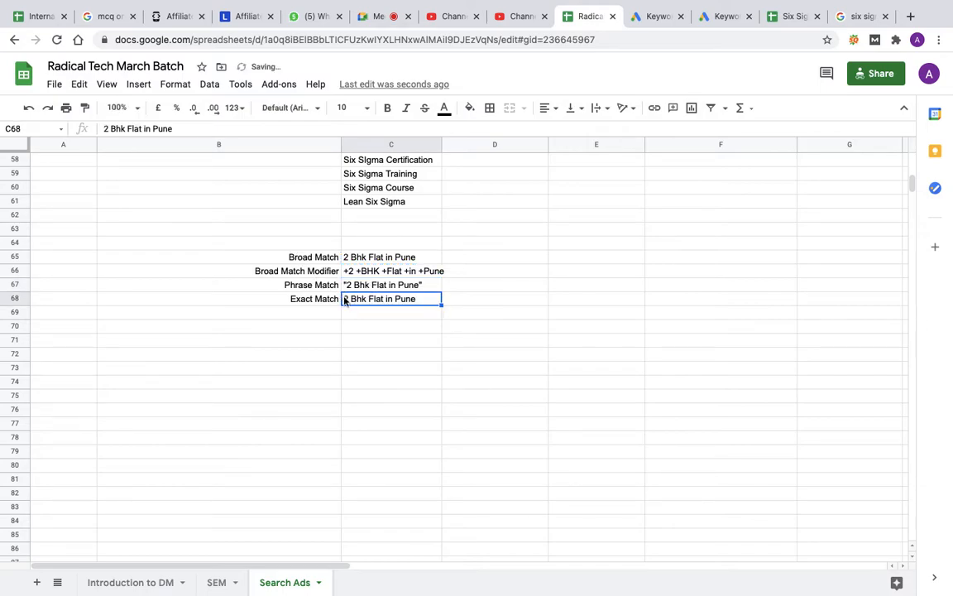
key(End)
text([)
key(BackSpace)
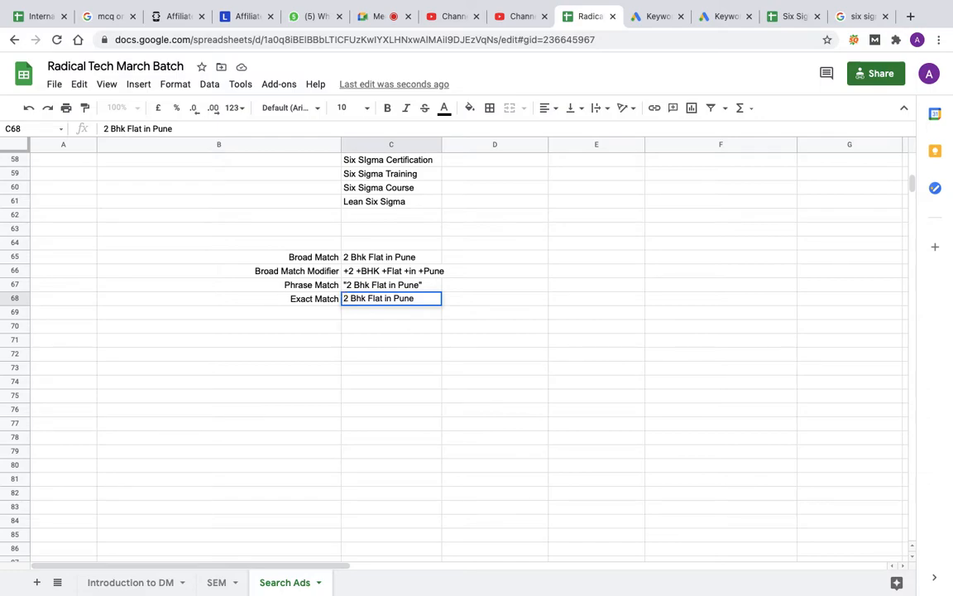
text(])
click(345, 298)
text([)
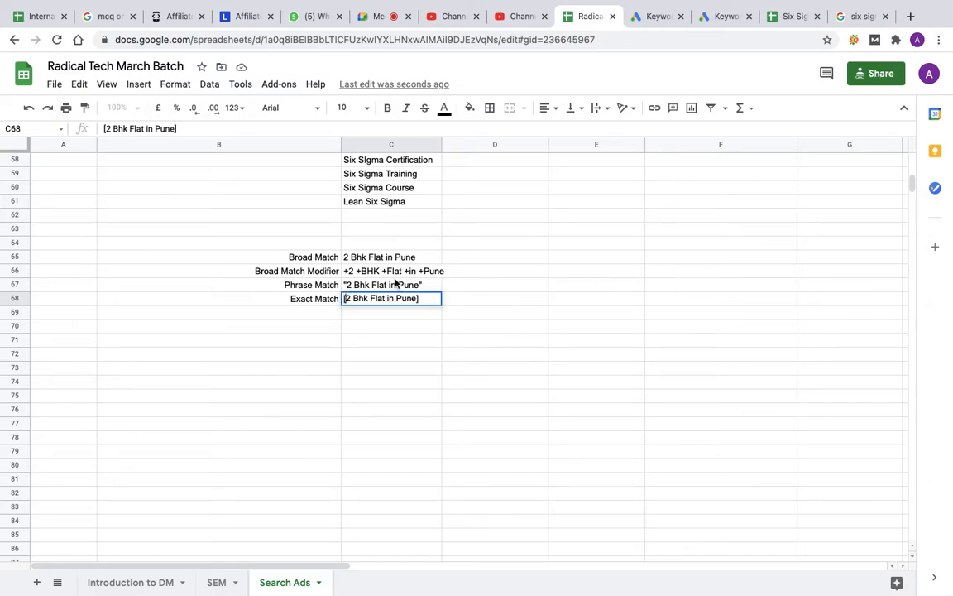
Step: Set the font size of the match type table B65:C68 to 18 and widen column C to fit the keywords
drag(314, 257, 389, 299)
click(368, 109)
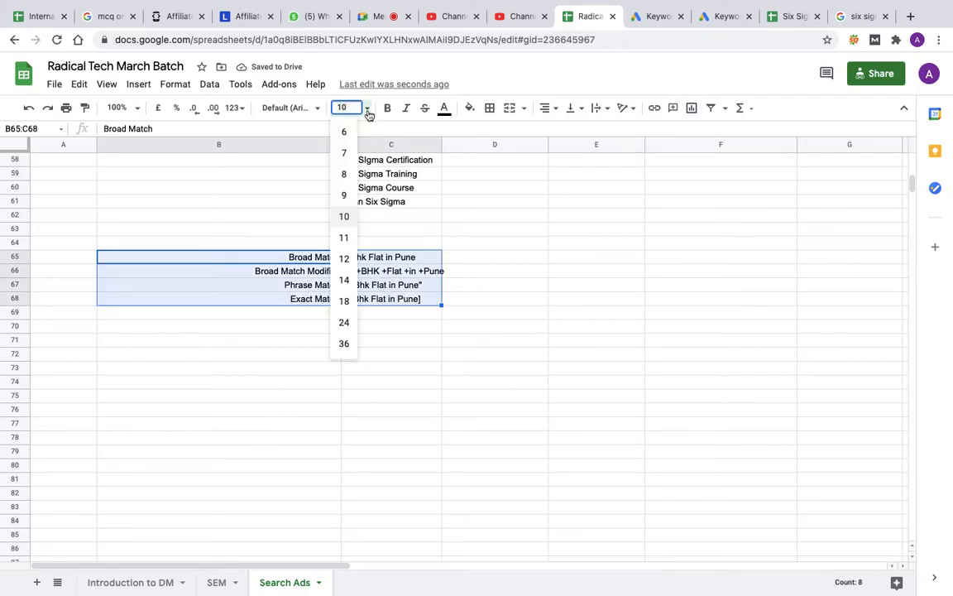
click(344, 300)
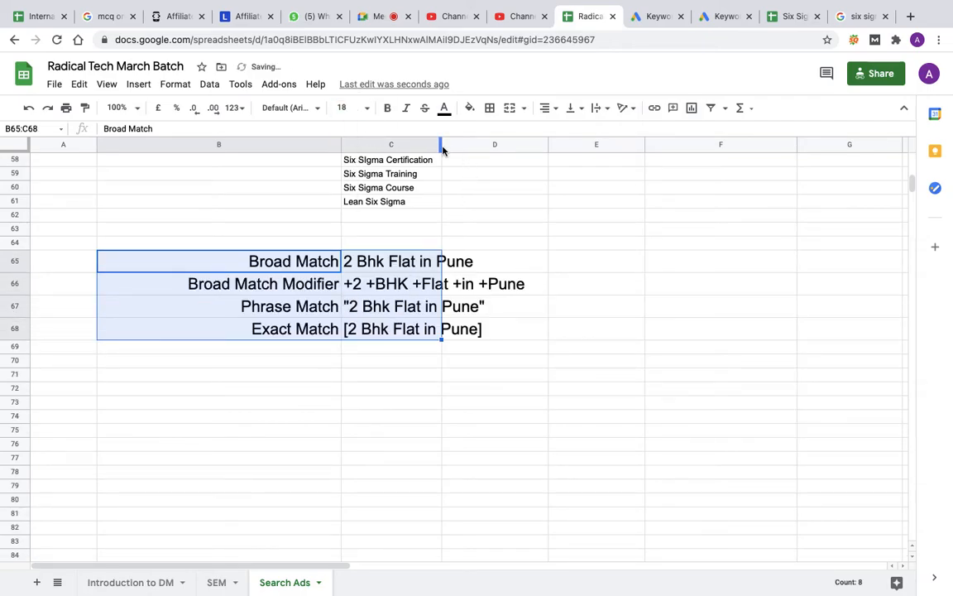
drag(442, 144, 533, 142)
click(411, 377)
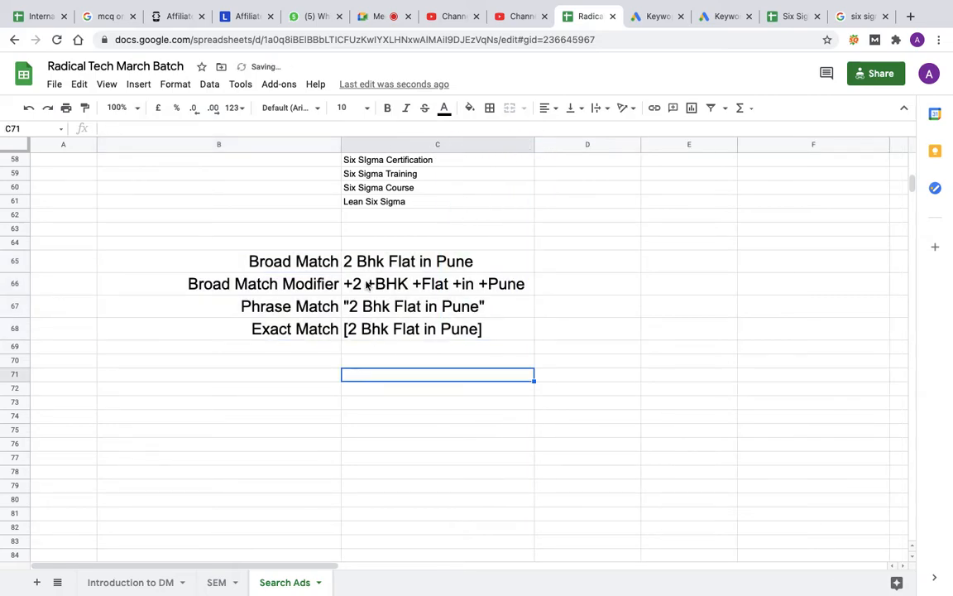
Step: Narrow column B slightly and centre-align the match types and keywords in B65:C68
drag(341, 145, 313, 143)
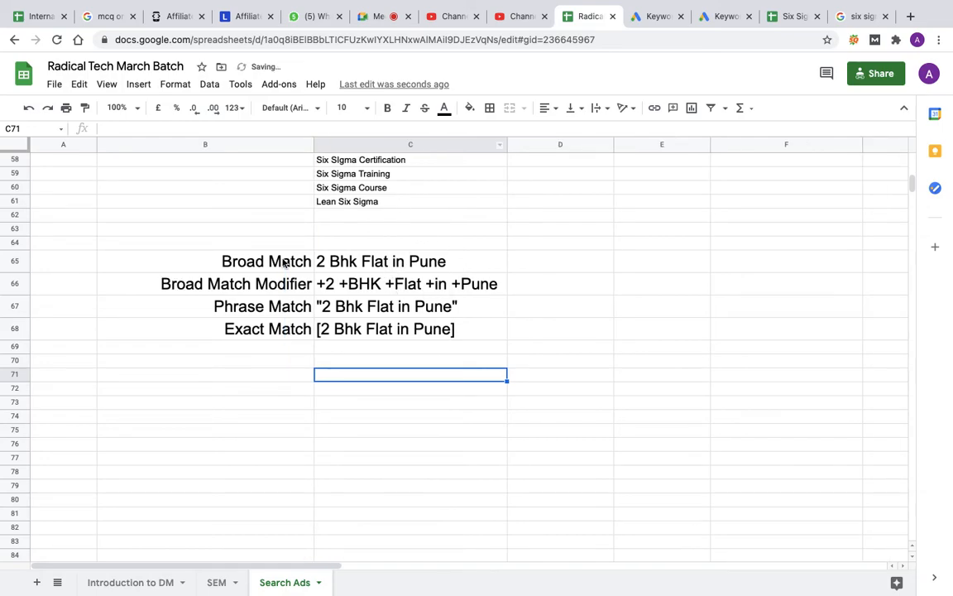
drag(289, 260, 437, 330)
click(549, 108)
click(562, 132)
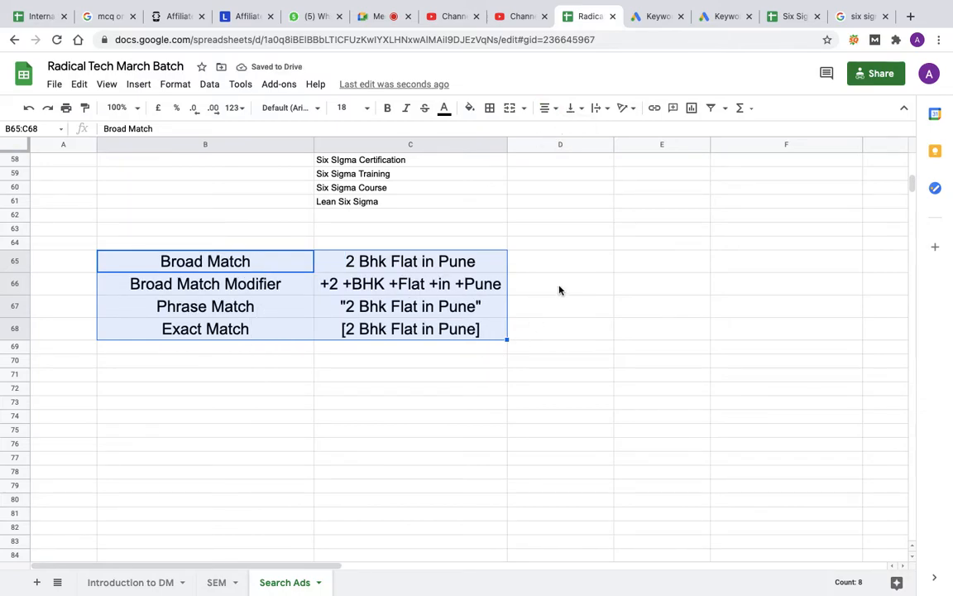
click(496, 355)
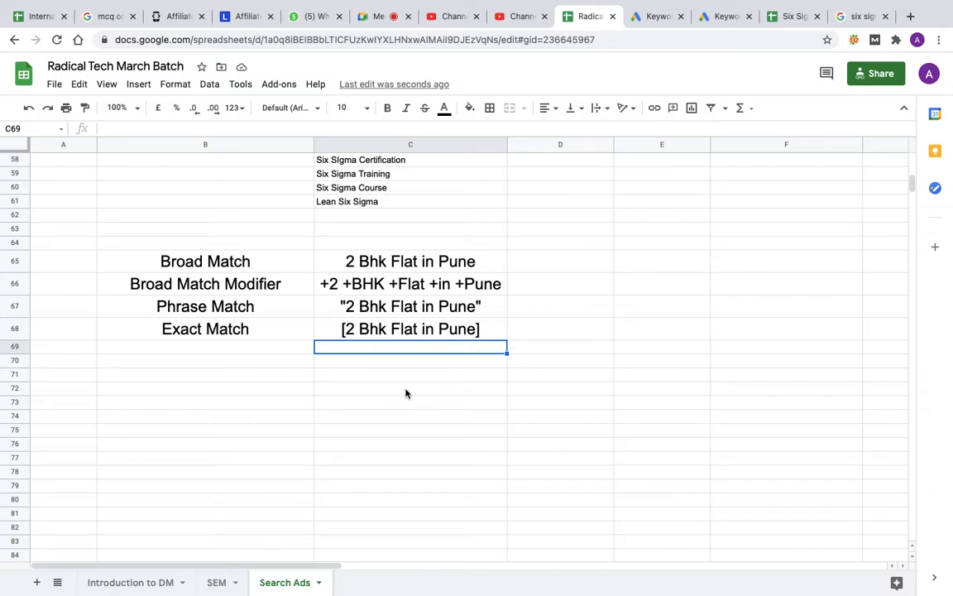
Step: Enter the note "Add Any other Search Term up over there" in D68 beside the exact match keyword
click(387, 331)
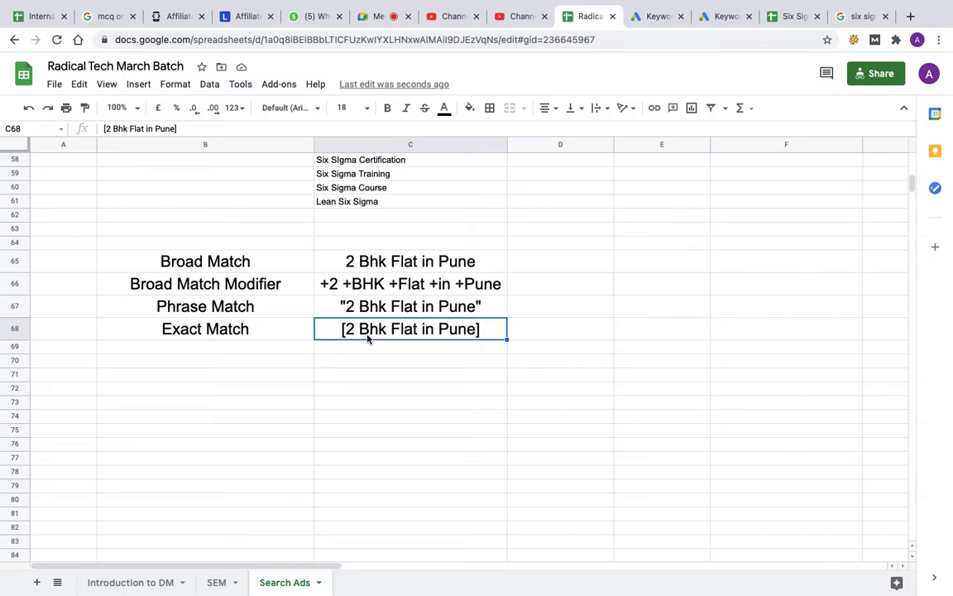
click(544, 338)
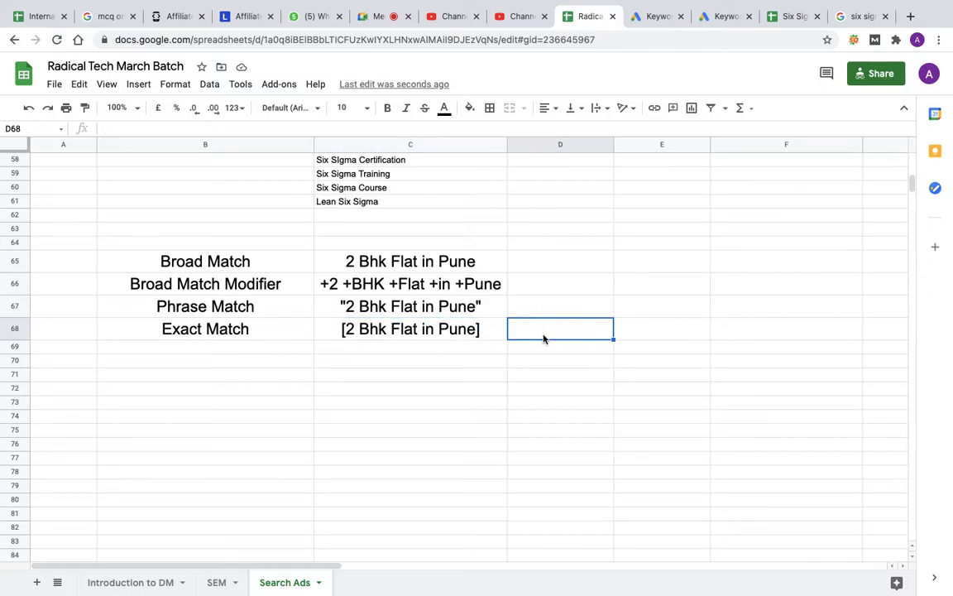
text(A)
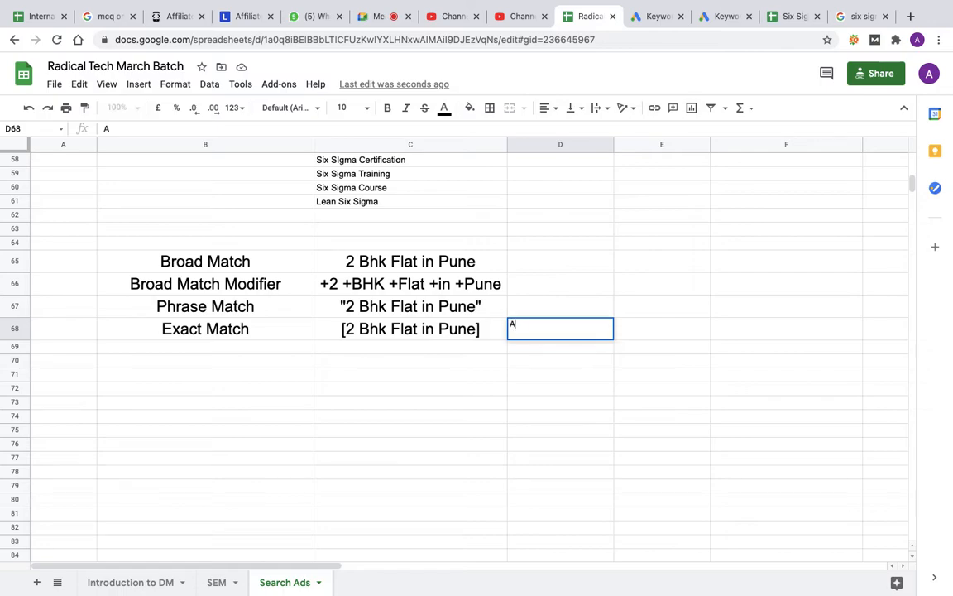
text(dd Any other Search )
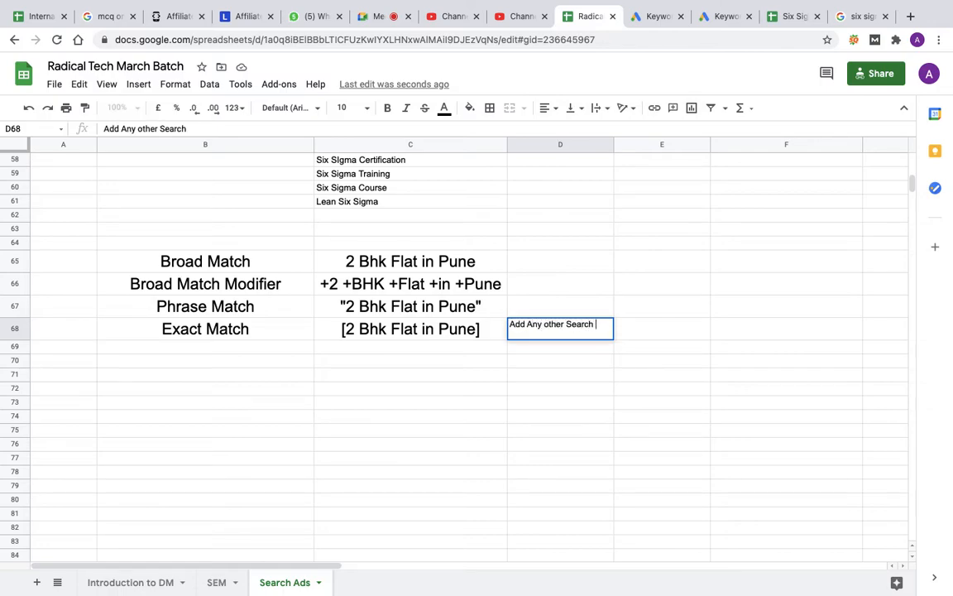
text(Term up over there)
key(Return)
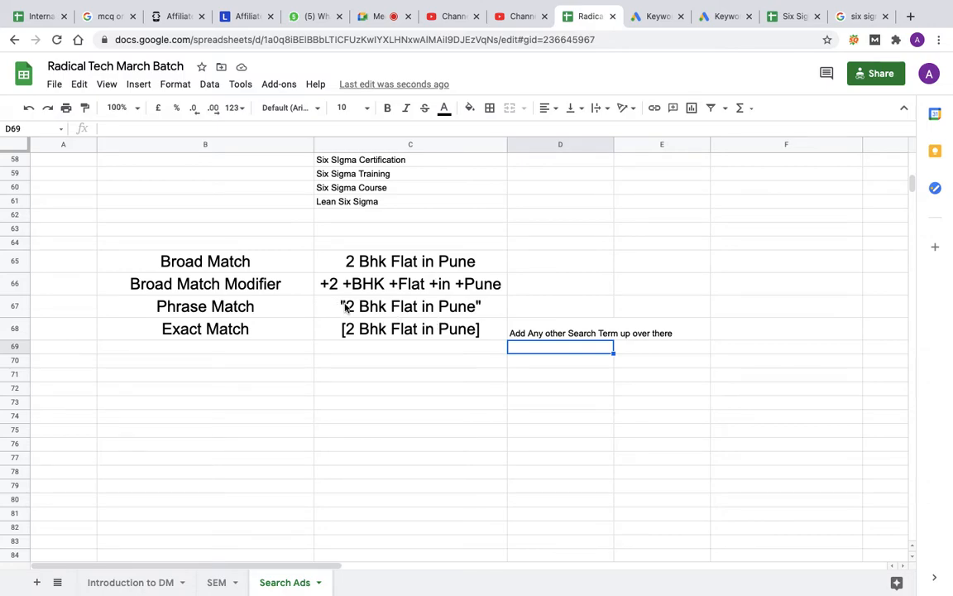
Step: Enter the example search term "2 bhk flat in pune for sale" in D67 beside the phrase match keyword
double_click(532, 311)
text(2 bhk f)
text(lat for)
key(BackSpace)
key(BackSpace)
key(BackSpace)
key(BackSpace)
text(in pune f)
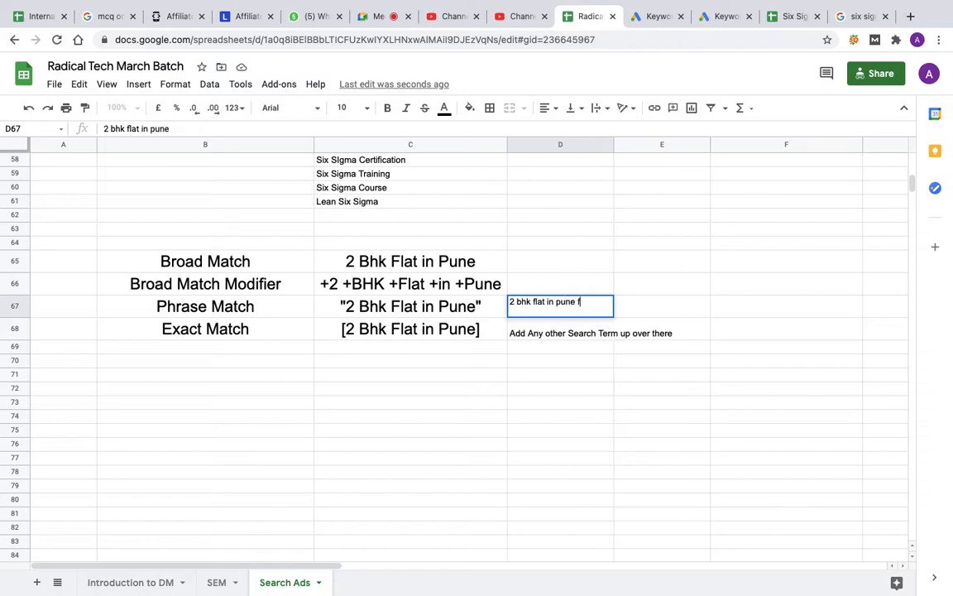
text(or sale)
key(Return)
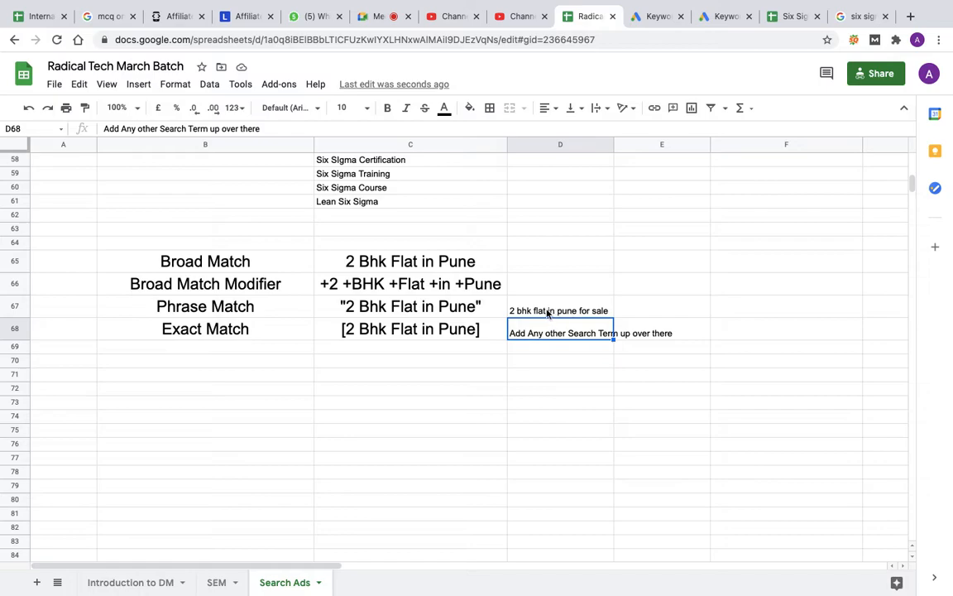
click(470, 334)
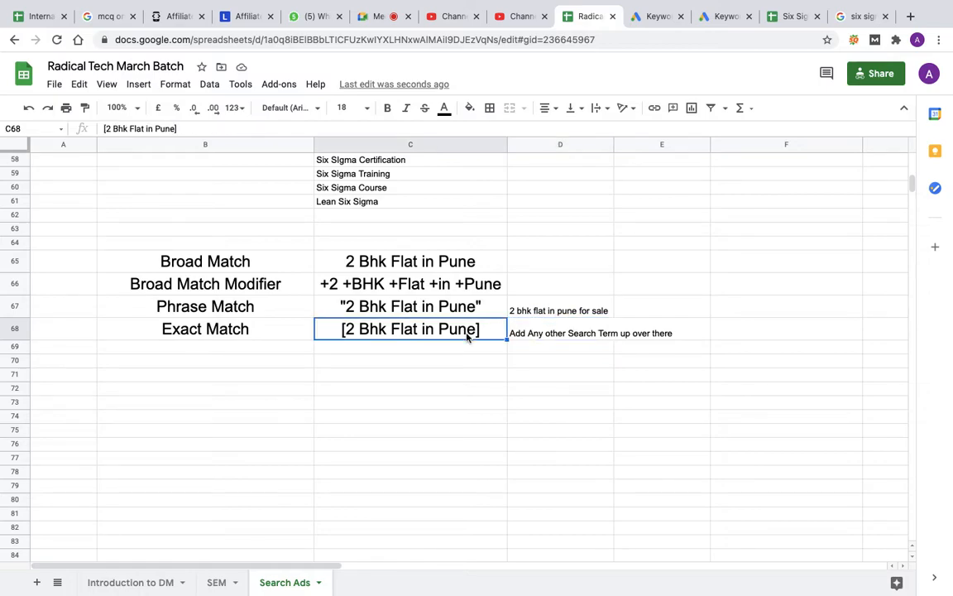
click(559, 311)
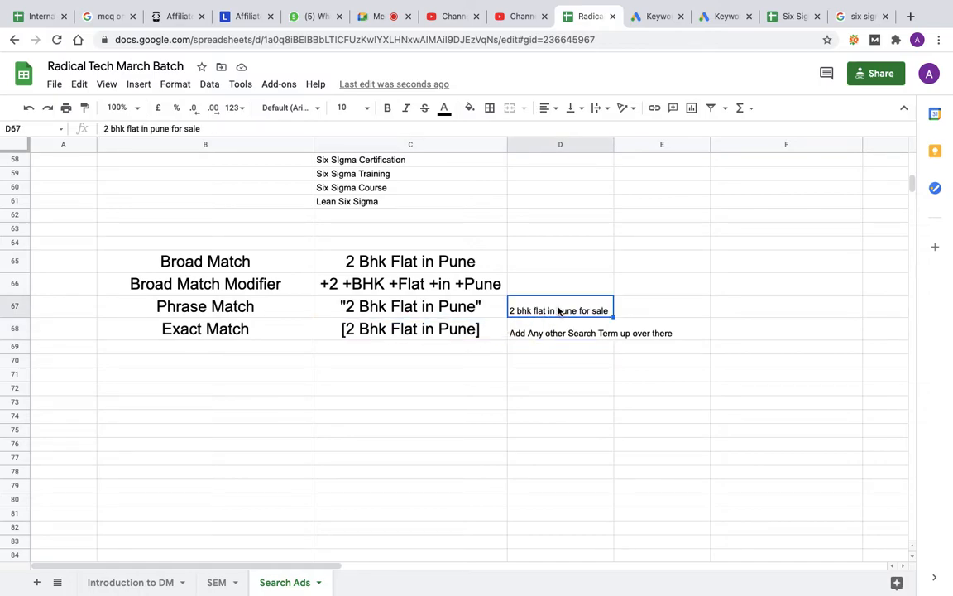
click(473, 331)
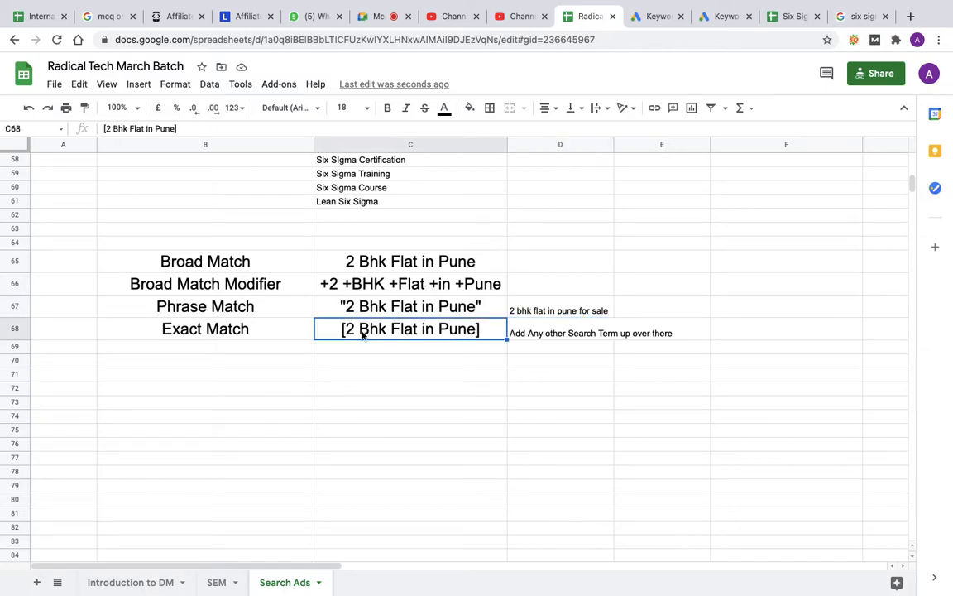
click(549, 310)
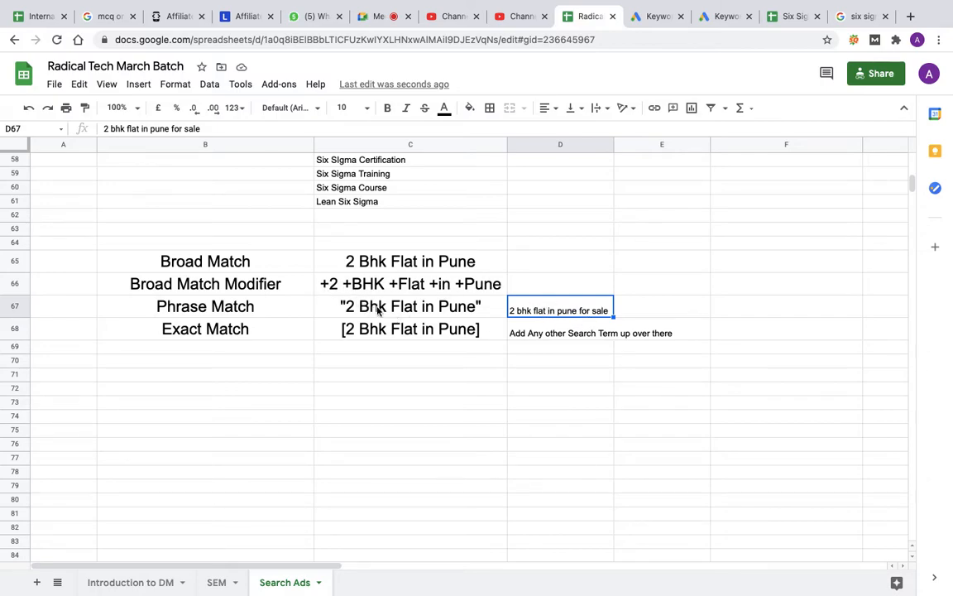
click(639, 314)
Step: Enter the example search term "flat in pune 2bhk for sale" in D66 beside the broad match modifier keyword
click(534, 284)
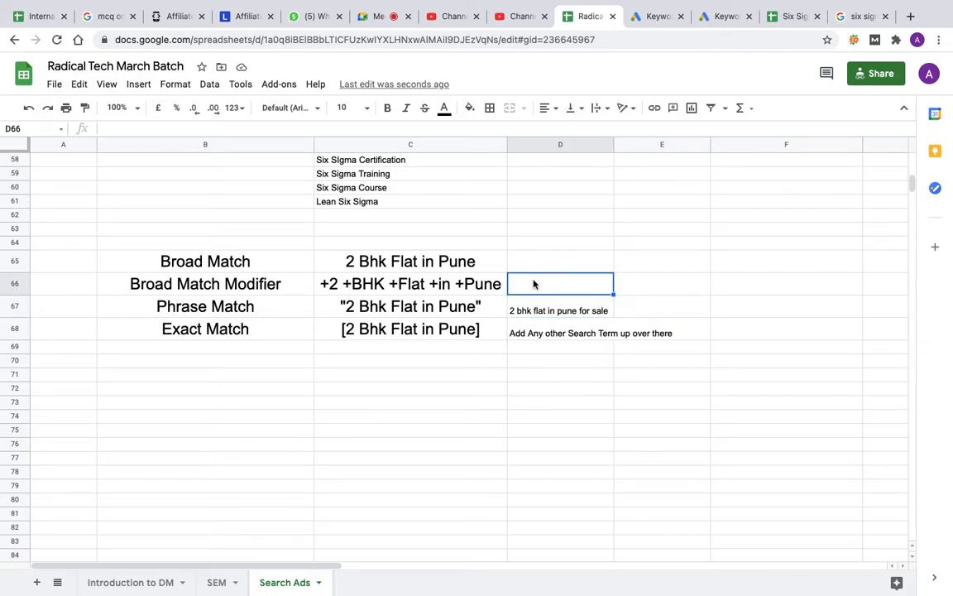
text(flat in pune 2bh)
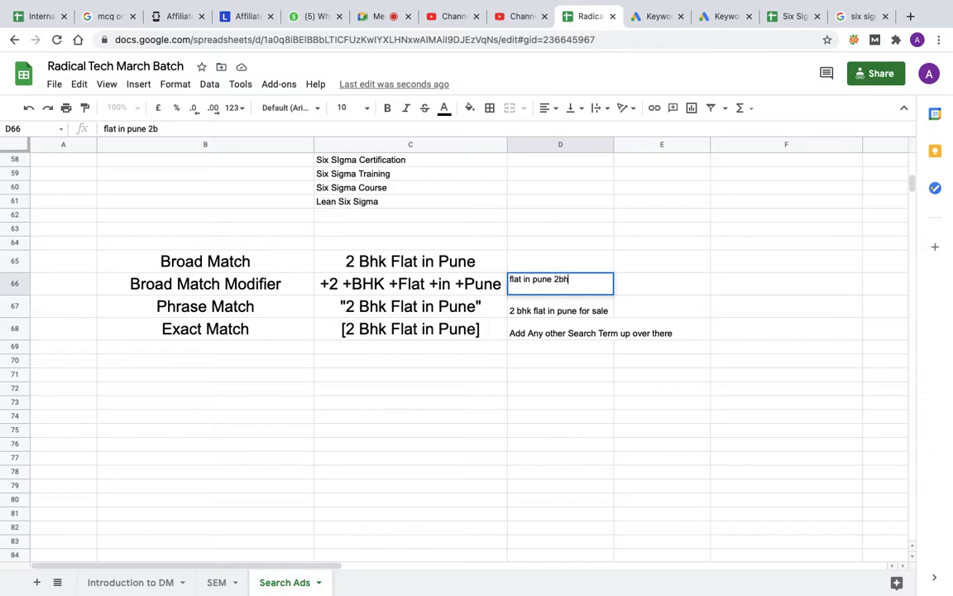
text(k for sale)
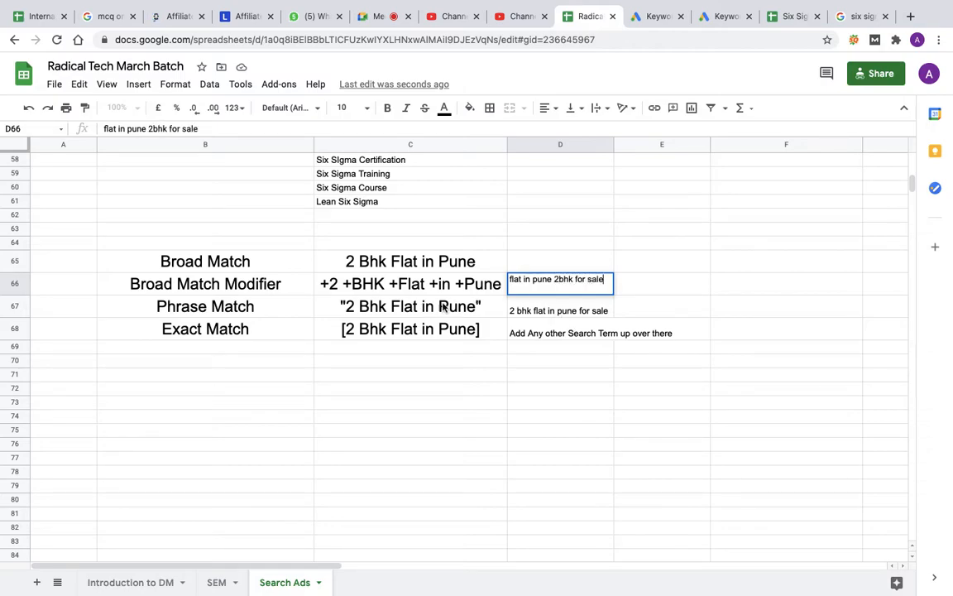
click(394, 312)
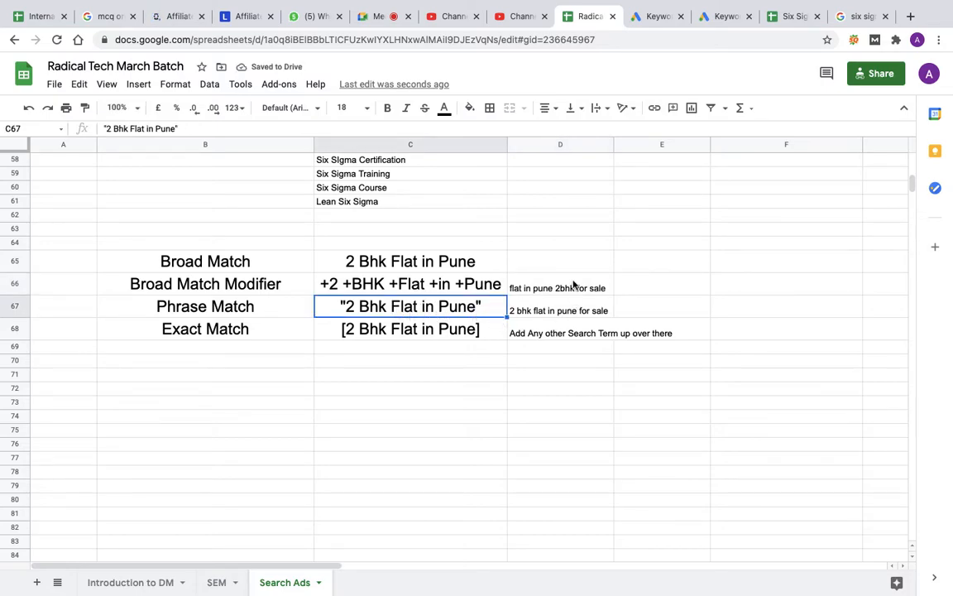
Step: Compare the broad match, modifier and phrase match keywords in C65:C67 with the example search term in D66
click(571, 289)
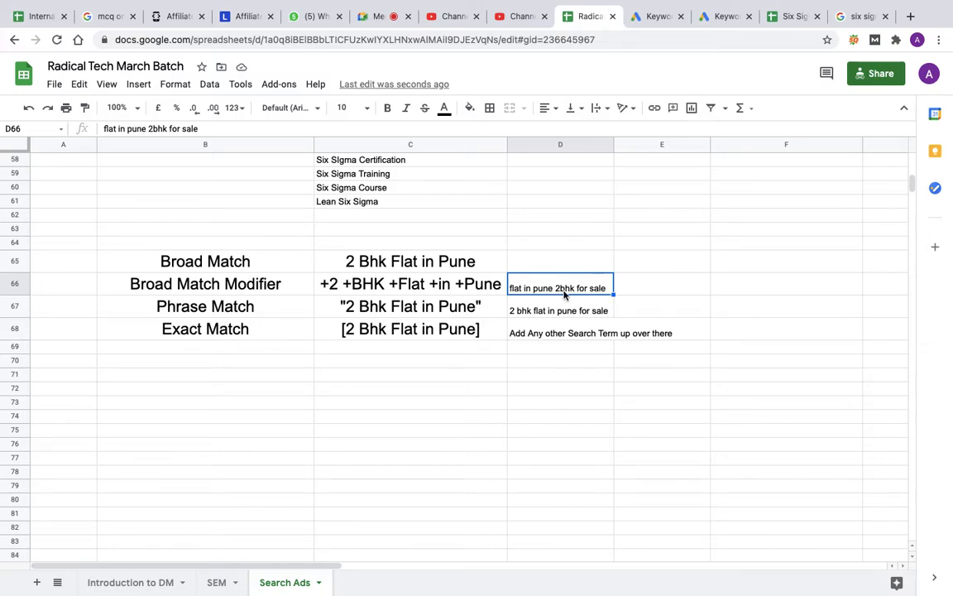
click(417, 308)
click(552, 291)
click(394, 313)
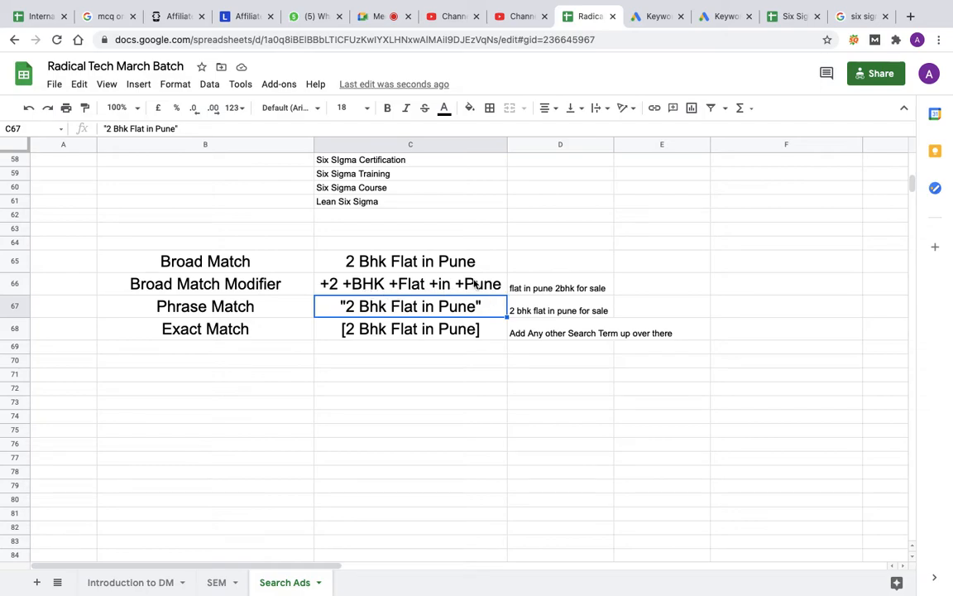
click(400, 289)
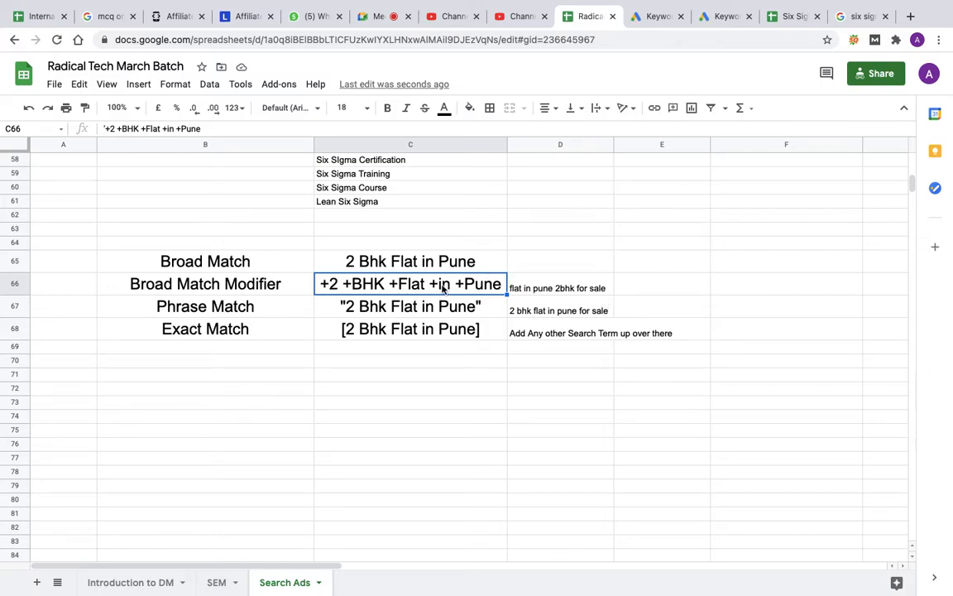
click(555, 295)
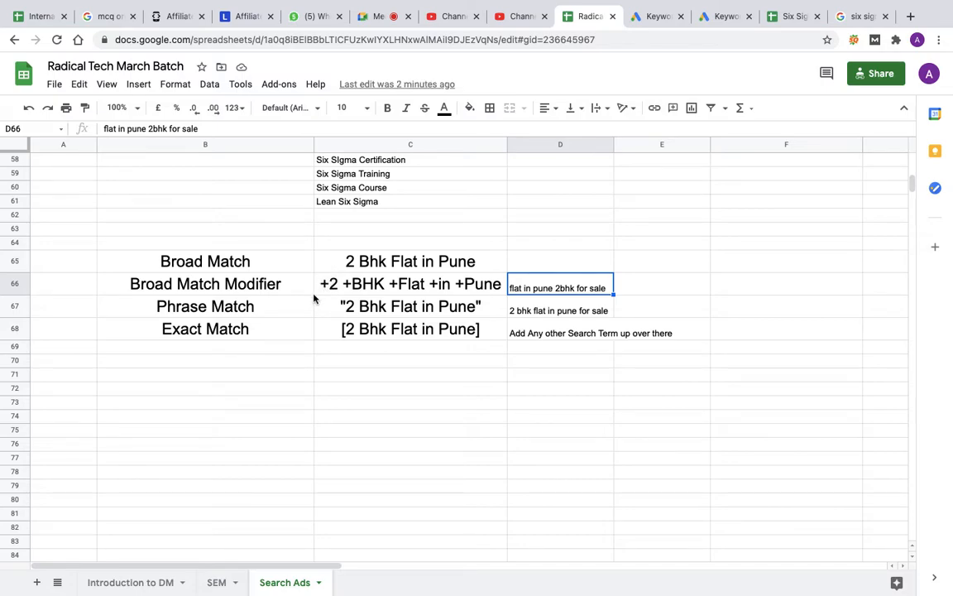
click(410, 264)
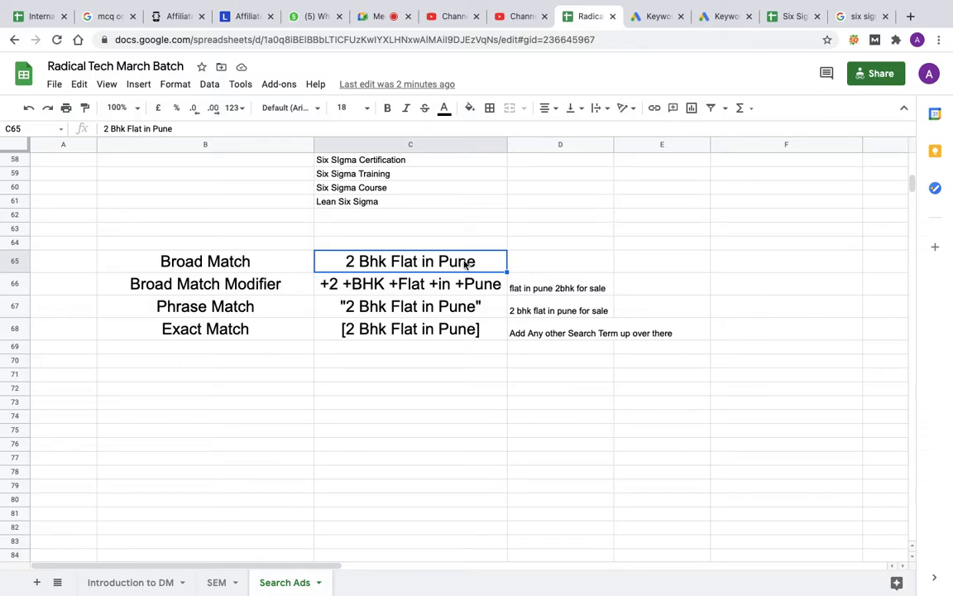
click(444, 289)
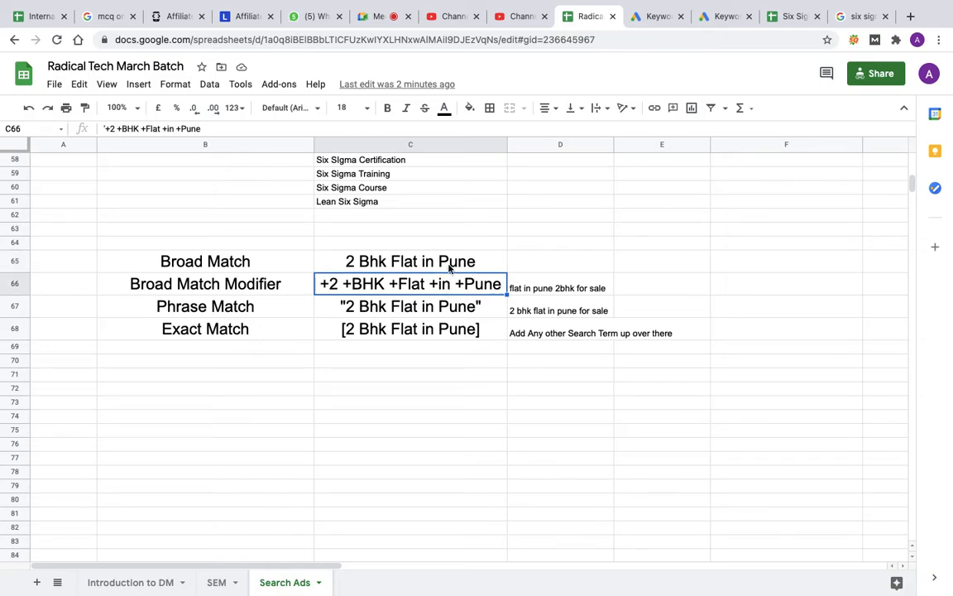
click(406, 259)
click(450, 289)
click(399, 264)
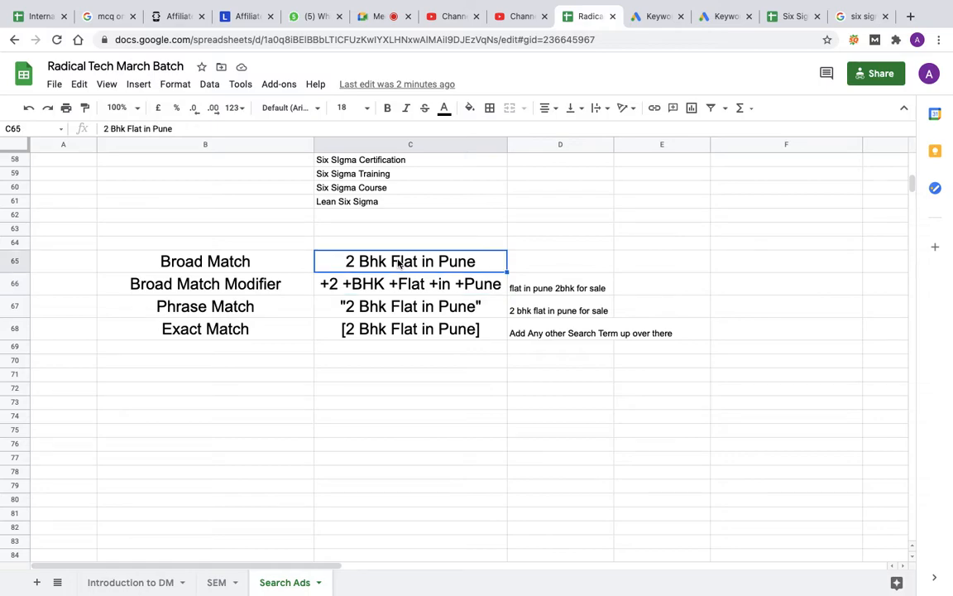
click(388, 287)
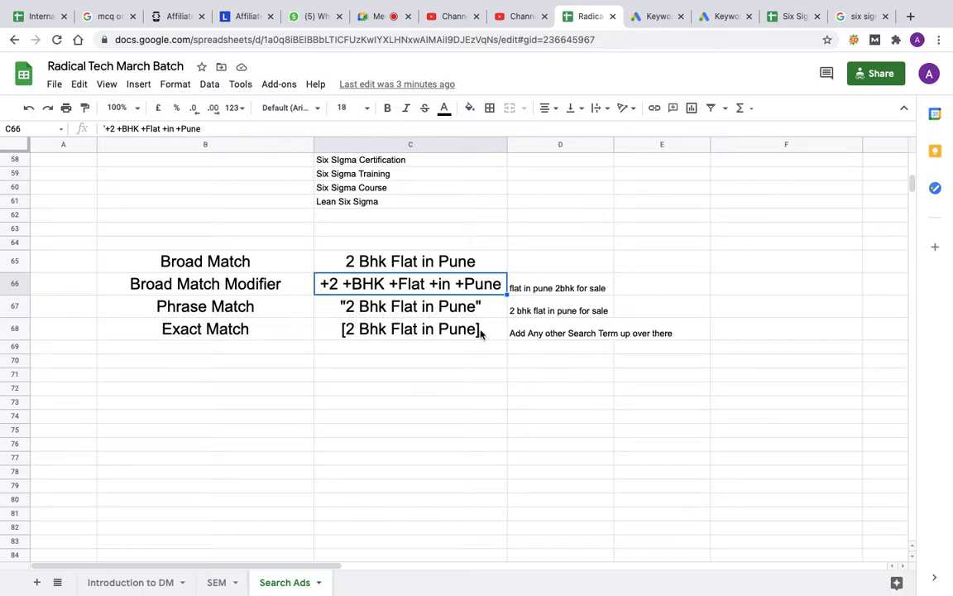
click(439, 308)
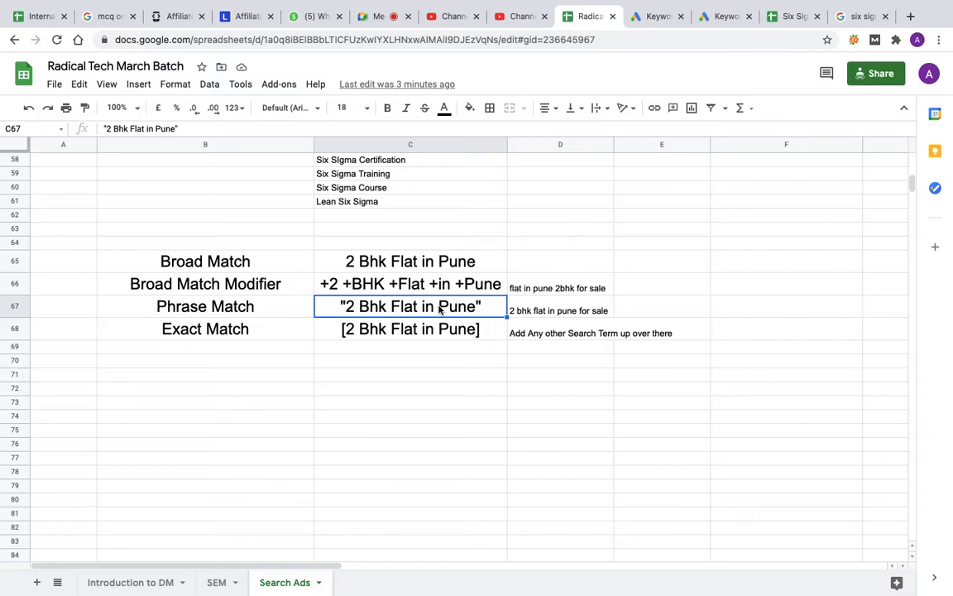
click(434, 288)
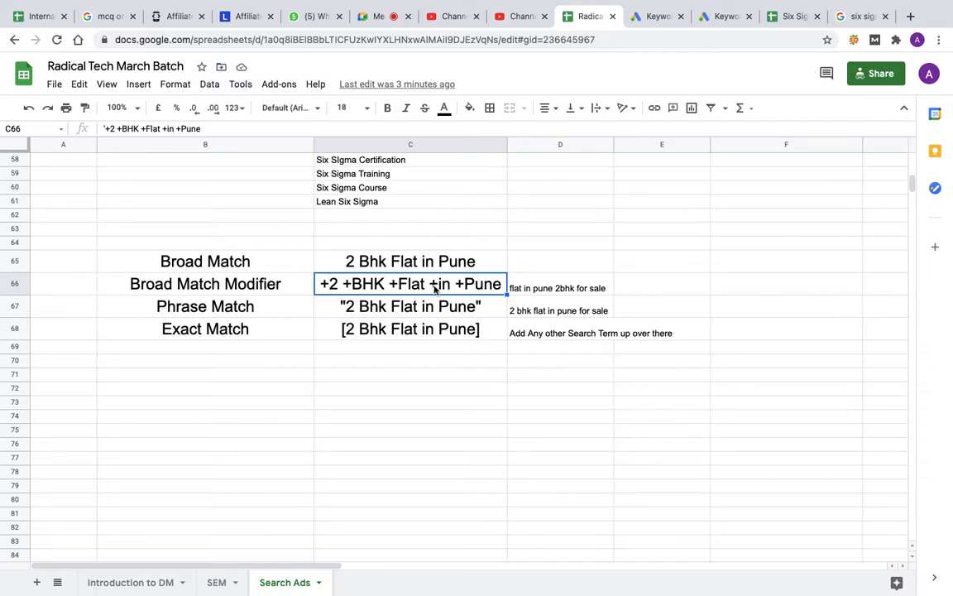
Step: Enter the search term "2 bhk flat for rent in pune" in F65 on the broad match row
click(765, 266)
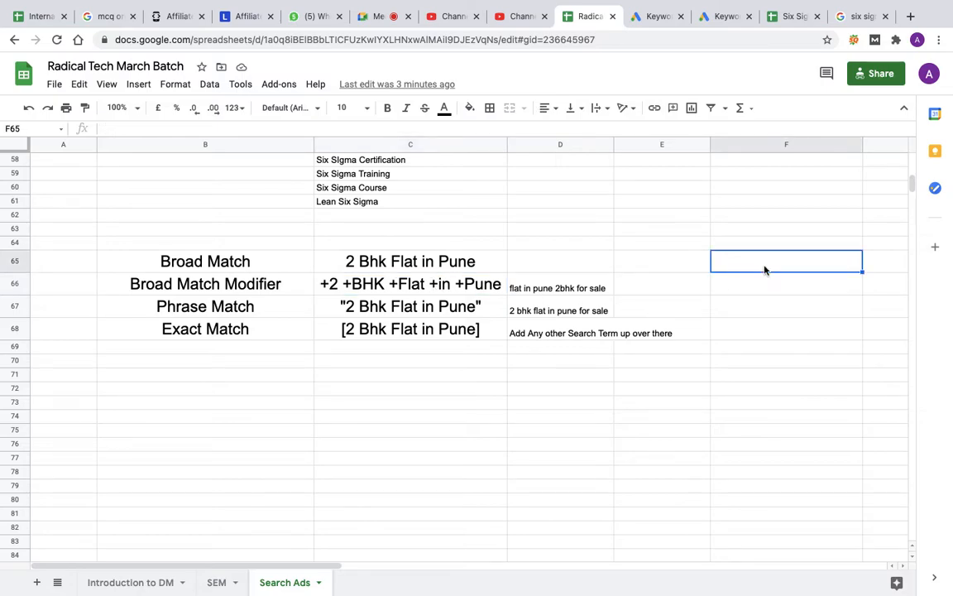
text(2 bhk)
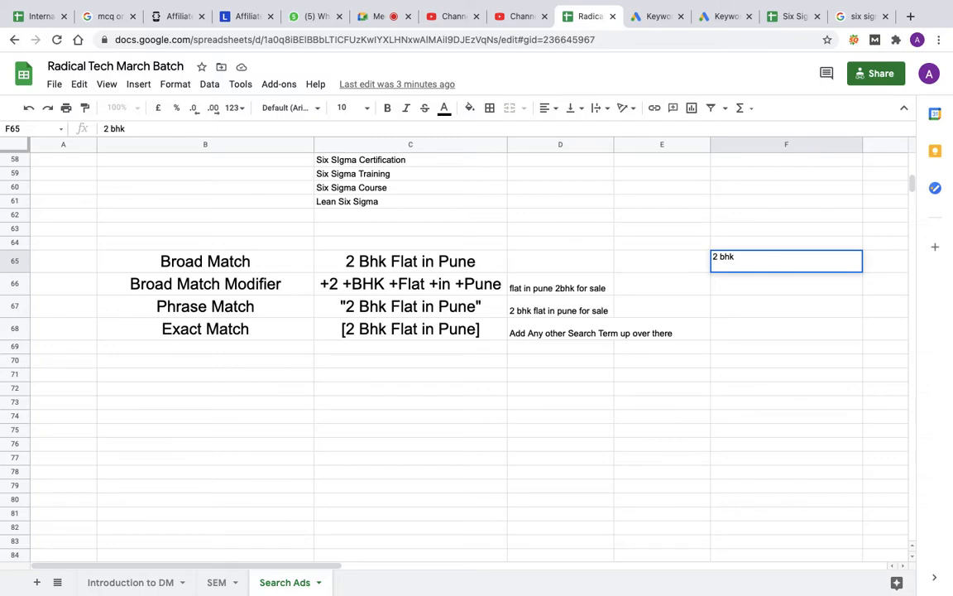
text( flat for rent in pune)
key(Return)
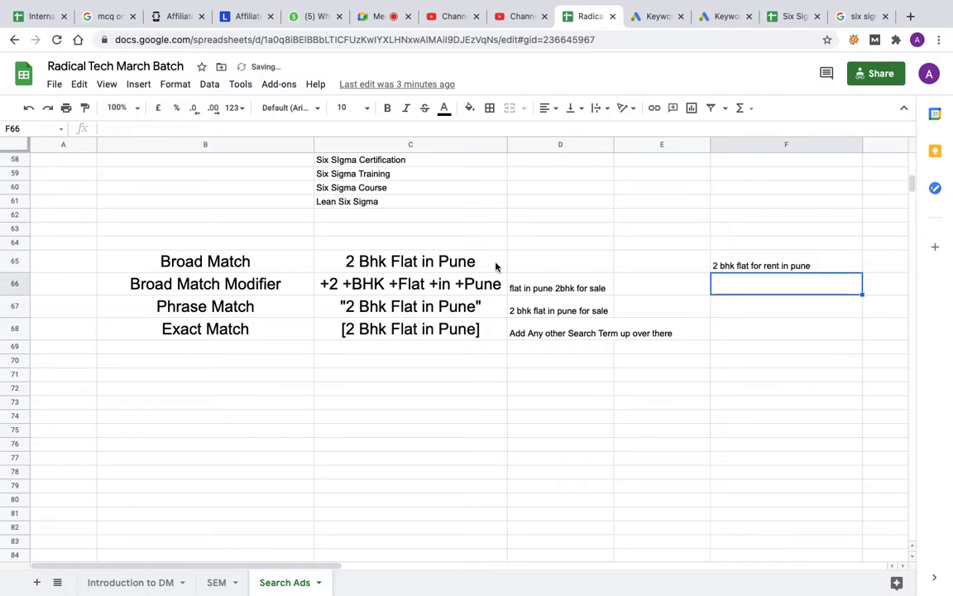
Step: Check the rental search term in F65 against each match type keyword in C65:C68
click(447, 286)
click(430, 261)
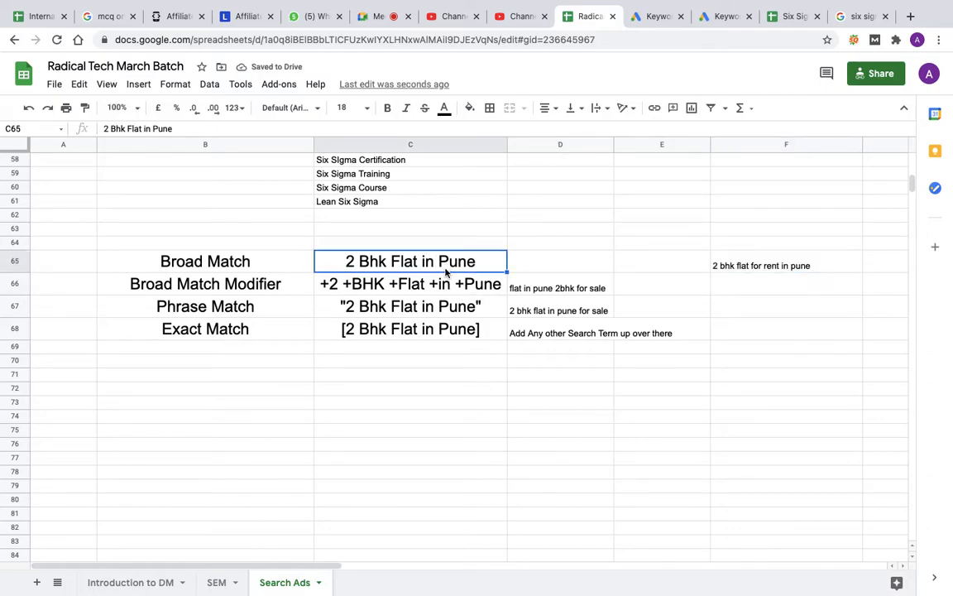
click(445, 283)
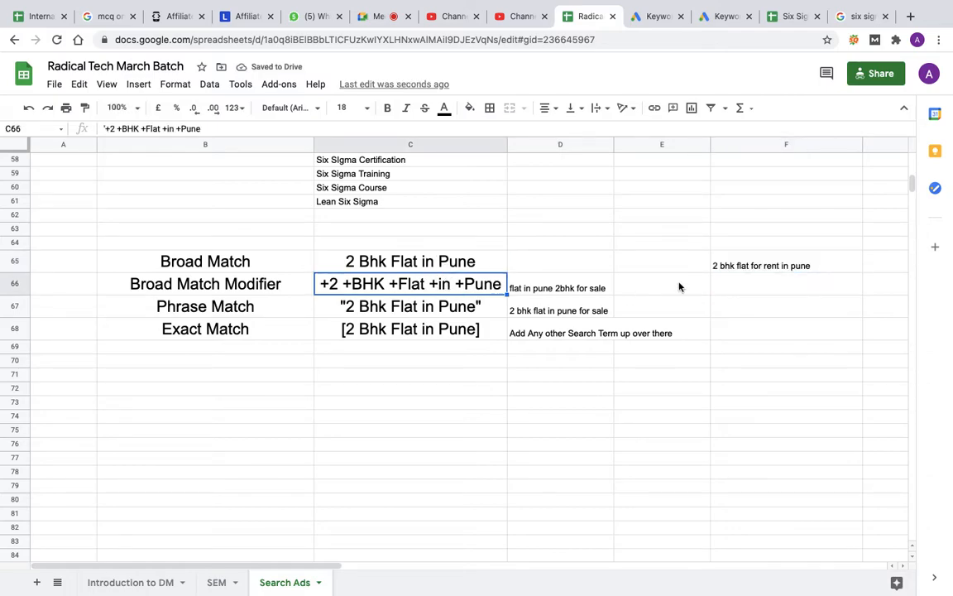
click(759, 269)
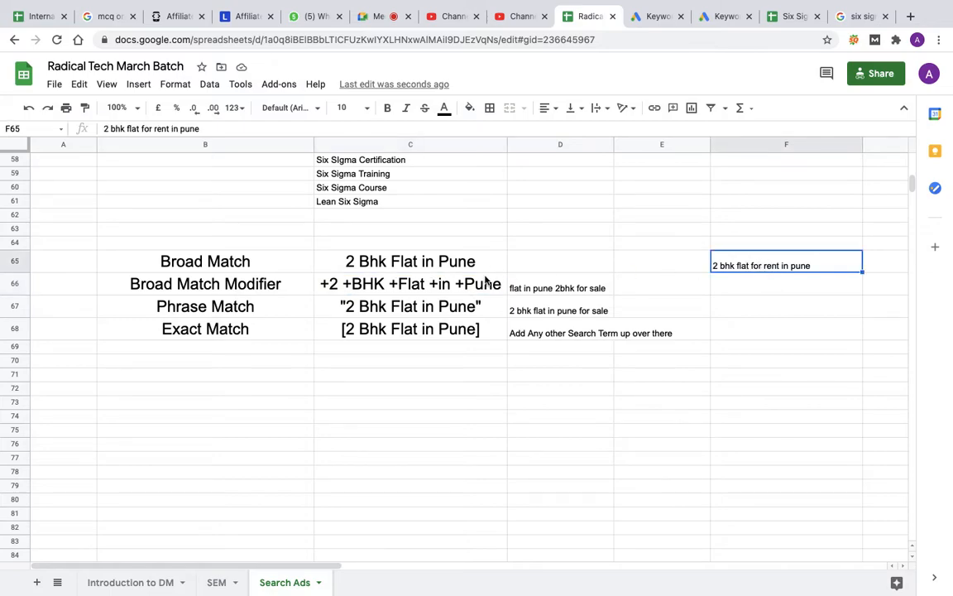
click(471, 317)
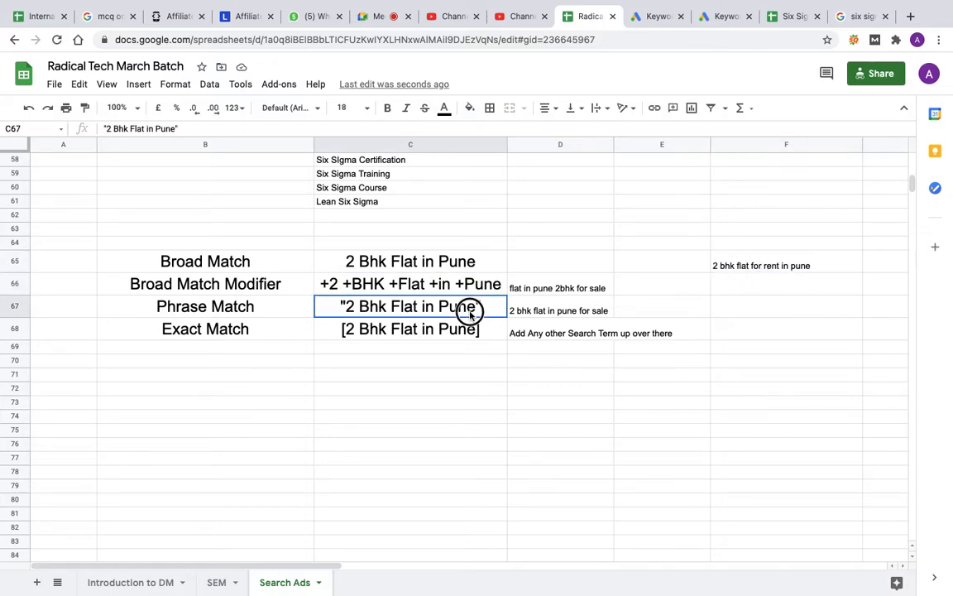
click(451, 339)
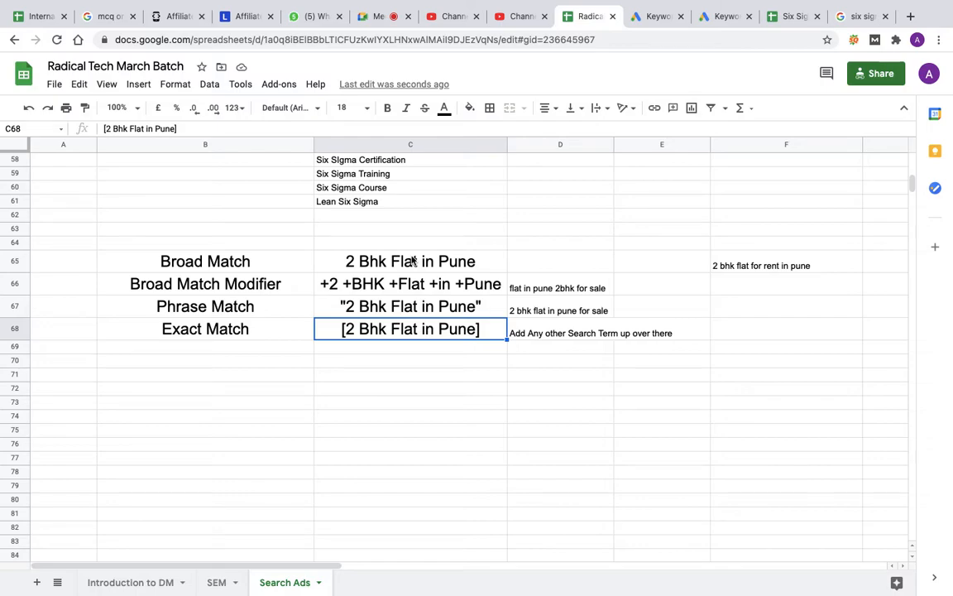
Step: Add "Negative Match" in B69 as a further match type below Exact Match
click(179, 351)
text(Negative)
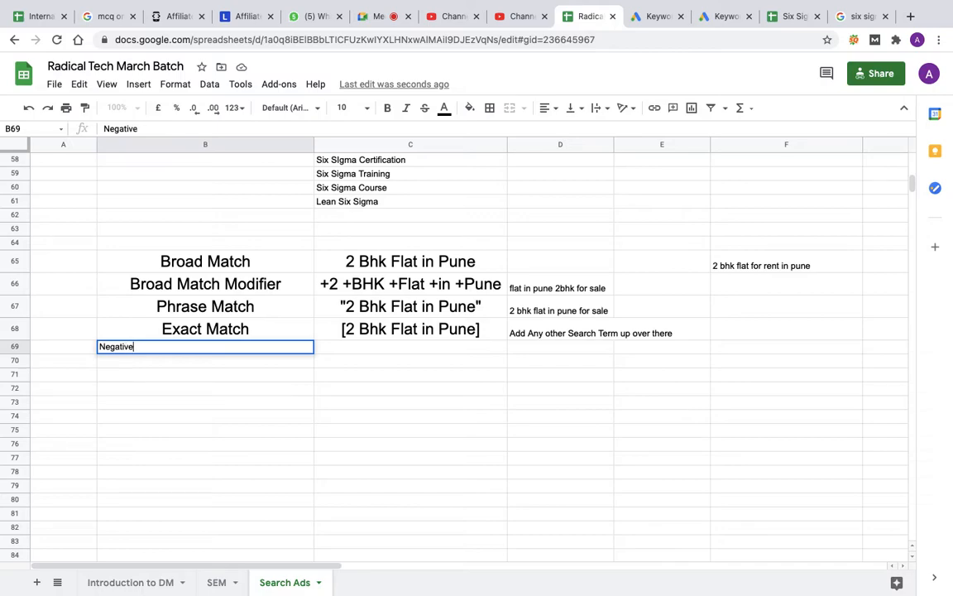
text( Match)
key(Return)
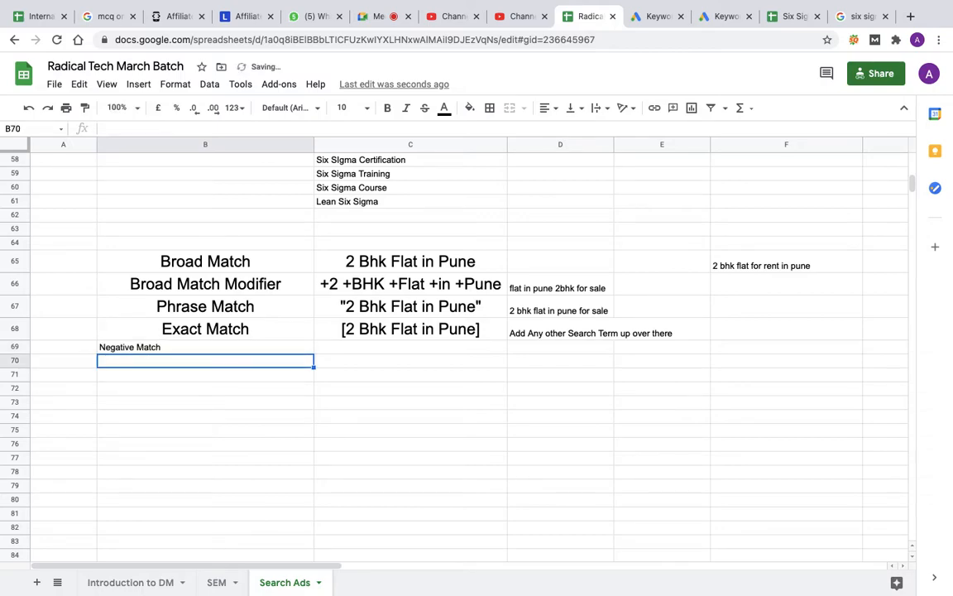
click(205, 347)
click(411, 348)
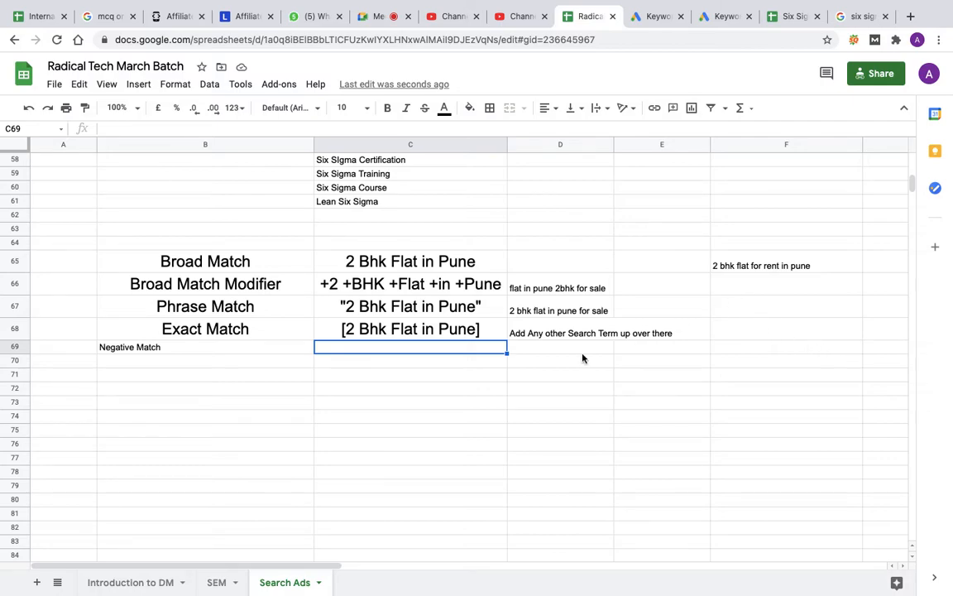
Step: Enter the note "Long keywords" in F66 below the rental search term
click(758, 294)
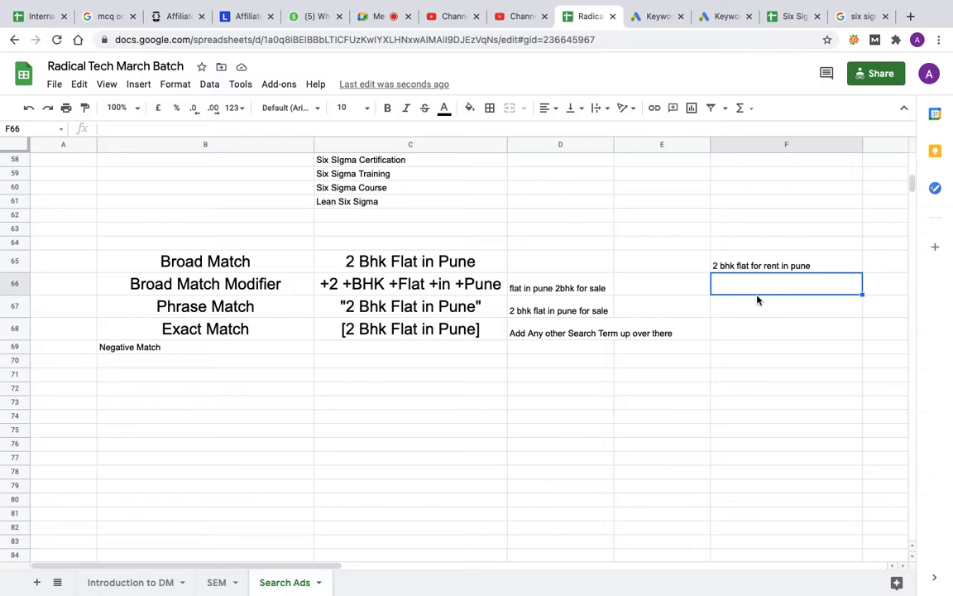
text(Lo)
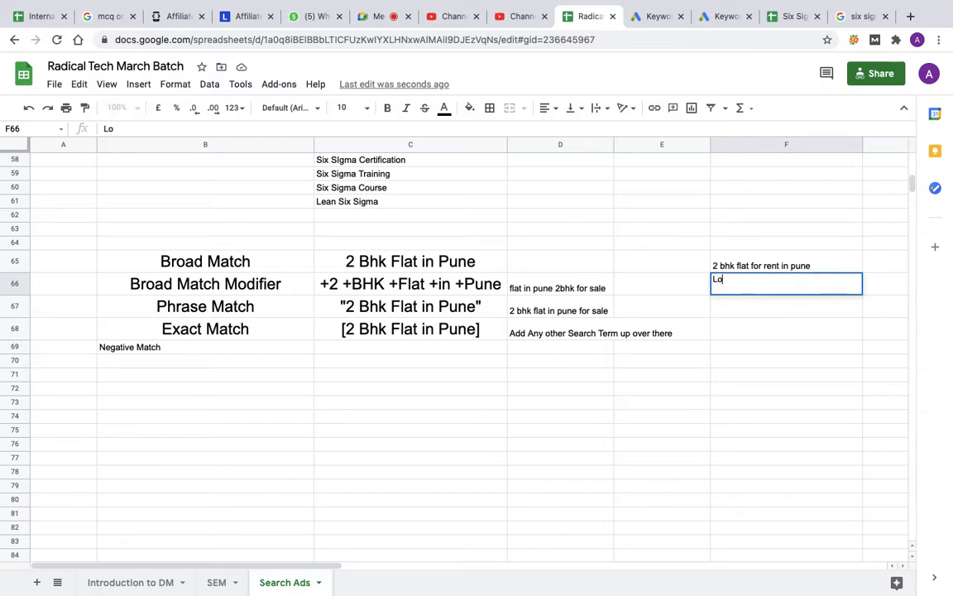
text(ng insep)
key(BackSpace)
key(BackSpace)
key(BackSpace)
key(BackSpace)
key(BackSpace)
key(BackSpace)
text(keywords)
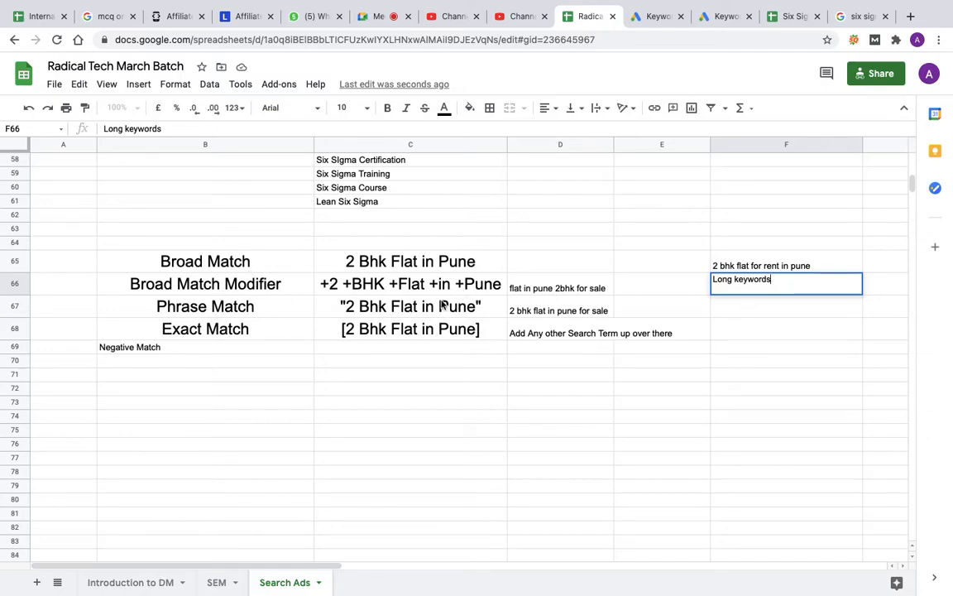
click(734, 311)
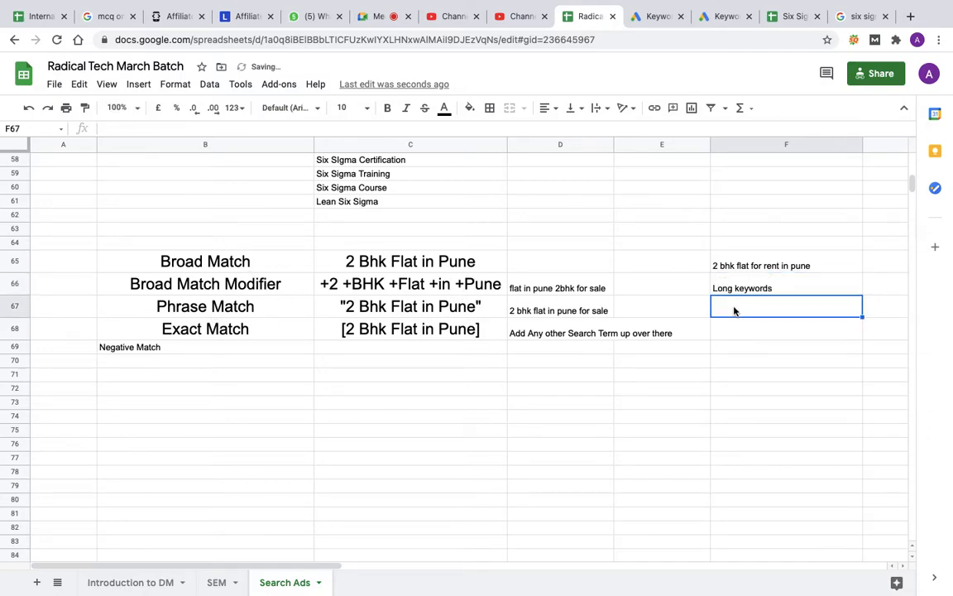
Step: Extend the note in F66 to read "Long keywords (More than 3 words)"
click(792, 290)
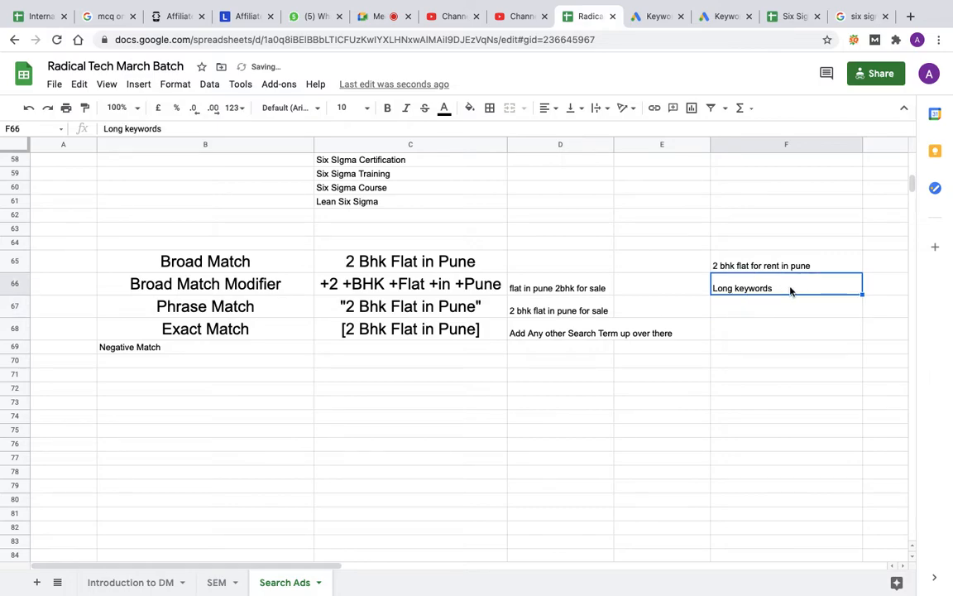
double_click(792, 289)
text((More than )
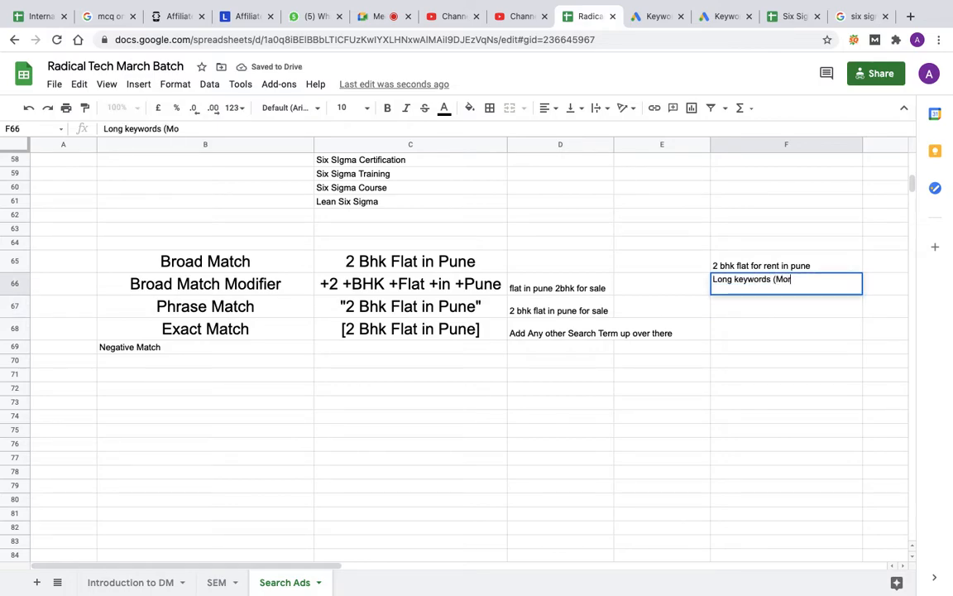
text(3 wo)
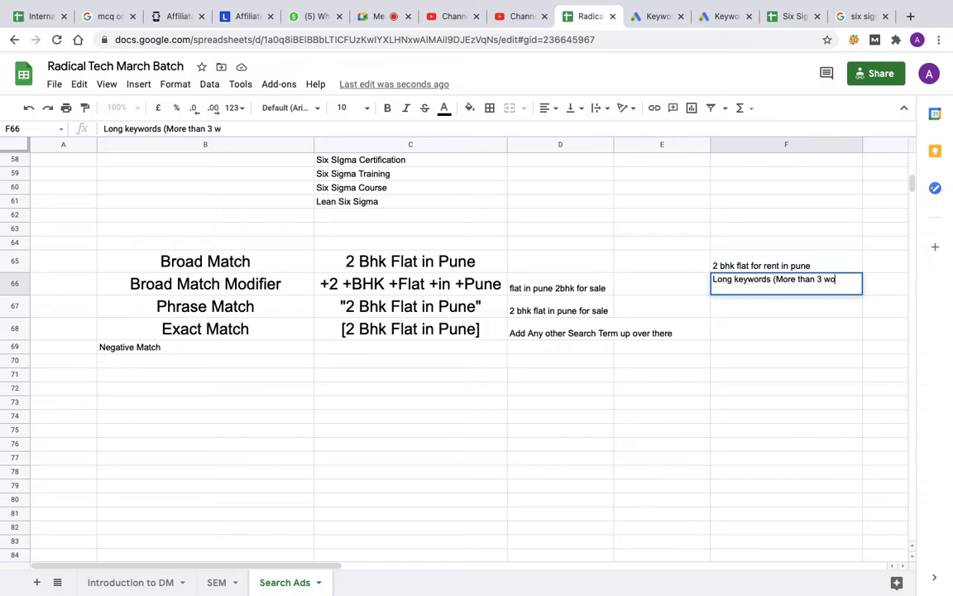
text(rds))
key(Return)
Step: Enter the note "Inseparable 3-4 words keywords" in F67 on the phrase match row
double_click(764, 312)
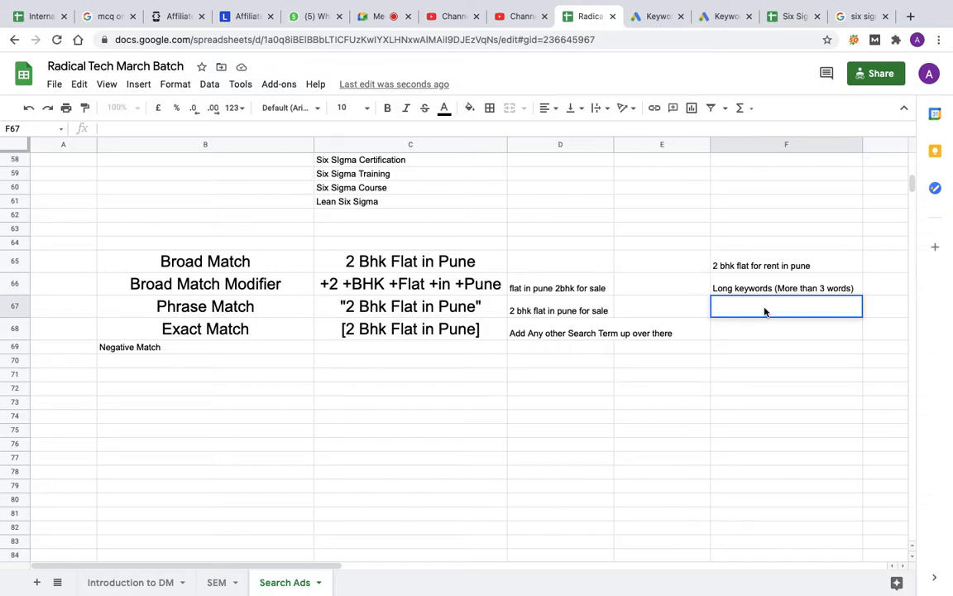
text(Insepara)
key(BackSpace)
text(able)
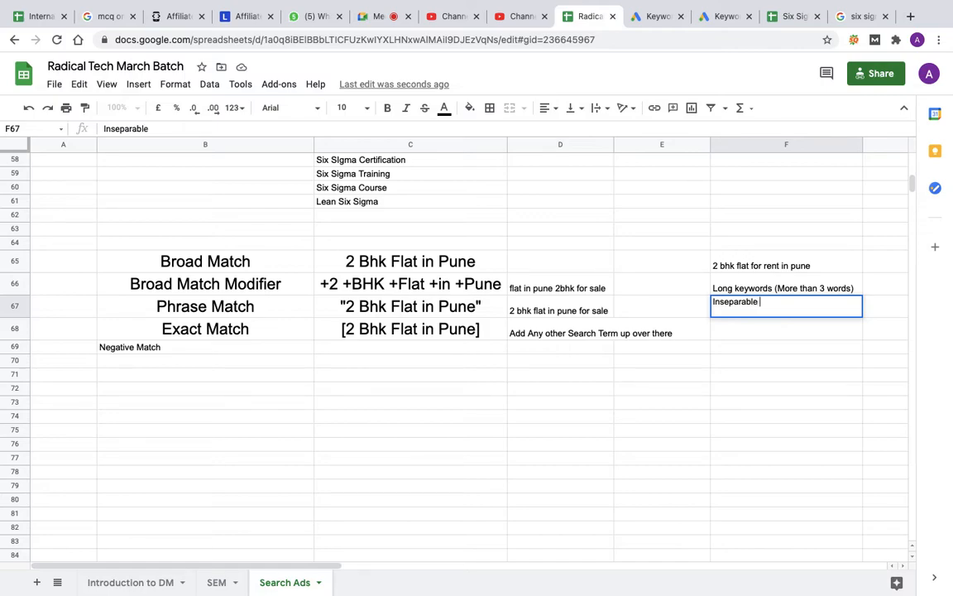
text( 3-4 words keywords)
key(Return)
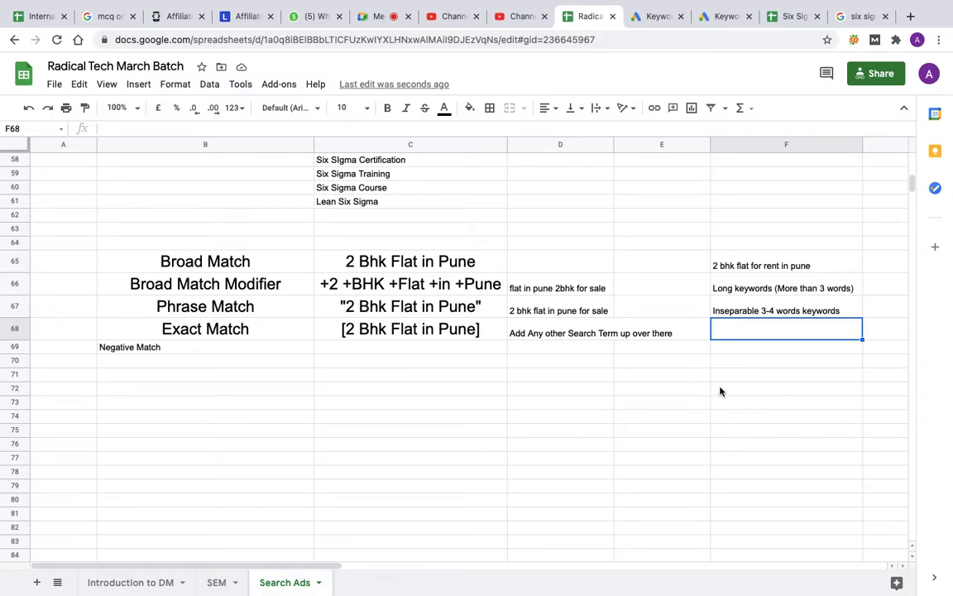
Step: Enter the note "Rarely" in F68 on the exact match row and highlight the two notes in F66:F67
click(746, 338)
text(Rarely)
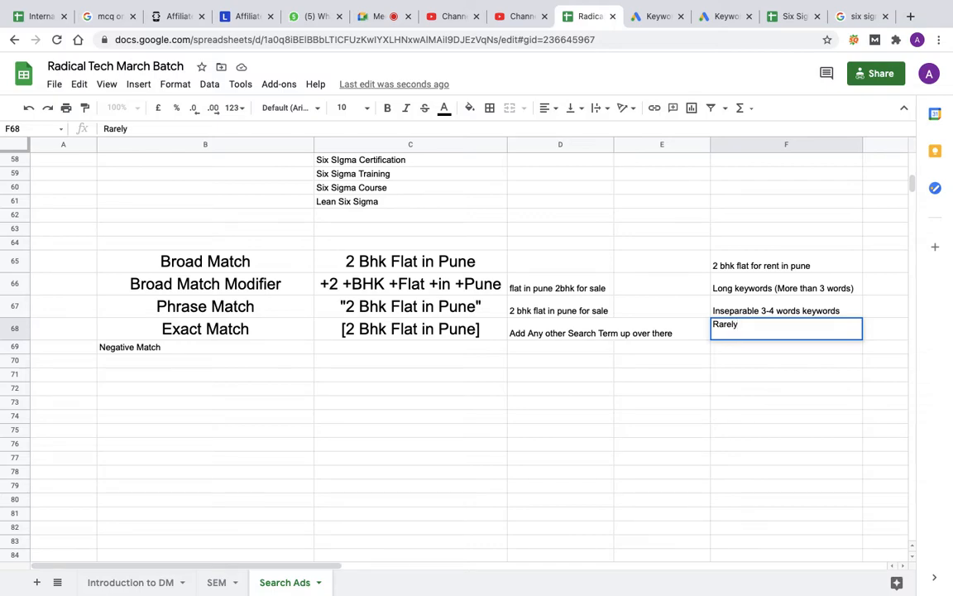
scroll(657, 421, right, 1)
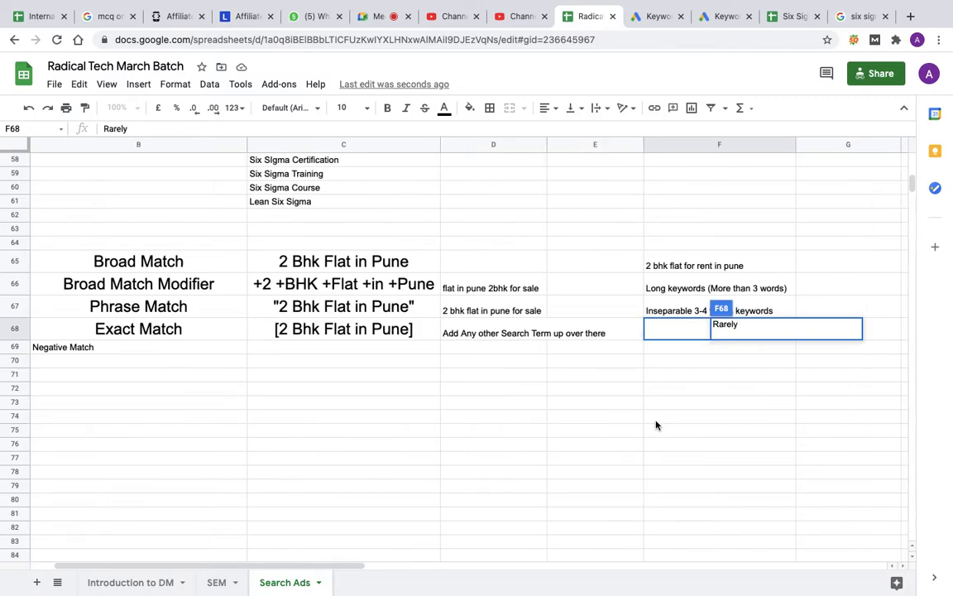
click(656, 420)
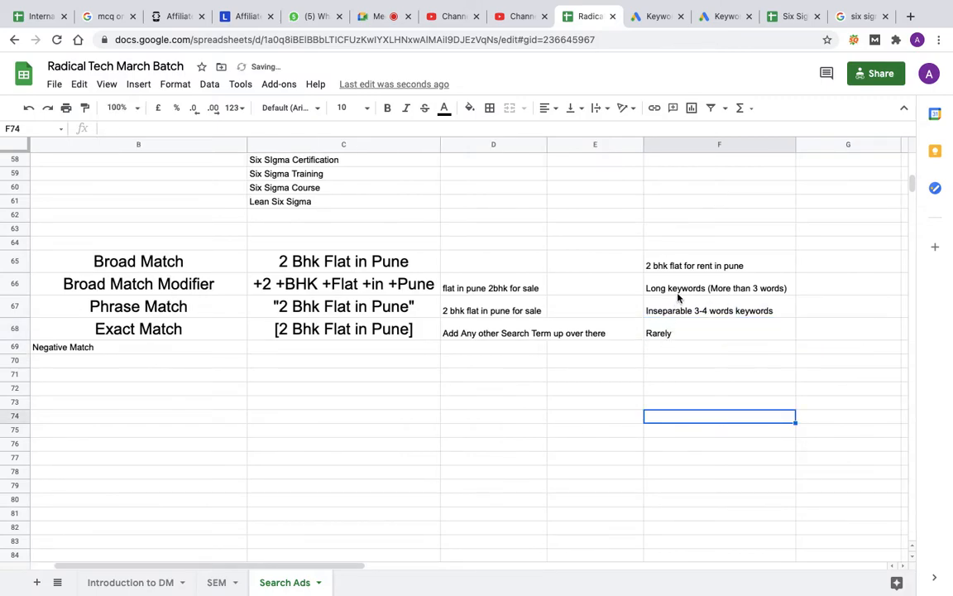
drag(678, 298, 677, 308)
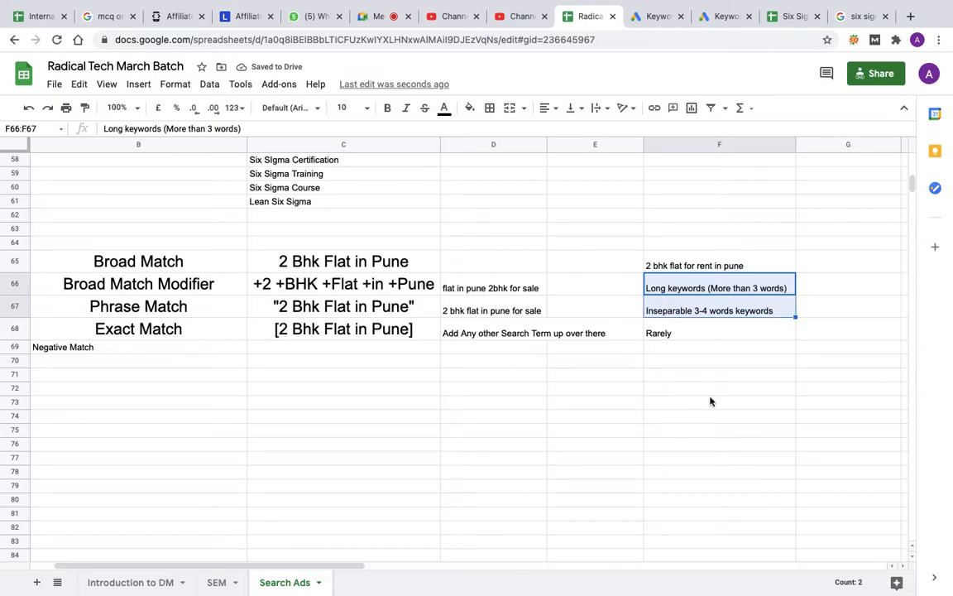
Step: Add the column heading "Traffic" in G64 and highlight the empty cells G65:G68 beneath it
scroll(710, 401, right, 6)
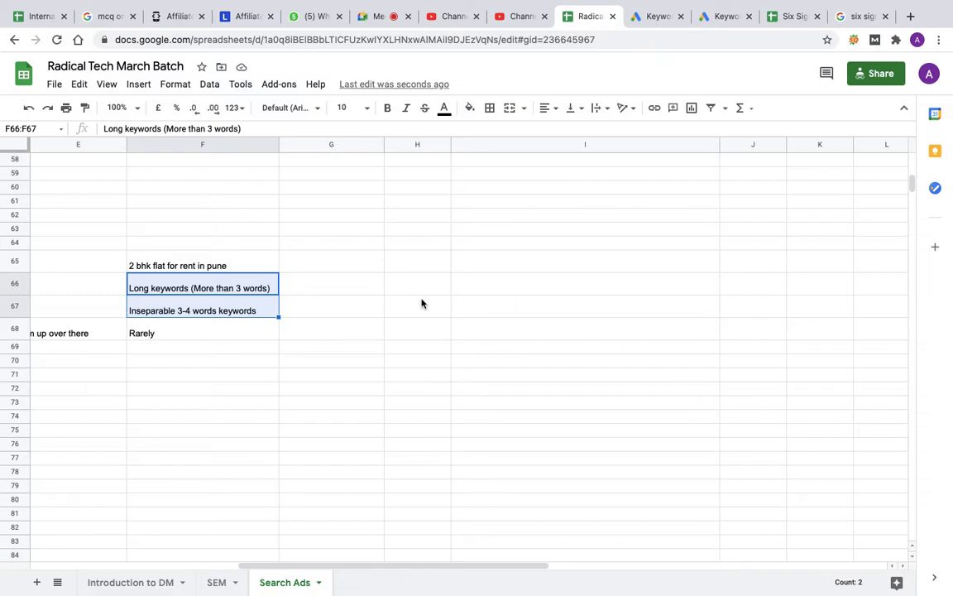
click(328, 244)
scroll(318, 415, left, 3)
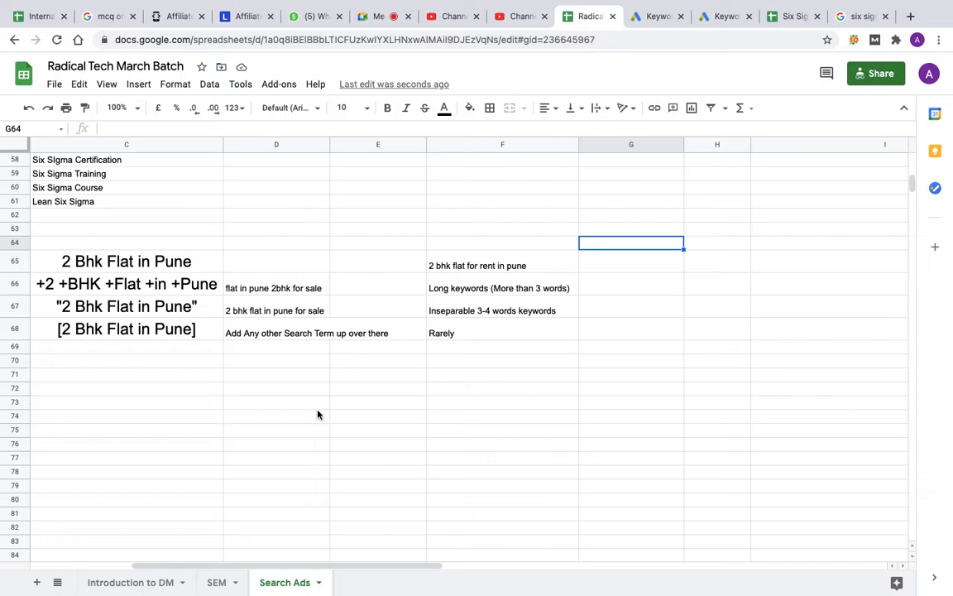
text(Traffic)
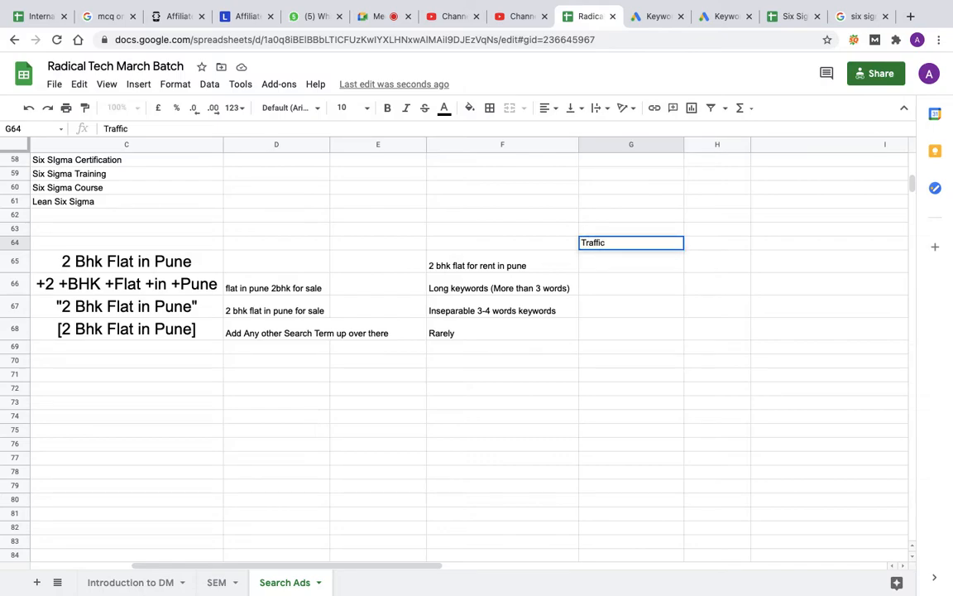
key(Return)
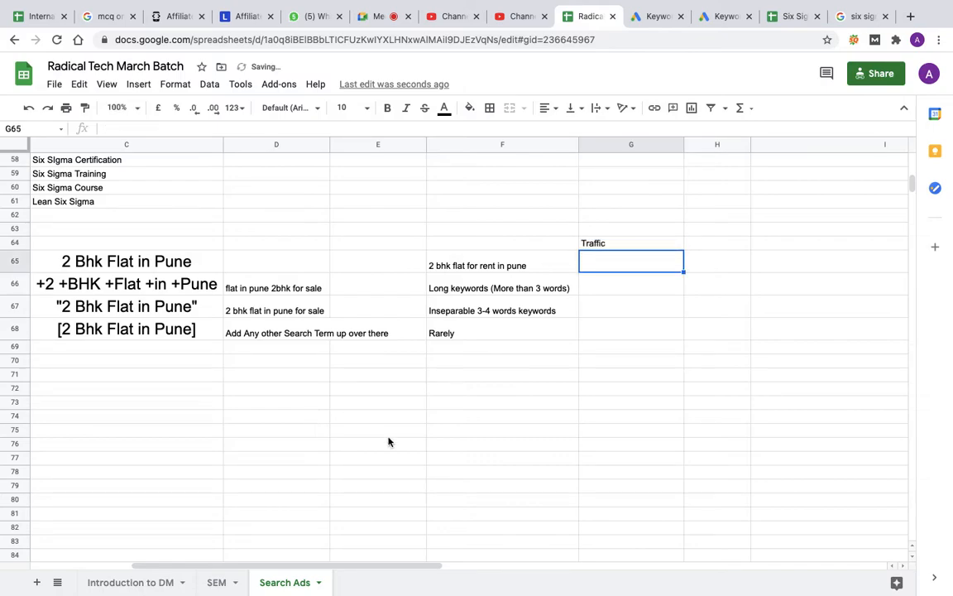
drag(611, 270, 612, 331)
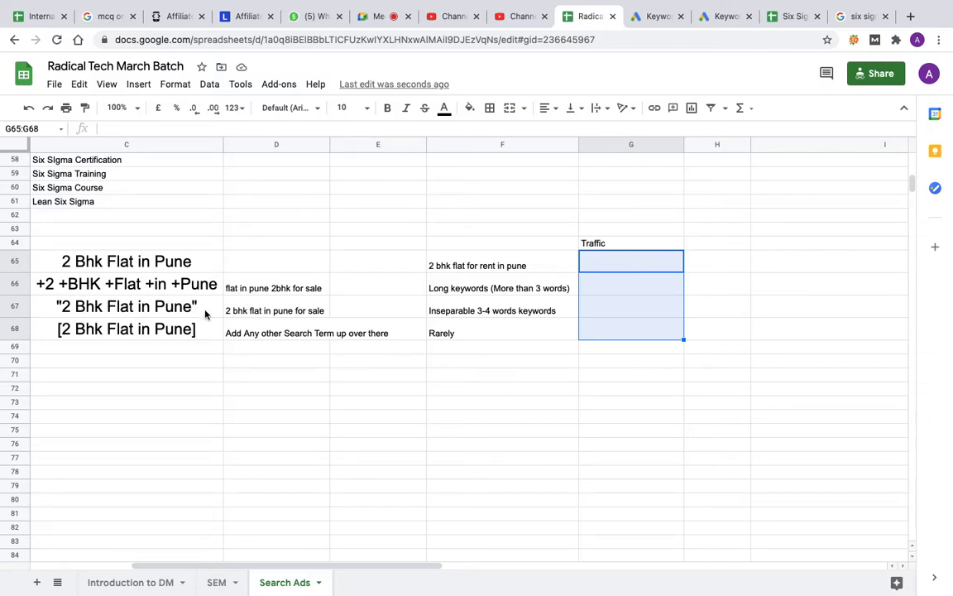
Step: Add the column heading "Conversion Rate" in H64 beside the Traffic heading
click(705, 245)
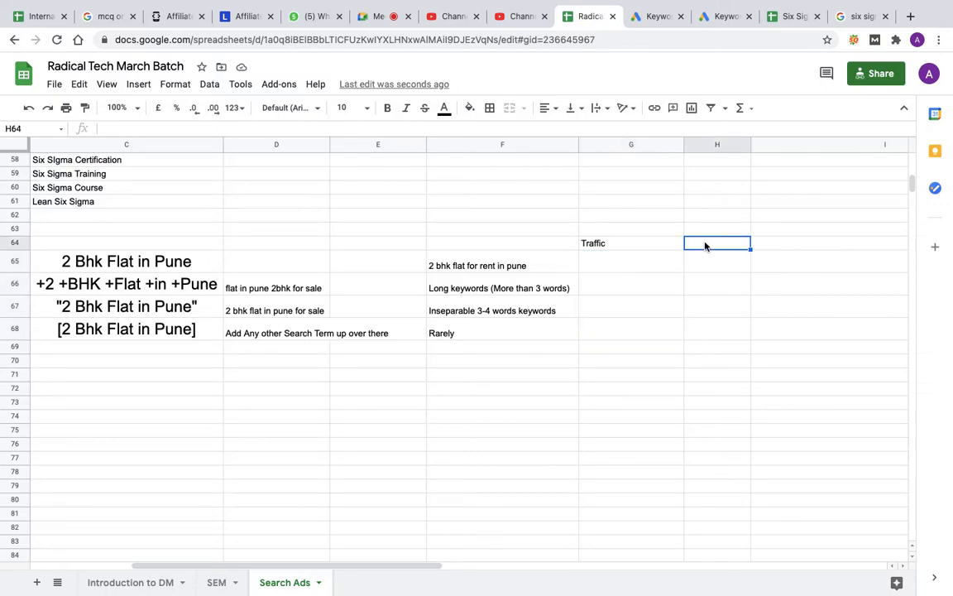
text(Conver)
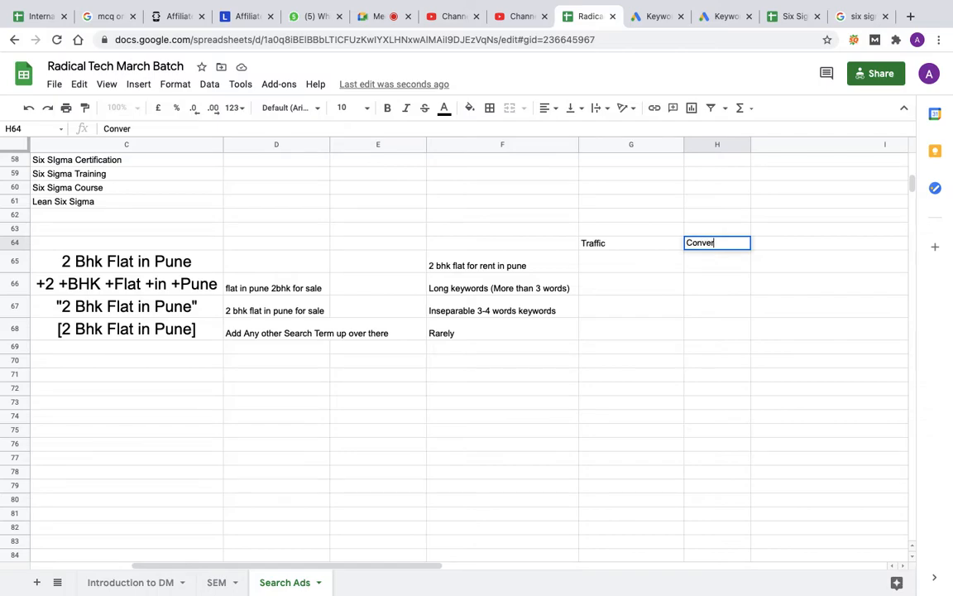
text(sion Rate)
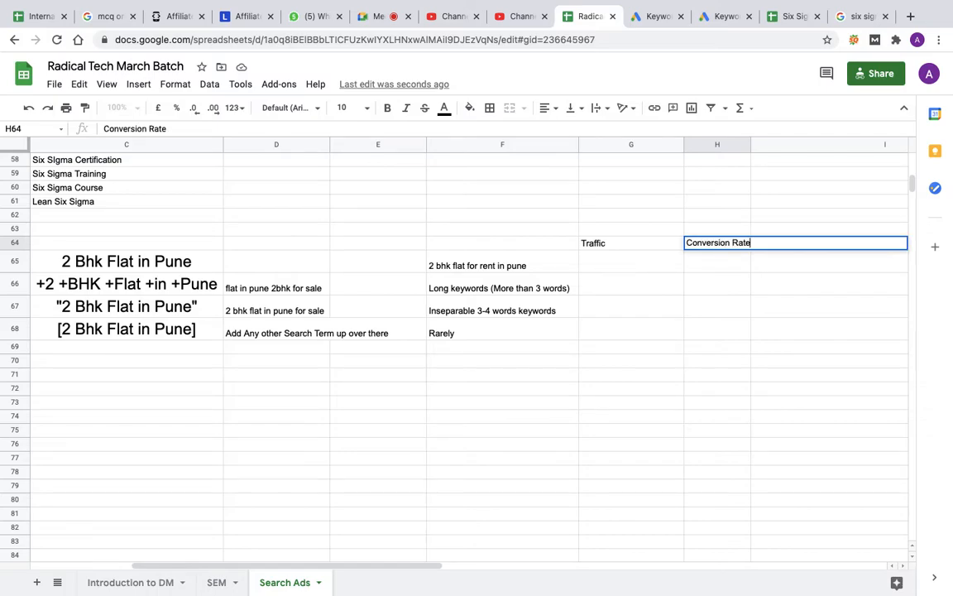
click(722, 266)
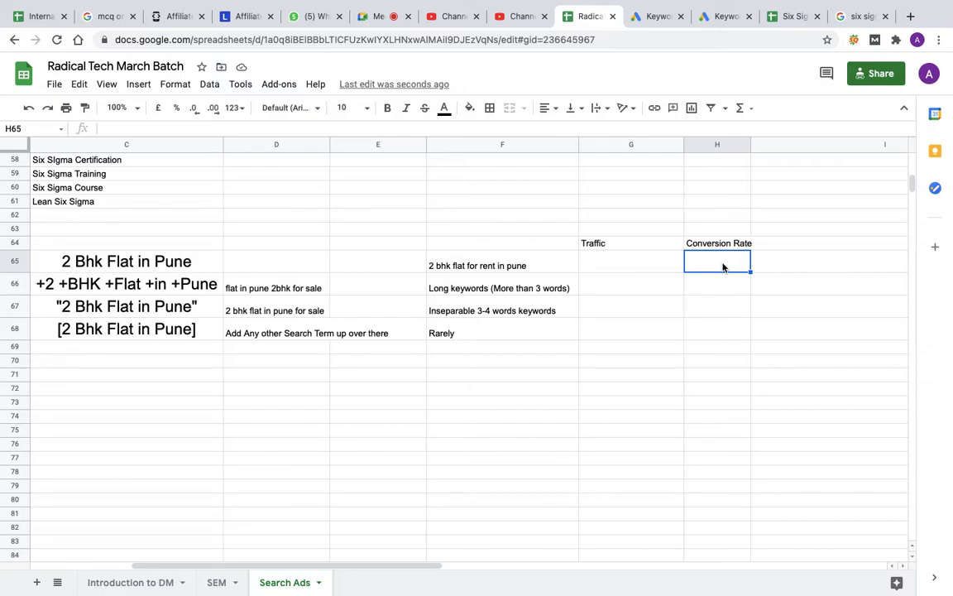
Step: Add the column heading "Costing CPC" in I64 and move down to the exact match row in that column
click(788, 244)
text(Cos)
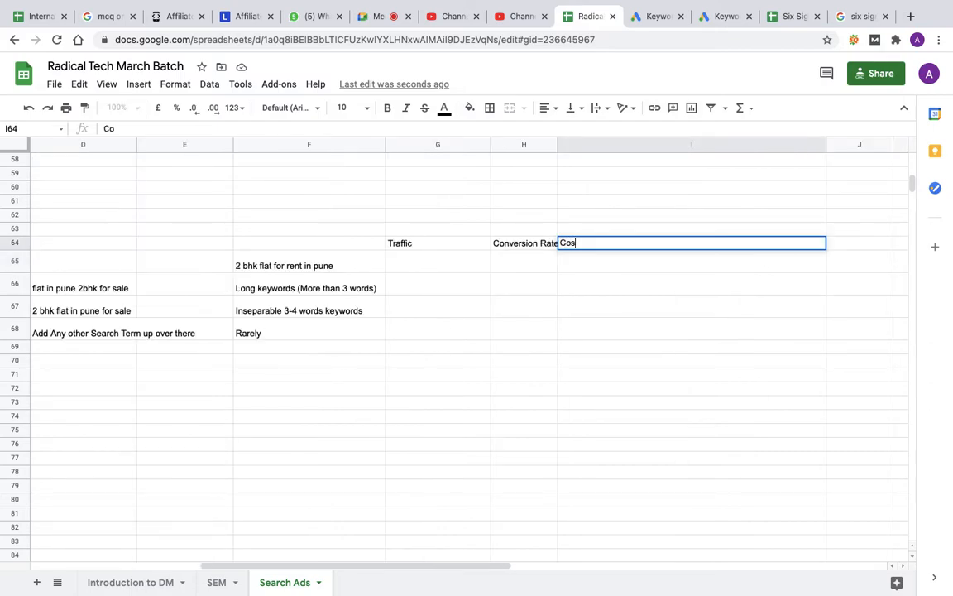
text(ting CPC)
key(Return)
key(Down)
key(Down)
key(Down)
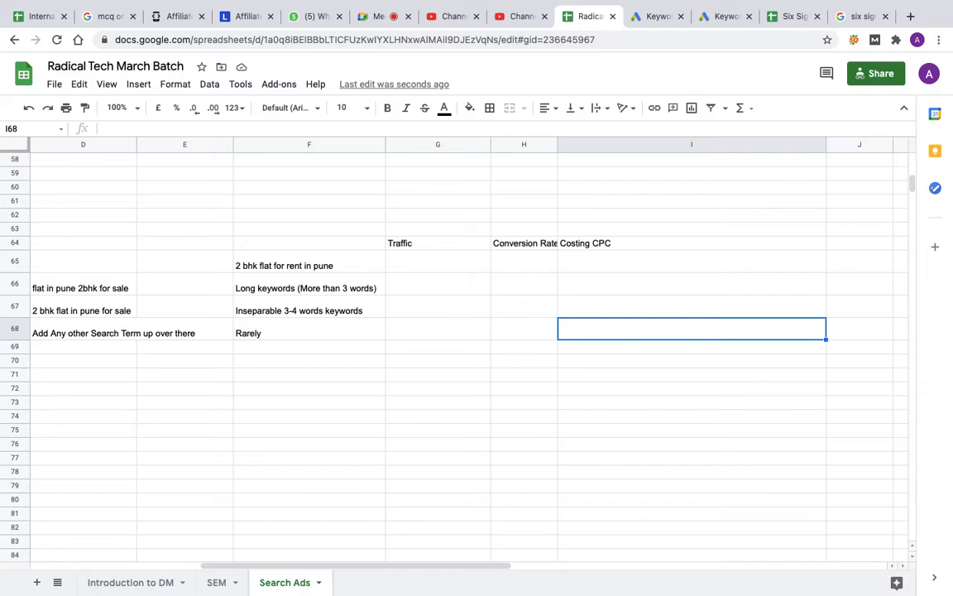
Step: Switch to the Google Meet call, stop the current presentation and present the entire screen again
click(789, 19)
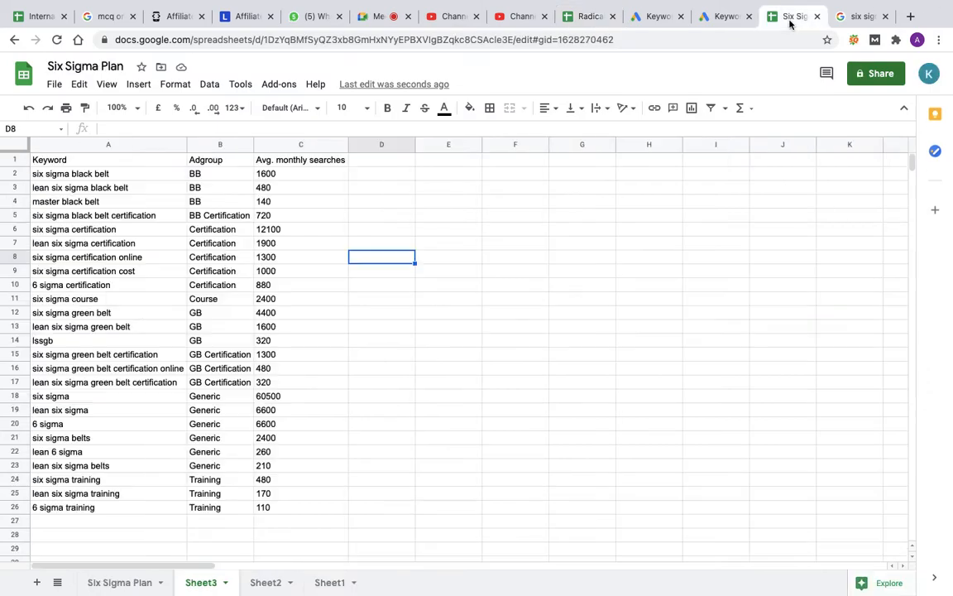
click(378, 19)
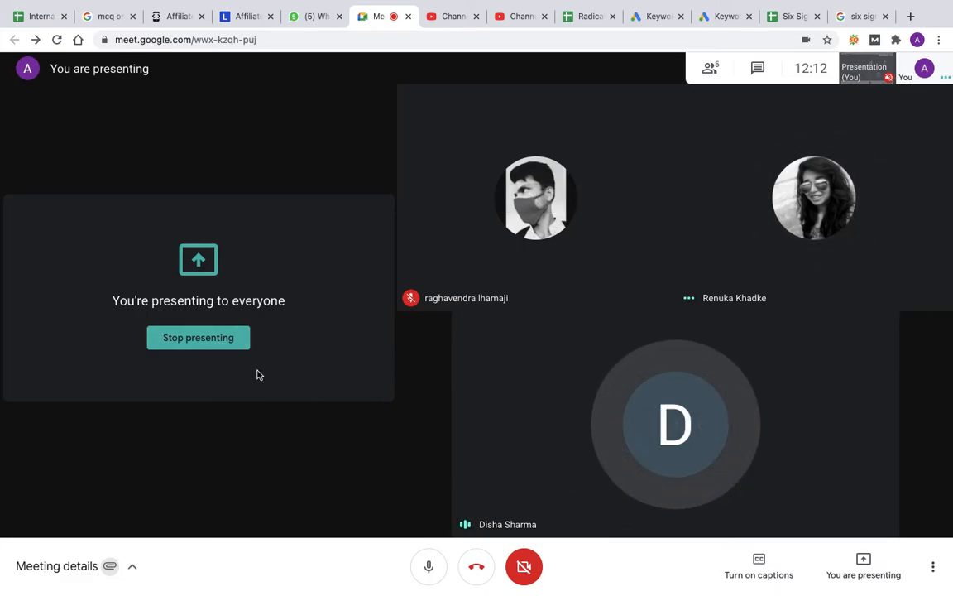
click(228, 346)
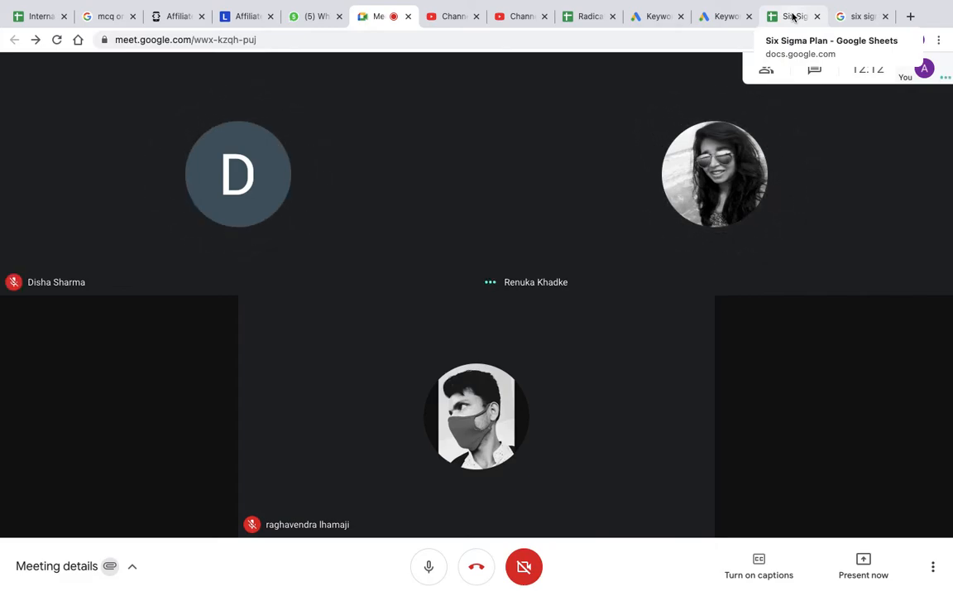
click(862, 562)
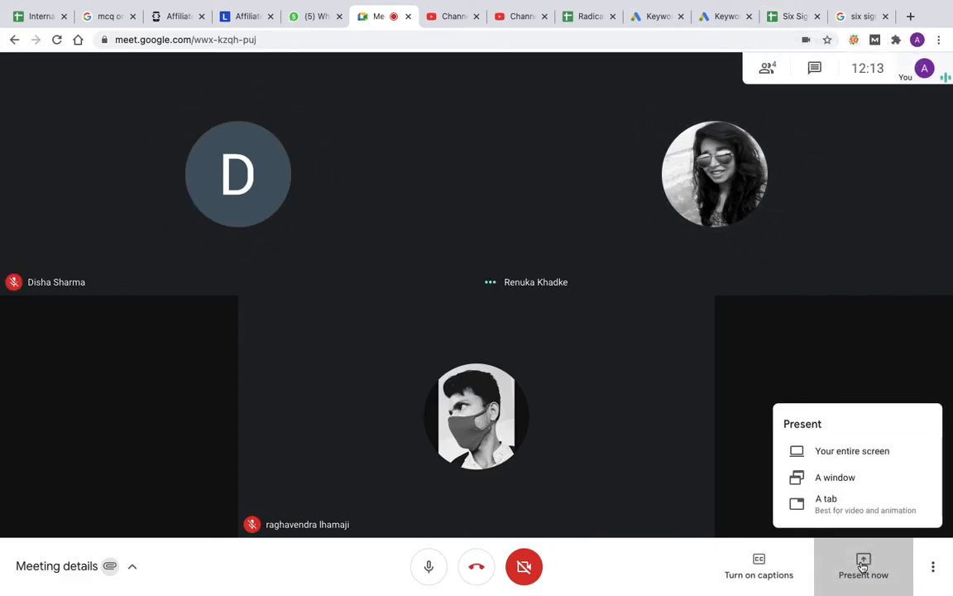
click(845, 451)
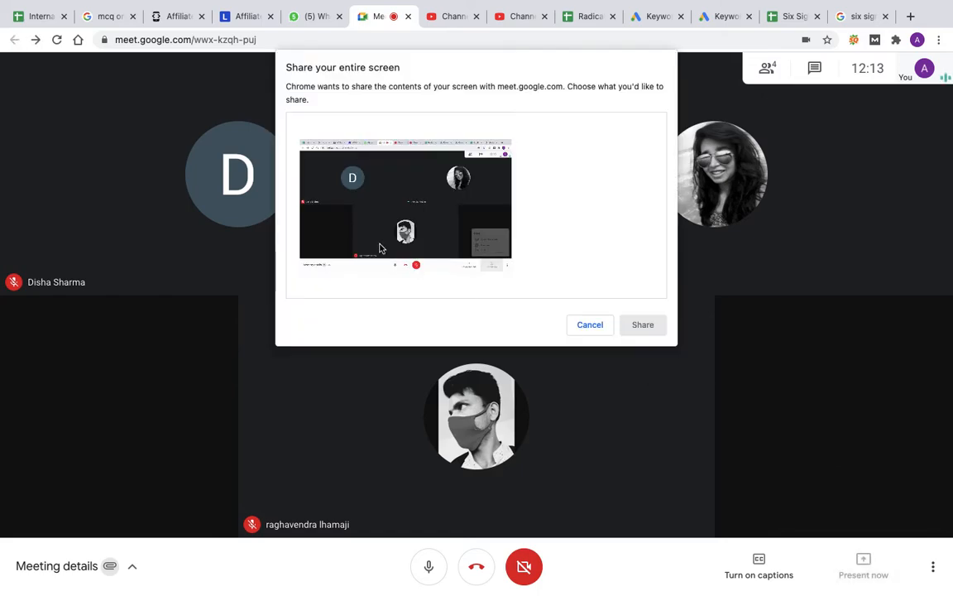
click(380, 249)
click(650, 331)
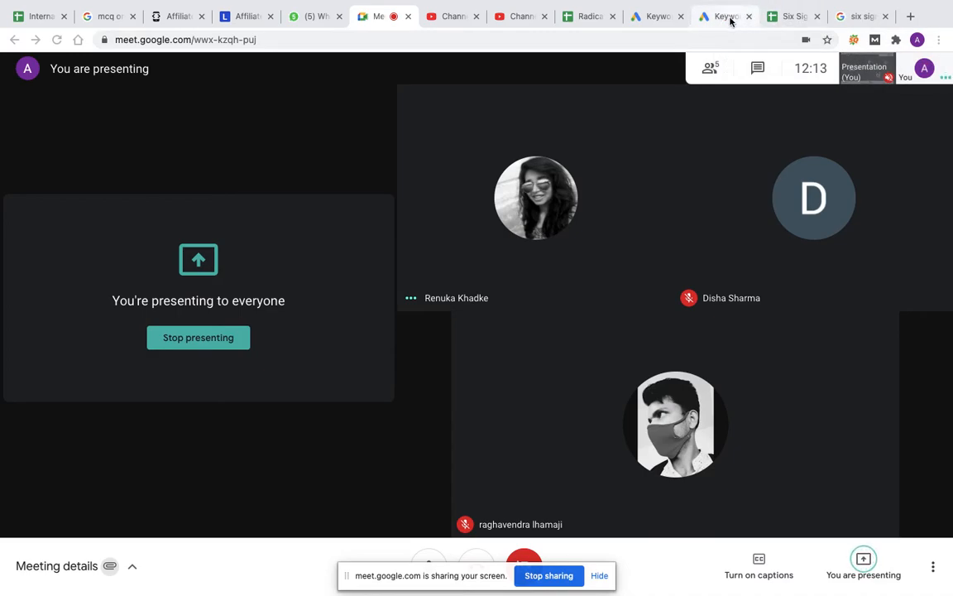
Step: Switch to the Six Sigma Plan spreadsheet and add the heading "Match Types" in D1 beside the average monthly searches column
click(787, 17)
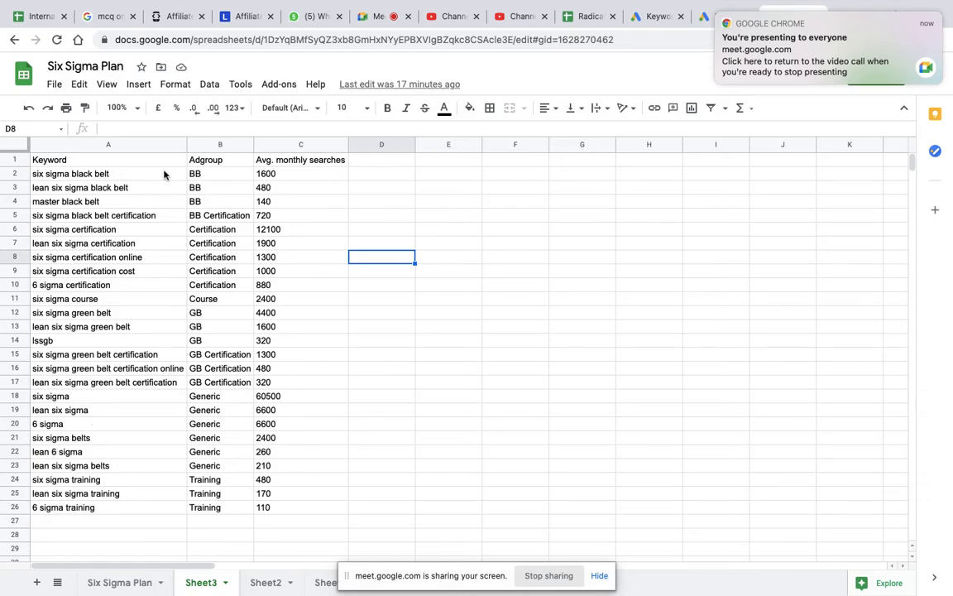
drag(196, 174, 201, 205)
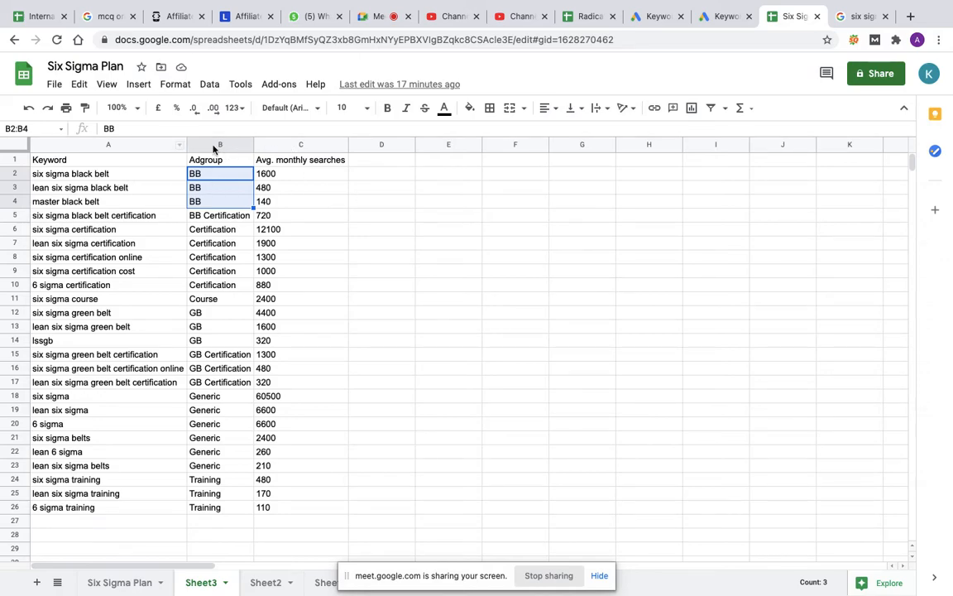
click(280, 142)
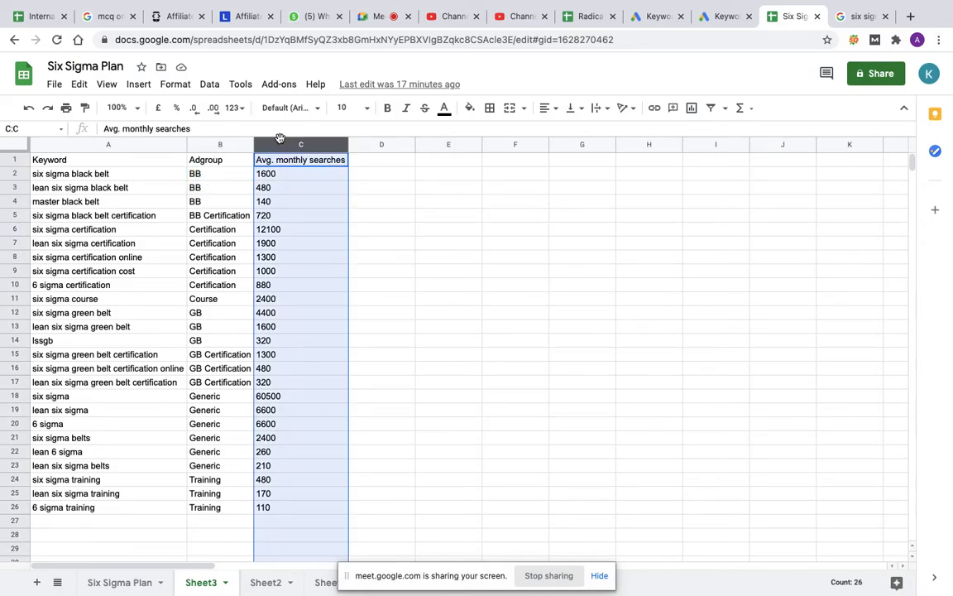
right_click(279, 144)
click(502, 144)
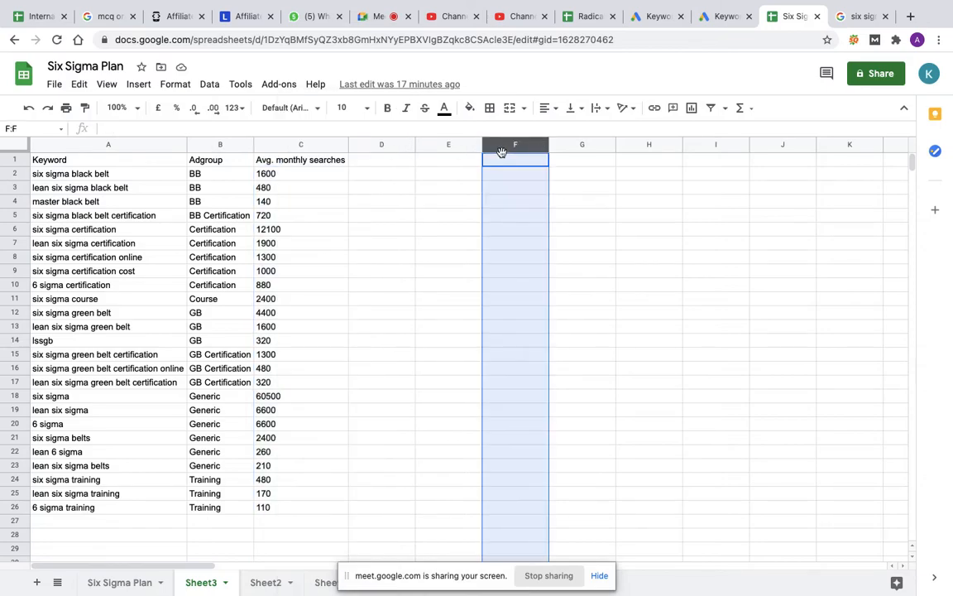
click(382, 143)
click(380, 160)
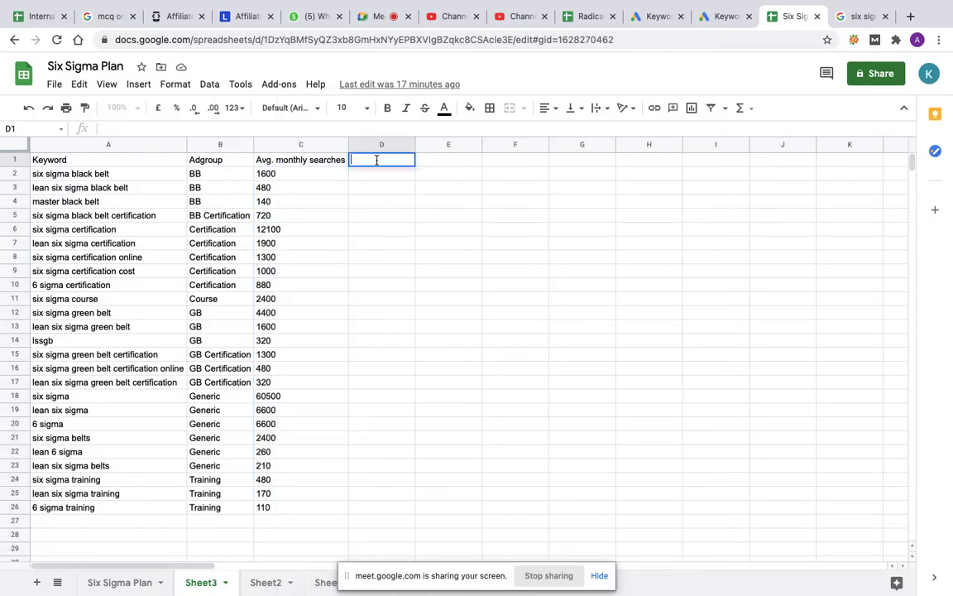
text(Match )
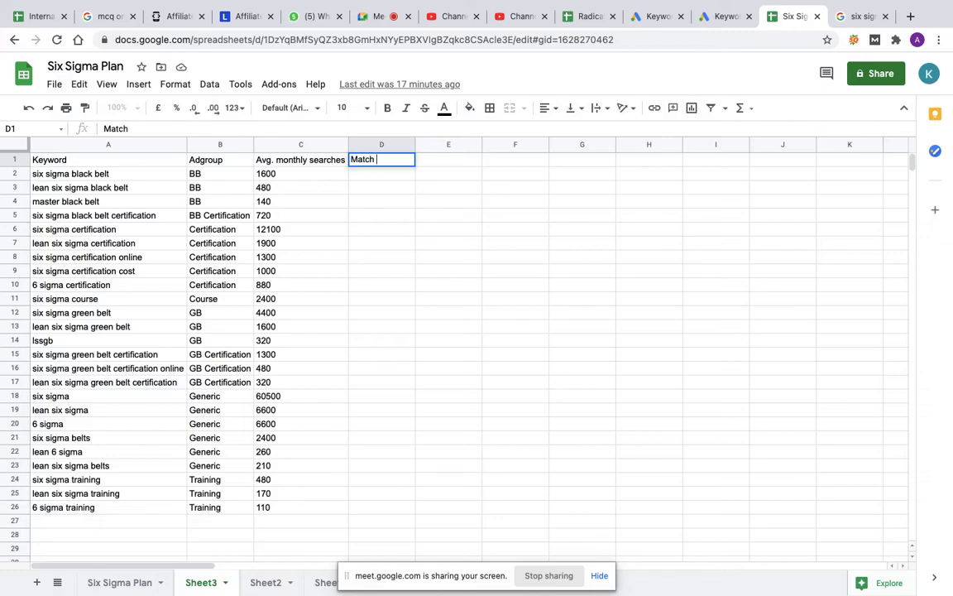
text(Types)
key(Return)
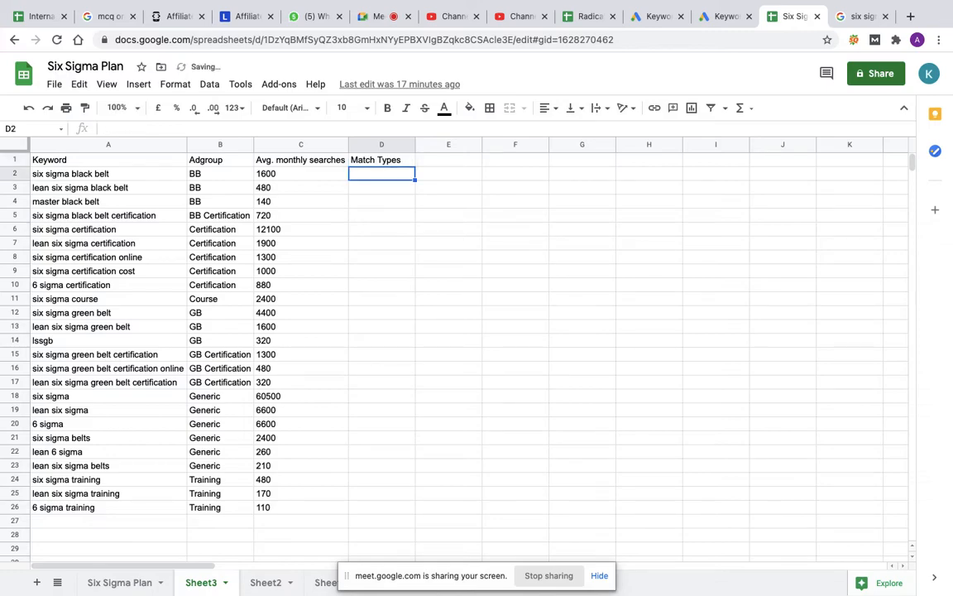
click(108, 173)
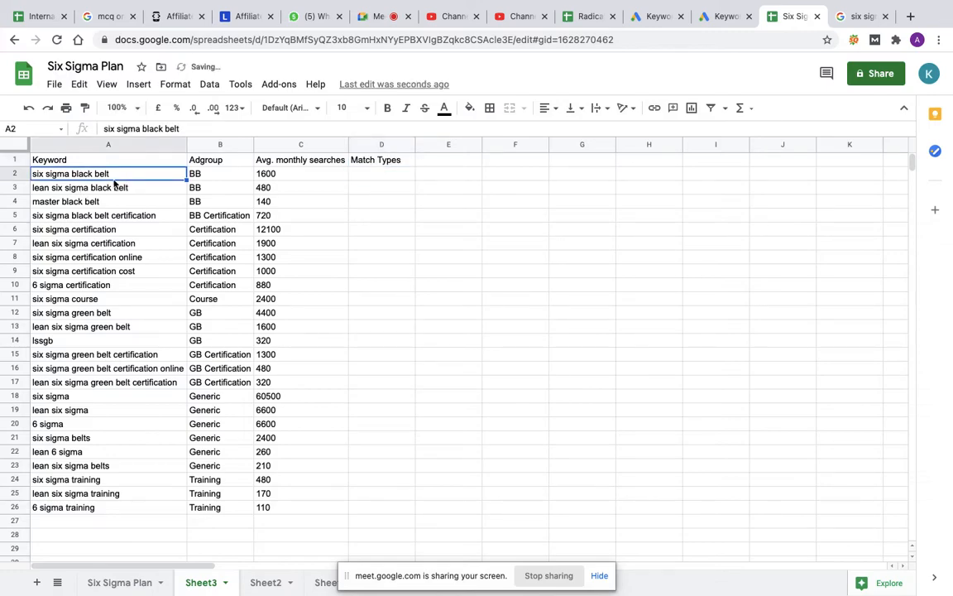
Step: Search Google in a new tab for "formula for broad match modifier"
click(372, 175)
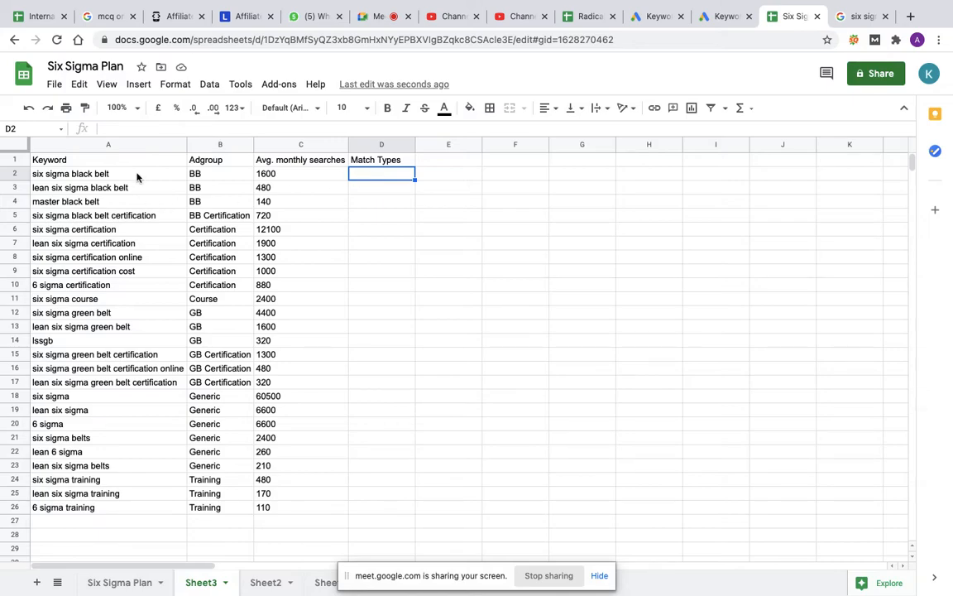
click(911, 17)
text(formula )
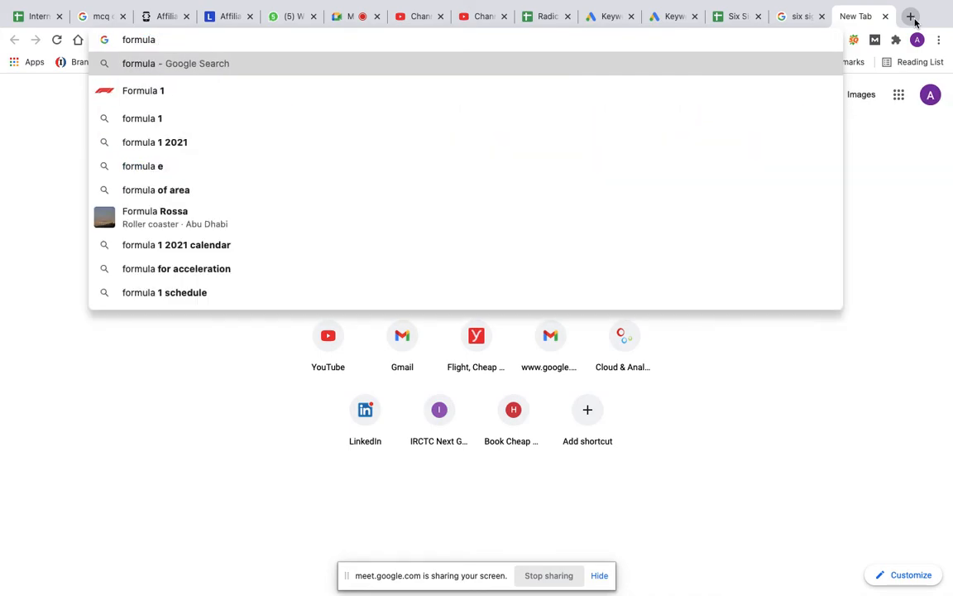
text(for br)
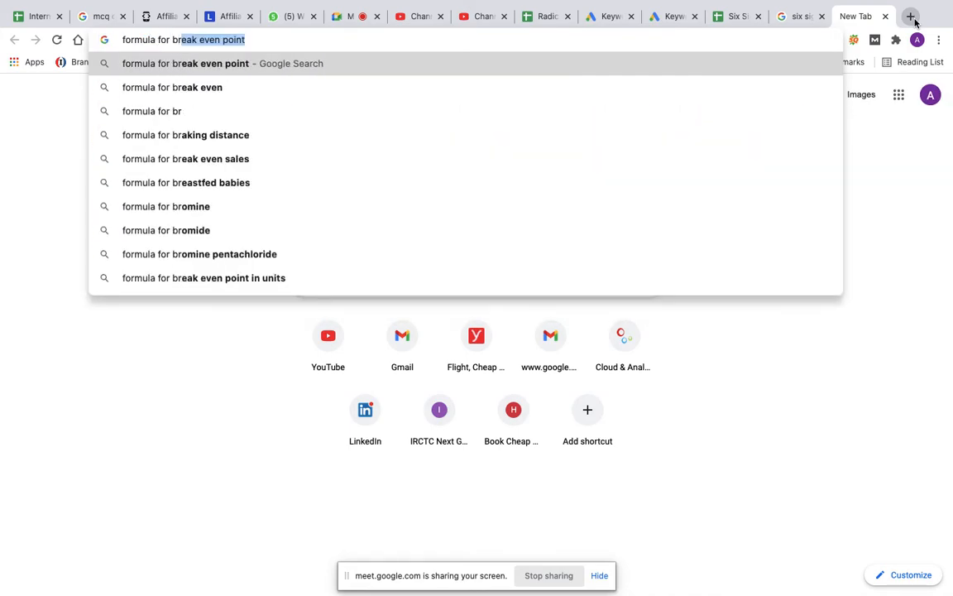
text(oad ma)
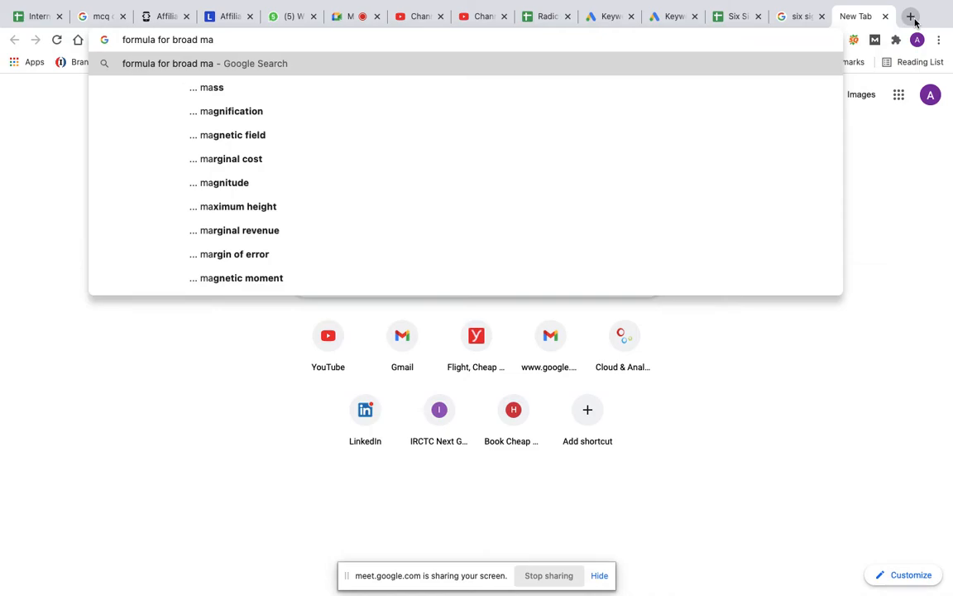
text(tch mo)
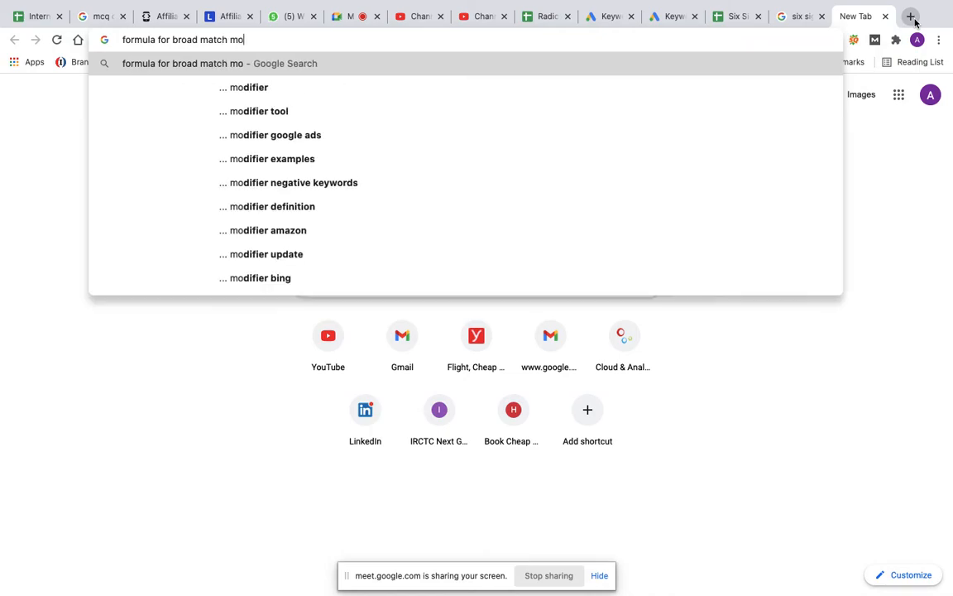
text(difier)
key(Return)
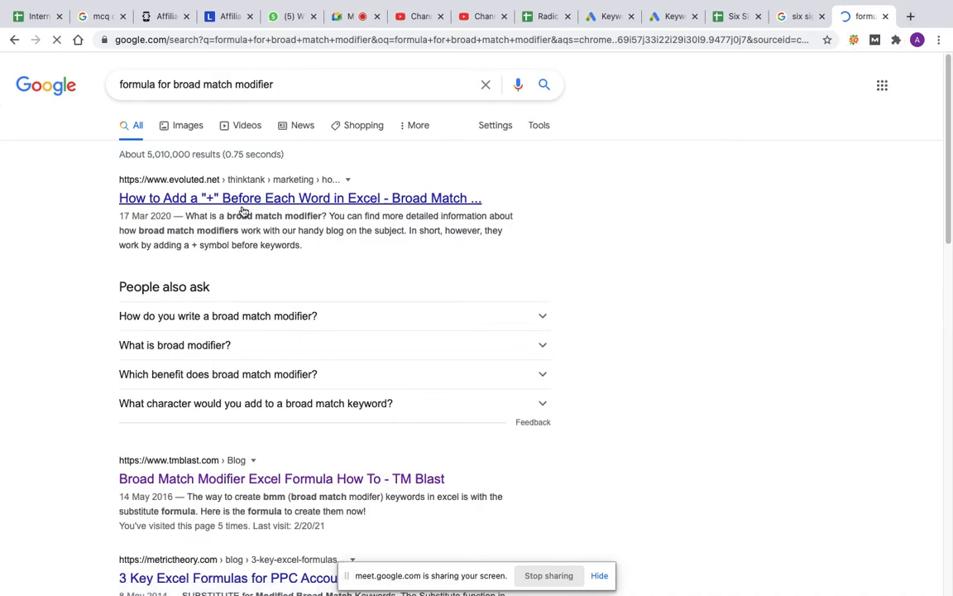
Step: Open the Evoluted and TM Blast results in separate new tabs and view the TM Blast formula article
right_click(244, 207)
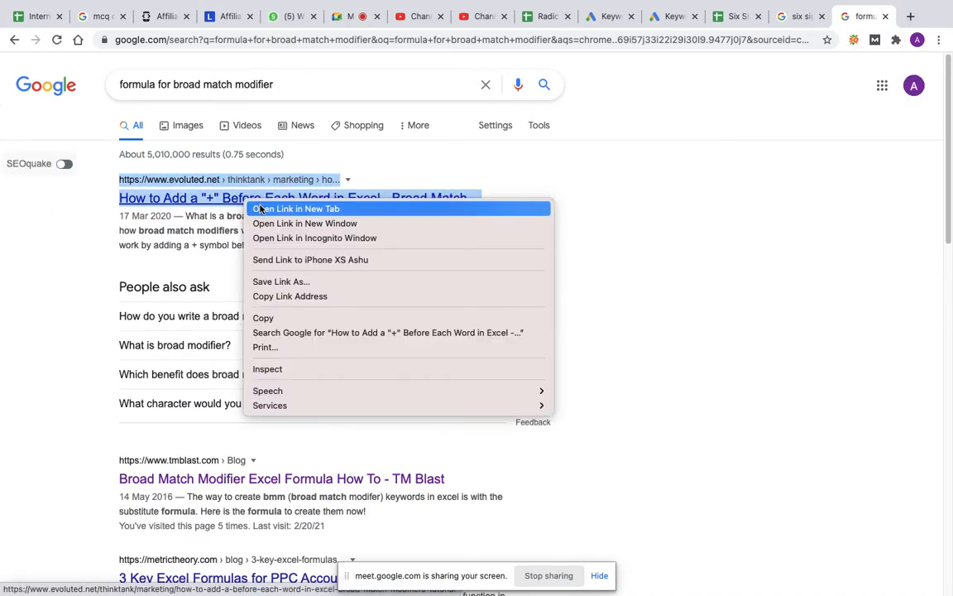
click(260, 209)
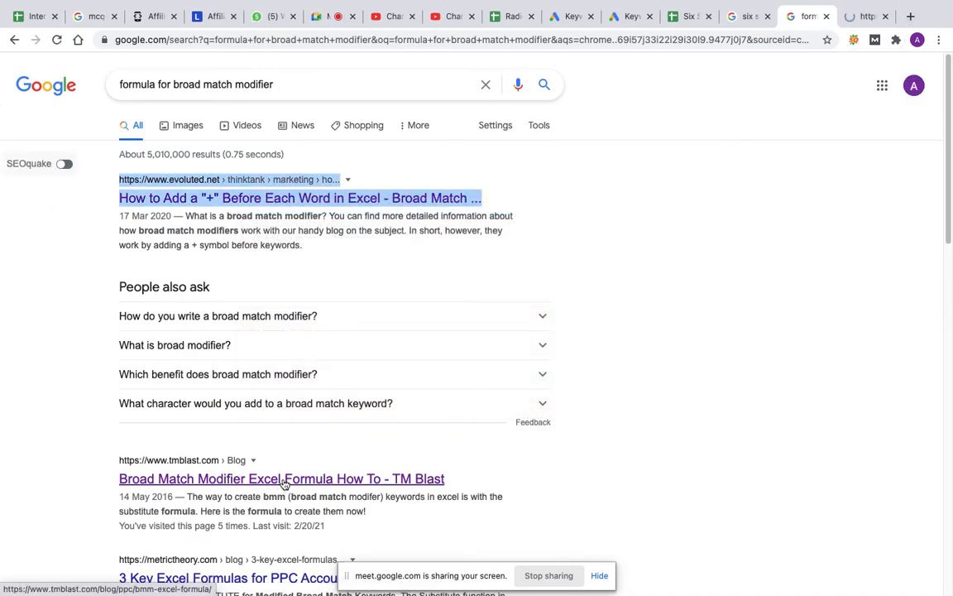
right_click(283, 481)
click(362, 385)
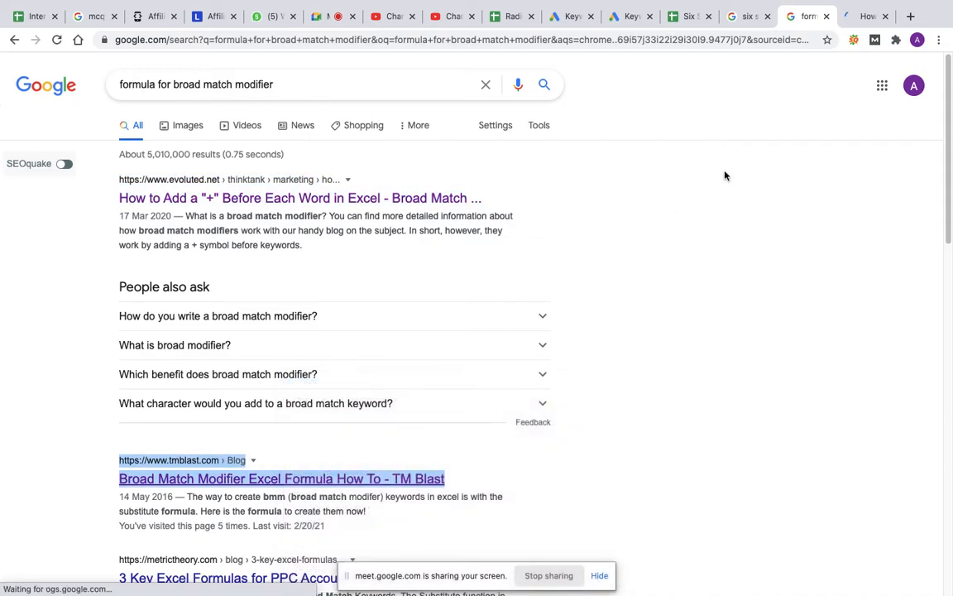
click(854, 16)
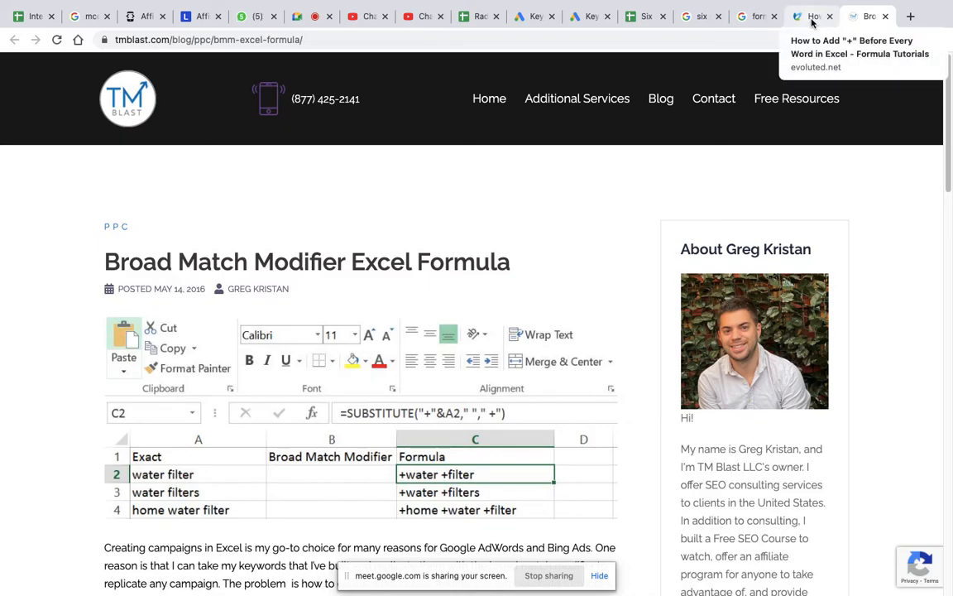
Step: Return to the Six Sigma Plan spreadsheet and start a SUBSTITUTE formula with an opening quotation mark in D2
click(647, 17)
double_click(367, 173)
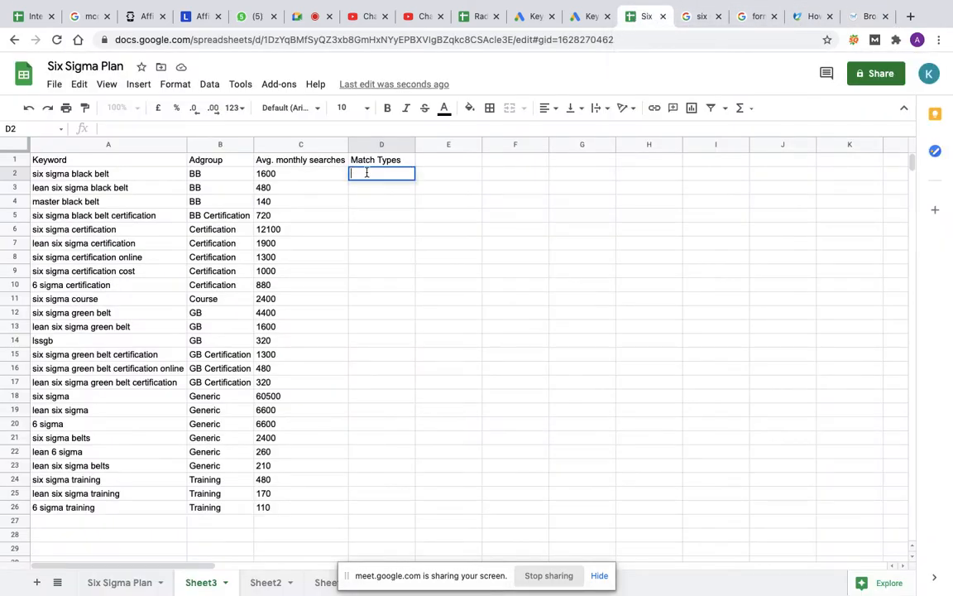
text(=)
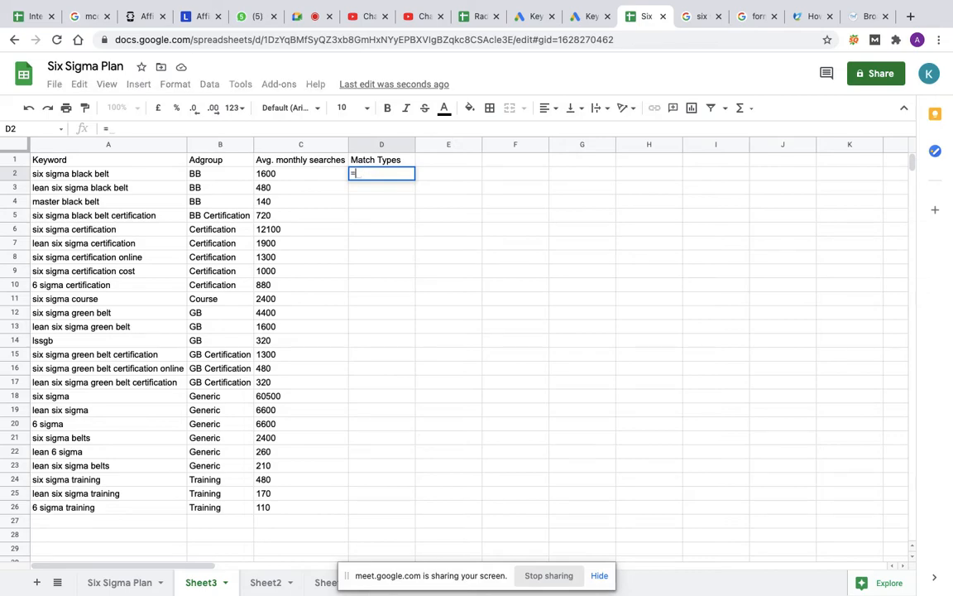
text(Substitute)
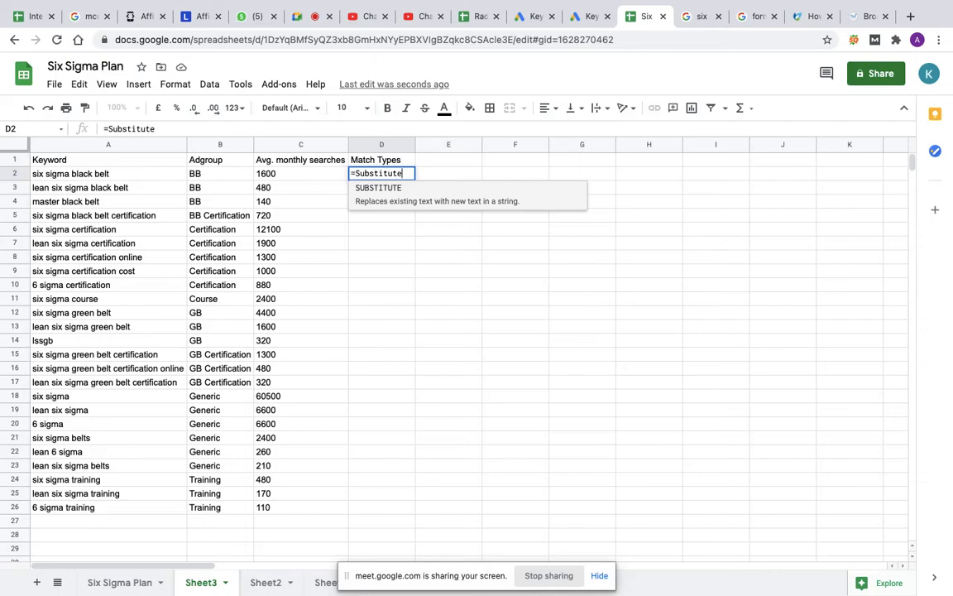
text(()
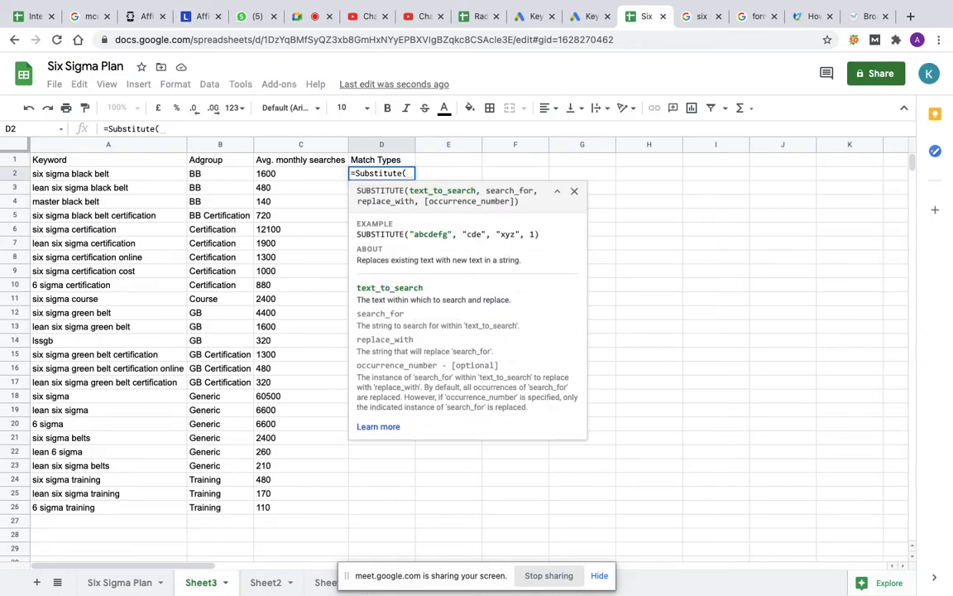
text(")
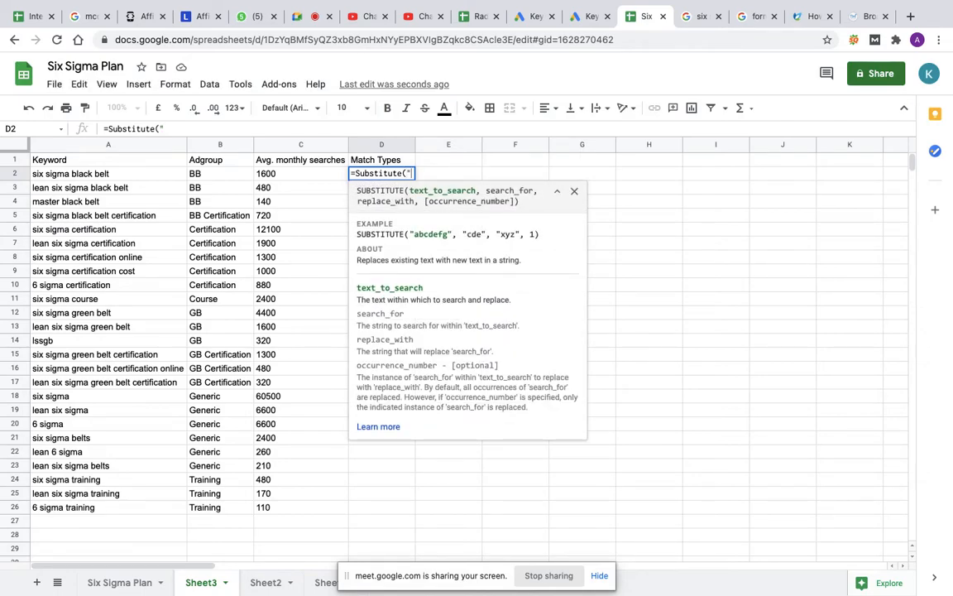
click(112, 175)
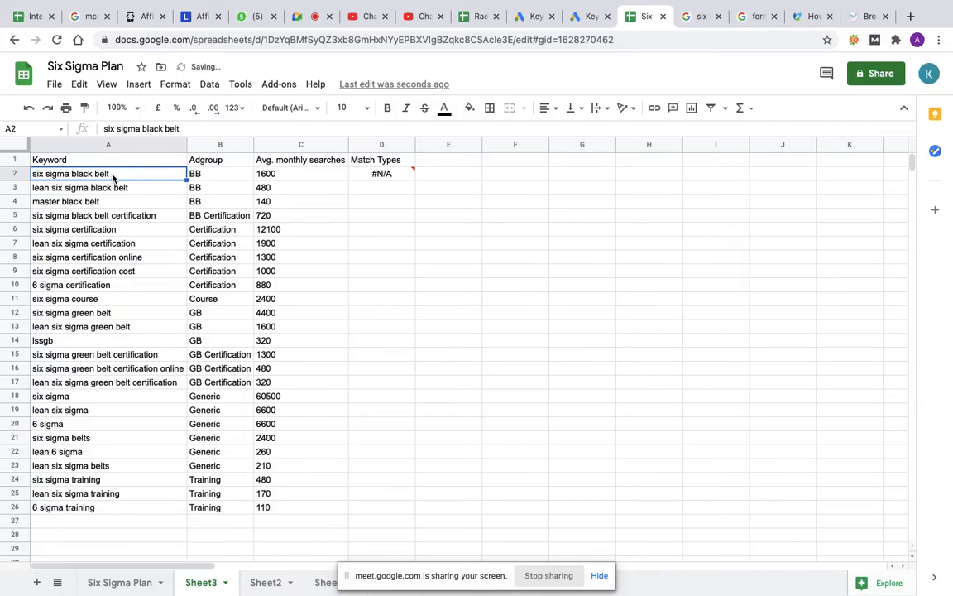
Step: Try to enter A2 inside the quotation marks of the SUBSTITUTE formula in D2
double_click(377, 174)
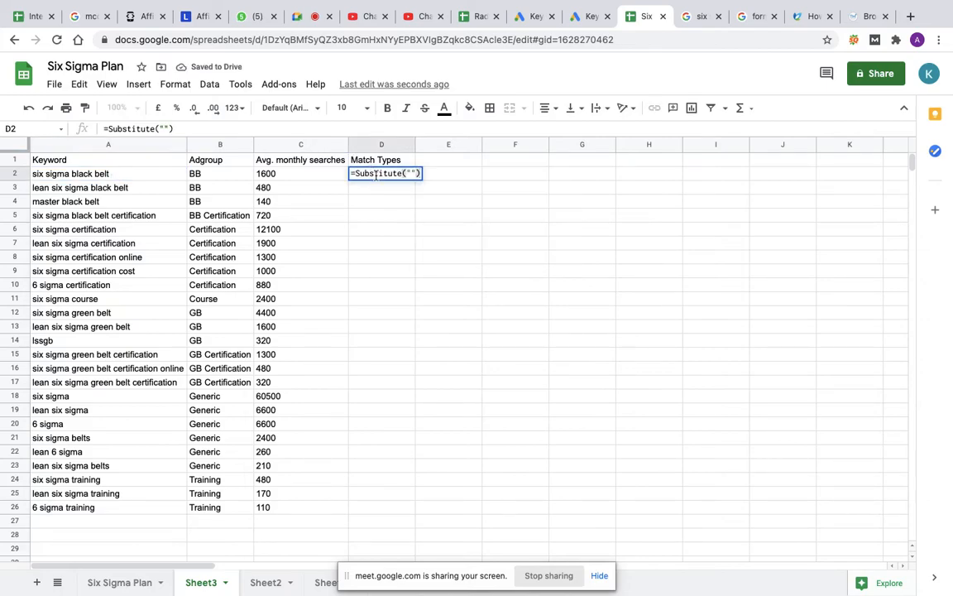
click(412, 173)
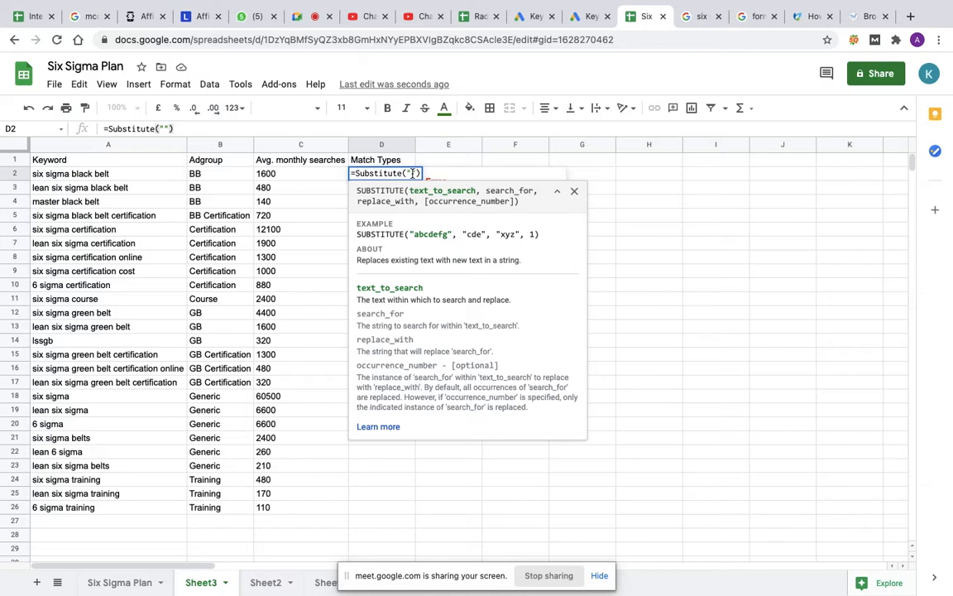
text(A2)
key(Right)
key(Left)
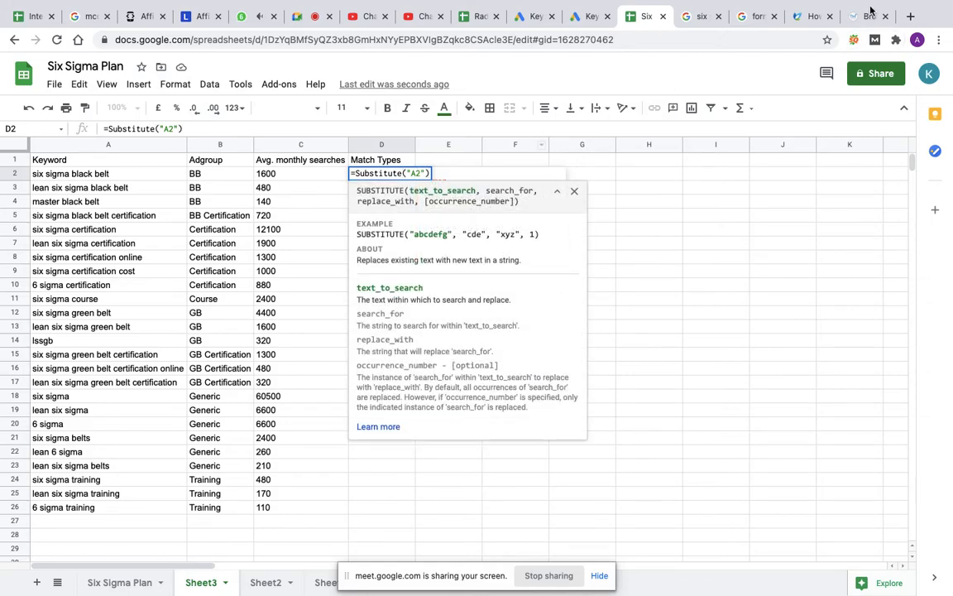
Step: Check the formula in the TM Blast article and remove the A2 text from between the quotation marks in D2
click(874, 16)
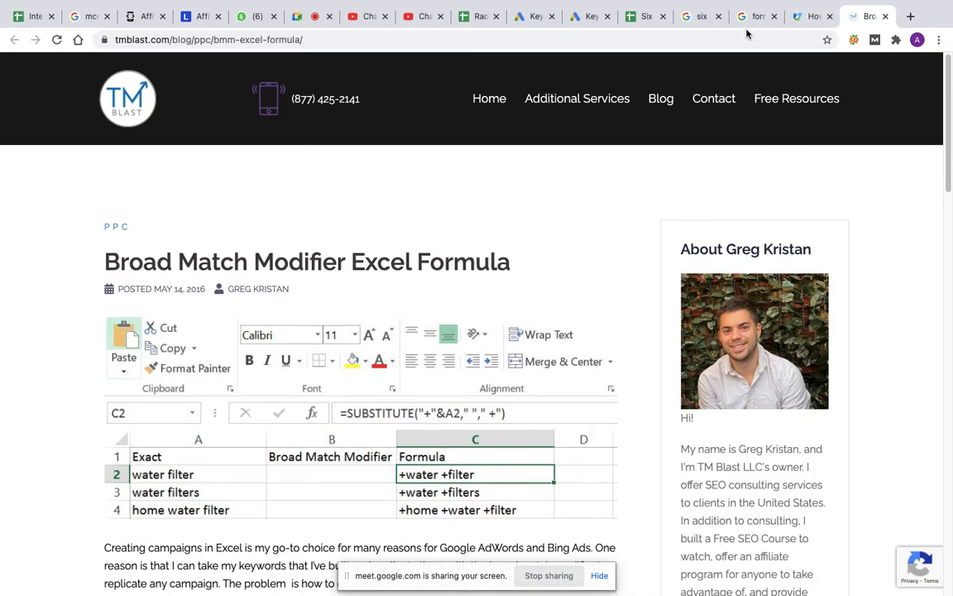
click(645, 16)
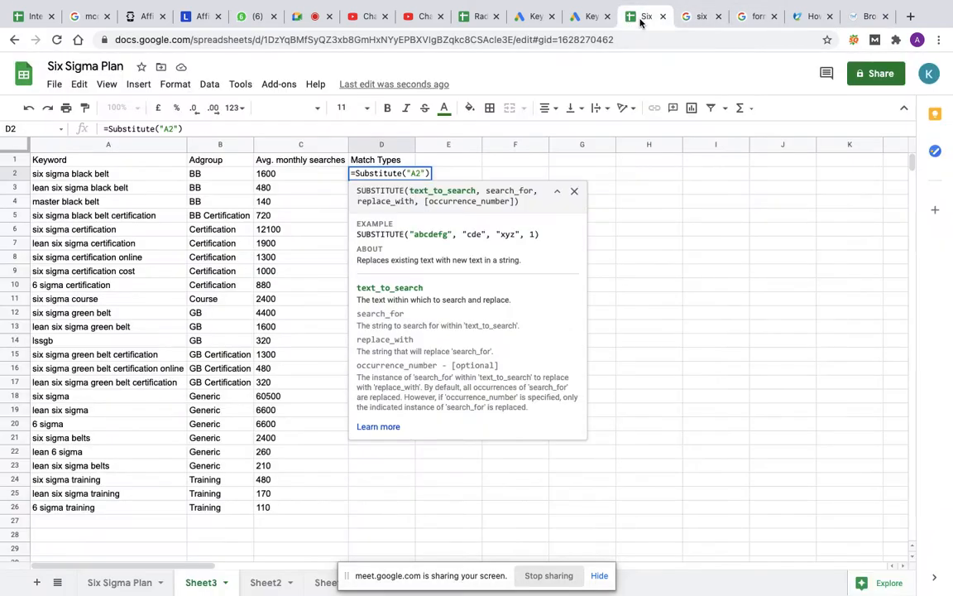
key(BackSpace)
key(BackSpace)
key(Return)
key(Down)
key(Down)
key(Down)
key(Down)
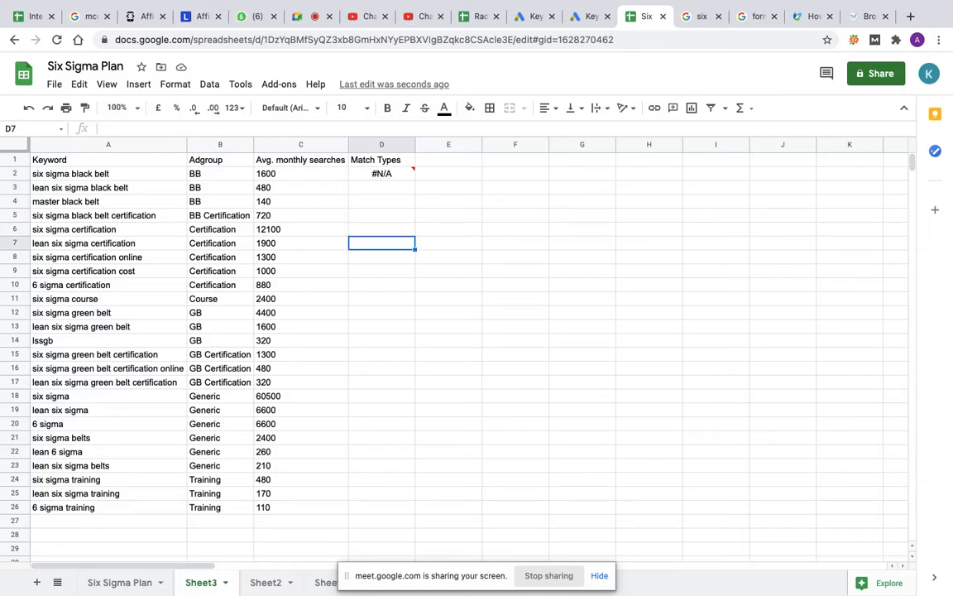
Step: Set the text to search in the D2 SUBSTITUTE formula to "+"&A2
double_click(389, 174)
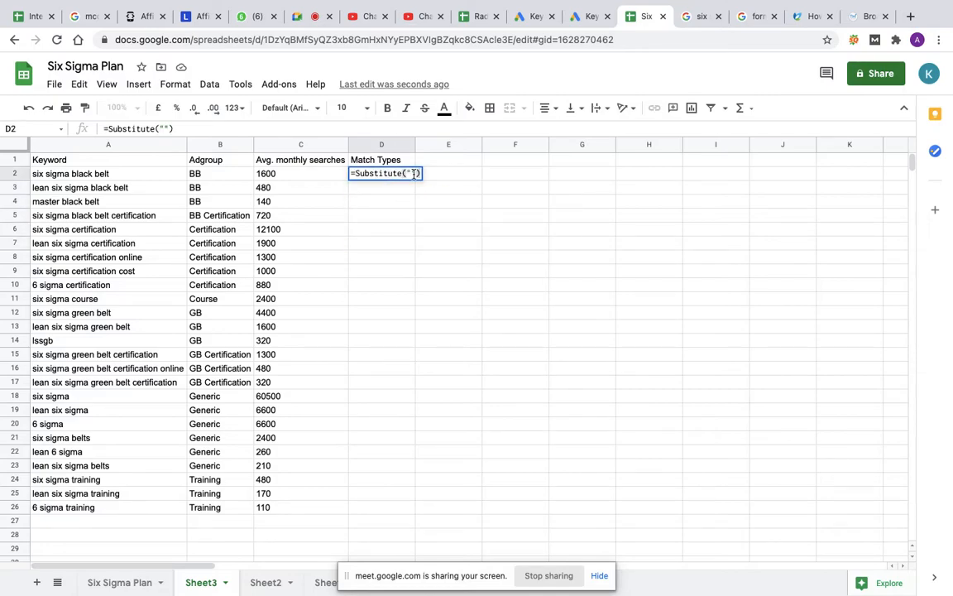
click(411, 173)
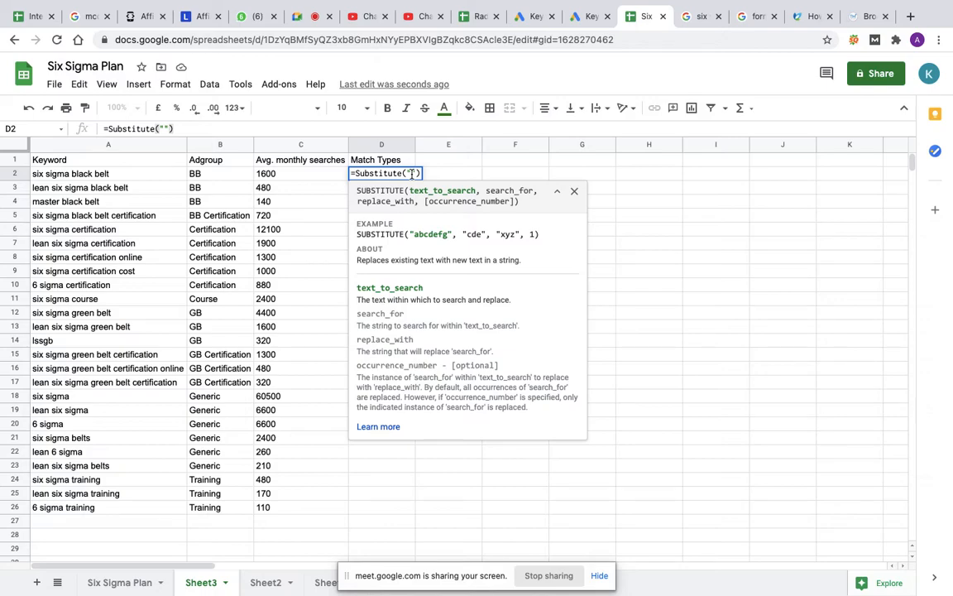
text(+)
key(Right)
text(&)
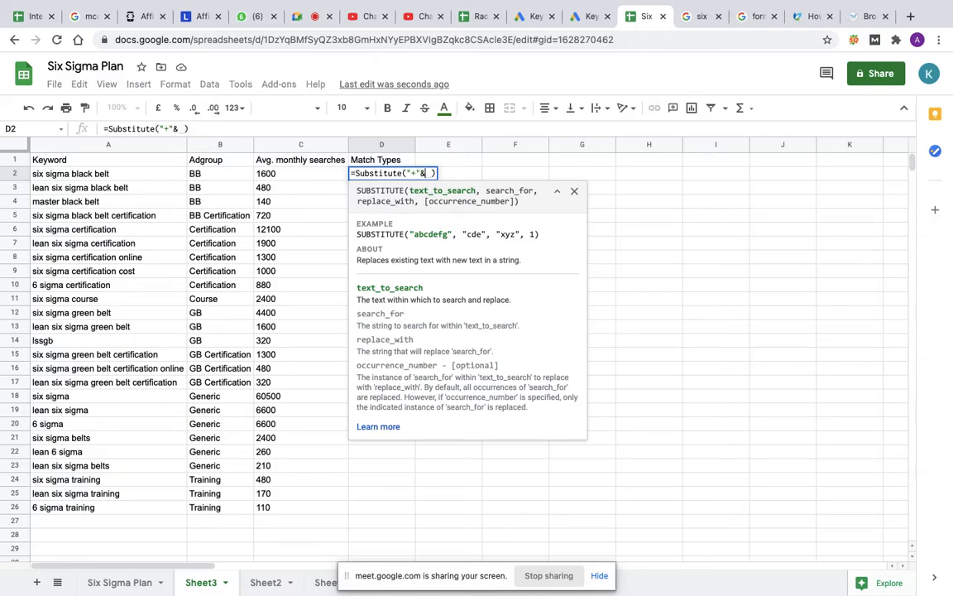
key(BackSpace)
text(A2)
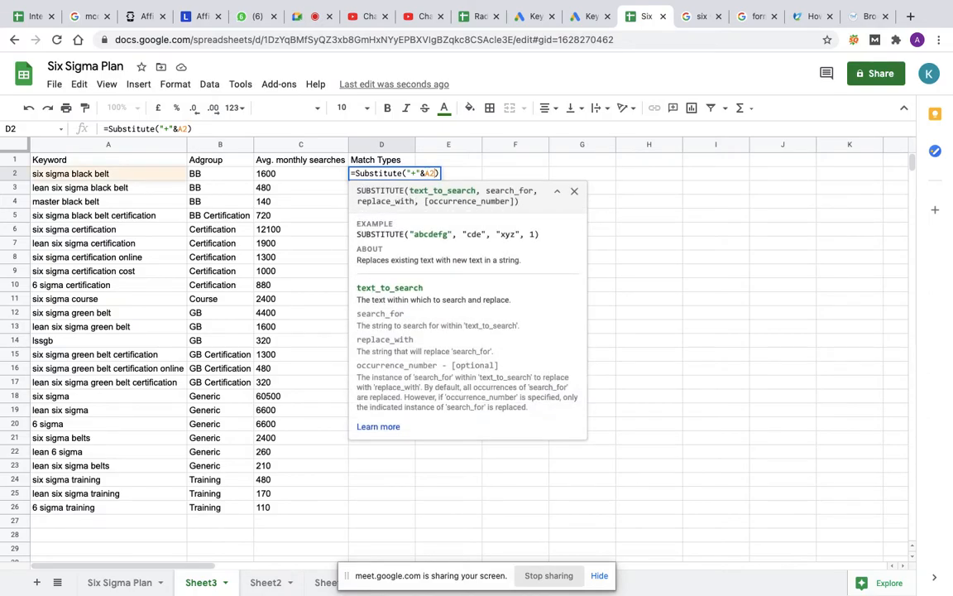
Step: Check the TM Blast article again and add a single space in quotation marks as the D2 formula's search string
click(863, 18)
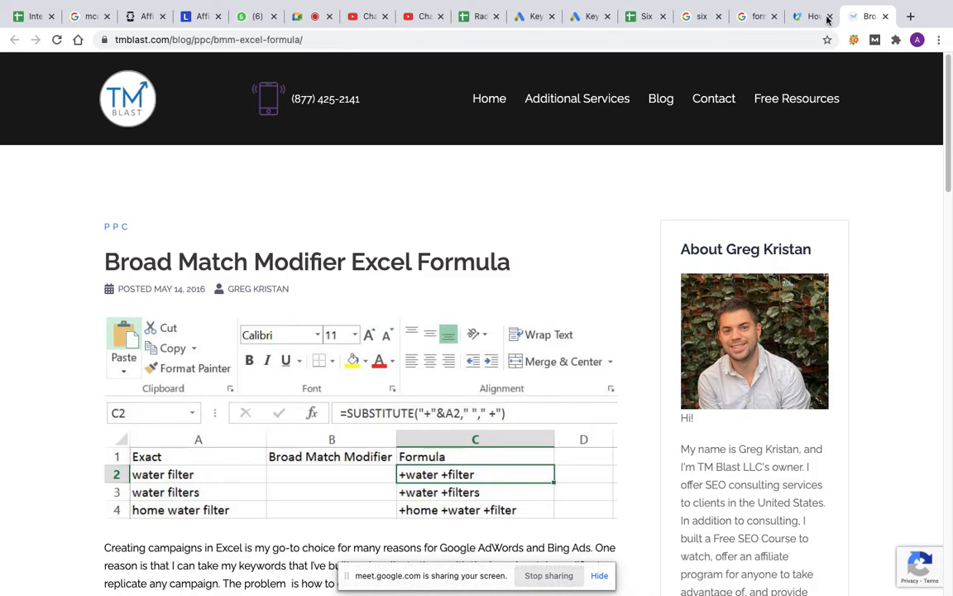
click(643, 18)
text(, )
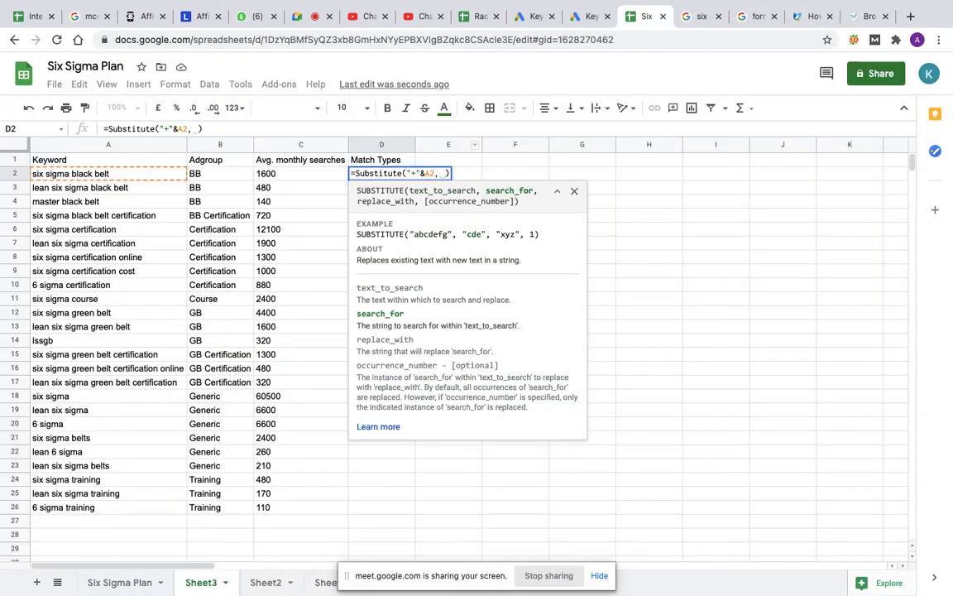
text("",)
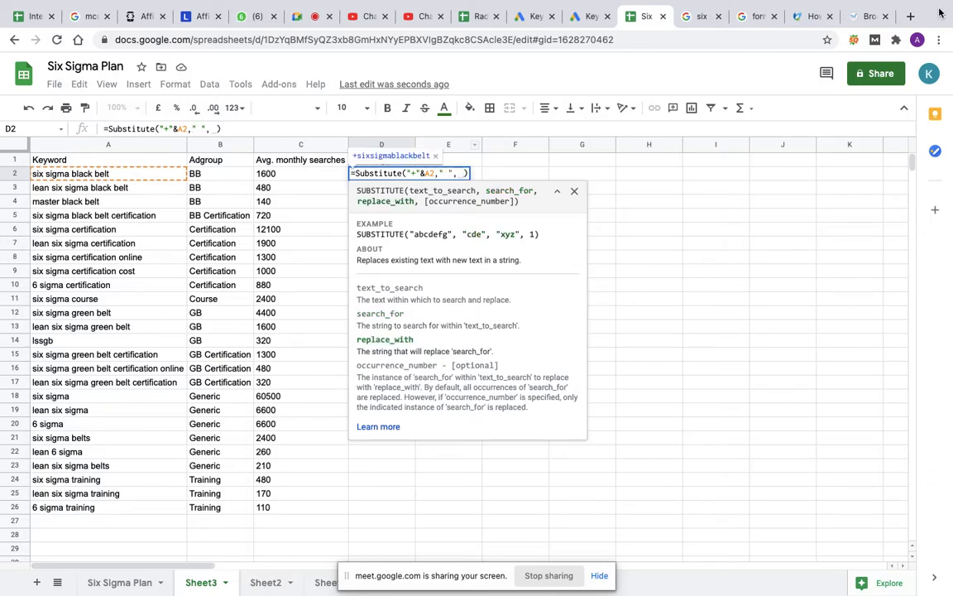
Step: Complete the D2 formula with " +" as the replacement text, following the article, and widen the Match Types column
click(861, 17)
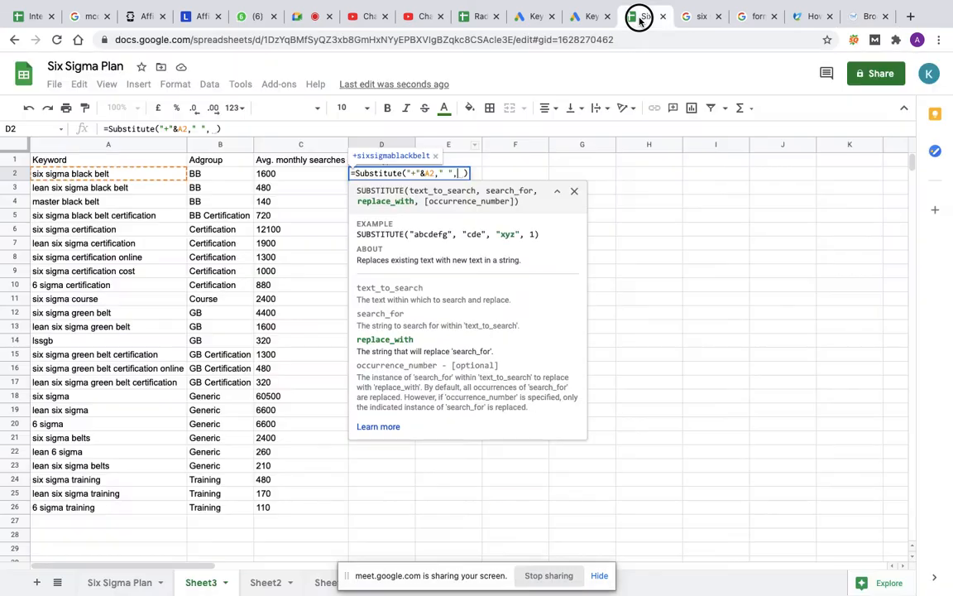
click(640, 18)
text(")
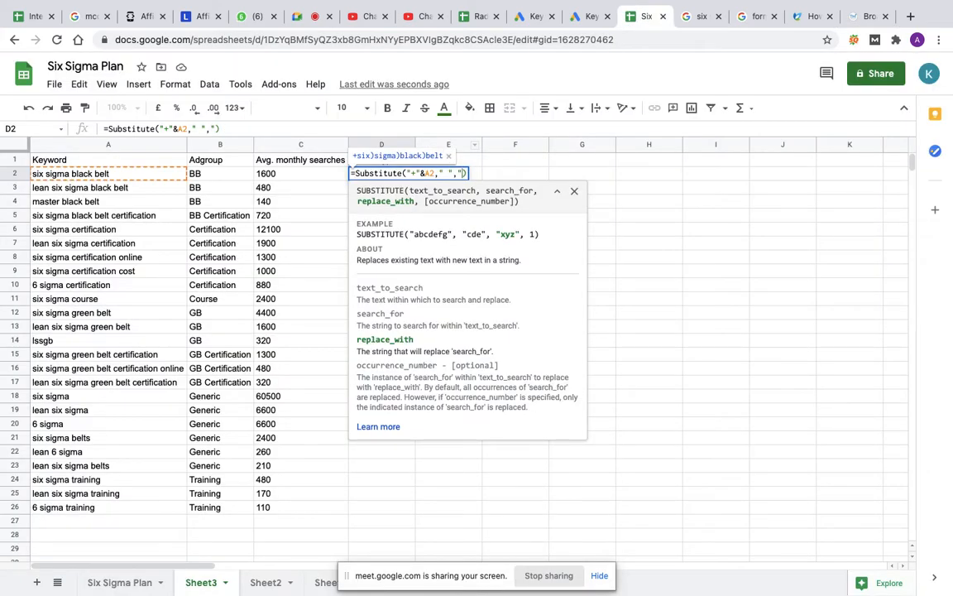
text( +)
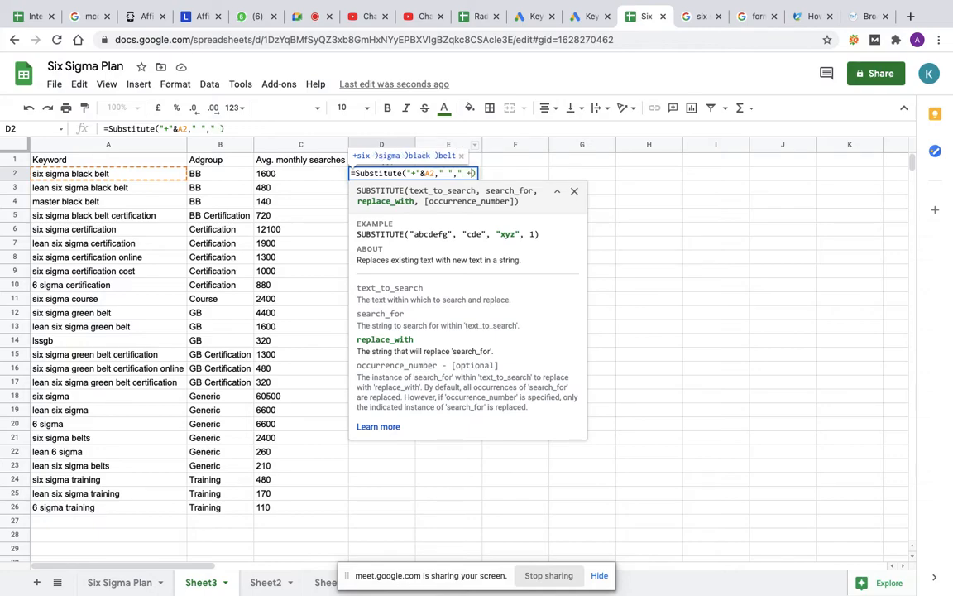
text(")
key(Return)
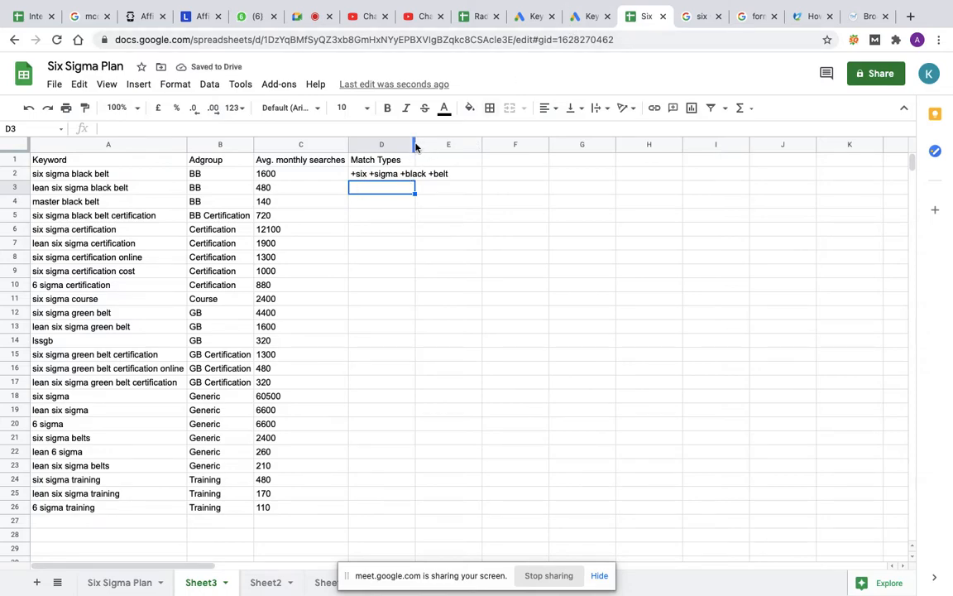
drag(414, 141, 483, 143)
click(389, 180)
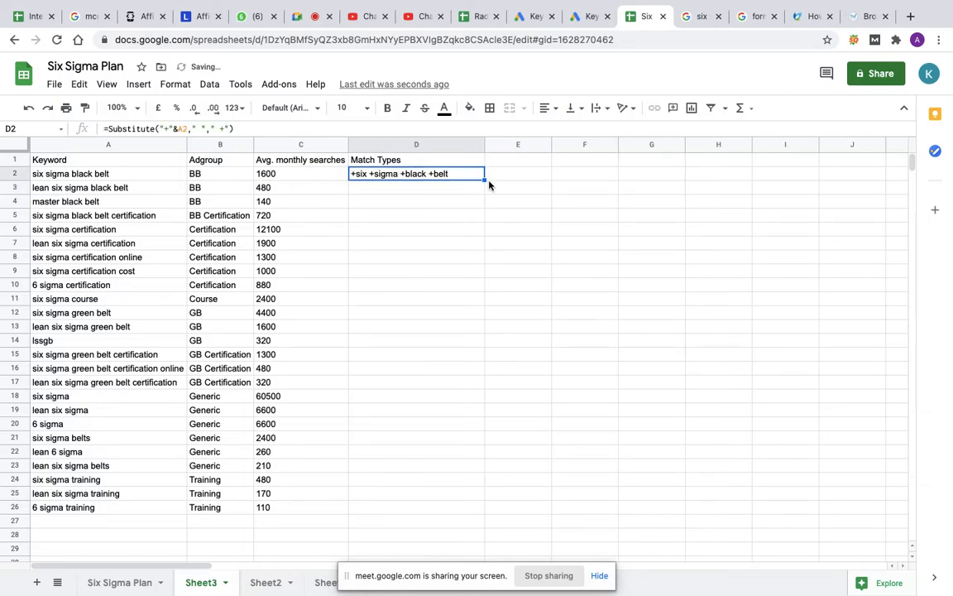
Step: Fill the D2 match type formula down through D26 and replace the formulas in D2:D26 with their values
drag(486, 180, 458, 511)
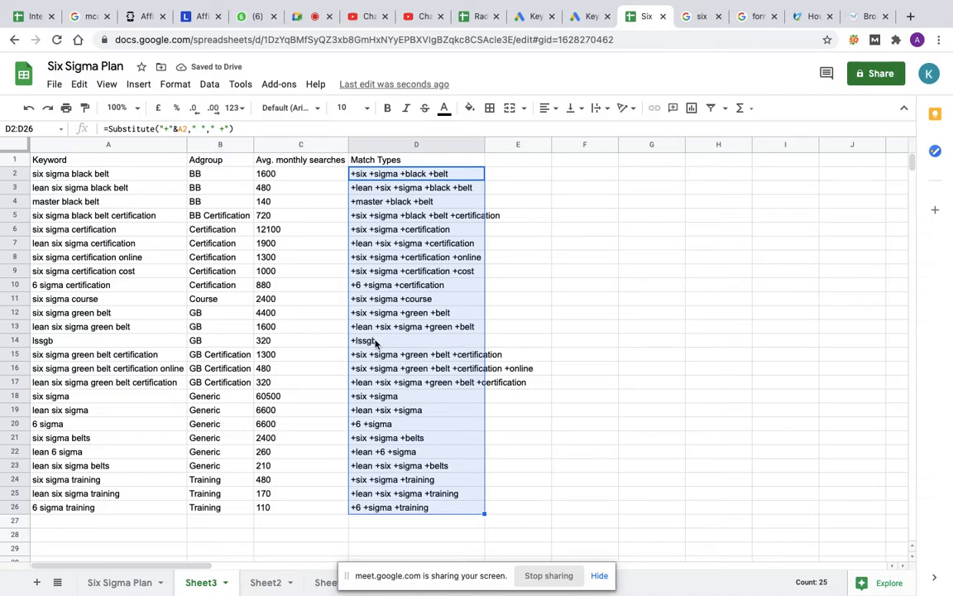
click(579, 328)
drag(418, 174, 439, 511)
key(ctrl+c)
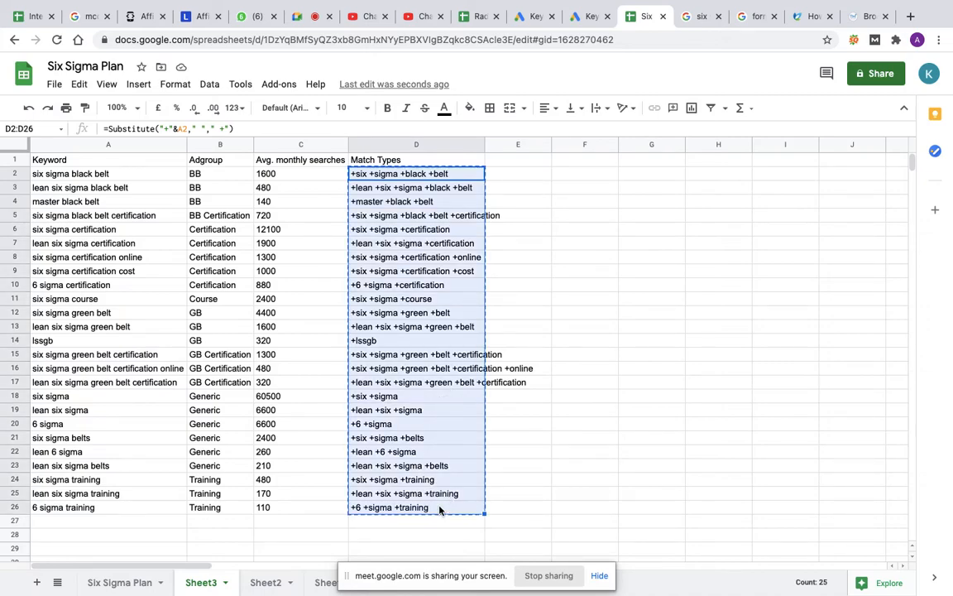
key(ctrl+shift+v)
click(530, 493)
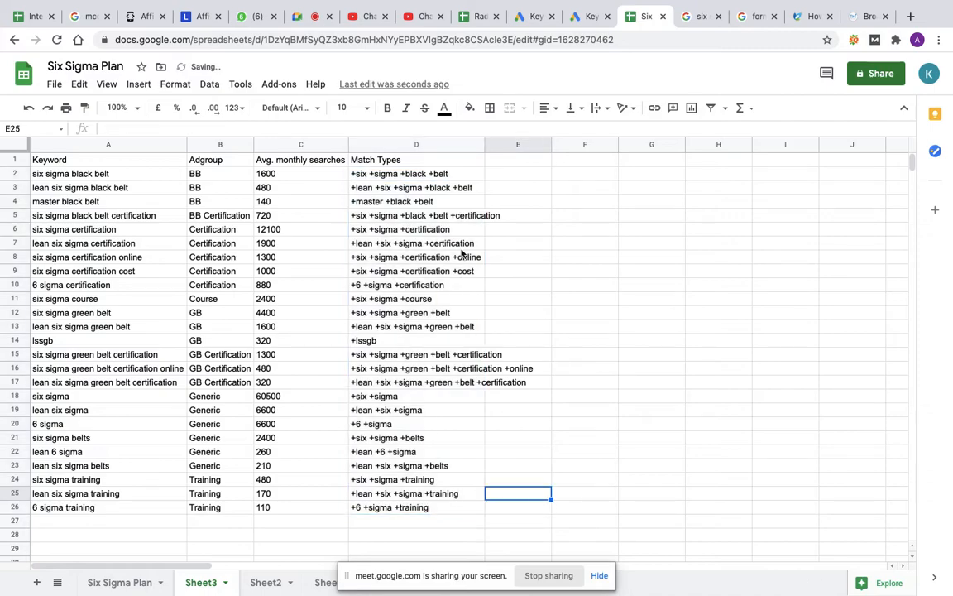
click(441, 175)
click(407, 257)
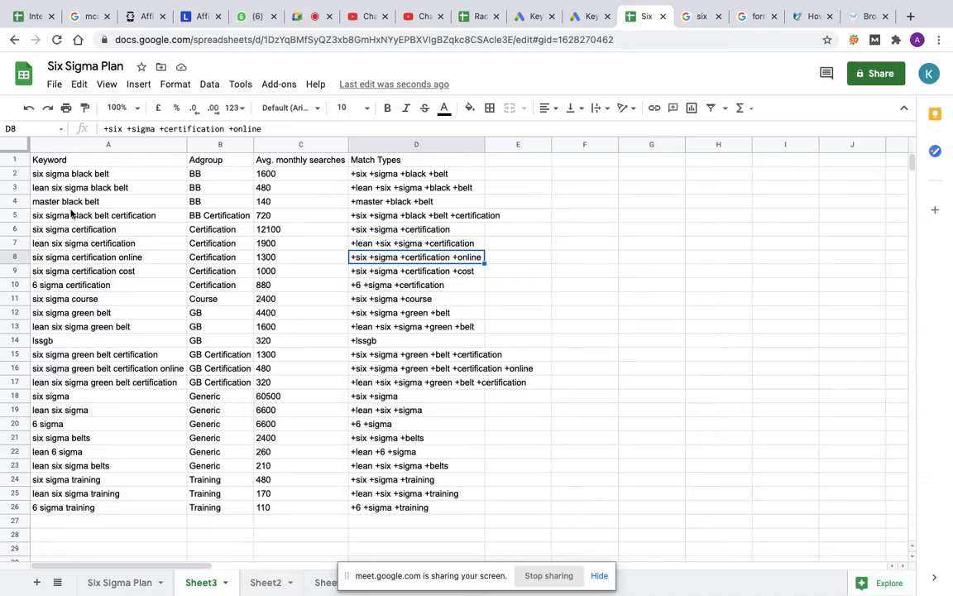
Step: Turn the D4 match type into phrase match by copying its keyword from column A and enclosing it in quotes: "master black belt"
click(384, 204)
click(108, 205)
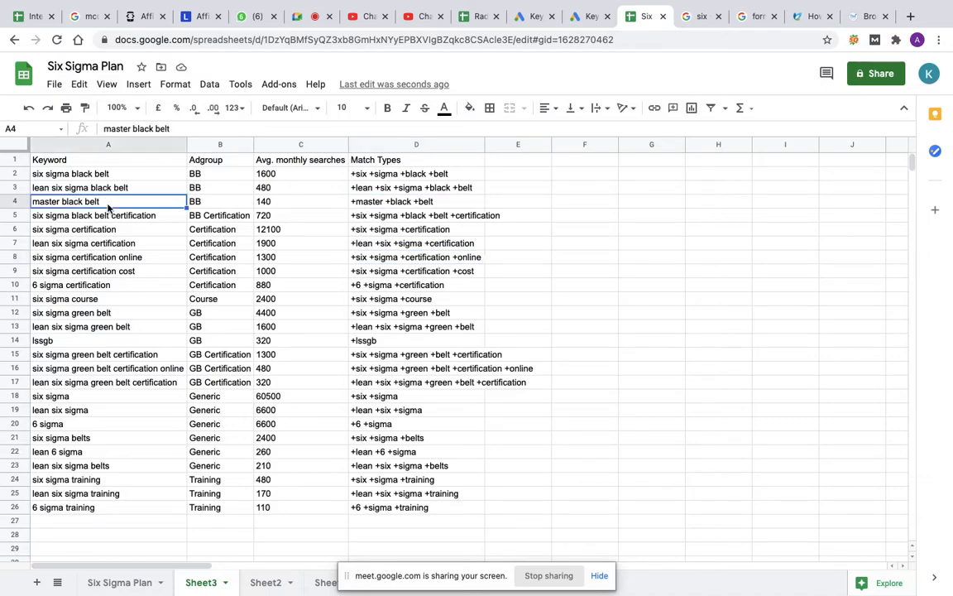
key(ctrl+c)
click(374, 199)
key(ctrl+v)
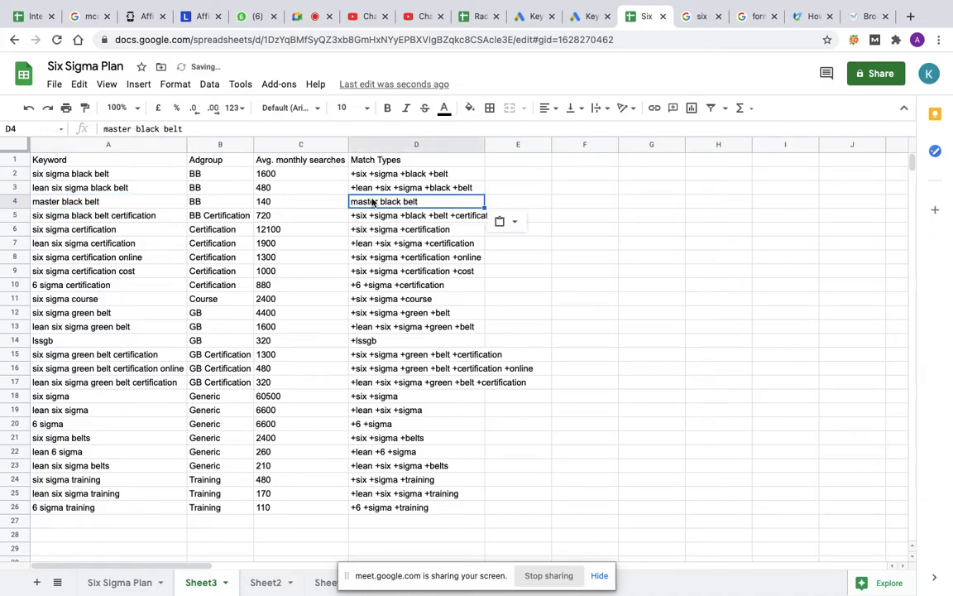
double_click(351, 202)
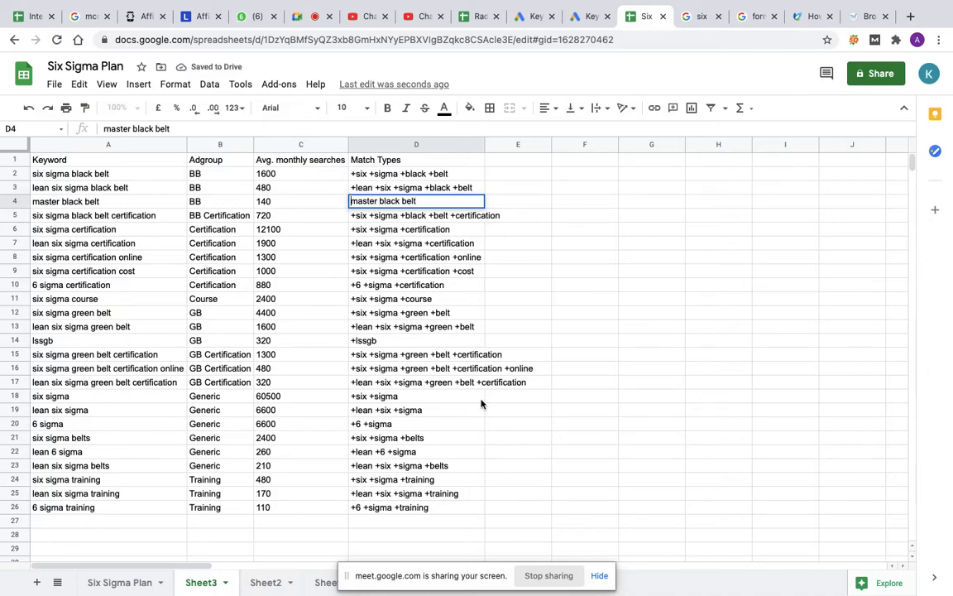
text(")
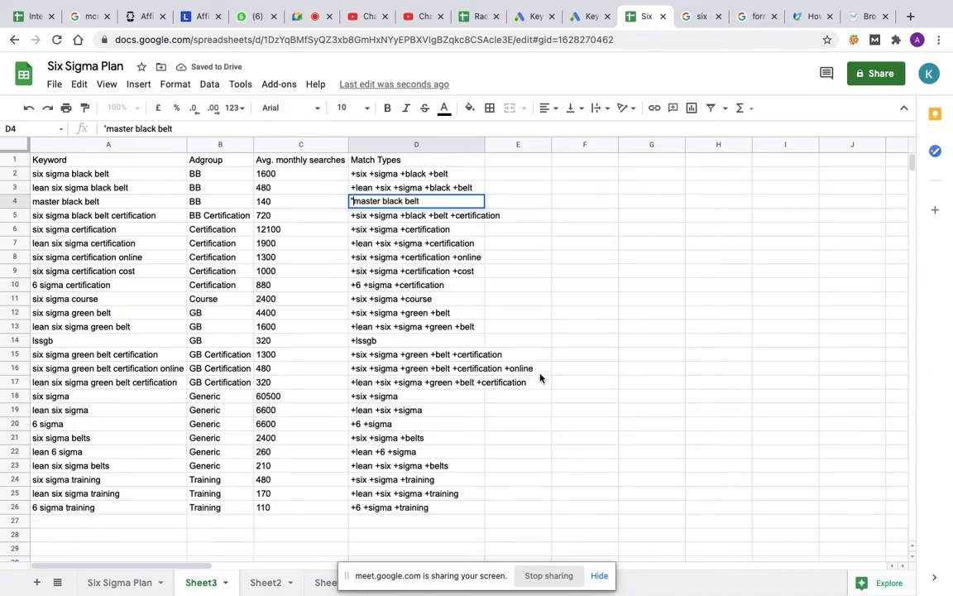
click(427, 202)
text(")
key(Return)
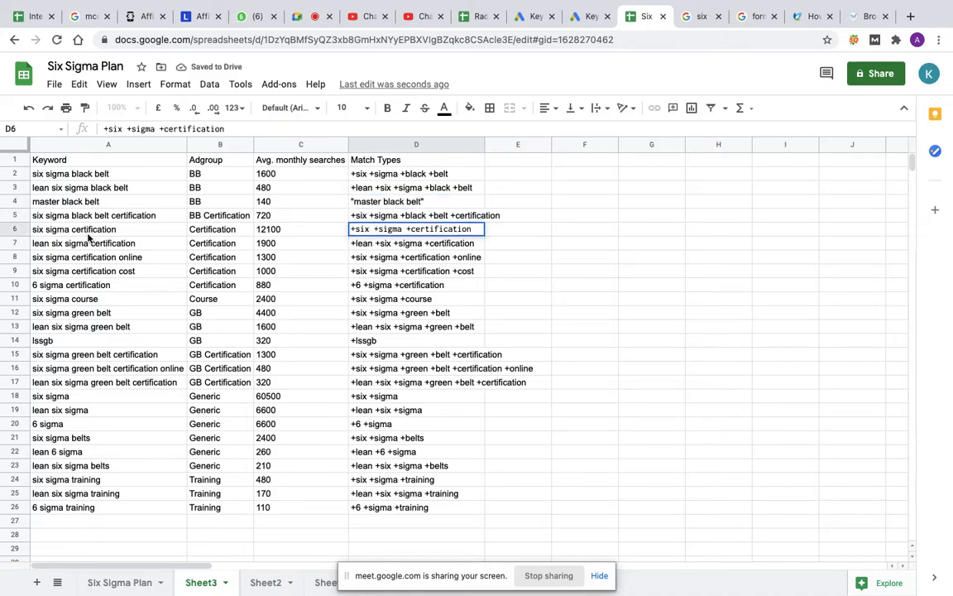
Step: Replace the D6 match type with its column A keyword enclosed in quotation marks: "six sigma certification"
click(86, 234)
key(ctrl+c)
click(367, 235)
key(ctrl+v)
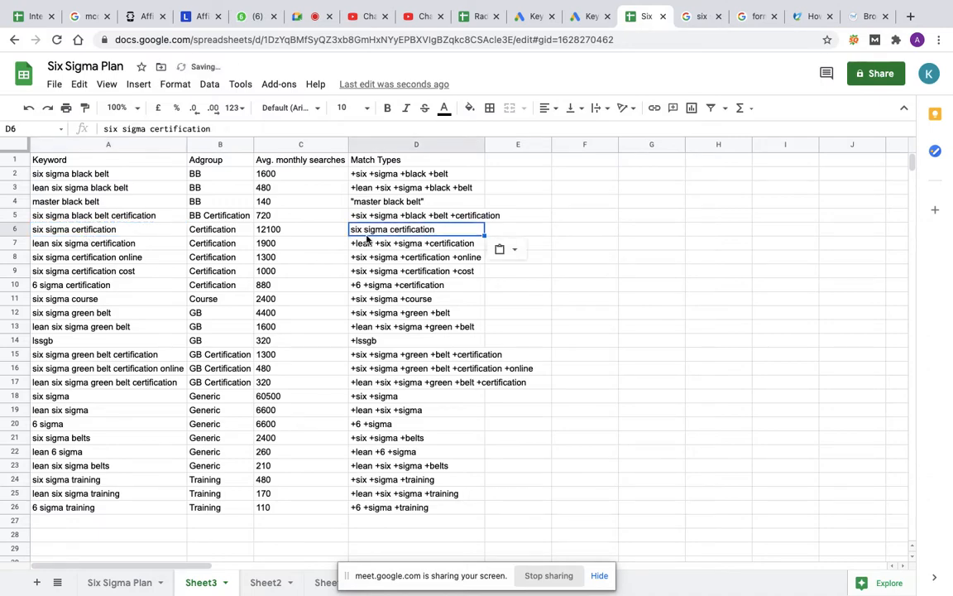
double_click(447, 231)
text(")
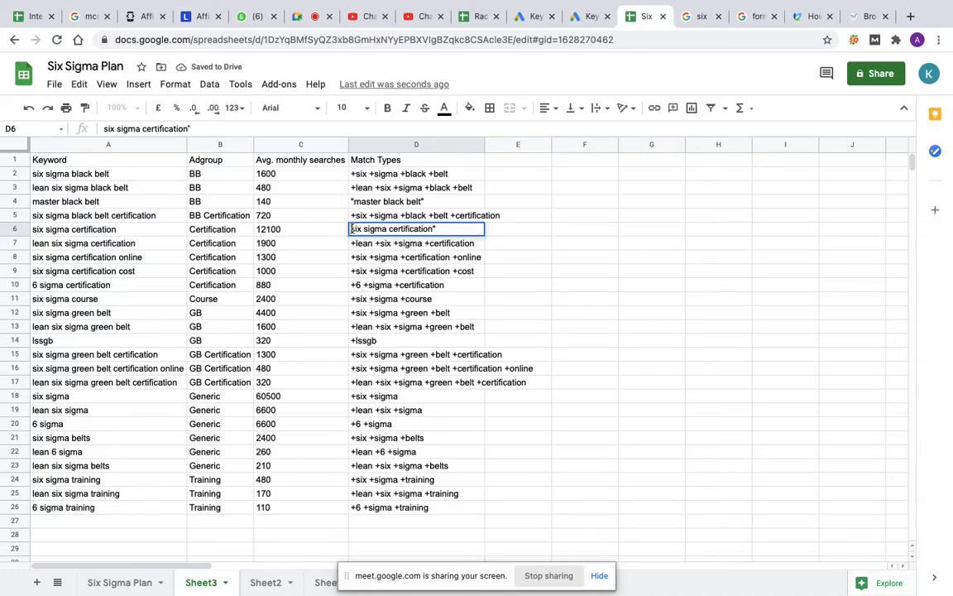
click(353, 228)
text(")
click(576, 288)
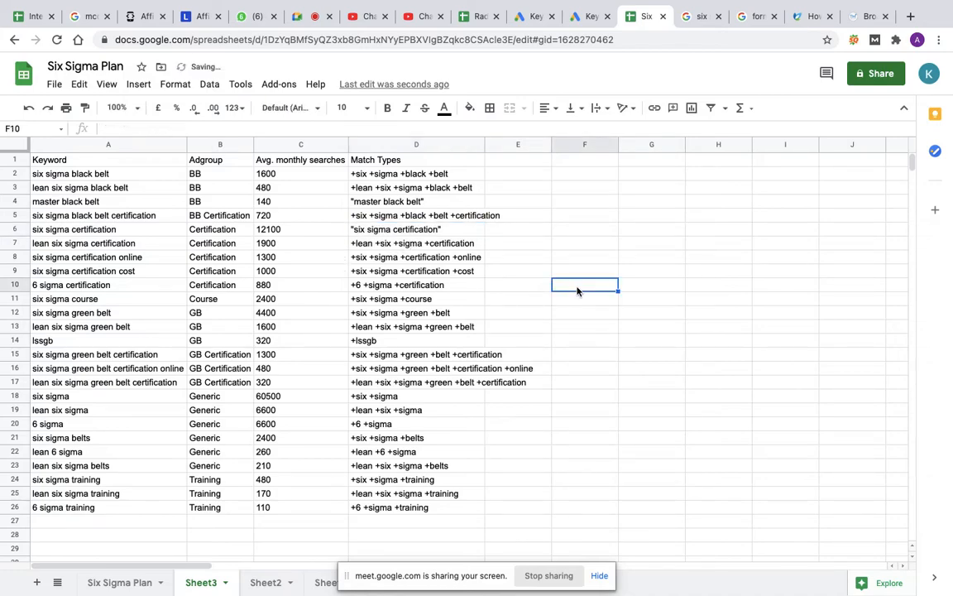
Step: Make D10 a phrase match by pasting its column A keyword and adding quotation marks: "6 sigma certification"
click(396, 286)
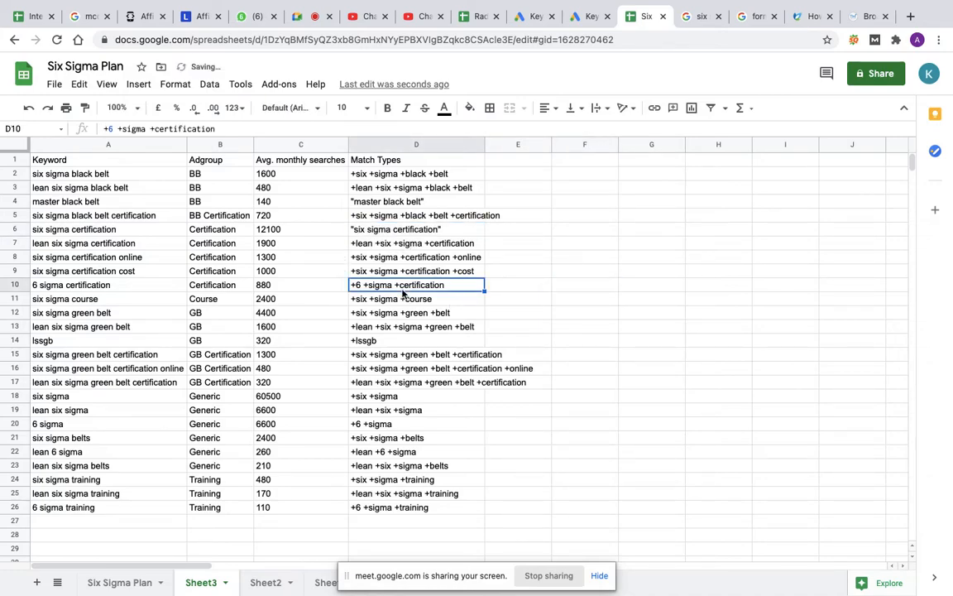
click(123, 287)
key(ctrl+c)
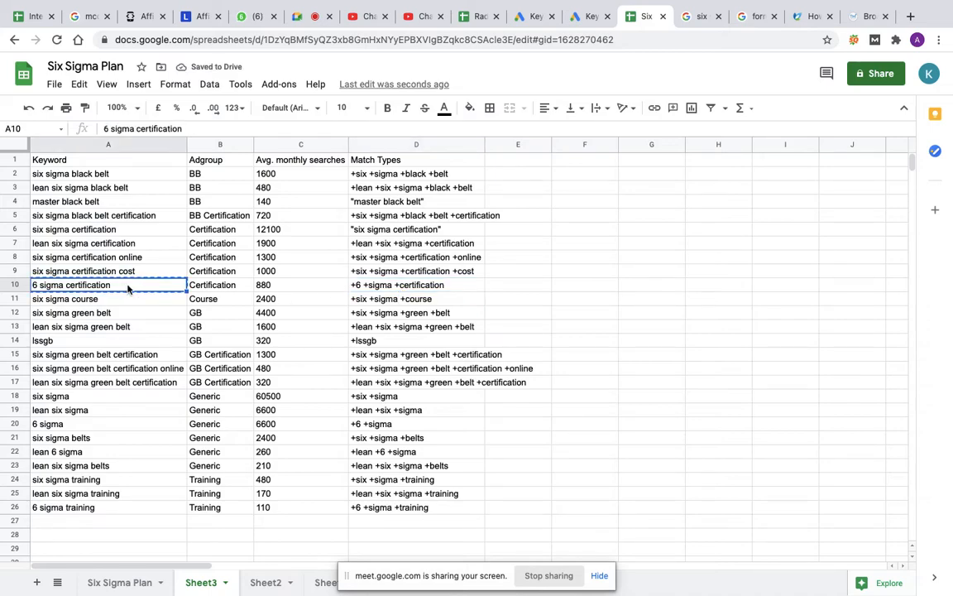
click(384, 288)
key(ctrl+v)
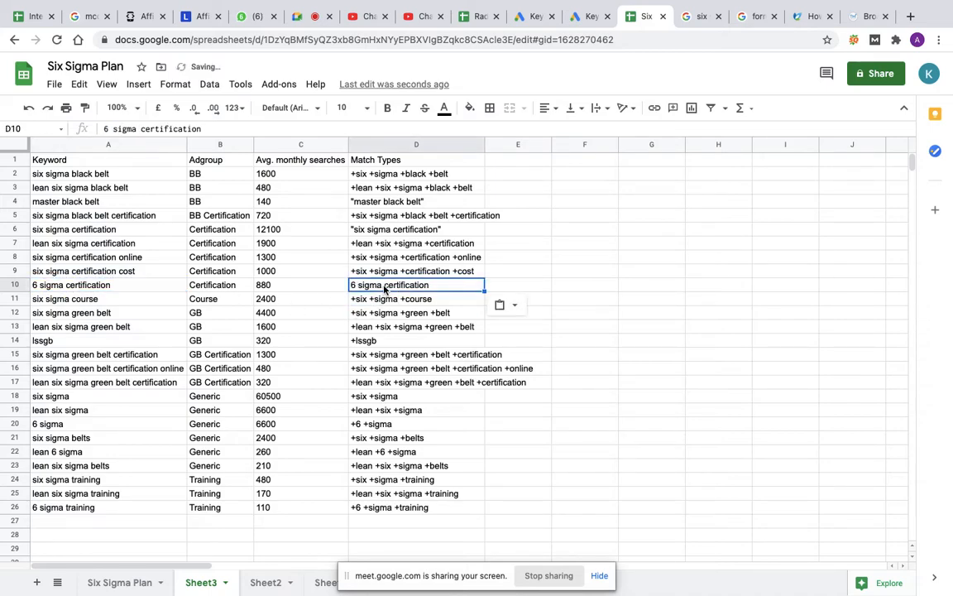
double_click(446, 288)
text(")
click(353, 283)
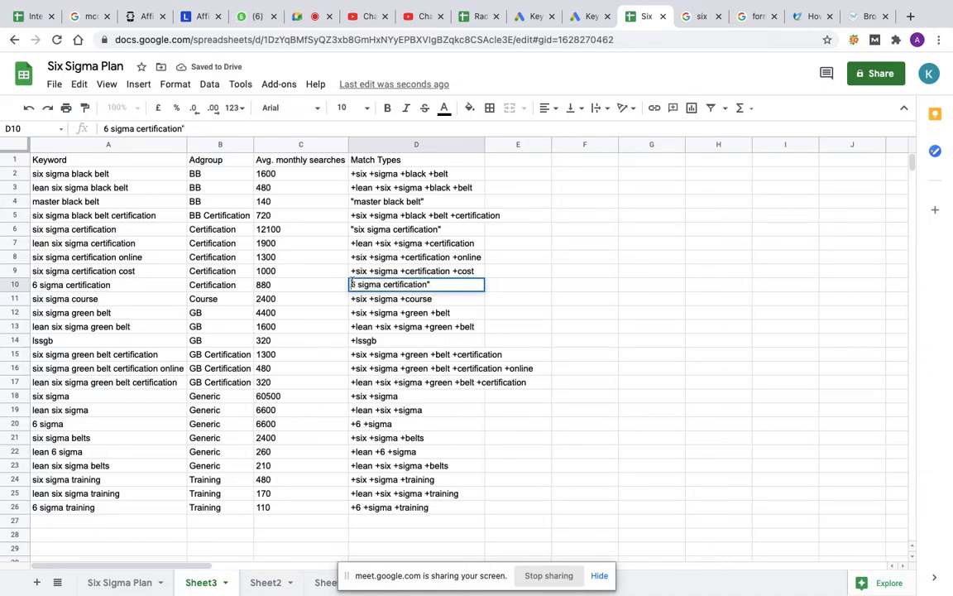
text(")
click(540, 303)
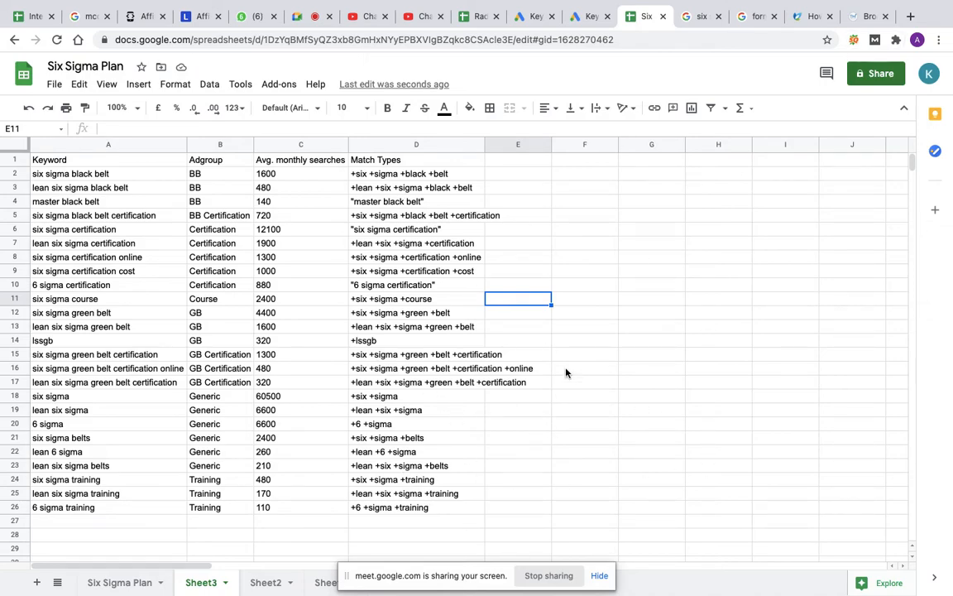
click(128, 175)
drag(128, 177, 447, 515)
Step: Switch to Google Ads, resume the Six Sigma-India-Search draft campaign, and save its settings to continue to ad group setup
mouse_move(703, 1)
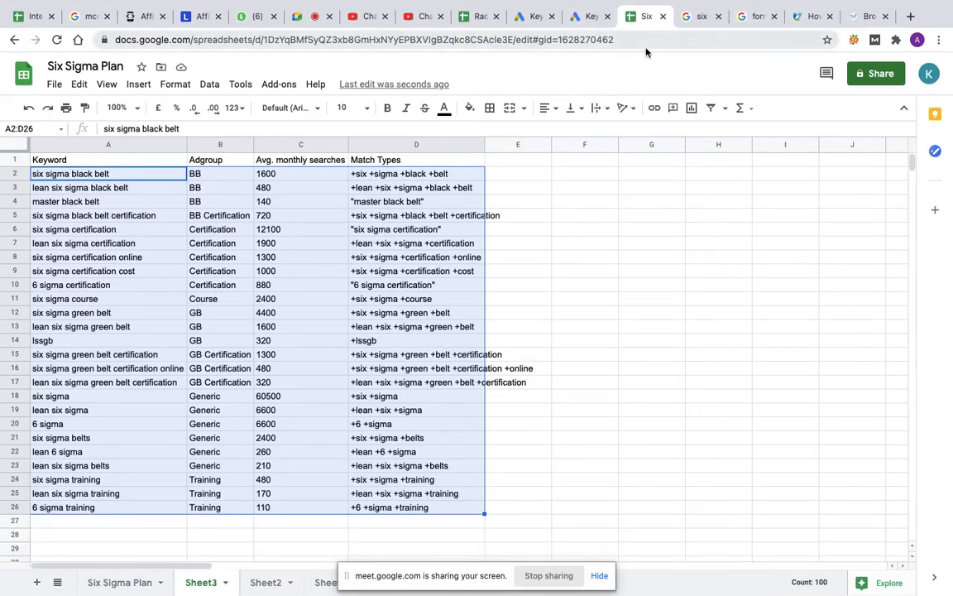
click(528, 18)
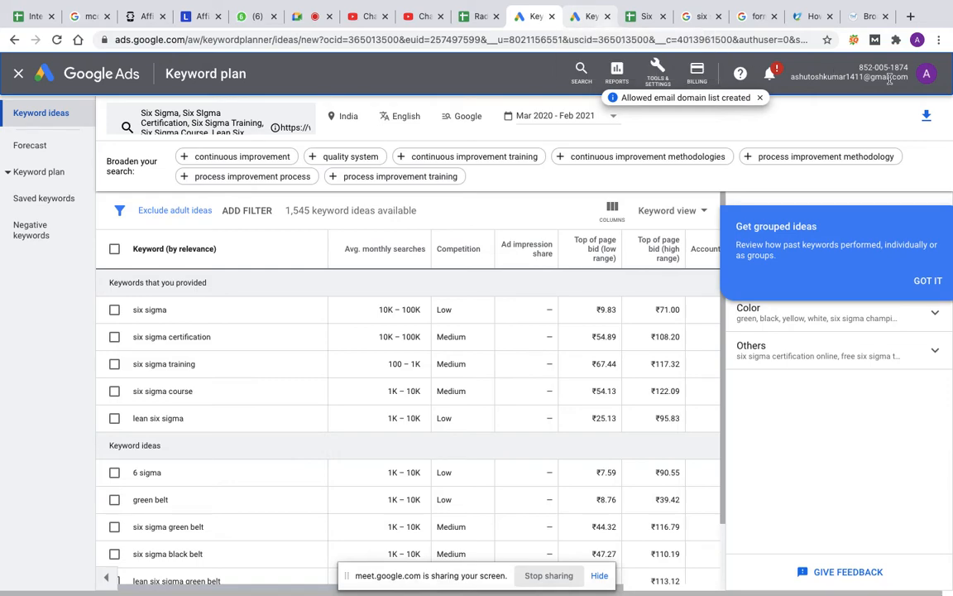
click(113, 78)
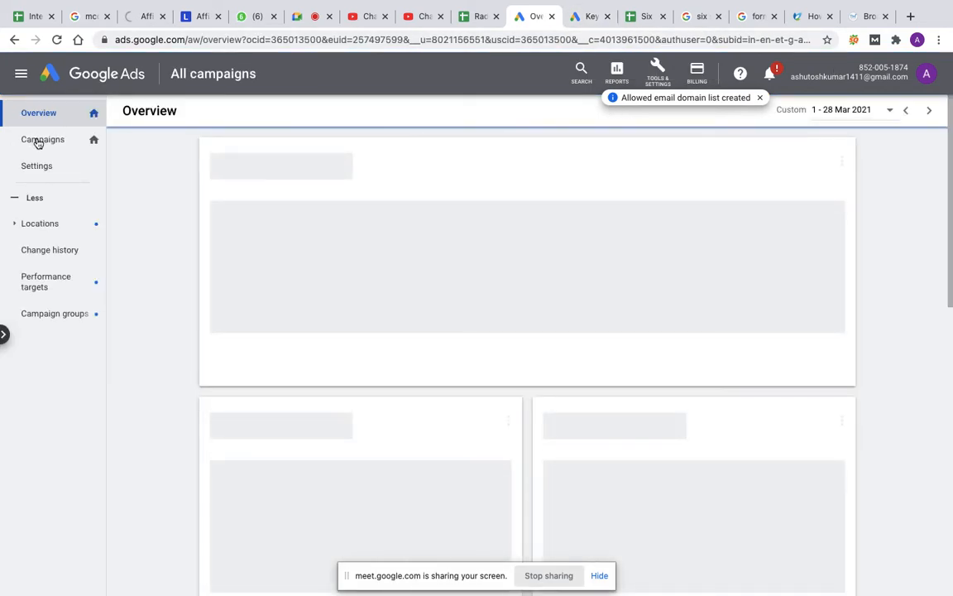
click(38, 141)
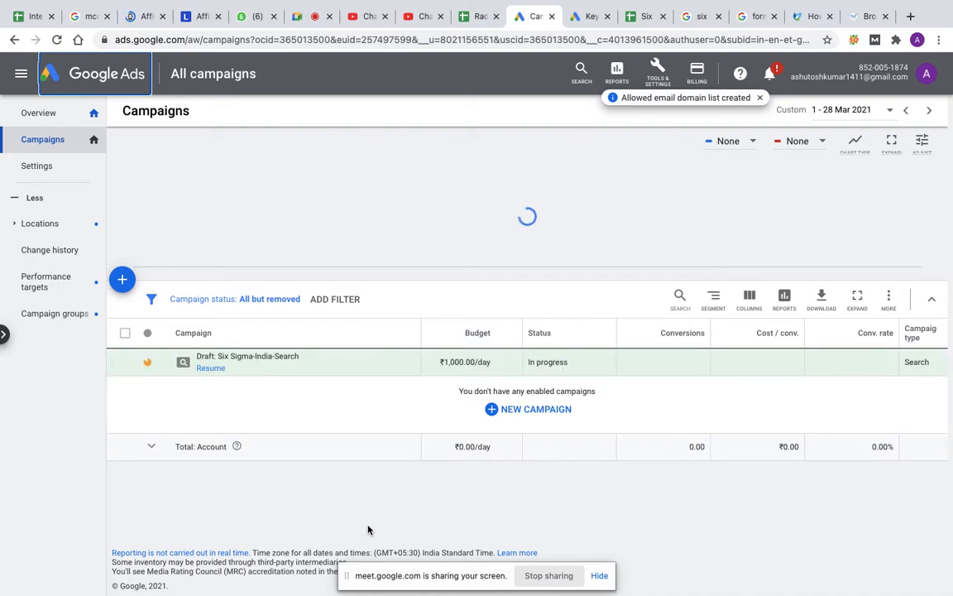
click(206, 372)
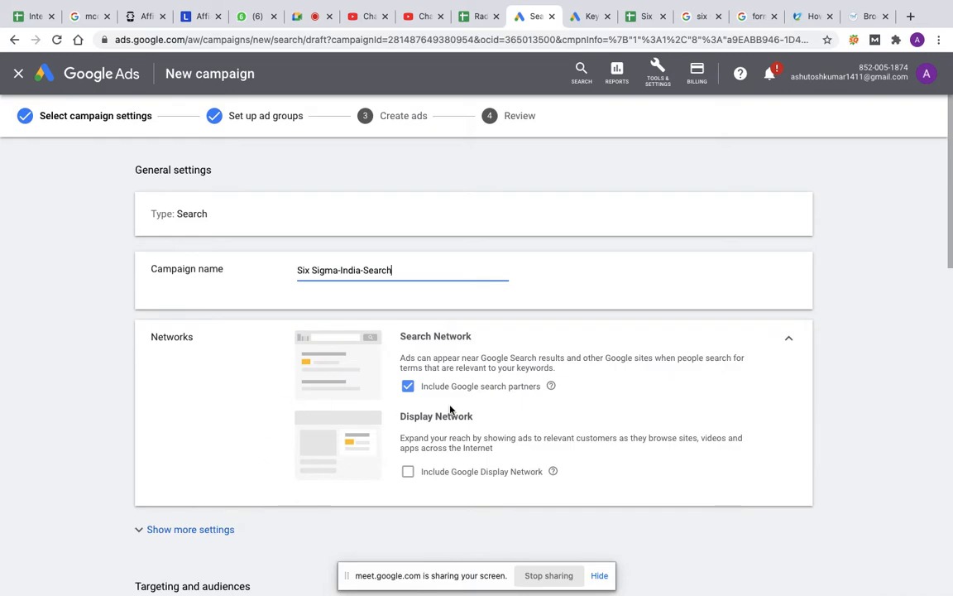
scroll(509, 431, down, 10)
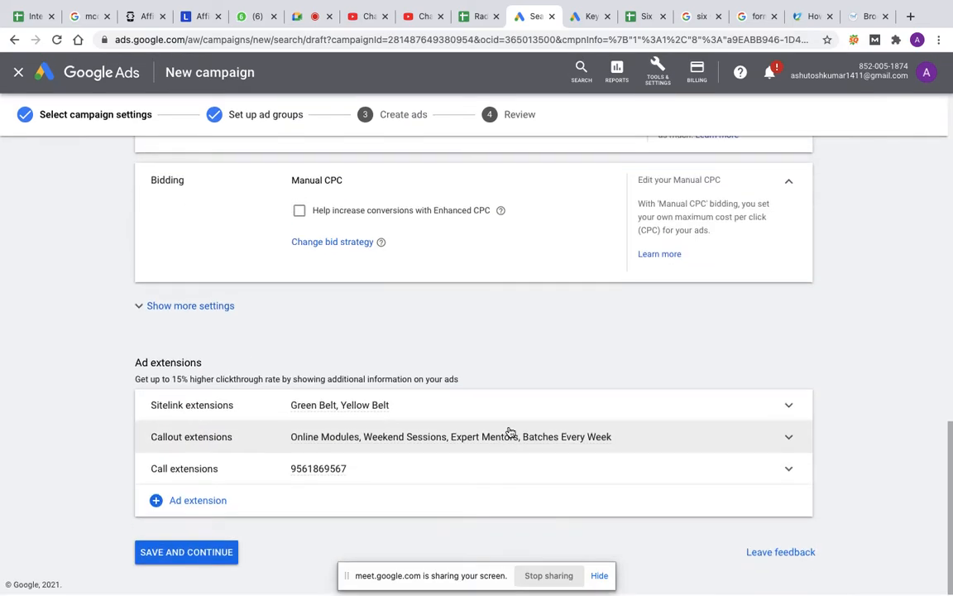
click(197, 559)
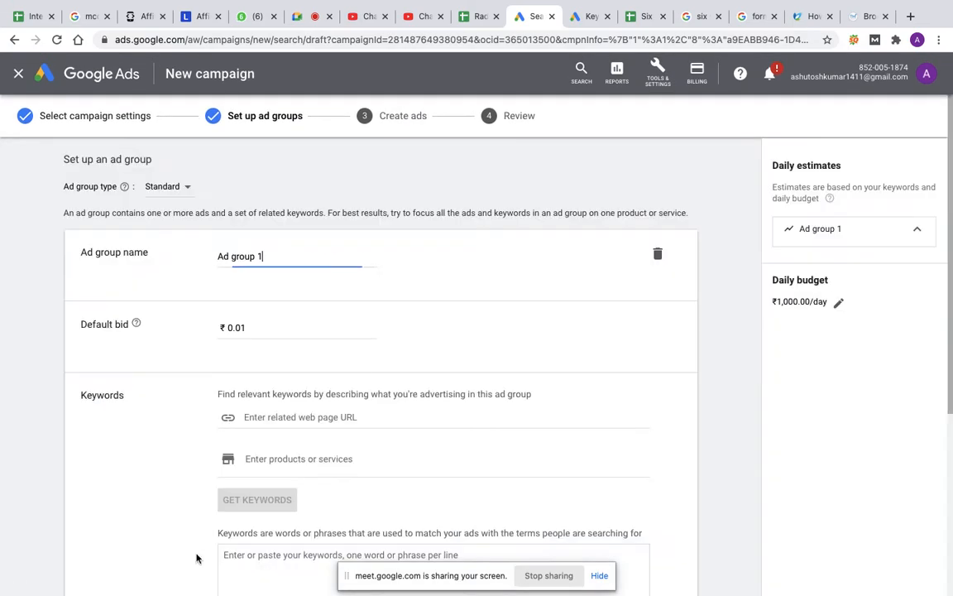
Step: Rename the first ad group as BB, checking the ad group names in the Six Sigma Plan sheet
triple_click(266, 256)
key(BackSpace)
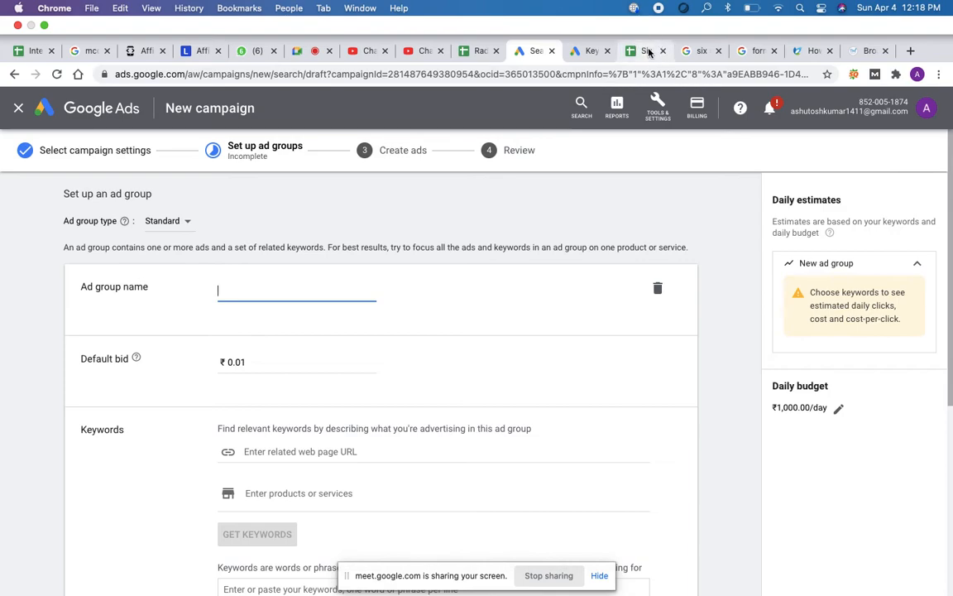
click(646, 51)
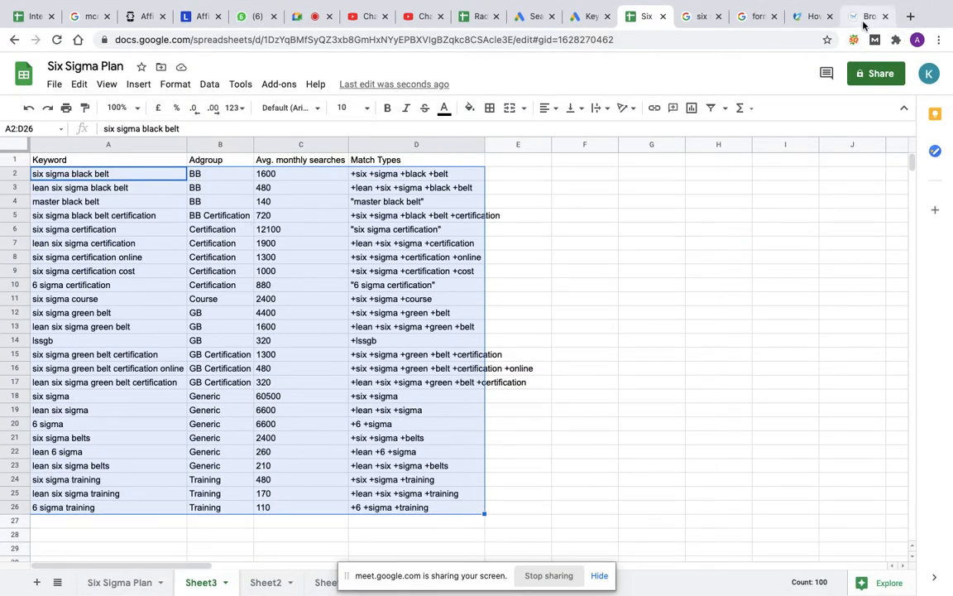
click(530, 19)
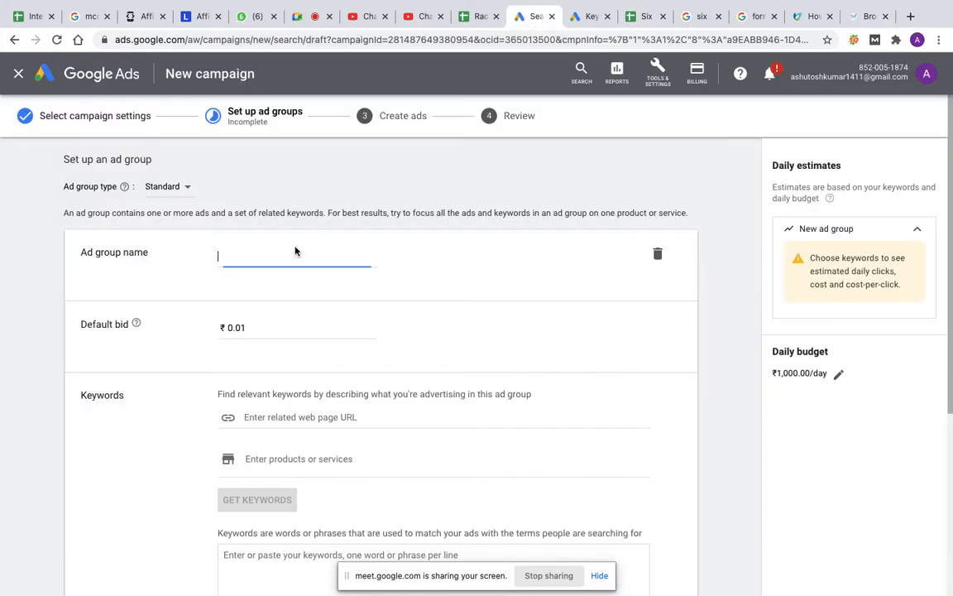
text(BB)
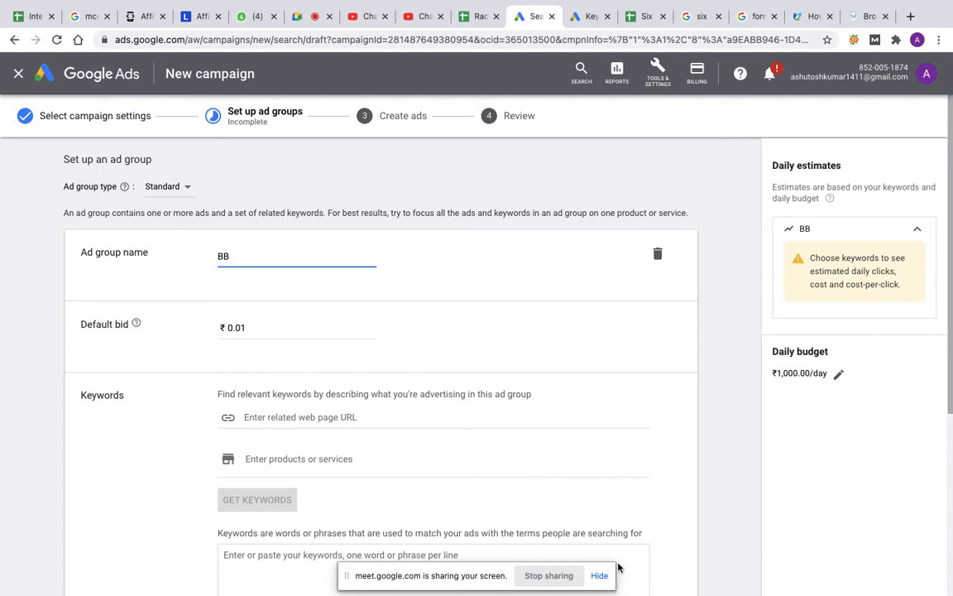
Step: Set the default bid of the BB ad group to ₹215
click(256, 328)
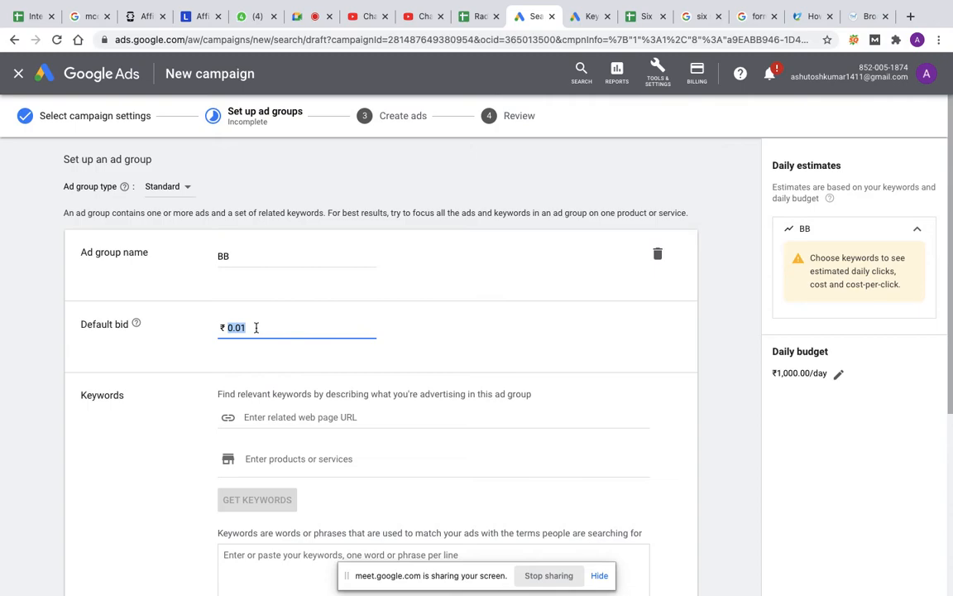
text(215)
Step: Copy the three BB match type keywords in D2:D4 of the Six Sigma Plan sheet into the BB ad group's keywords
scroll(335, 436, down, 2)
scroll(335, 432, down, 2)
click(259, 334)
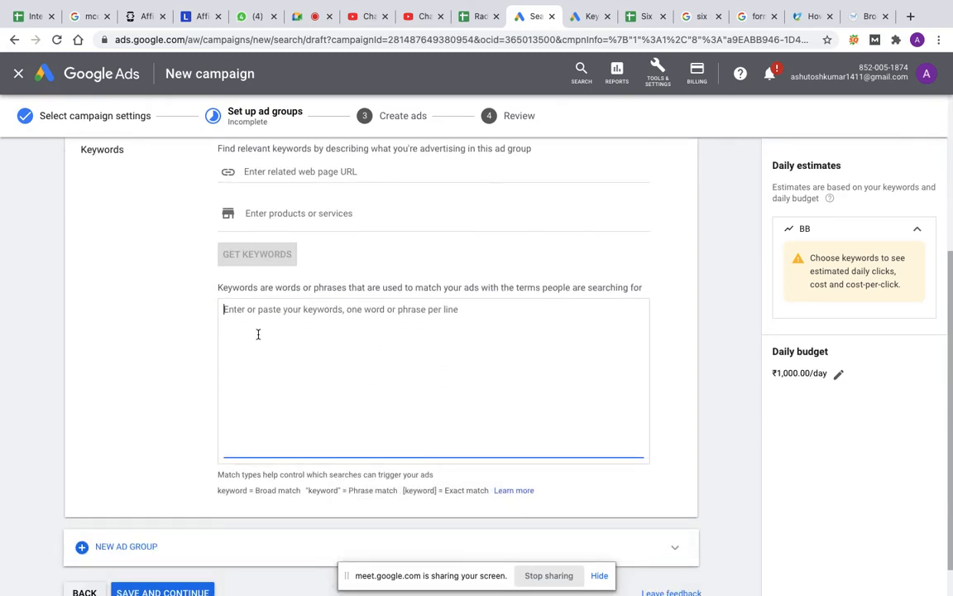
click(636, 18)
click(315, 202)
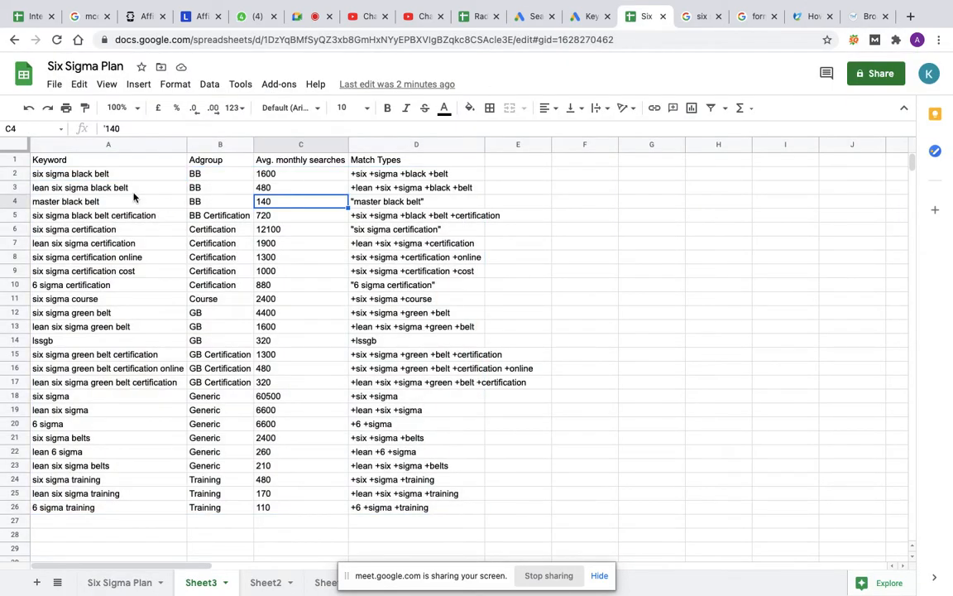
drag(128, 175, 127, 200)
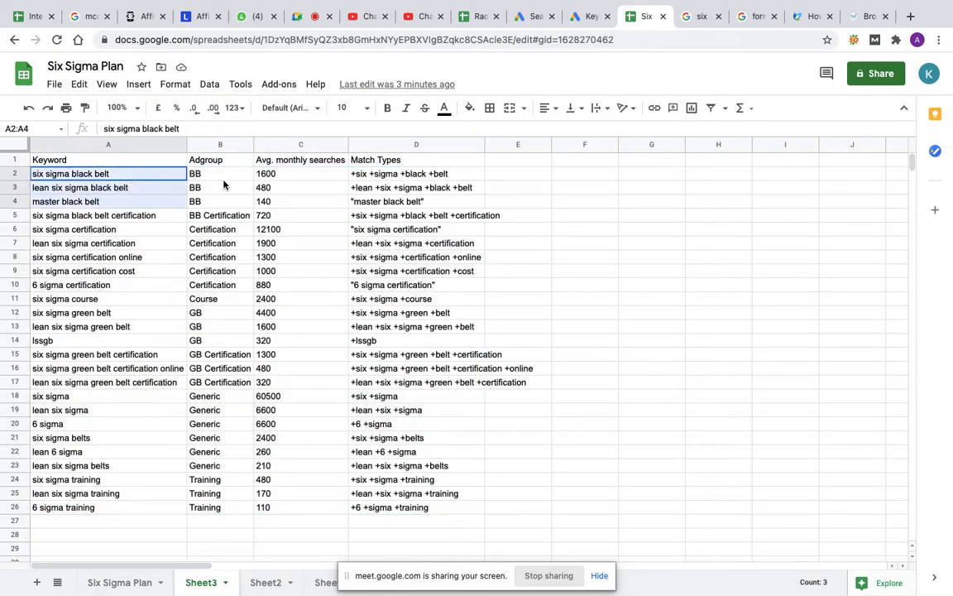
click(519, 203)
drag(461, 173, 463, 207)
key(super+c)
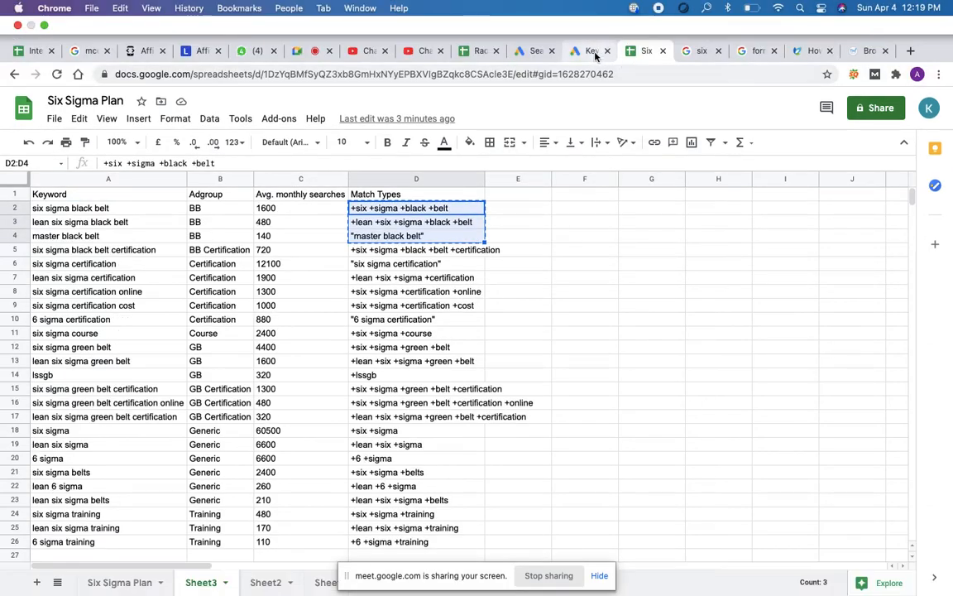
click(536, 53)
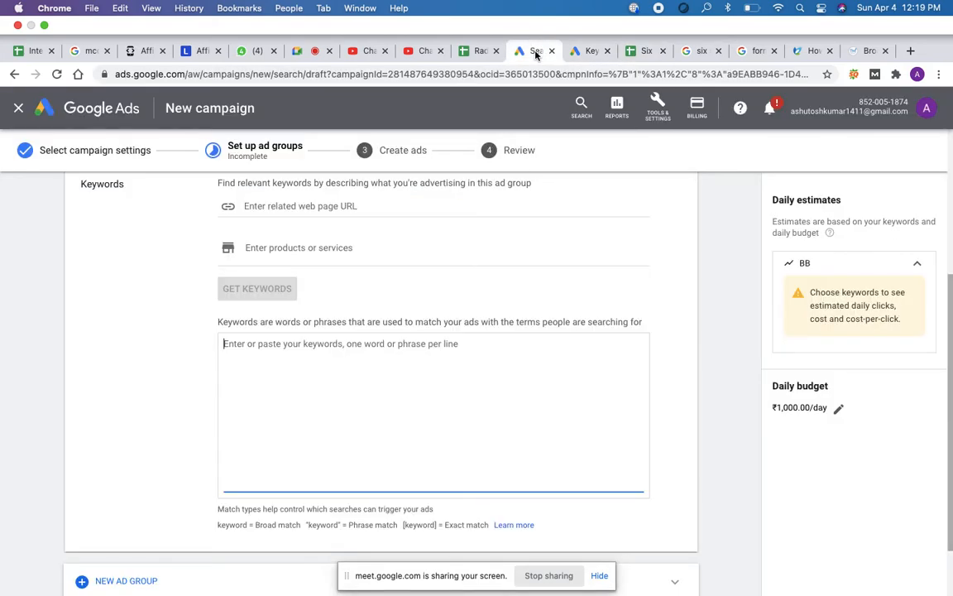
key(super+v)
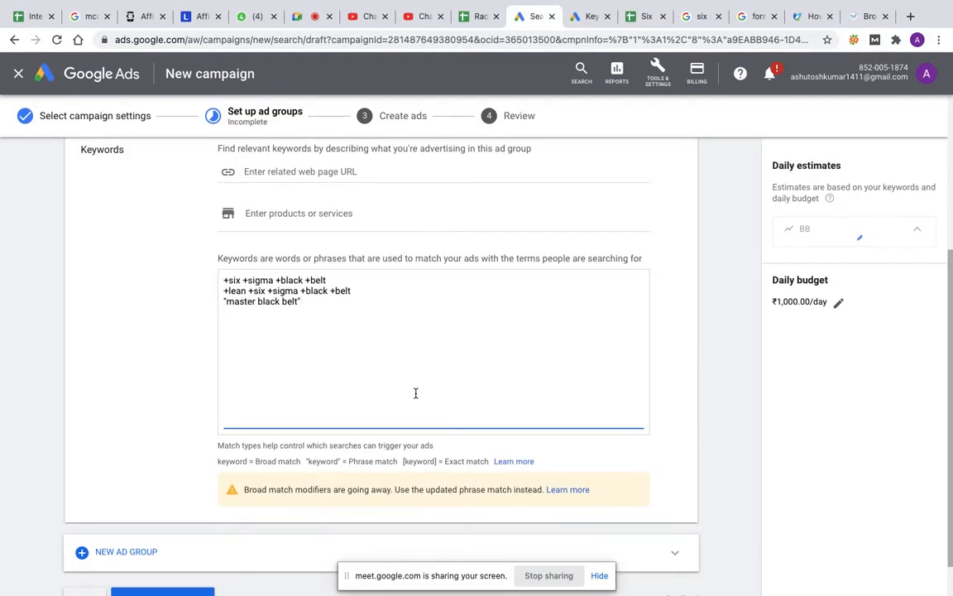
Step: Add a second ad group and name it BB Certification, using the ad group name in B5 of the Six Sigma Plan sheet
scroll(416, 395, down, 2)
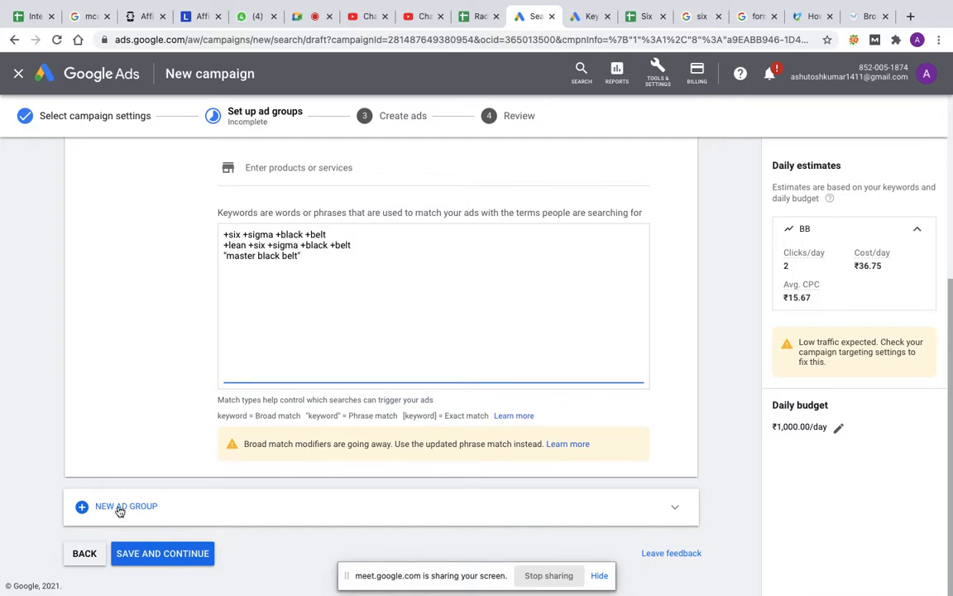
click(120, 508)
scroll(311, 263, up, 3)
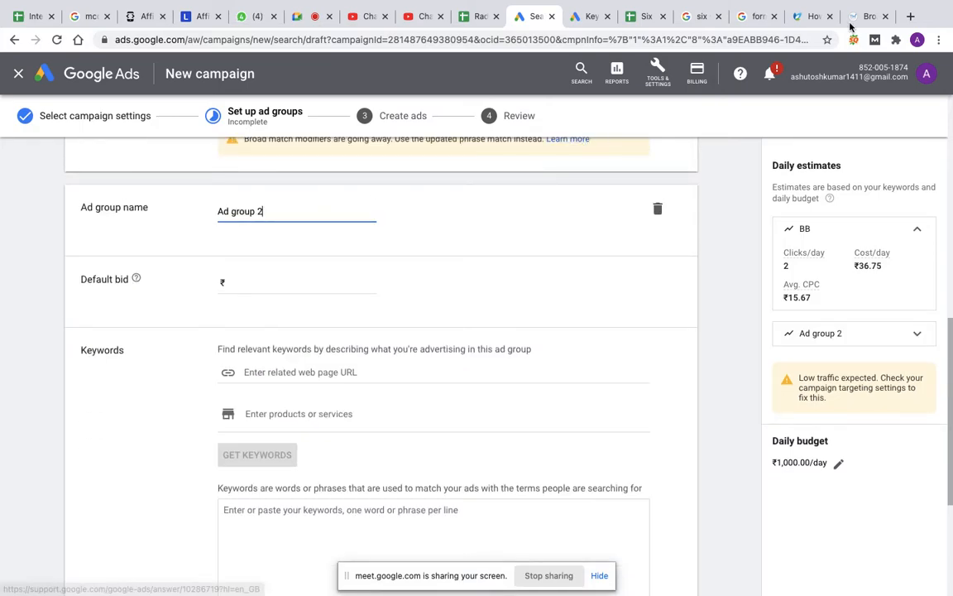
click(647, 16)
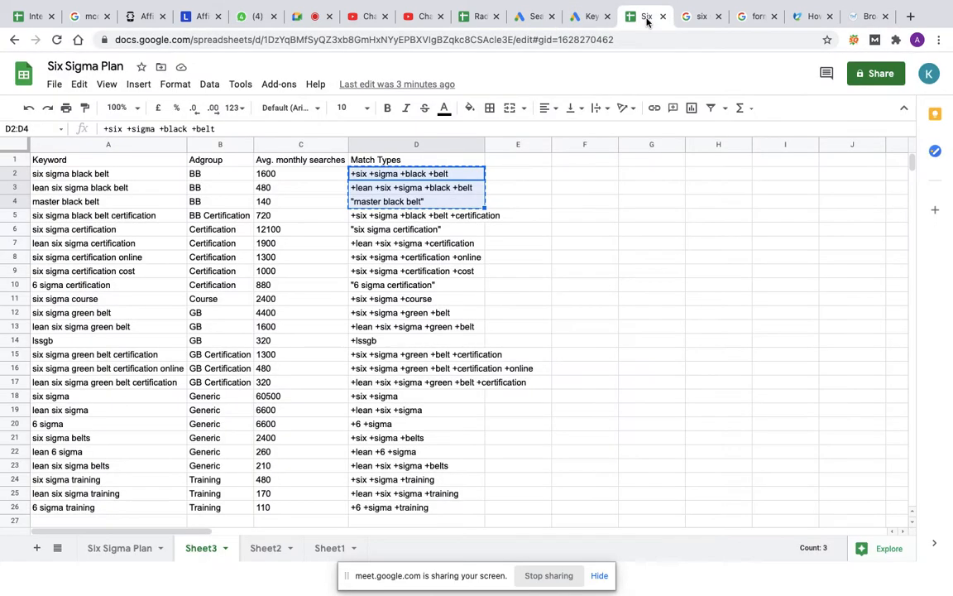
click(221, 217)
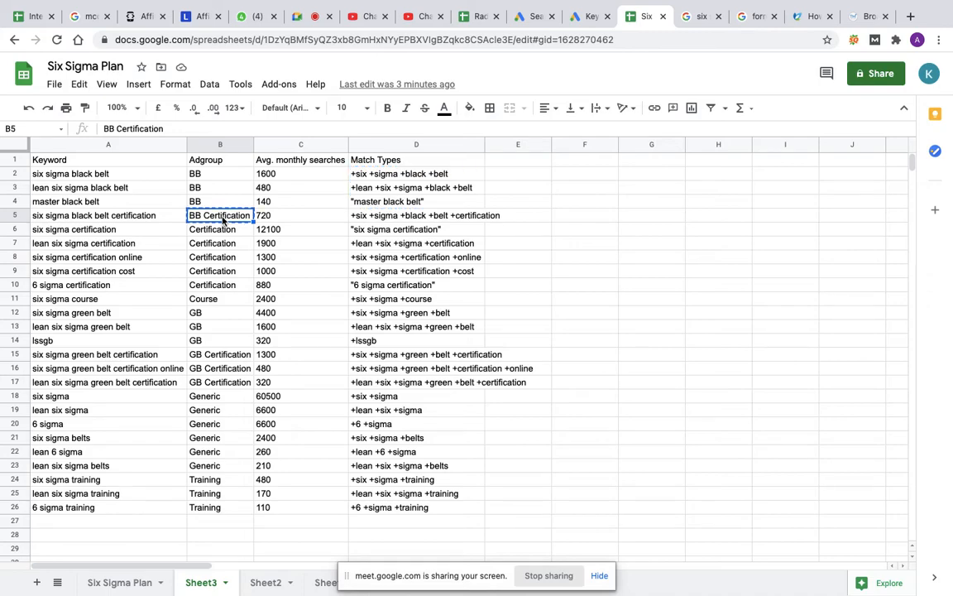
click(534, 16)
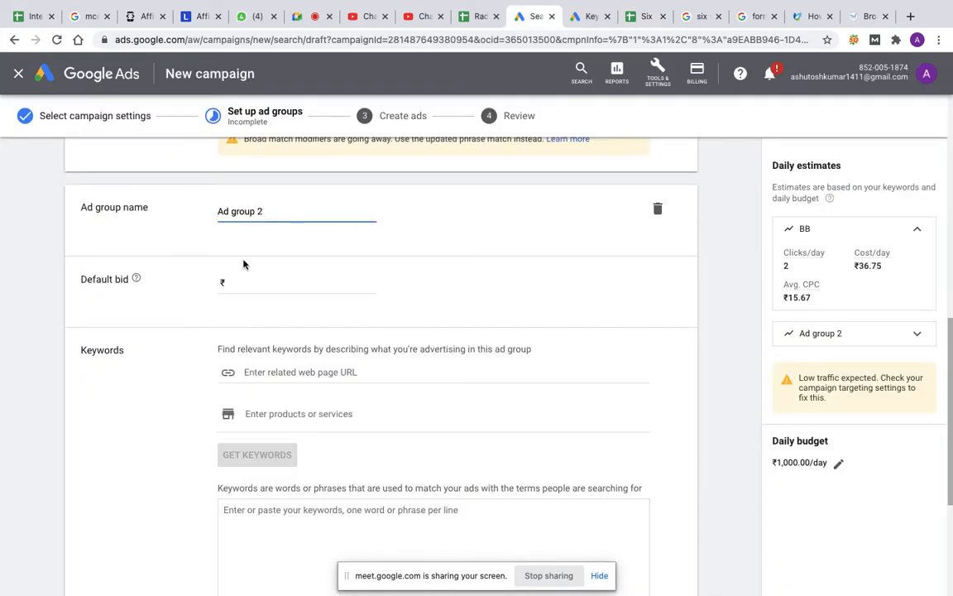
triple_click(276, 212)
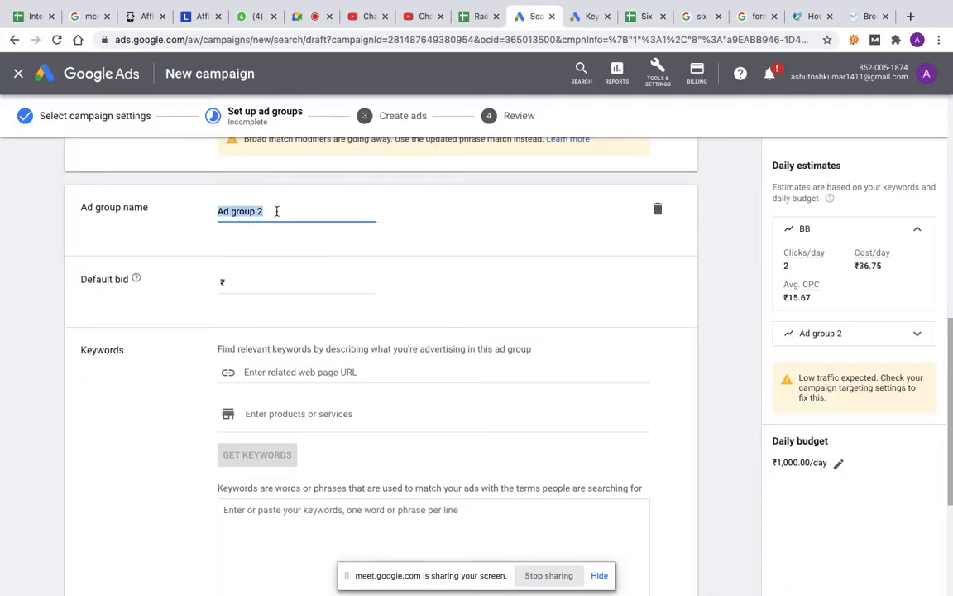
text(BB Certification)
Step: Set the default bid of the BB Certification ad group to ₹50
click(235, 281)
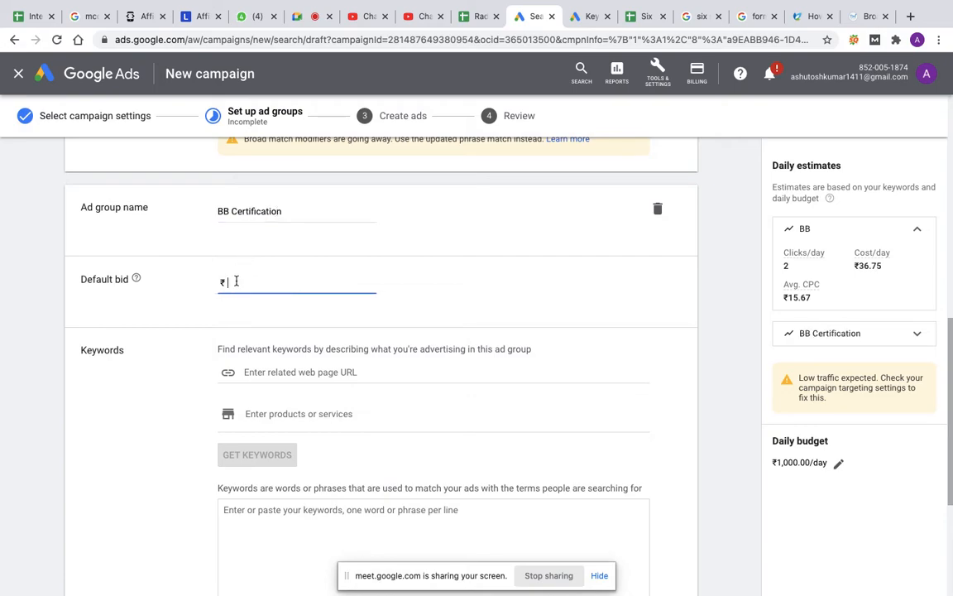
text(50)
Step: Copy the match type keyword in D5 of the Six Sigma Plan sheet into the BB Certification ad group's keywords
click(273, 531)
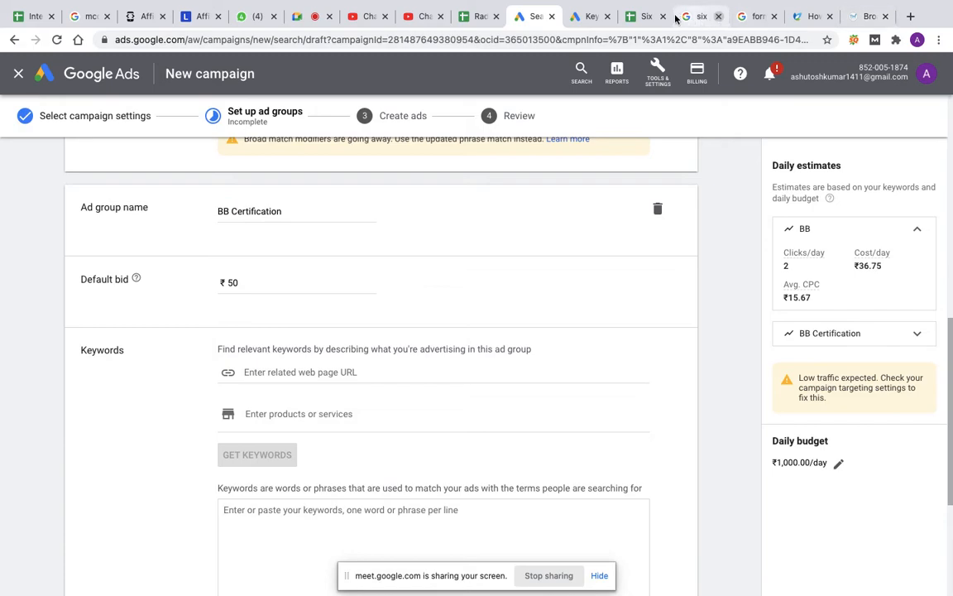
click(640, 18)
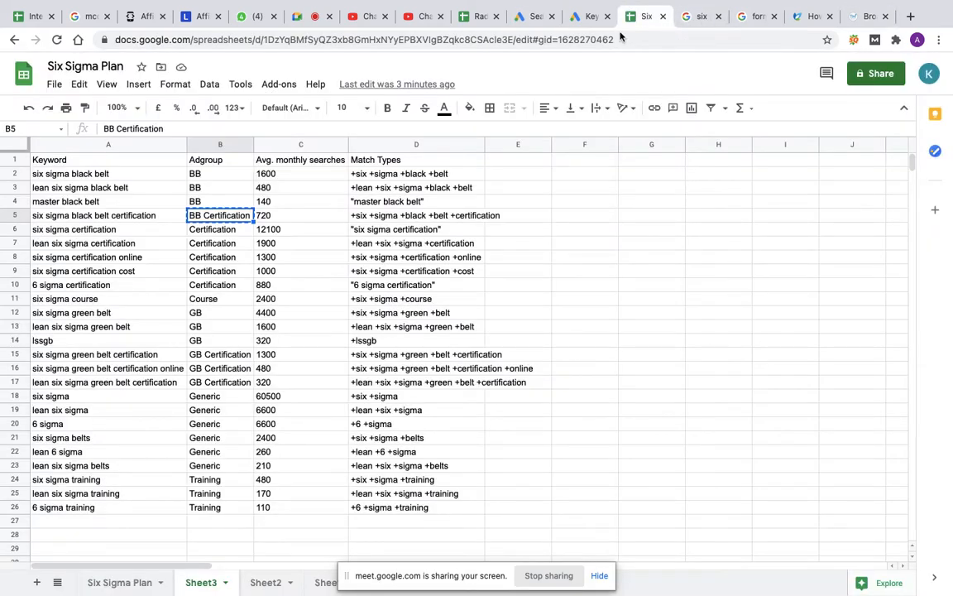
click(414, 217)
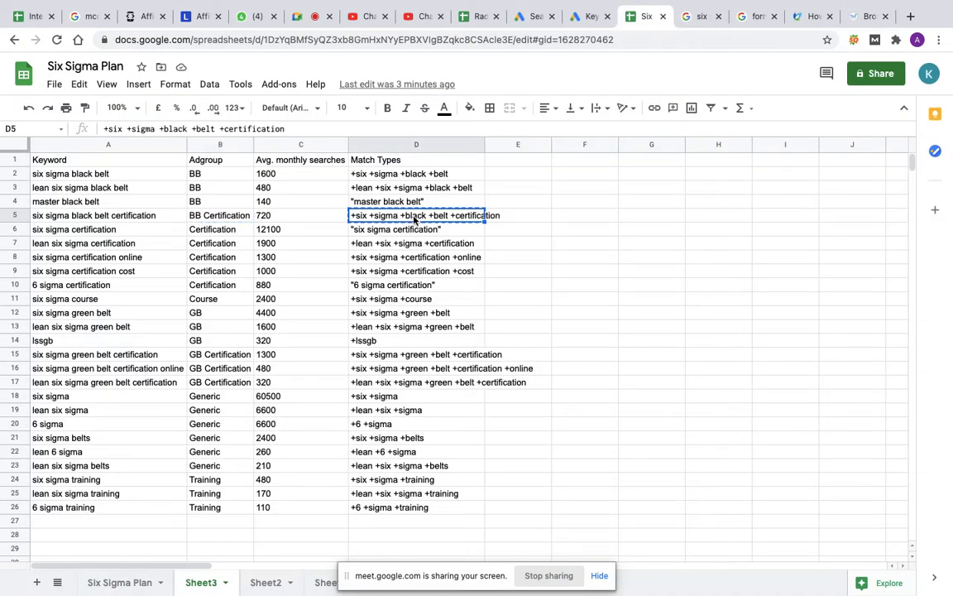
click(522, 17)
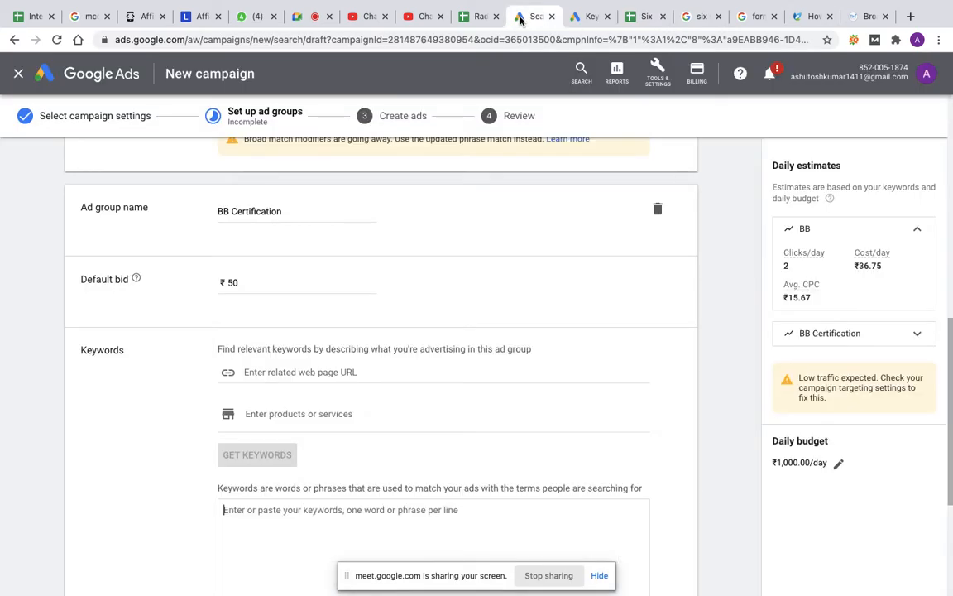
key(super+v)
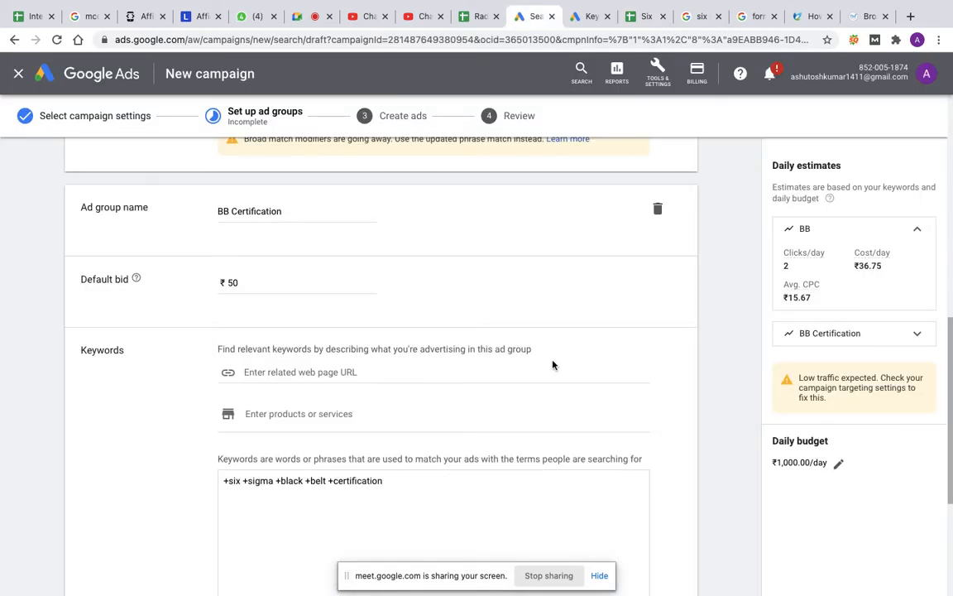
Step: Add a third ad group and name it Certification, copying the name from B6 of the Six Sigma Plan sheet
scroll(566, 366, down, 5)
scroll(565, 361, down, 2)
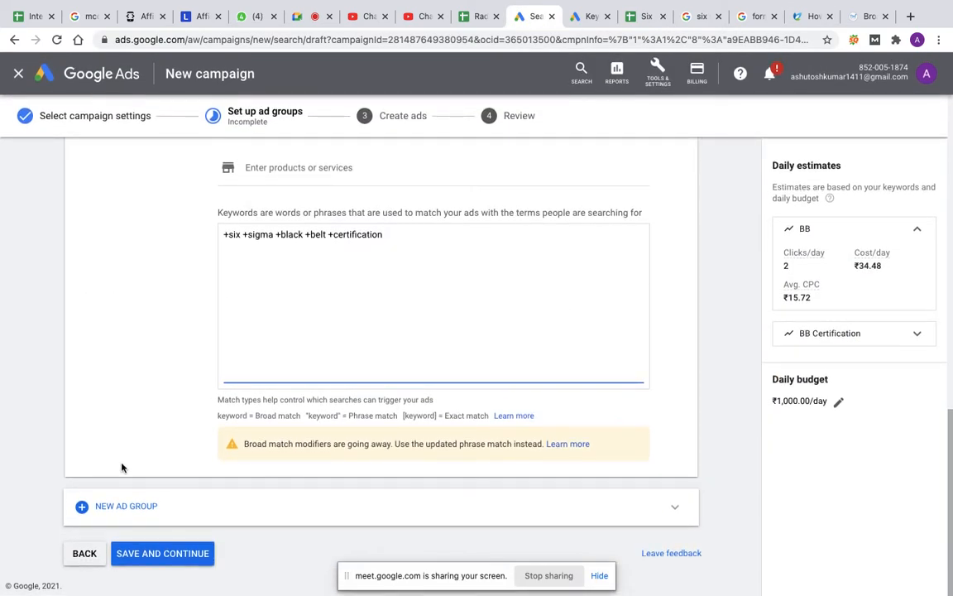
click(130, 506)
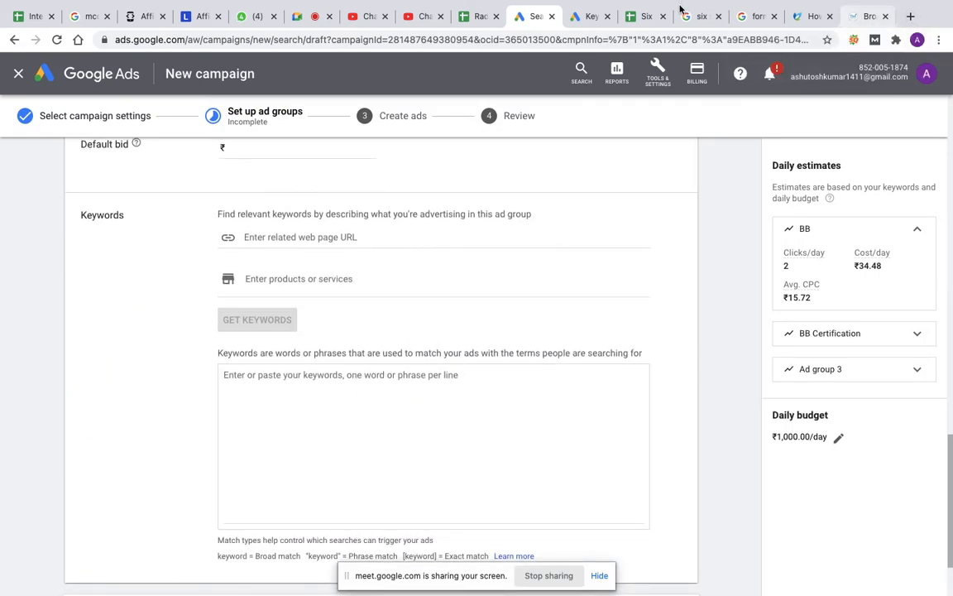
click(646, 16)
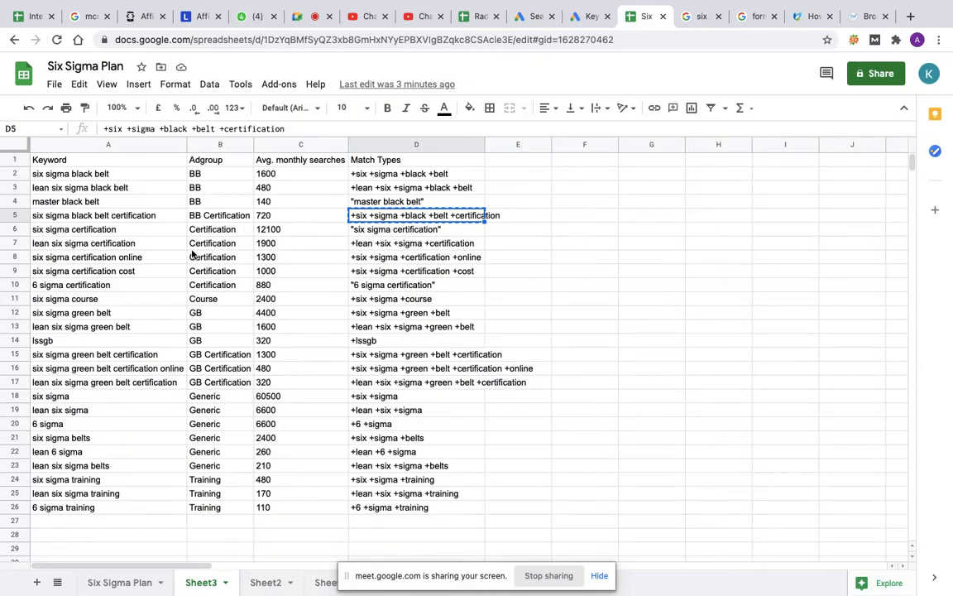
click(210, 233)
key(super+c)
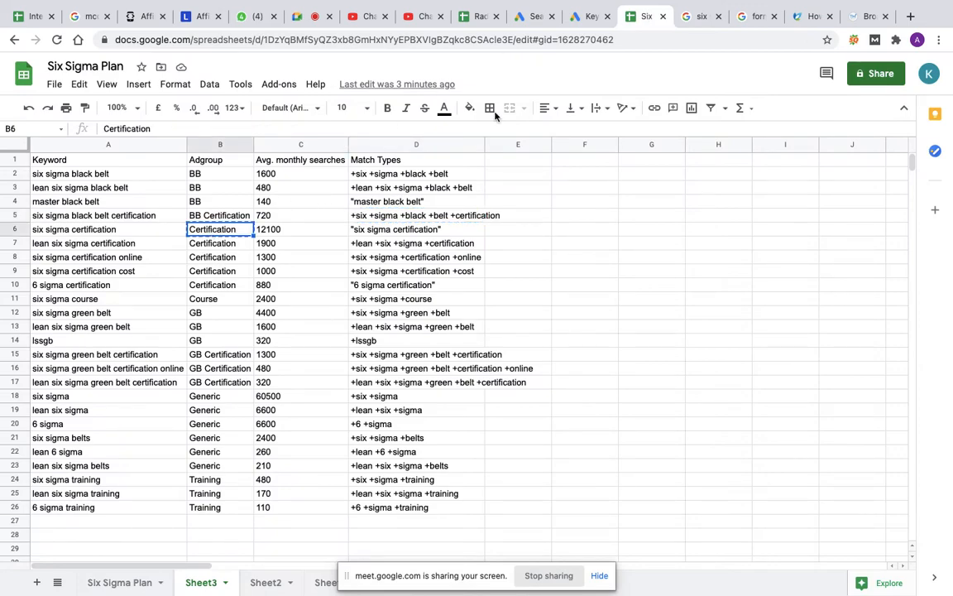
click(533, 20)
scroll(289, 162, up, 1)
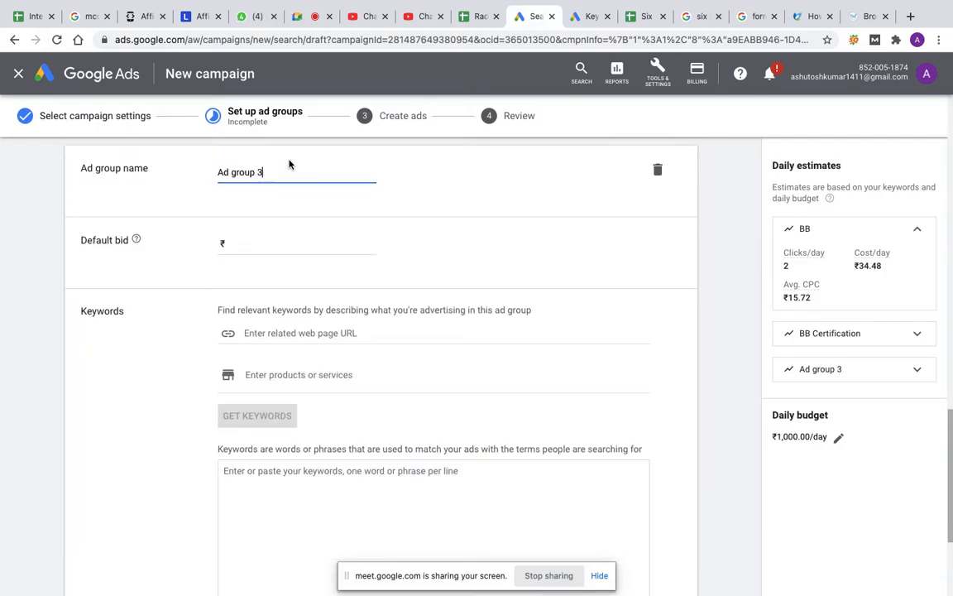
triple_click(270, 190)
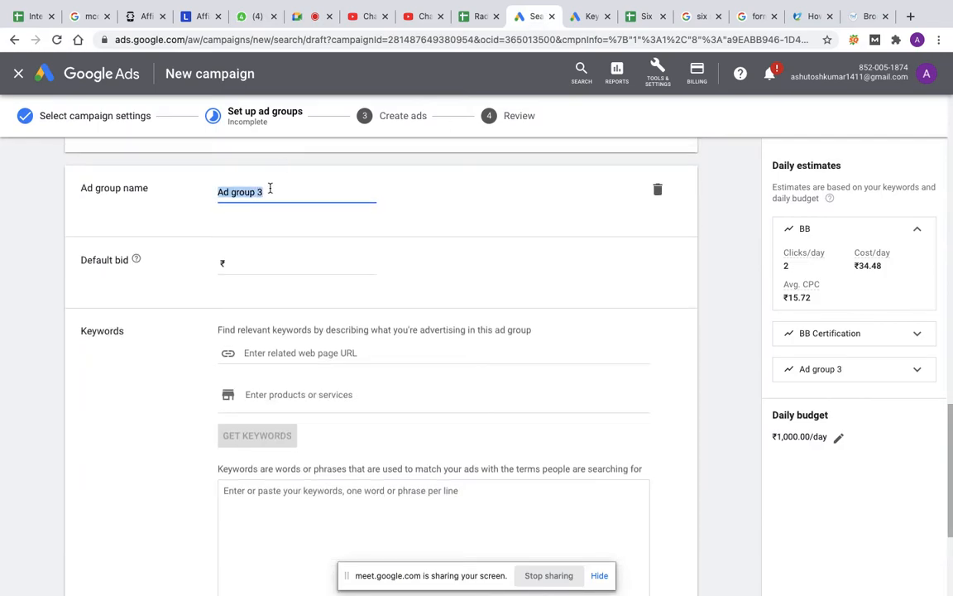
key(super+v)
Step: Set the Certification ad group's default bid to ₹5 and copy the plain keywords in A6:A10 of the Six Sigma Plan sheet into its keywords
click(234, 265)
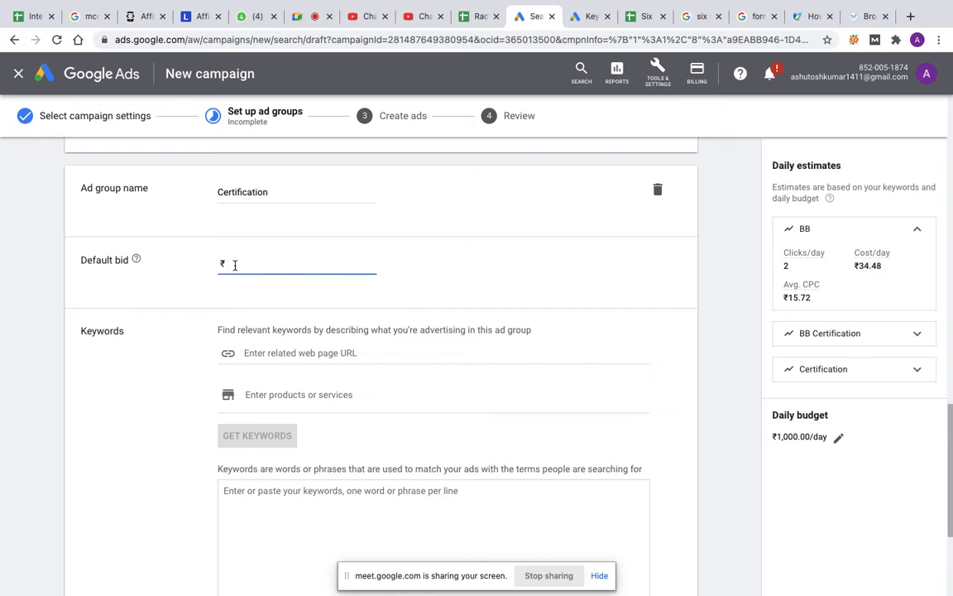
text(5)
scroll(282, 496, down, 3)
click(281, 405)
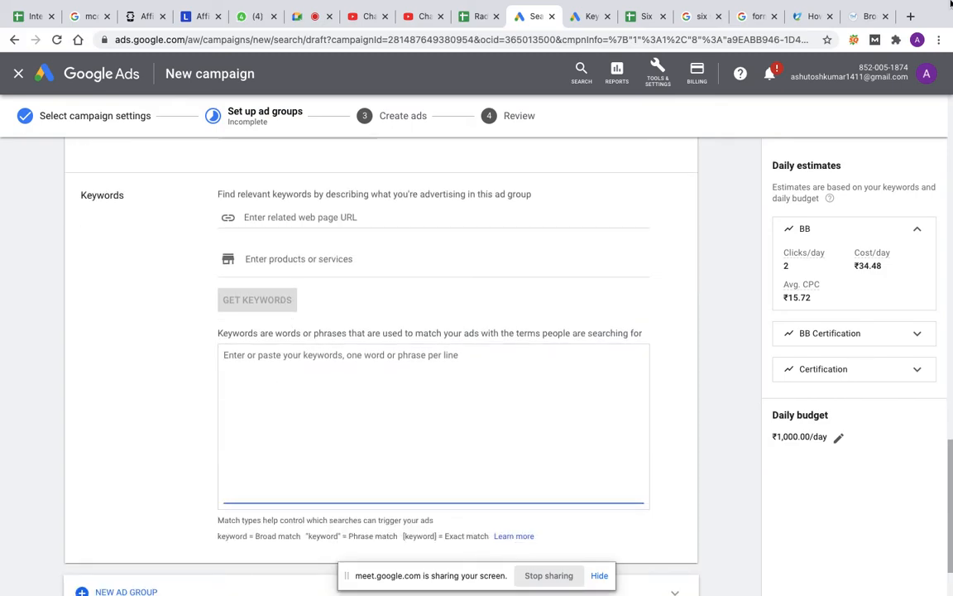
click(645, 16)
drag(137, 231, 134, 292)
key(ctrl+c)
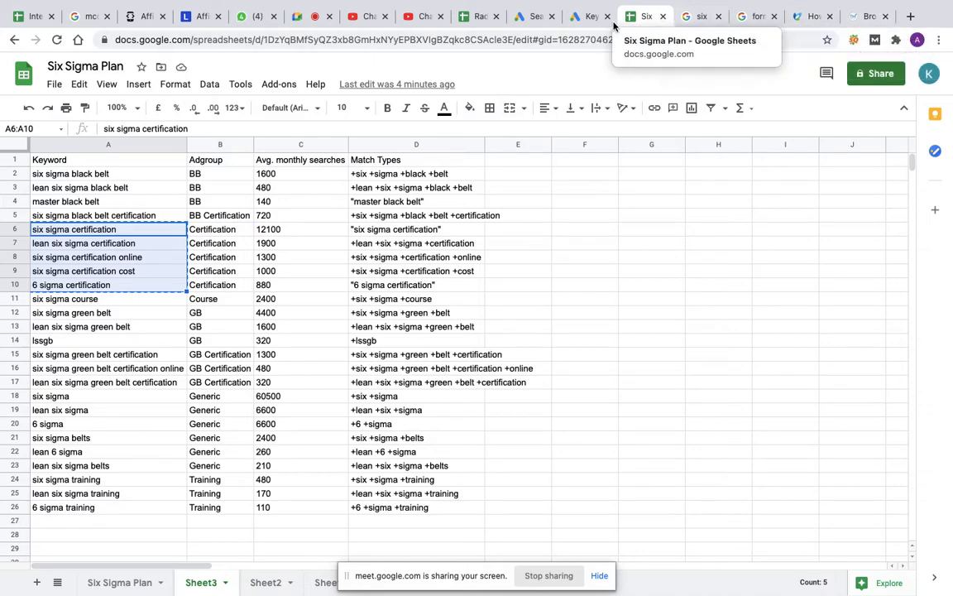
click(529, 16)
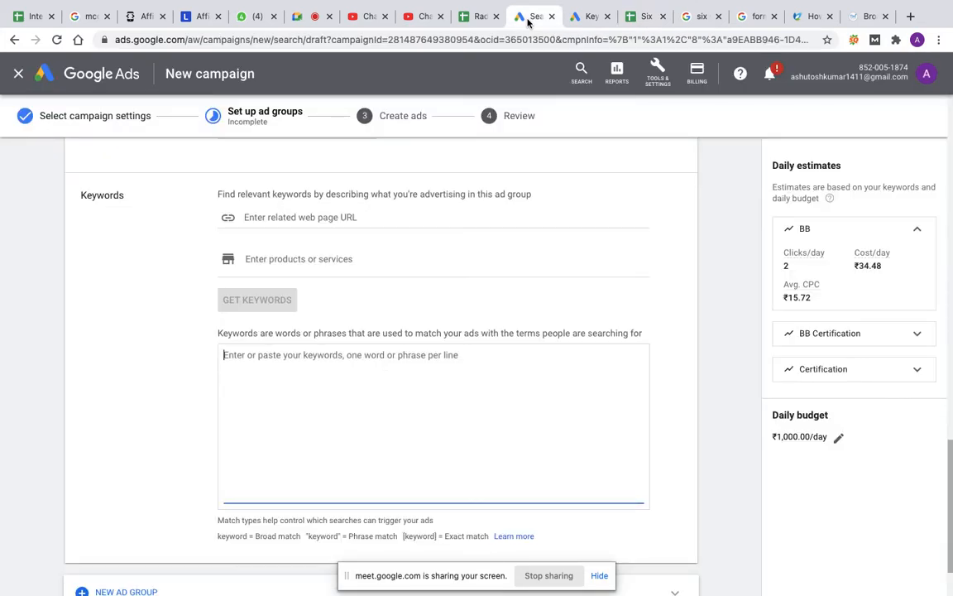
key(ctrl+v)
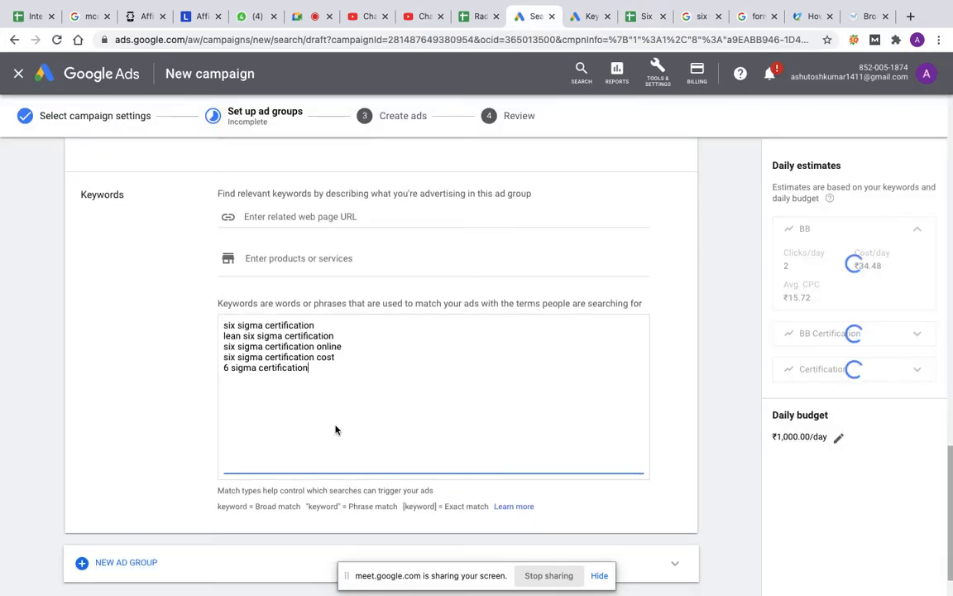
Step: Add a fourth ad group and name it GB, using the ad group name in B12 of the Six Sigma Plan sheet
scroll(335, 430, down, 2)
click(118, 512)
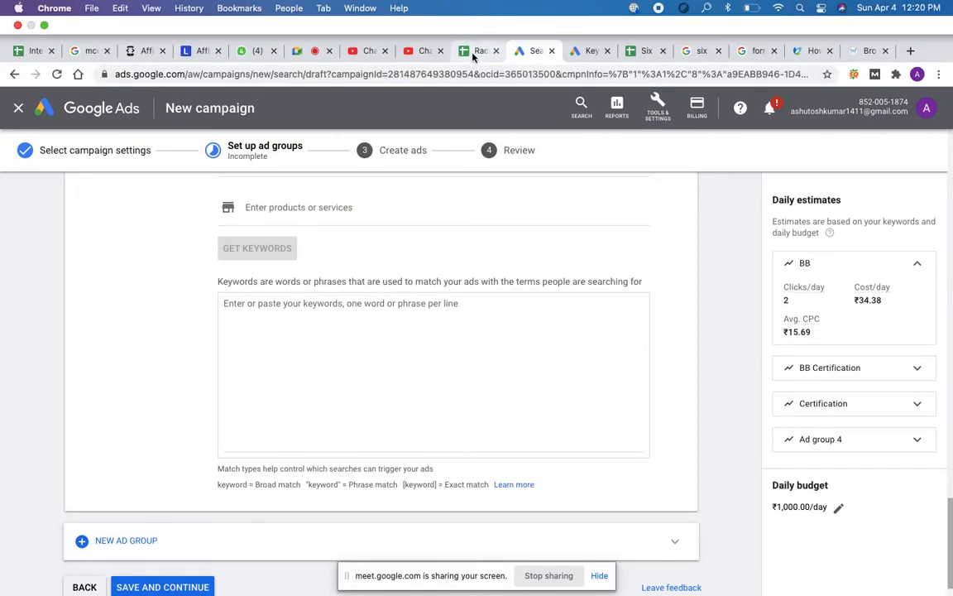
click(647, 50)
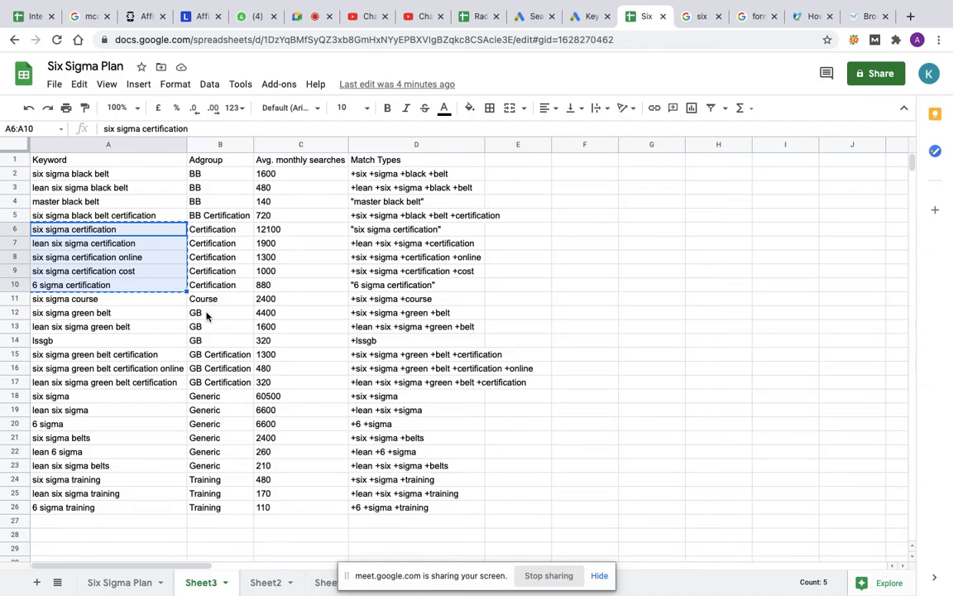
click(206, 313)
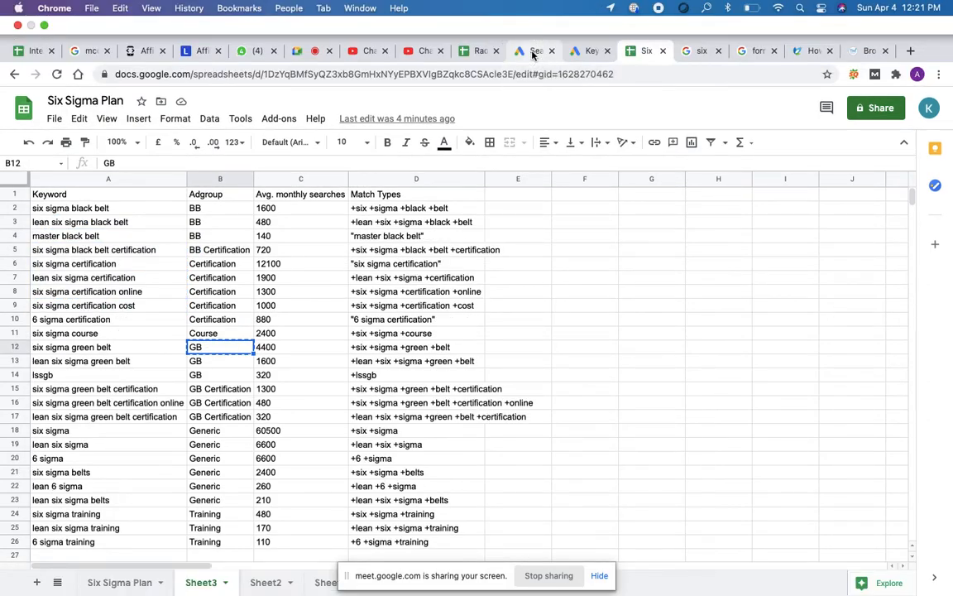
click(534, 52)
scroll(255, 265, up, 3)
scroll(255, 264, up, 3)
drag(266, 218, 214, 222)
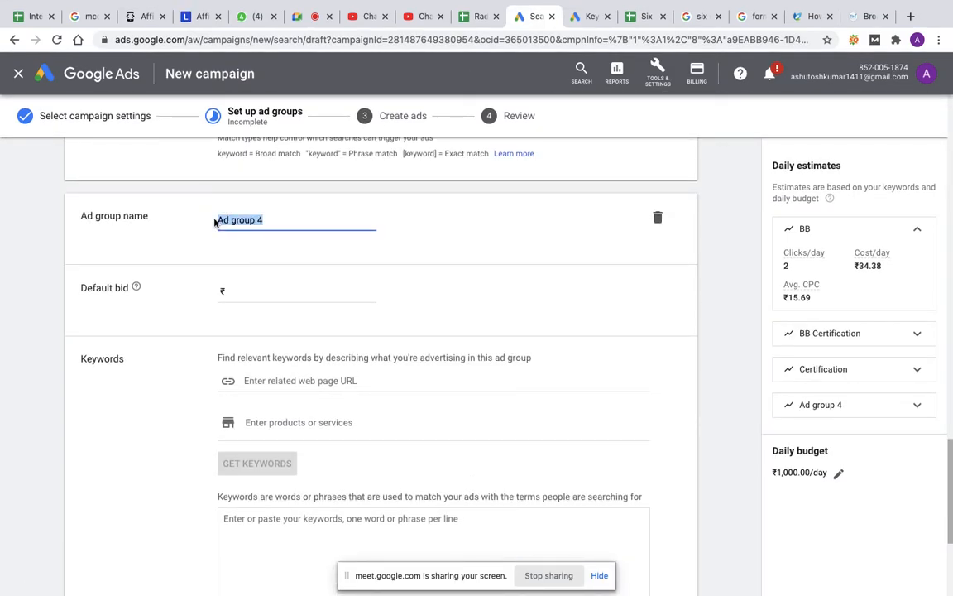
text(GB)
Step: Set the GB ad group's default bid to ₹50 and copy the match type keywords in D12:D14 of the Six Sigma Plan sheet into its keywords
click(240, 291)
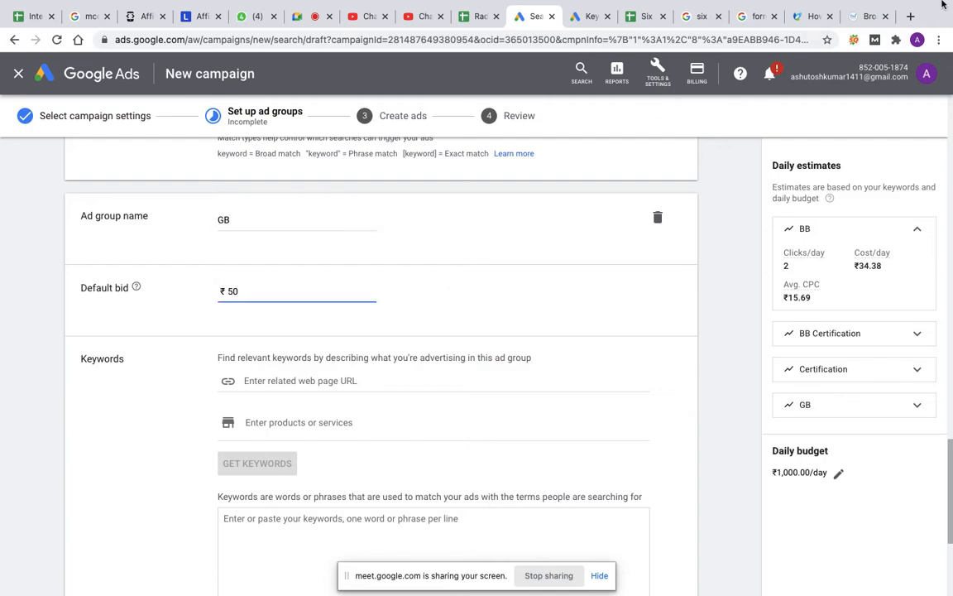
click(645, 16)
drag(389, 314, 386, 349)
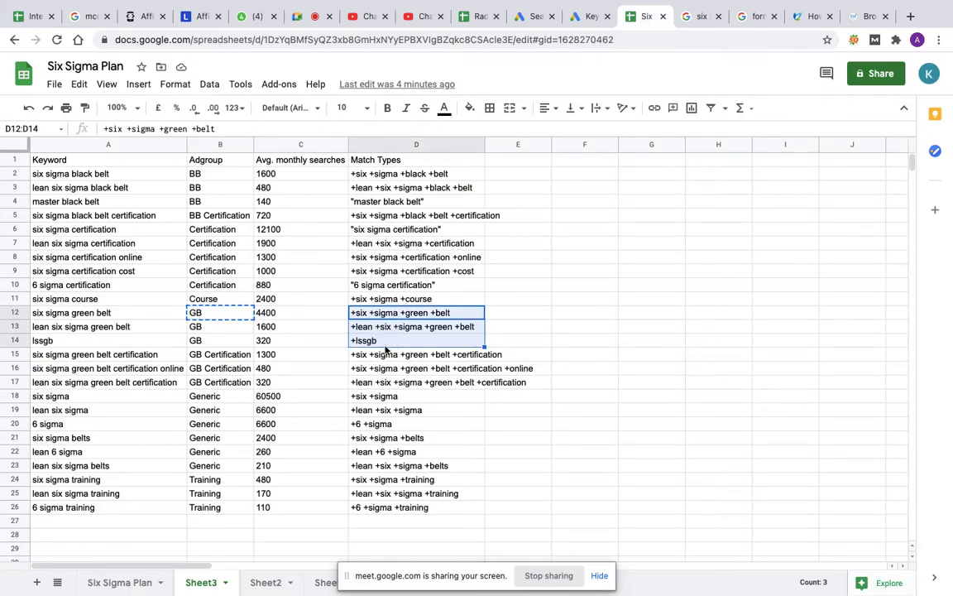
key(ctrl+c)
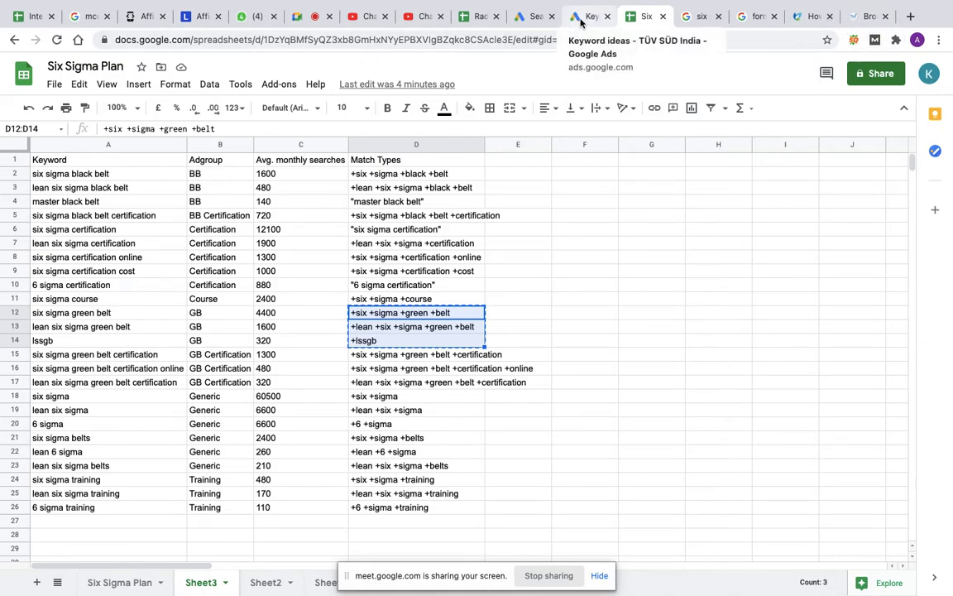
click(525, 16)
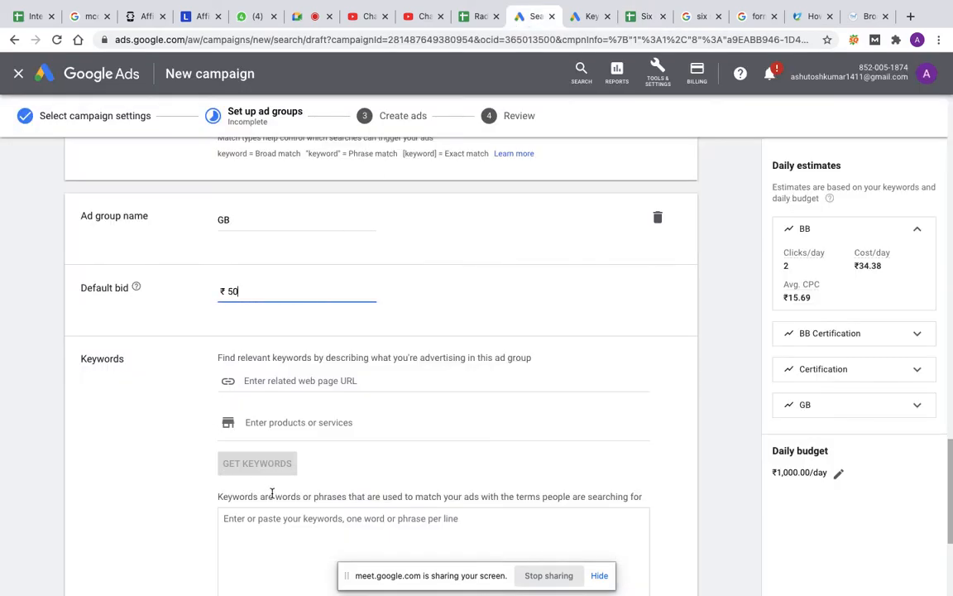
scroll(271, 494, down, 2)
click(271, 412)
key(ctrl+v)
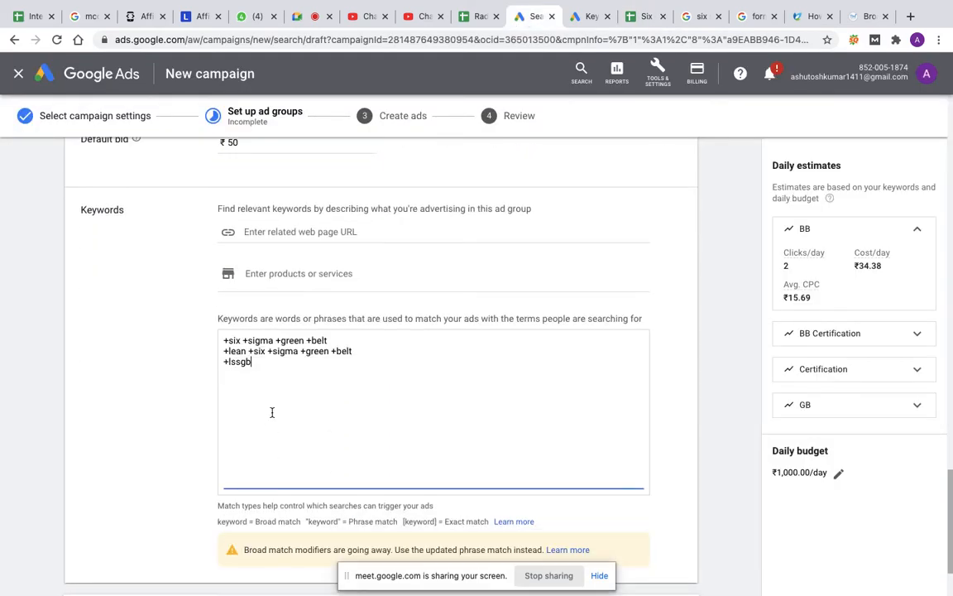
Step: Save the ad groups, continue to ad creation, and look over the responsive search ad form for the BB ad group
scroll(511, 419, down, 2)
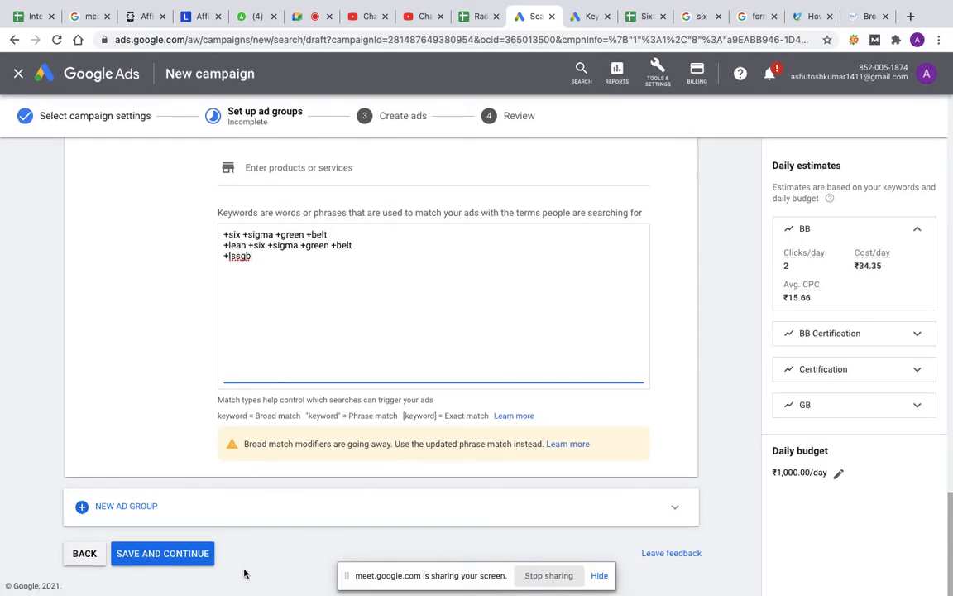
click(149, 557)
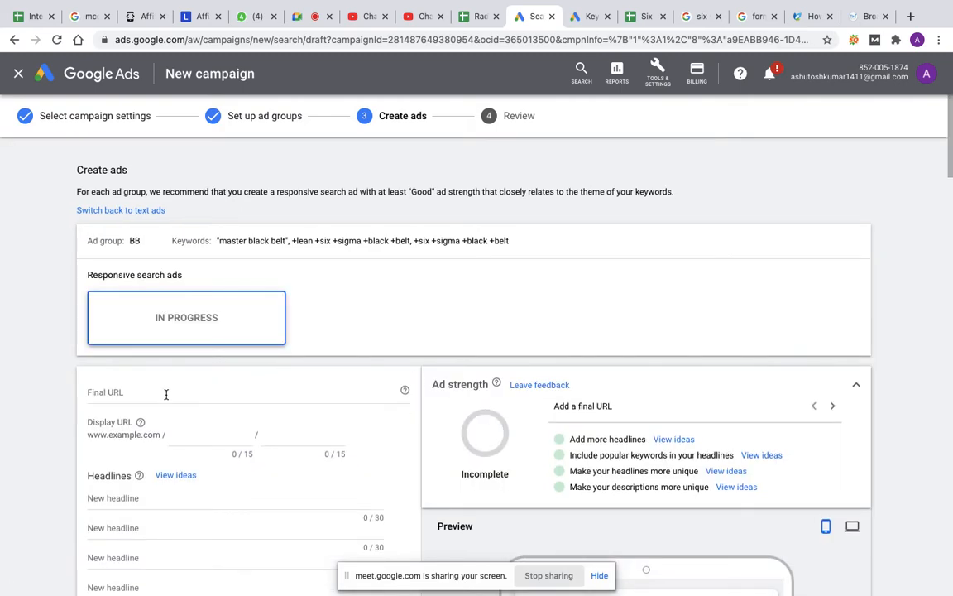
scroll(239, 421, down, 2)
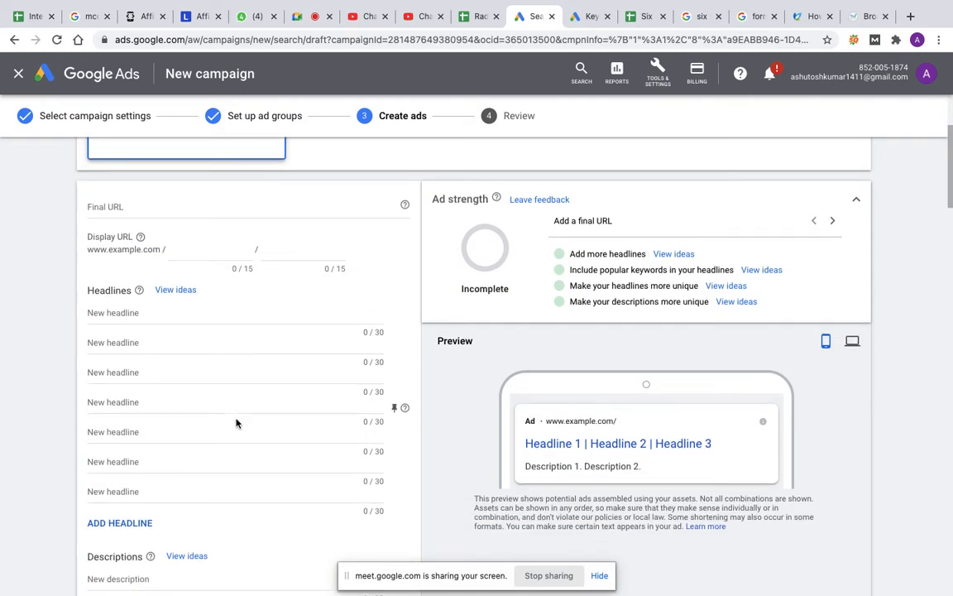
Step: Examine the headline and description fields of the BB ad group's responsive search ad, and check which ad group the form belongs to
scroll(236, 422, down, 2)
scroll(236, 422, down, 1)
scroll(236, 420, up, 2)
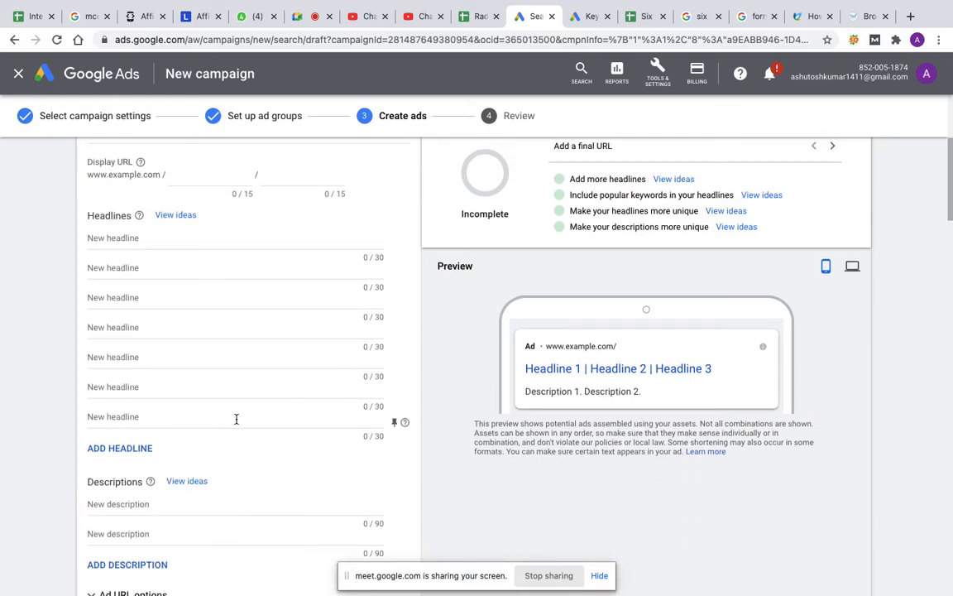
click(179, 239)
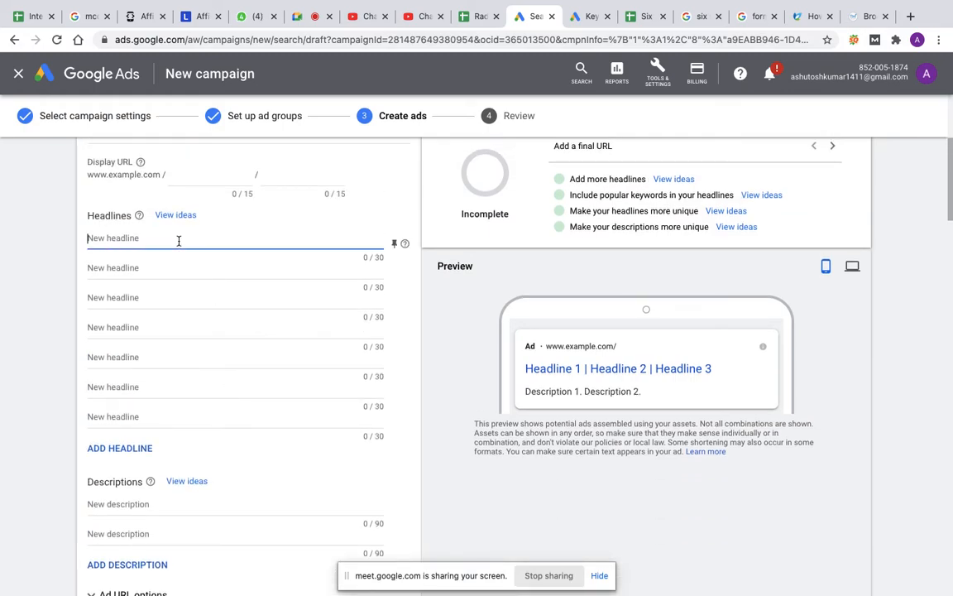
scroll(205, 325, up, 2)
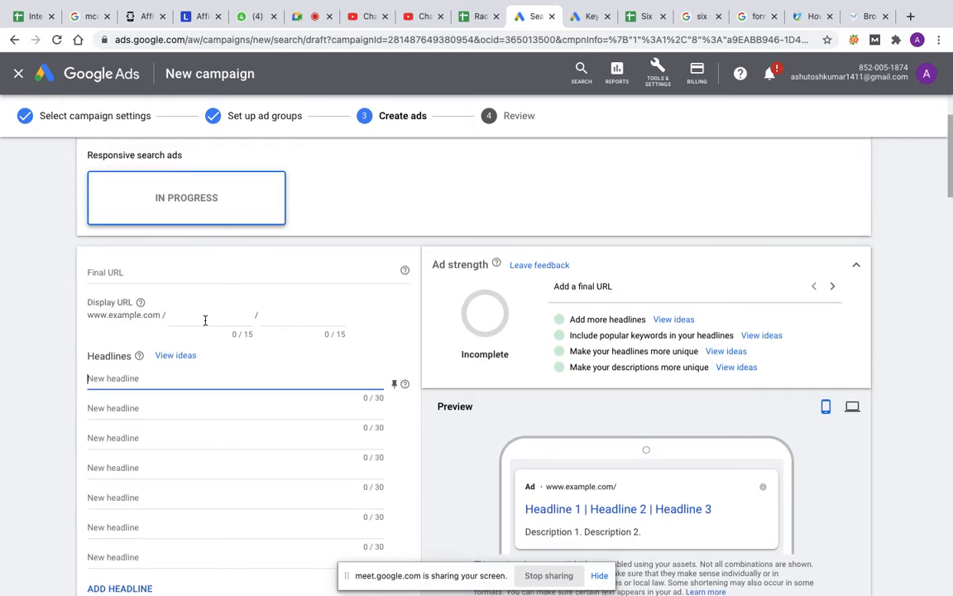
scroll(205, 319, up, 2)
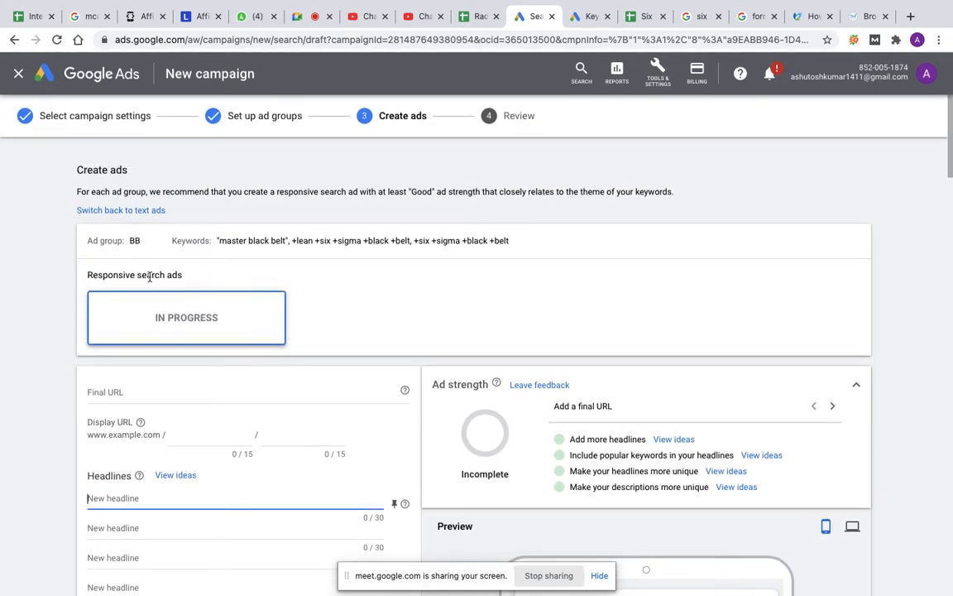
click(133, 241)
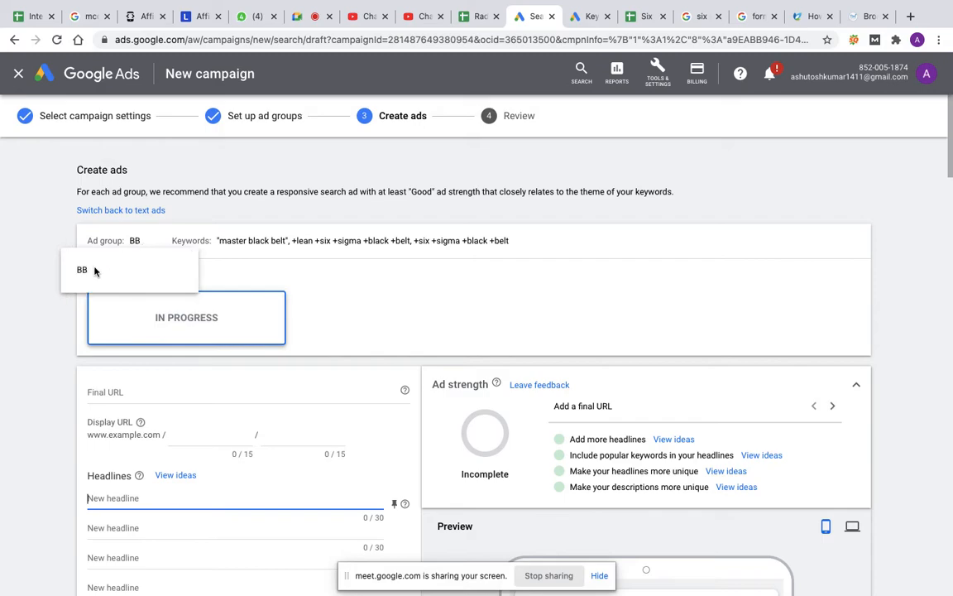
Step: Look through the responsive search ad forms for the BB, BB Certification, Certification and GB ad groups, through to the end of the page
scroll(360, 283, down, 10)
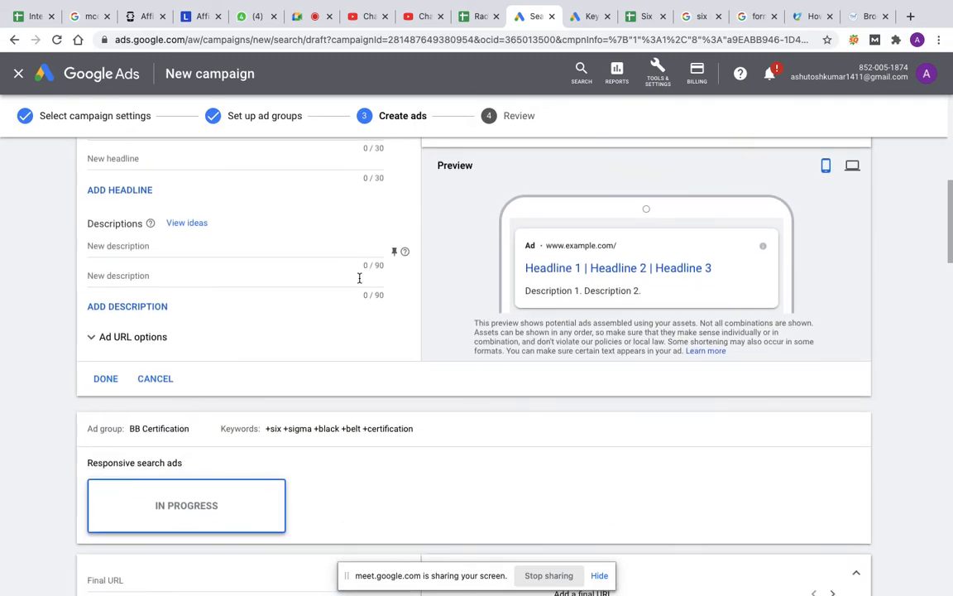
scroll(184, 394, down, 3)
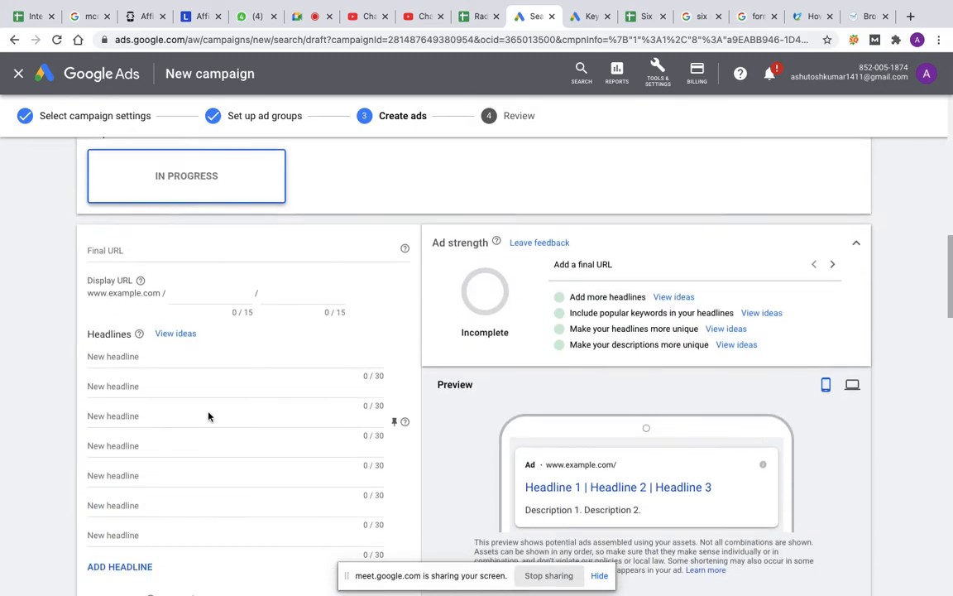
scroll(224, 406, up, 5)
scroll(224, 407, down, 2)
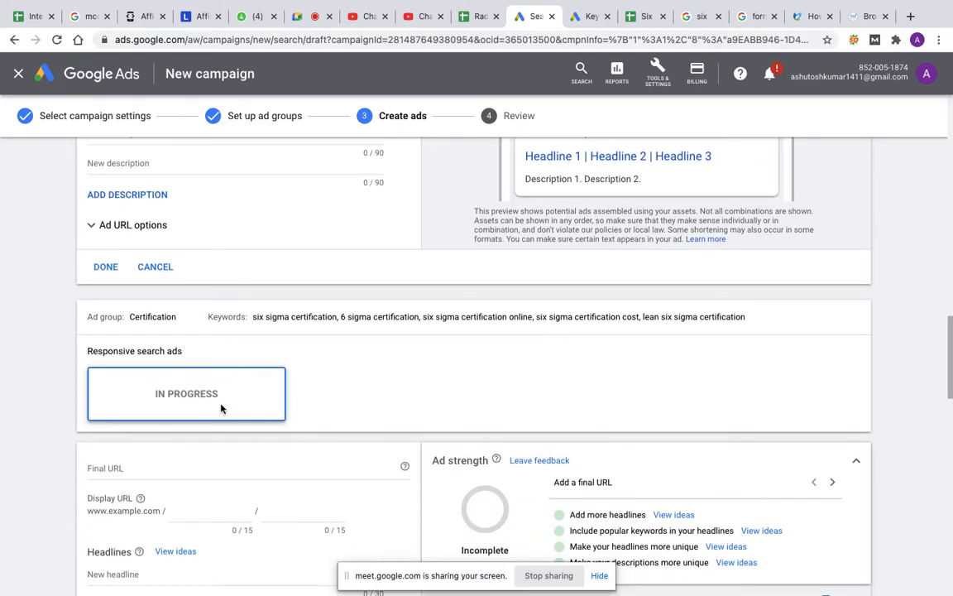
scroll(258, 409, down, 10)
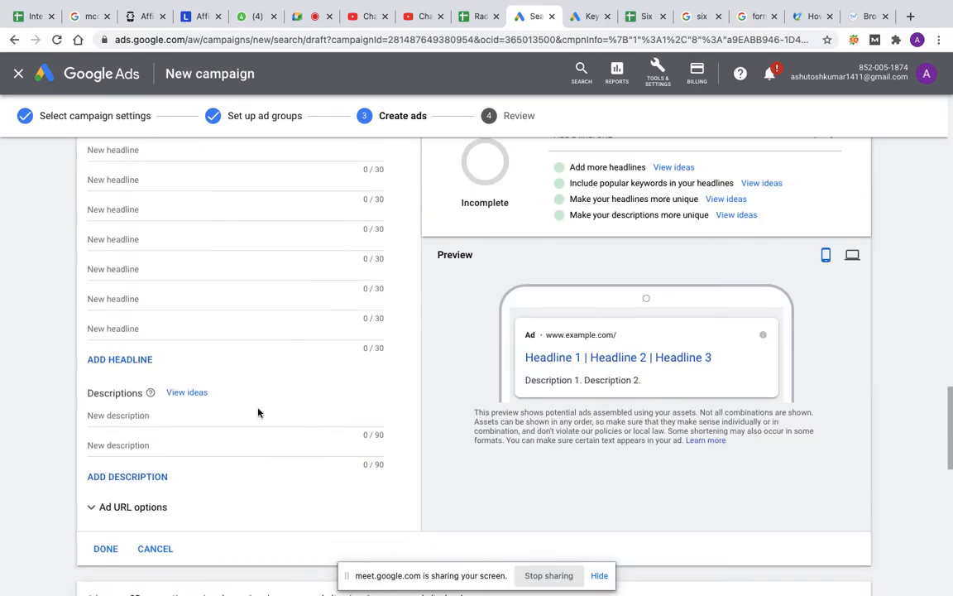
scroll(259, 409, down, 1)
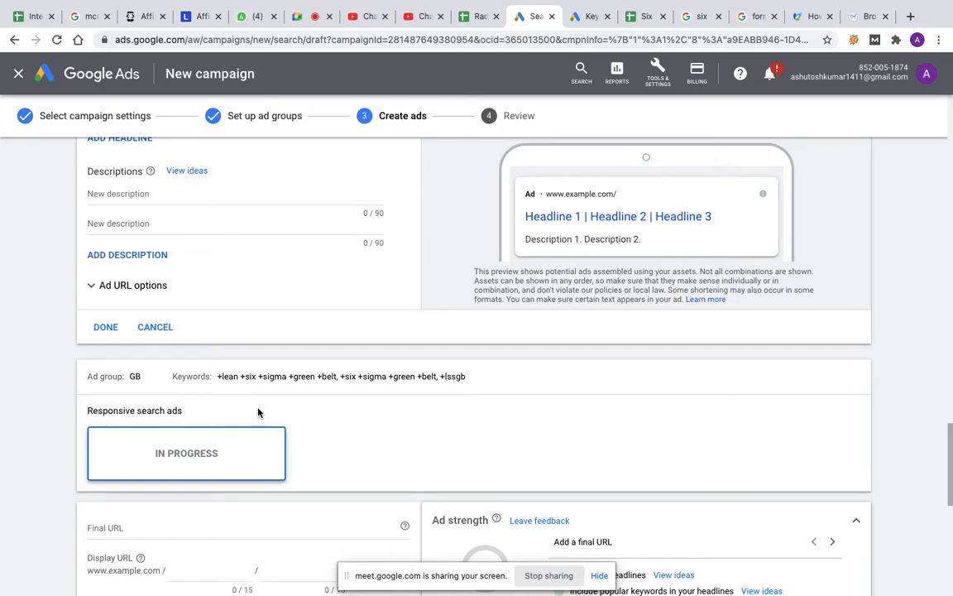
scroll(258, 411, up, 8)
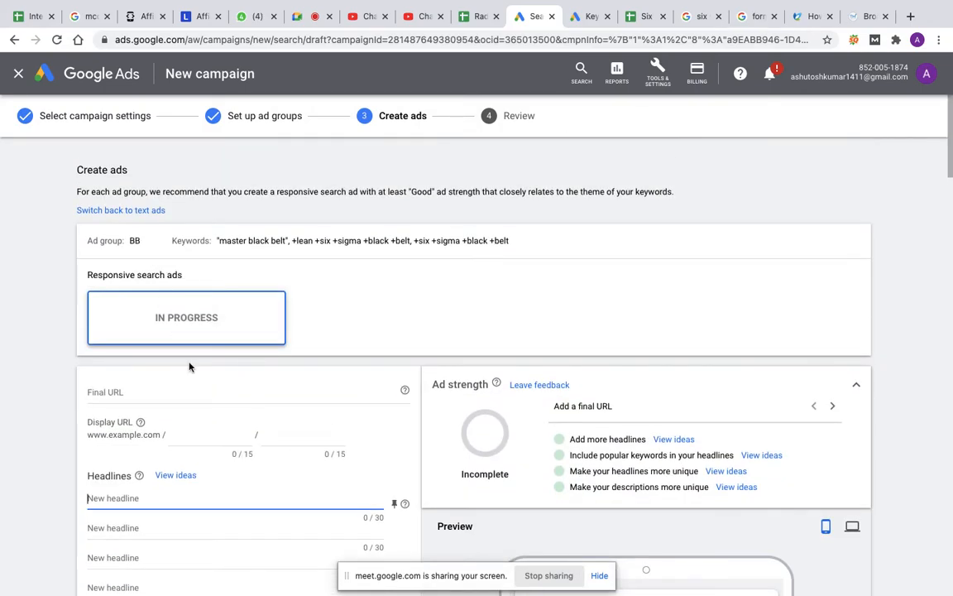
scroll(198, 421, down, 2)
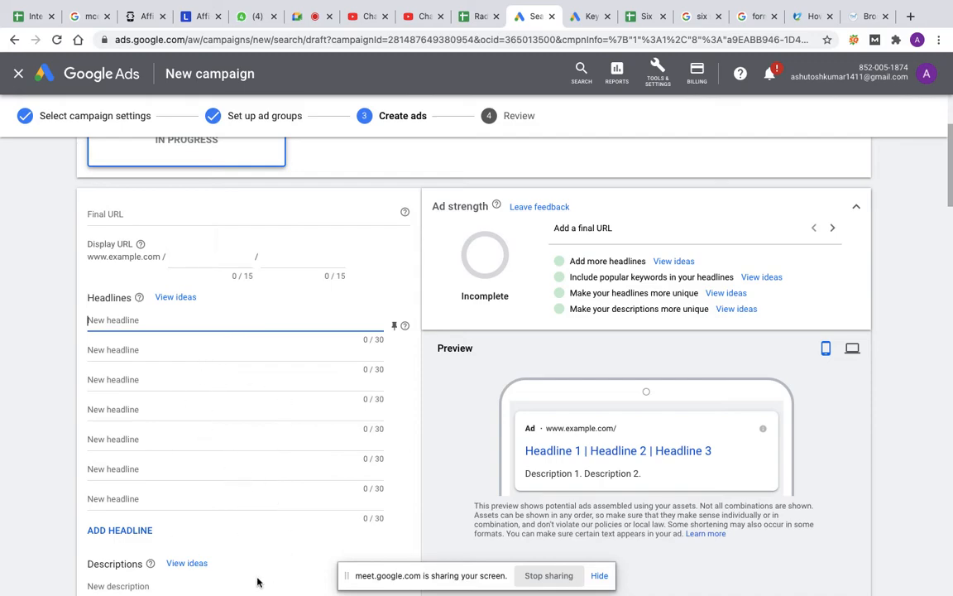
scroll(256, 582, up, 2)
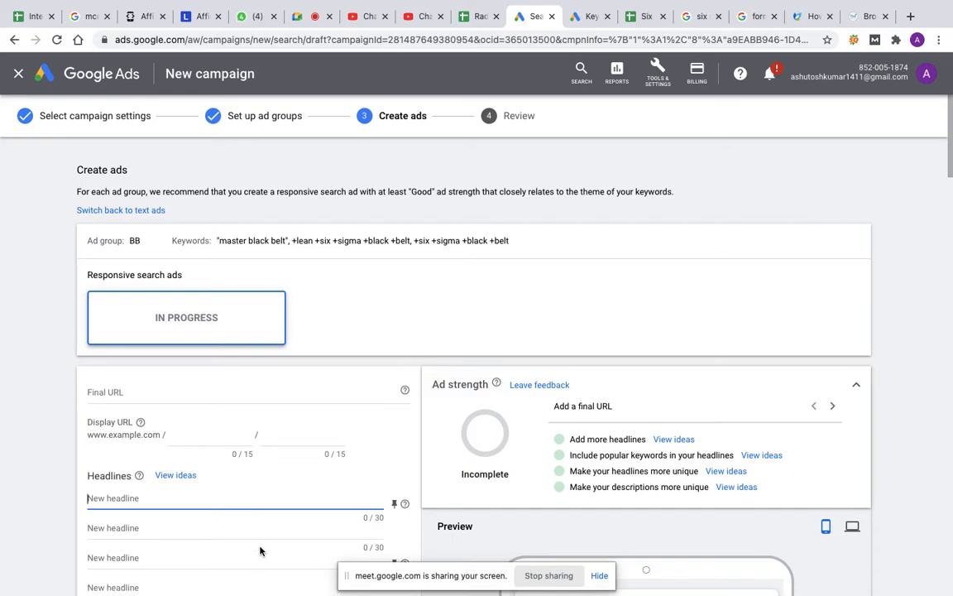
scroll(265, 495, down, 10)
scroll(265, 495, up, 4)
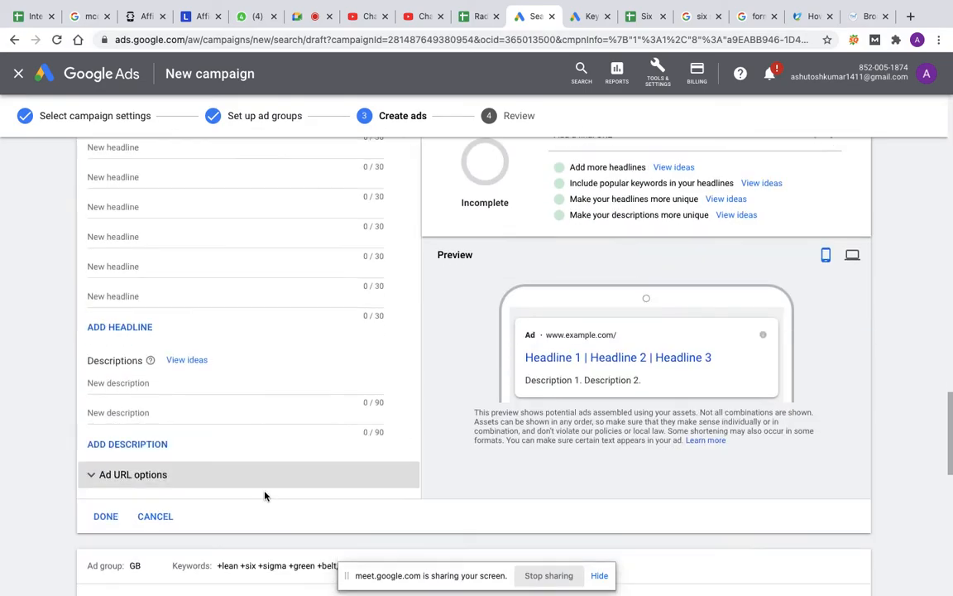
scroll(265, 495, down, 7)
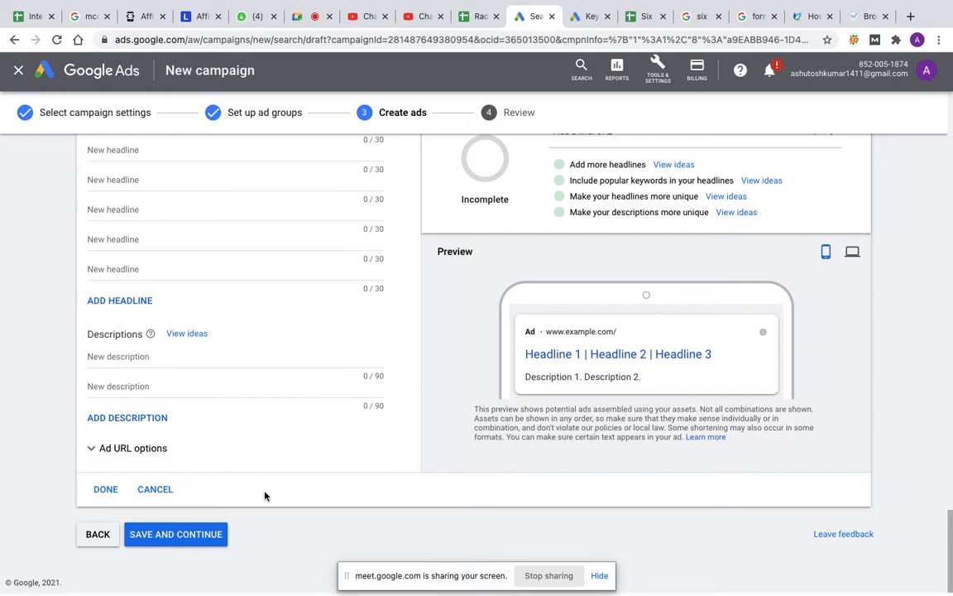
scroll(265, 496, up, 4)
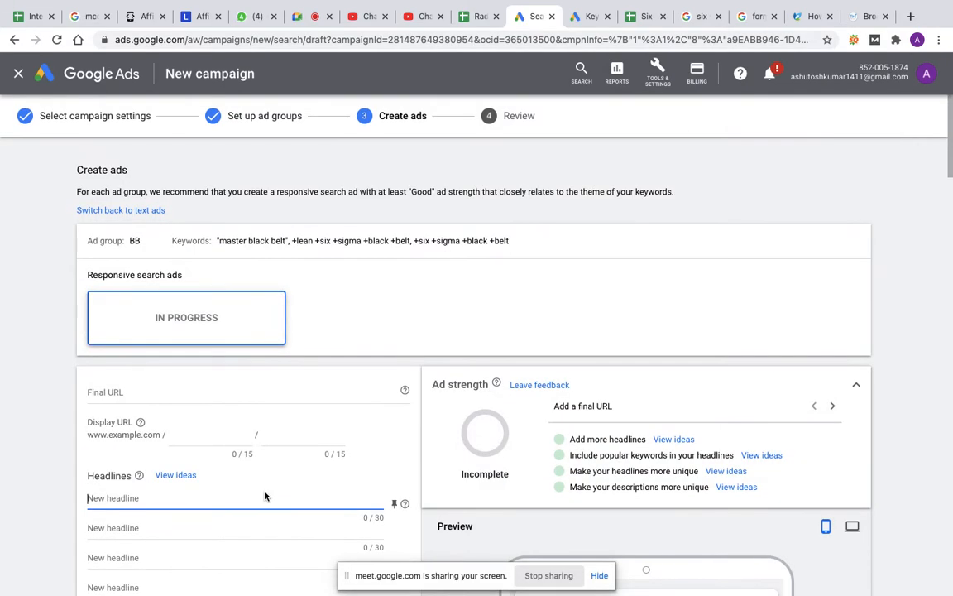
Step: Recheck the BB ad group's full name and review the final URL, display URL and headline fields of its ad
scroll(265, 496, down, 2)
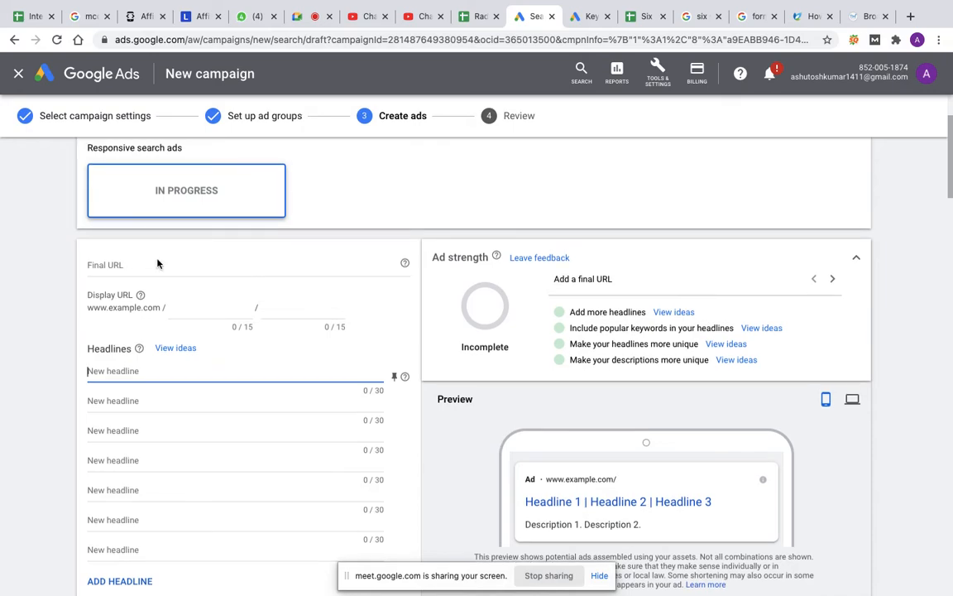
scroll(141, 255, up, 2)
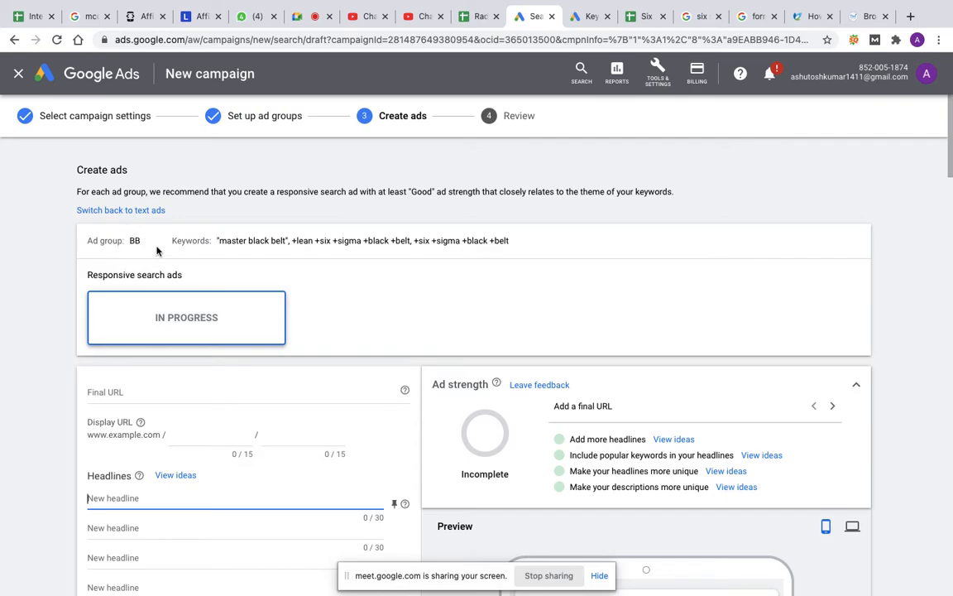
click(158, 250)
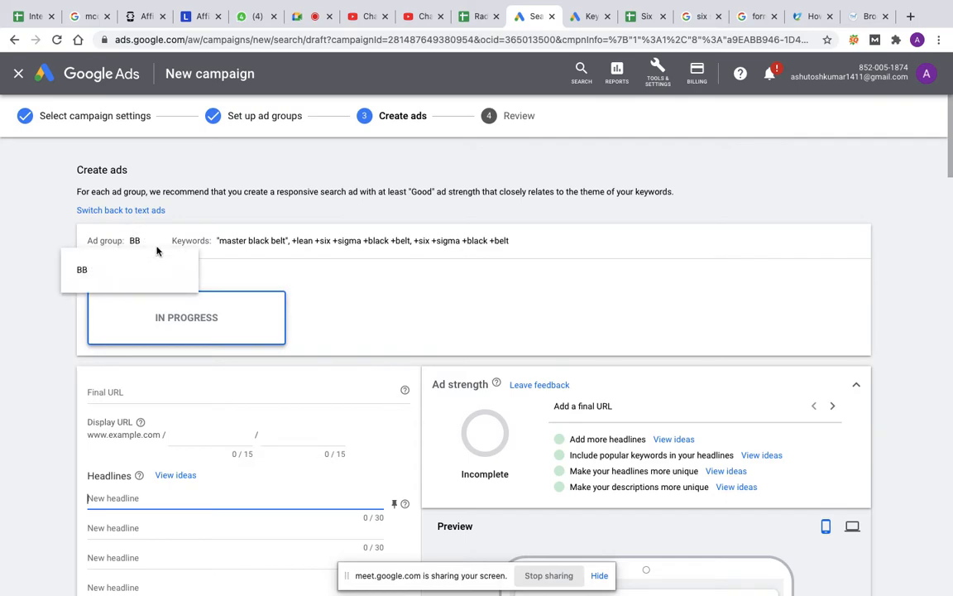
click(488, 303)
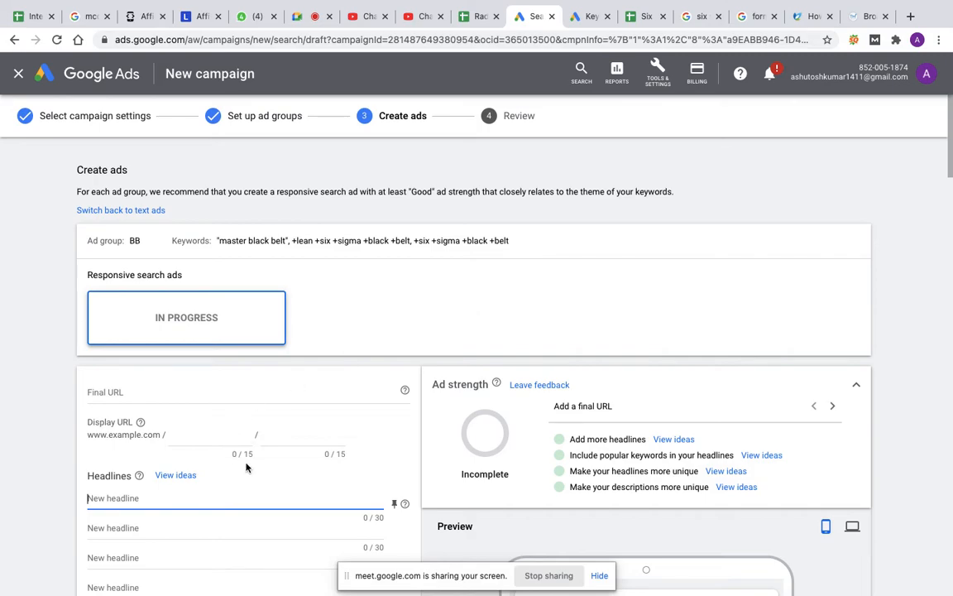
scroll(246, 463, down, 3)
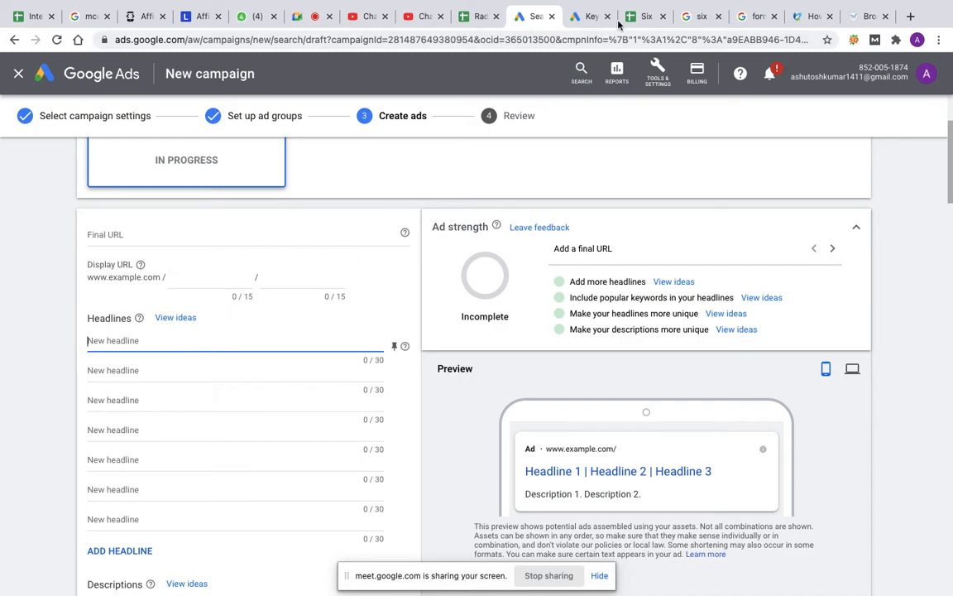
Step: Compare the keyword plan in the Six Sigma Plan spreadsheet with the headline and description fields of the BB ad form in Google Ads
click(642, 18)
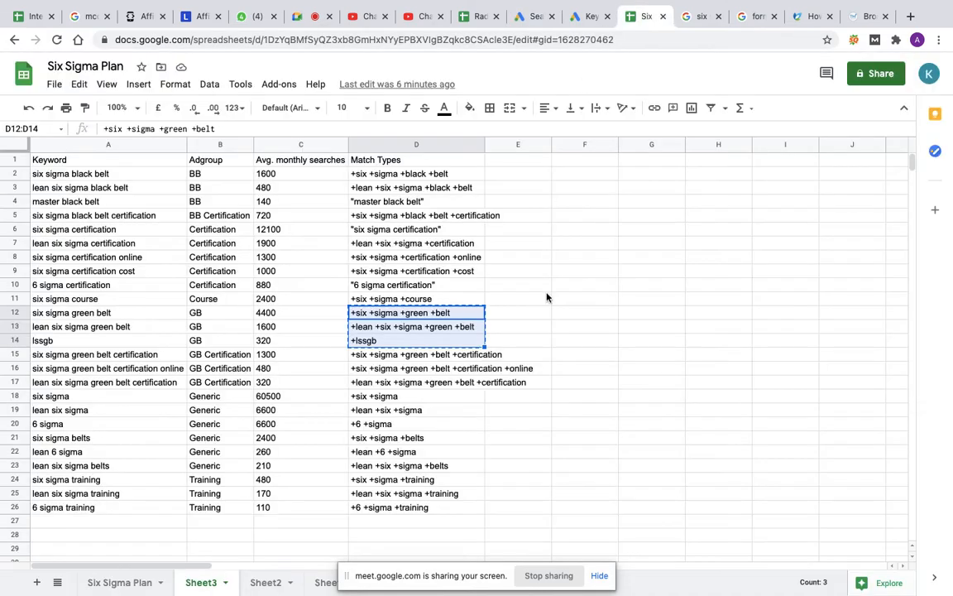
click(529, 166)
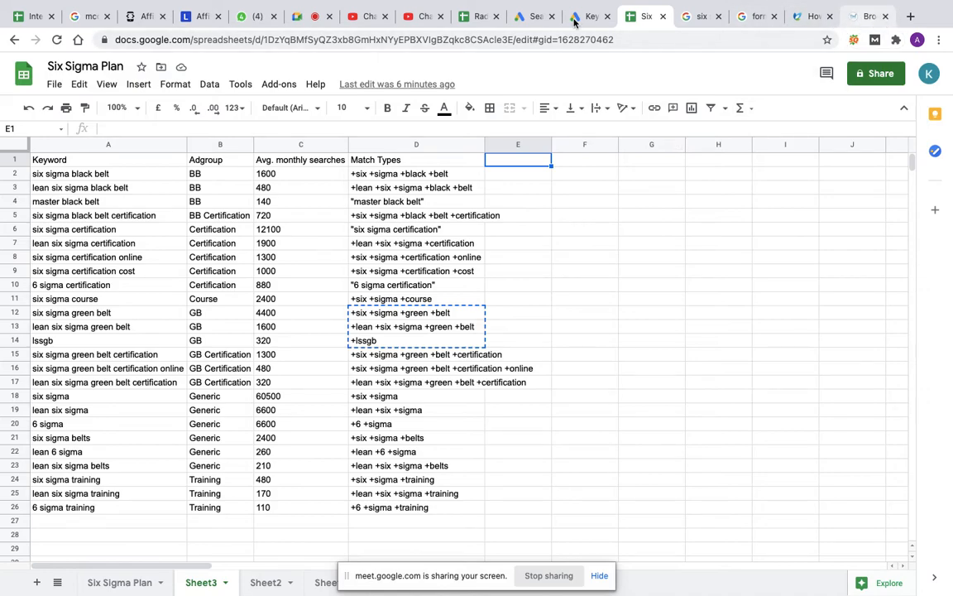
click(519, 19)
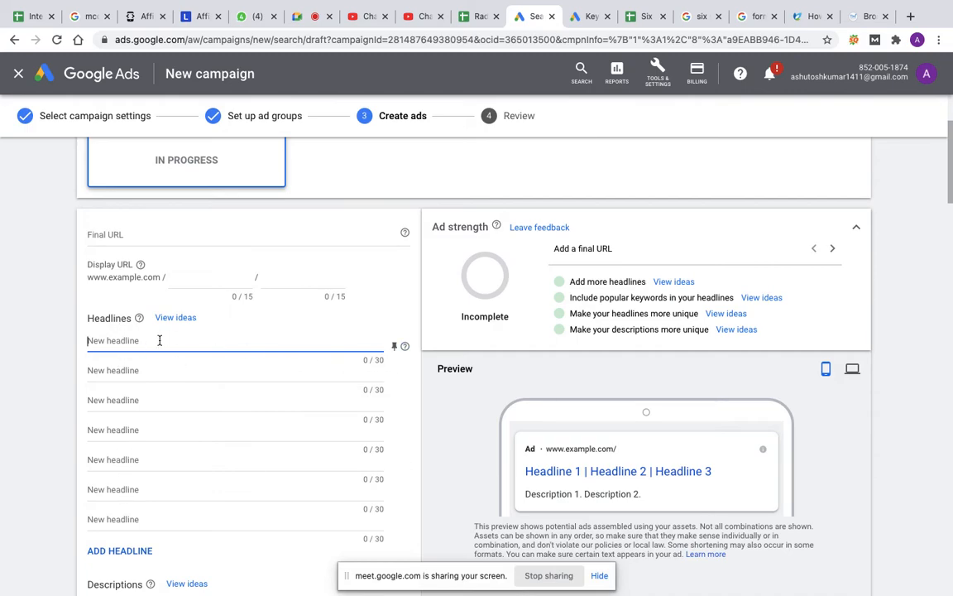
scroll(164, 343, down, 1)
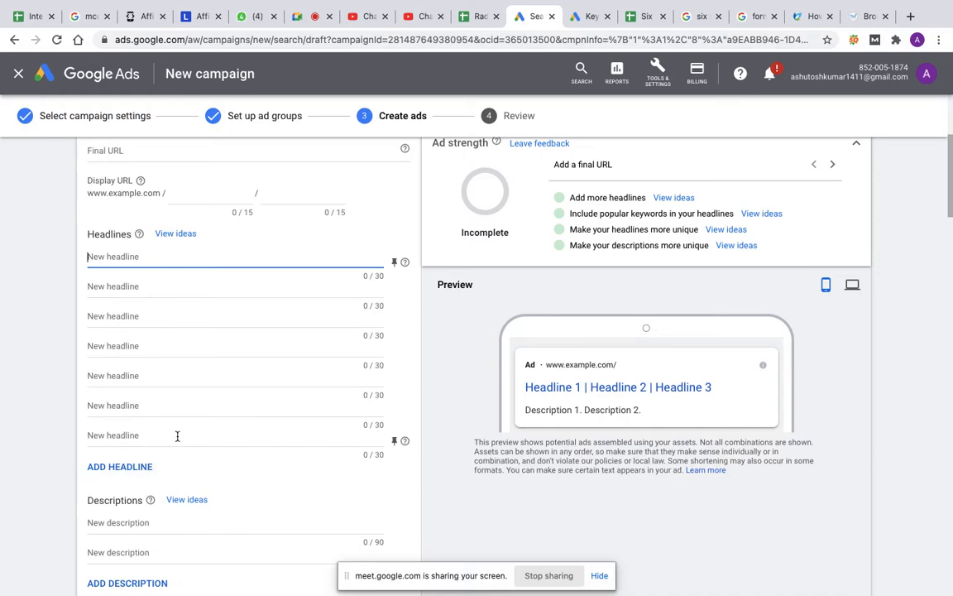
scroll(177, 436, down, 3)
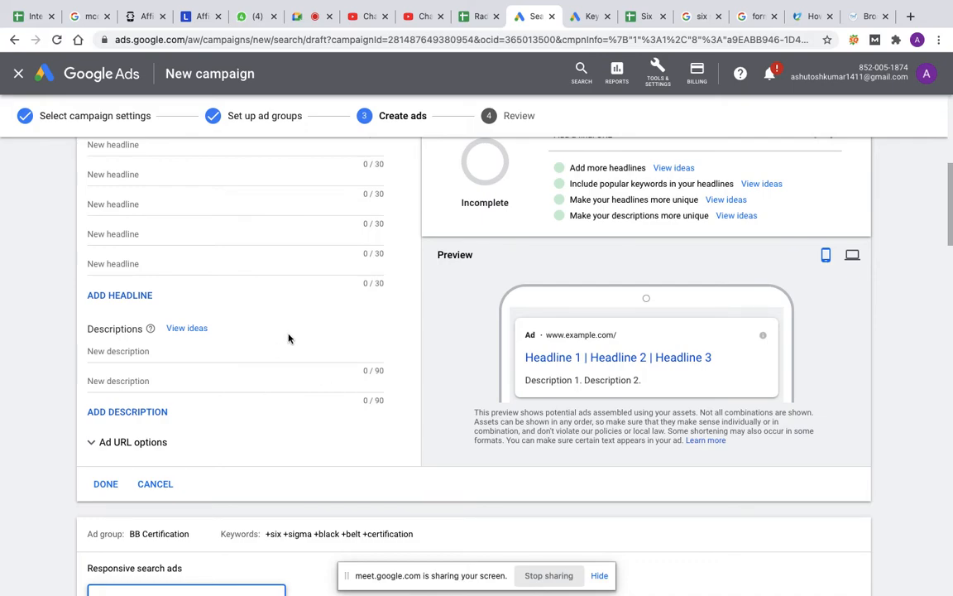
scroll(289, 338, up, 3)
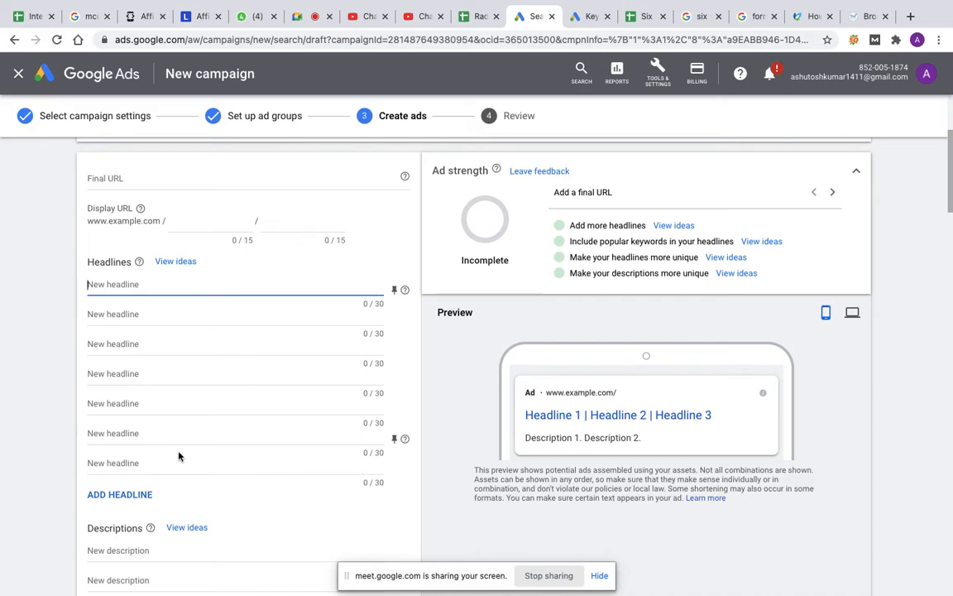
scroll(178, 456, down, 2)
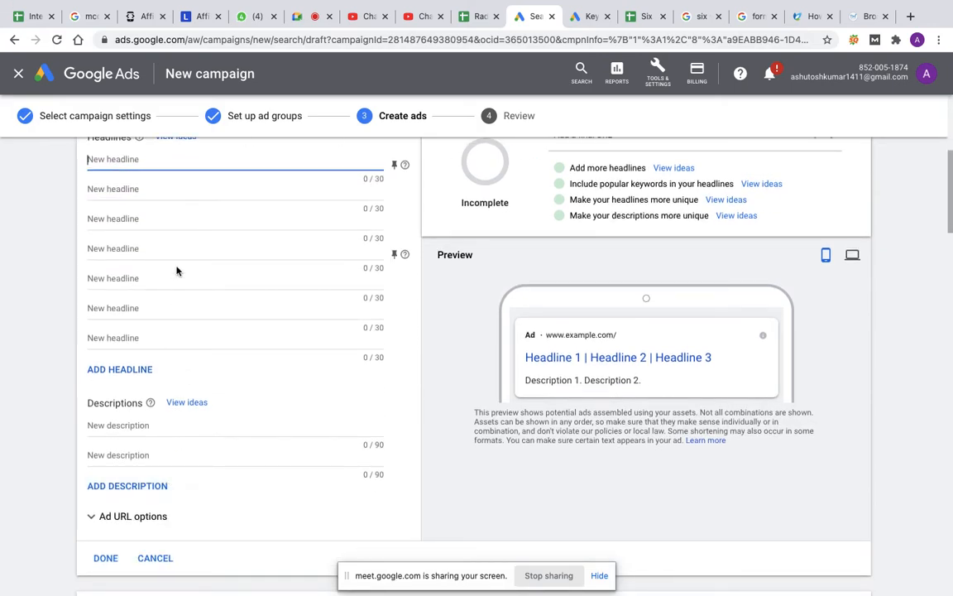
scroll(176, 270, up, 2)
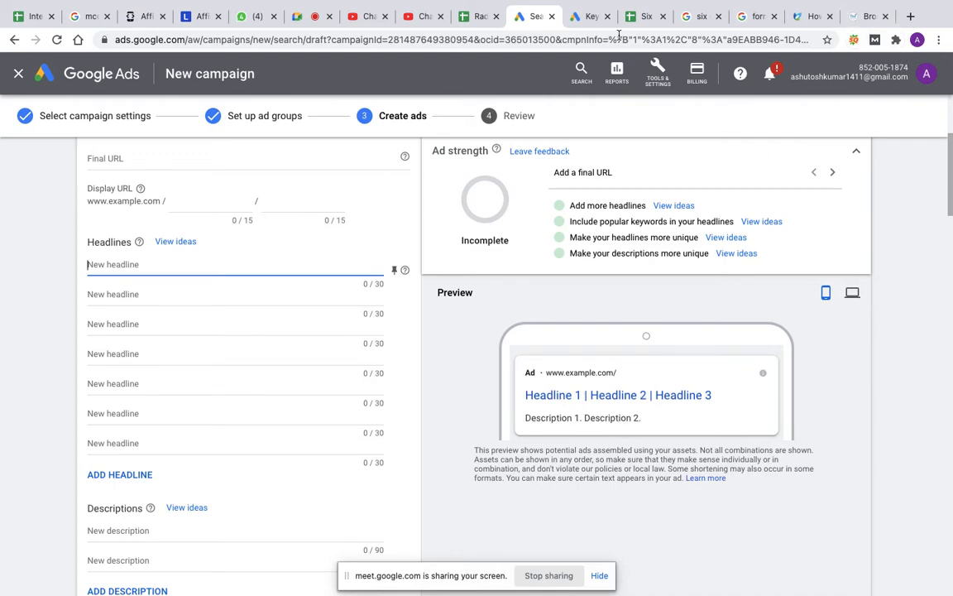
Step: Switch to the Six Sigma Plan spreadsheet and enter the column headers h1, len, h2 and len in cells E1 to H1 of Sheet3
click(584, 16)
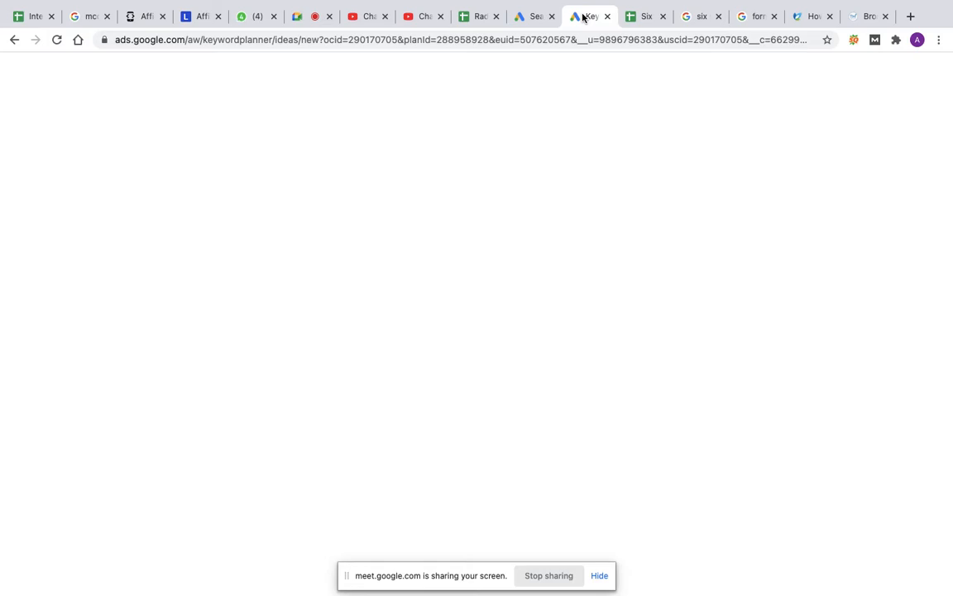
click(643, 17)
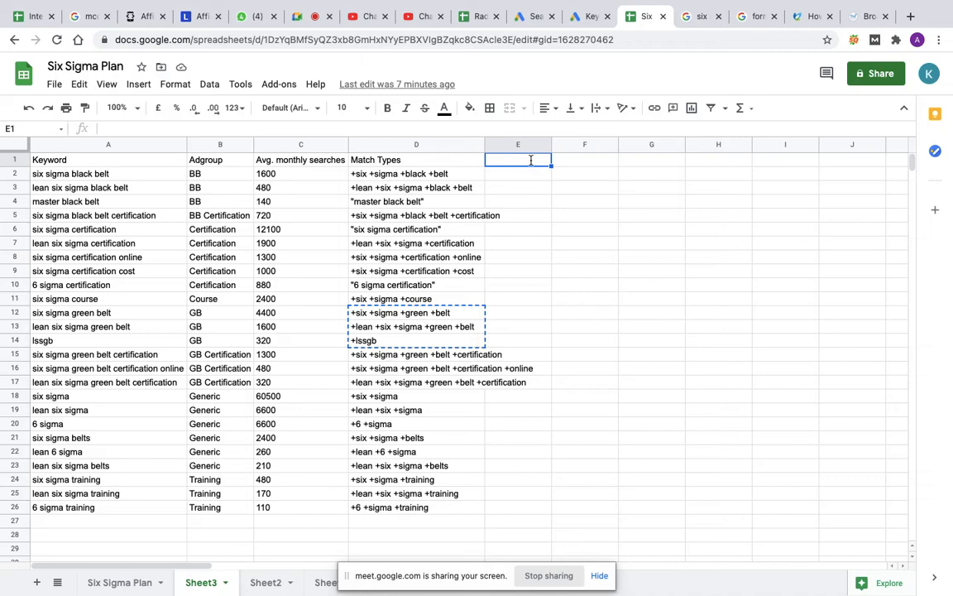
double_click(531, 160)
text(h1)
key(Tab)
text(le)
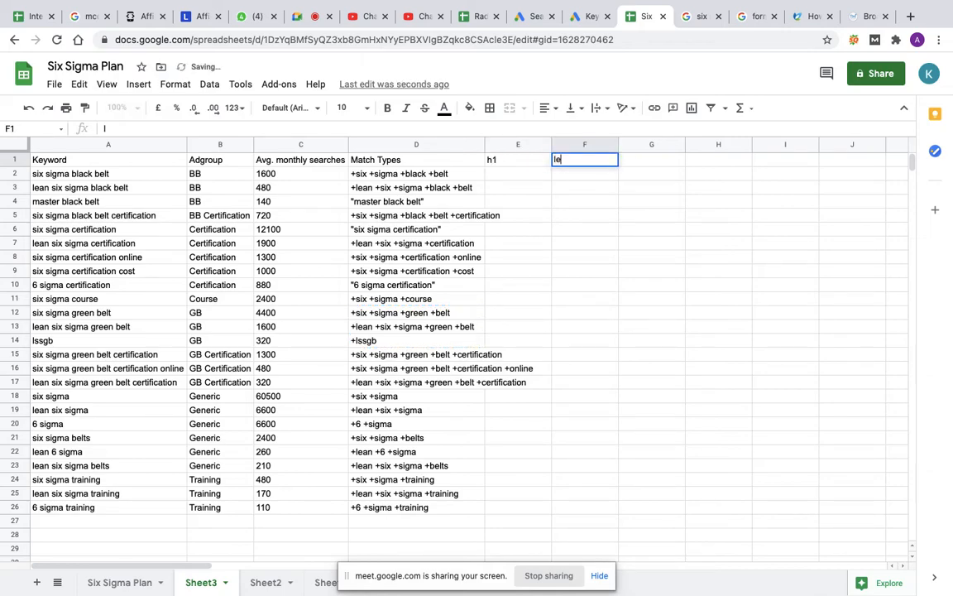
text(n)
key(Tab)
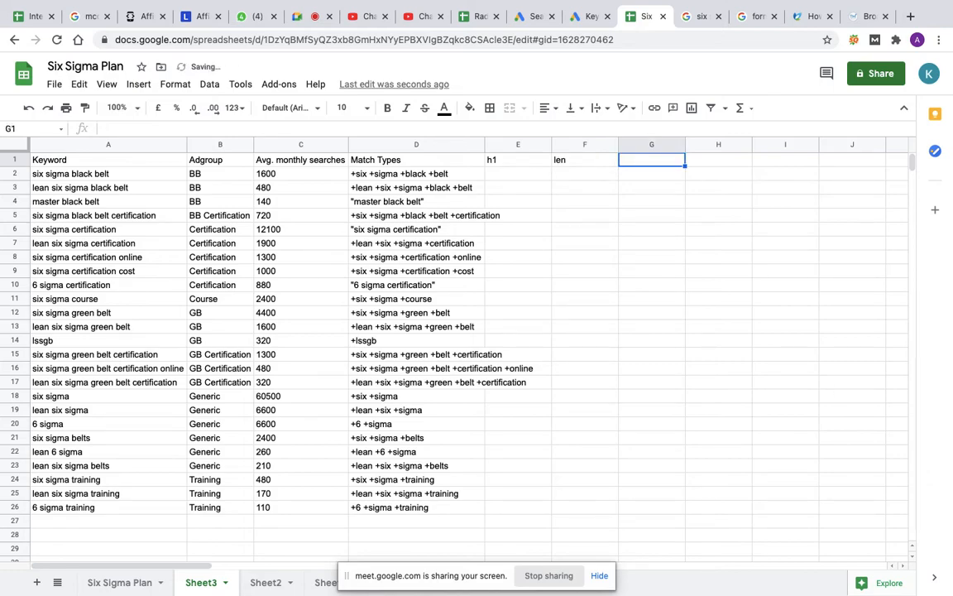
text(h2)
key(Tab)
text(len)
key(Tab)
Step: Continue the header row with h3, len, h4 and len in cells I1 to L1
text(h3)
key(Tab)
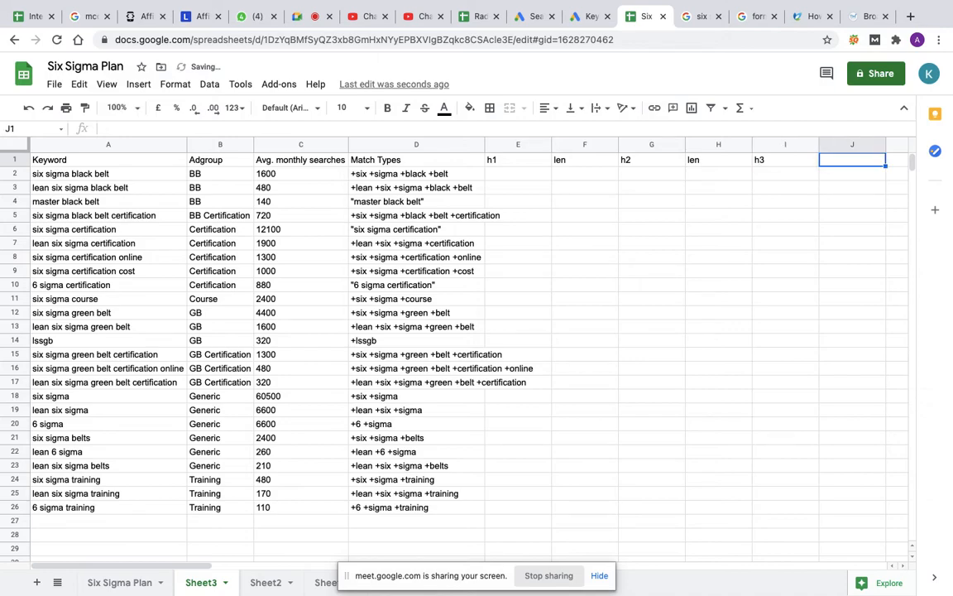
text(len)
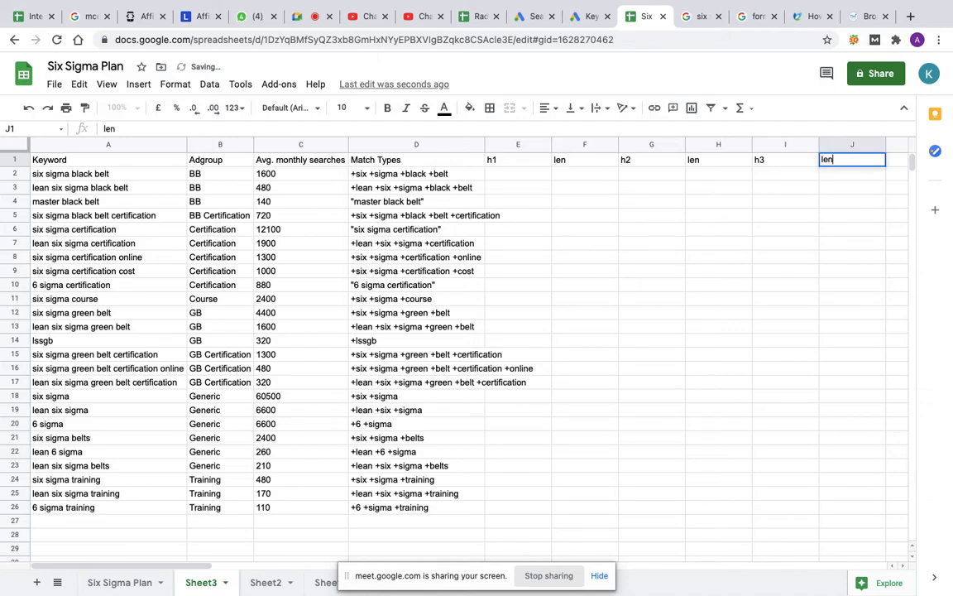
key(Tab)
text(h4)
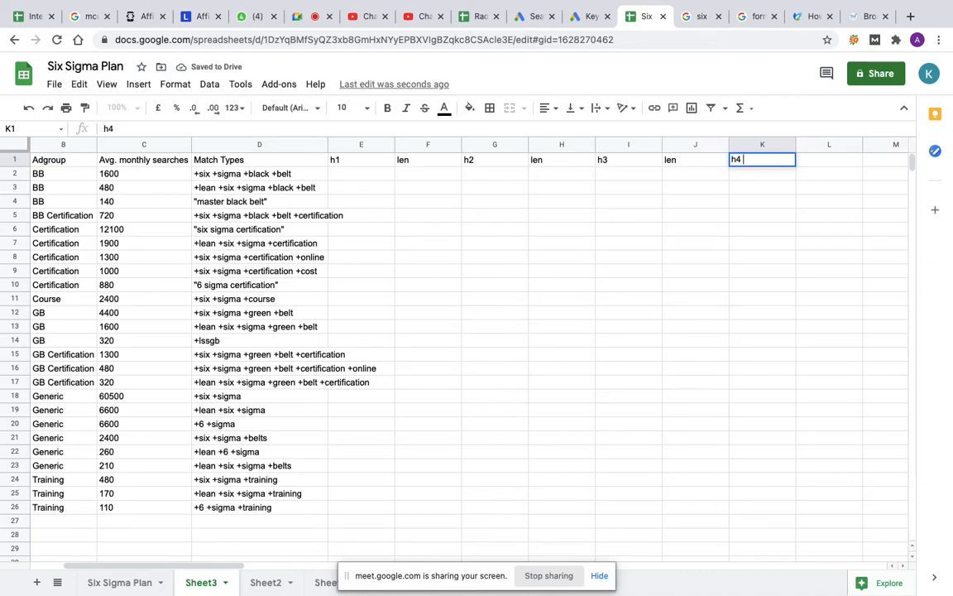
key(Tab)
text(len)
key(Tab)
Step: Add the description headers des 1, len, des 2 and len in cells M1 to P1
text(d)
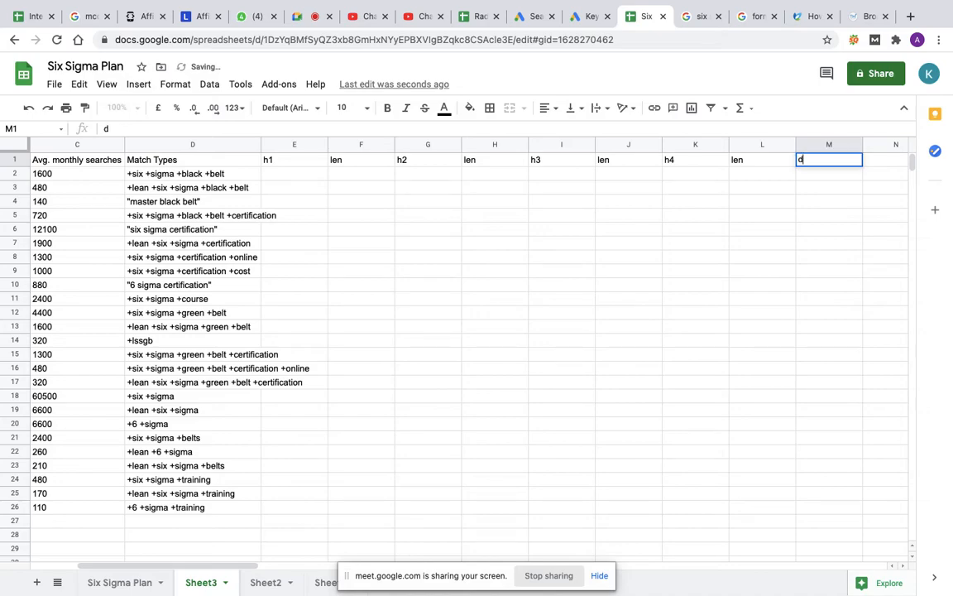
text(es 1)
key(Tab)
text(len)
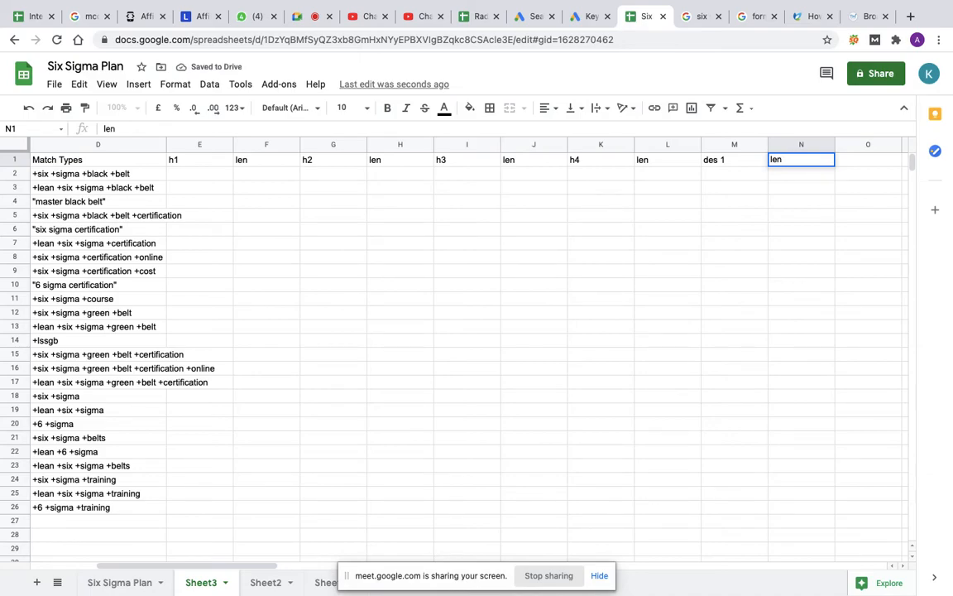
key(Tab)
text(des )
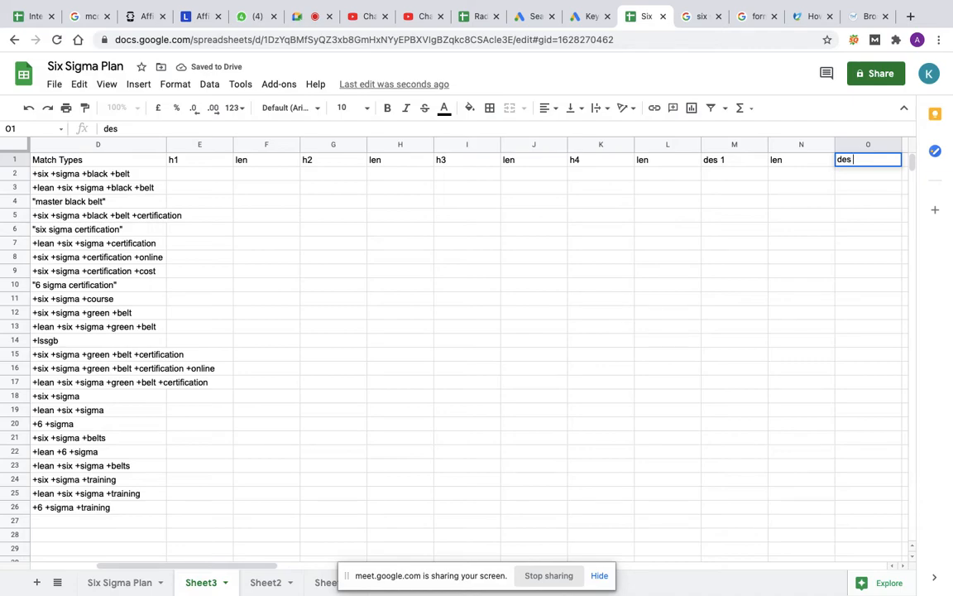
text(2)
key(Tab)
text(len)
key(Tab)
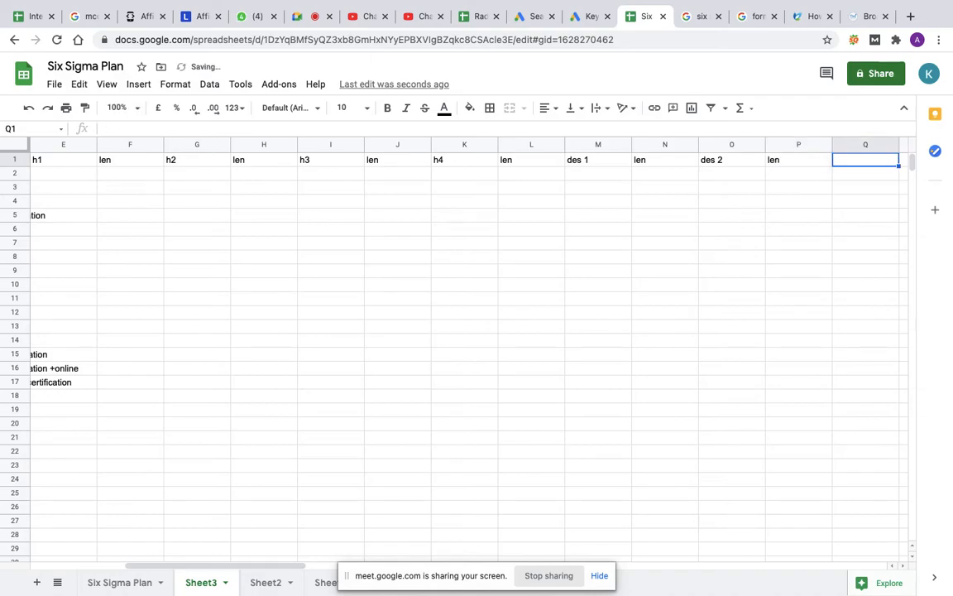
Step: Complete the header row with des 3 in cell Q1 and len in cell R1
text(des)
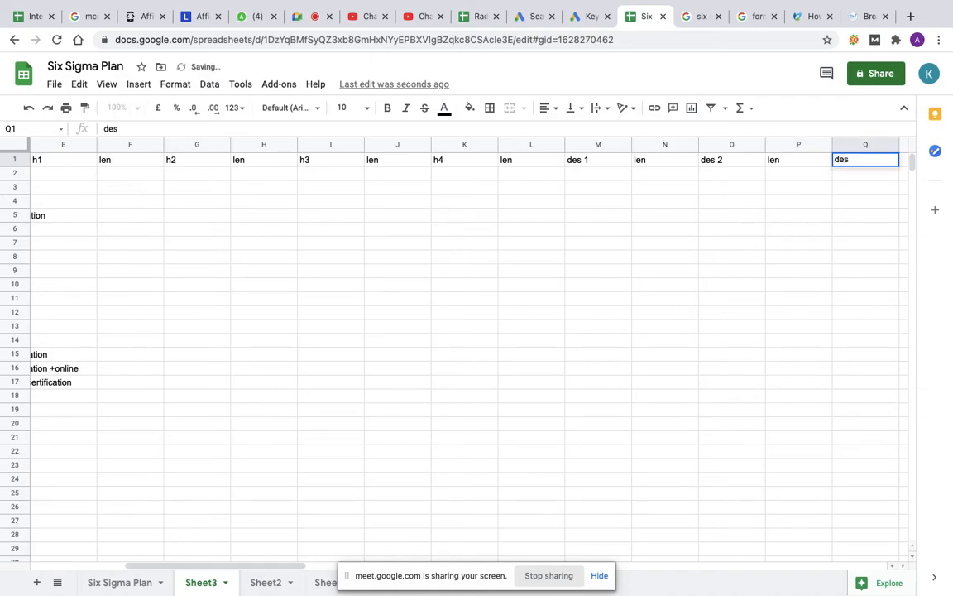
text( 3)
key(Tab)
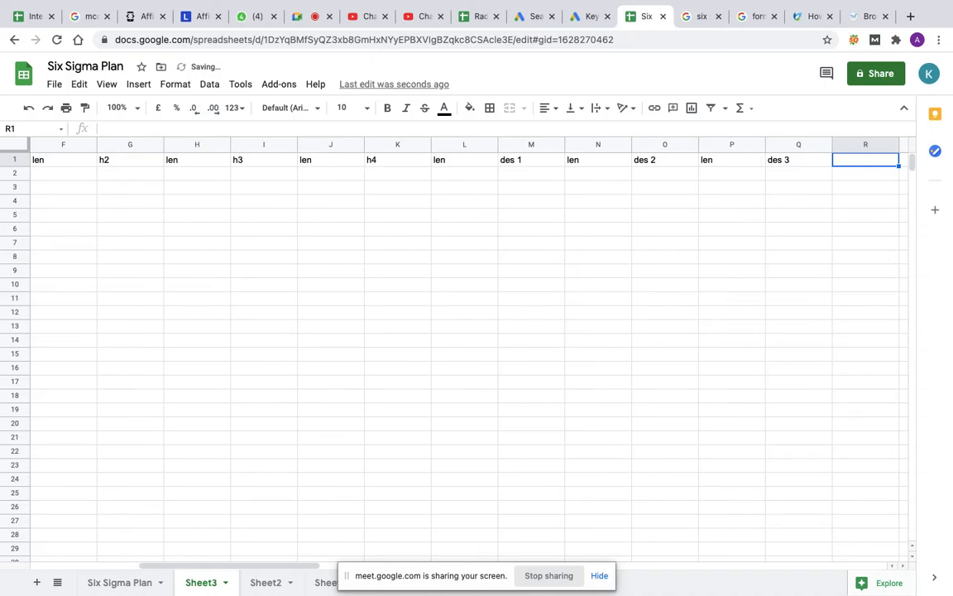
text(len)
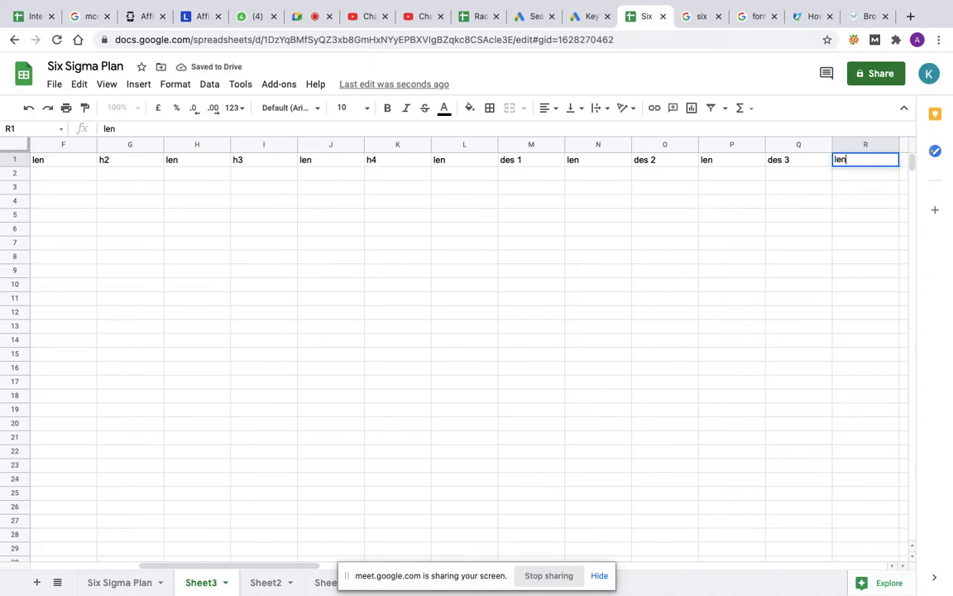
key(Return)
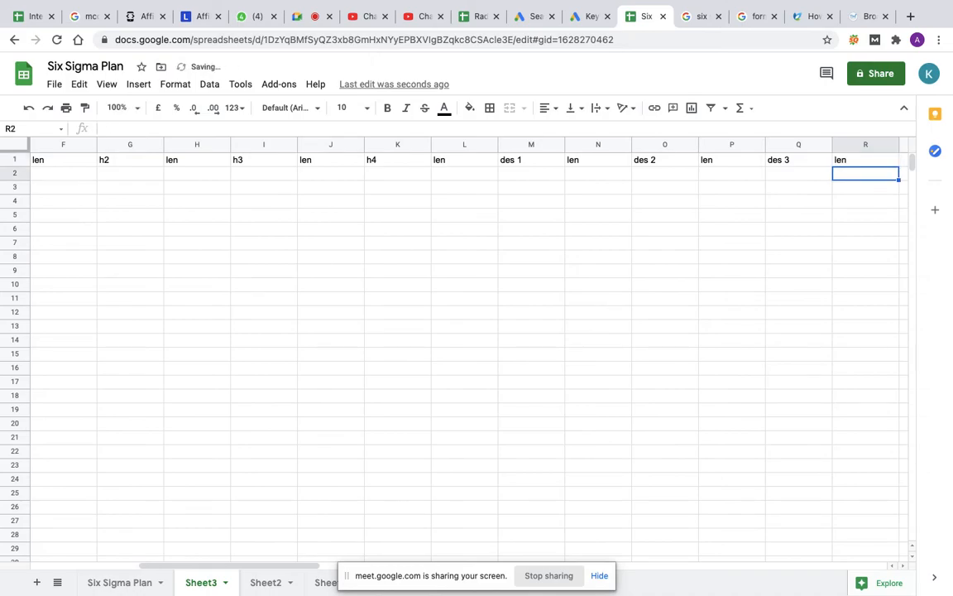
Step: Enter the formula =len(Q2) in cell R2 to count the characters of the third description
text(=)
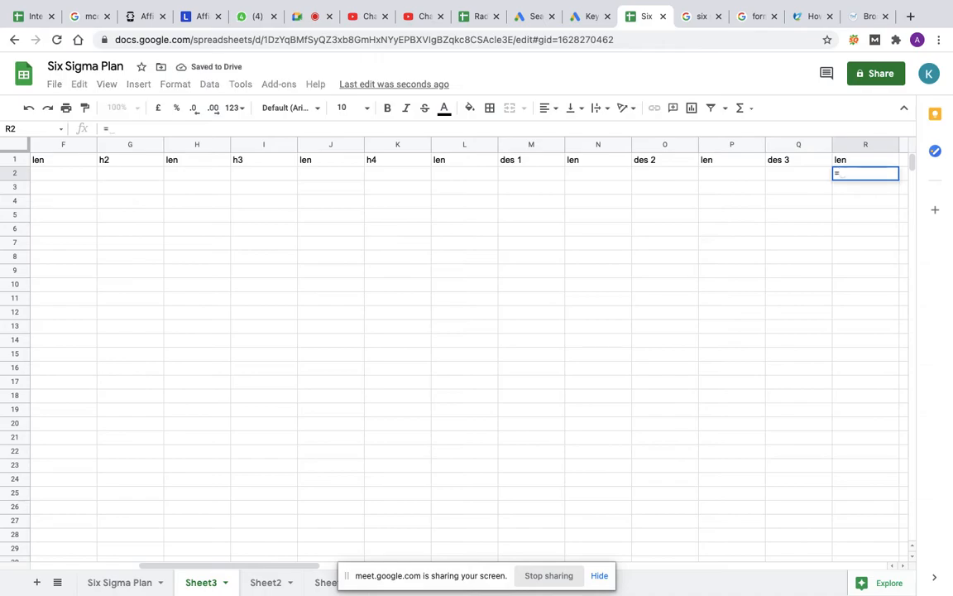
text(l)
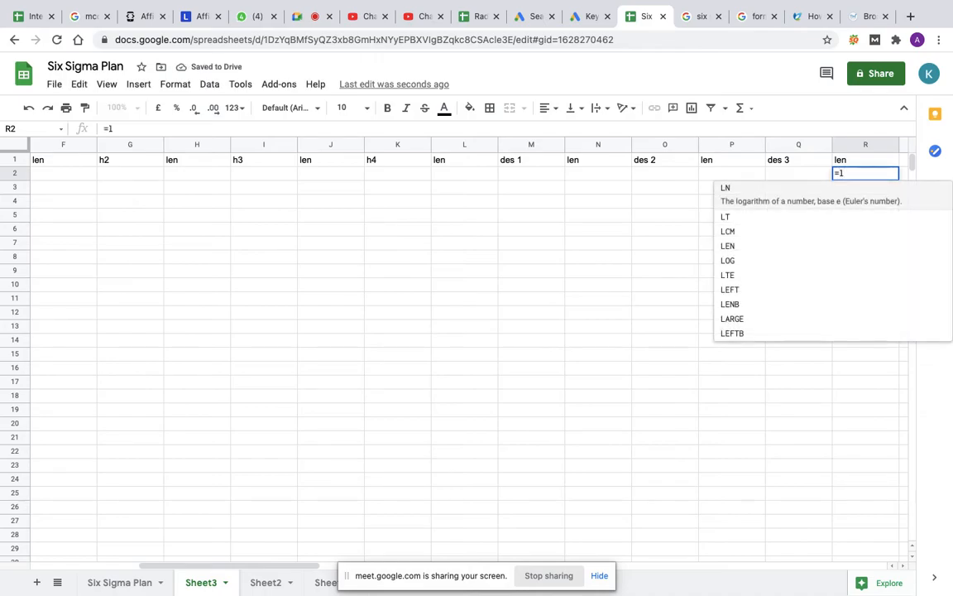
text(e)
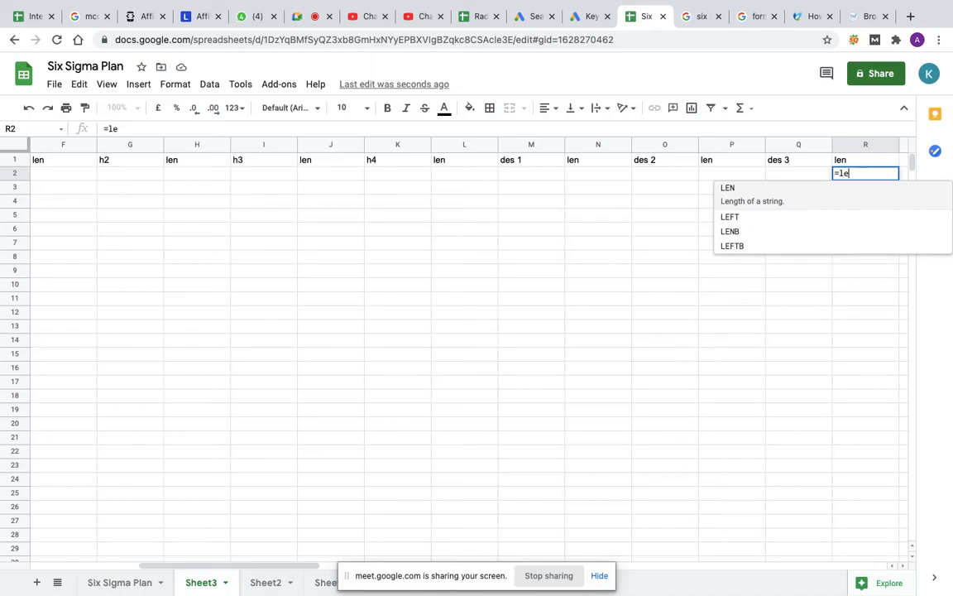
text(n()
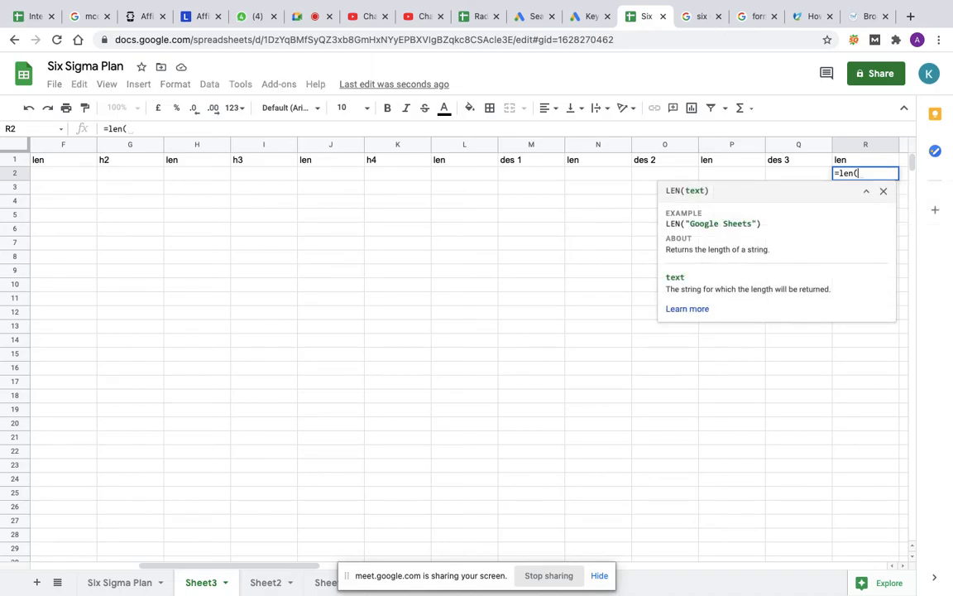
click(785, 179)
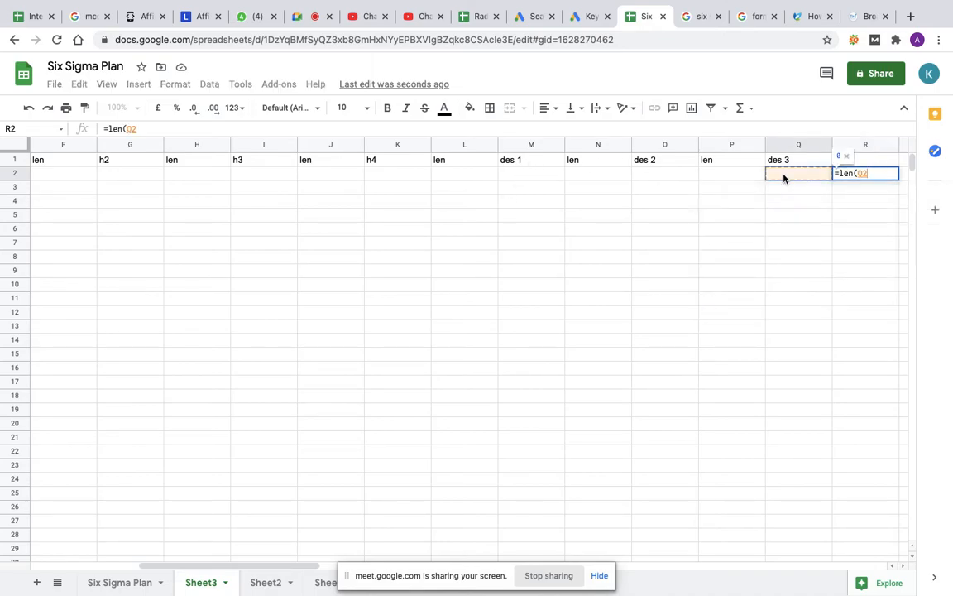
text())
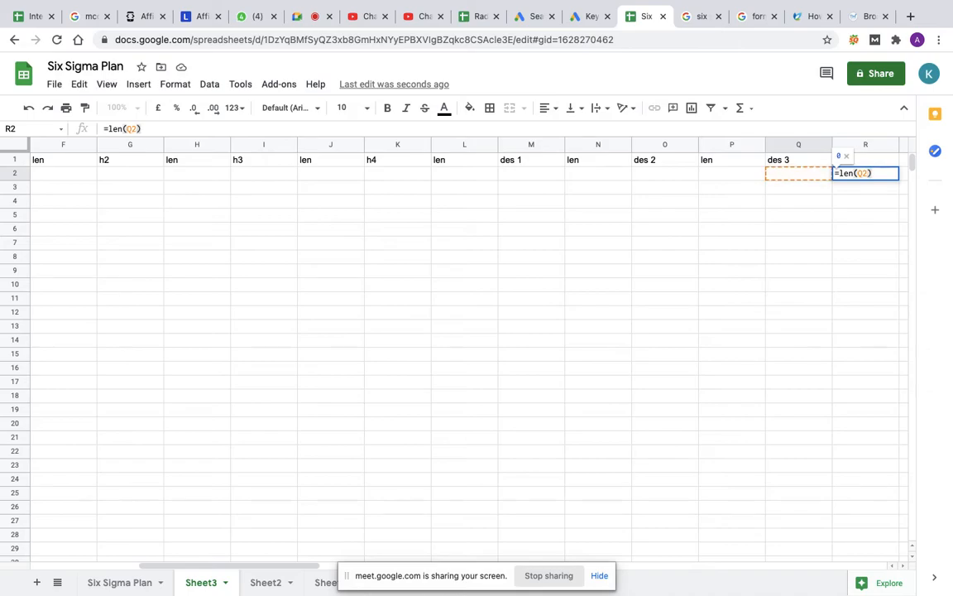
key(Return)
Step: Enter the formula =len(E2) in cell F2 to count the characters of the first headline
click(810, 175)
key(Left)
key(Left)
key(Left)
key(Left)
key(Left)
key(Left)
key(Left)
key(Left)
key(Left)
key(Left)
key(Left)
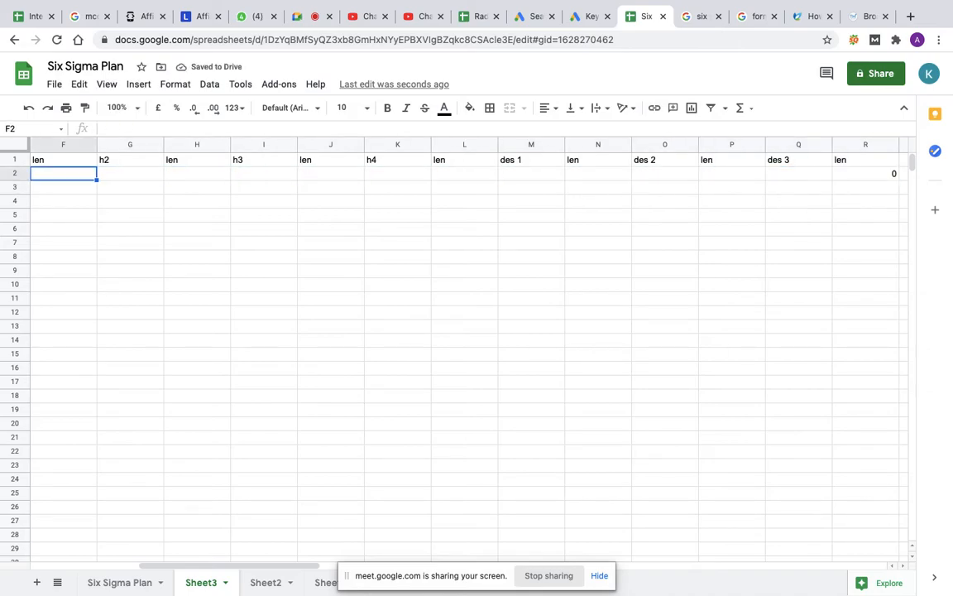
key(Left)
key(Left)
key(Left)
key(Right)
key(Right)
key(Right)
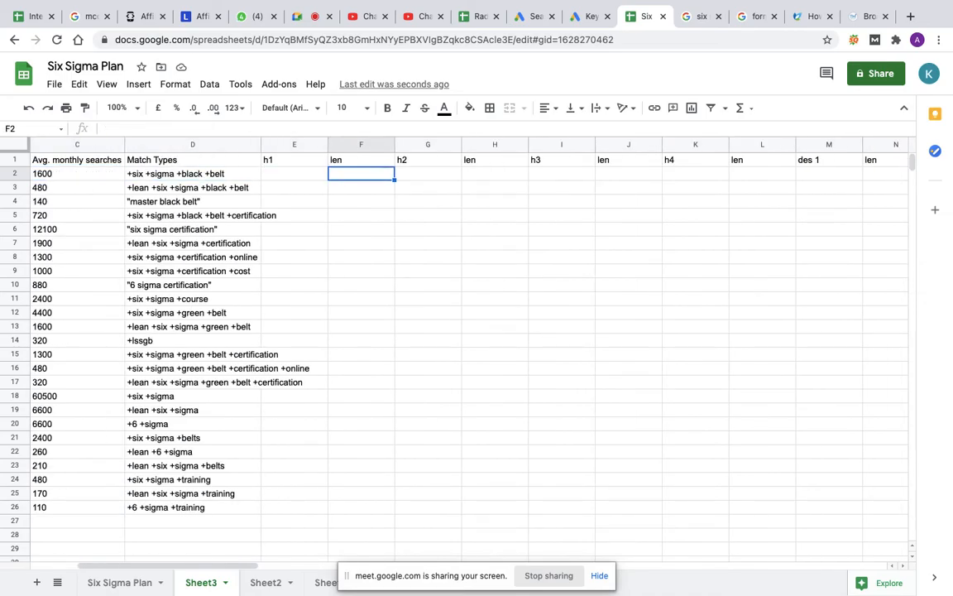
text(=len()
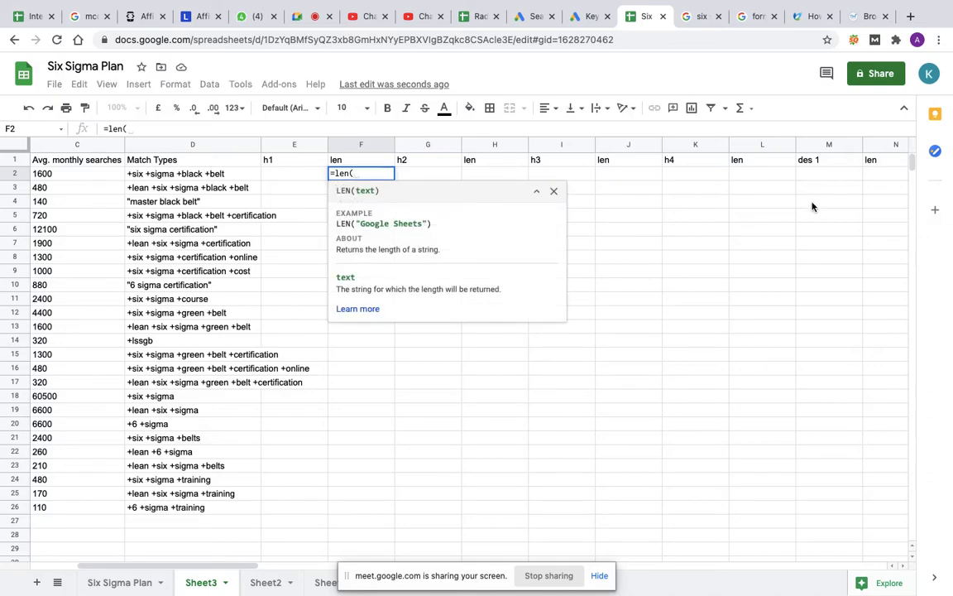
click(290, 174)
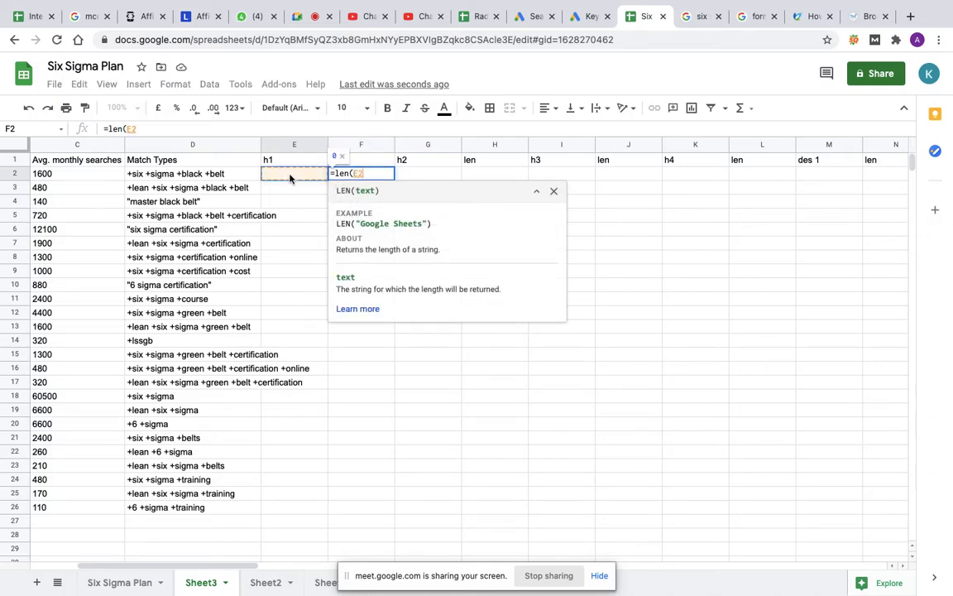
text())
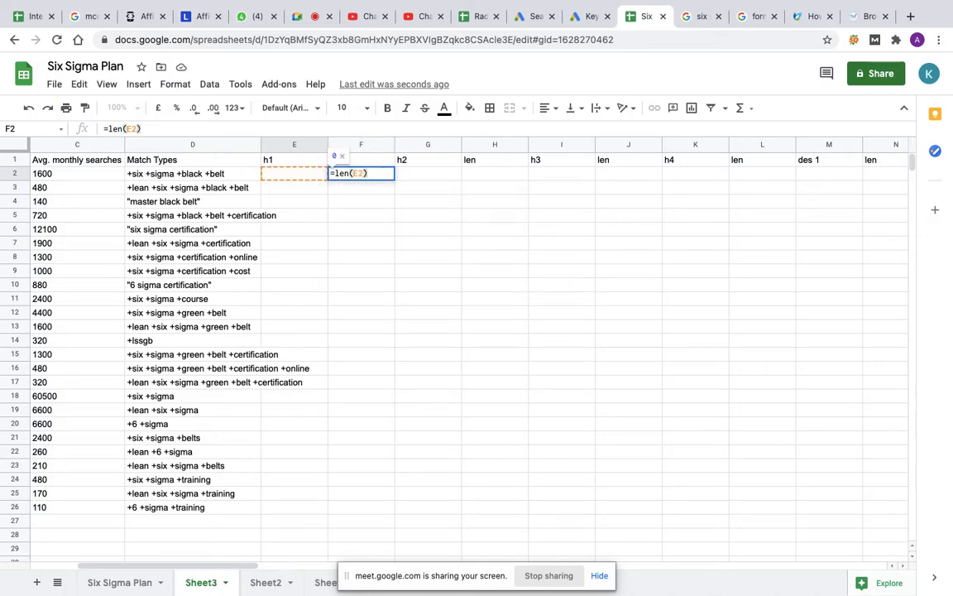
key(Return)
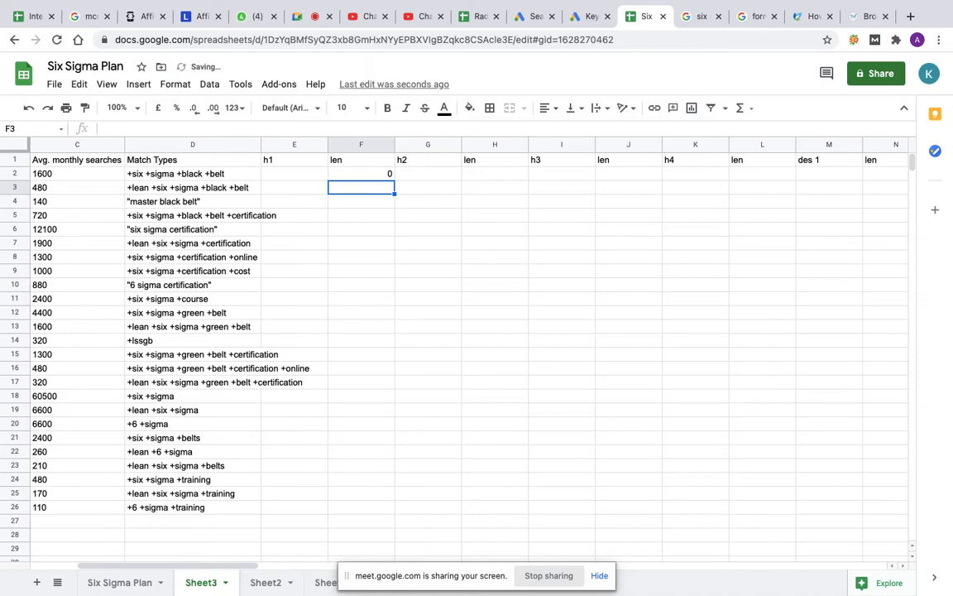
Step: Enter the formula =len(G2) in cell H2 to count the characters of the second headline
click(477, 174)
text(=)
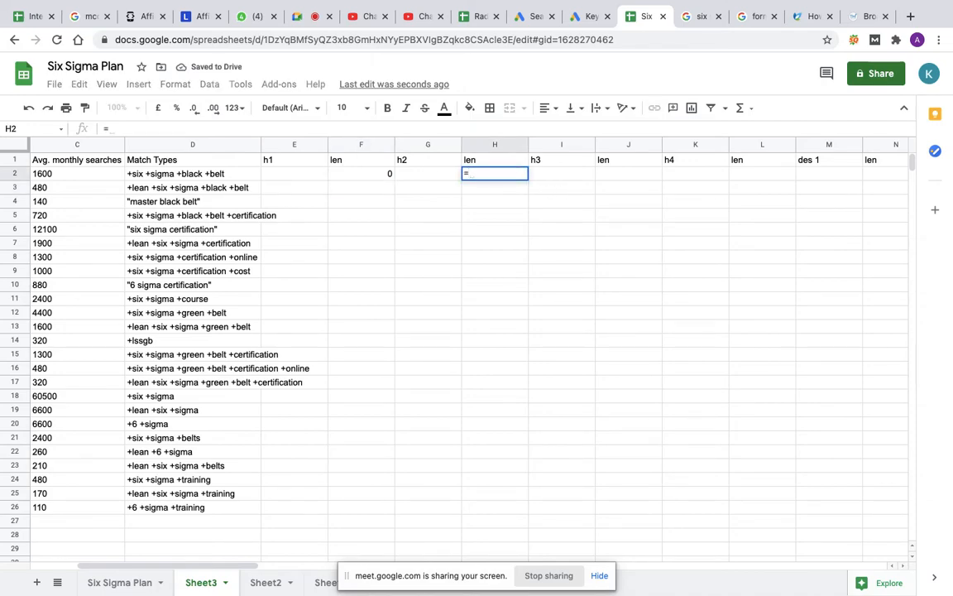
text(len)
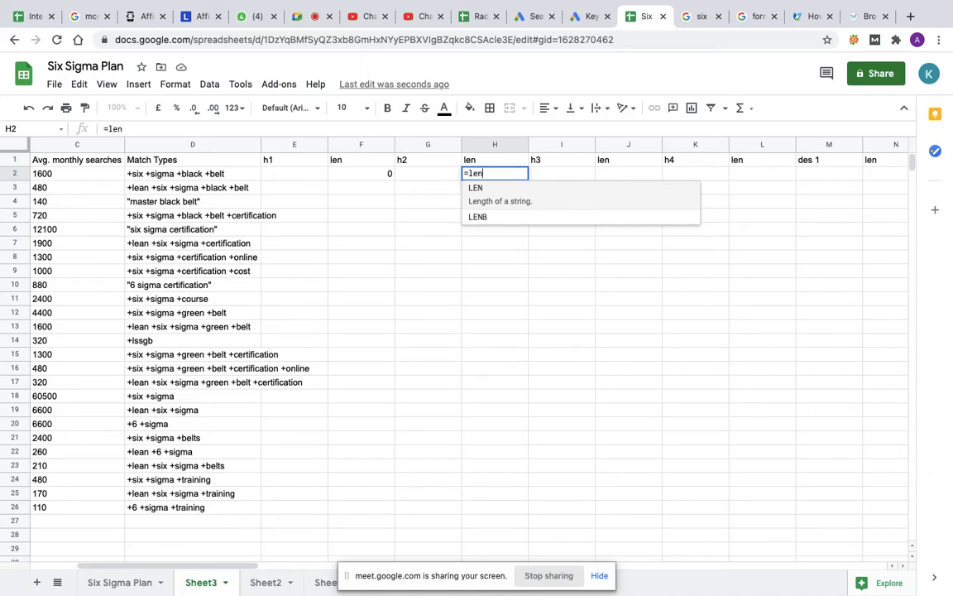
text(()
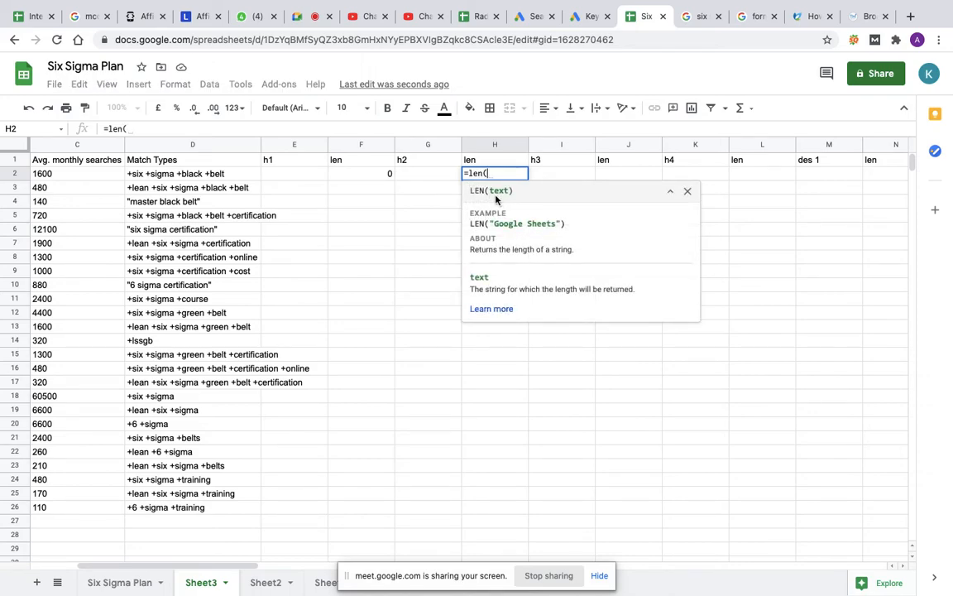
click(421, 174)
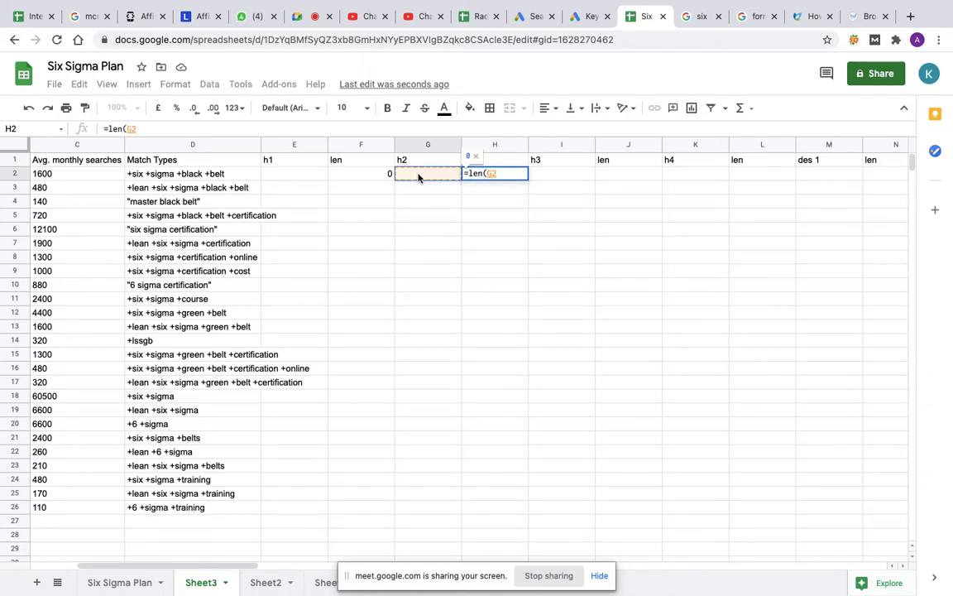
text())
key(Return)
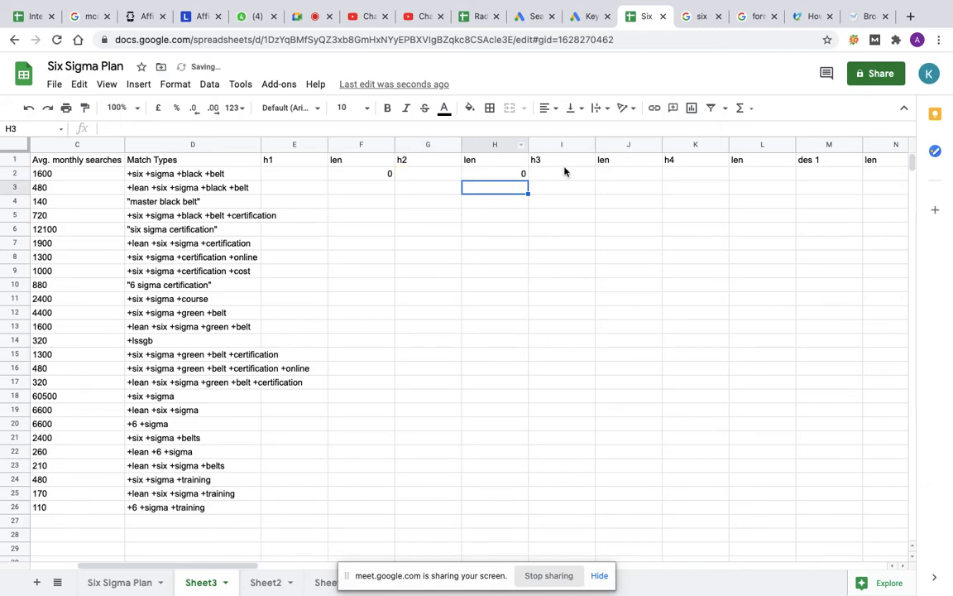
Step: Enter the formula =len(I2) in cell J2 to count the characters of the third headline
click(610, 174)
text(=)
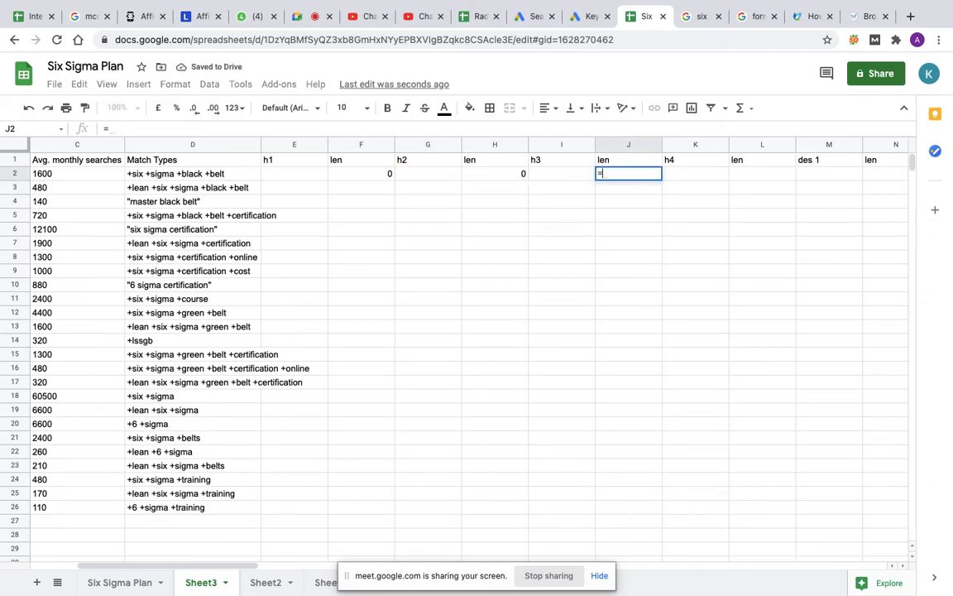
text(len()
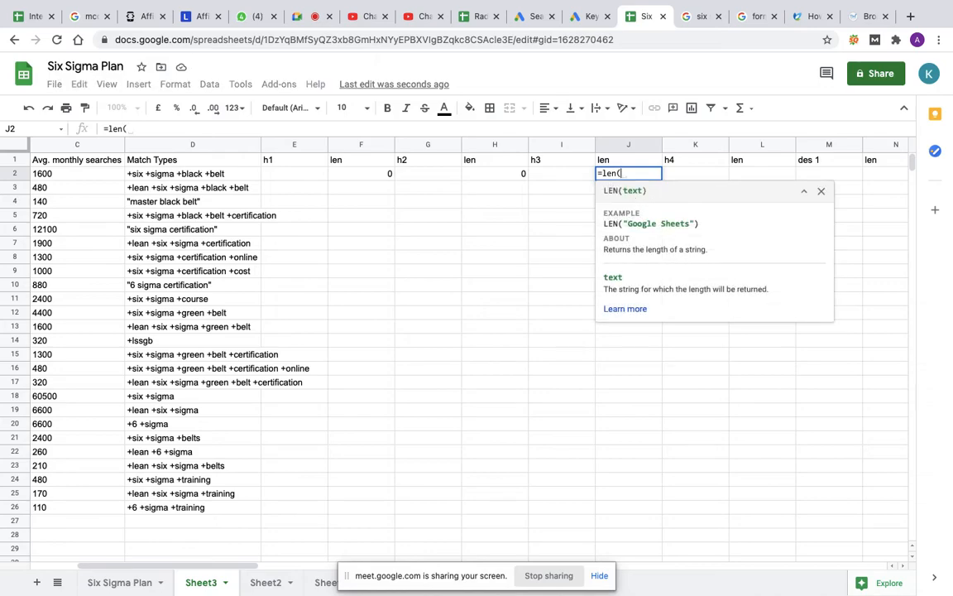
click(562, 174)
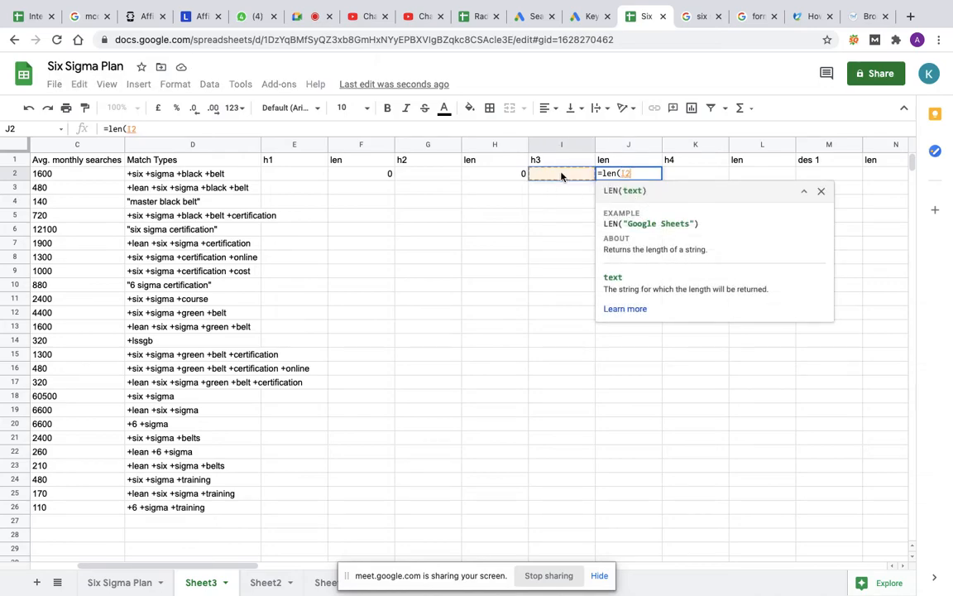
text())
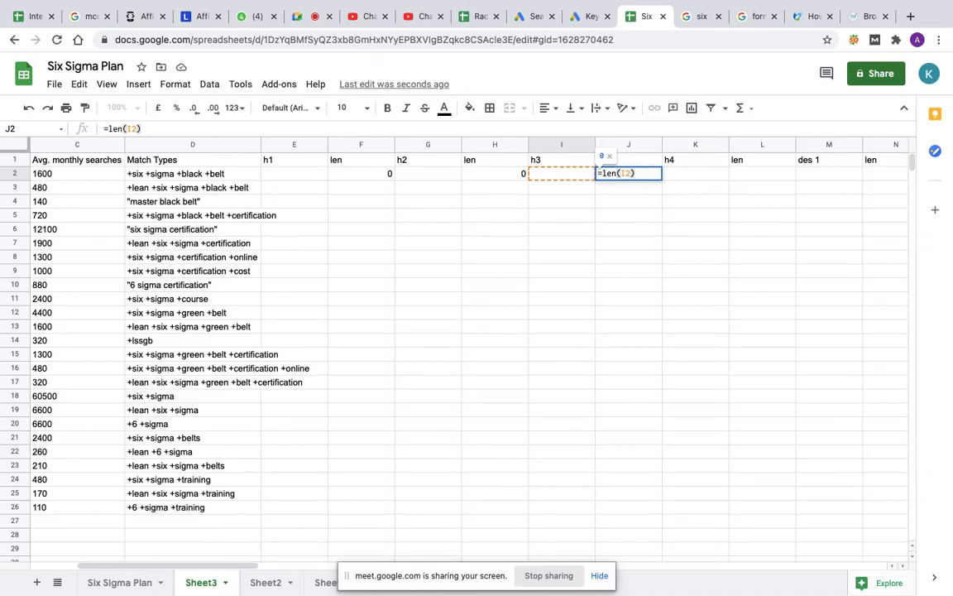
key(Return)
Step: Enter the formula =len(K2) in cell L2 to count the characters of the fourth headline
double_click(763, 174)
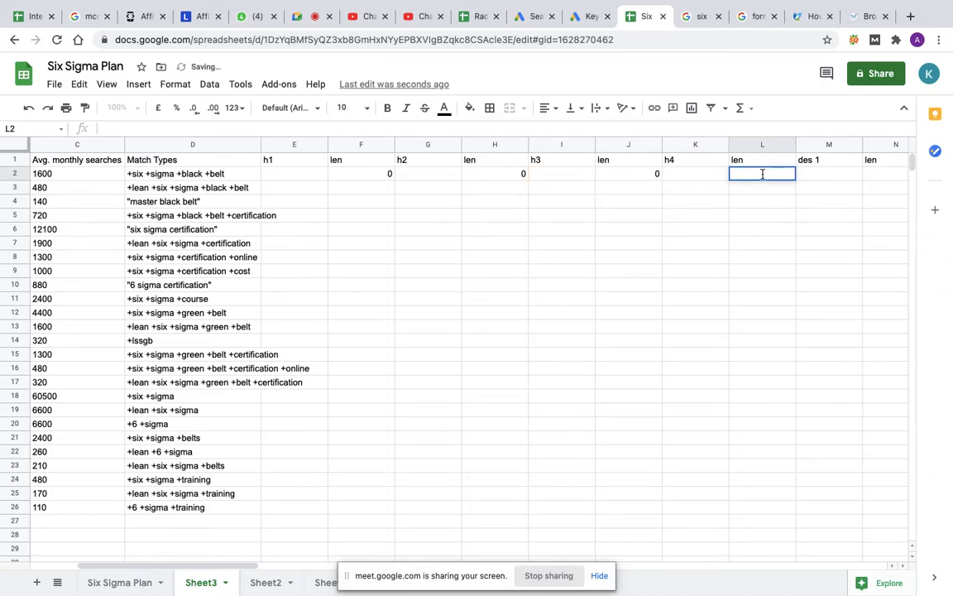
text(=len()
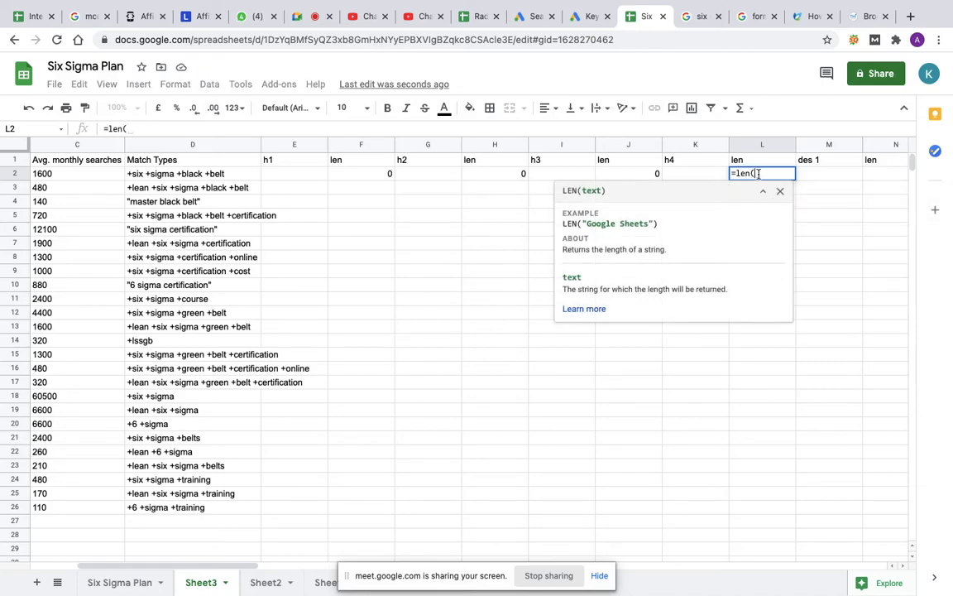
click(695, 173)
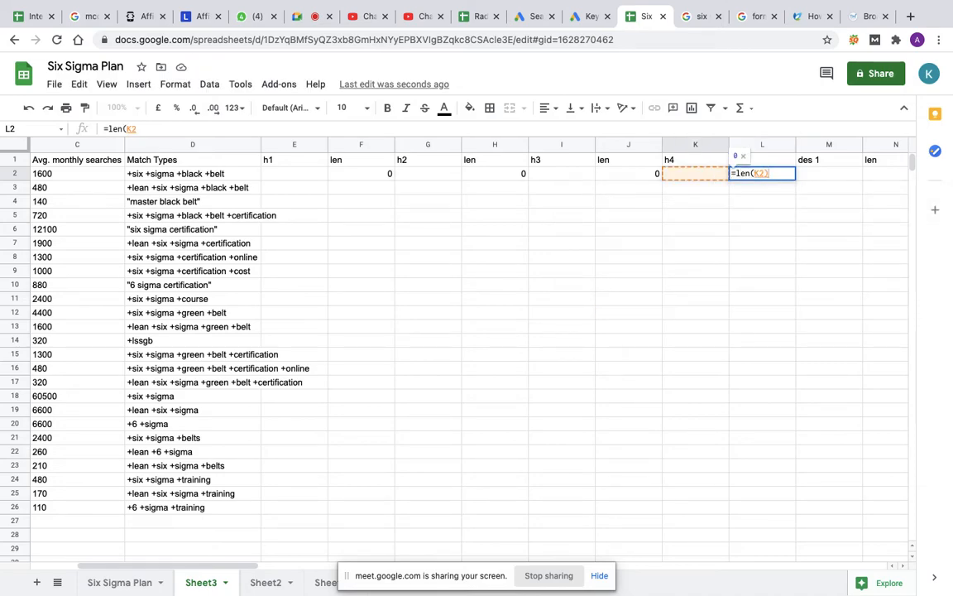
key(Tab)
key(Tab)
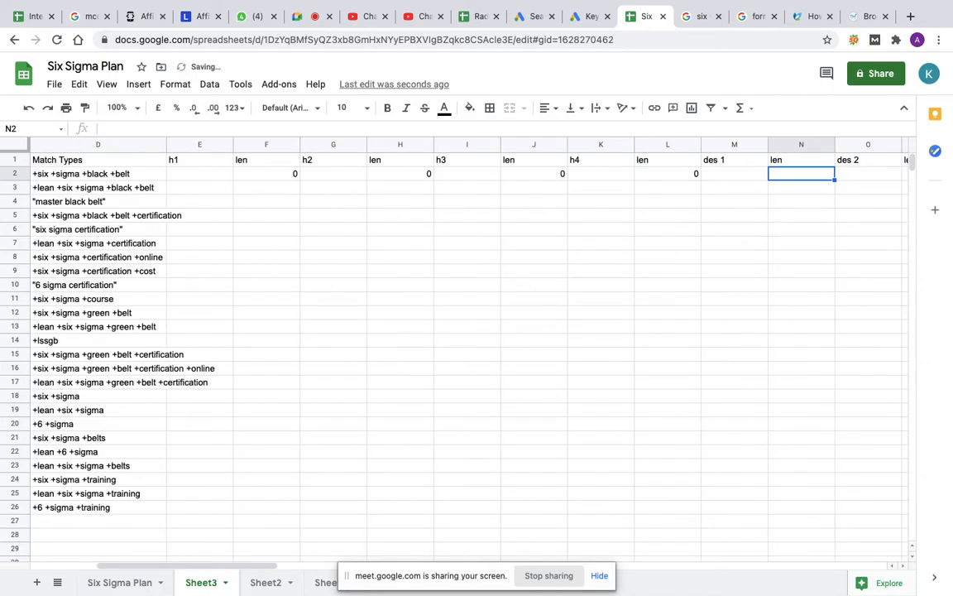
Step: Enter the formula =len(M2) in cell N2 to count the characters of the first description
text(=)
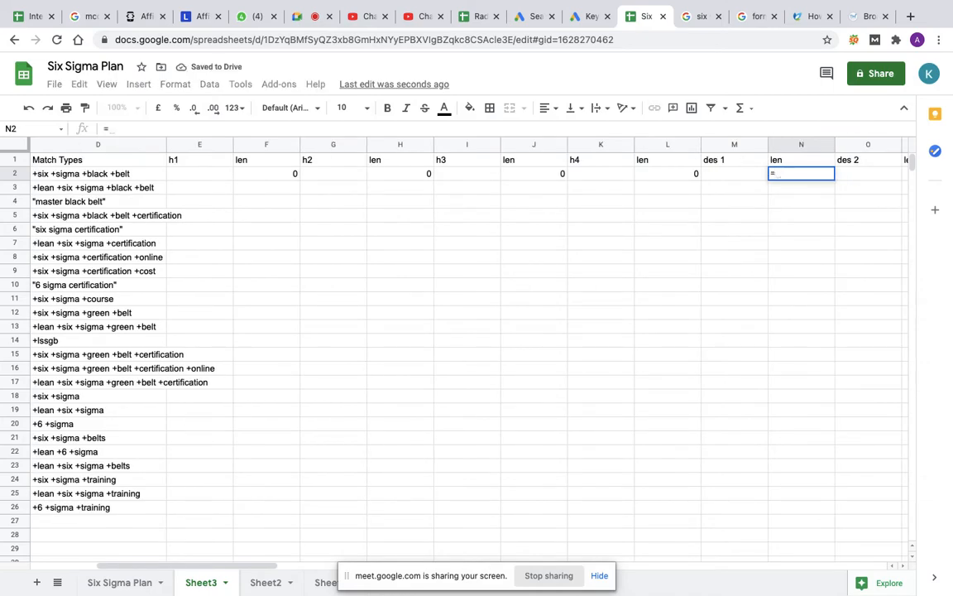
text(len()
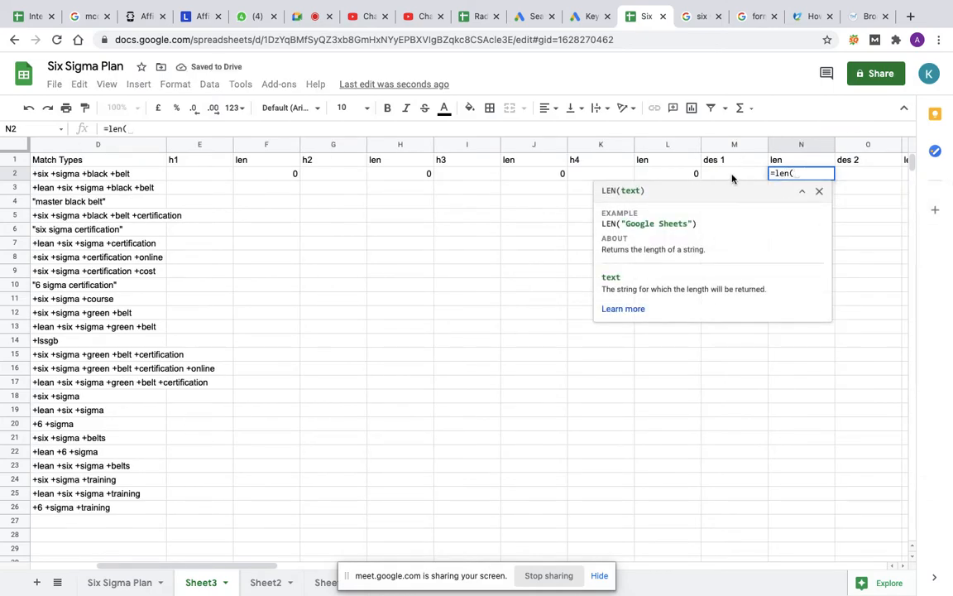
click(734, 176)
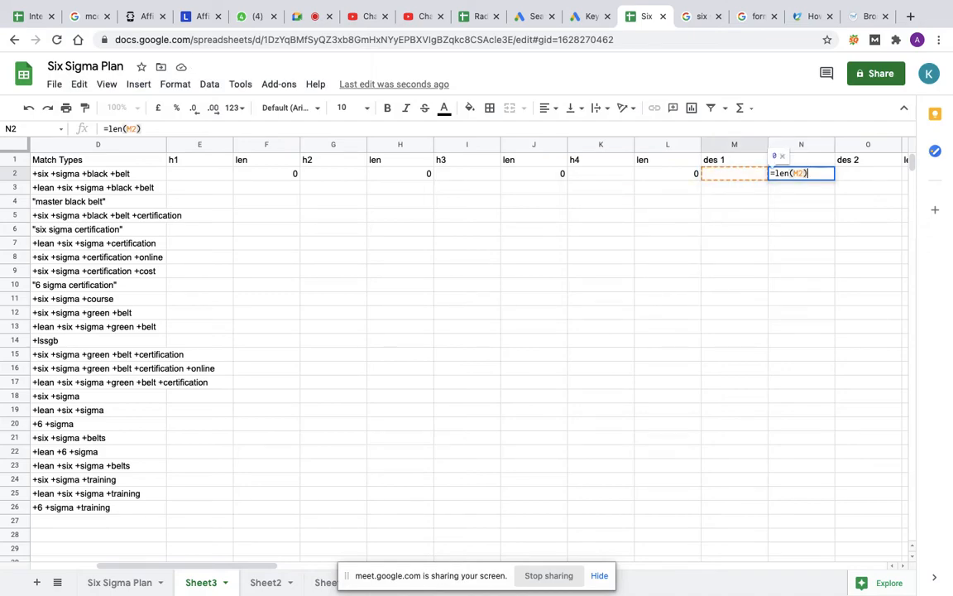
key(Tab)
key(Tab)
Step: Enter the formula =len(O2) in cell P2 to count the characters of the second description
text(=len()
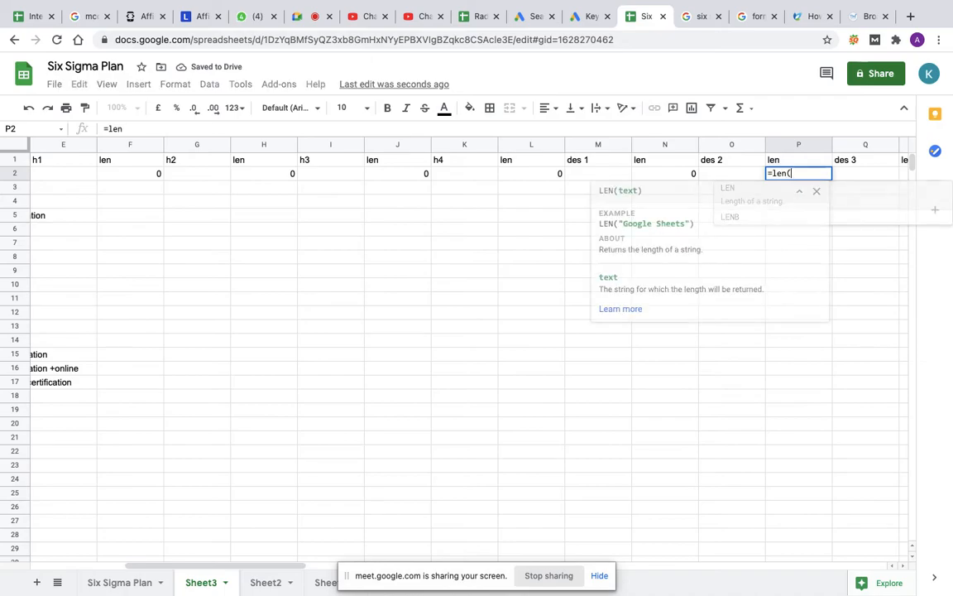
click(727, 163)
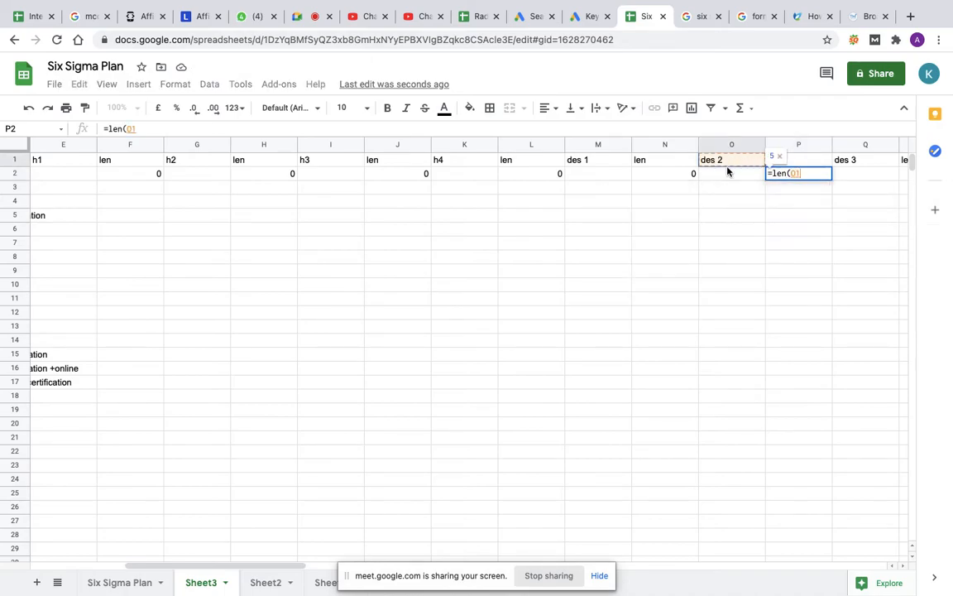
click(723, 177)
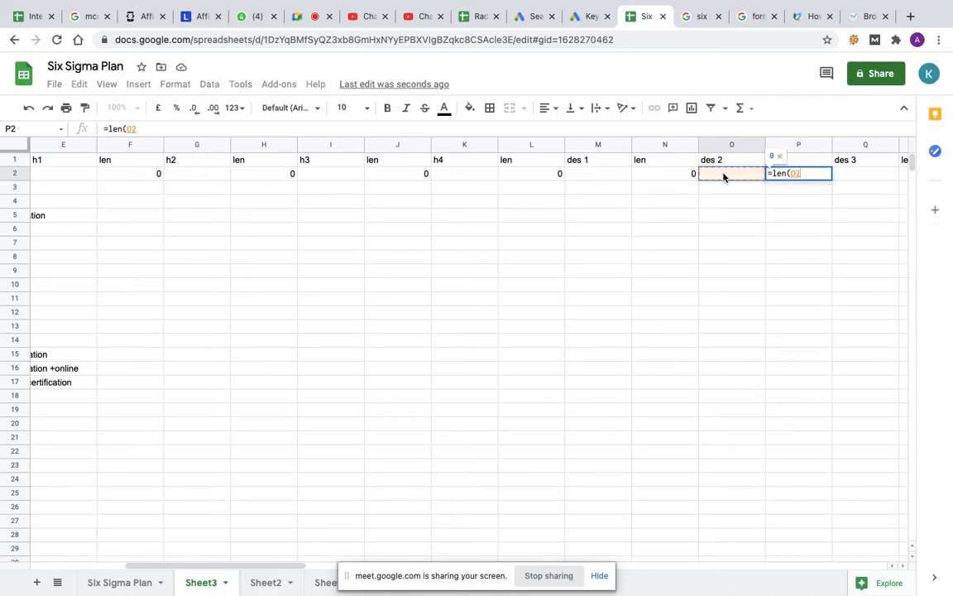
text())
key(Return)
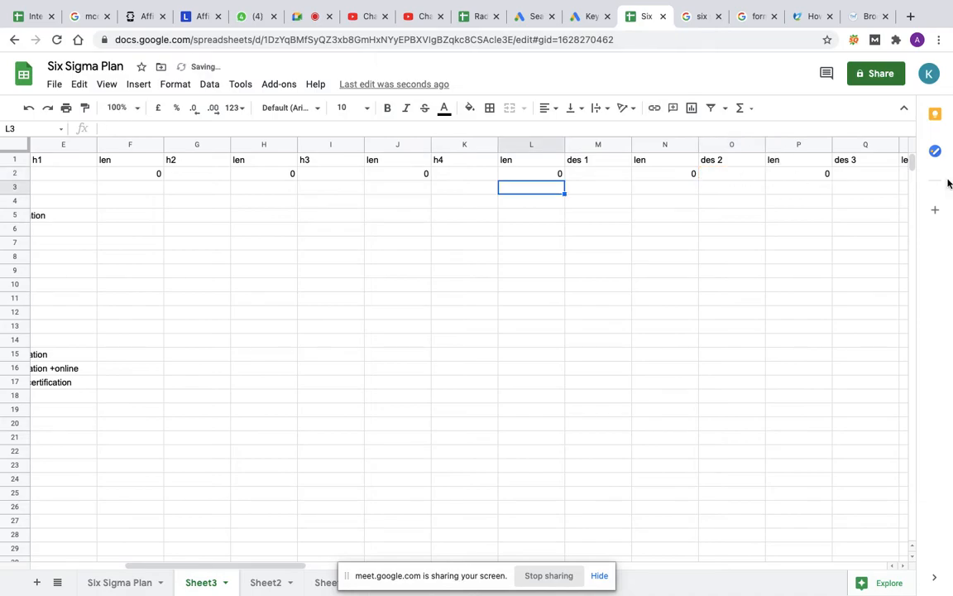
Step: Review the headline, description and character-count cells along row 2, from R2 back to A2
click(807, 177)
key(Right)
key(Right)
key(Right)
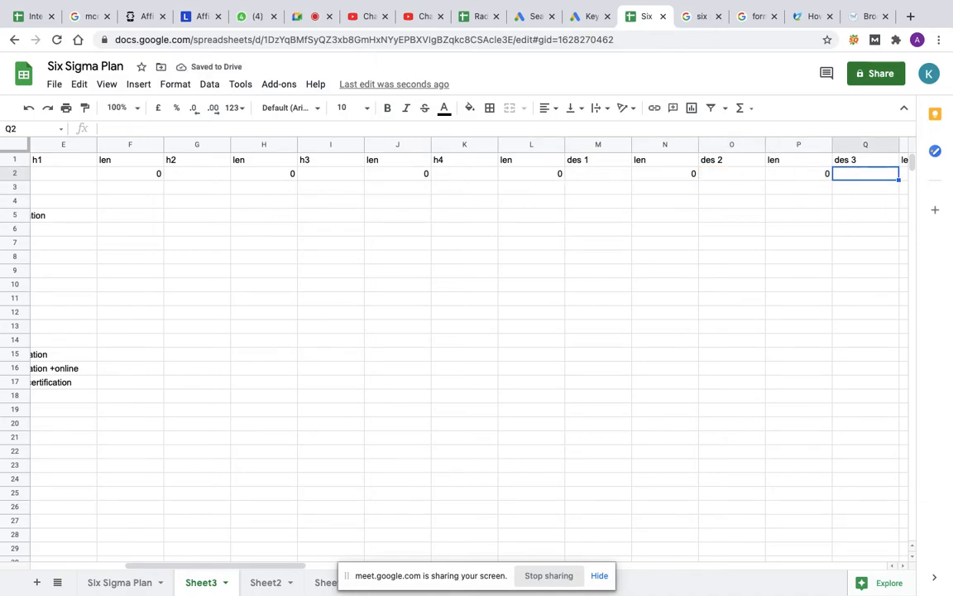
key(Left)
key(Left)
key(Left)
key(Left)
key(Left)
key(Left)
key(Left)
key(Left)
key(Left)
key(Left)
key(Left)
key(Left)
key(Left)
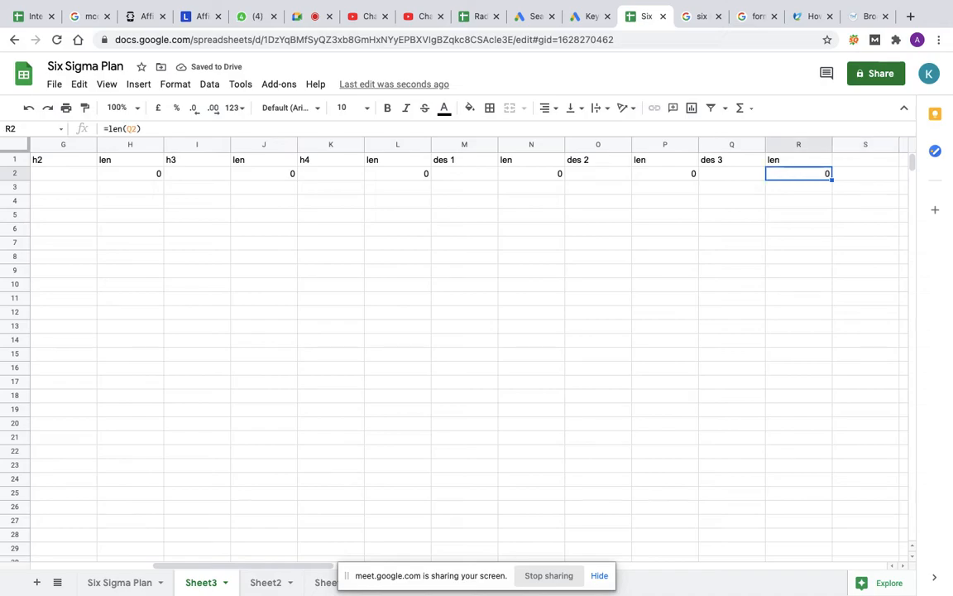
key(Left)
key(Left)
key(Left)
key(Left)
key(Left)
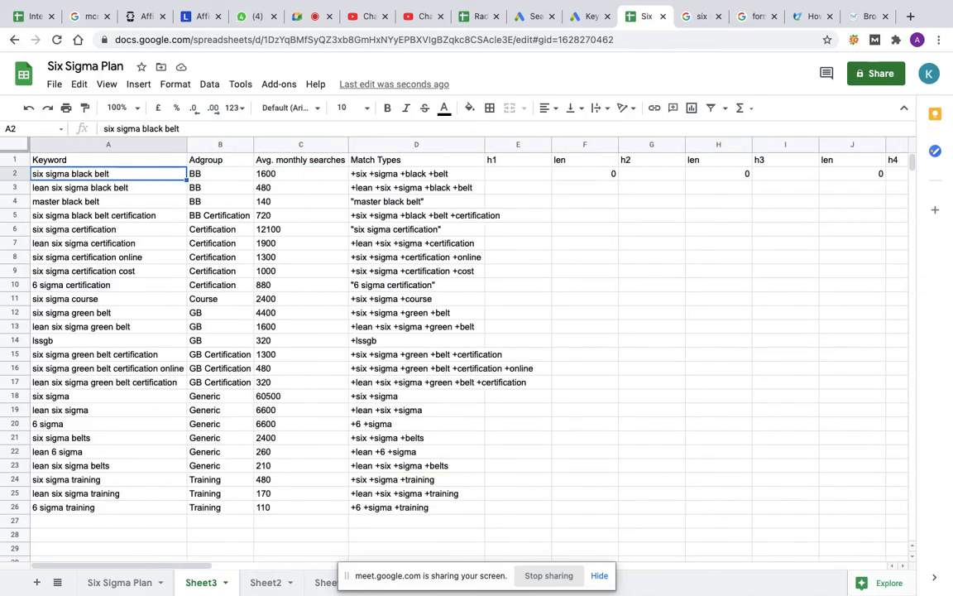
Step: Write the first headline "Avail Six Sigma Balck Belt" in cell E2 and check its character count in F2
key(Right)
key(Right)
key(Right)
key(Right)
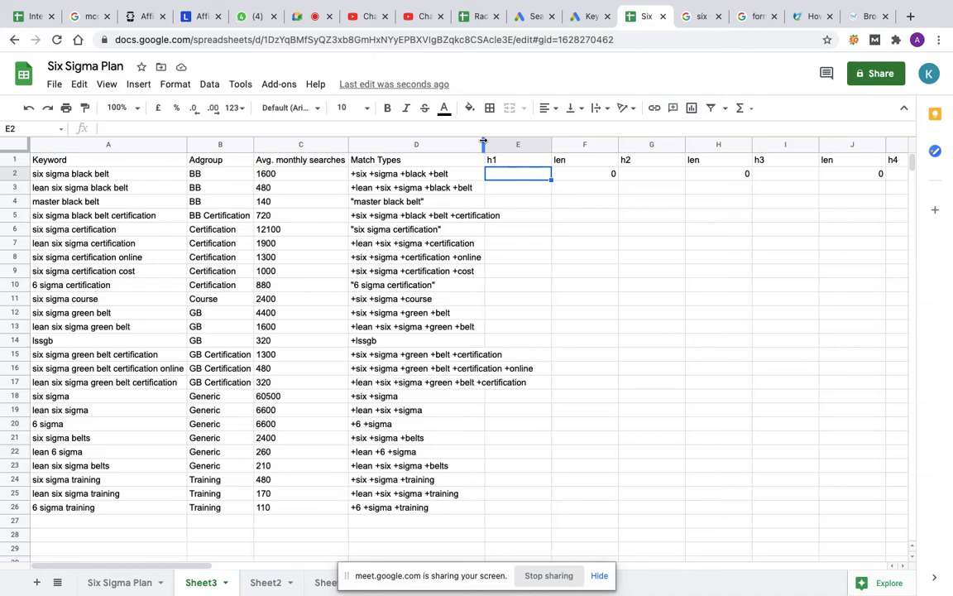
double_click(511, 171)
text(Avail Si)
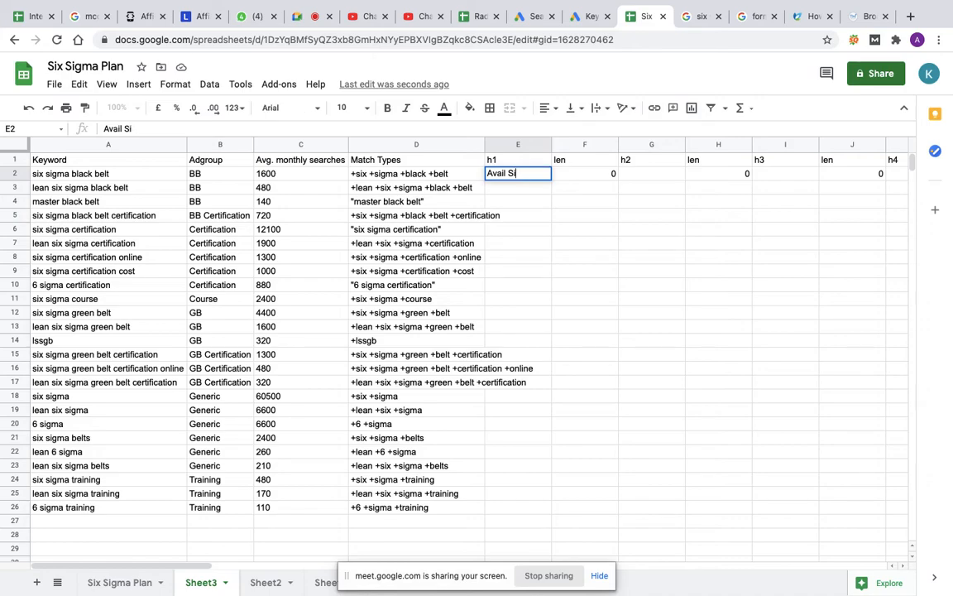
text(x Si)
text(x)
text(gma)
text( B)
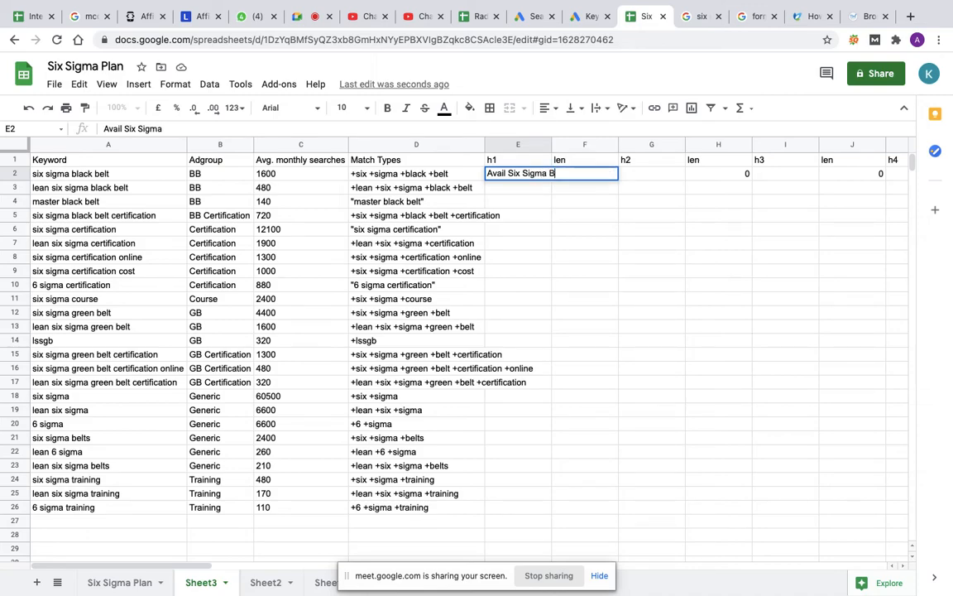
text(alck Belt)
key(Return)
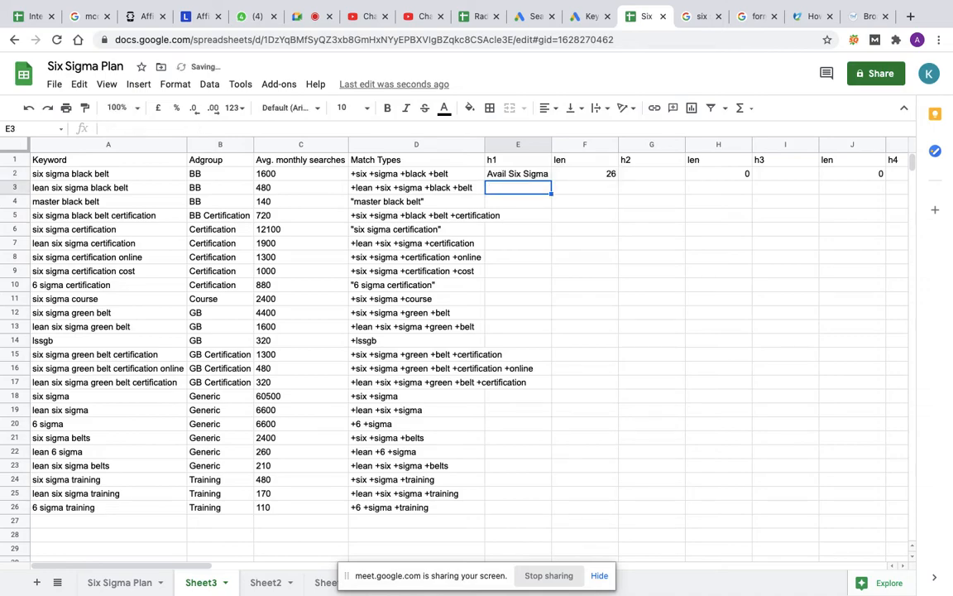
click(600, 180)
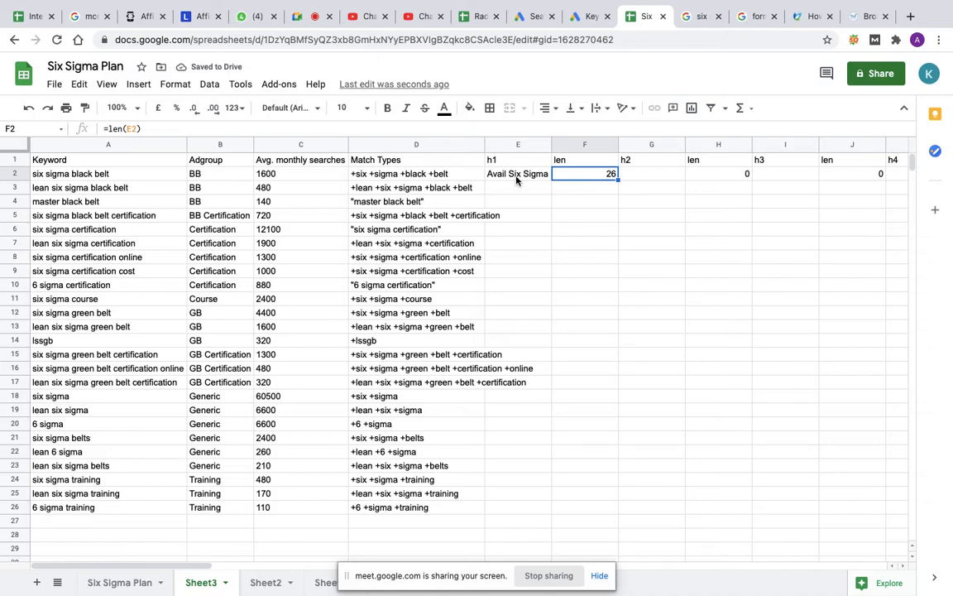
key(Left)
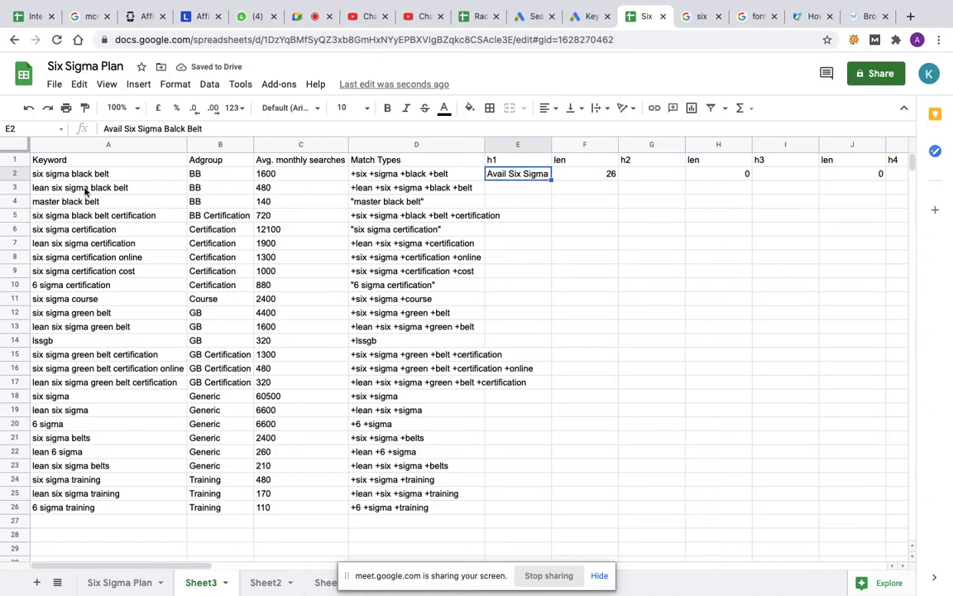
double_click(642, 173)
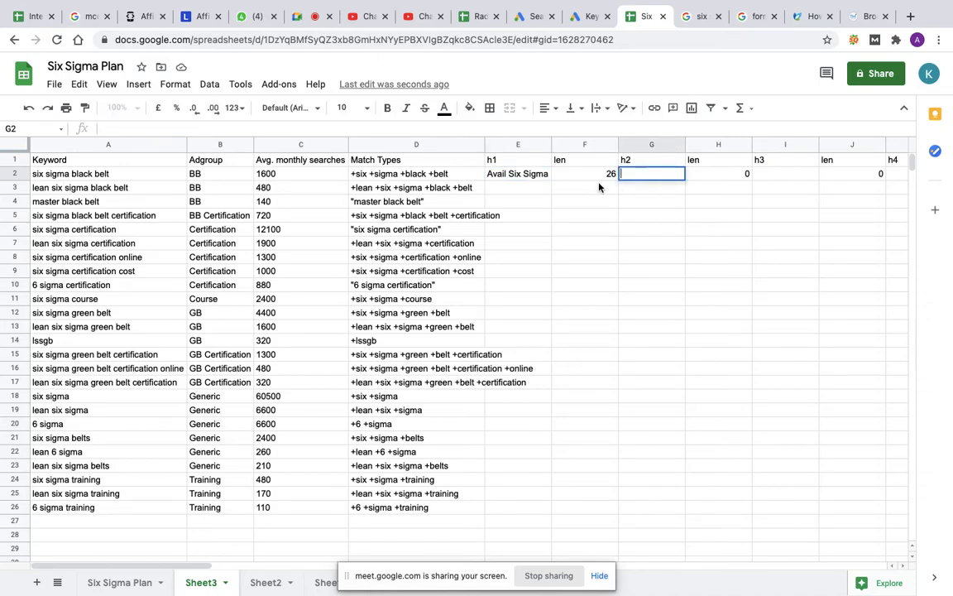
text(Get)
key(BackSpace)
key(BackSpace)
key(BackSpace)
click(517, 190)
text(Lea)
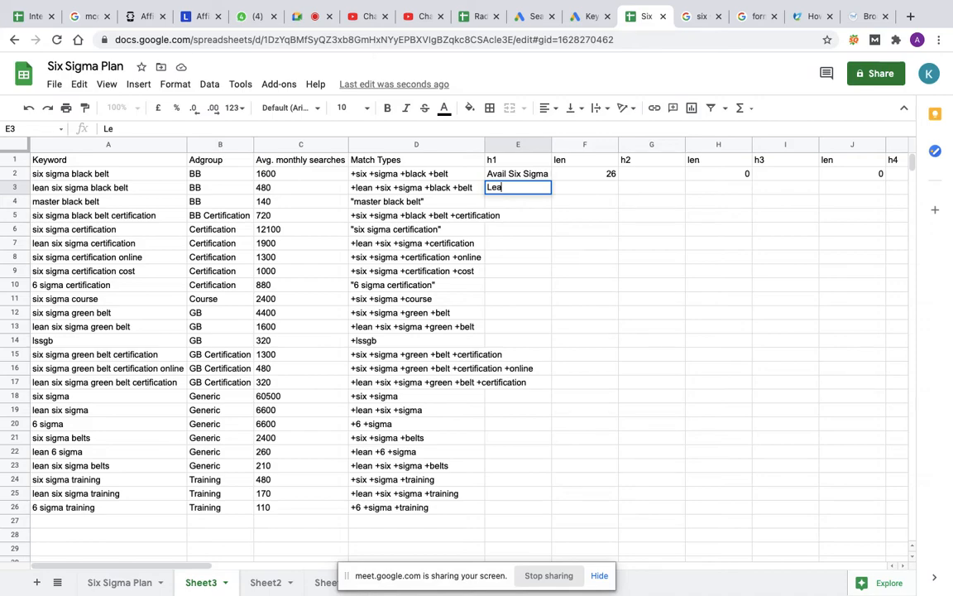
text(n Six Sigma)
key(BackSpace)
key(BackSpace)
key(BackSpace)
key(BackSpace)
key(BackSpace)
key(BackSpace)
key(BackSpace)
key(BackSpace)
key(BackSpace)
key(BackSpace)
key(BackSpace)
key(BackSpace)
key(BackSpace)
key(BackSpace)
Step: Write the second headline "Get Lean Six Sigma Balck Belt" in cell G2
double_click(634, 174)
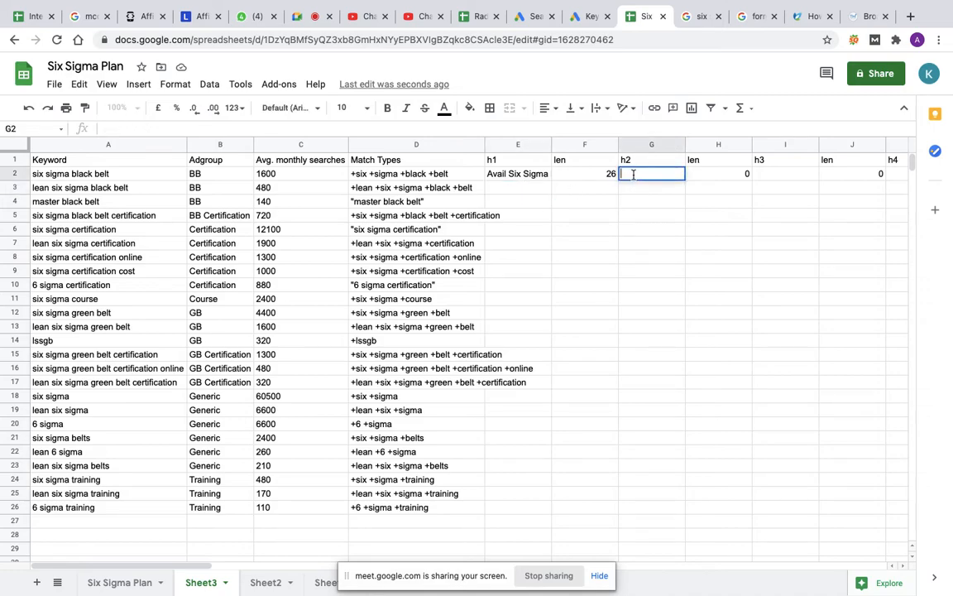
text(Get Lean Six Sigma Balck Belt)
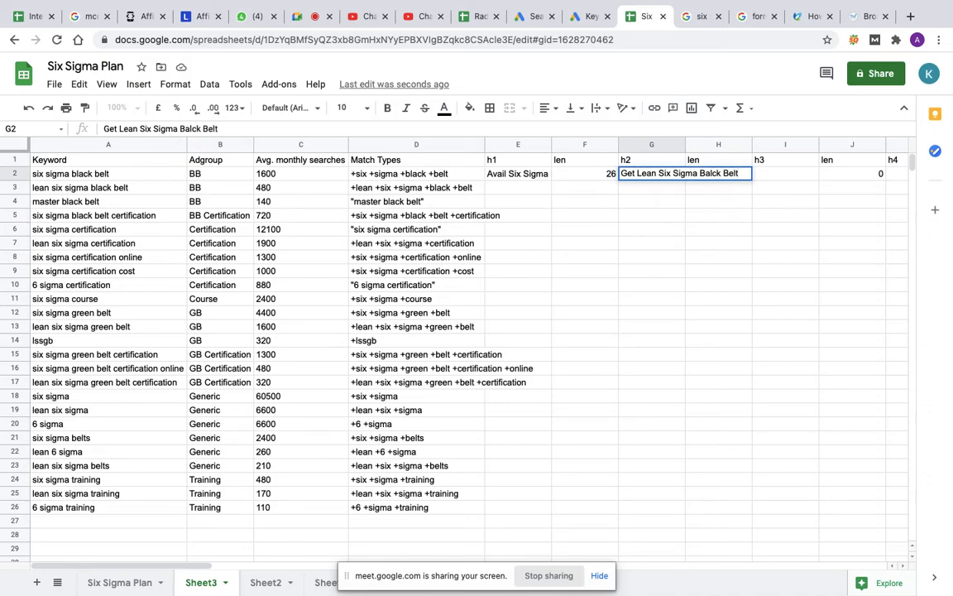
key(Return)
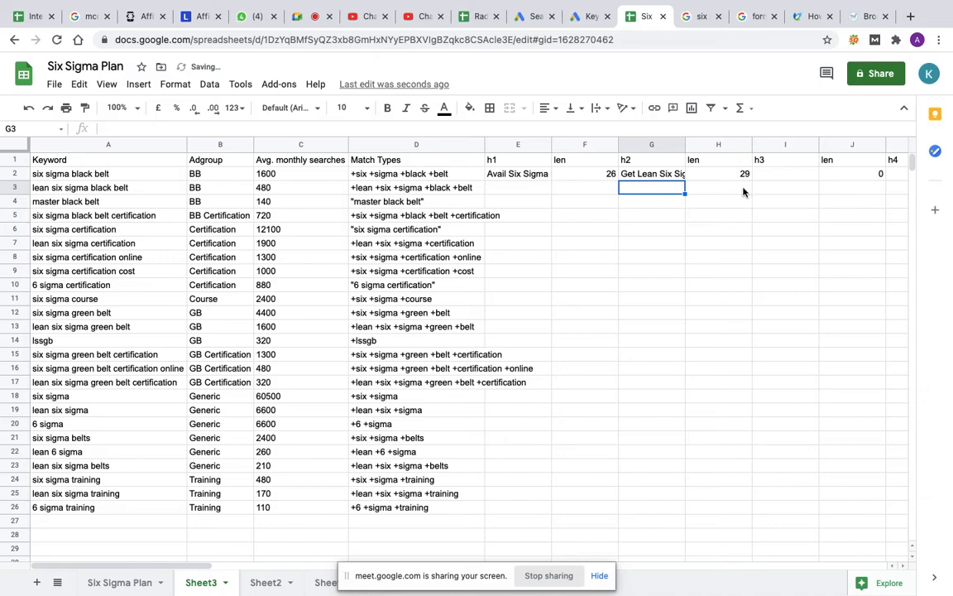
click(669, 177)
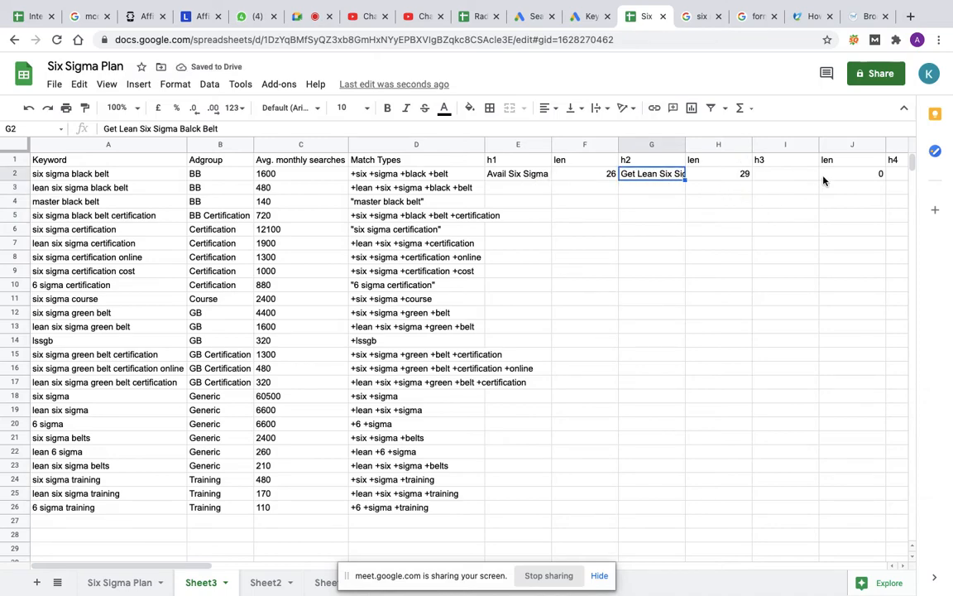
Step: Write the third headline "From TUV SUD in India" in cell I2 and recheck the first two headlines in E2 and G2
click(787, 178)
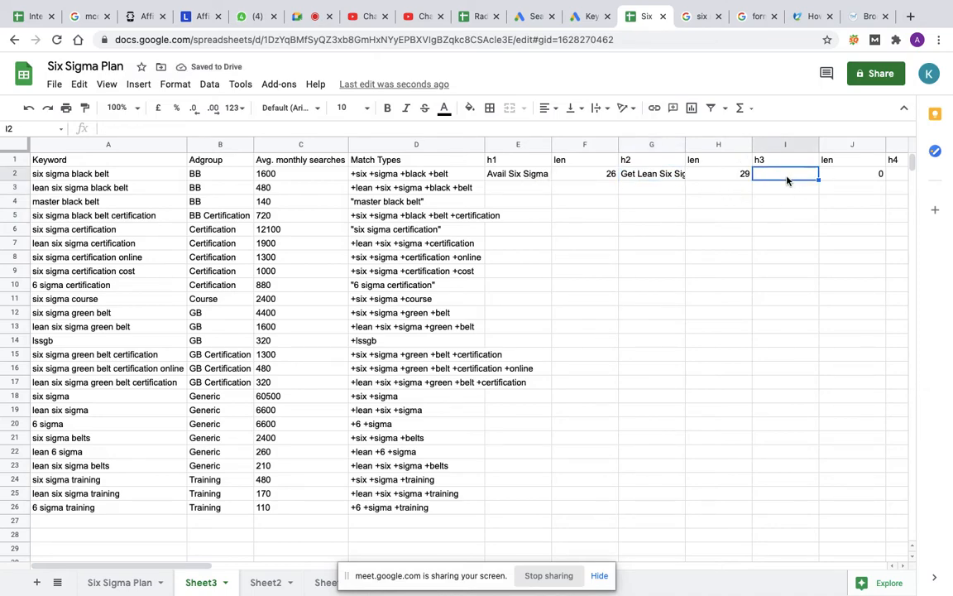
text(From TU)
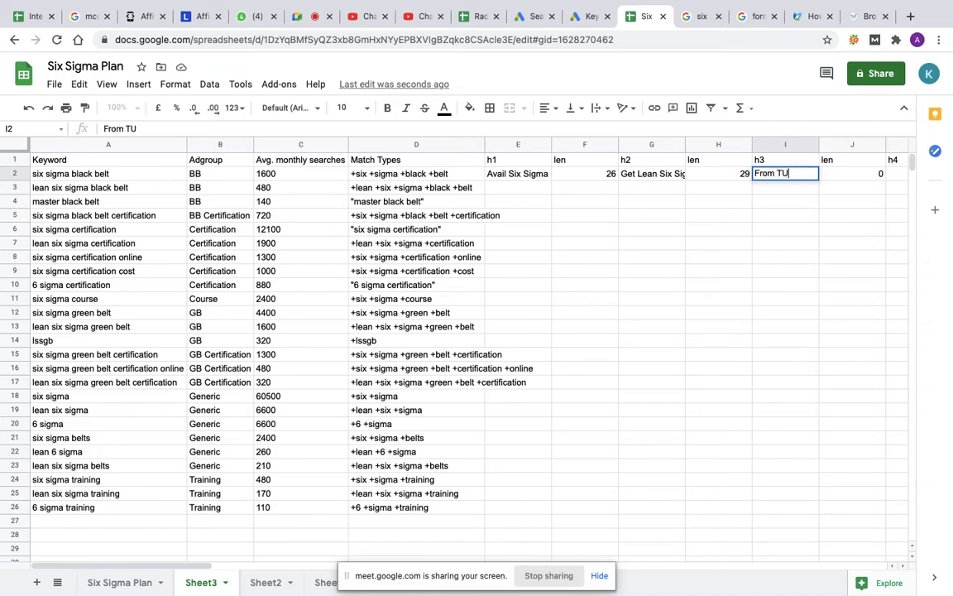
text(V SUD in)
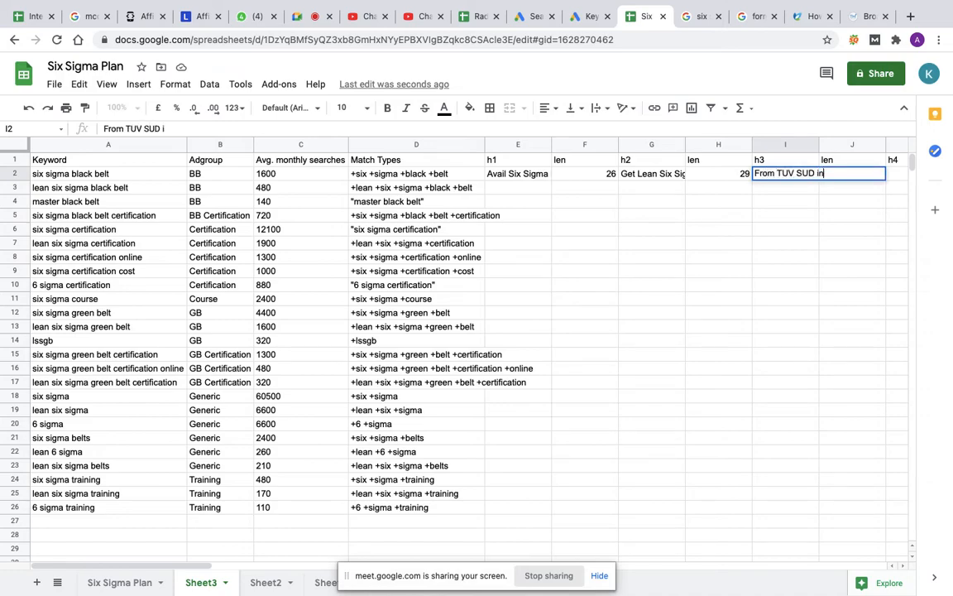
text( India)
click(777, 192)
click(778, 178)
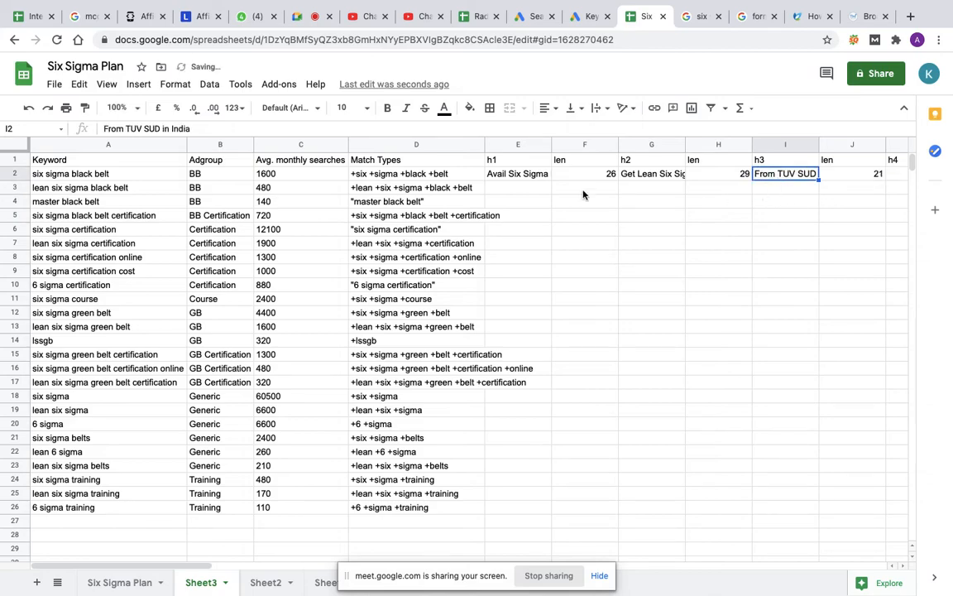
click(503, 176)
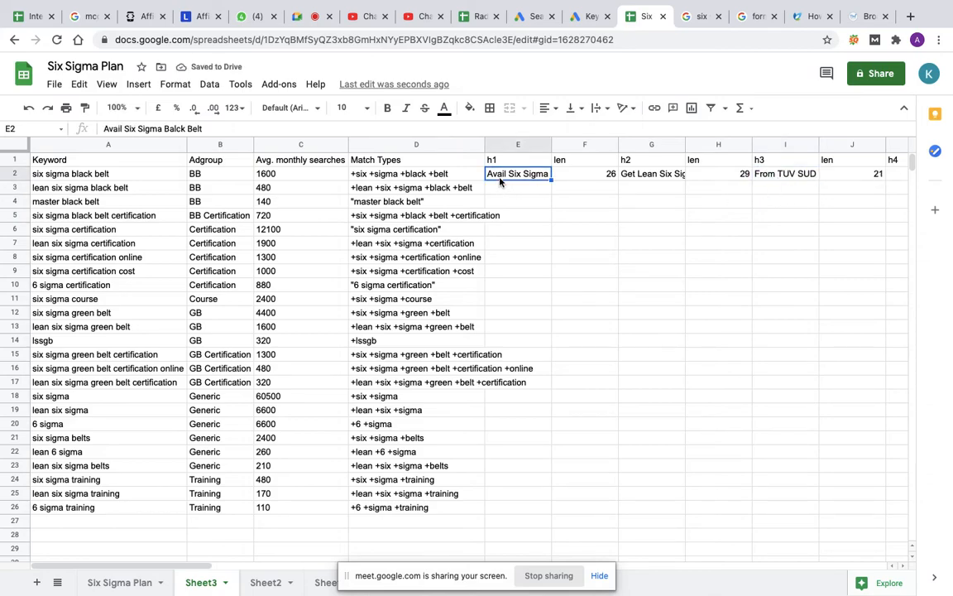
click(648, 173)
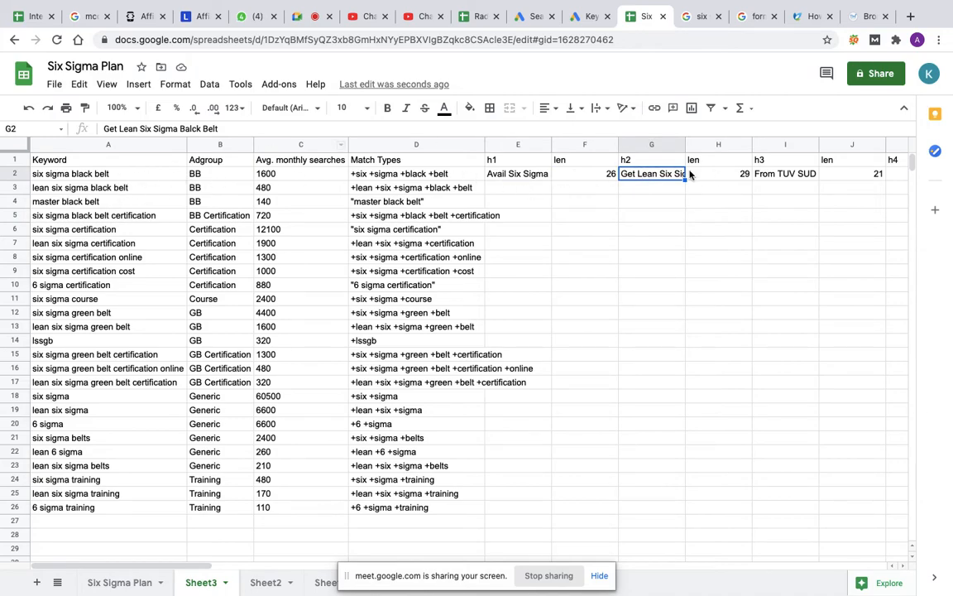
Step: Write the first description "Expert Trainers, Batches Starts every Week, Virtual Sessions" in cell M2 and check its character count in N2
key(Right)
key(Right)
key(Right)
key(Right)
key(Right)
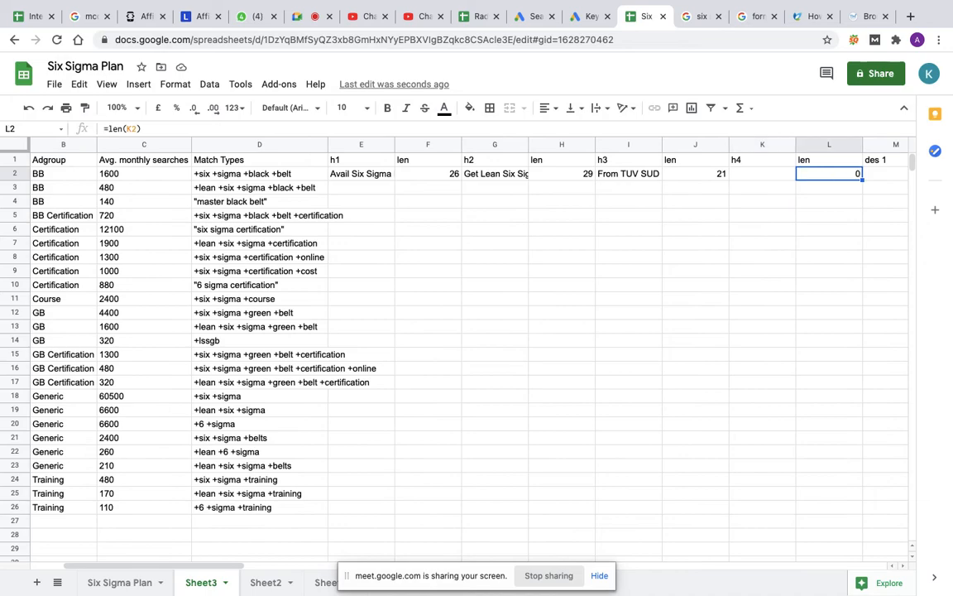
key(Right)
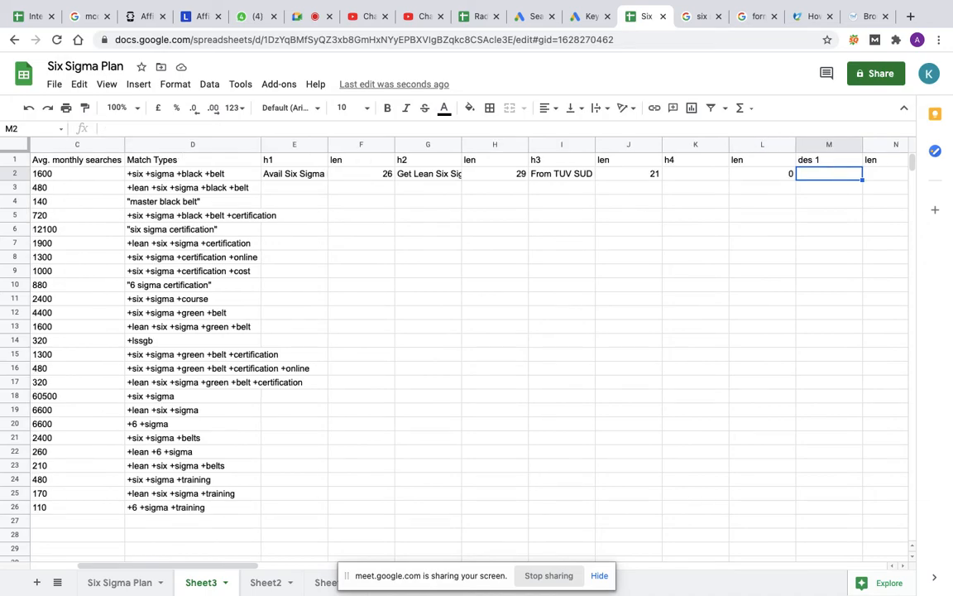
text(Expert T)
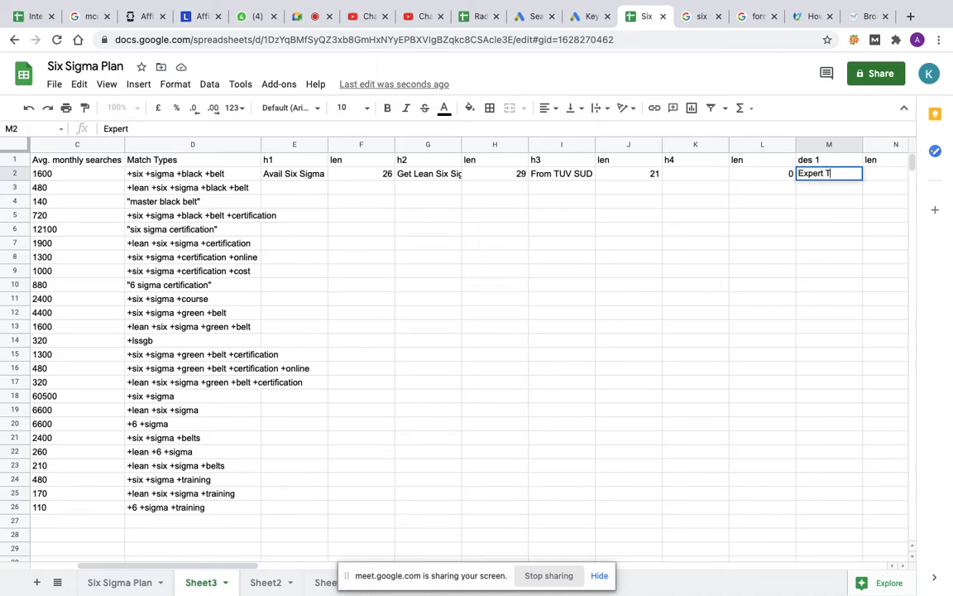
text(rainers, Batches Starts eve)
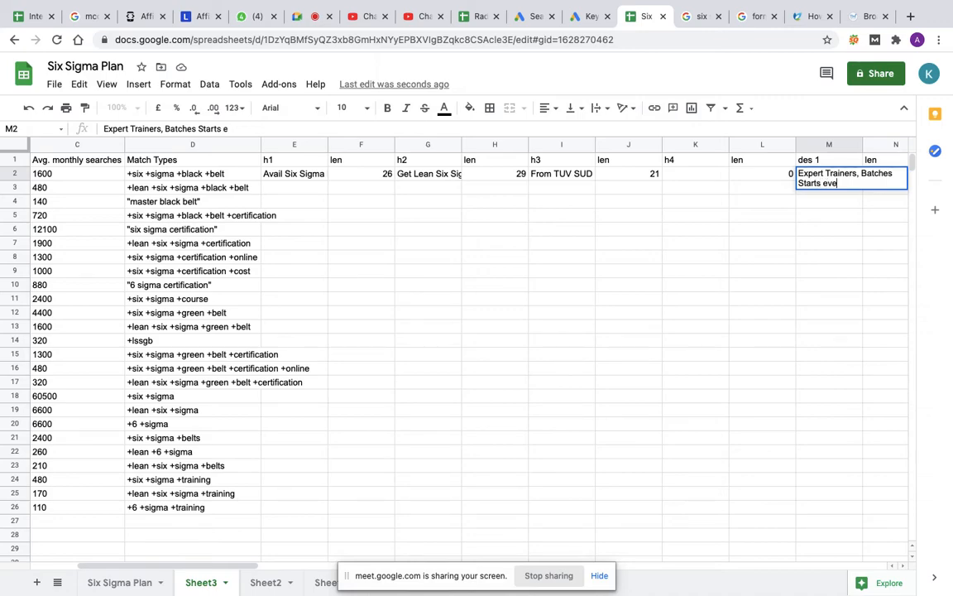
text(ry Week, Virtual)
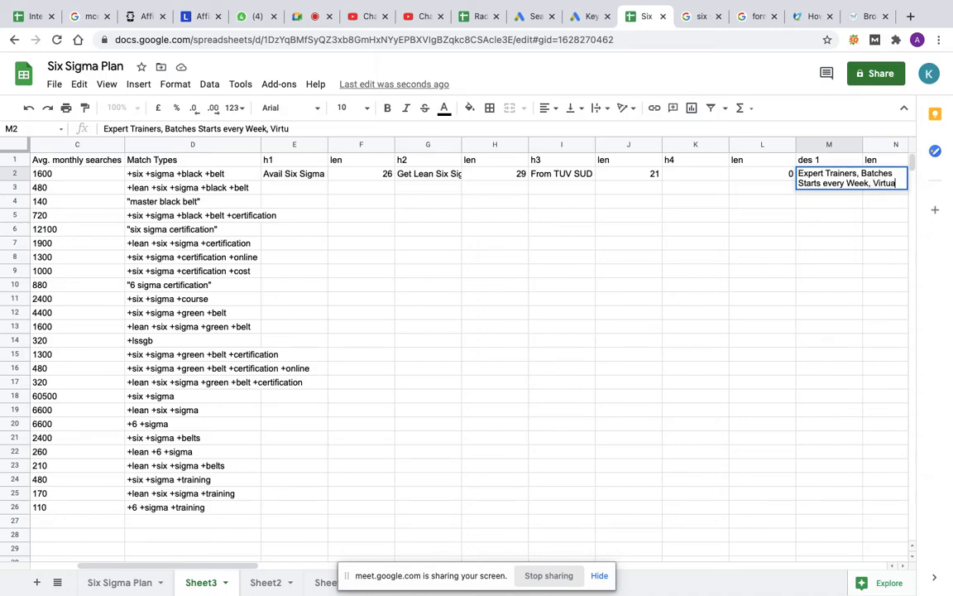
text( Sessions)
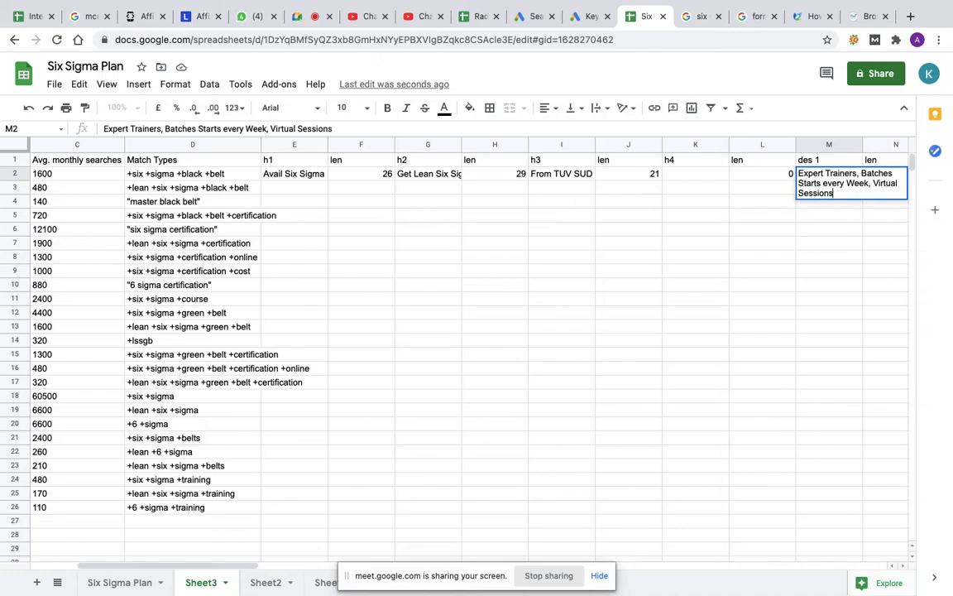
key(Tab)
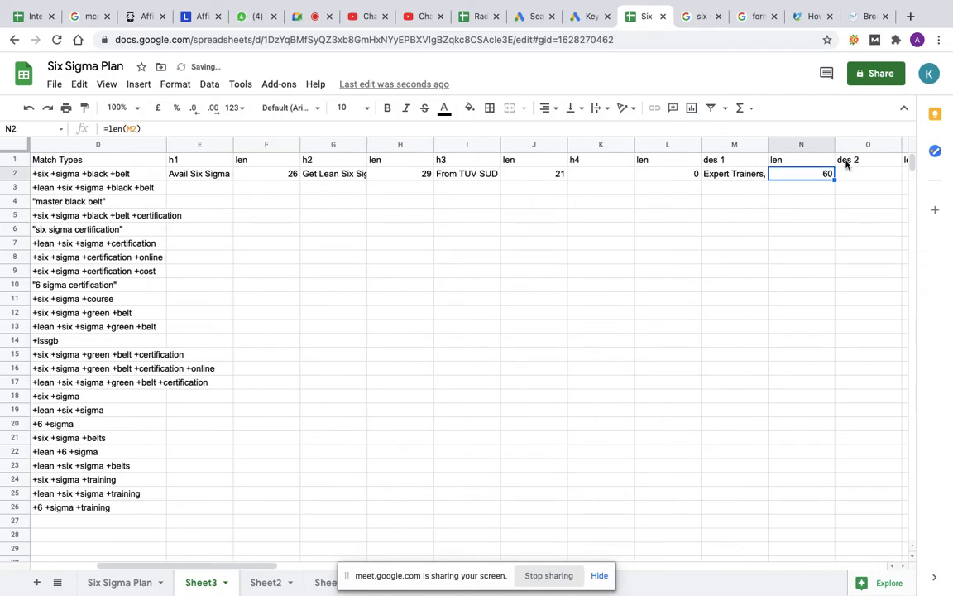
Step: Write the second description "Hands on Training, Training durtion is 7 days, Learn and Enhance yourCareer" in cell O2 and check its character count
key(Tab)
key(Tab)
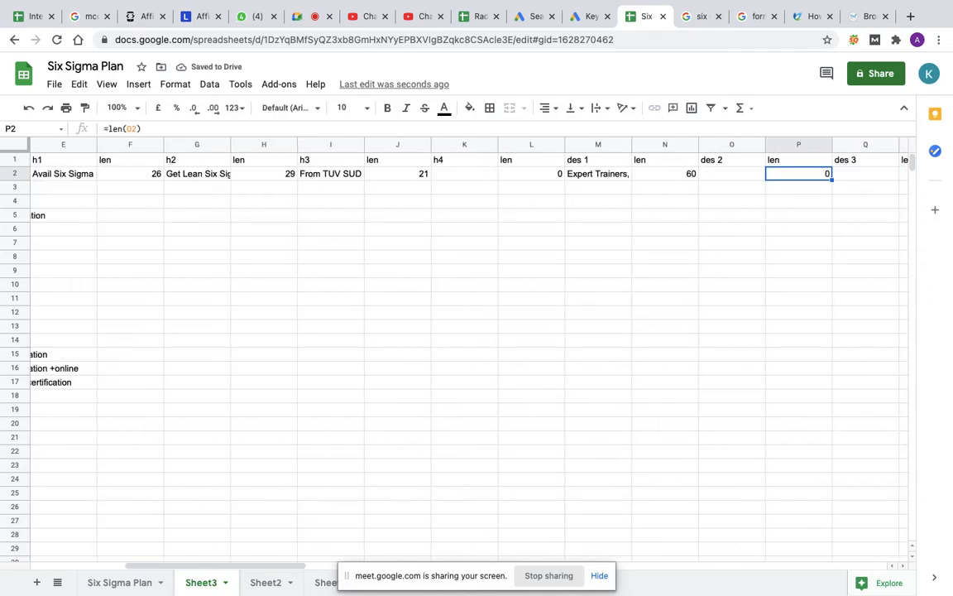
double_click(728, 173)
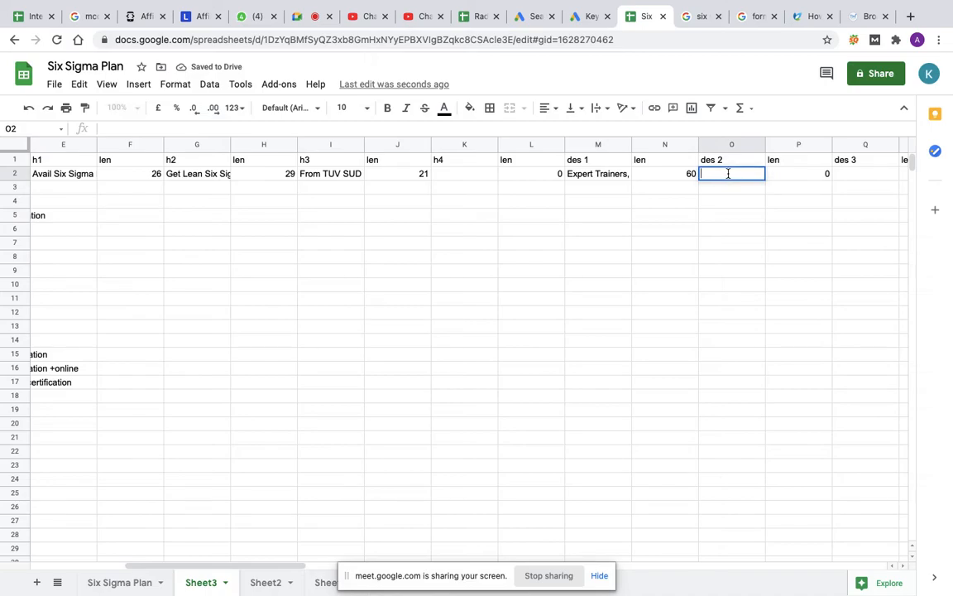
text(Hands on Training,)
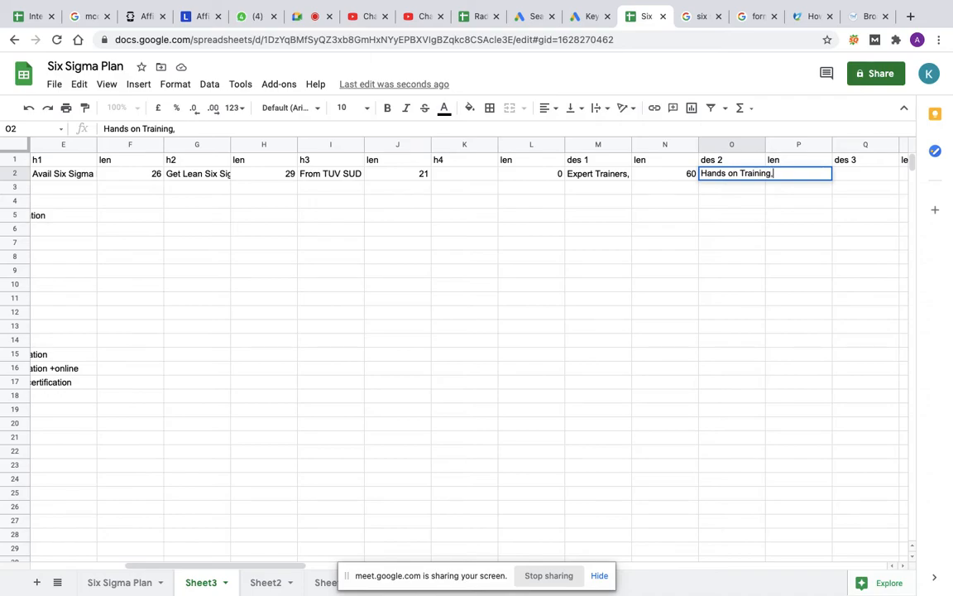
text( Training durt)
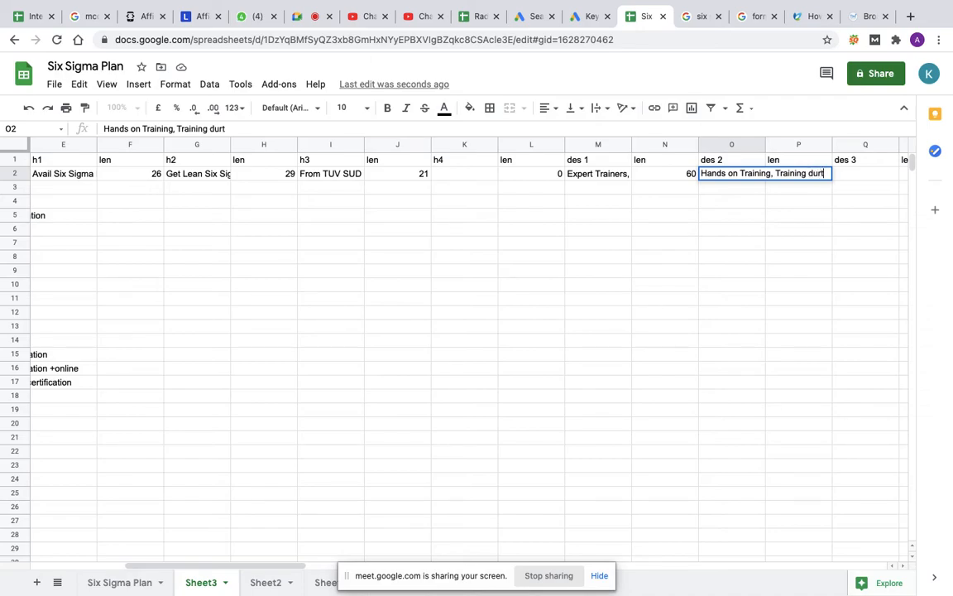
text(ion is)
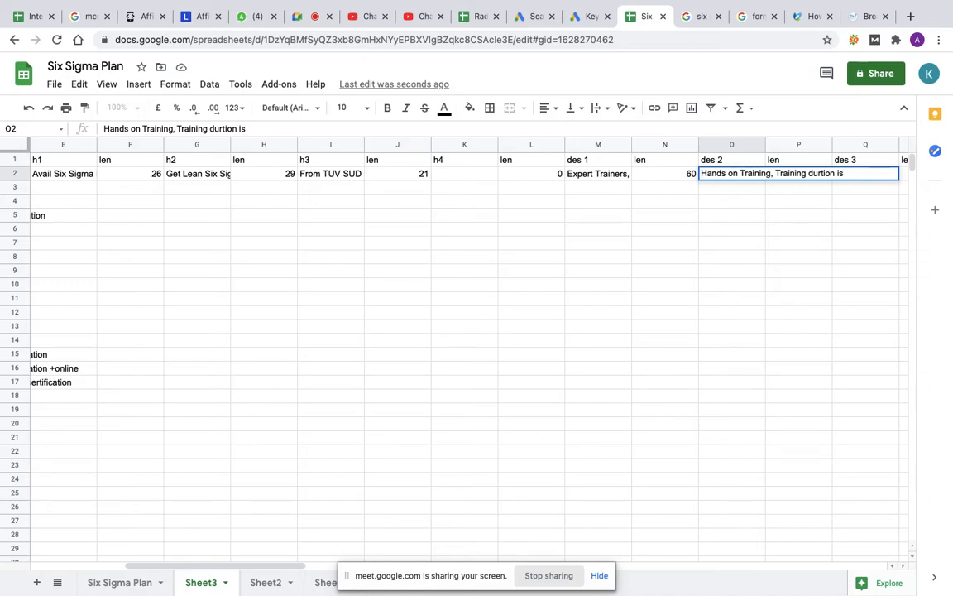
text( 7 days, Learn and E)
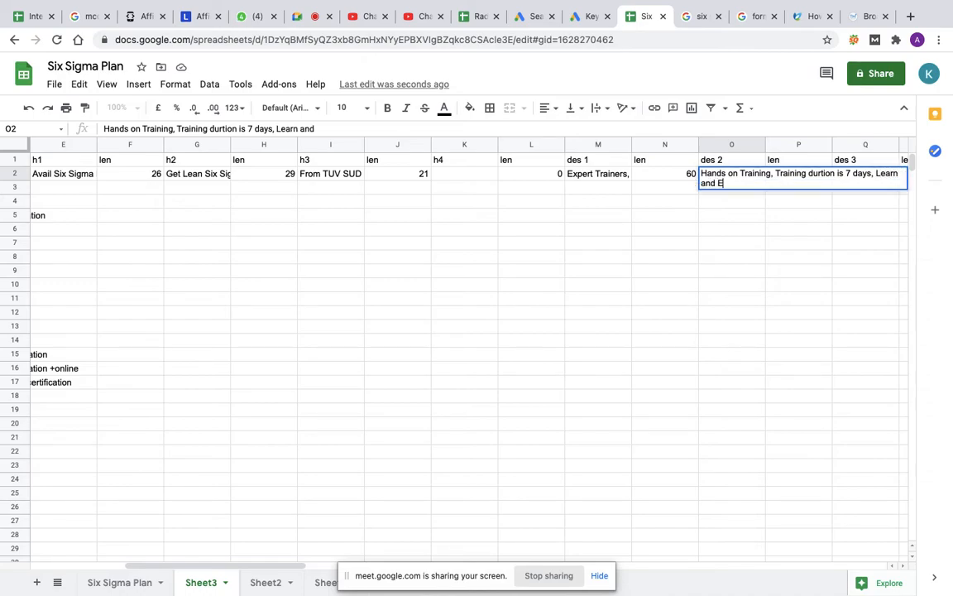
text(nhance yourCareer)
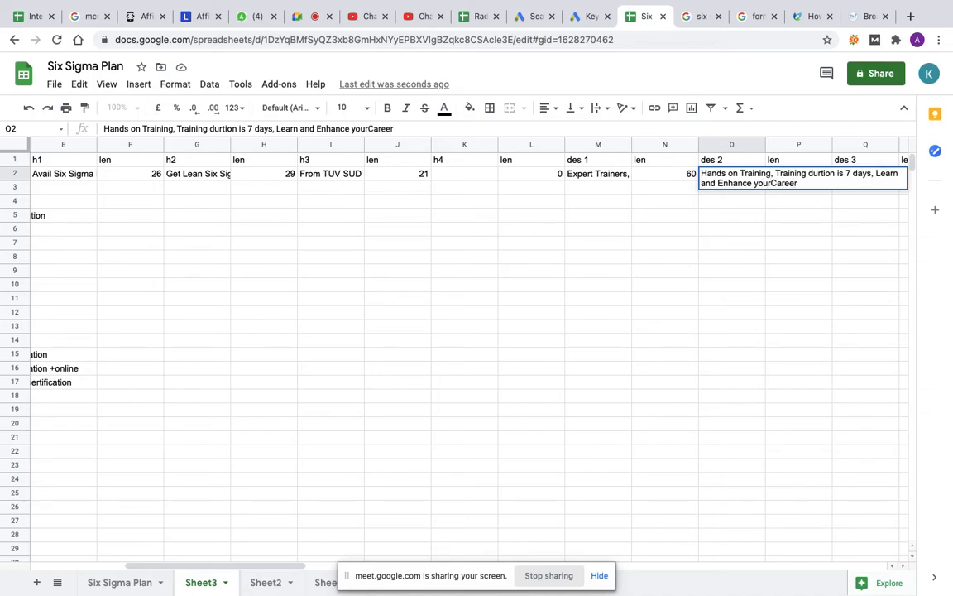
key(Tab)
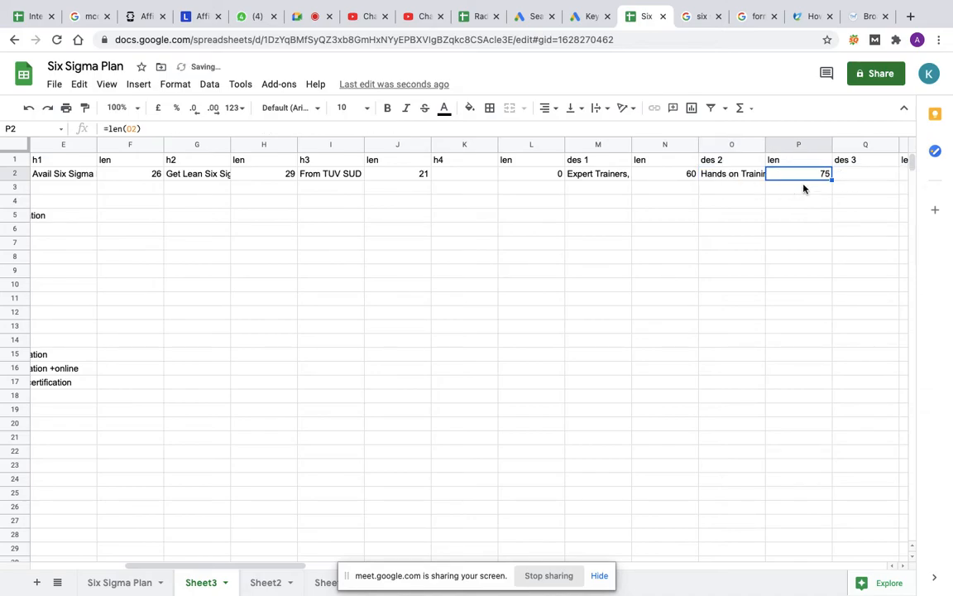
Step: Append ", Enroll Now" to the end of the first description in cell M2
click(617, 176)
key(Return)
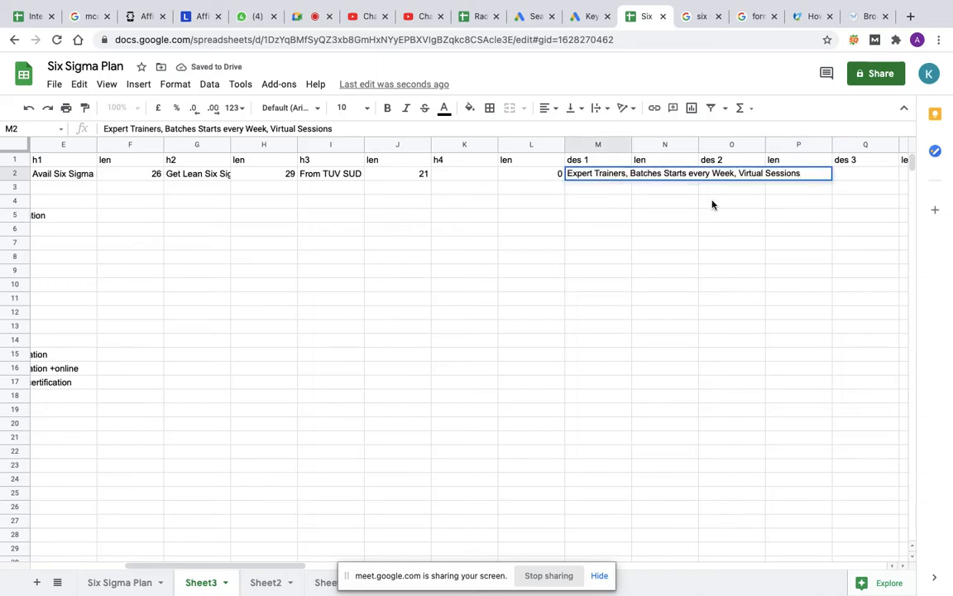
text(, Enroll Now)
key(Return)
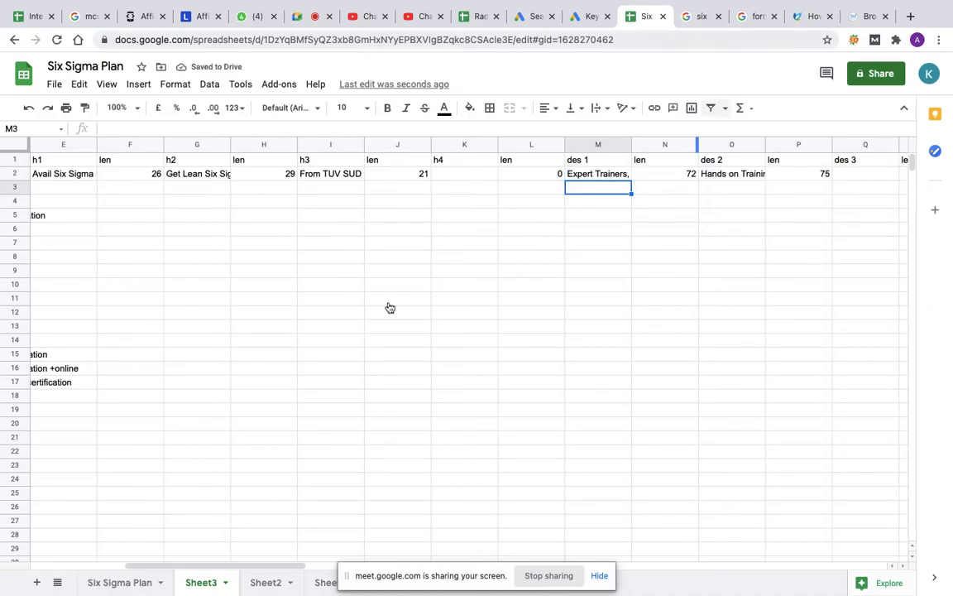
Step: Copy the headline from cell E2 into the ad's first headline in Google Ads, correcting it to "Avail Six Sigma Black Belt"
scroll(217, 259, left, 5)
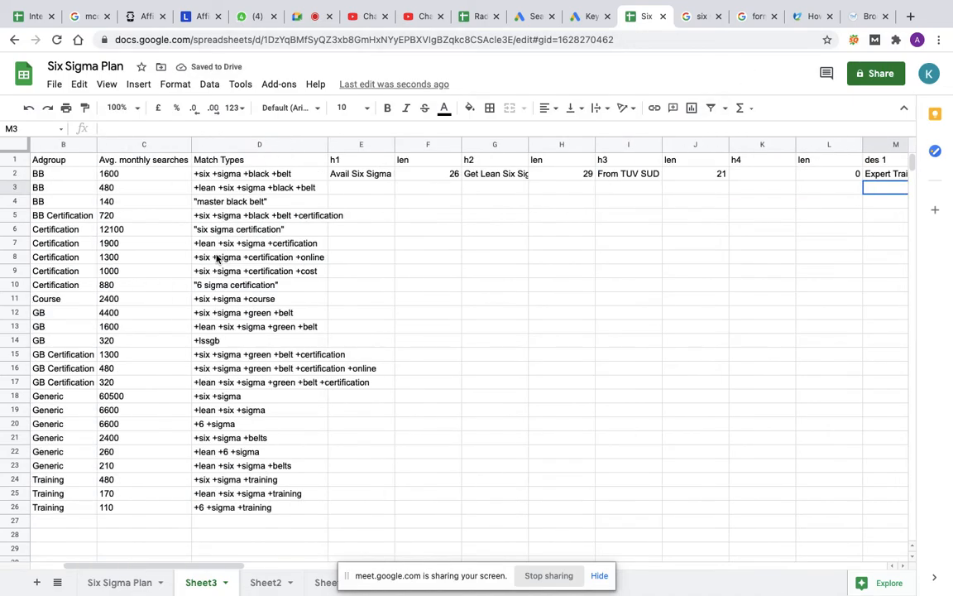
click(359, 176)
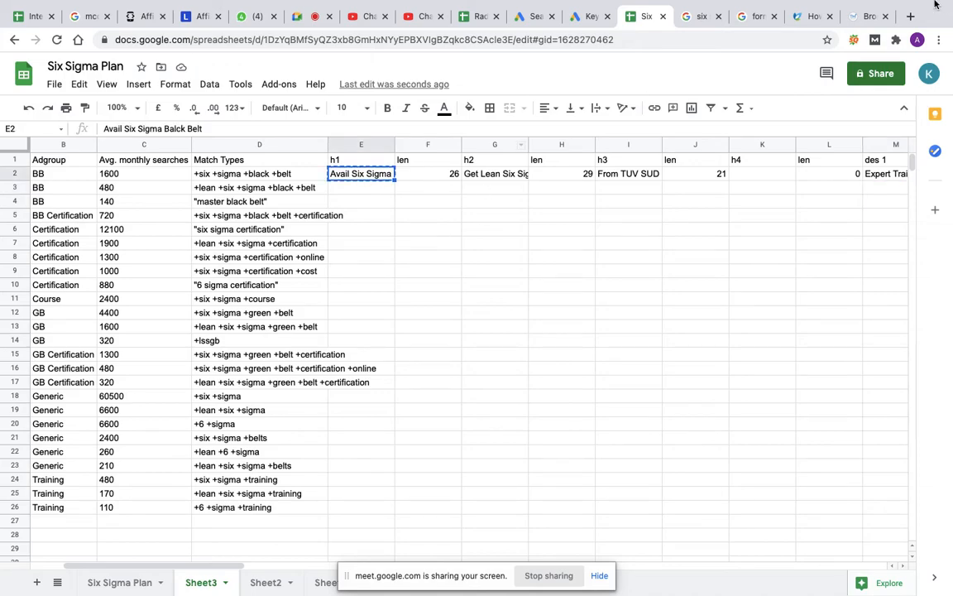
click(521, 16)
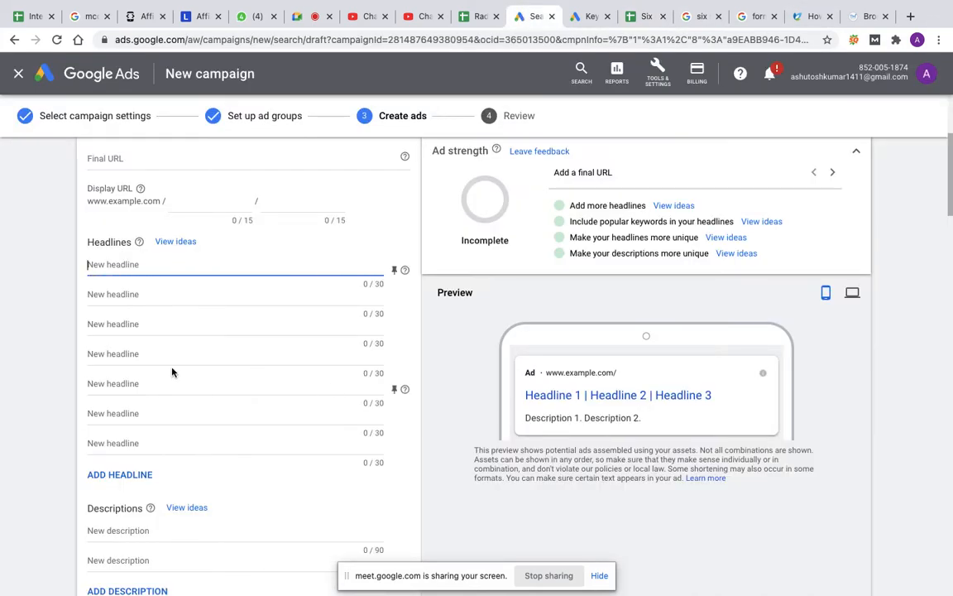
text(Avail Six Sigma Balck Belt)
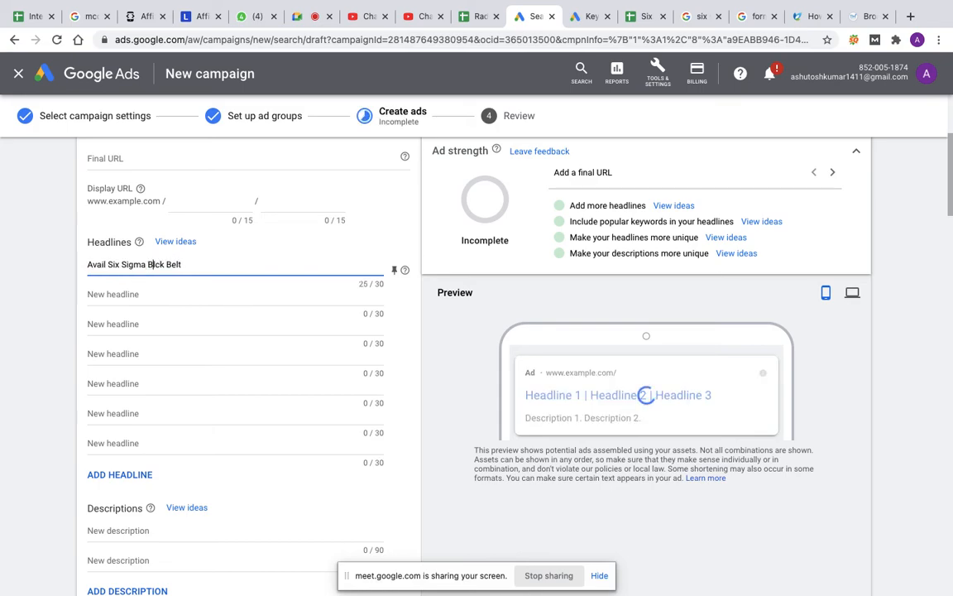
Step: Copy the headline from cell G2 of the sheet into the ad's second headline, correcting it to "Get Lean Six Sigma Black Belt"
click(138, 294)
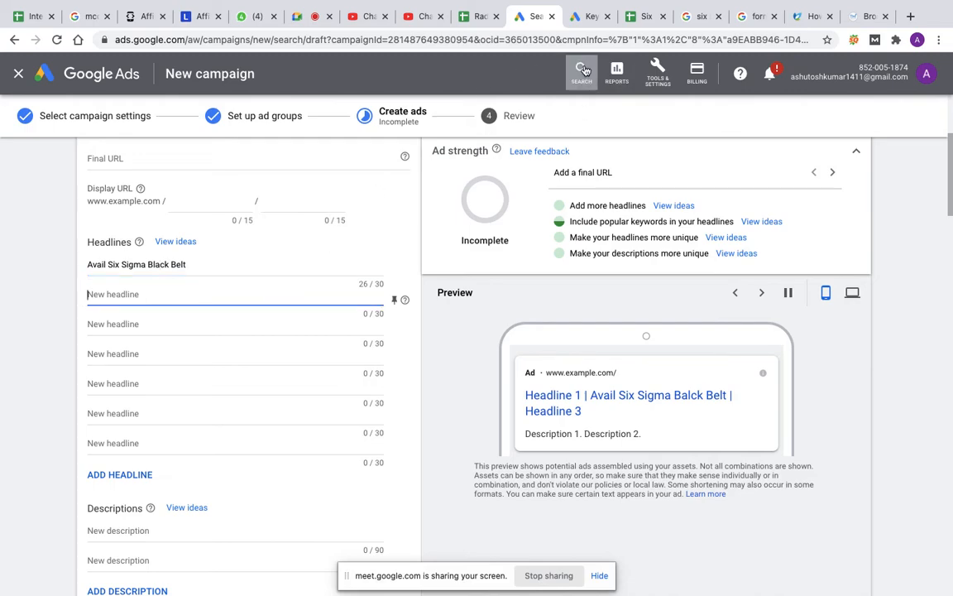
click(642, 16)
click(504, 178)
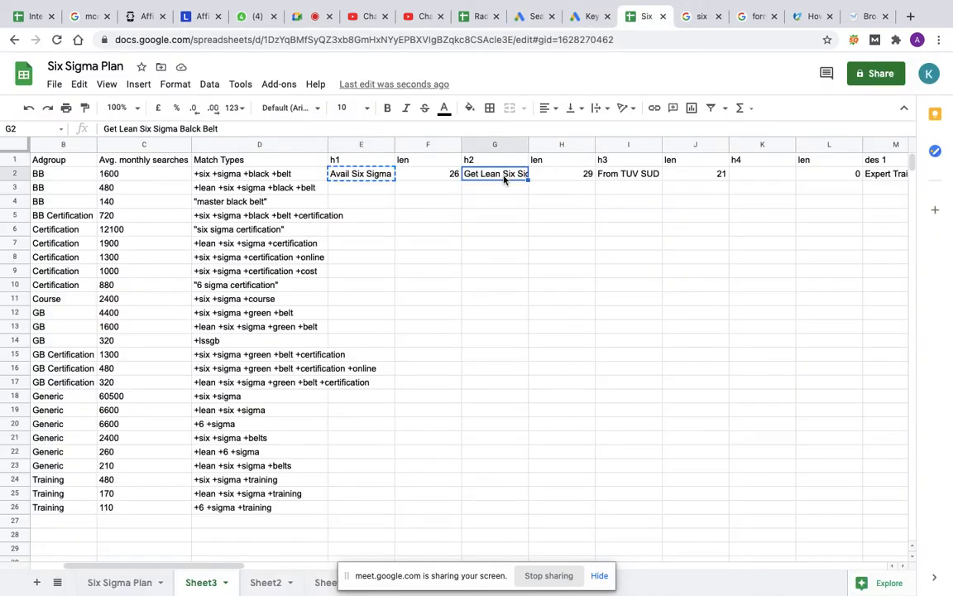
key(ctrl+c)
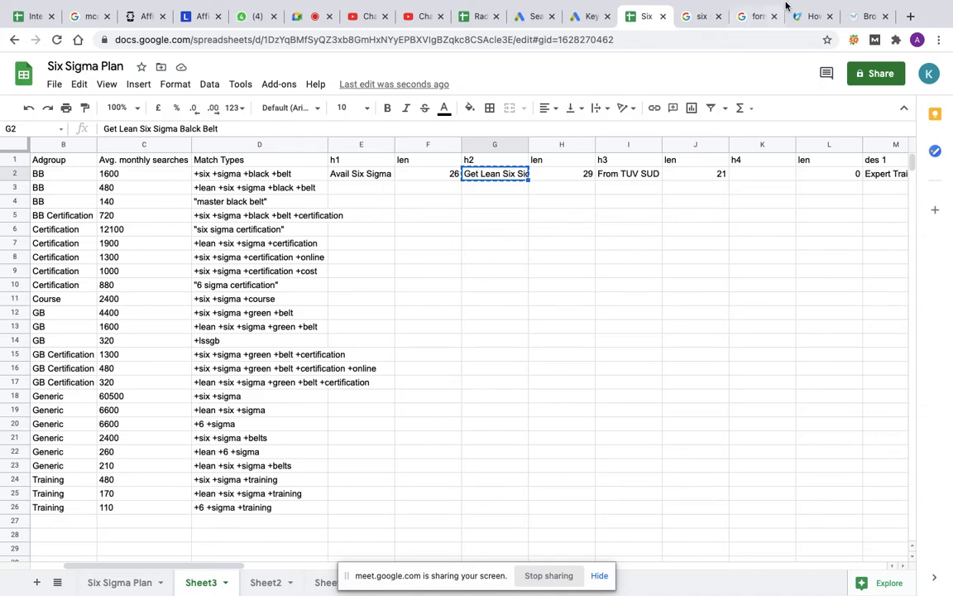
click(533, 16)
key(ctrl+v)
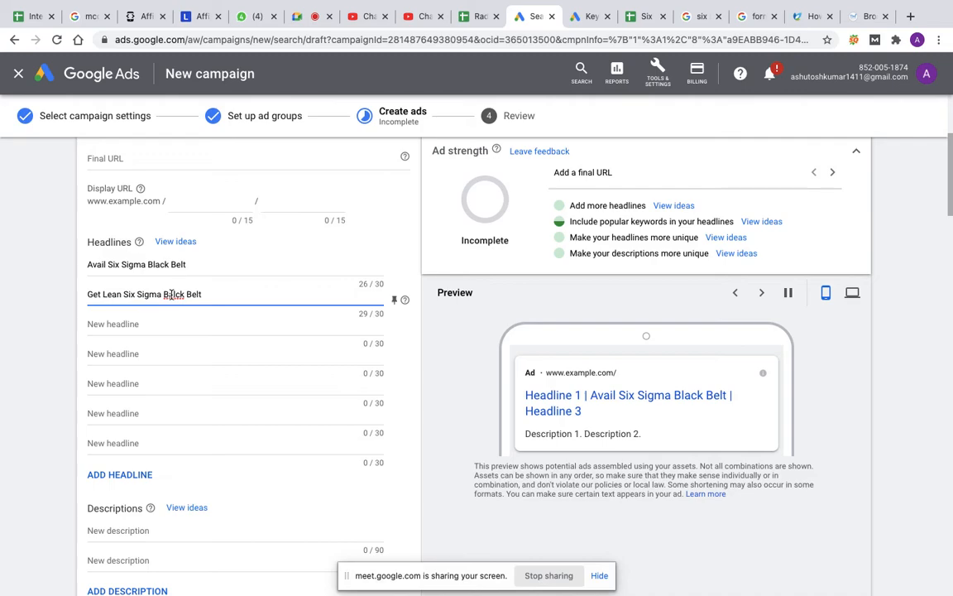
Step: Copy the headline "From TUV SUD in India" from cell I2 of the sheet into the ad's third headline in Google Ads
click(149, 318)
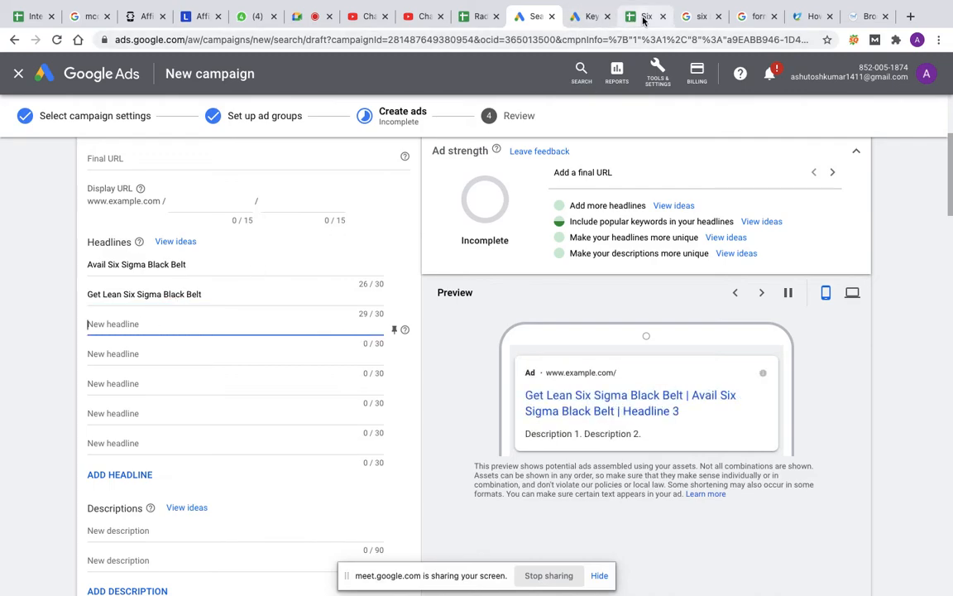
click(642, 17)
click(629, 174)
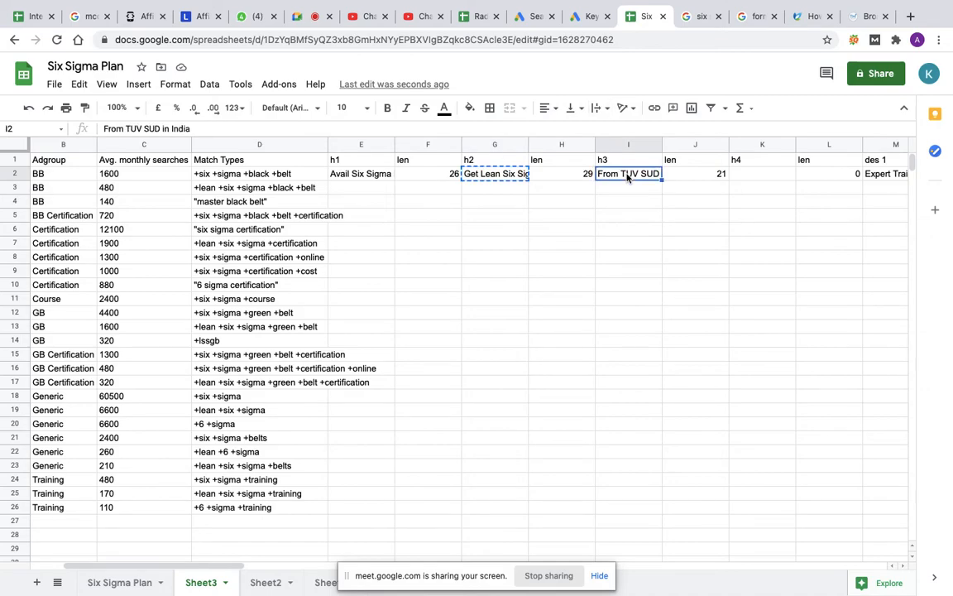
key(ctrl+c)
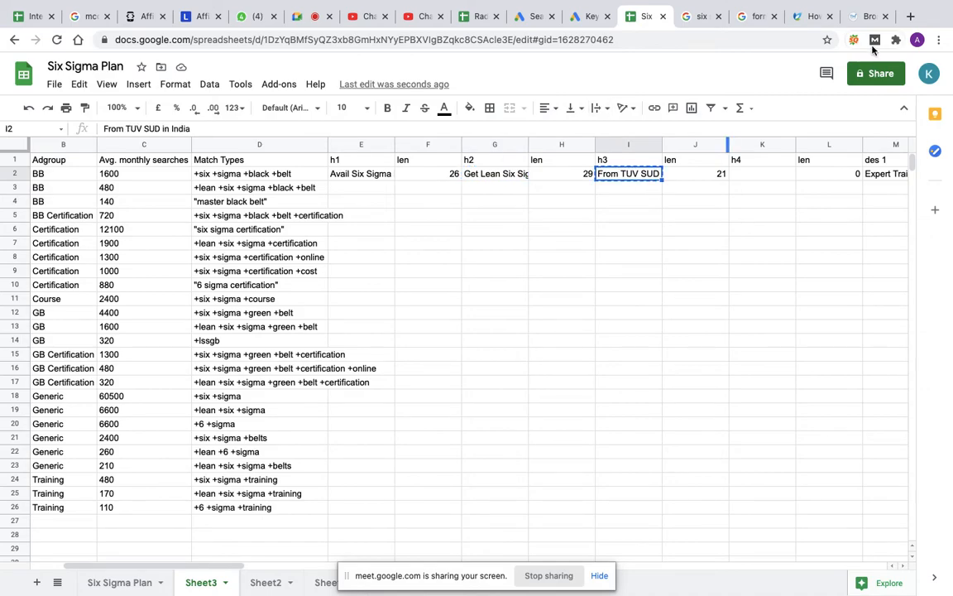
click(585, 15)
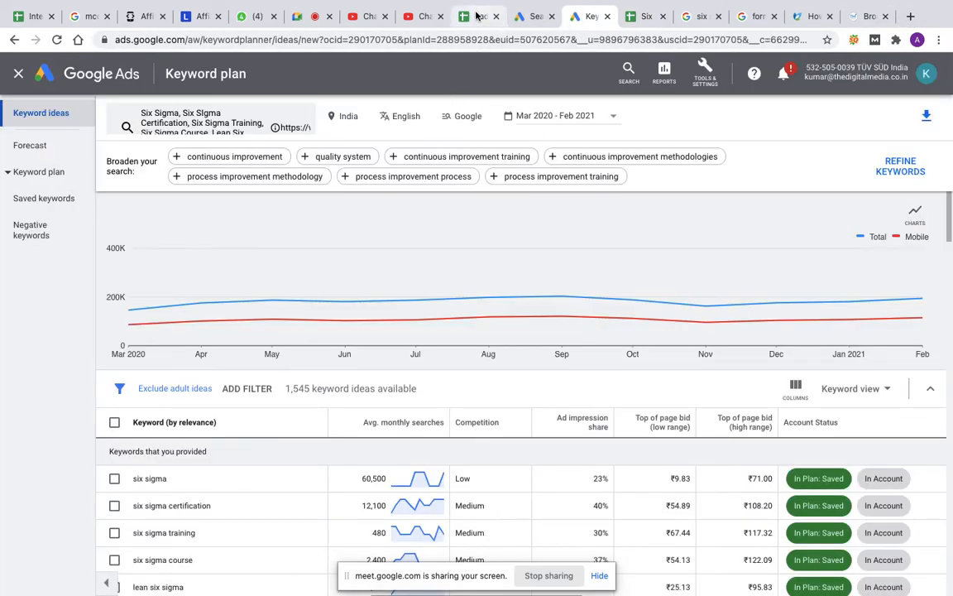
click(523, 16)
key(ctrl+v)
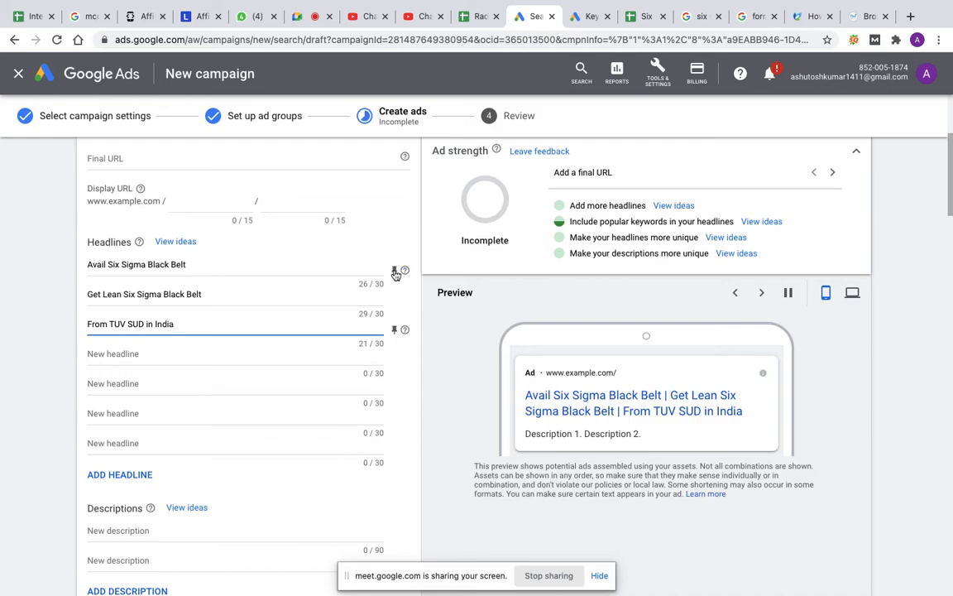
Step: Pin the third headline, "From TUV SUD in India", so that it shows only in position 3
click(395, 273)
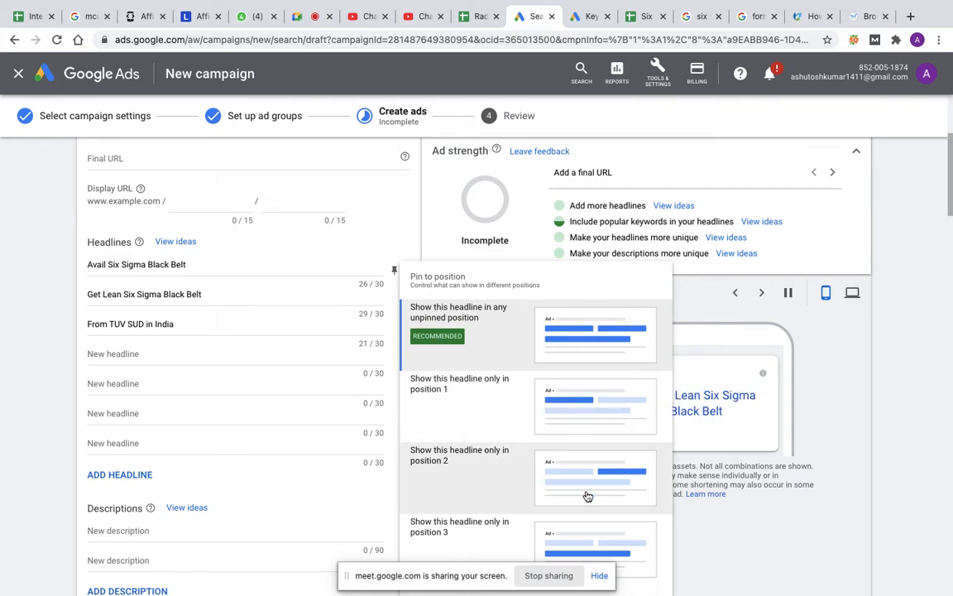
click(411, 218)
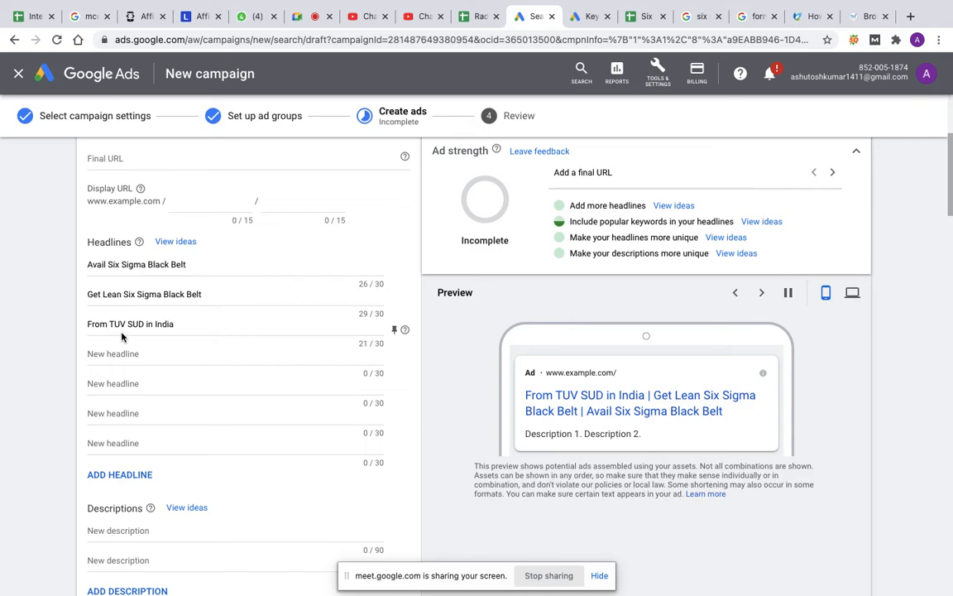
click(396, 331)
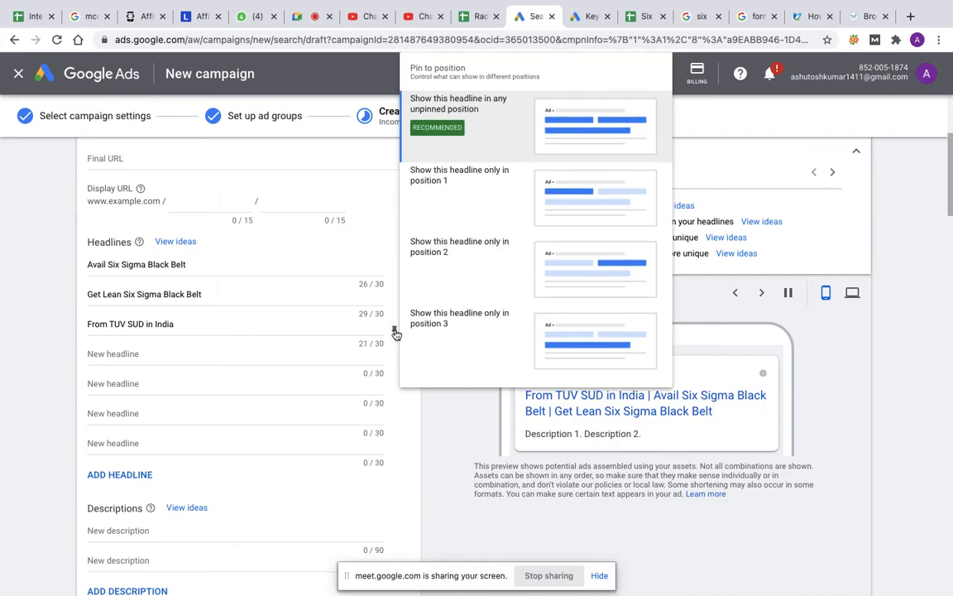
click(505, 339)
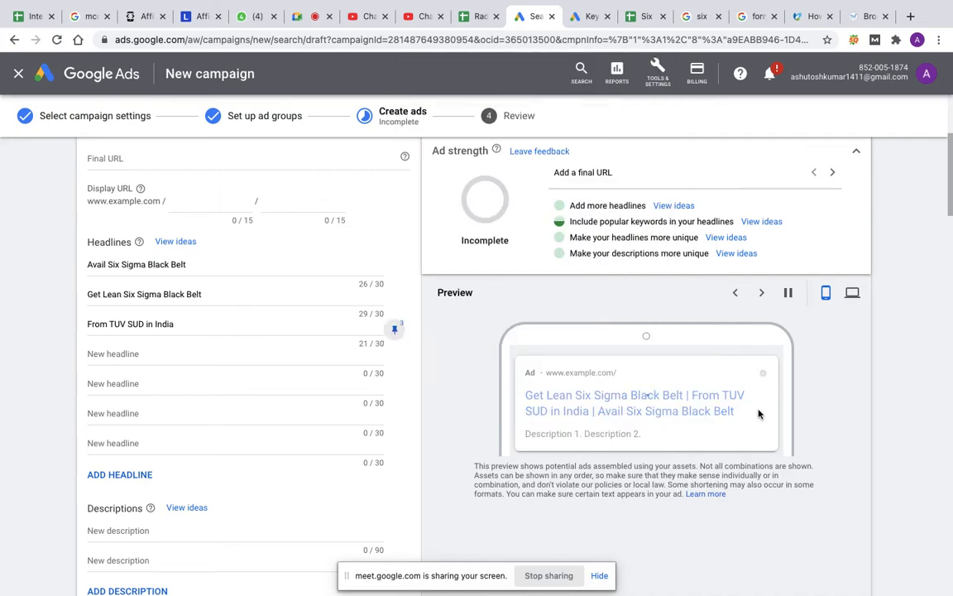
Step: Copy the description "Expert Trainers, Batches Starts every Week, Virtual Sessions, Enroll Now" from cell M2 of the sheet into the ad's first description
click(150, 352)
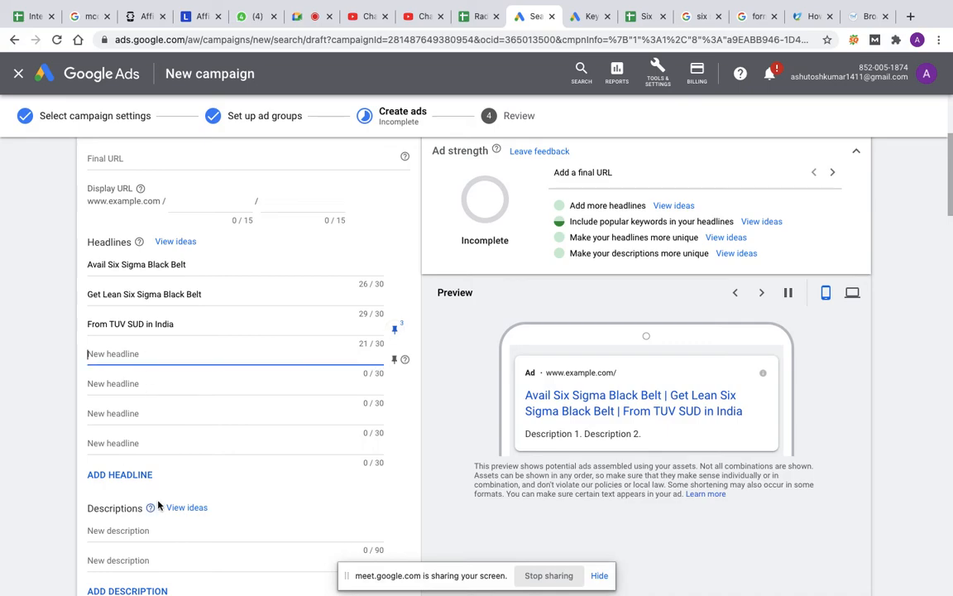
scroll(160, 497, down, 3)
click(153, 426)
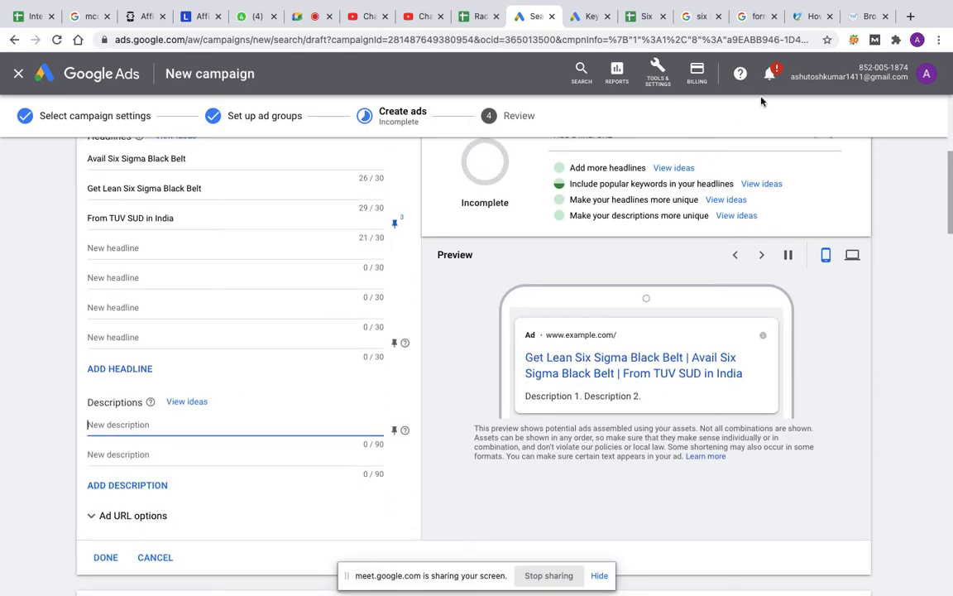
click(639, 17)
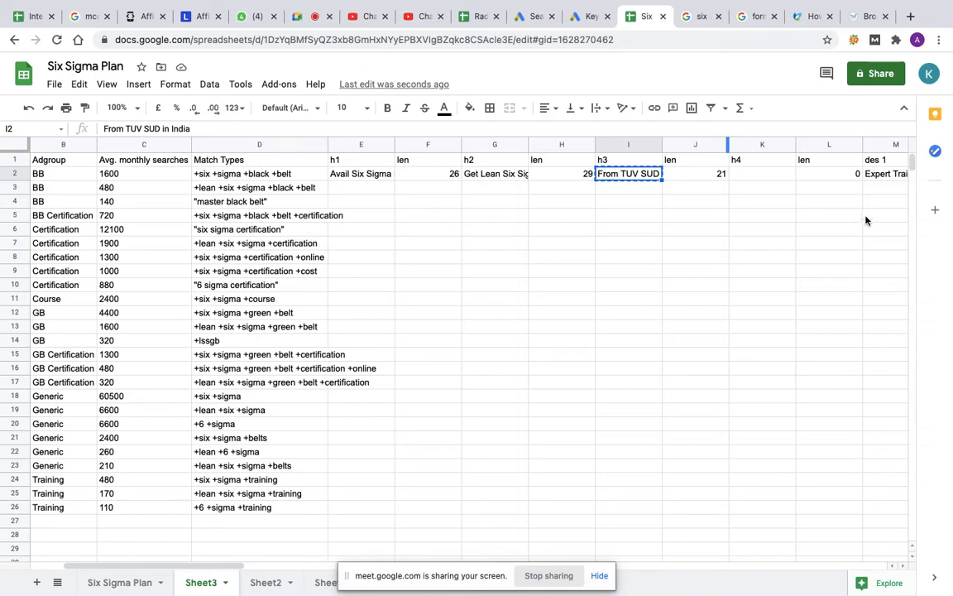
scroll(817, 194, right, 3)
click(755, 175)
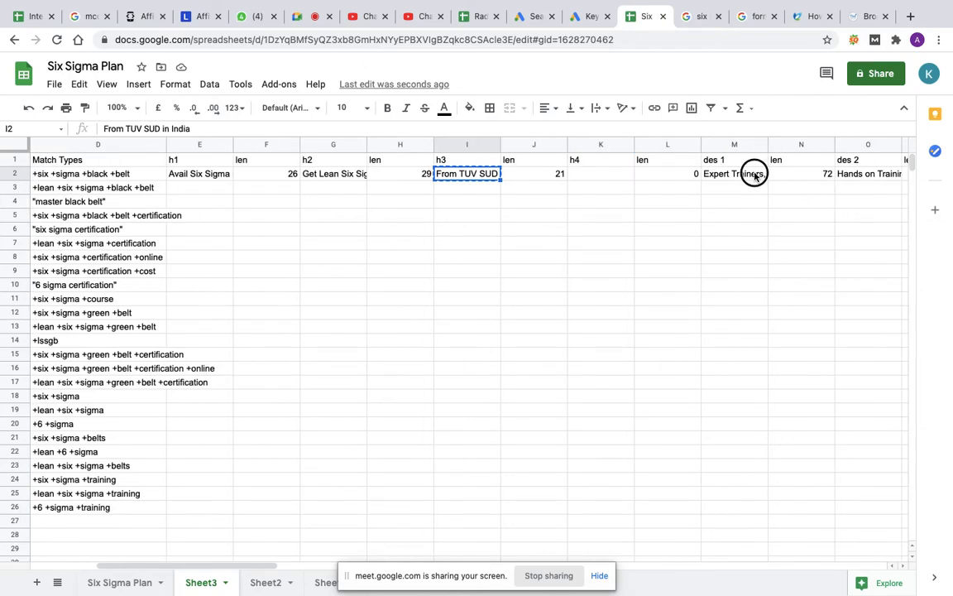
key(ctrl+c)
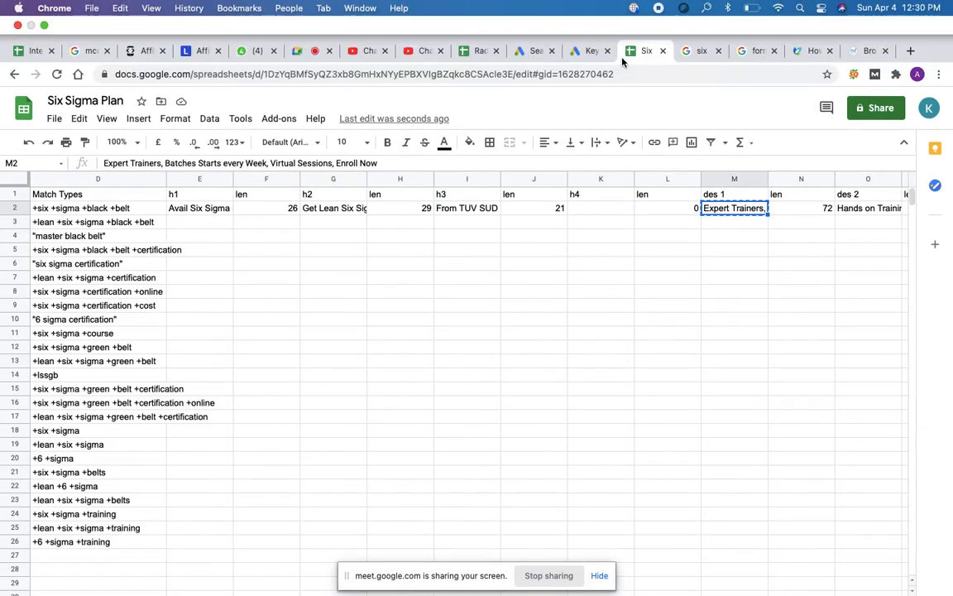
click(526, 50)
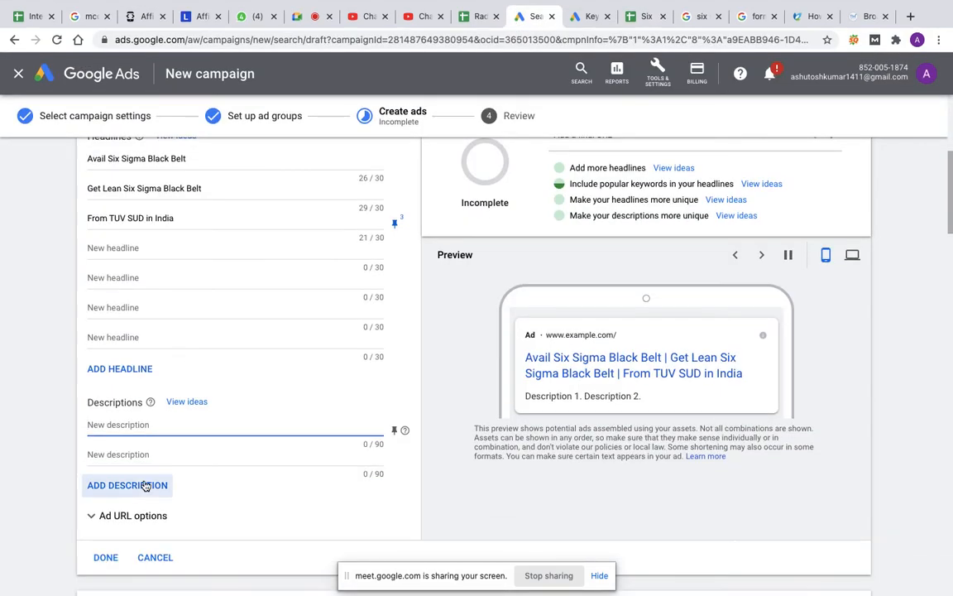
key(ctrl+v)
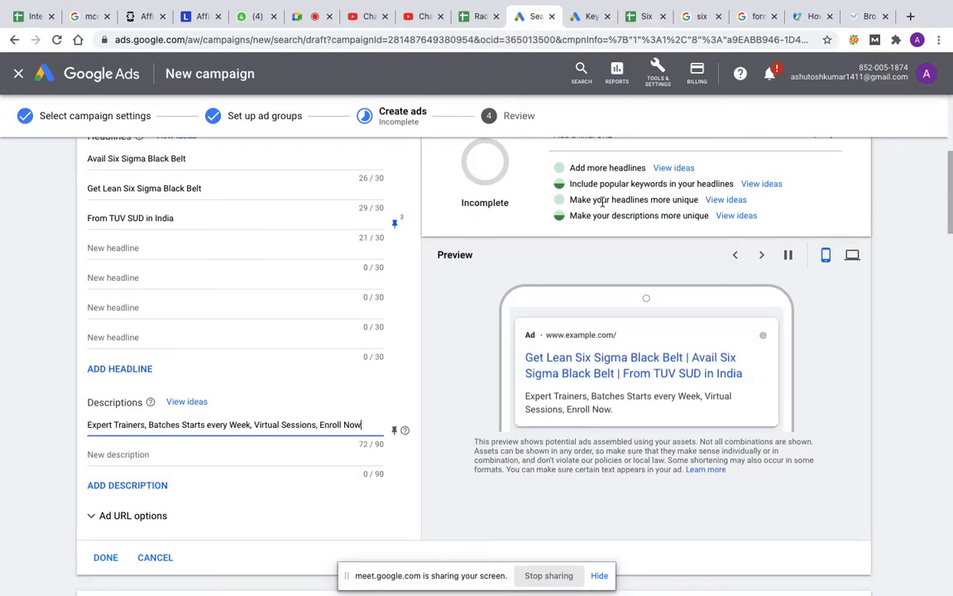
Step: Copy the second description from cell O2 of the sheet into the ad's second description in Google Ads
click(645, 25)
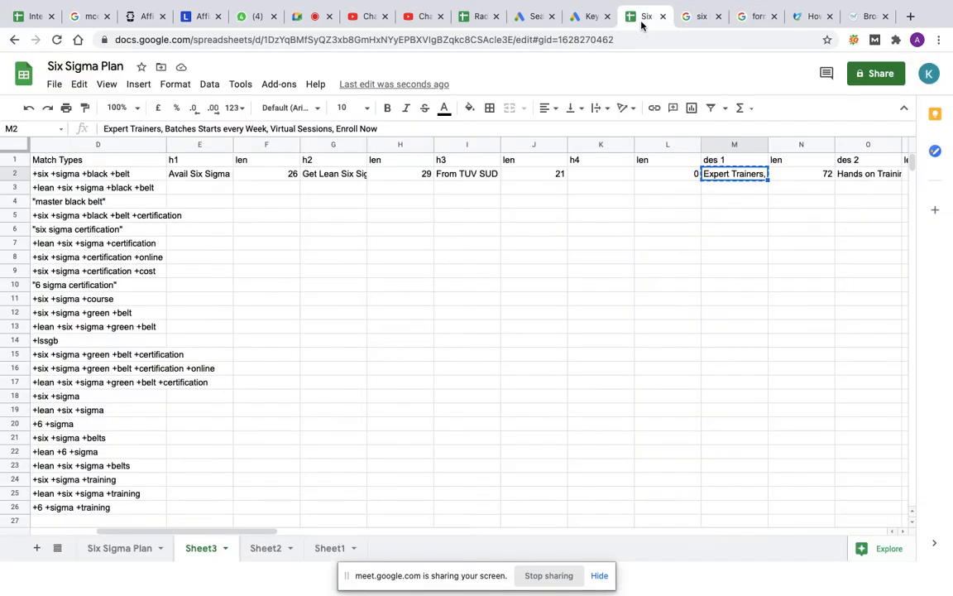
click(861, 181)
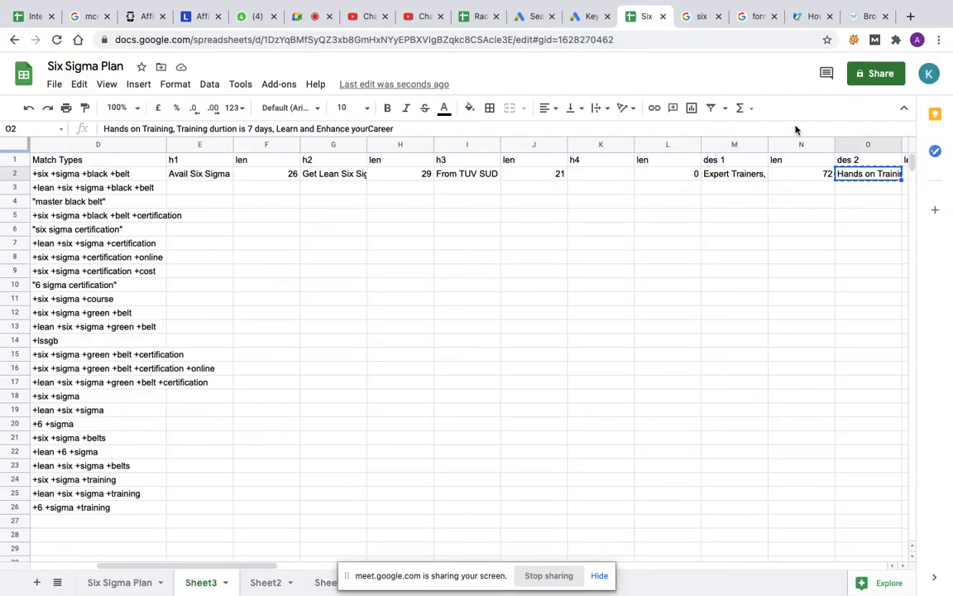
click(515, 11)
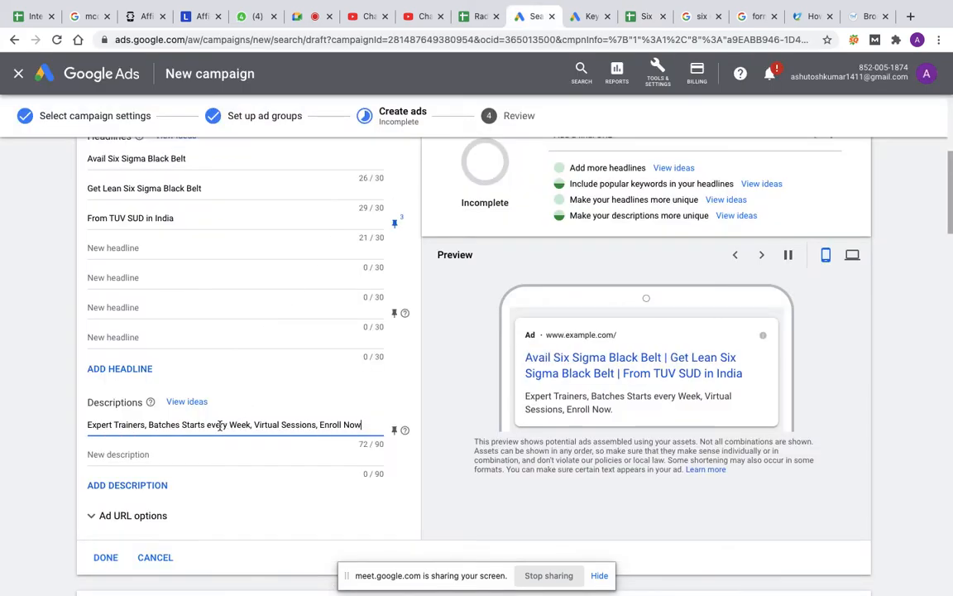
click(197, 453)
key(ctrl+v)
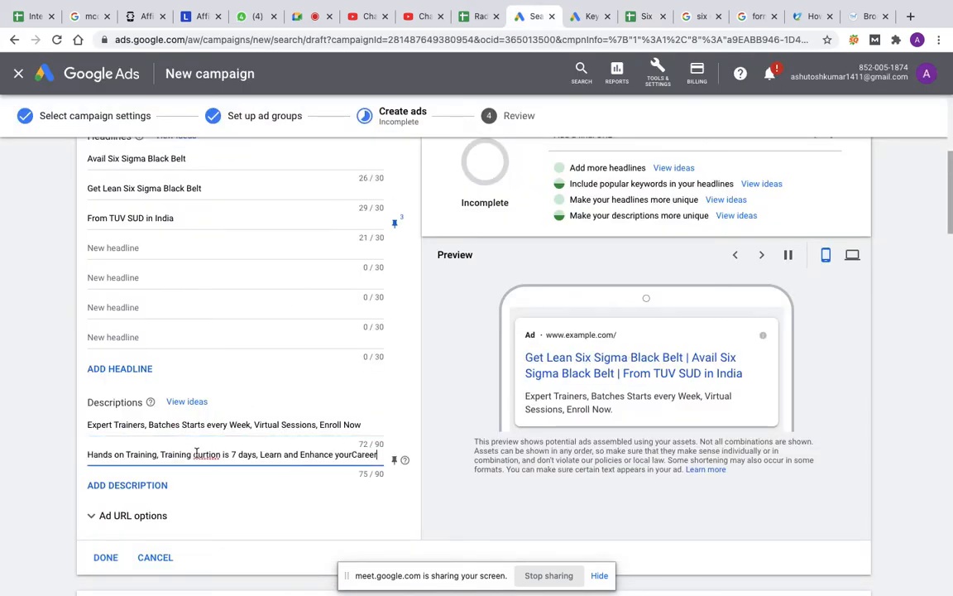
Step: Correct the misspelled word "durtion" to "duration" in the ad's second description
click(208, 455)
text(a)
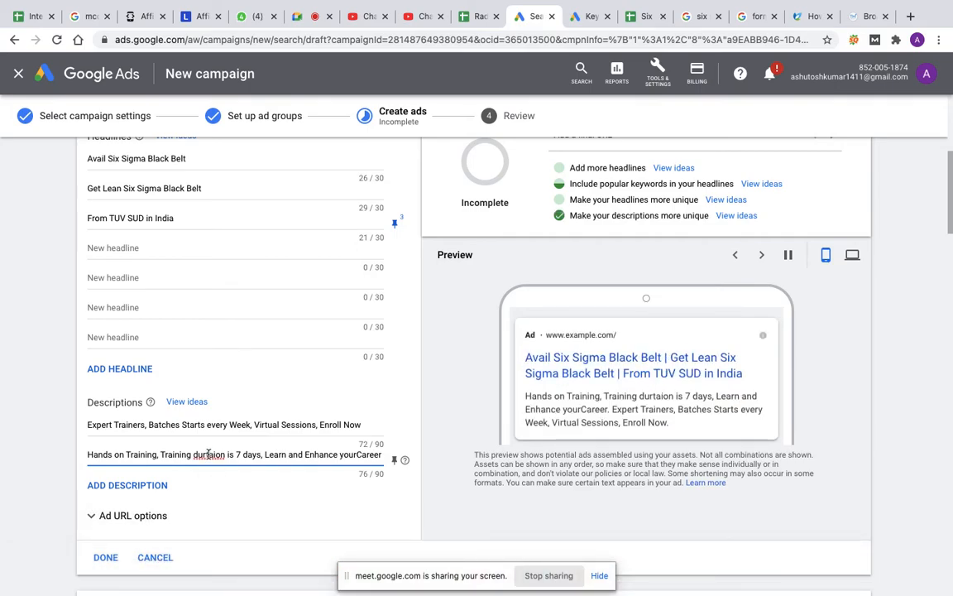
key(BackSpace)
key(Right)
text(t)
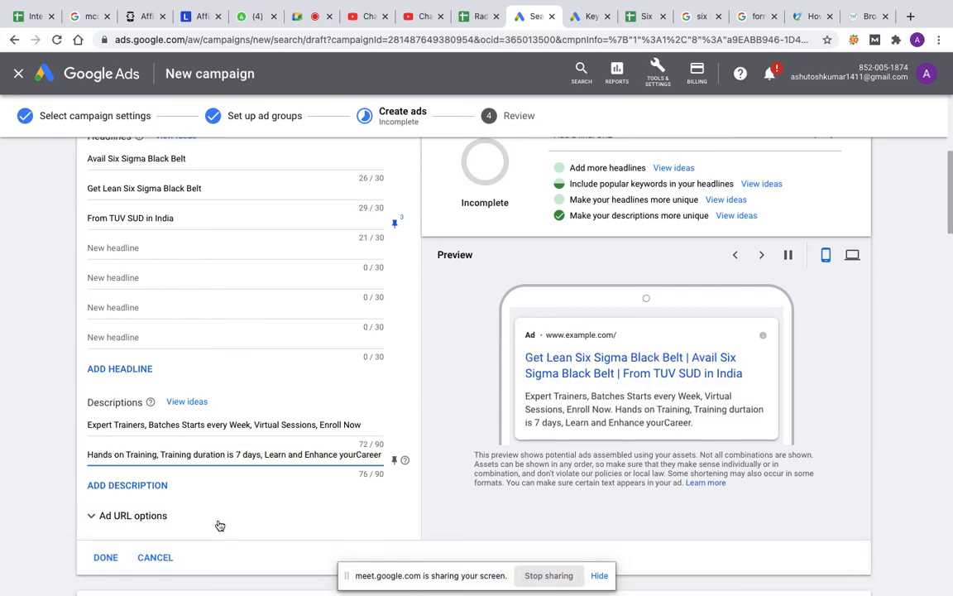
Step: Finish the BB ad group's ad, leave the BB Certification ad empty and continue to the campaign review
scroll(240, 480, down, 2)
click(107, 474)
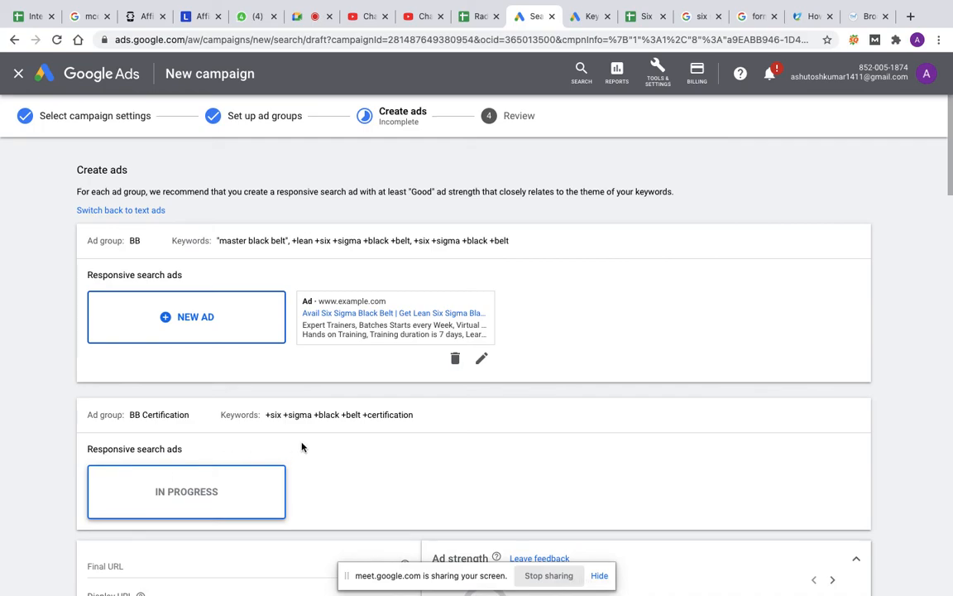
scroll(302, 446, down, 5)
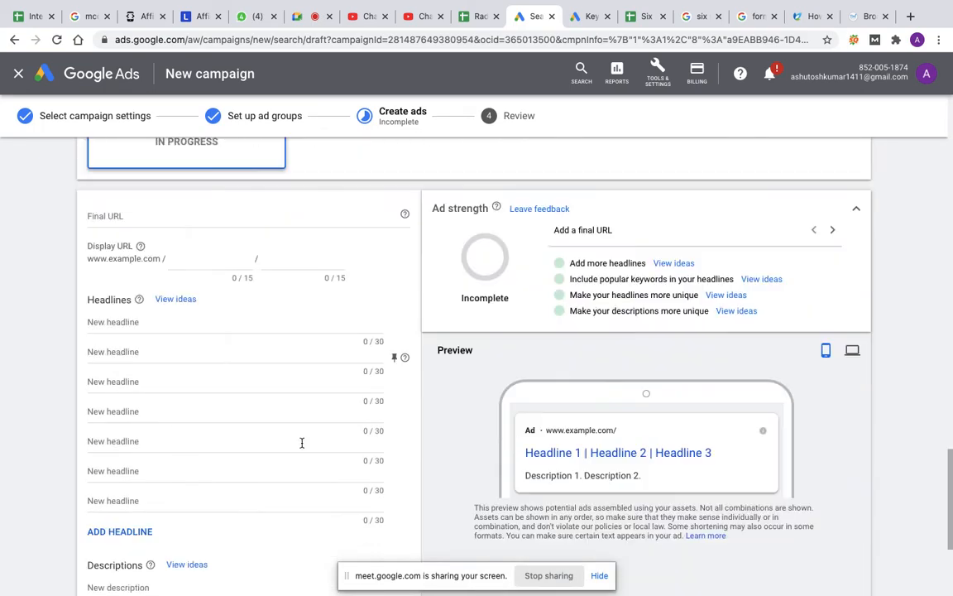
scroll(300, 447, down, 5)
click(176, 538)
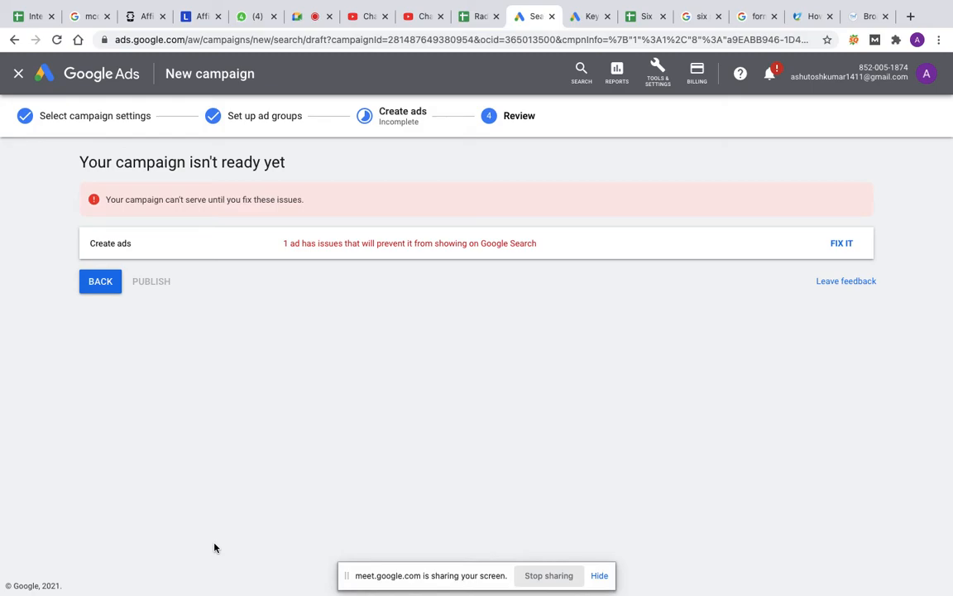
click(842, 244)
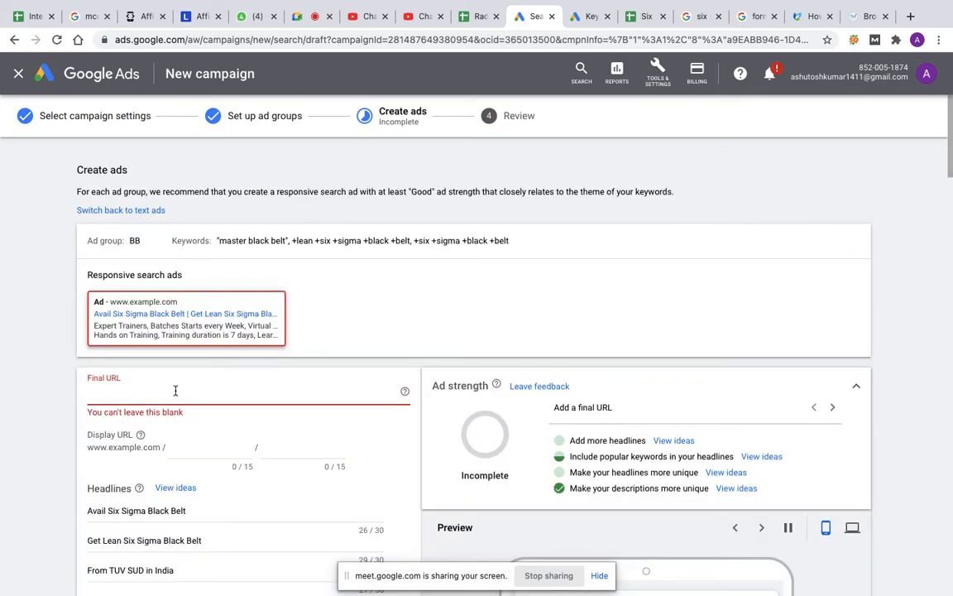
text(httpa)
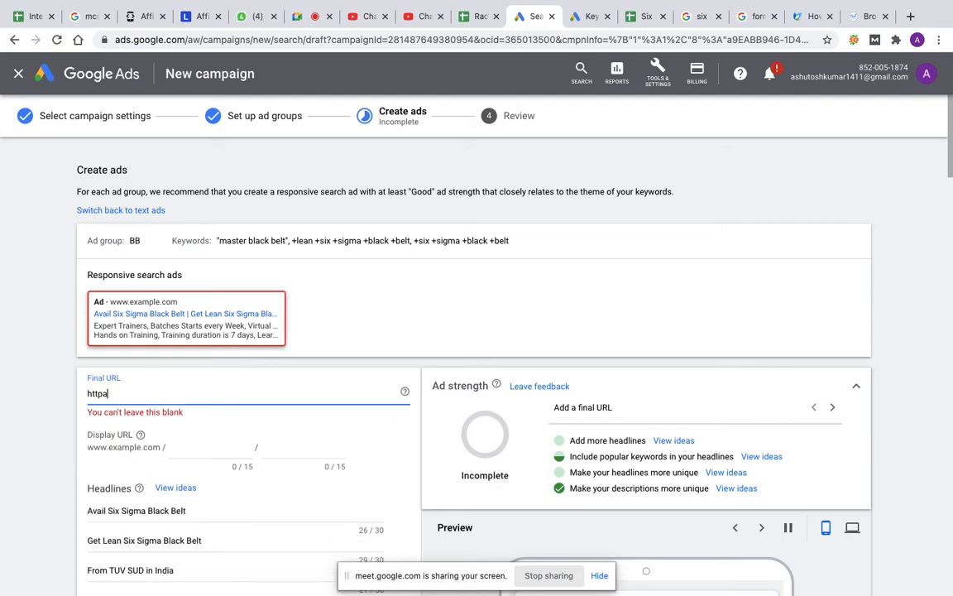
key(BackSpace)
text(s://www.tuv)
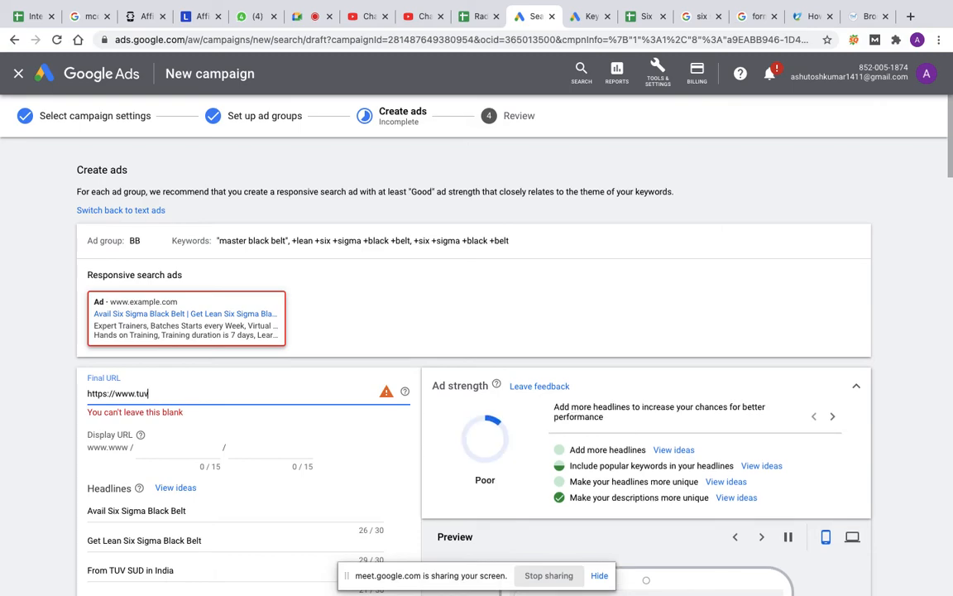
text(sud)
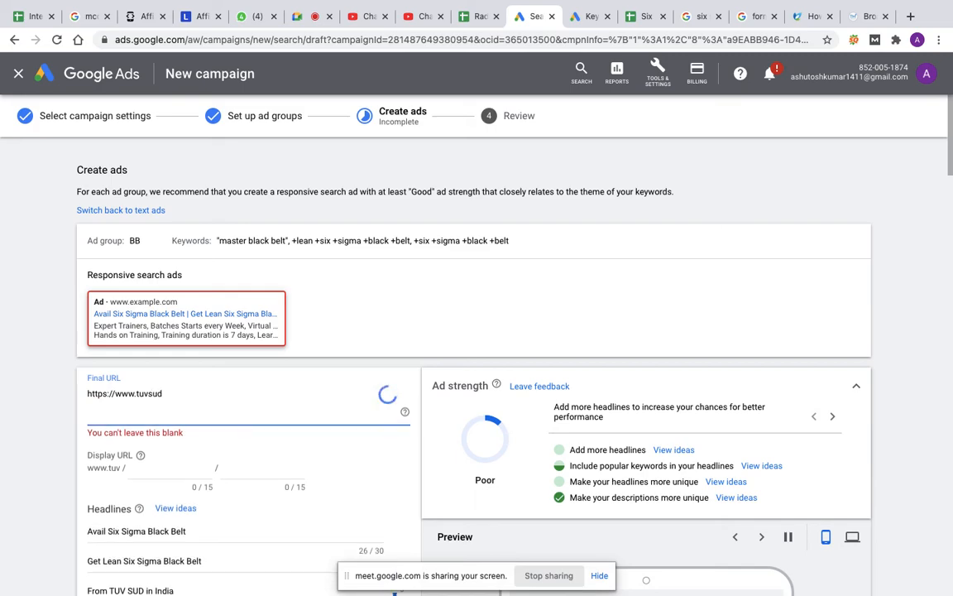
text(.com/blac)
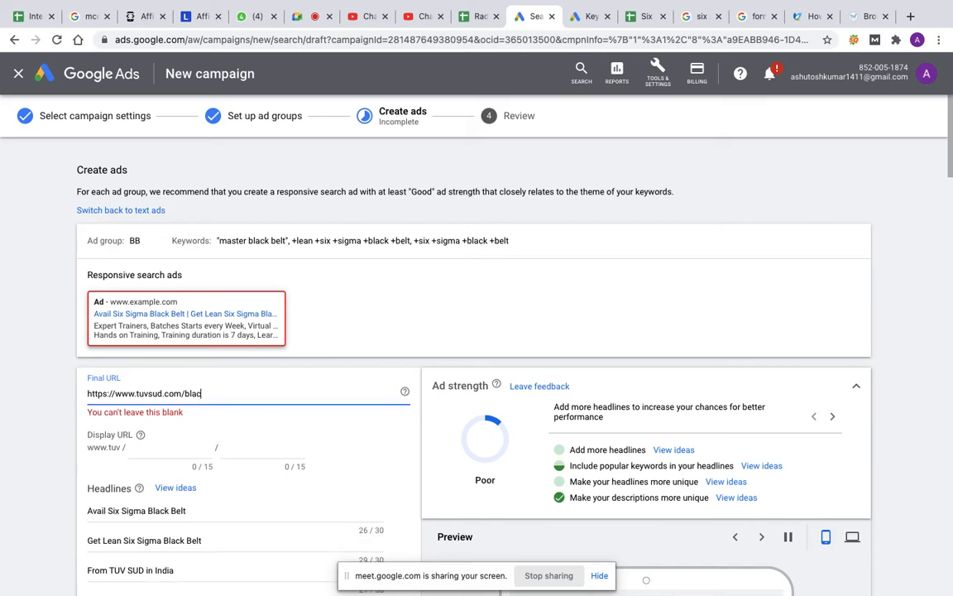
text(k-belt)
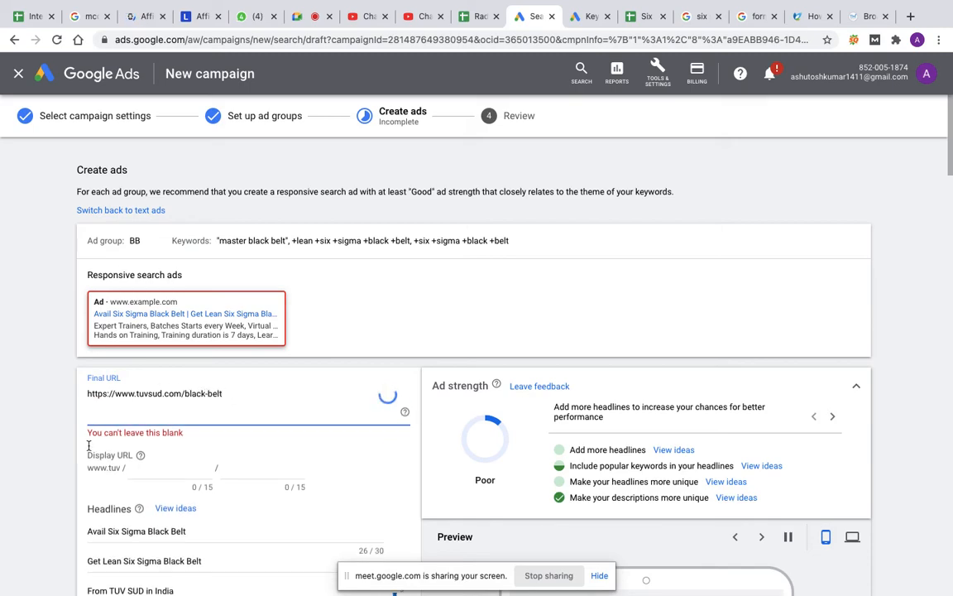
Step: Set the ad's two display URL paths to "black belt" and "certification"
click(143, 469)
click(204, 450)
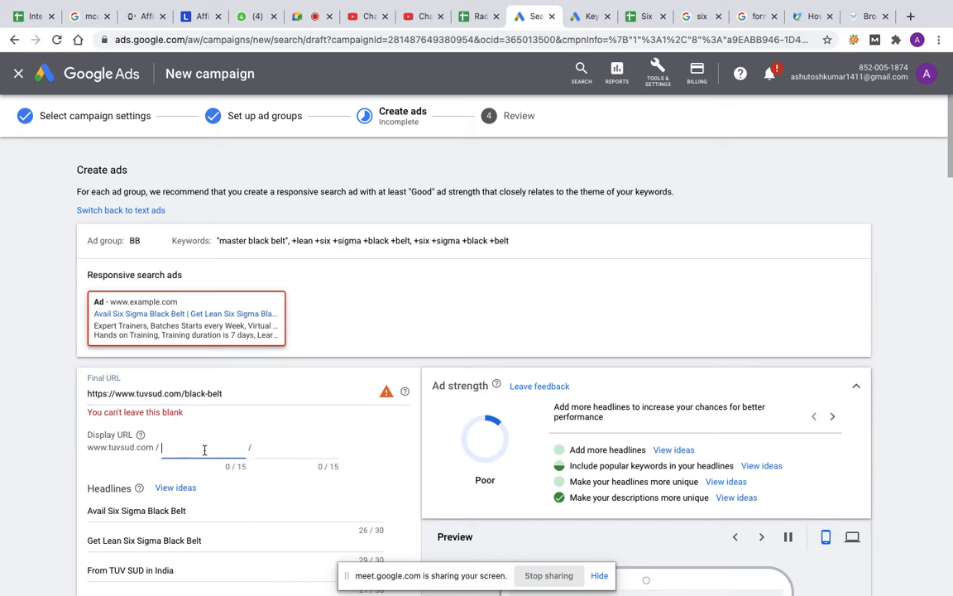
text(black belt)
click(274, 451)
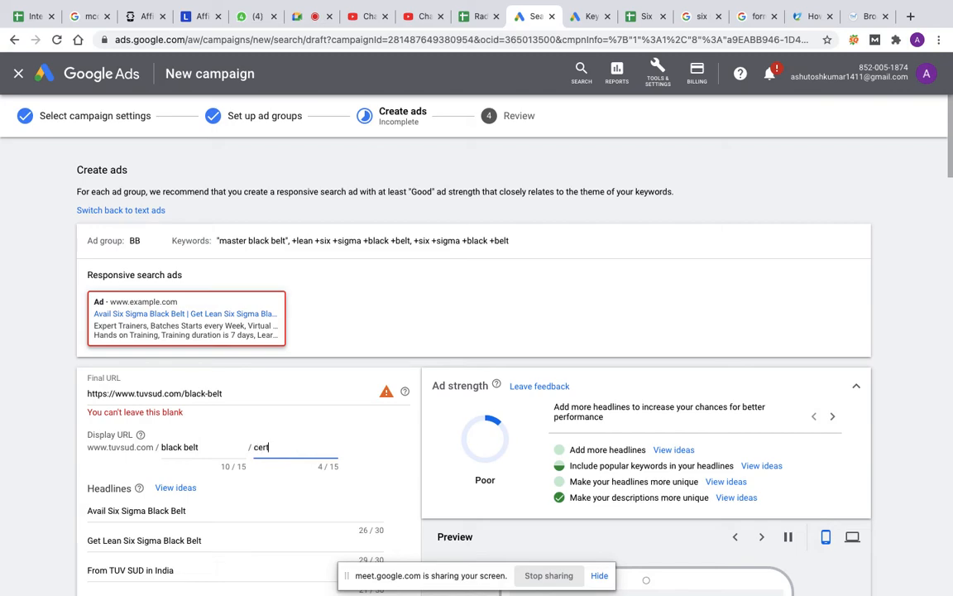
text(certifiv)
key(BackSpace)
text(cation)
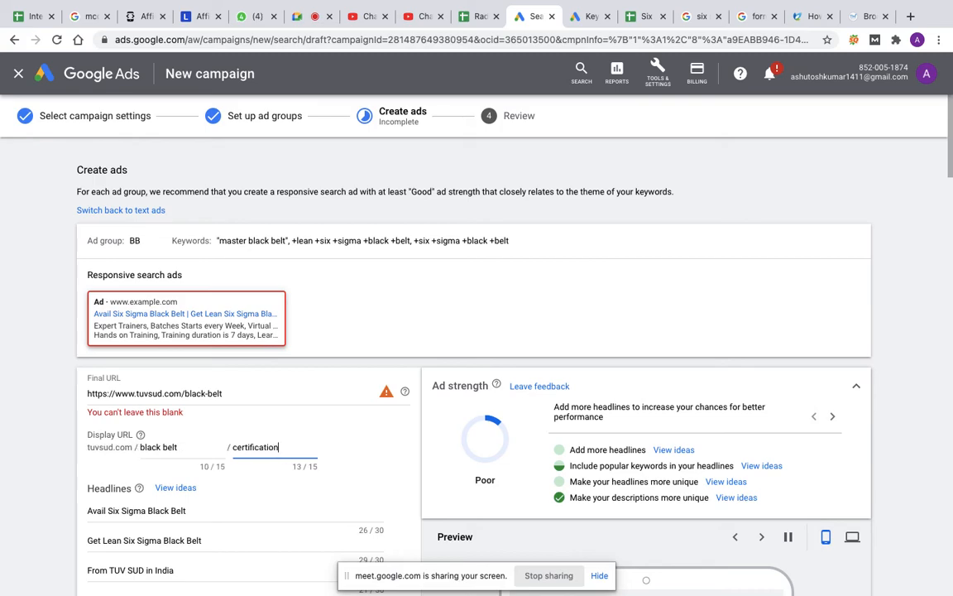
click(372, 438)
mouse_move(389, 398)
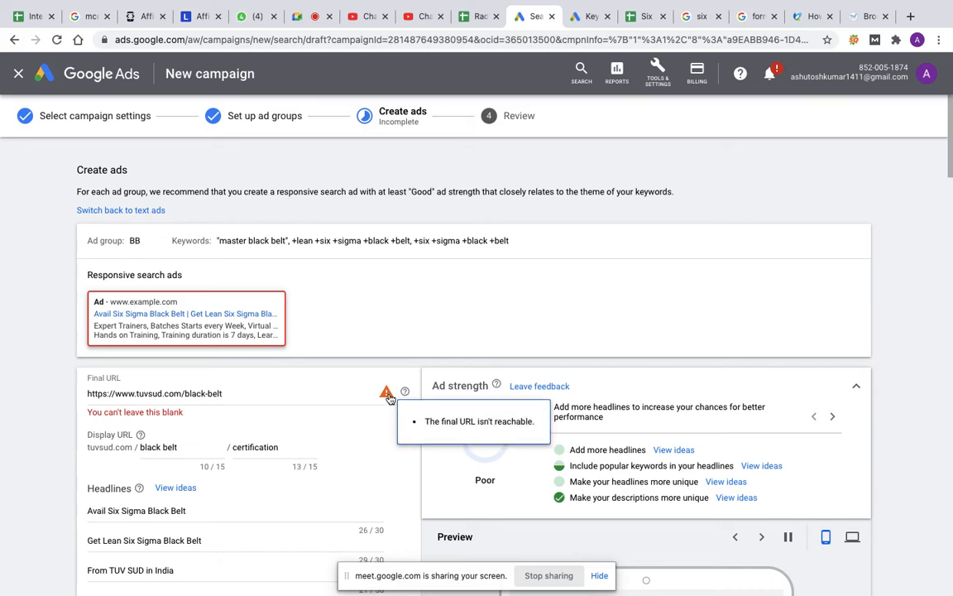
click(389, 397)
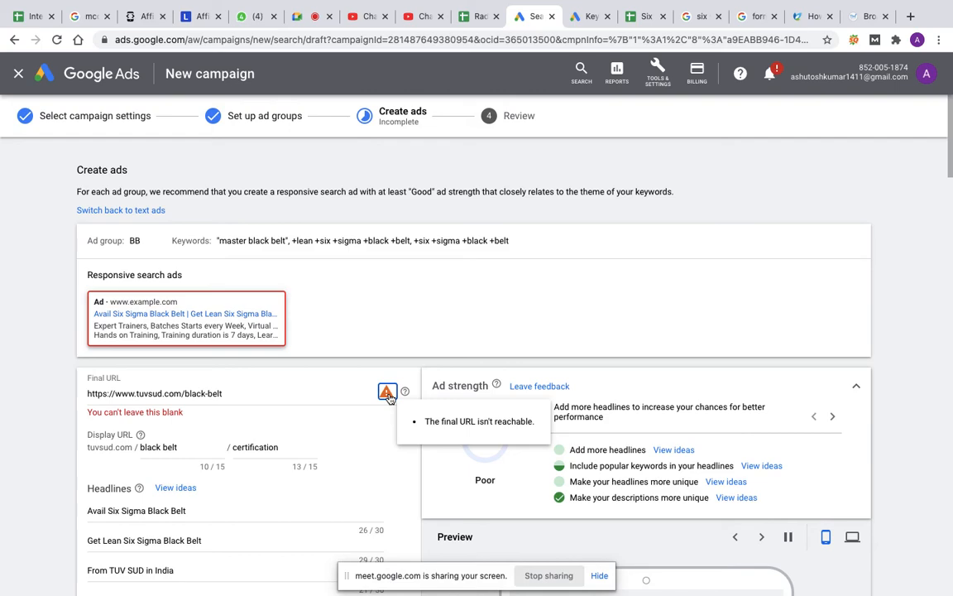
click(244, 393)
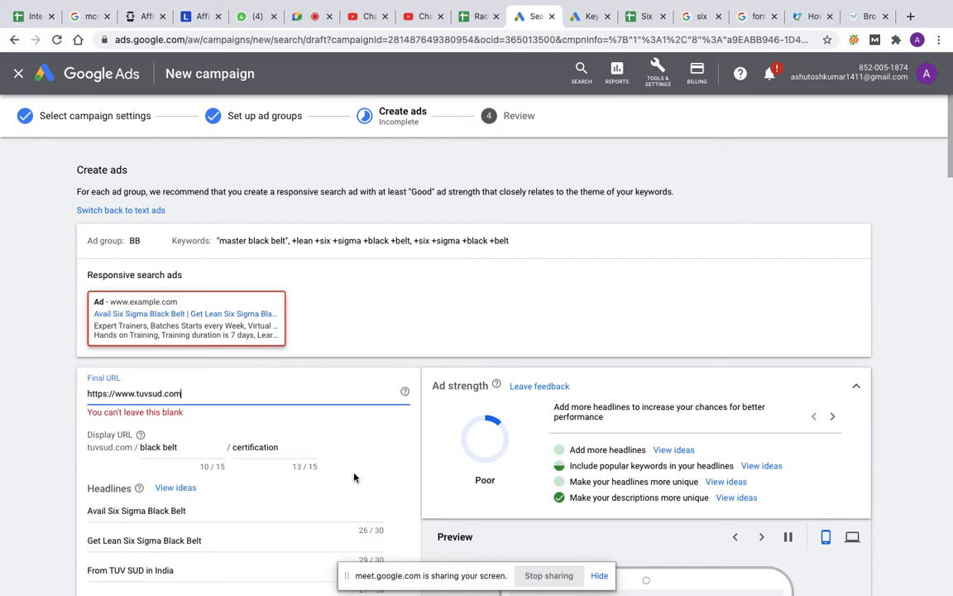
click(213, 424)
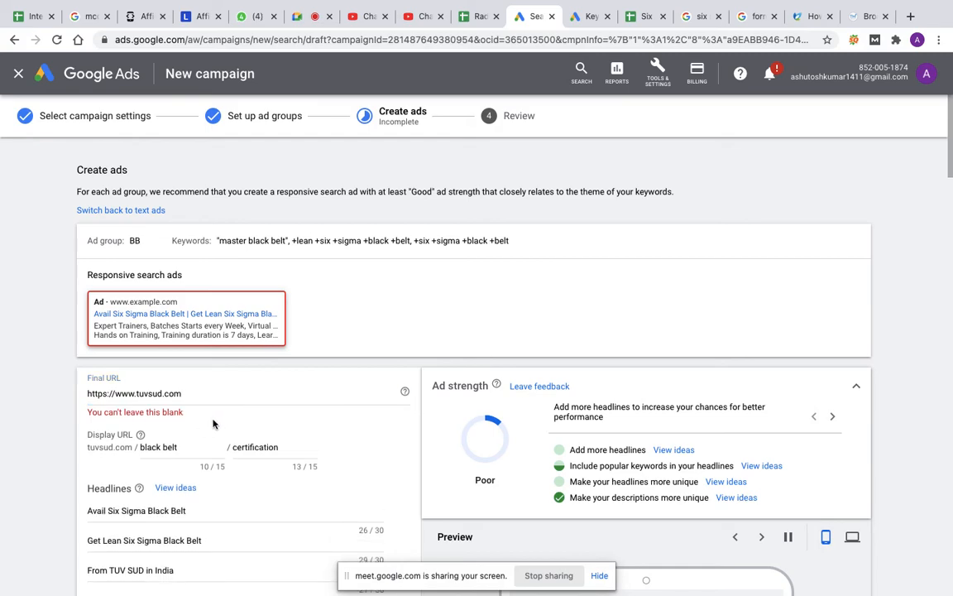
Step: Save the ads with the BB Certification ad left empty, continue to the review and publish the campaign
scroll(239, 487, down, 11)
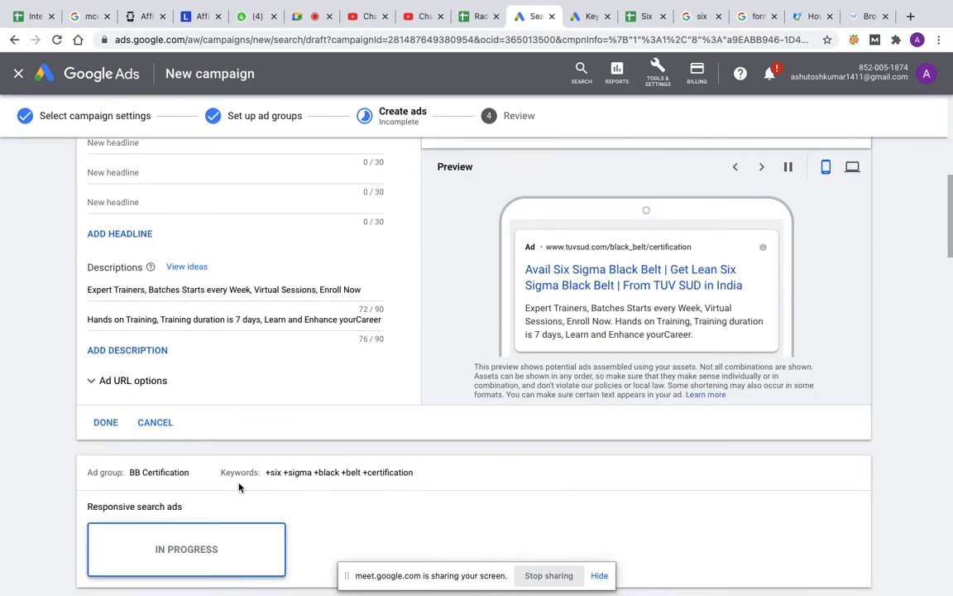
scroll(238, 487, down, 5)
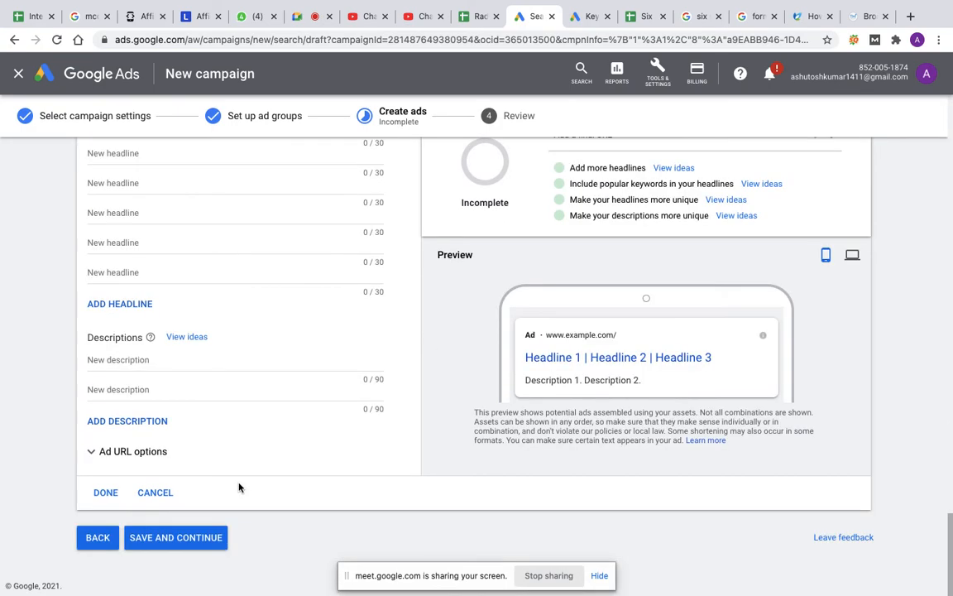
click(196, 539)
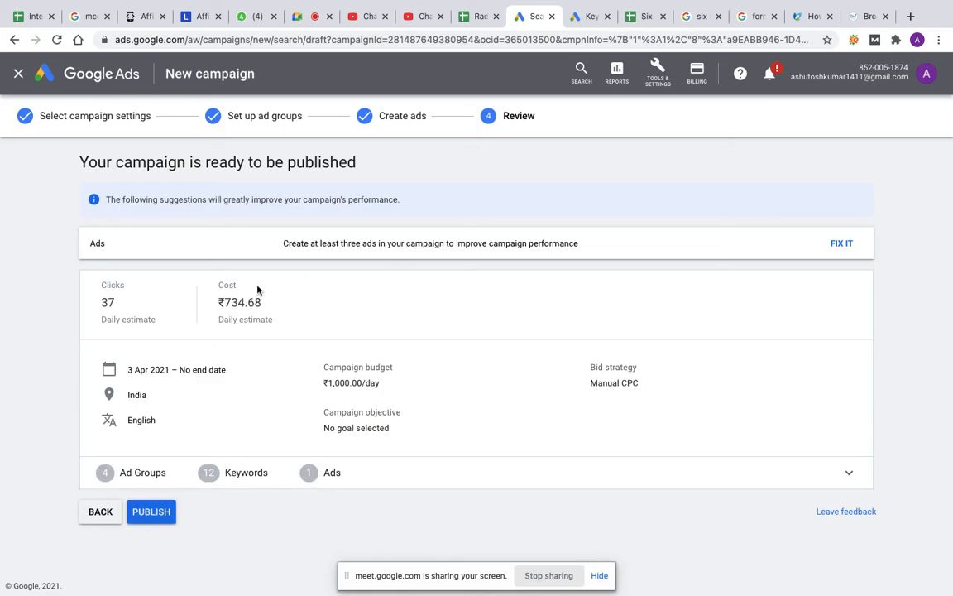
click(154, 516)
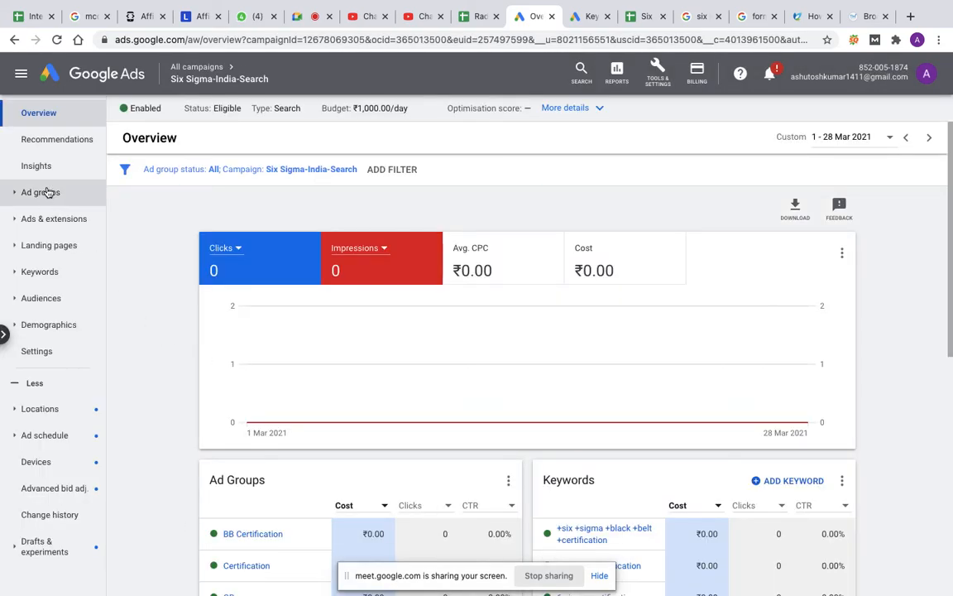
Step: Open the BB ad group of the Six Sigma-India-Search campaign and examine its search keywords and ad
click(197, 68)
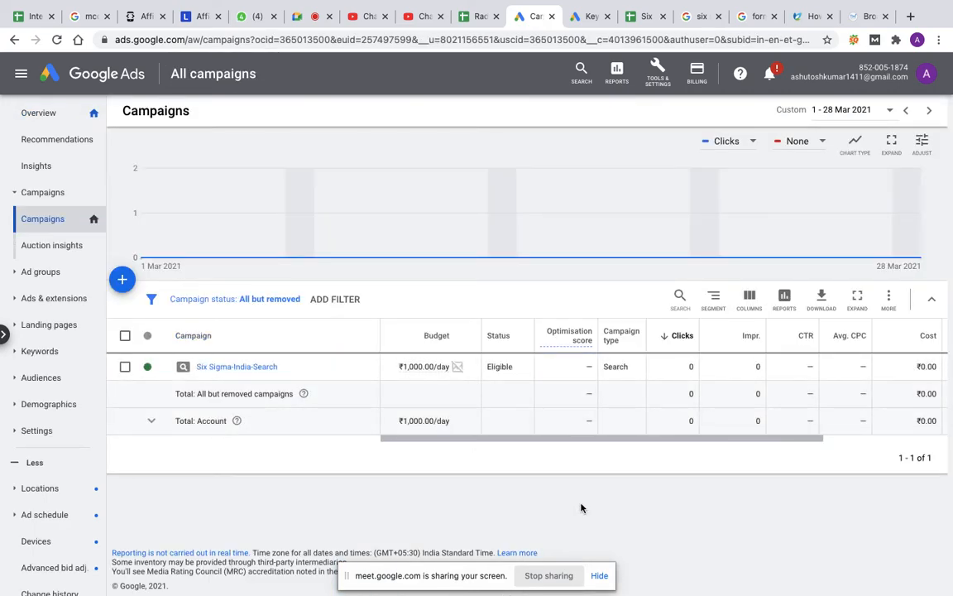
click(253, 369)
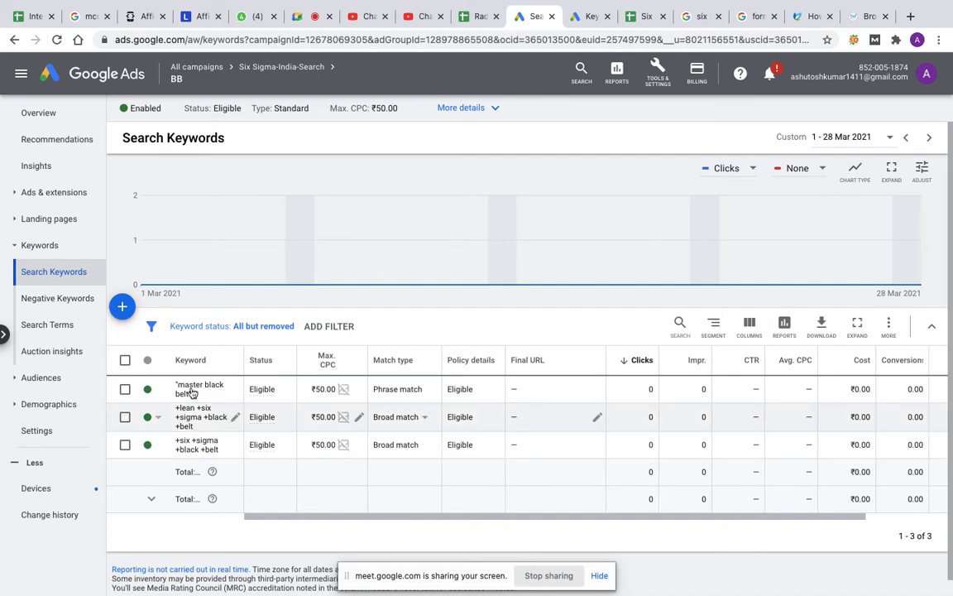
click(51, 196)
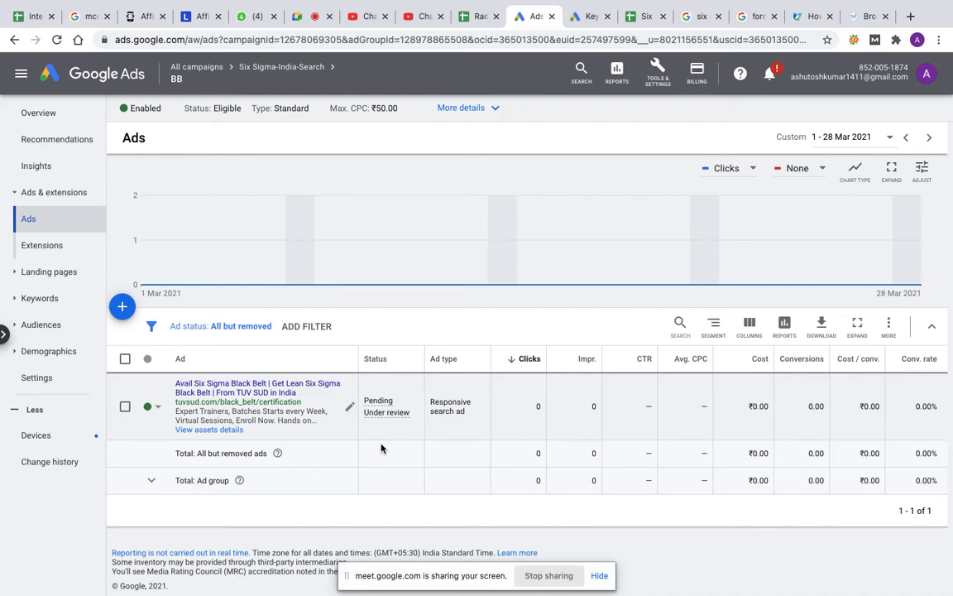
Step: Stop sharing the screen, check the Google Meet call and return to the ad group in Google Ads
click(556, 576)
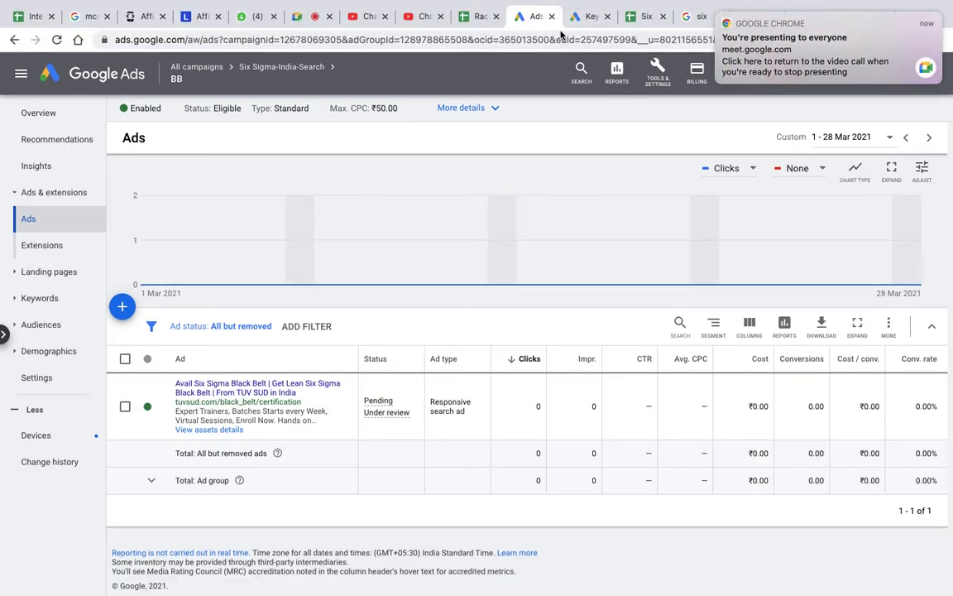
click(314, 14)
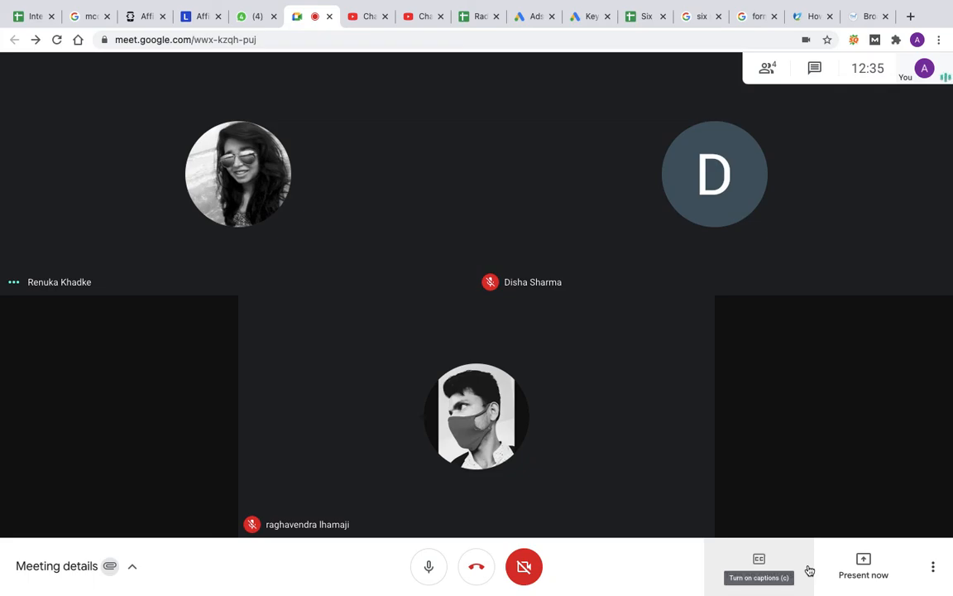
click(519, 20)
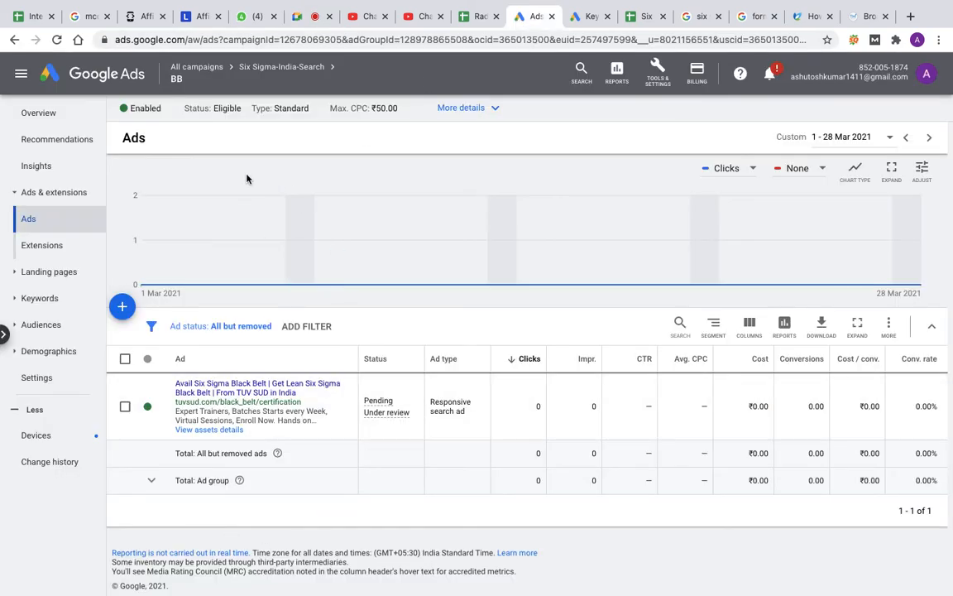
Step: Go from the BB ad group's keywords back to the Six Sigma-India-Search campaign and open its negative keywords
click(57, 300)
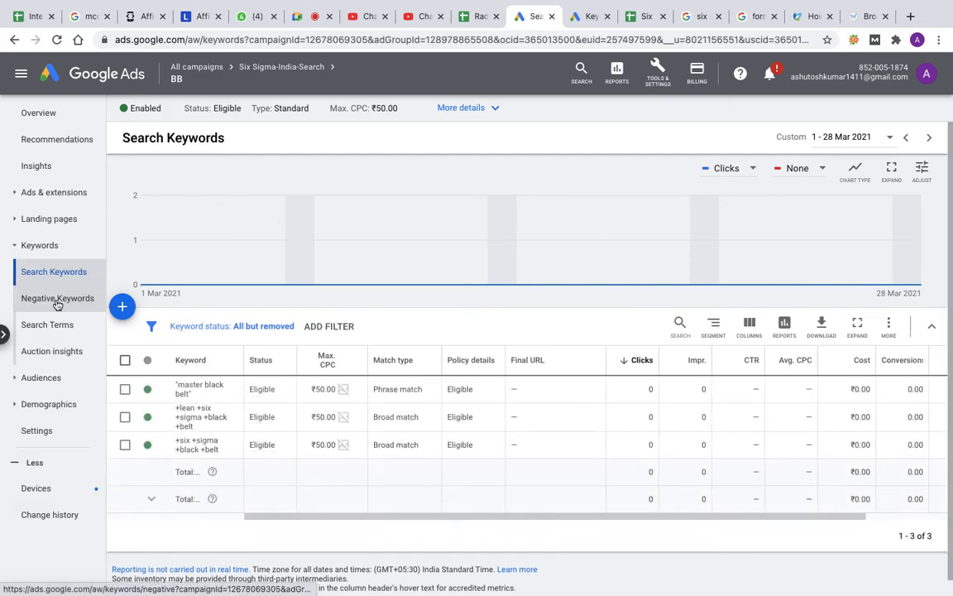
click(196, 70)
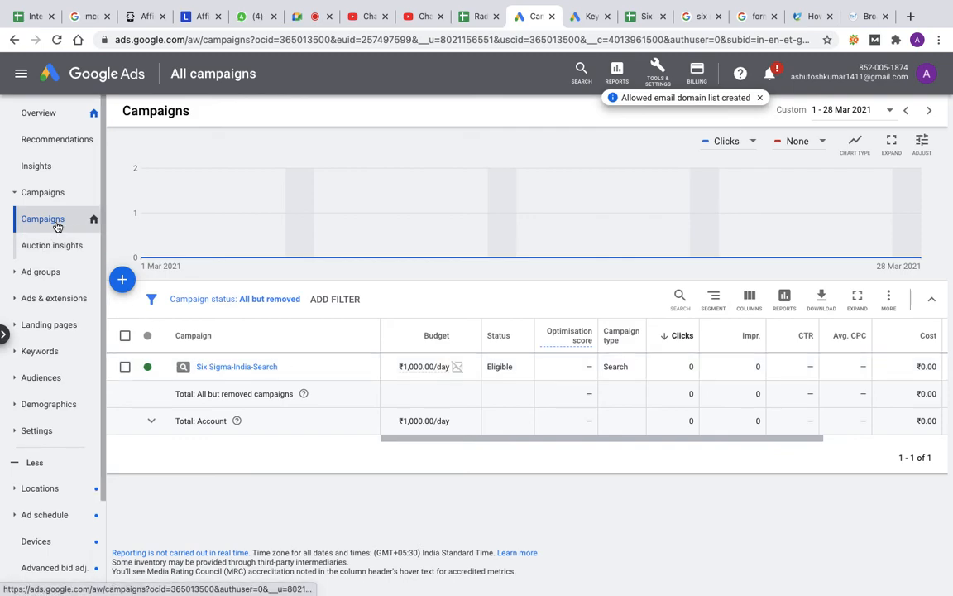
click(202, 369)
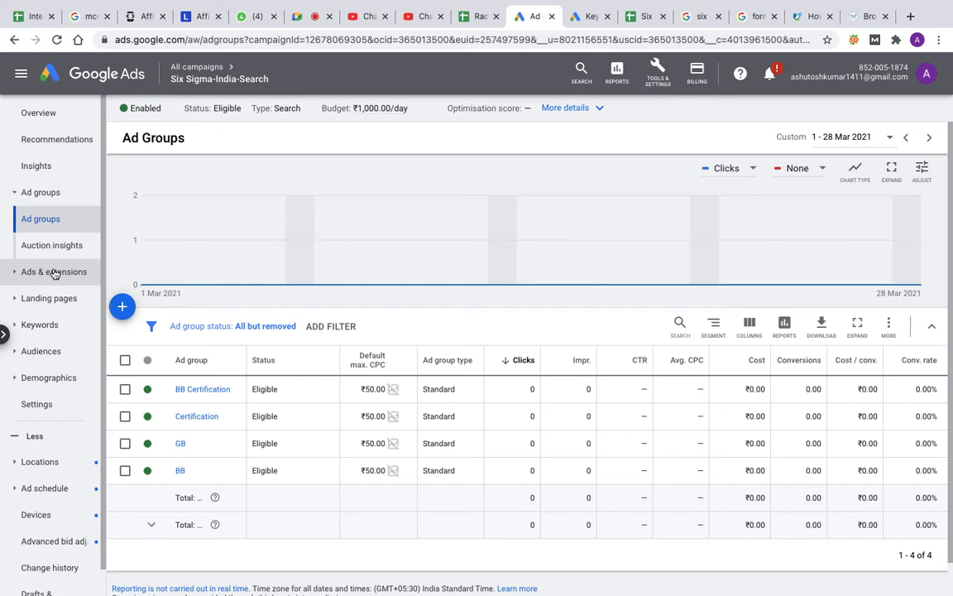
click(34, 325)
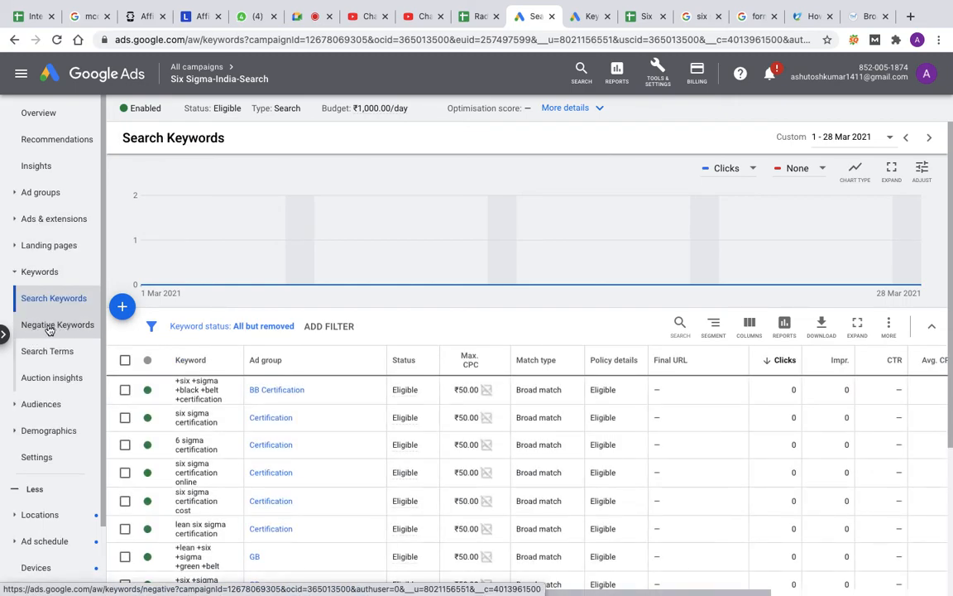
click(58, 327)
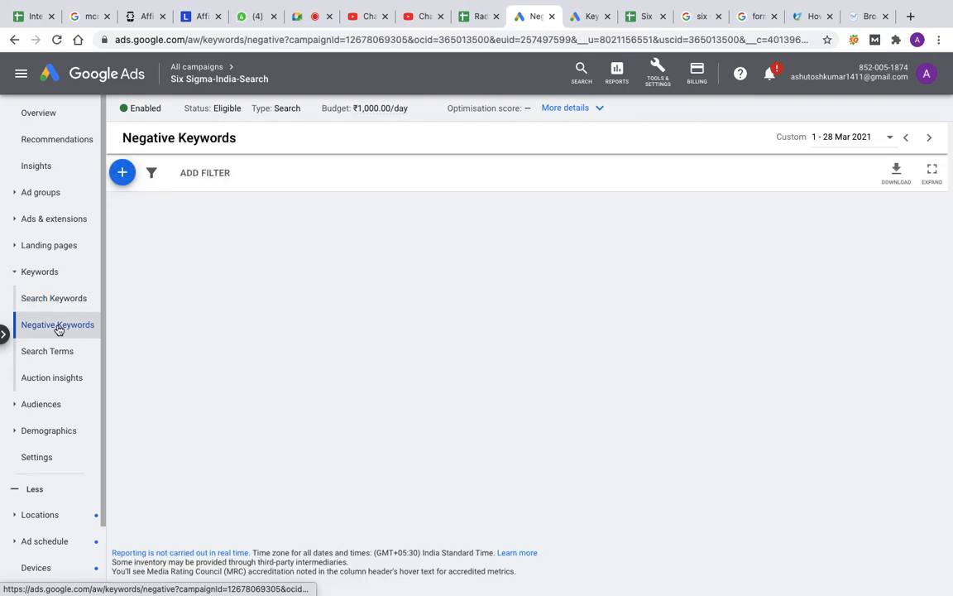
mouse_move(504, 15)
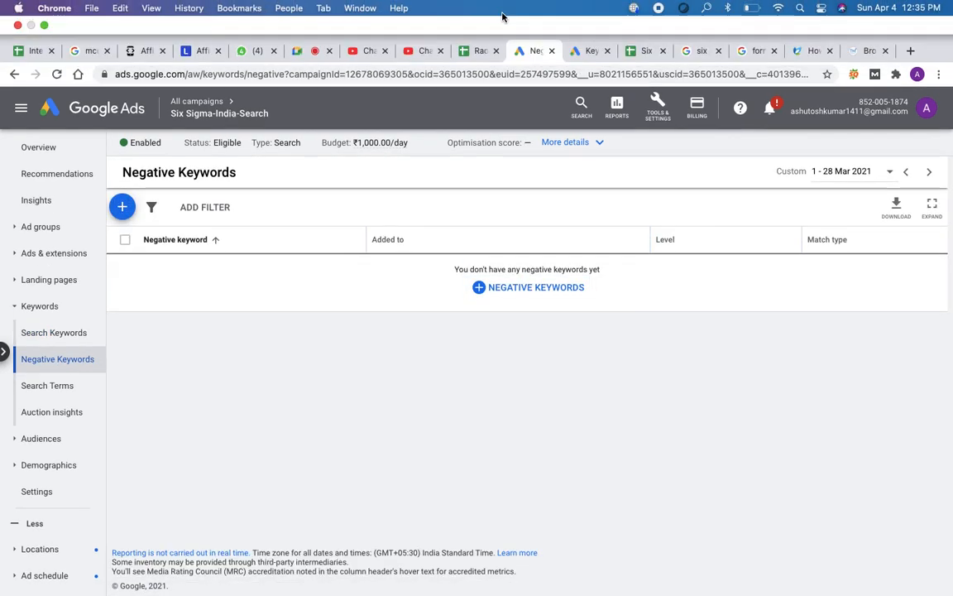
Step: Switch to the Six Sigma Plan spreadsheet and copy the negative keyword list in A1:A14 of Sheet2
click(644, 51)
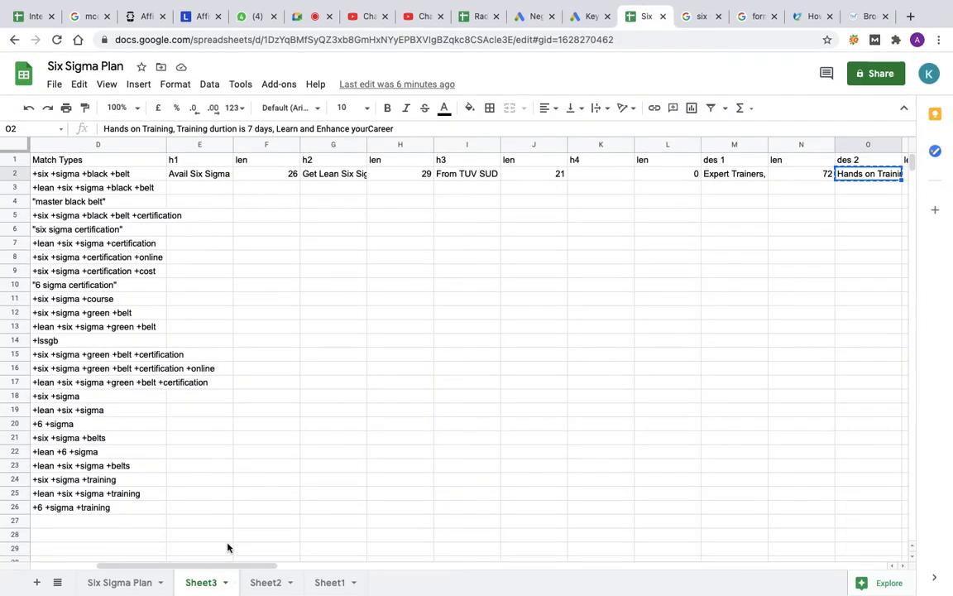
click(272, 585)
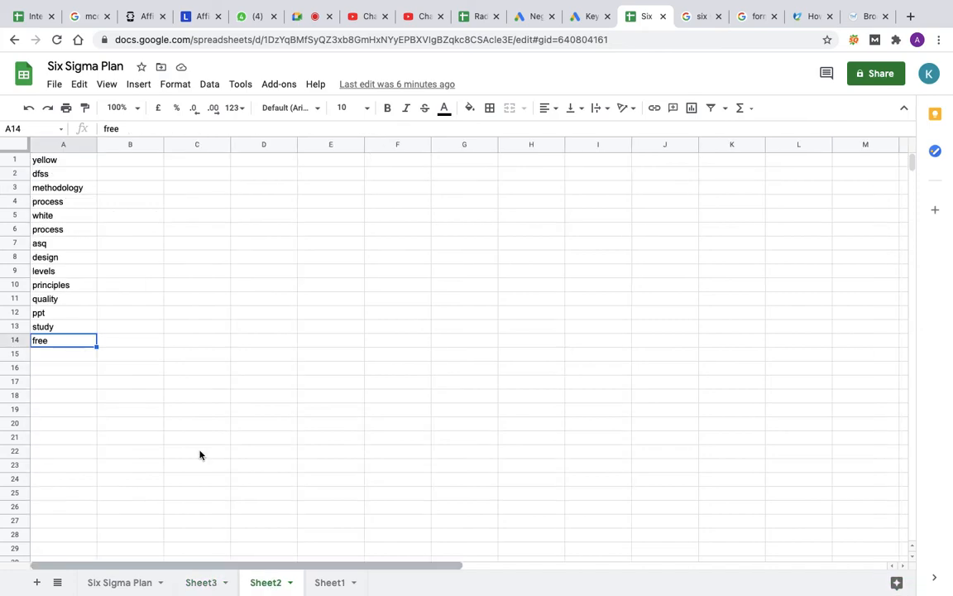
drag(68, 159, 67, 341)
key(ctrl+c)
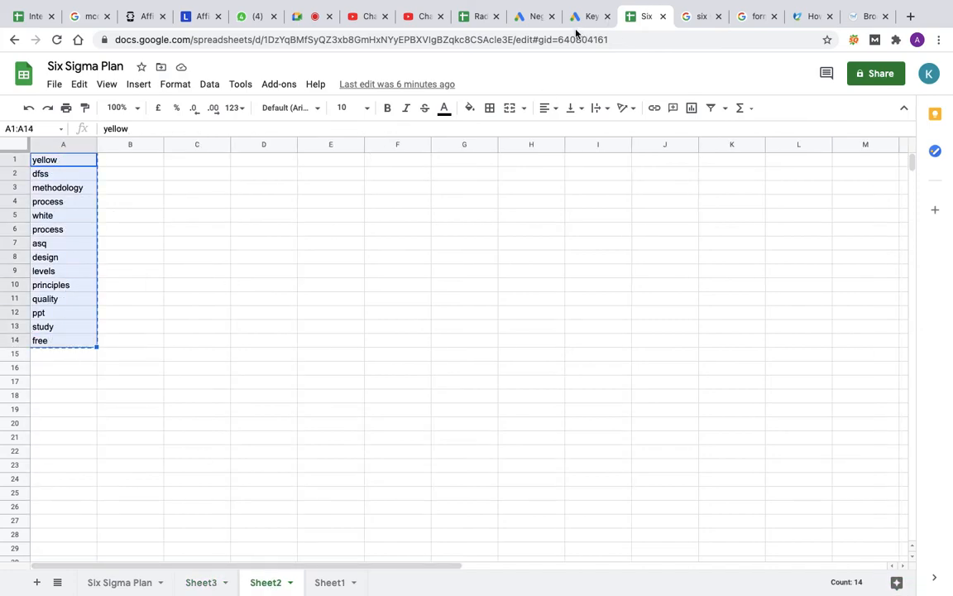
click(534, 20)
click(538, 250)
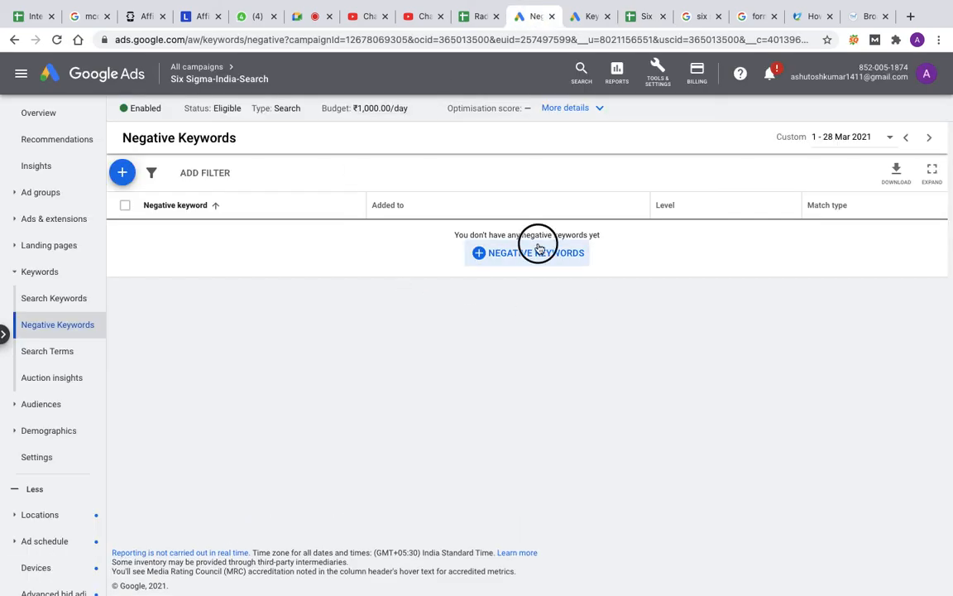
click(165, 283)
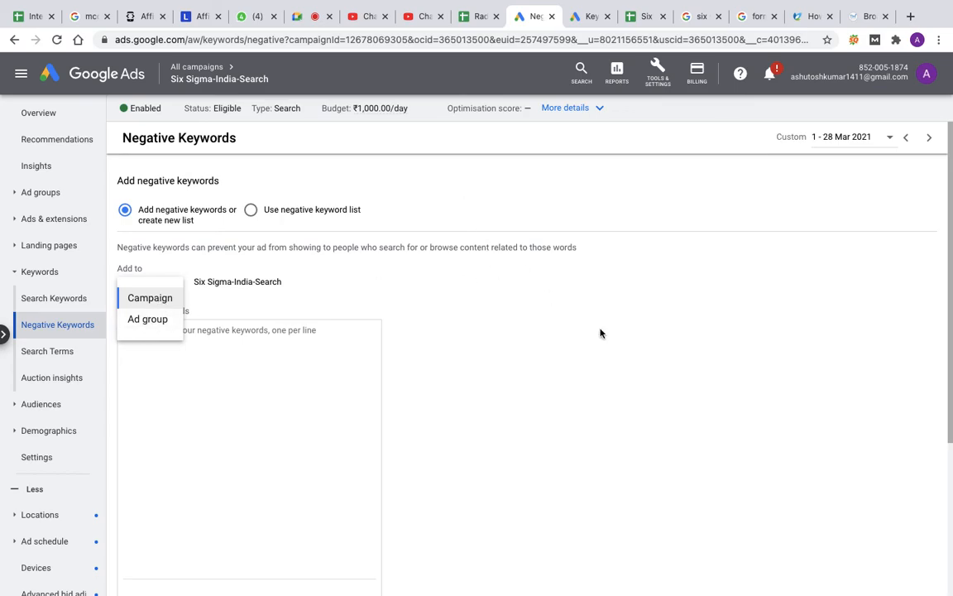
key(ctrl+Left)
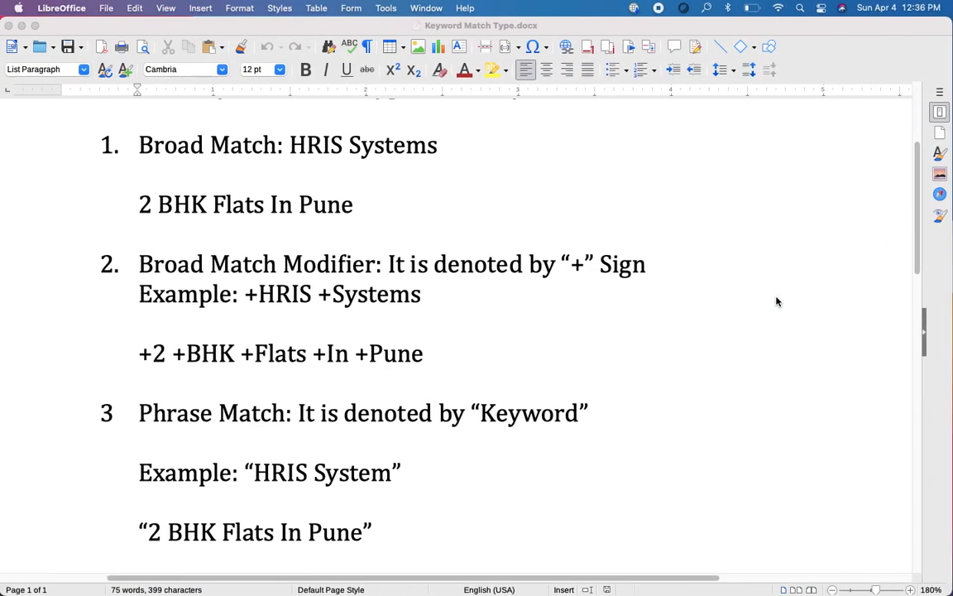
key(ctrl+Right)
Step: Switch to the Google Meet call, present the entire screen and return to the negative keywords form in Google Ads
click(321, 17)
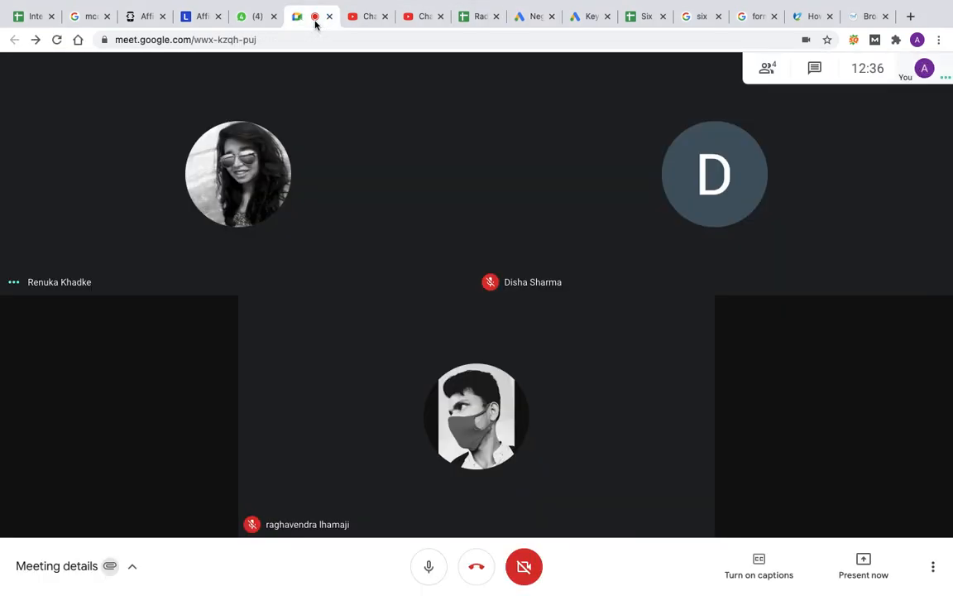
click(862, 560)
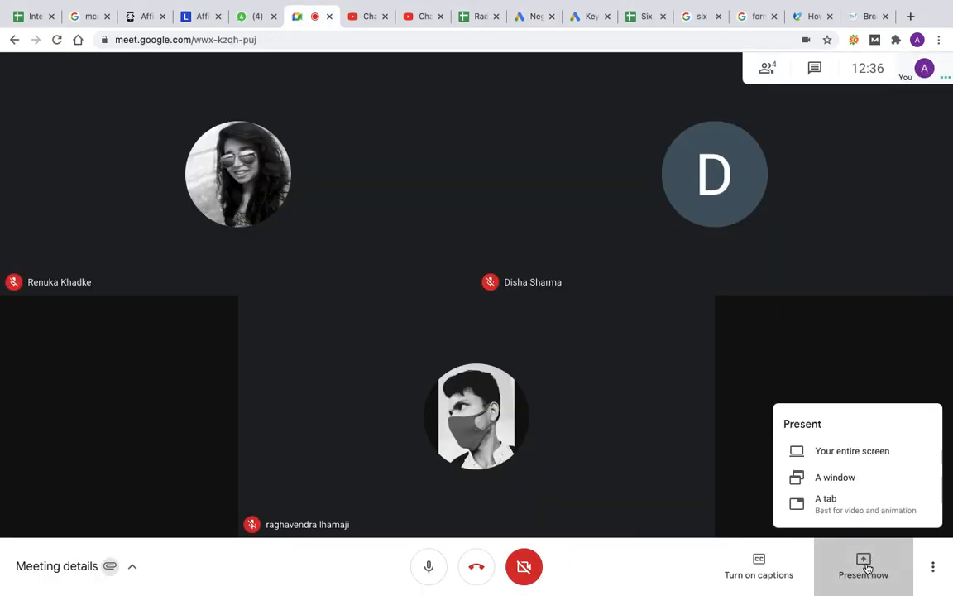
click(845, 451)
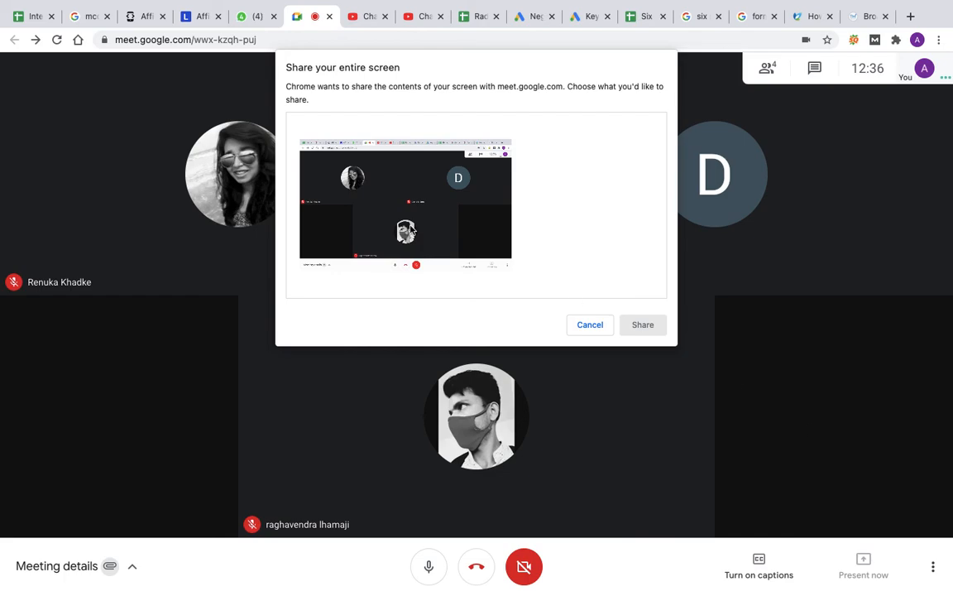
click(636, 327)
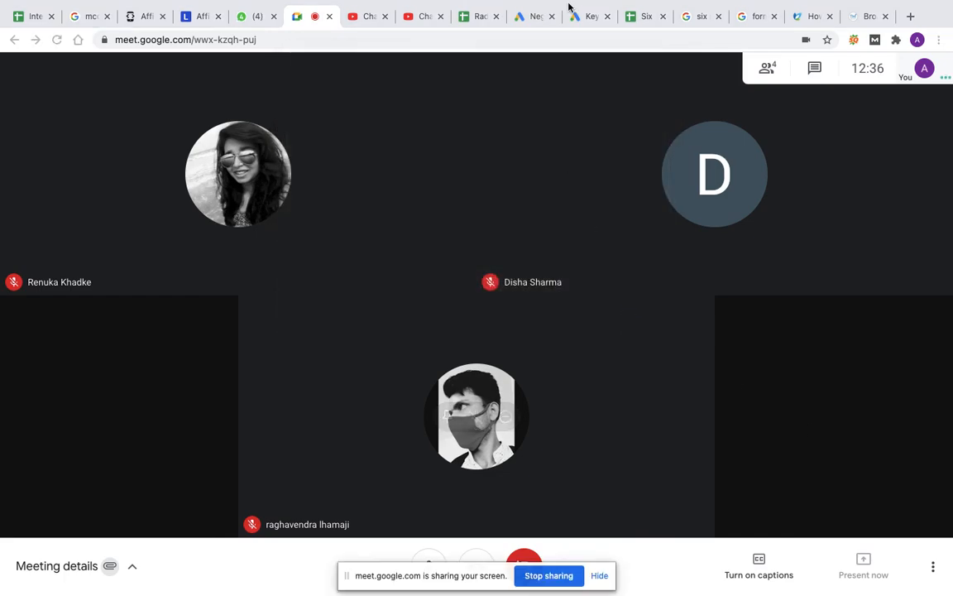
click(534, 17)
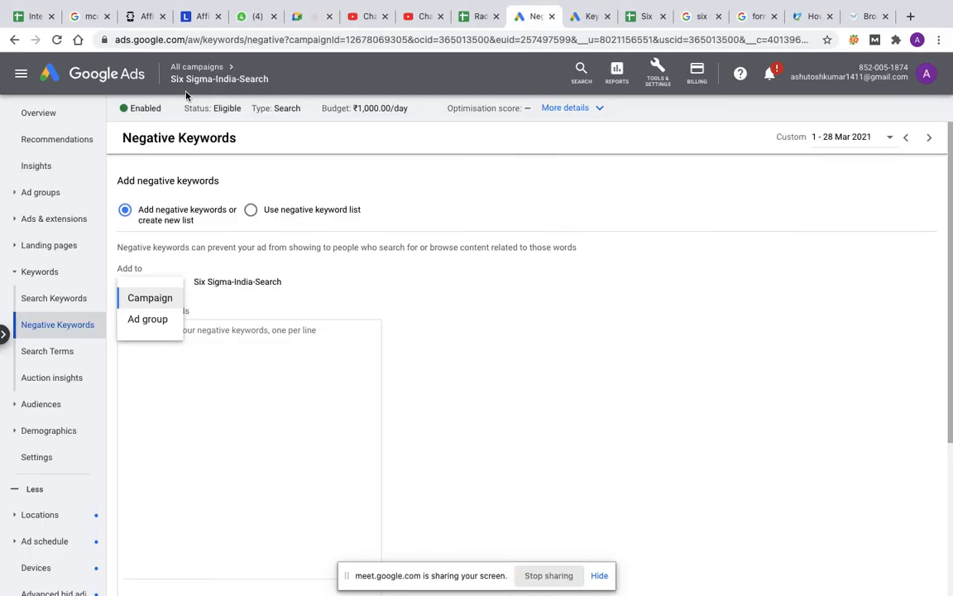
Step: Reopen the Six Sigma-India-Search campaign from the list of all campaigns and go to its negative keywords
click(196, 67)
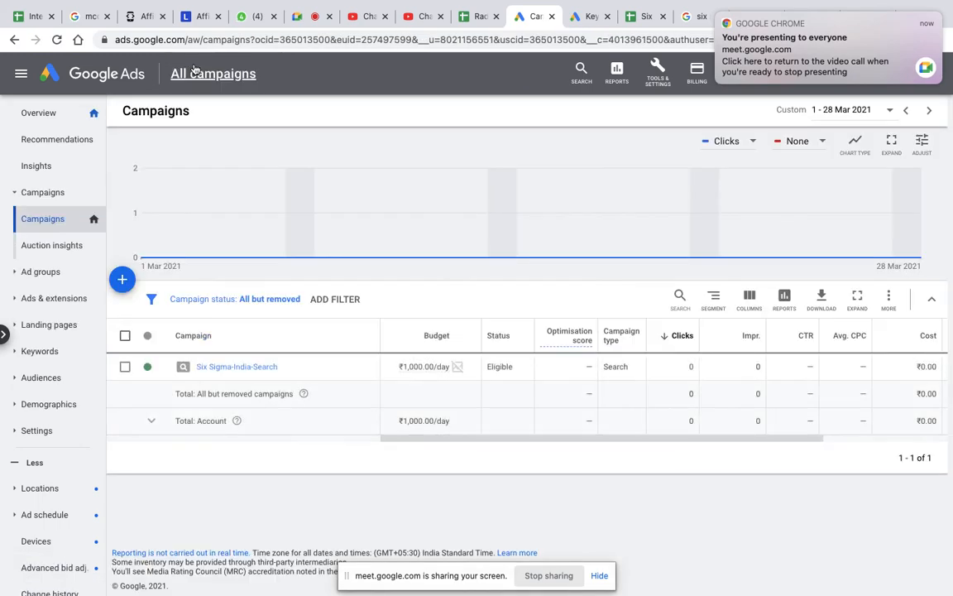
click(233, 369)
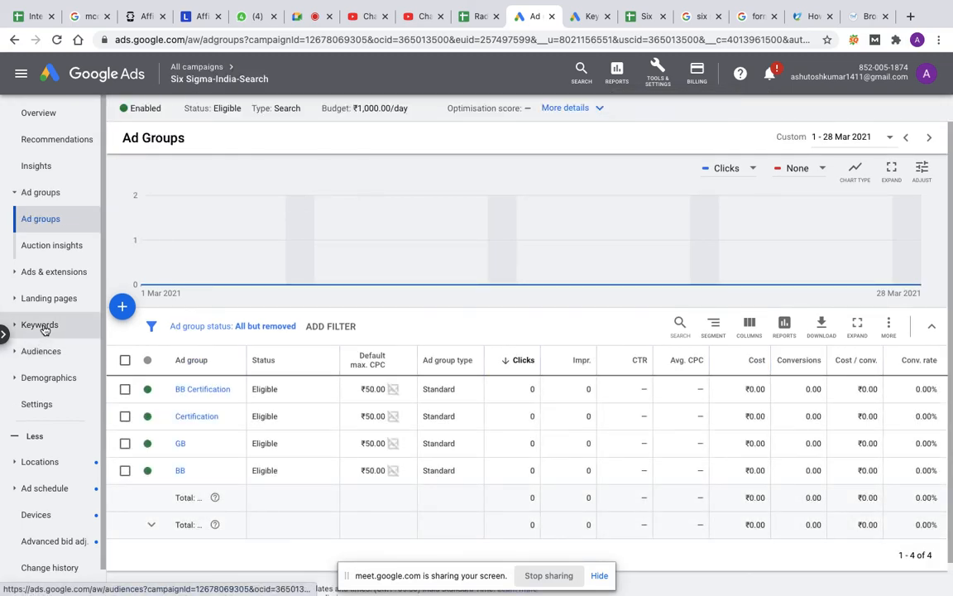
click(43, 327)
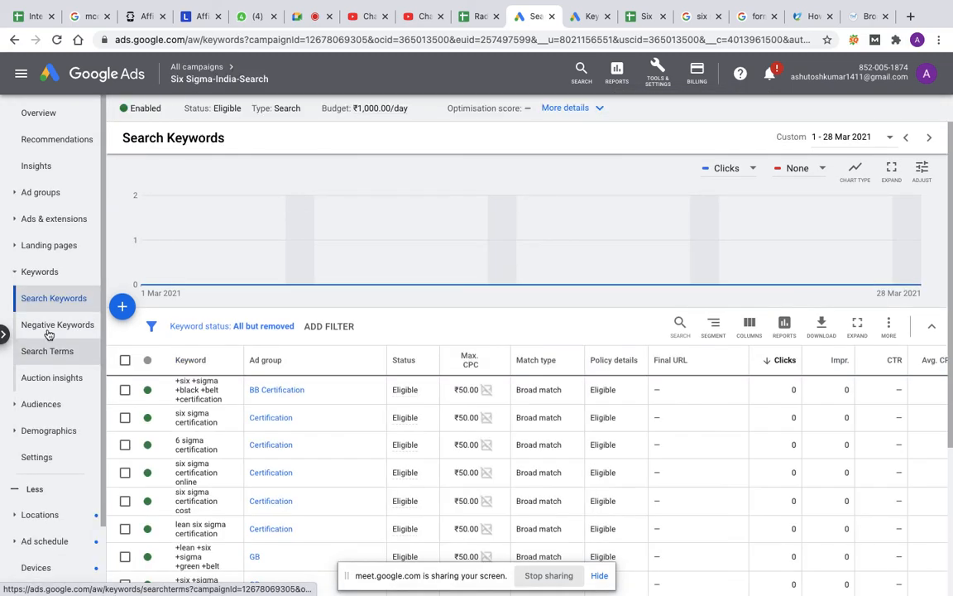
click(49, 329)
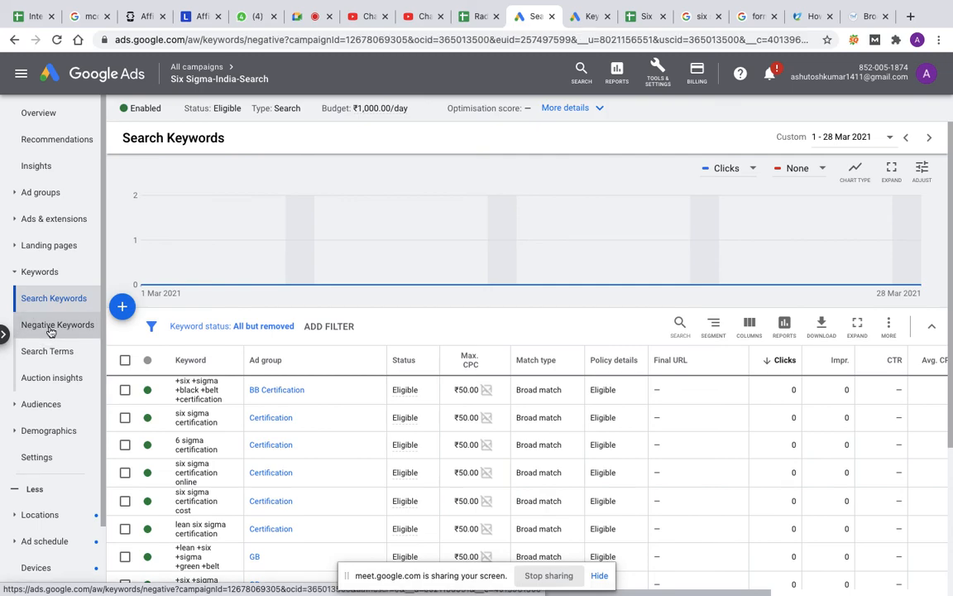
Step: Start adding negative keywords at campaign level for Six Sigma-India-Search and paste the copied keyword list, from yellow to free
click(500, 253)
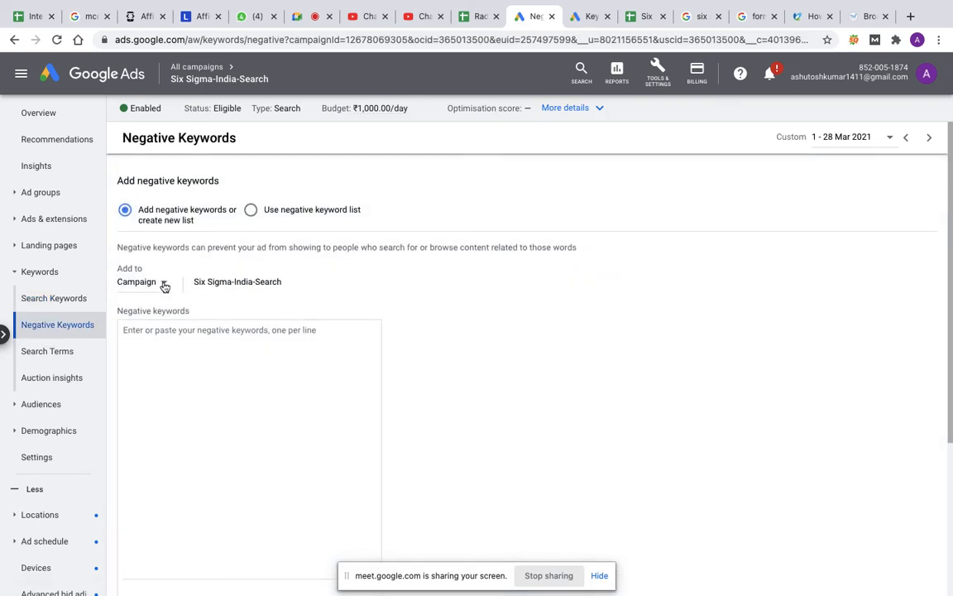
click(164, 284)
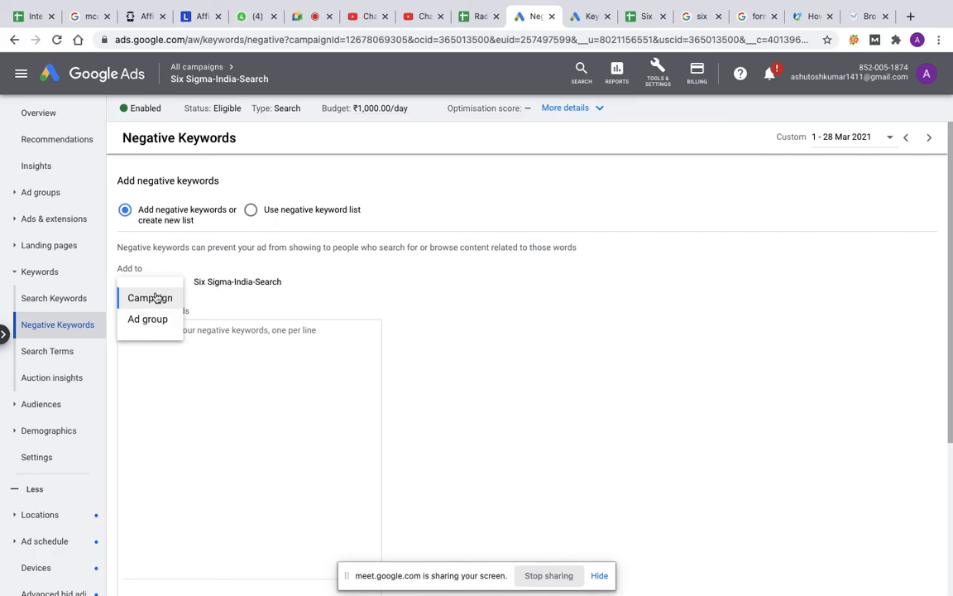
click(154, 298)
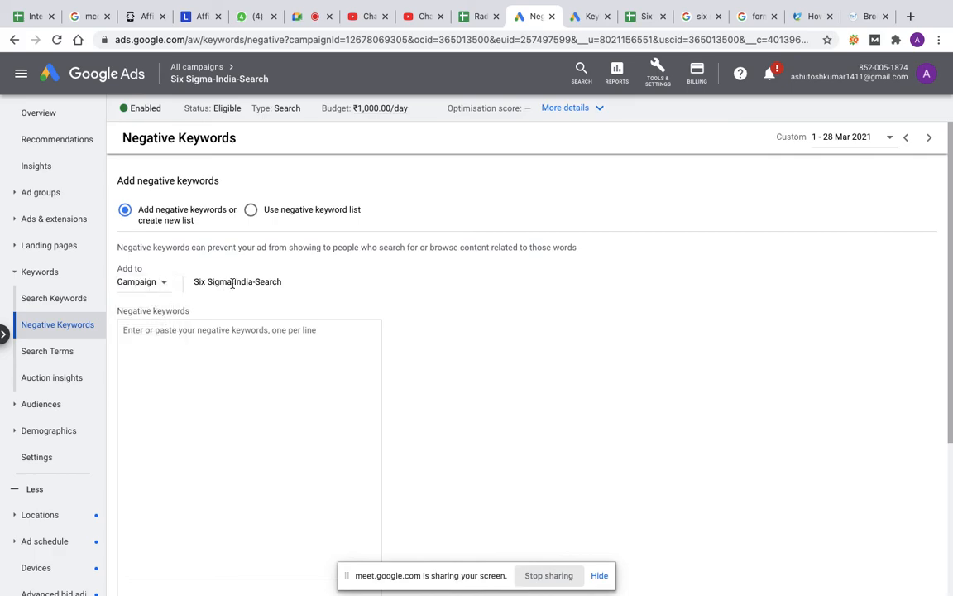
click(148, 340)
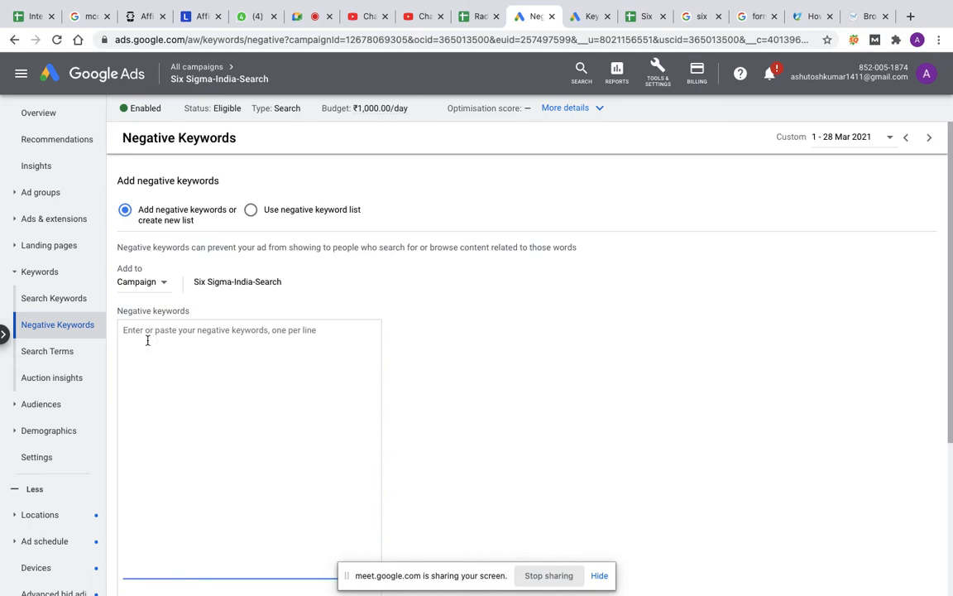
key(super+v)
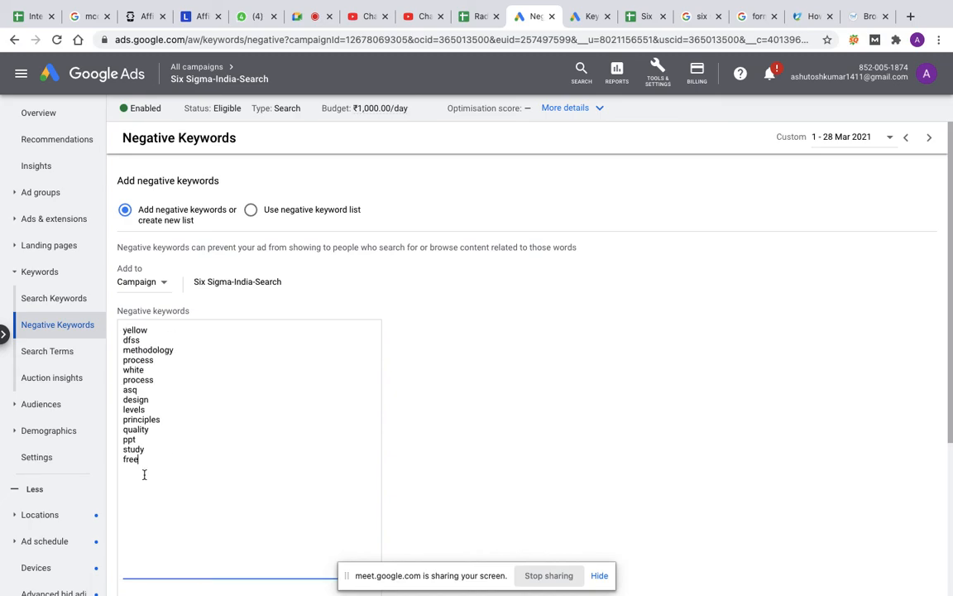
Step: Save the negative keywords to a new list named "Negative April 2021" and return to the overview of all campaigns
scroll(383, 365, down, 3)
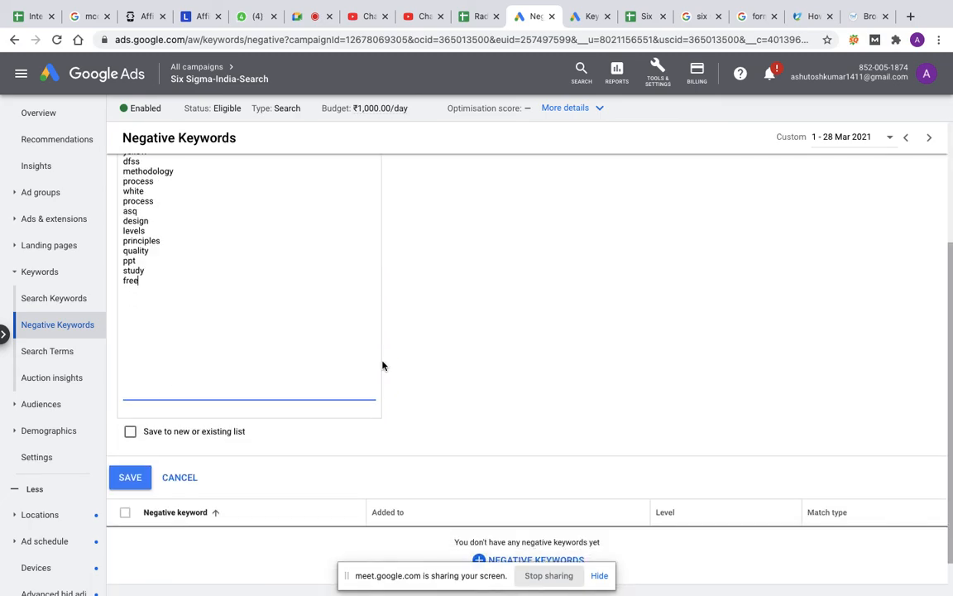
click(130, 431)
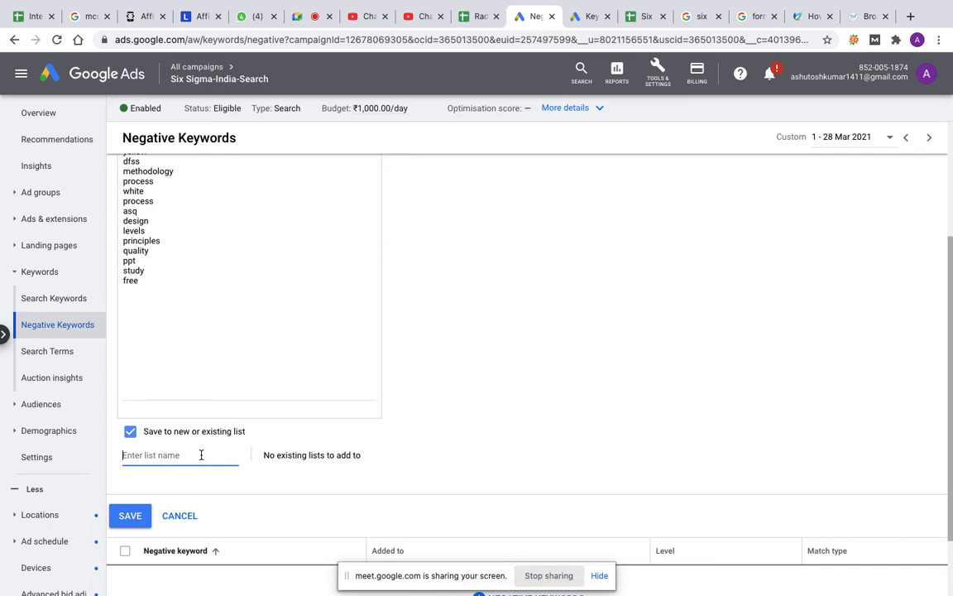
text(Negative April 2021)
click(131, 516)
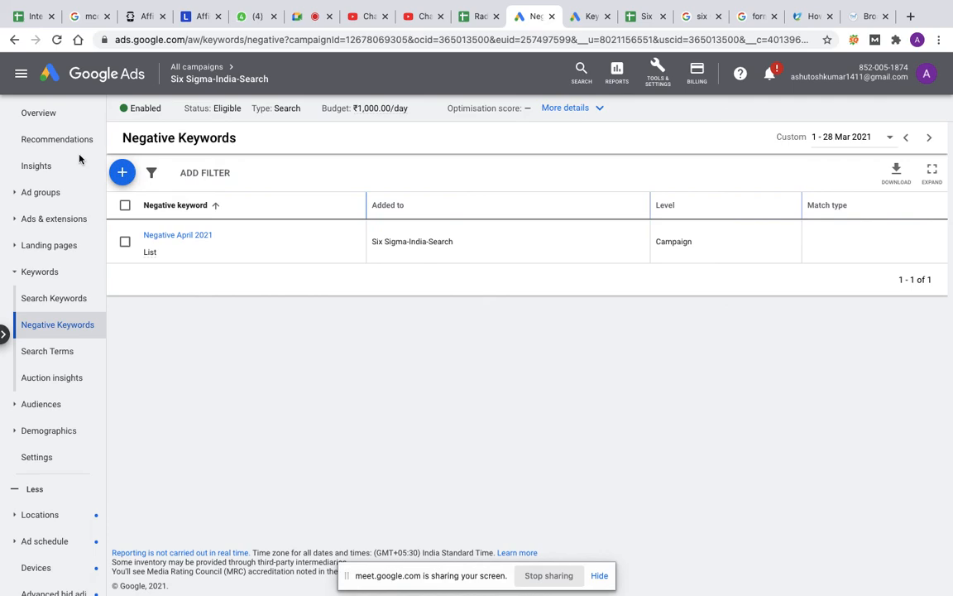
click(197, 68)
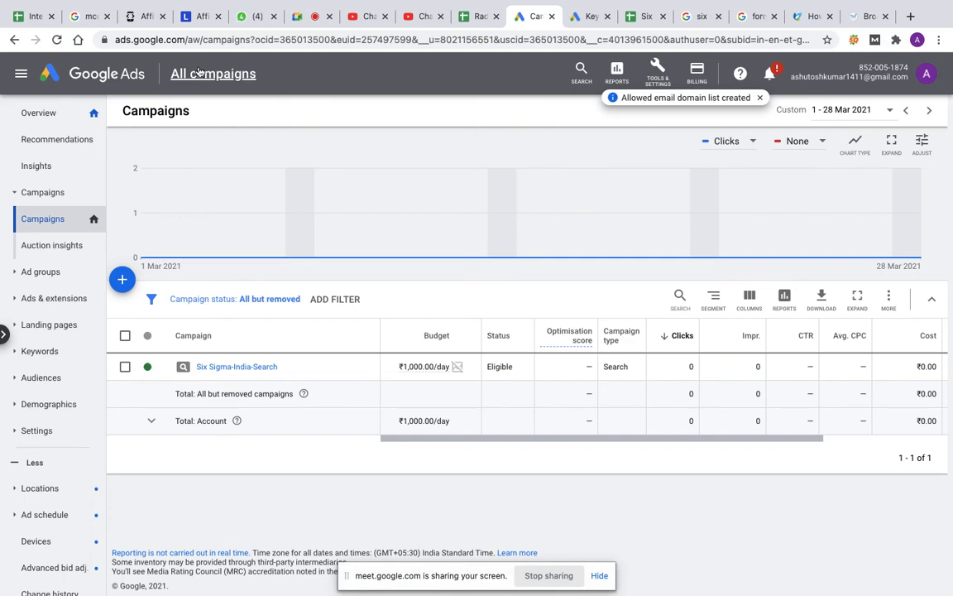
mouse_move(534, 578)
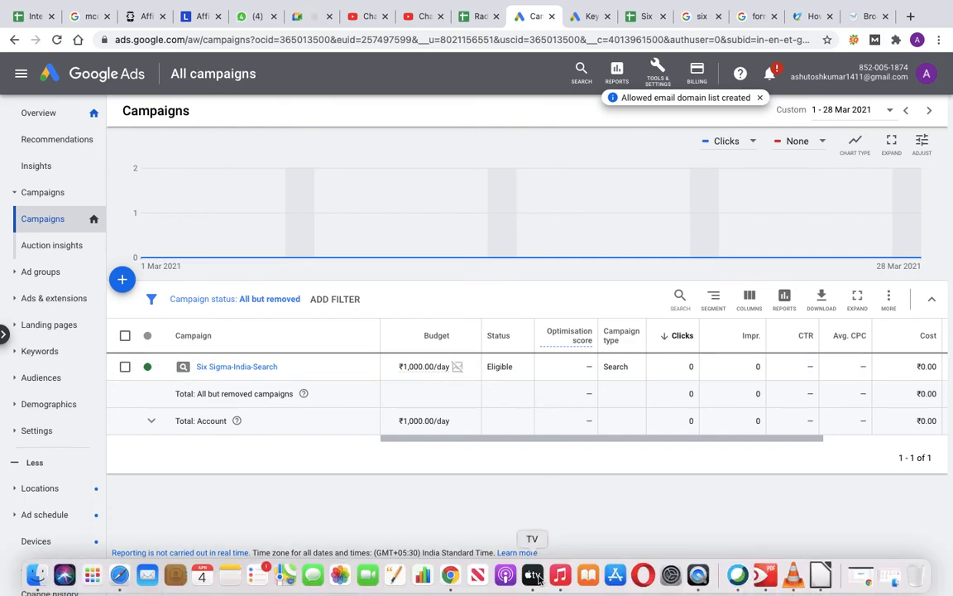
mouse_move(466, 4)
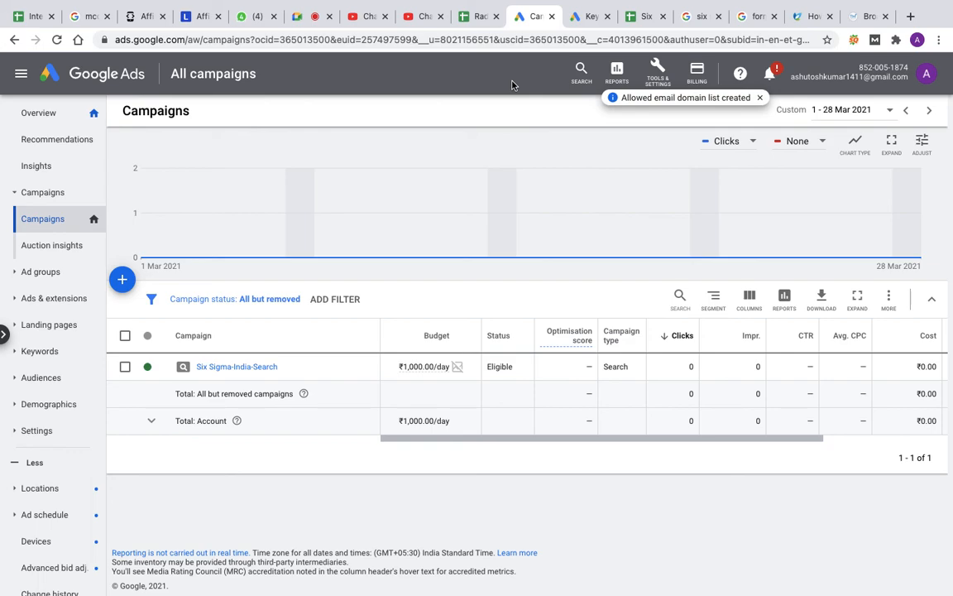
mouse_move(527, 3)
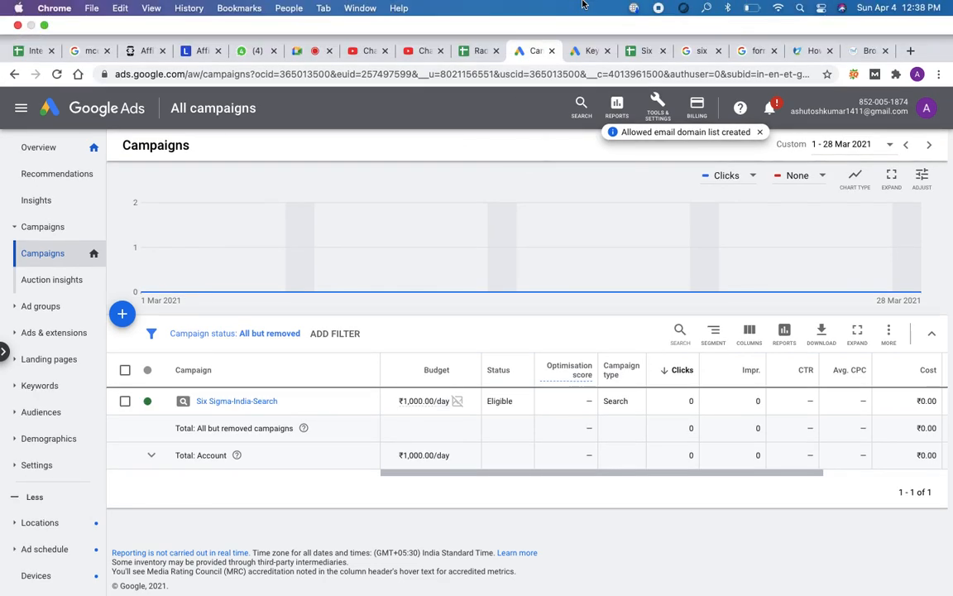